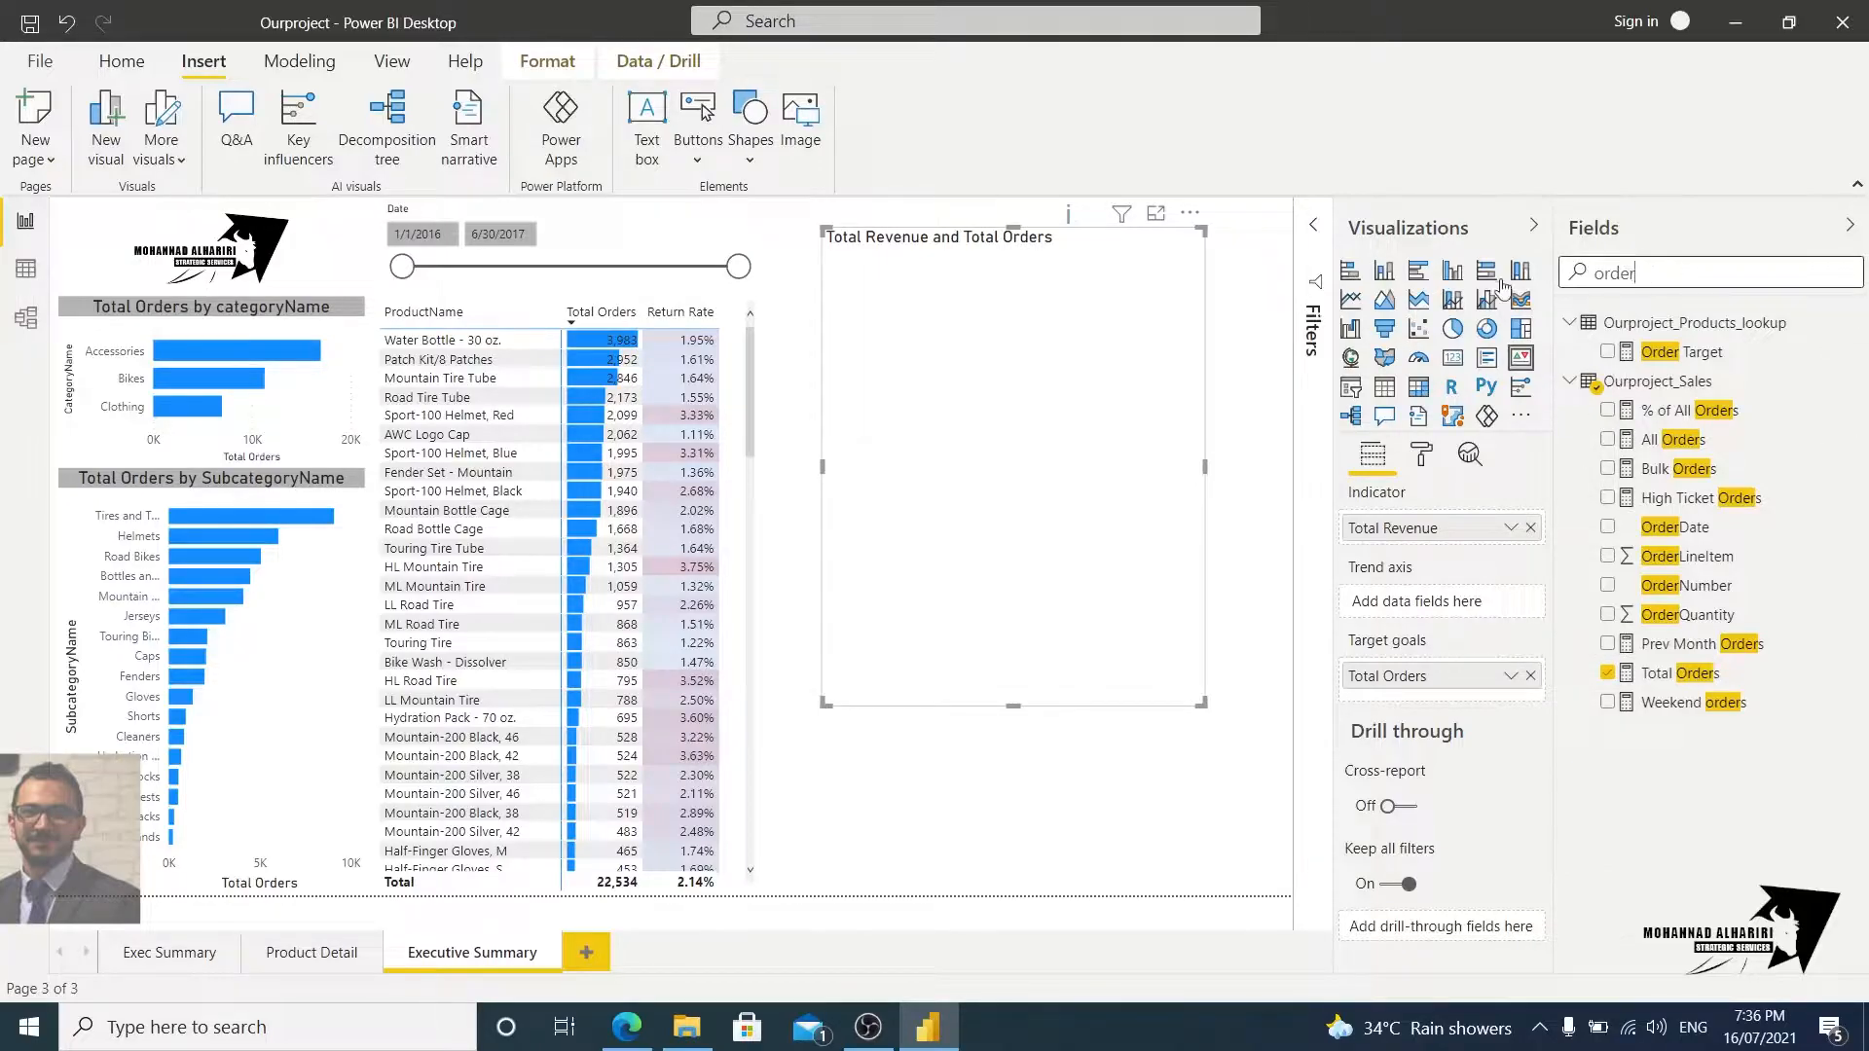
Step: Search the fields for "start" and set Start of Month as the trend axis of the Total Revenue KPI
double_click(1645, 273)
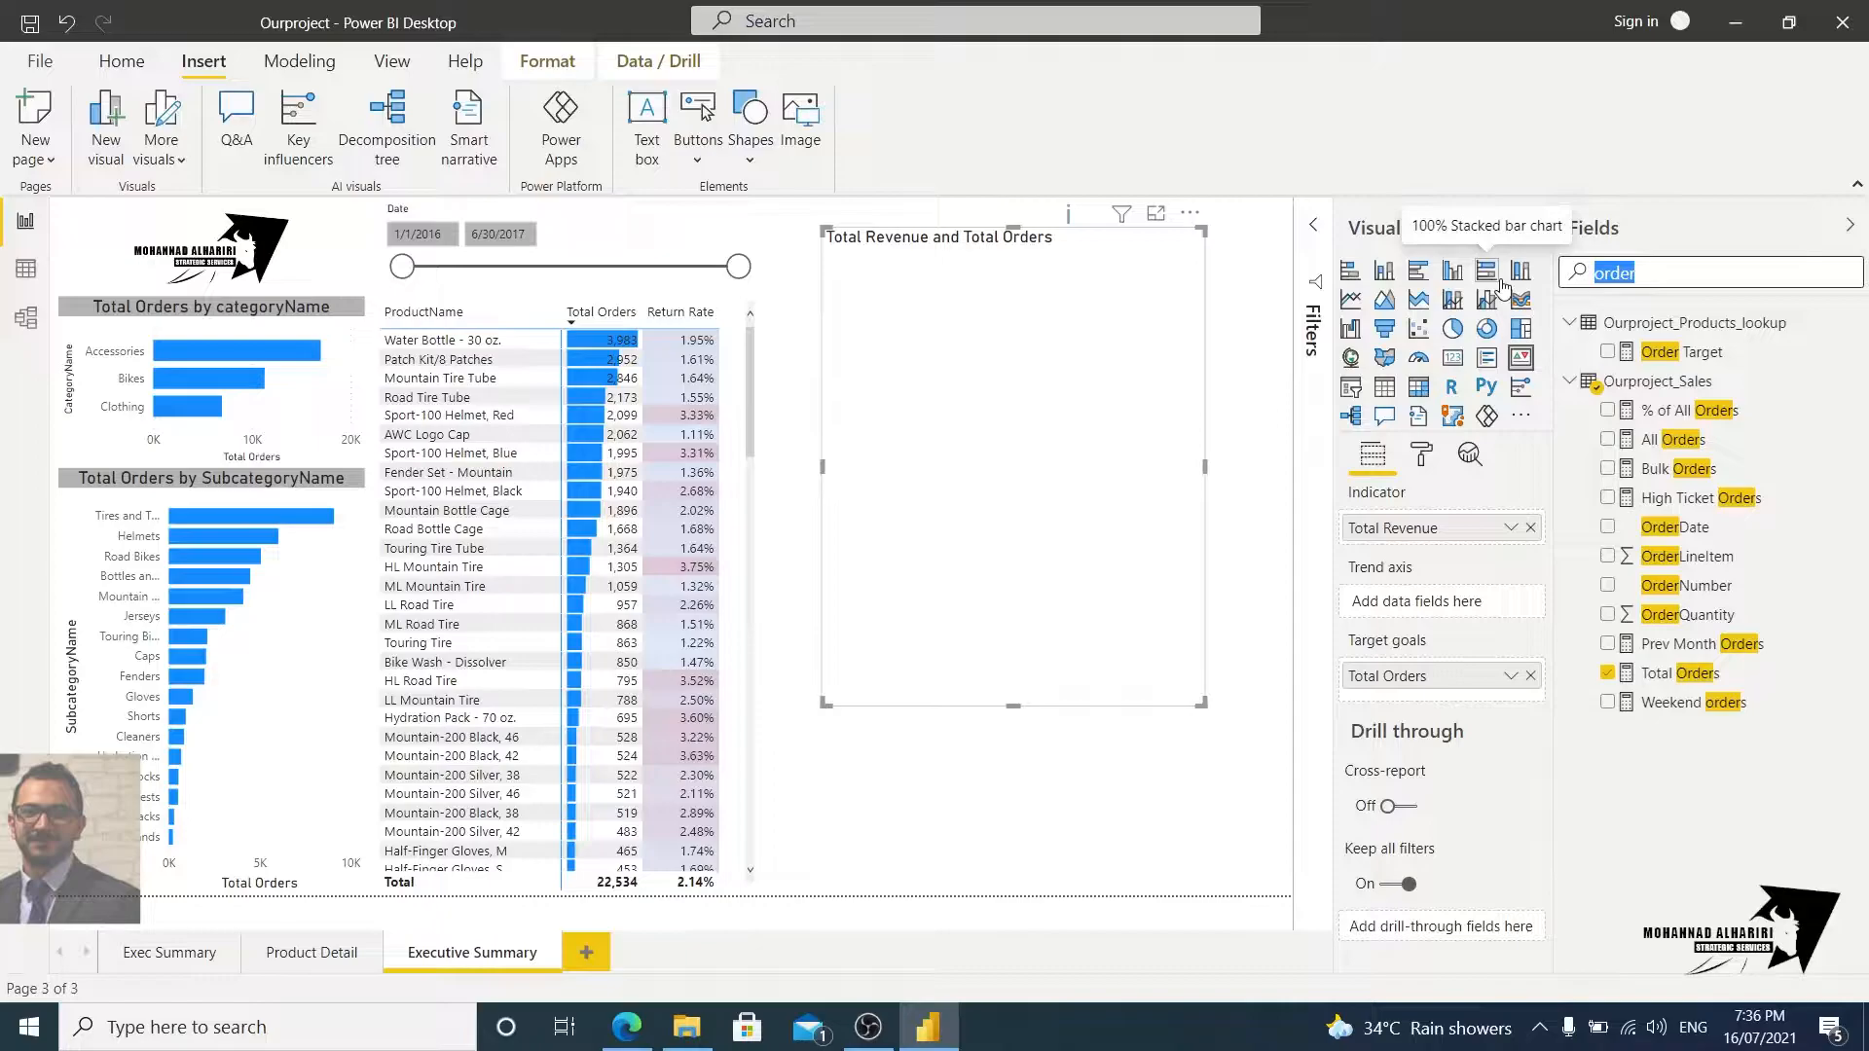
text(start)
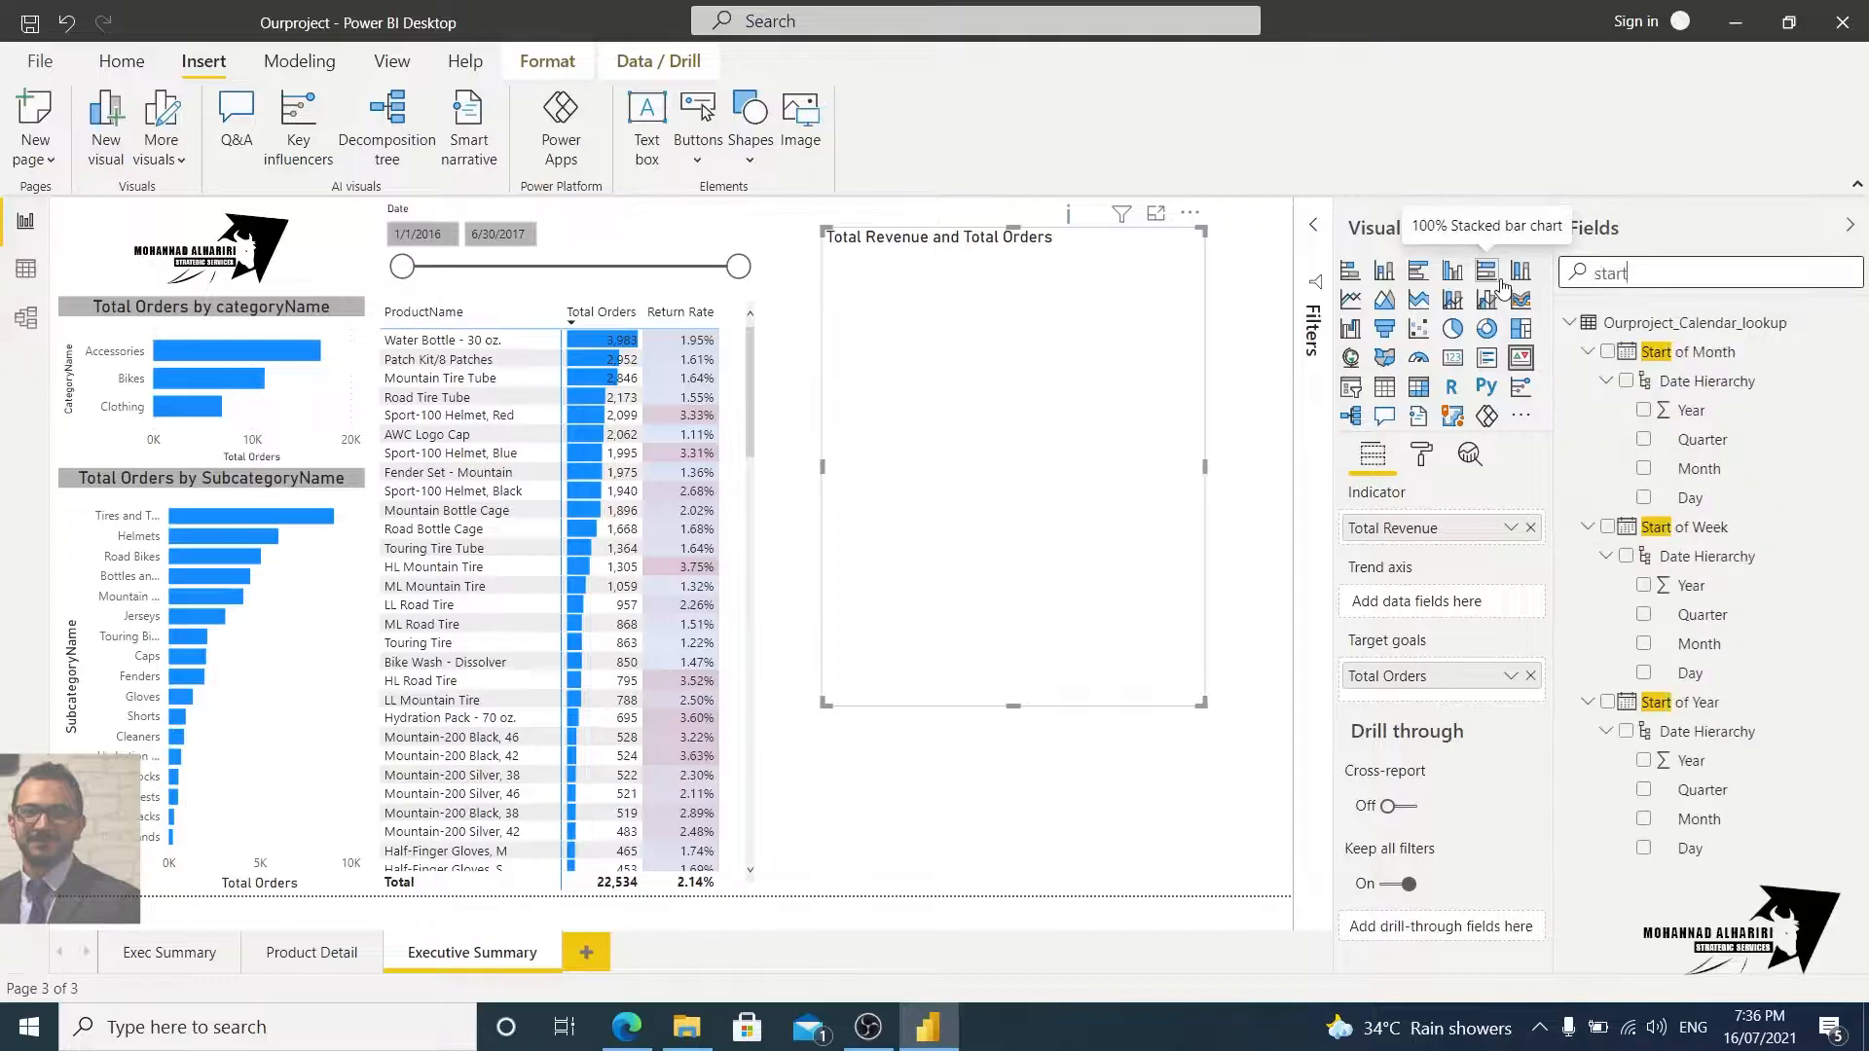
drag(1702, 353, 1465, 601)
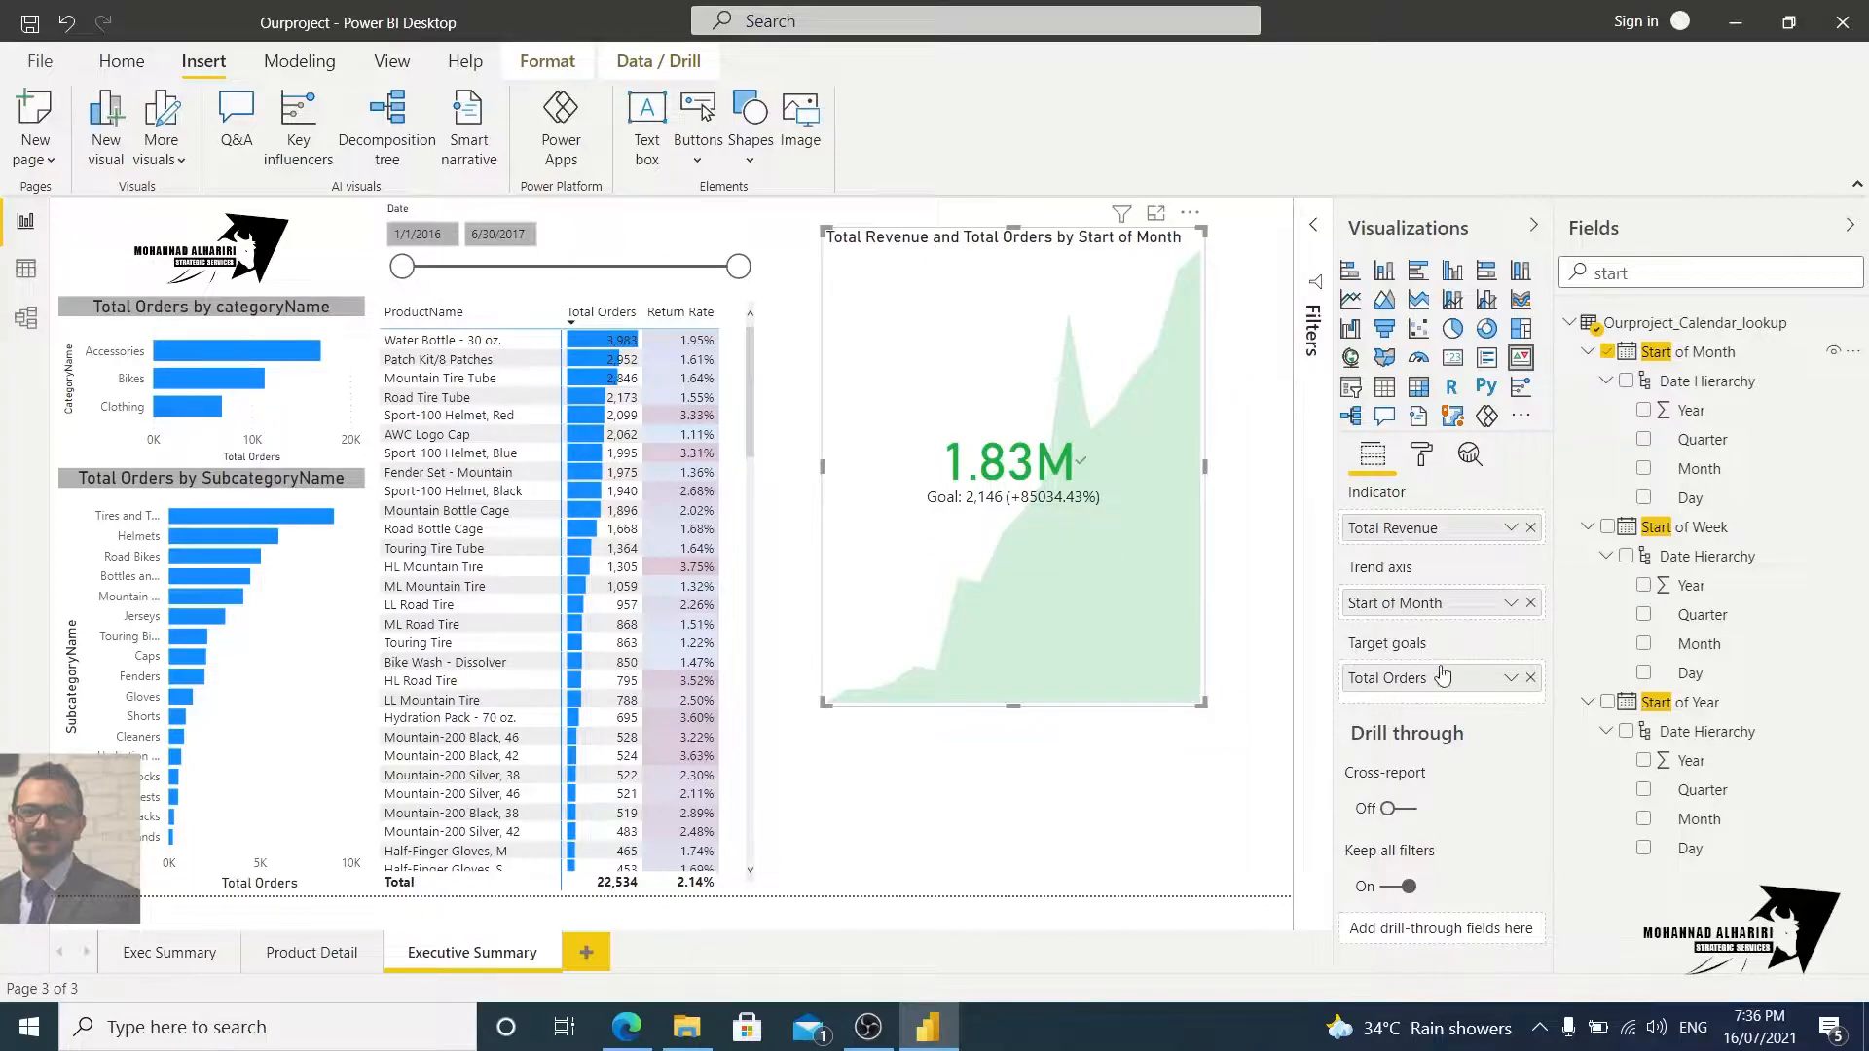
Step: Remove Total Orders from the KPI's target goals and open the formula of the Revenue Target measure
click(1530, 677)
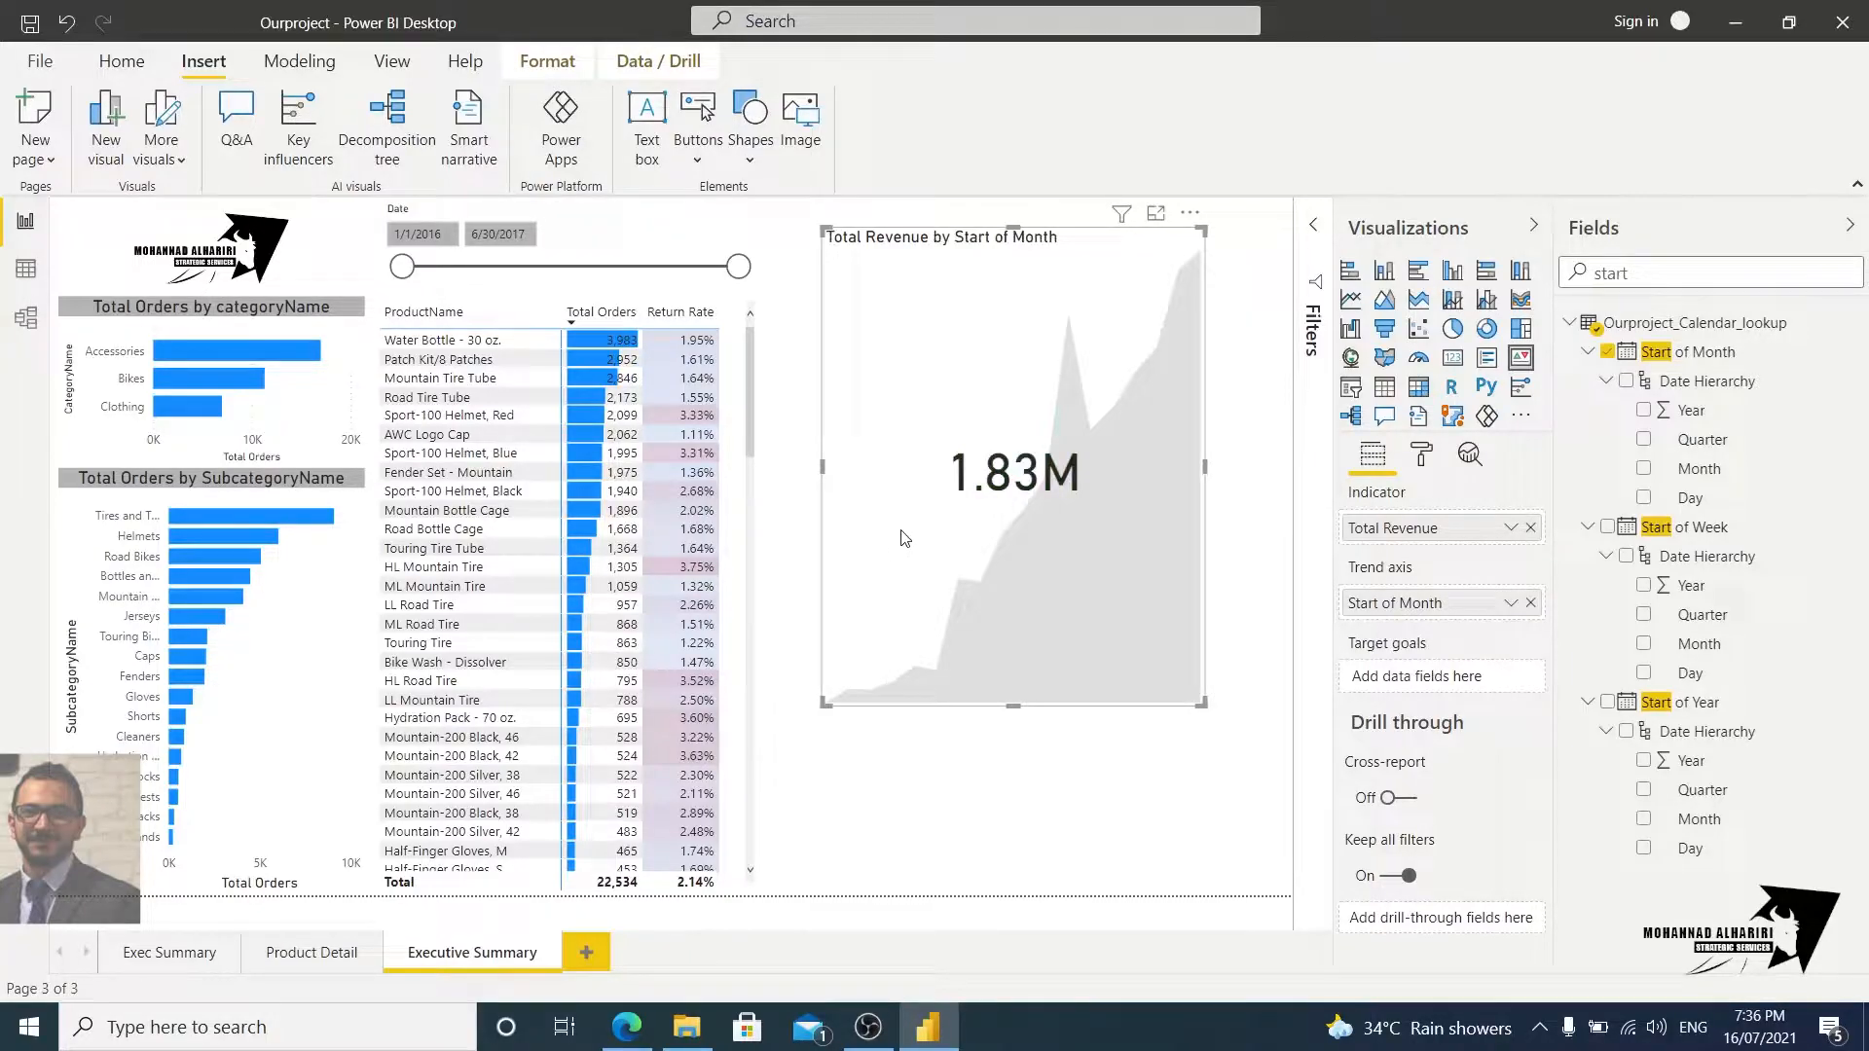
drag(1640, 273, 1525, 273)
text(target)
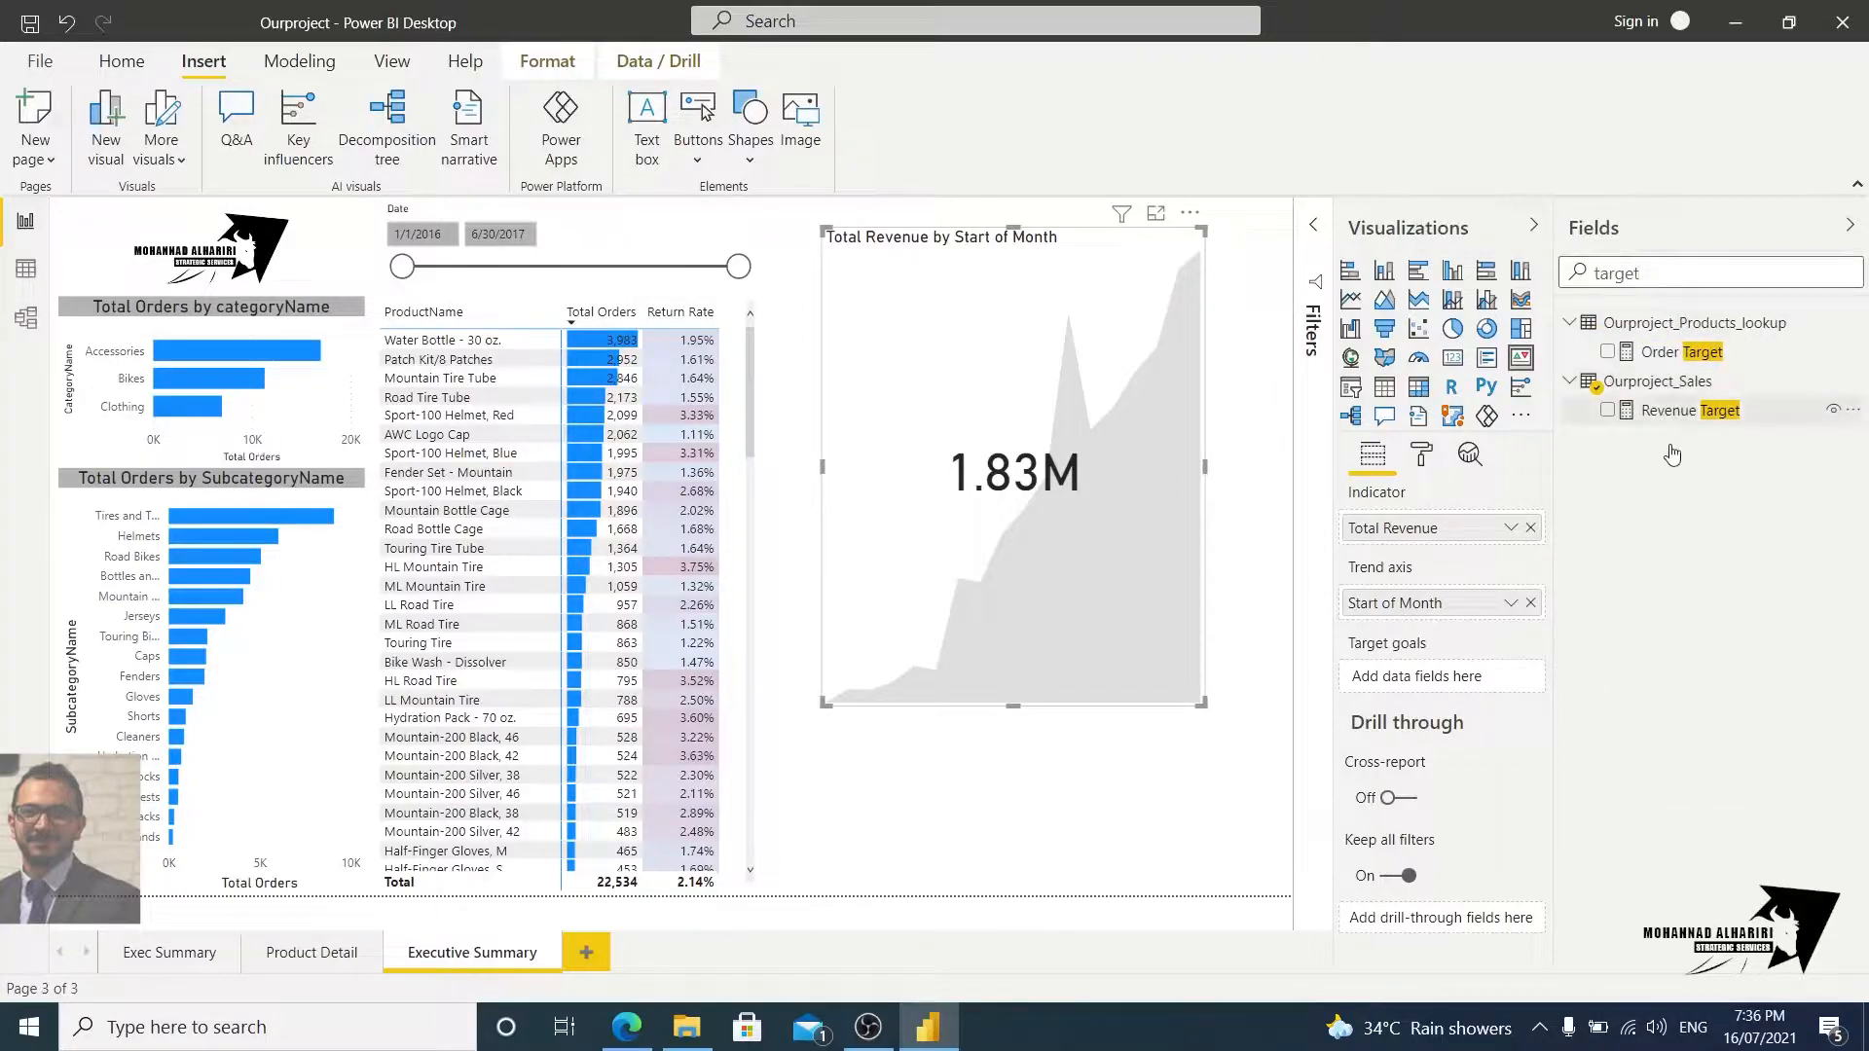
click(1654, 409)
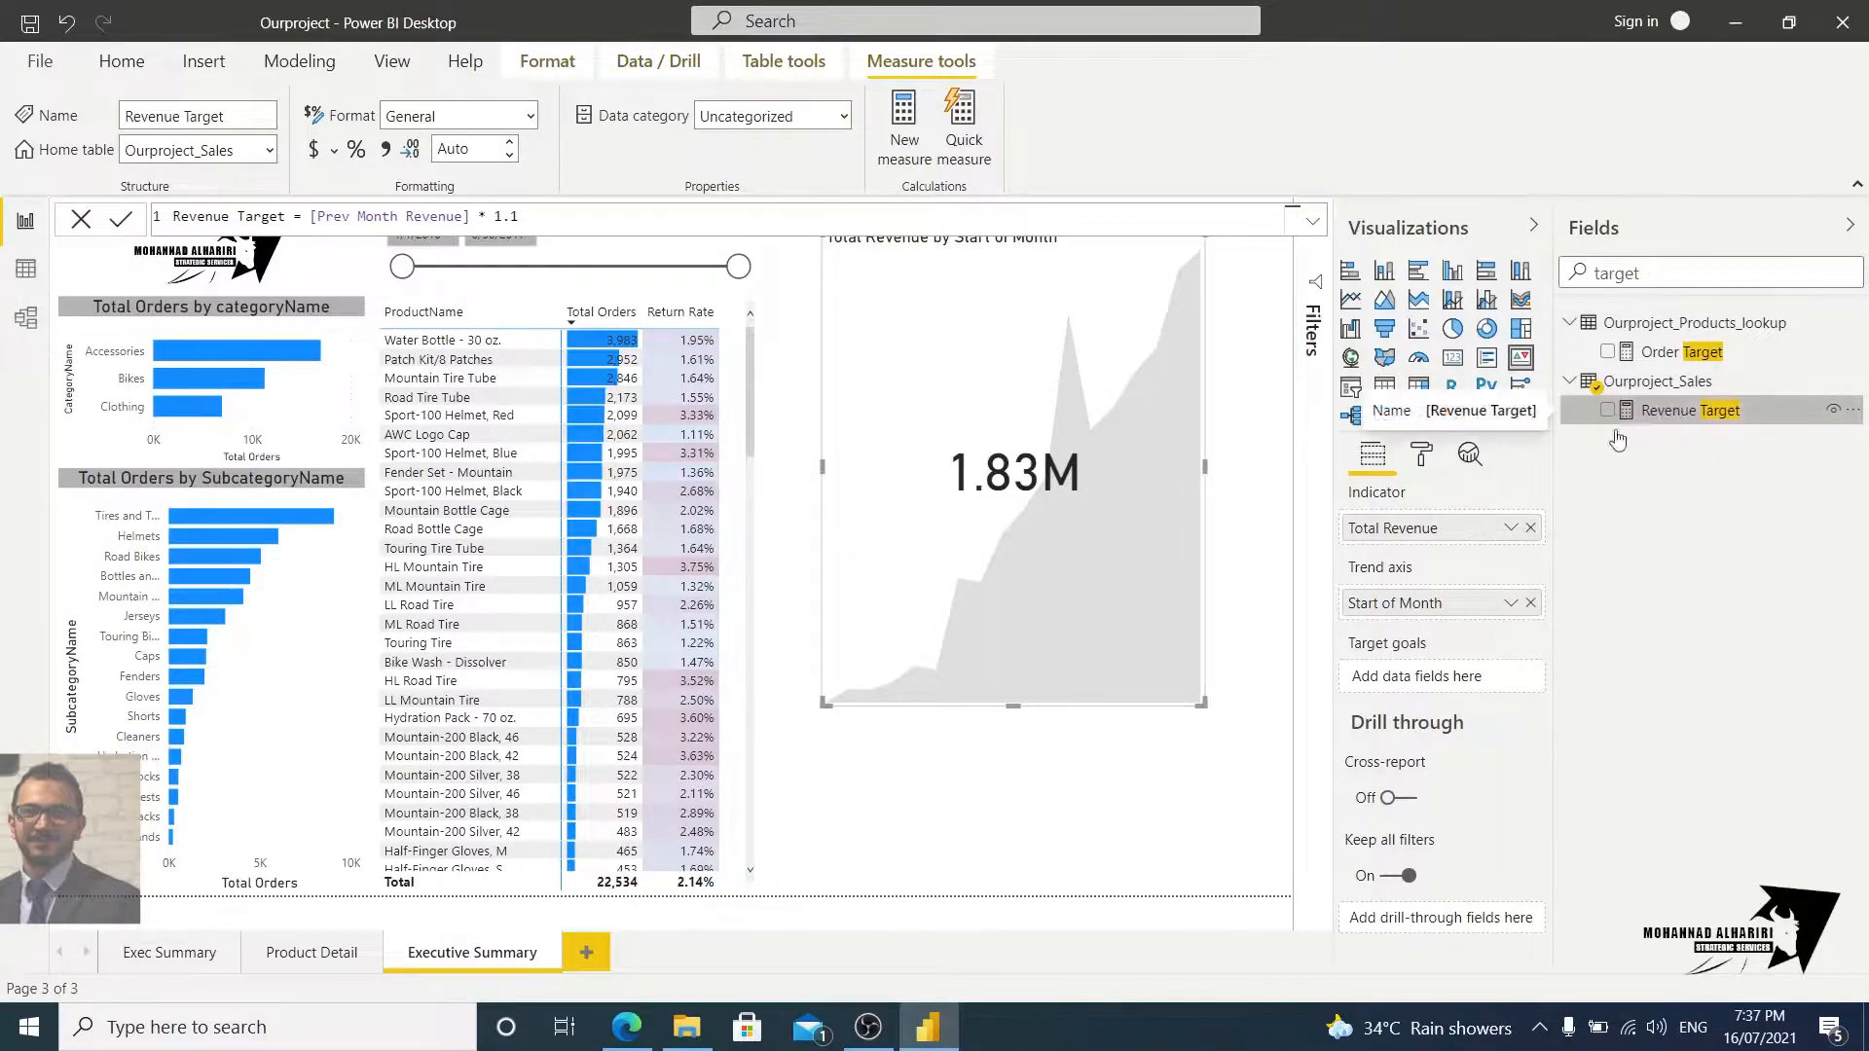
Step: Search the fields for "prev" and add Prev Month Revenue as the revenue KPI's target goal
drag(1661, 281, 1544, 278)
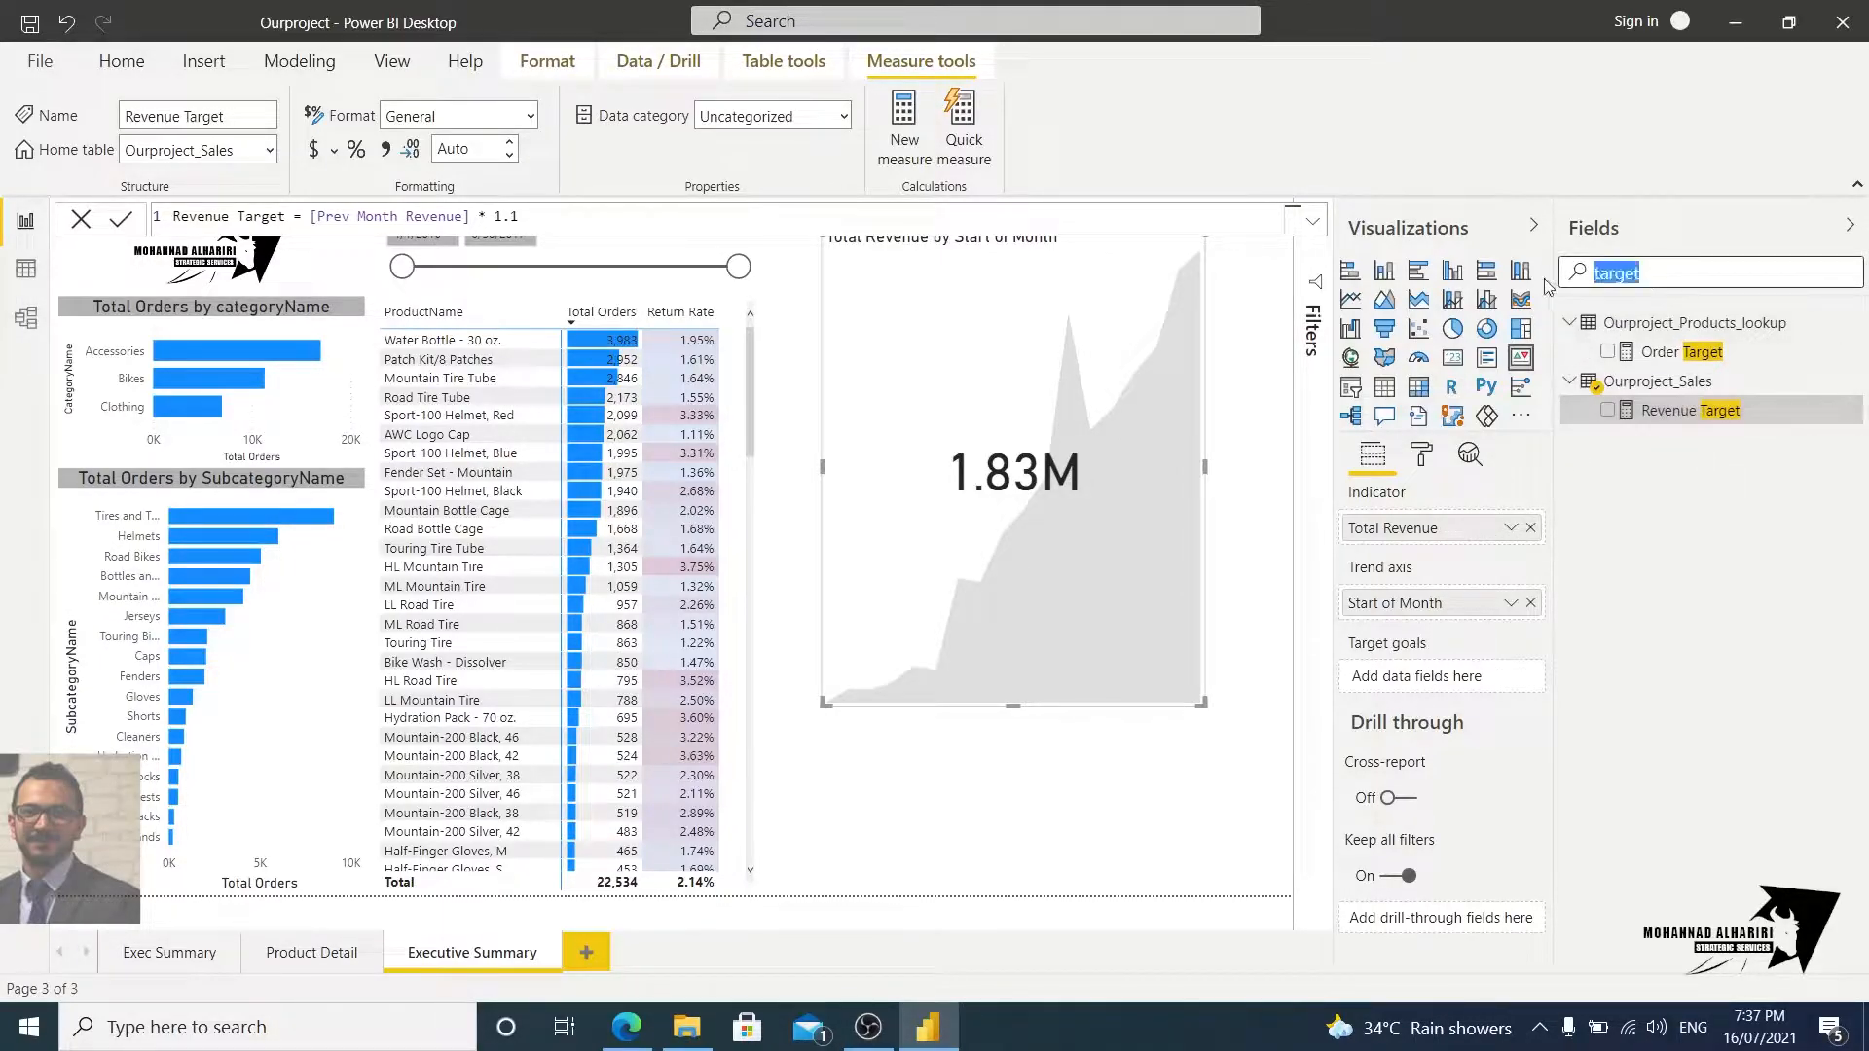
text(pre)
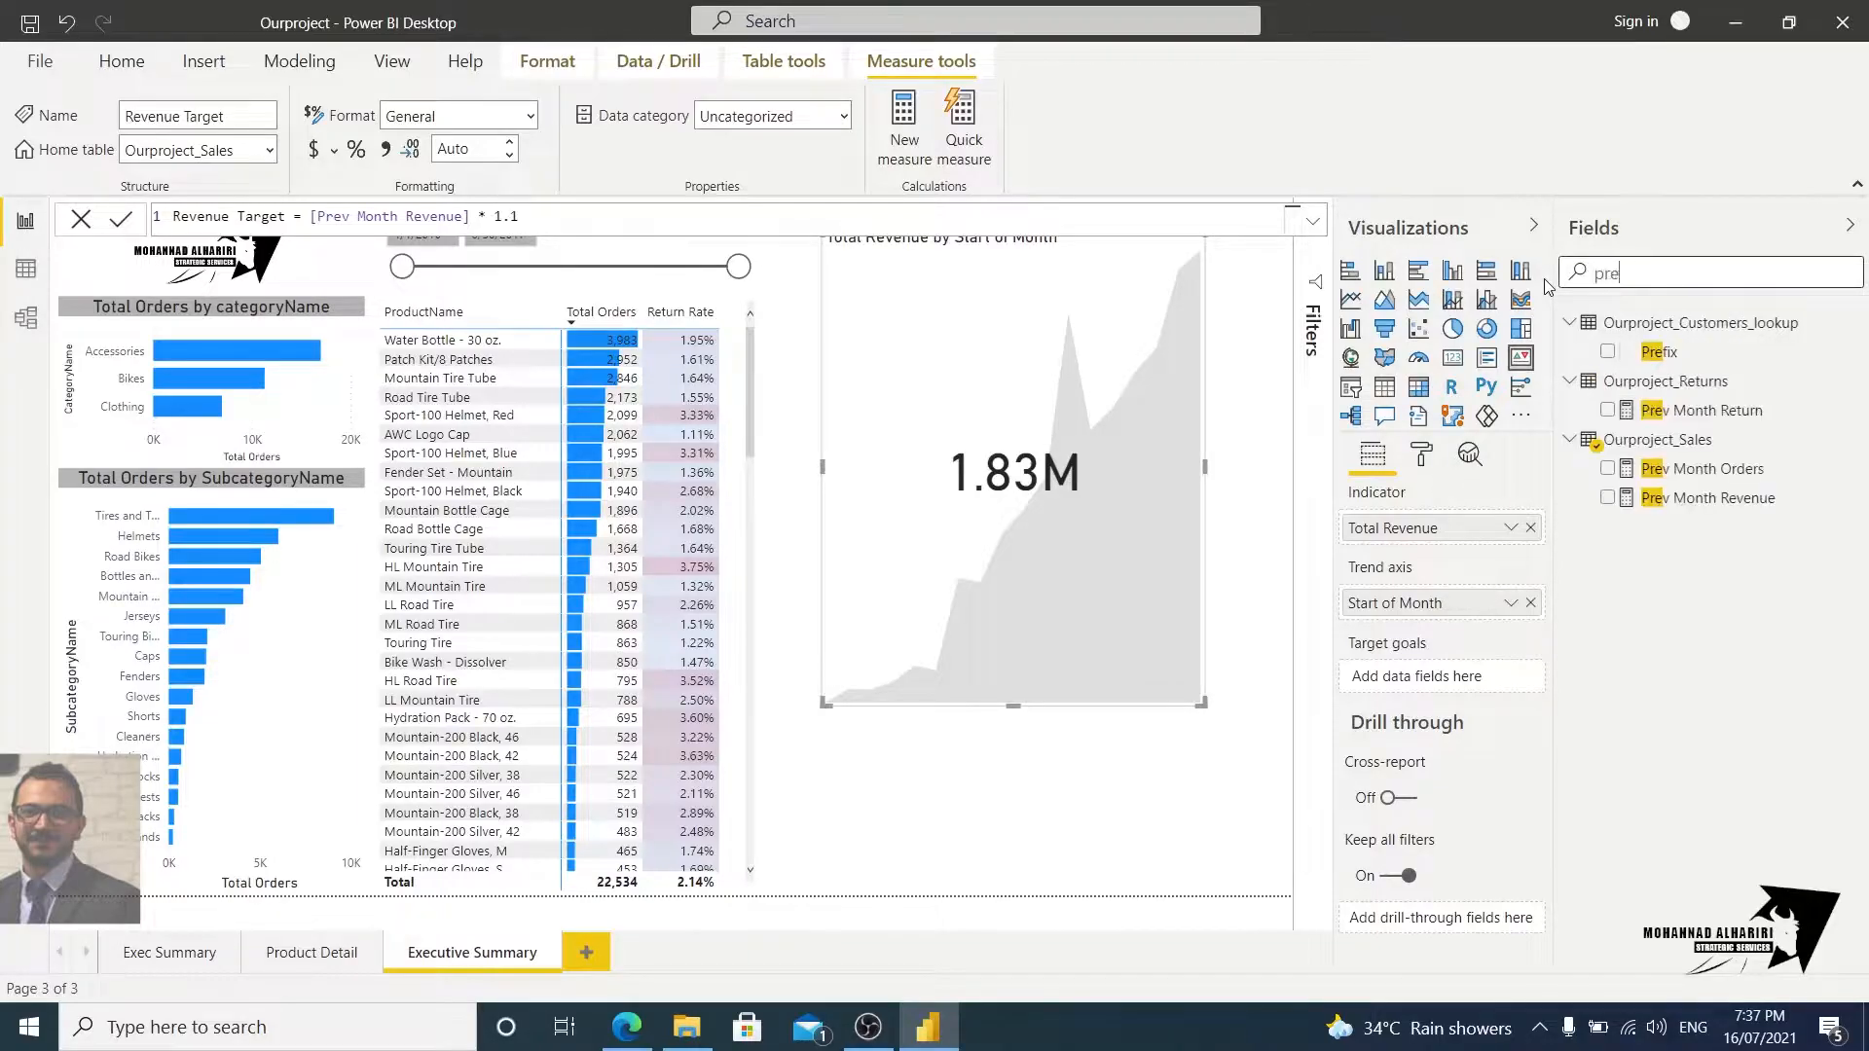
text(vio)
key(BackSpace)
key(BackSpace)
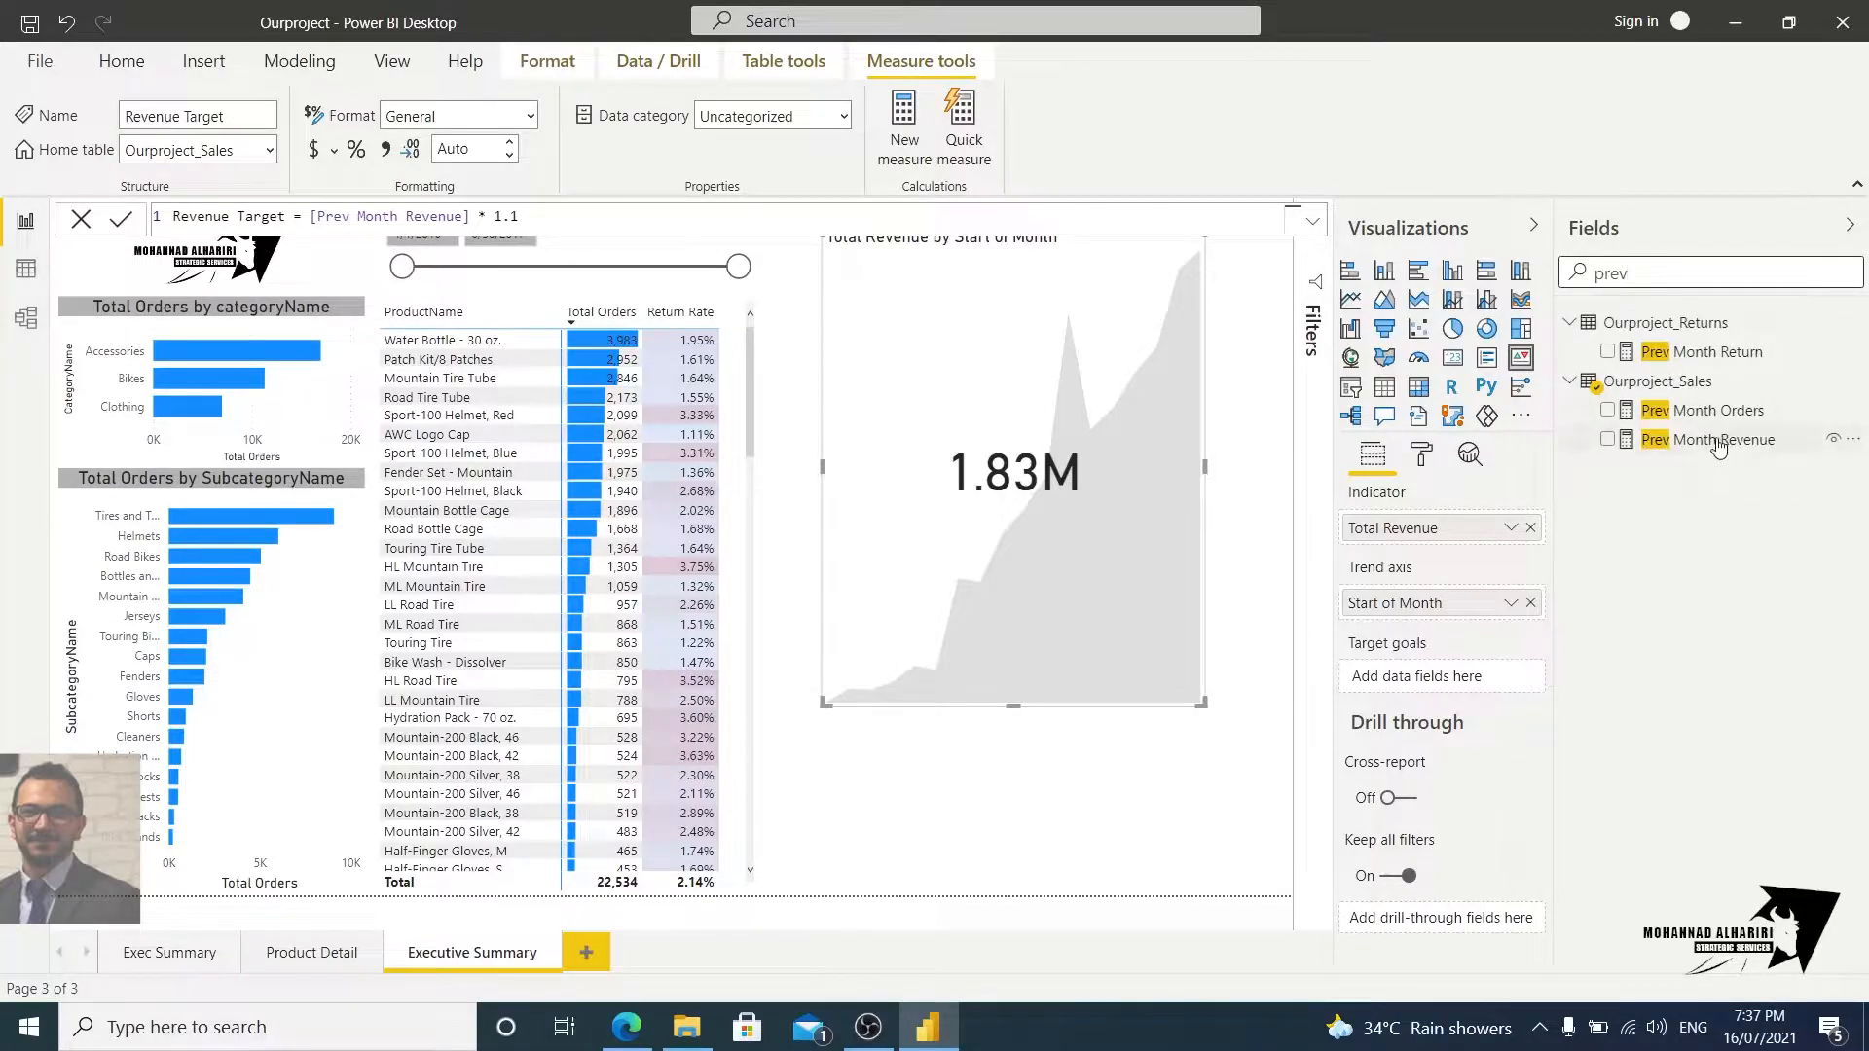
drag(1718, 443, 1440, 680)
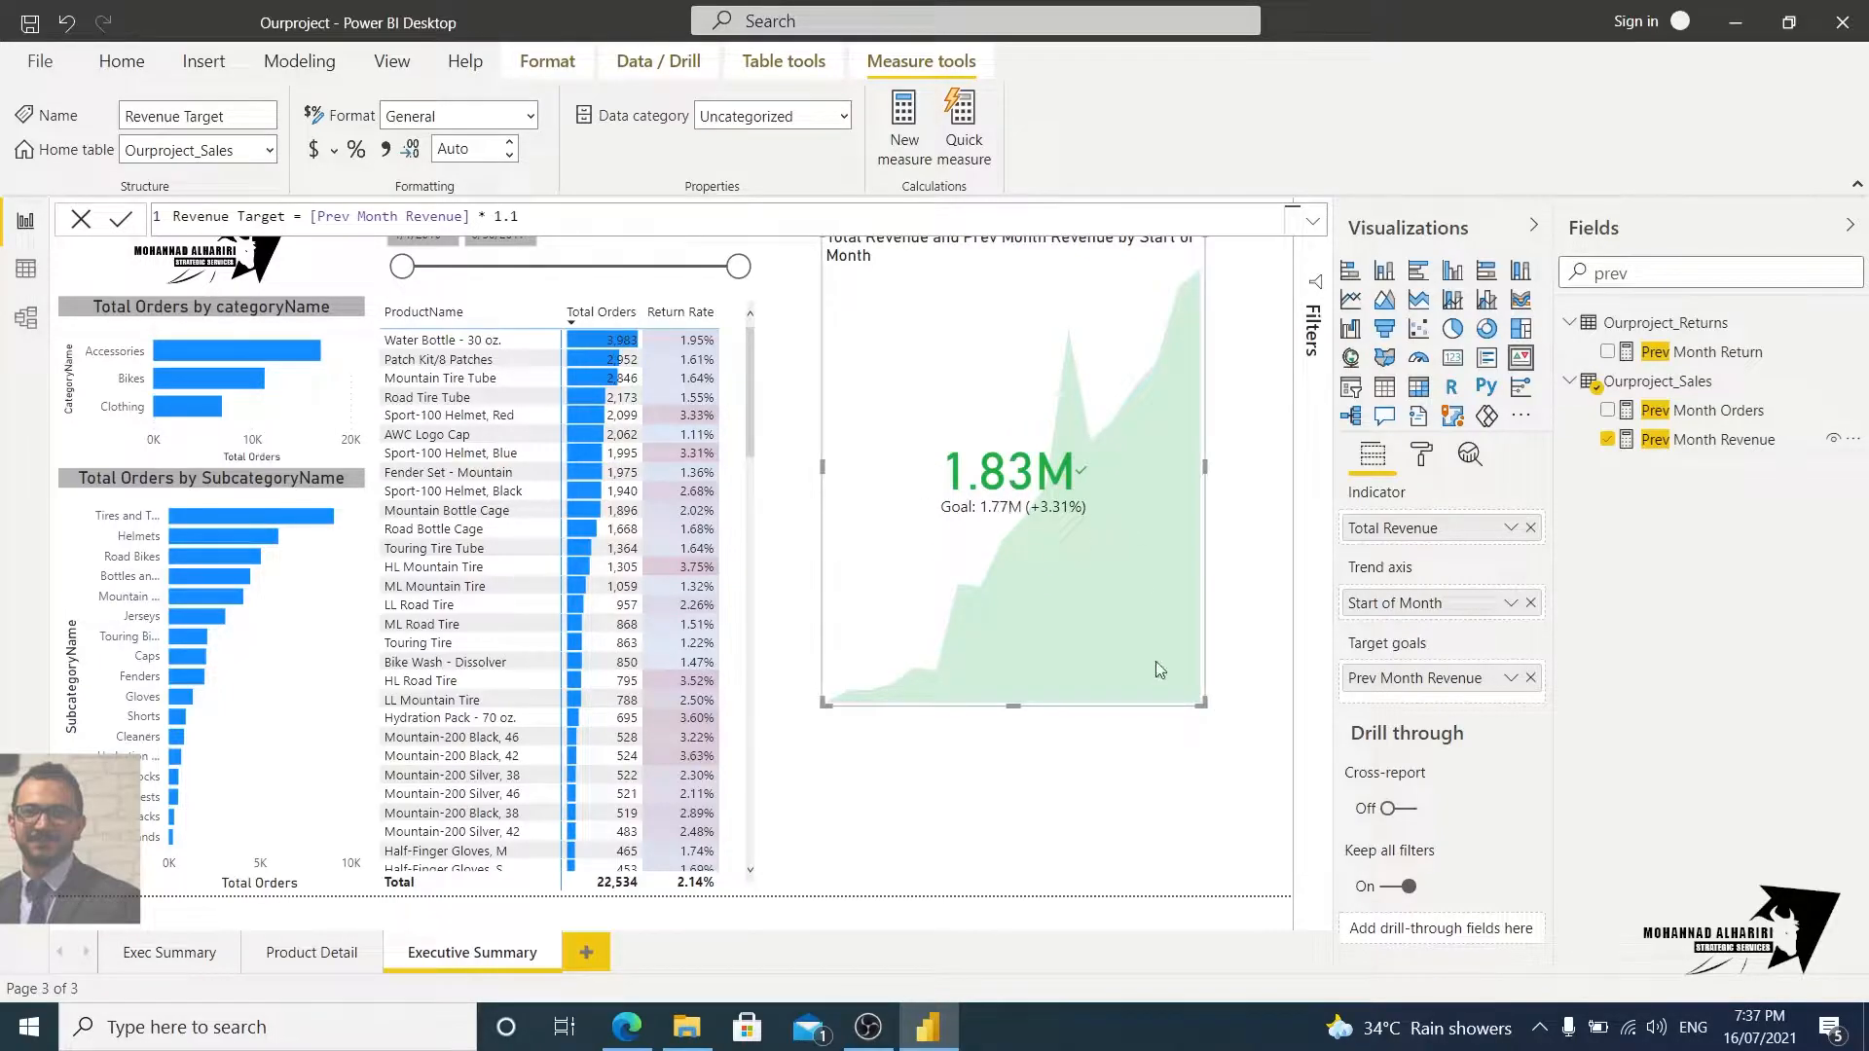
Step: Shrink the revenue KPI visual and change its title text to "Revenue by month"
drag(1198, 705, 1098, 542)
drag(978, 309, 960, 346)
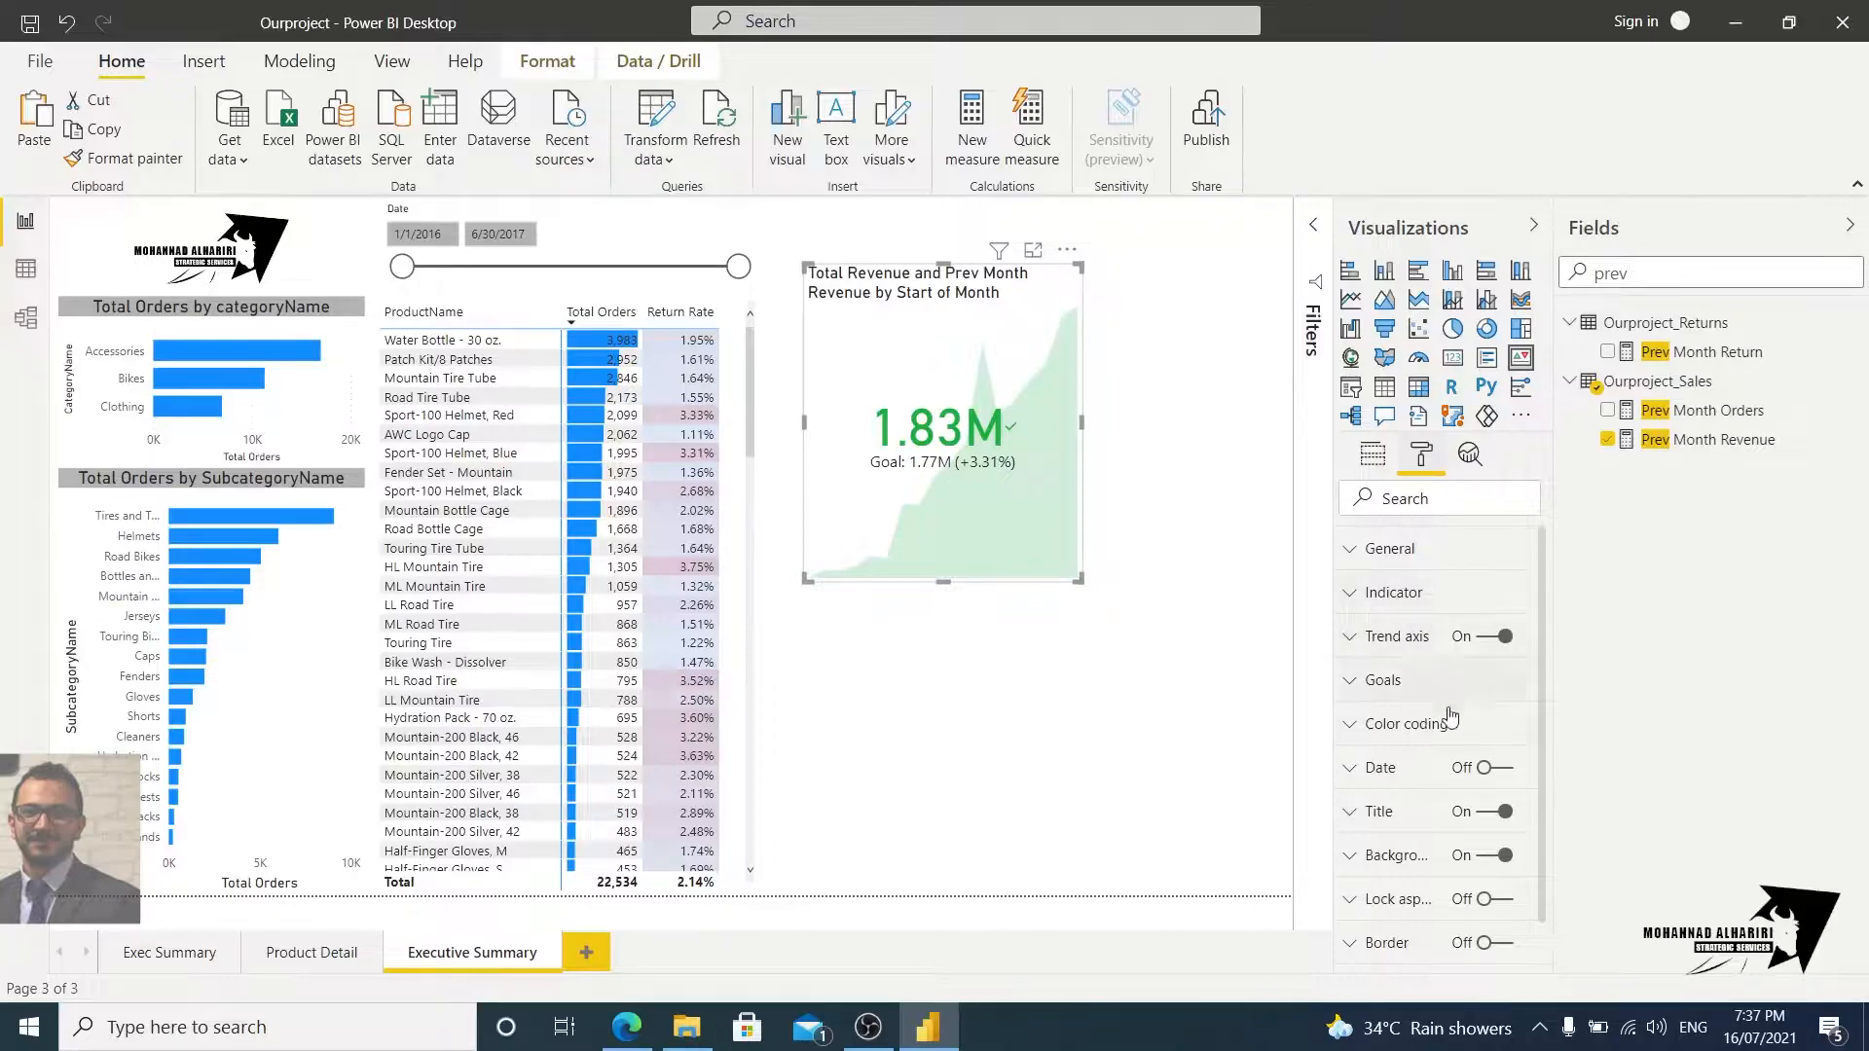
click(1355, 822)
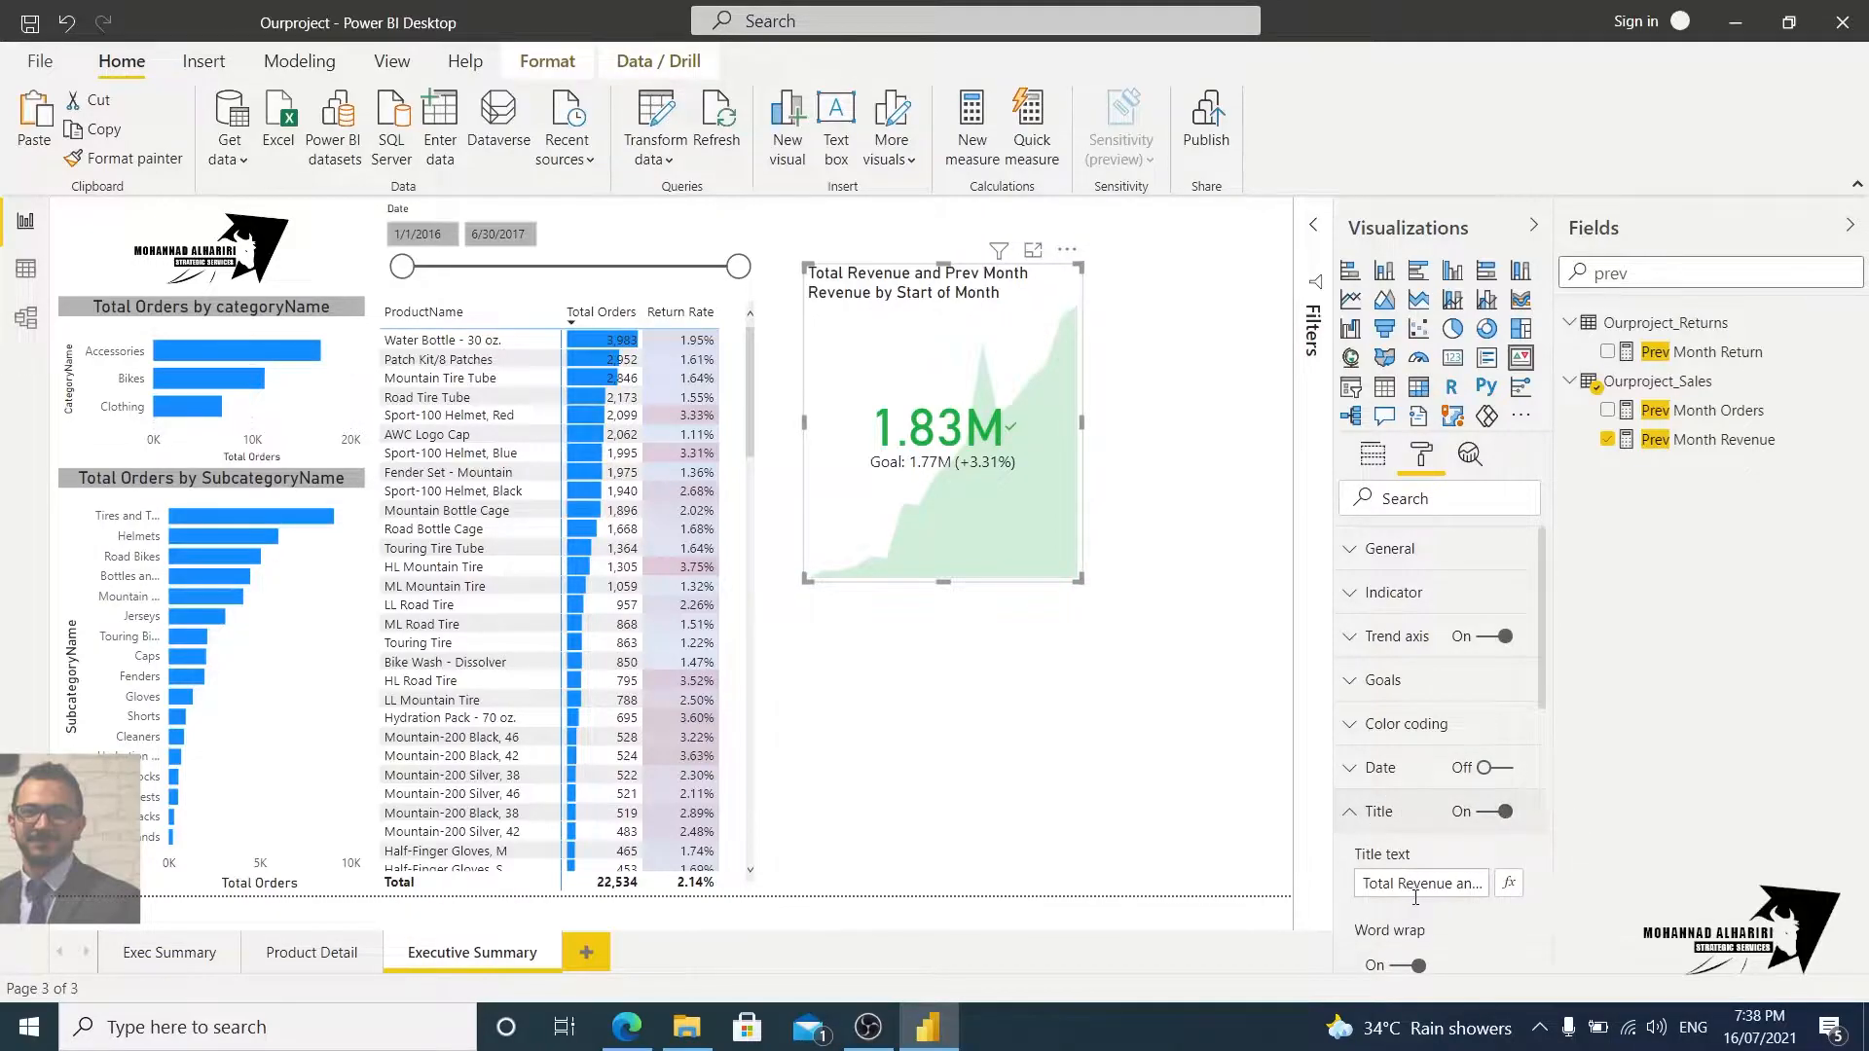
click(1447, 887)
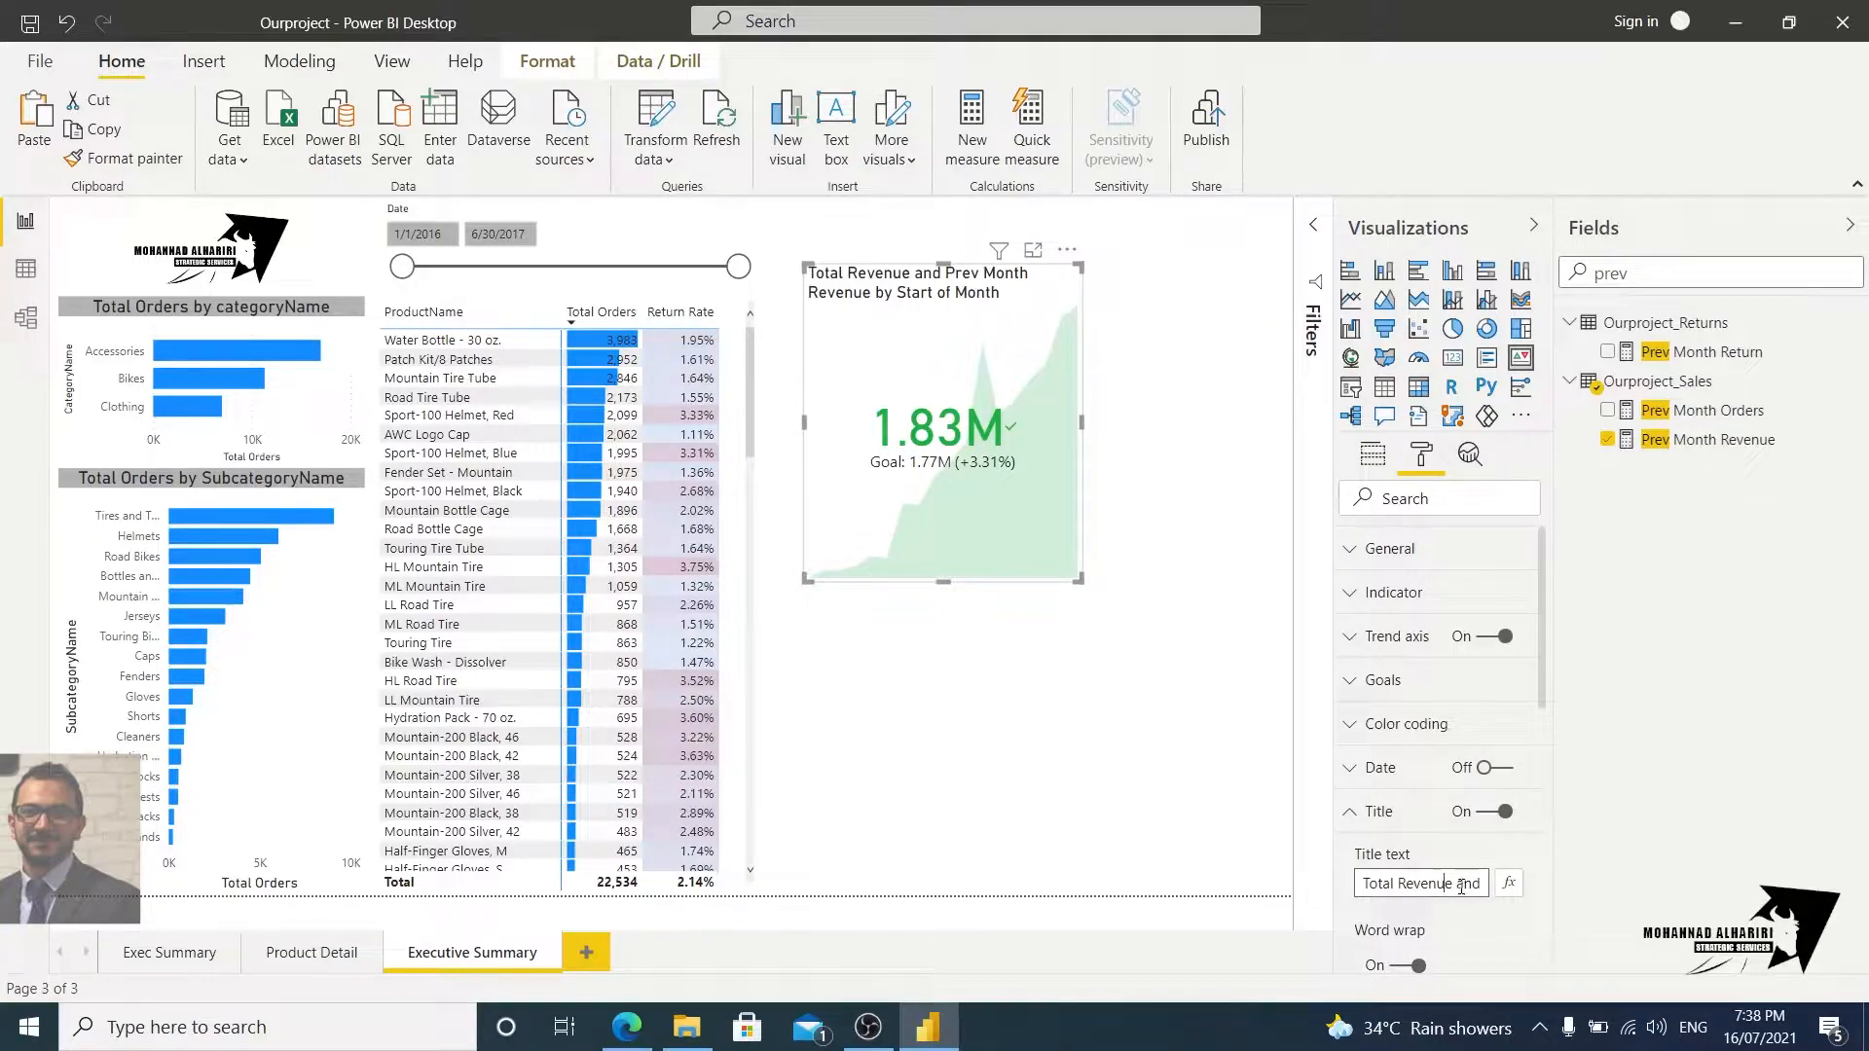
triple_click(1387, 884)
text(Revenue By)
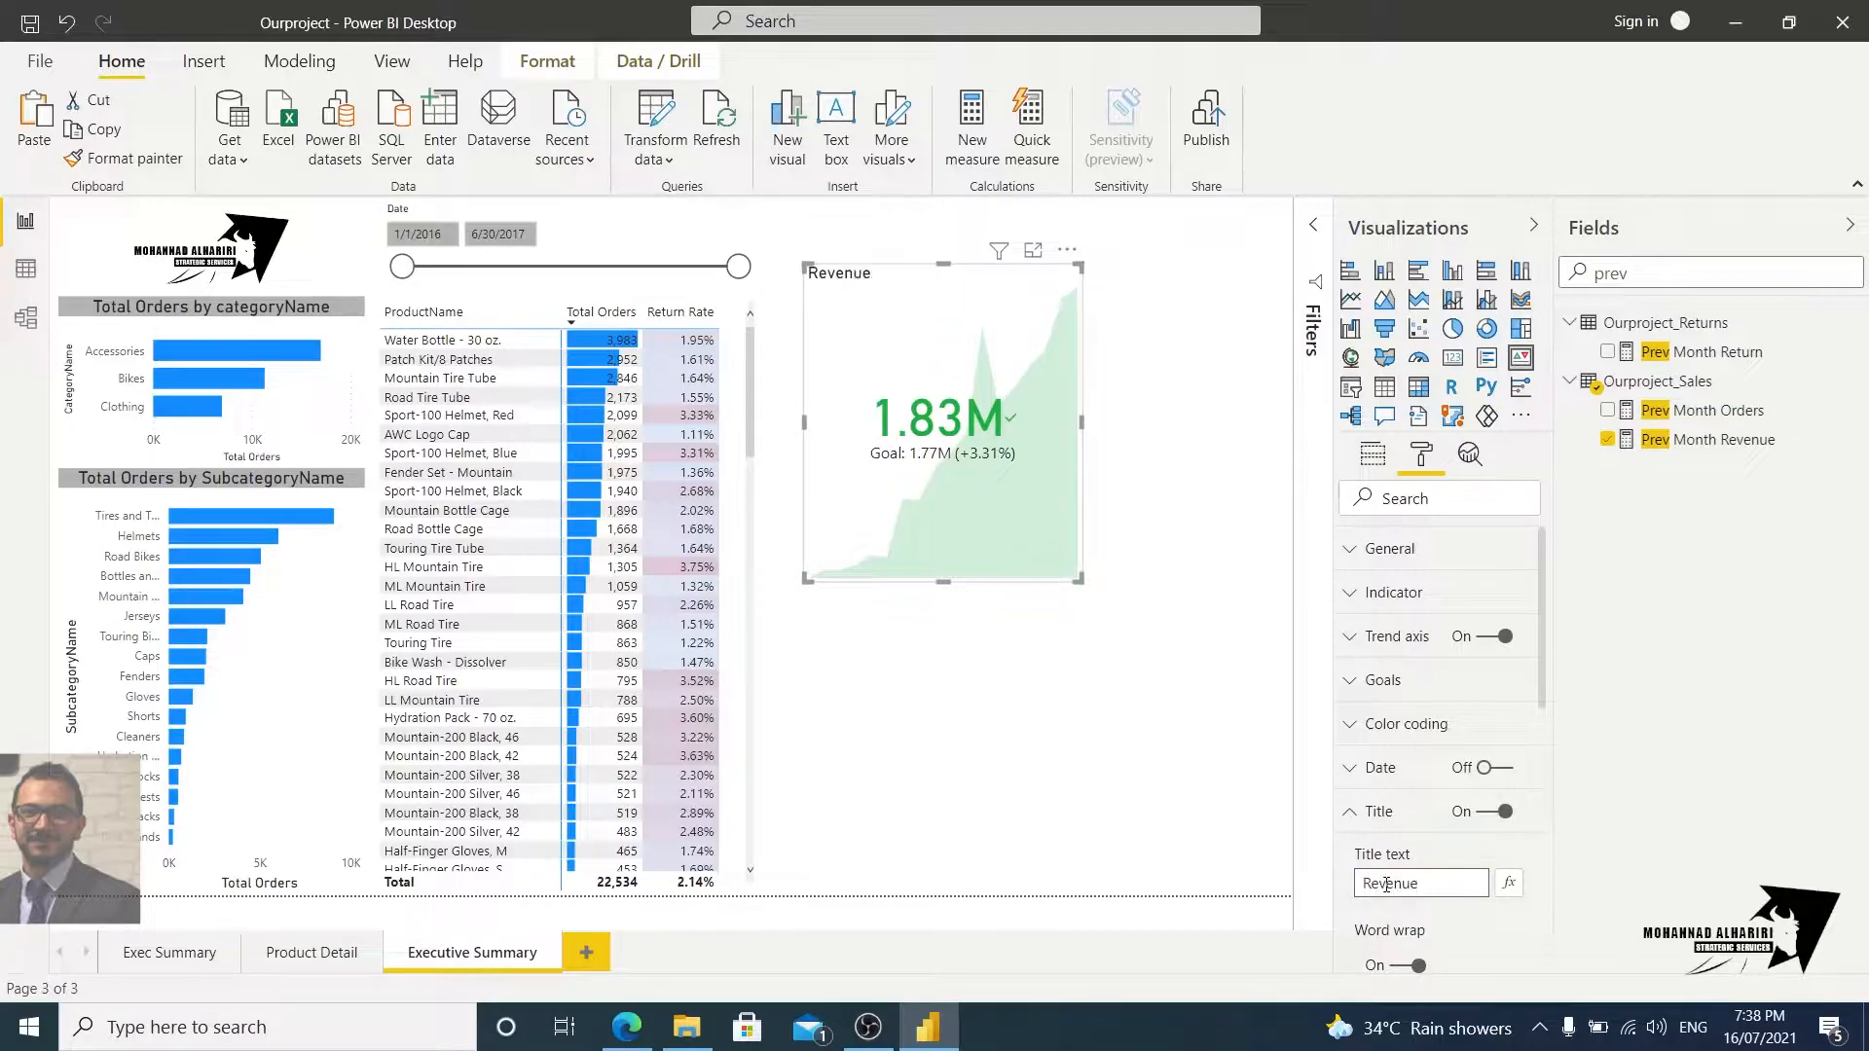
key(BackSpace)
key(BackSpace)
text(by month)
click(1150, 800)
Step: Fit the shortened revenue KPI at the top of the page beside the product table and paste a copy underneath
drag(904, 255, 899, 247)
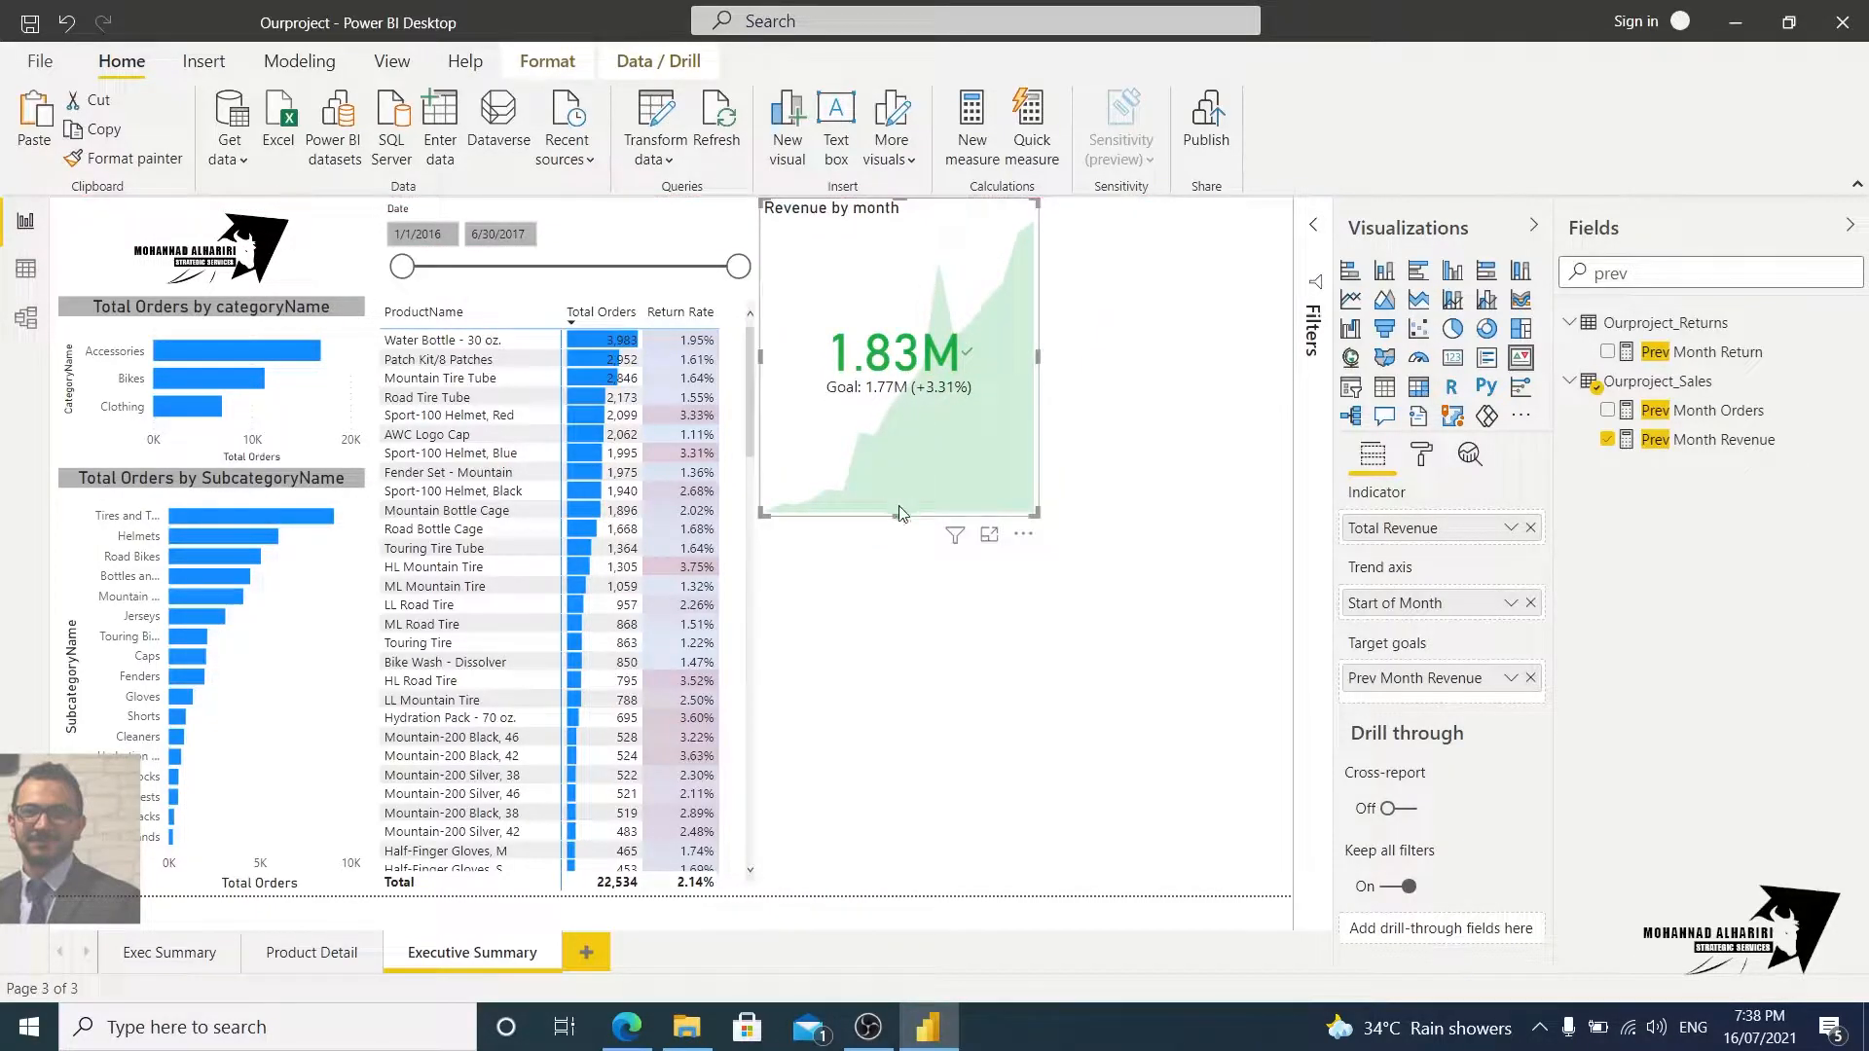
drag(898, 515, 895, 456)
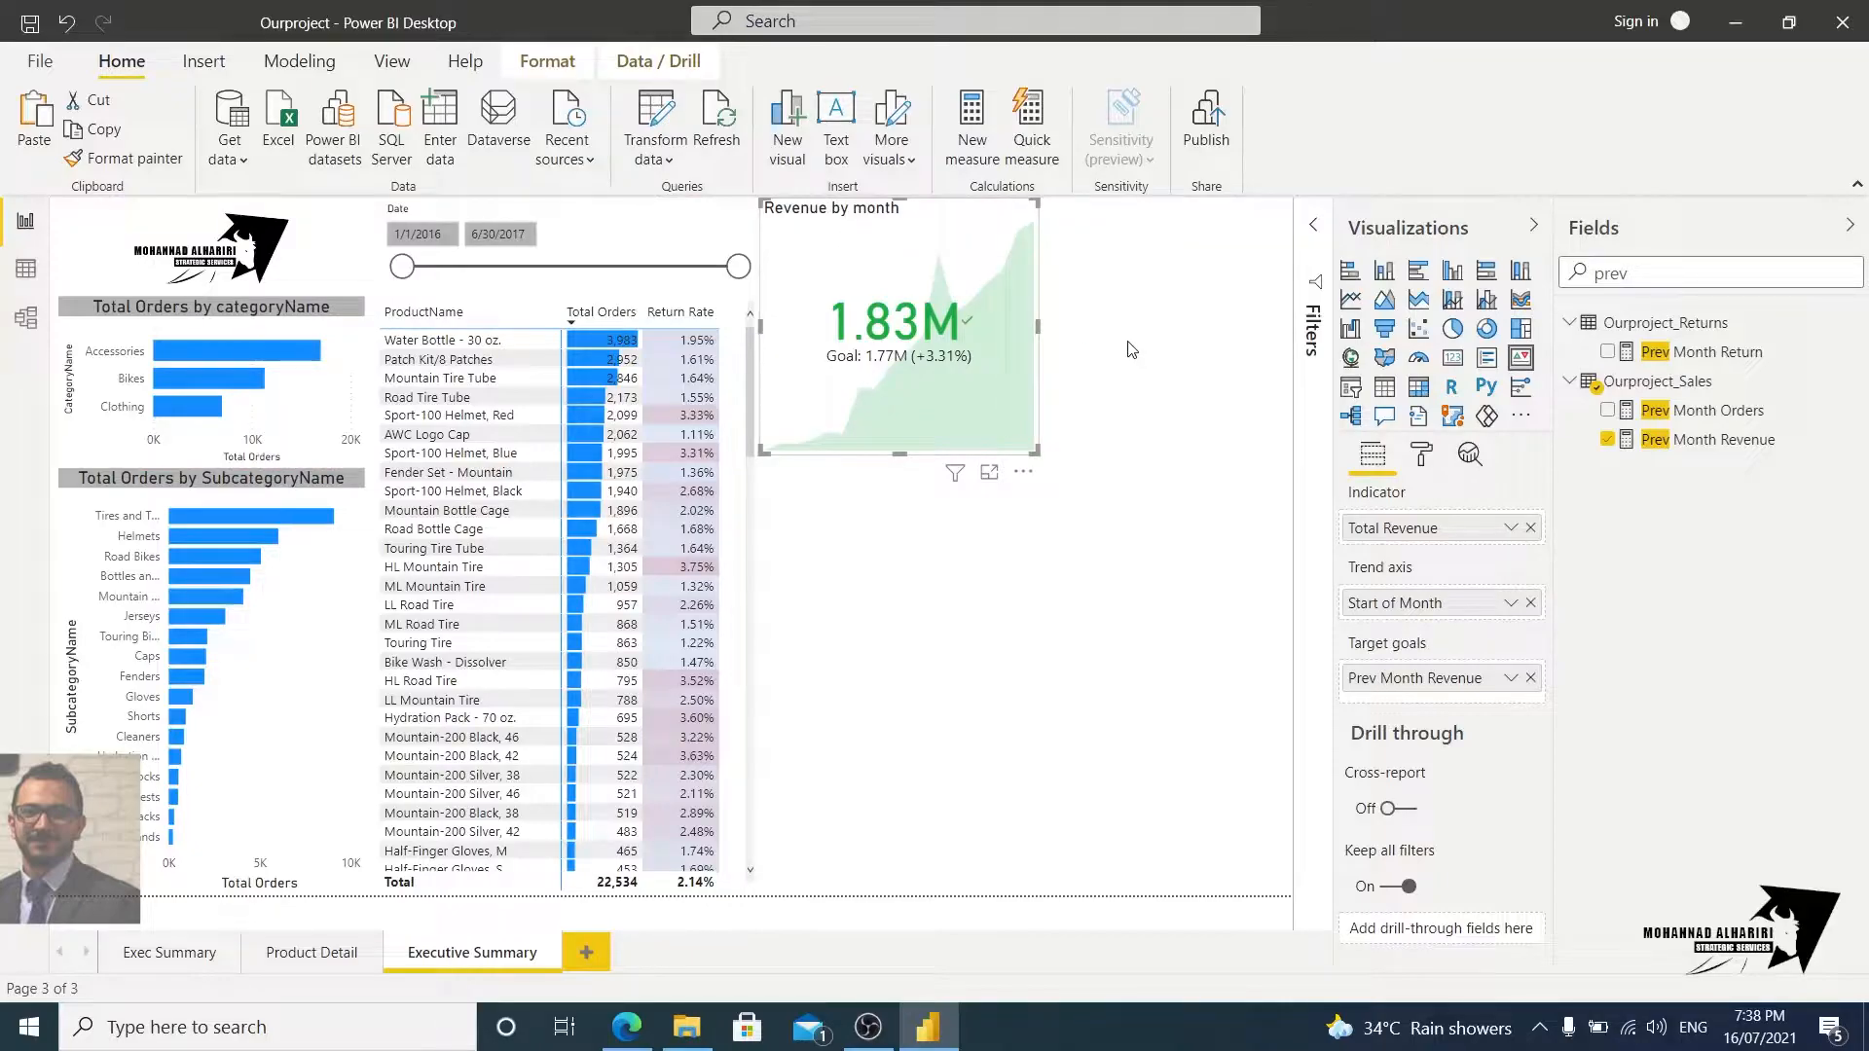
key(ctrl+v)
drag(960, 256, 1022, 476)
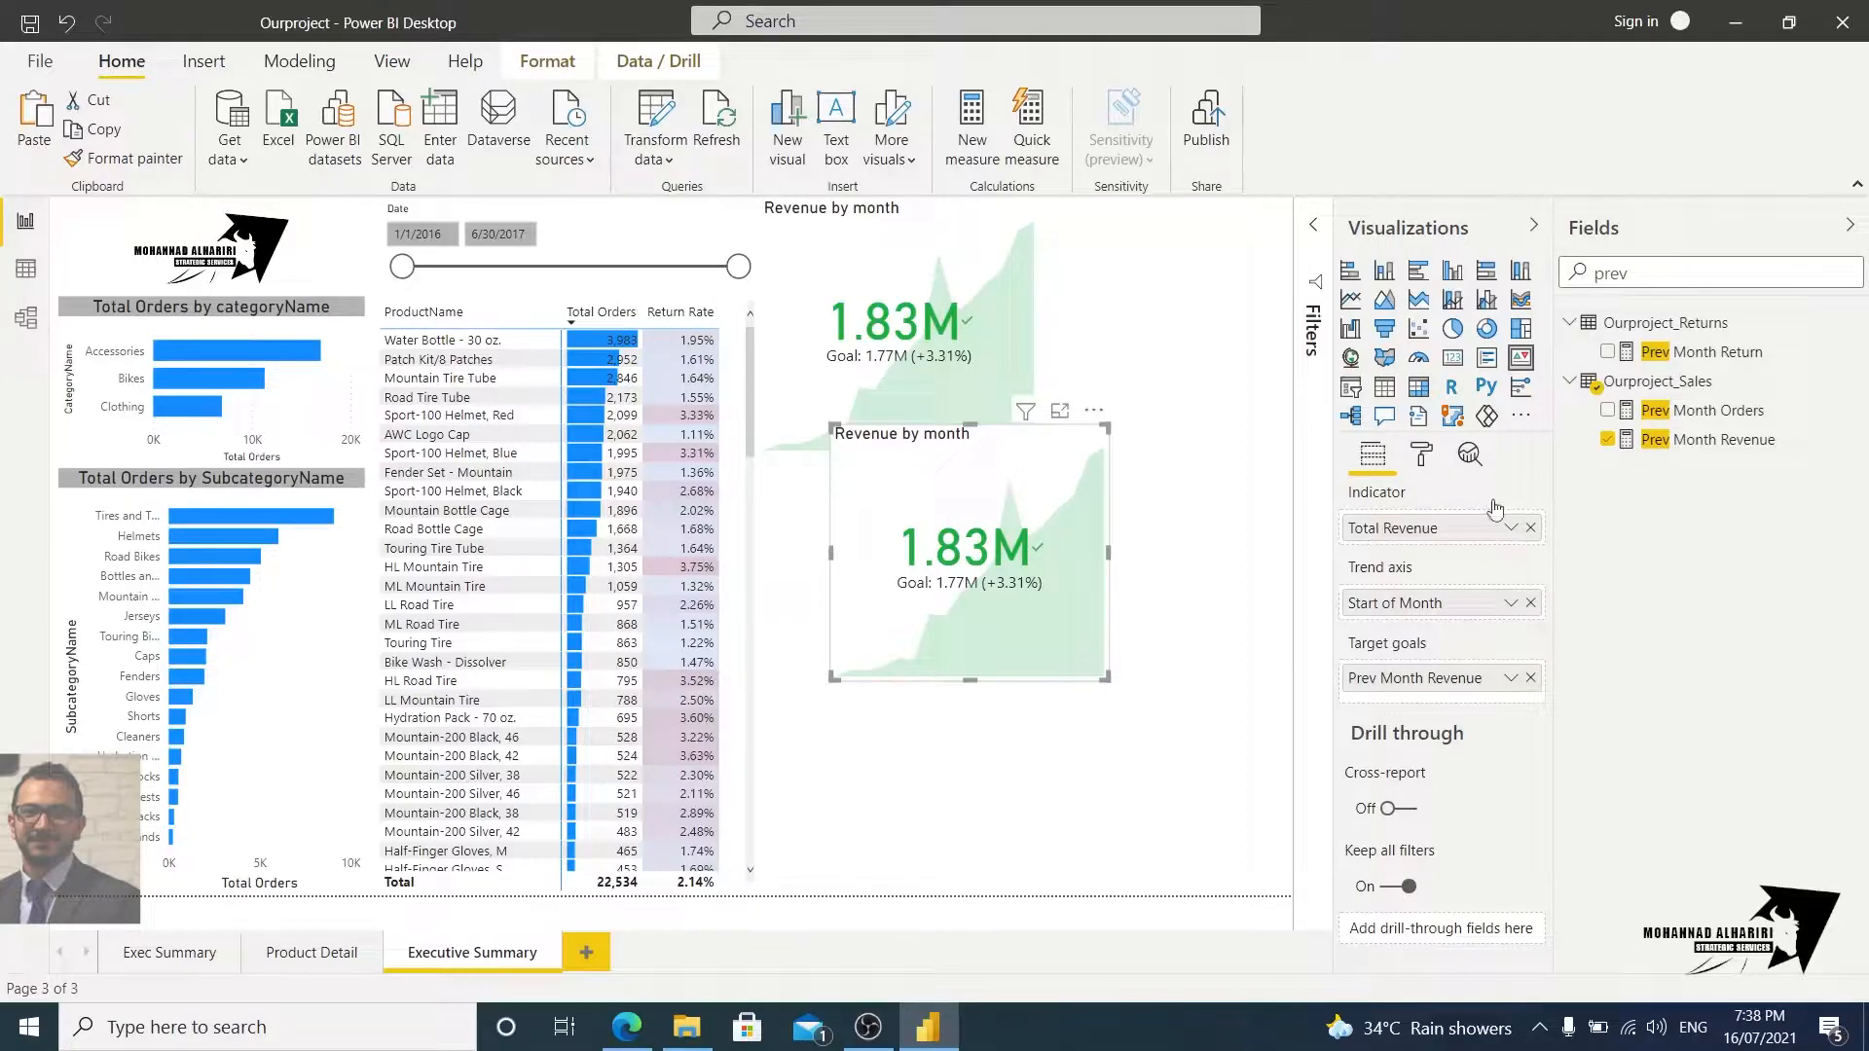
Step: Set the copied KPI's indicator to Total Orders and replace its target goal with Prev Month Orders
double_click(1606, 274)
text(o)
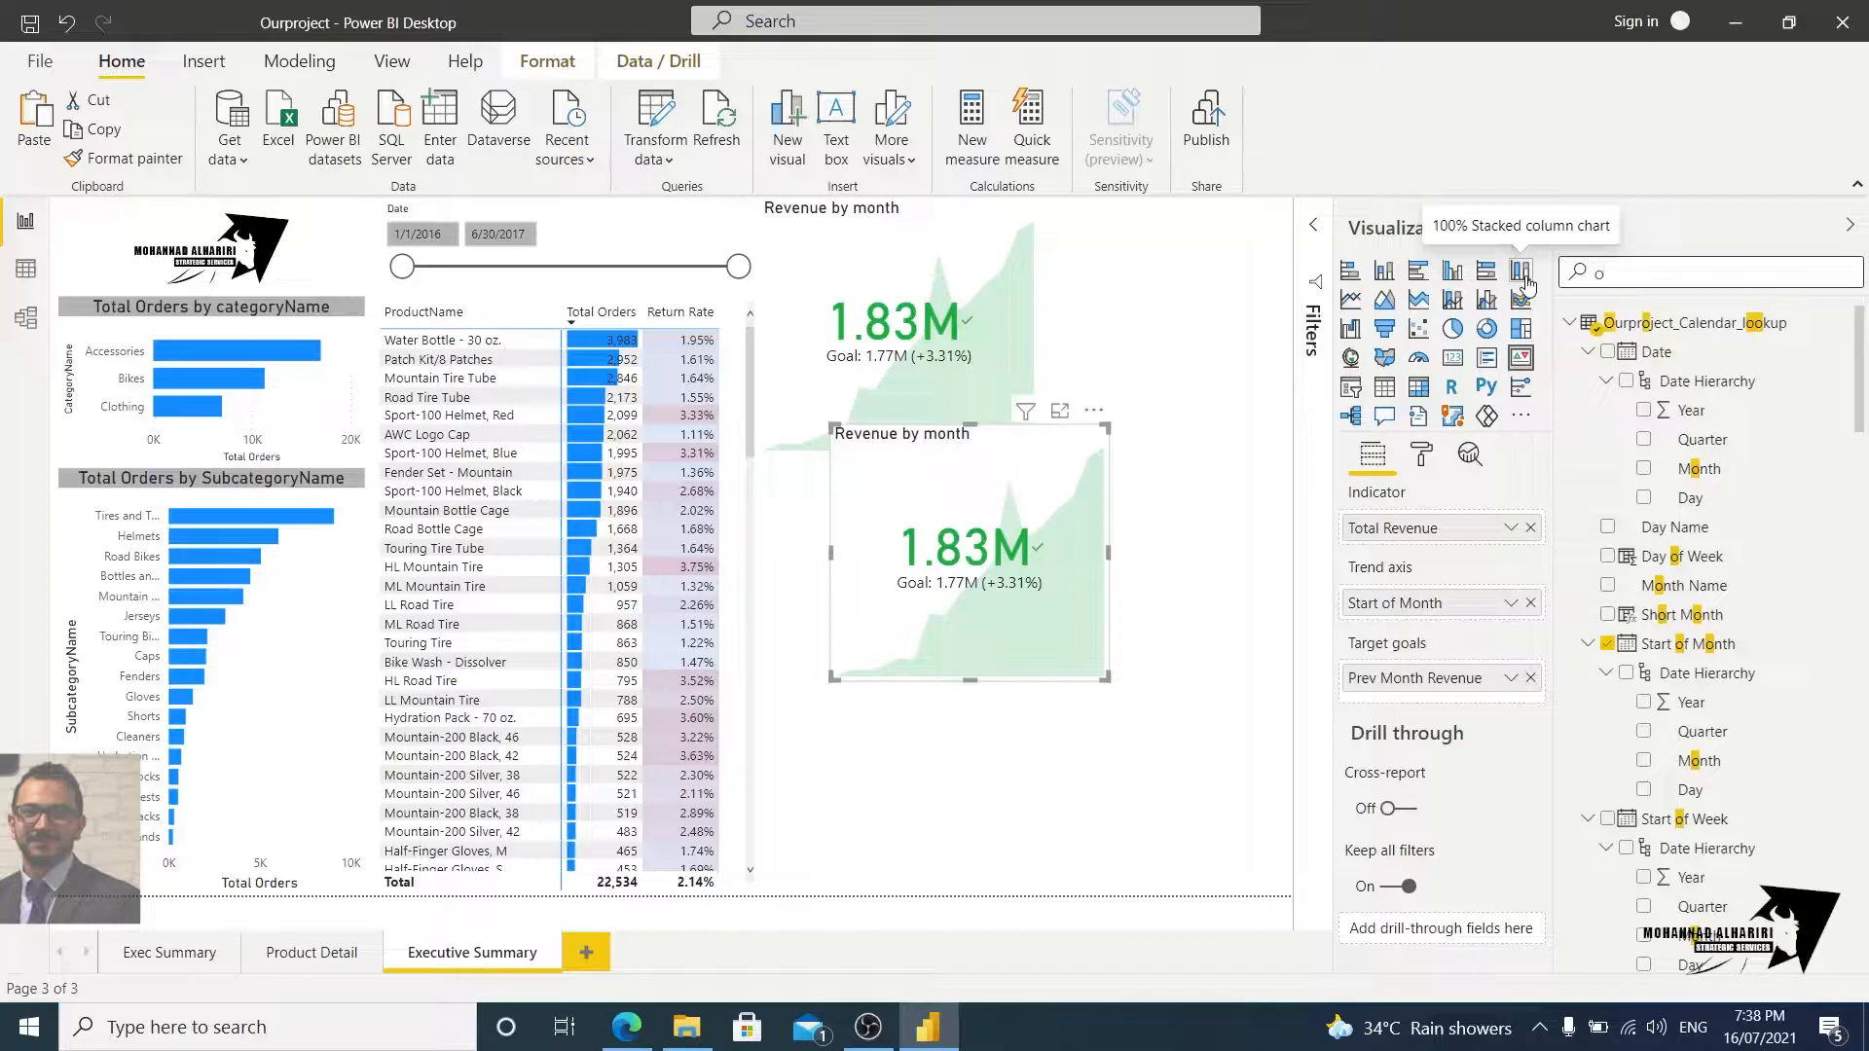
text(rder)
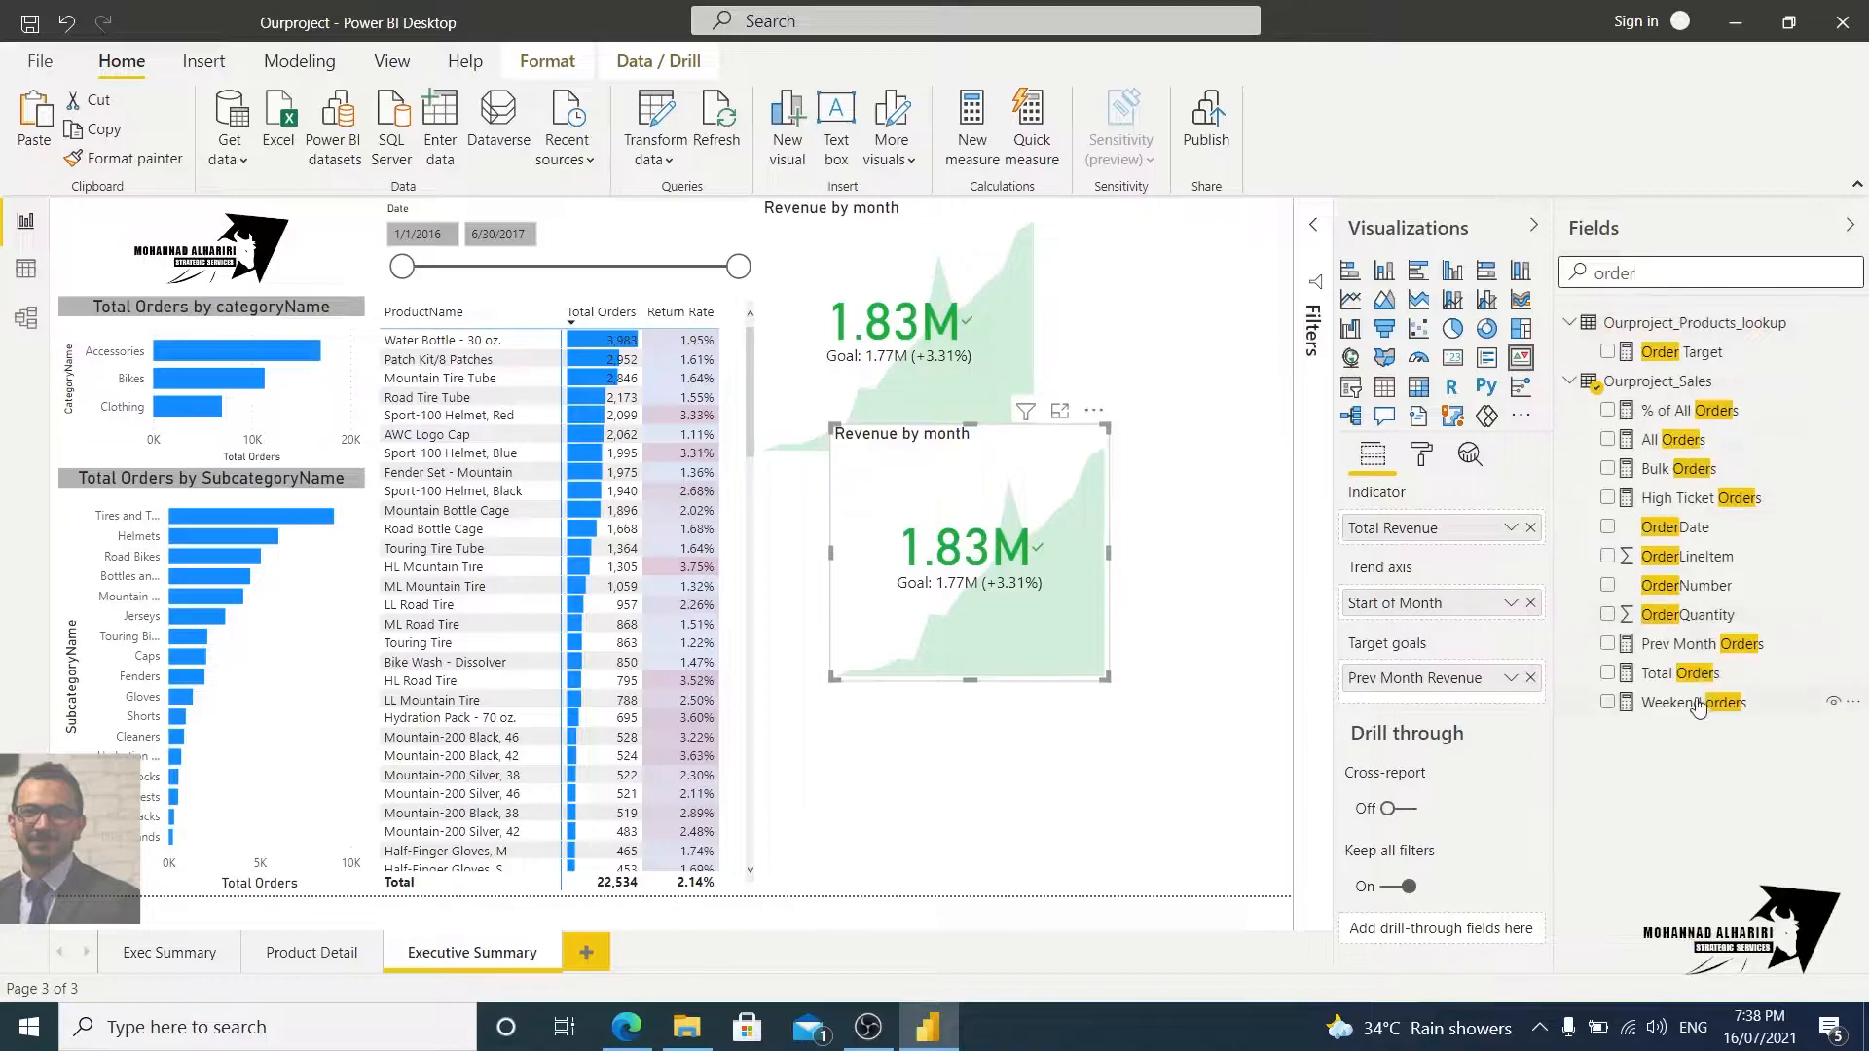
drag(1688, 674, 1438, 535)
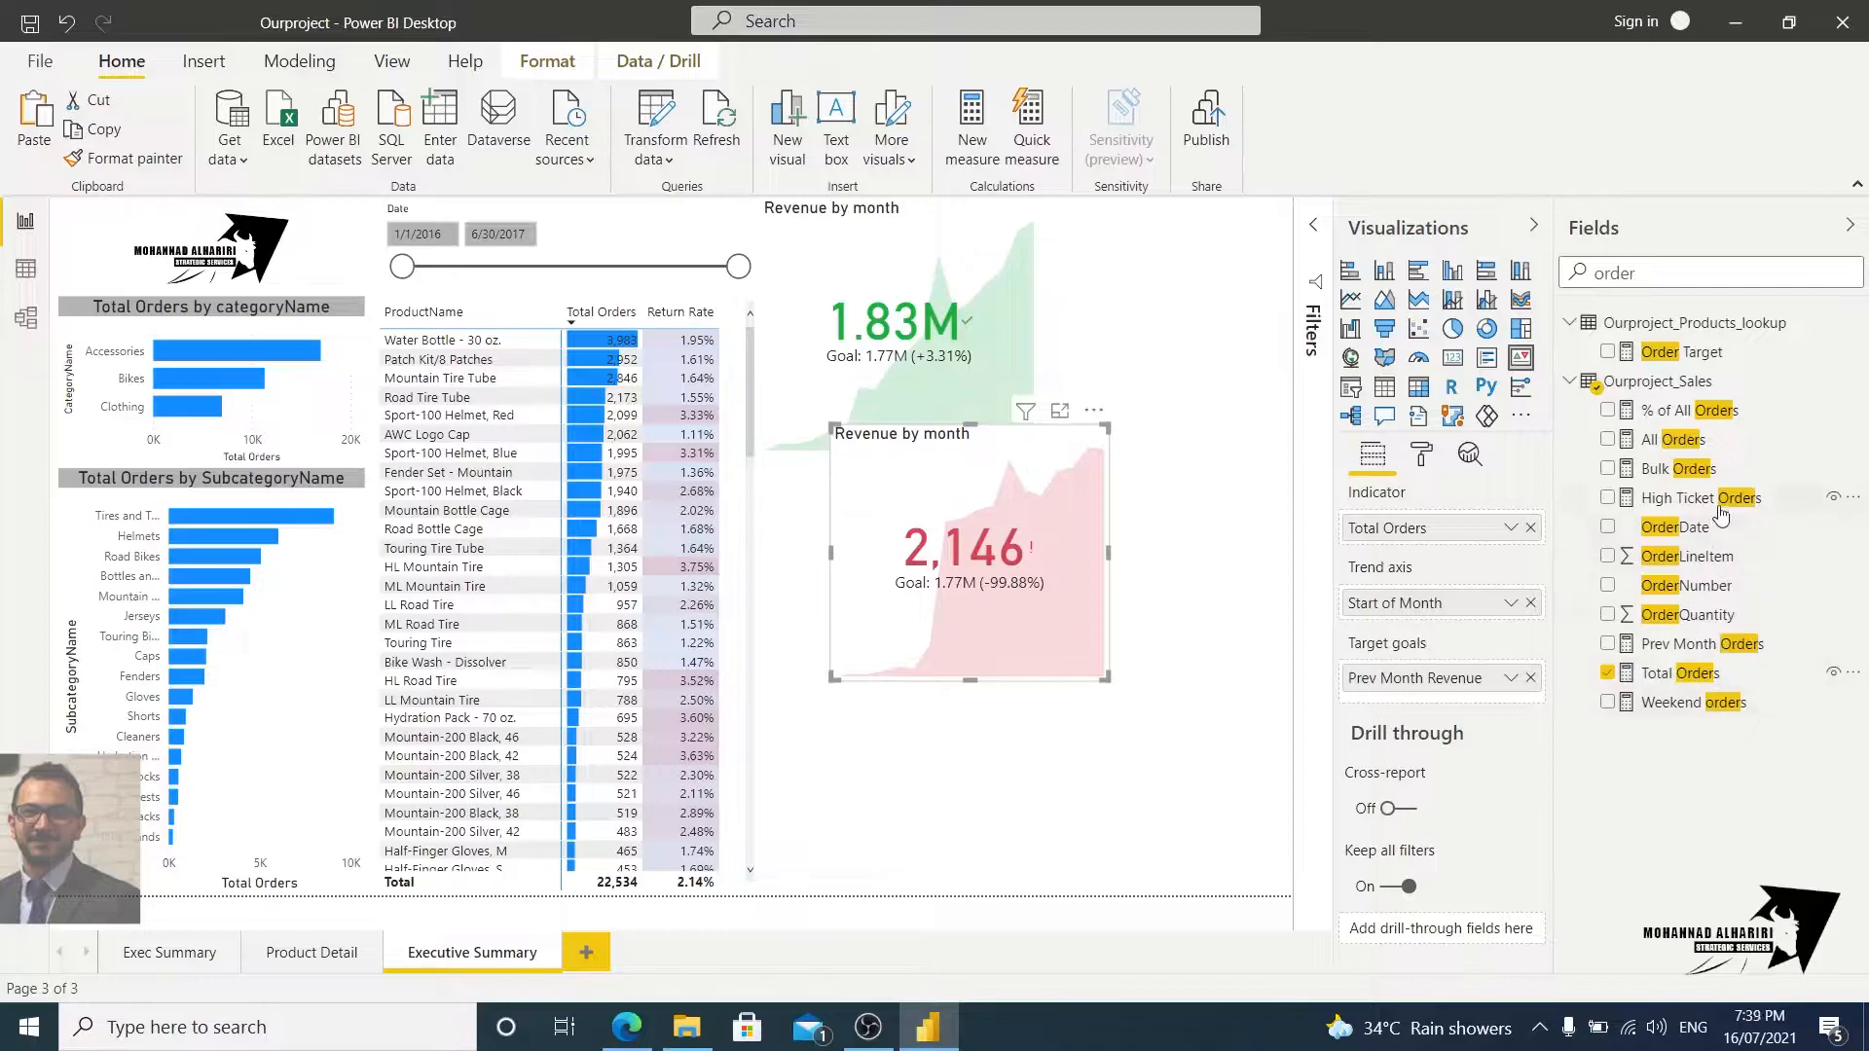
drag(1694, 644, 1441, 681)
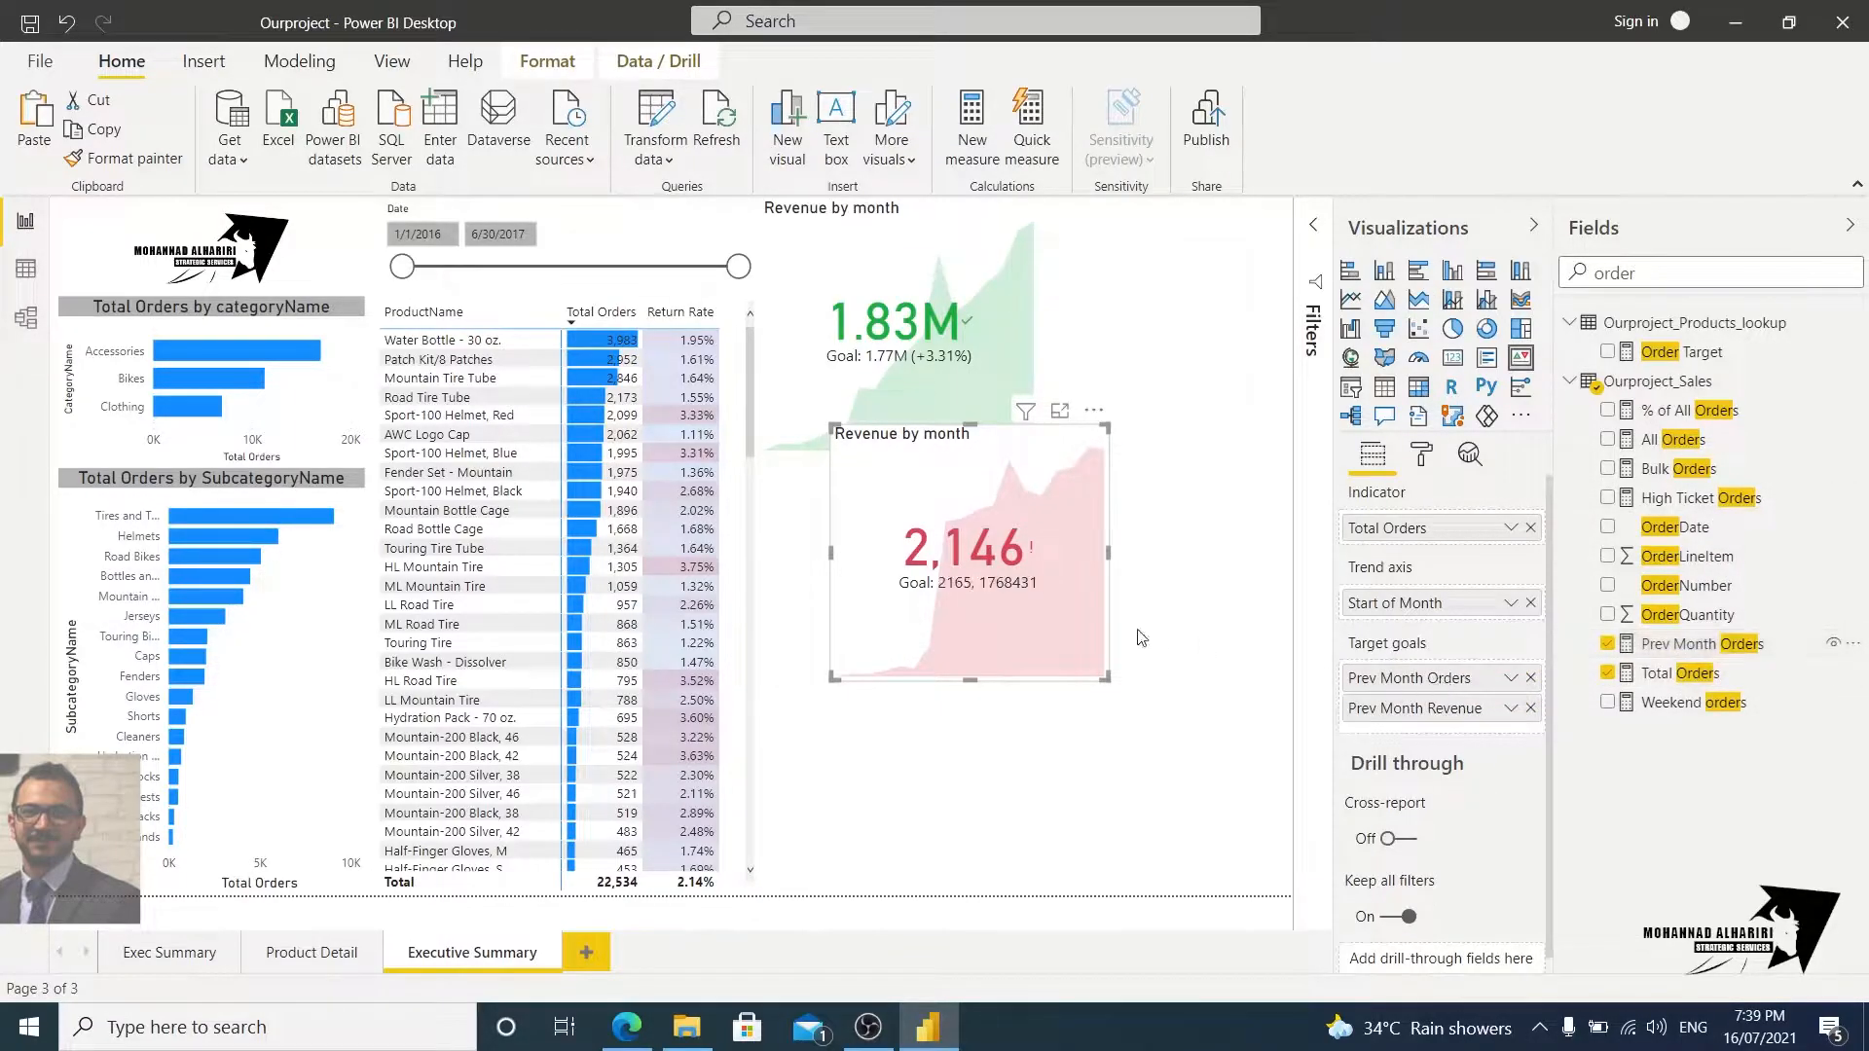
click(1530, 707)
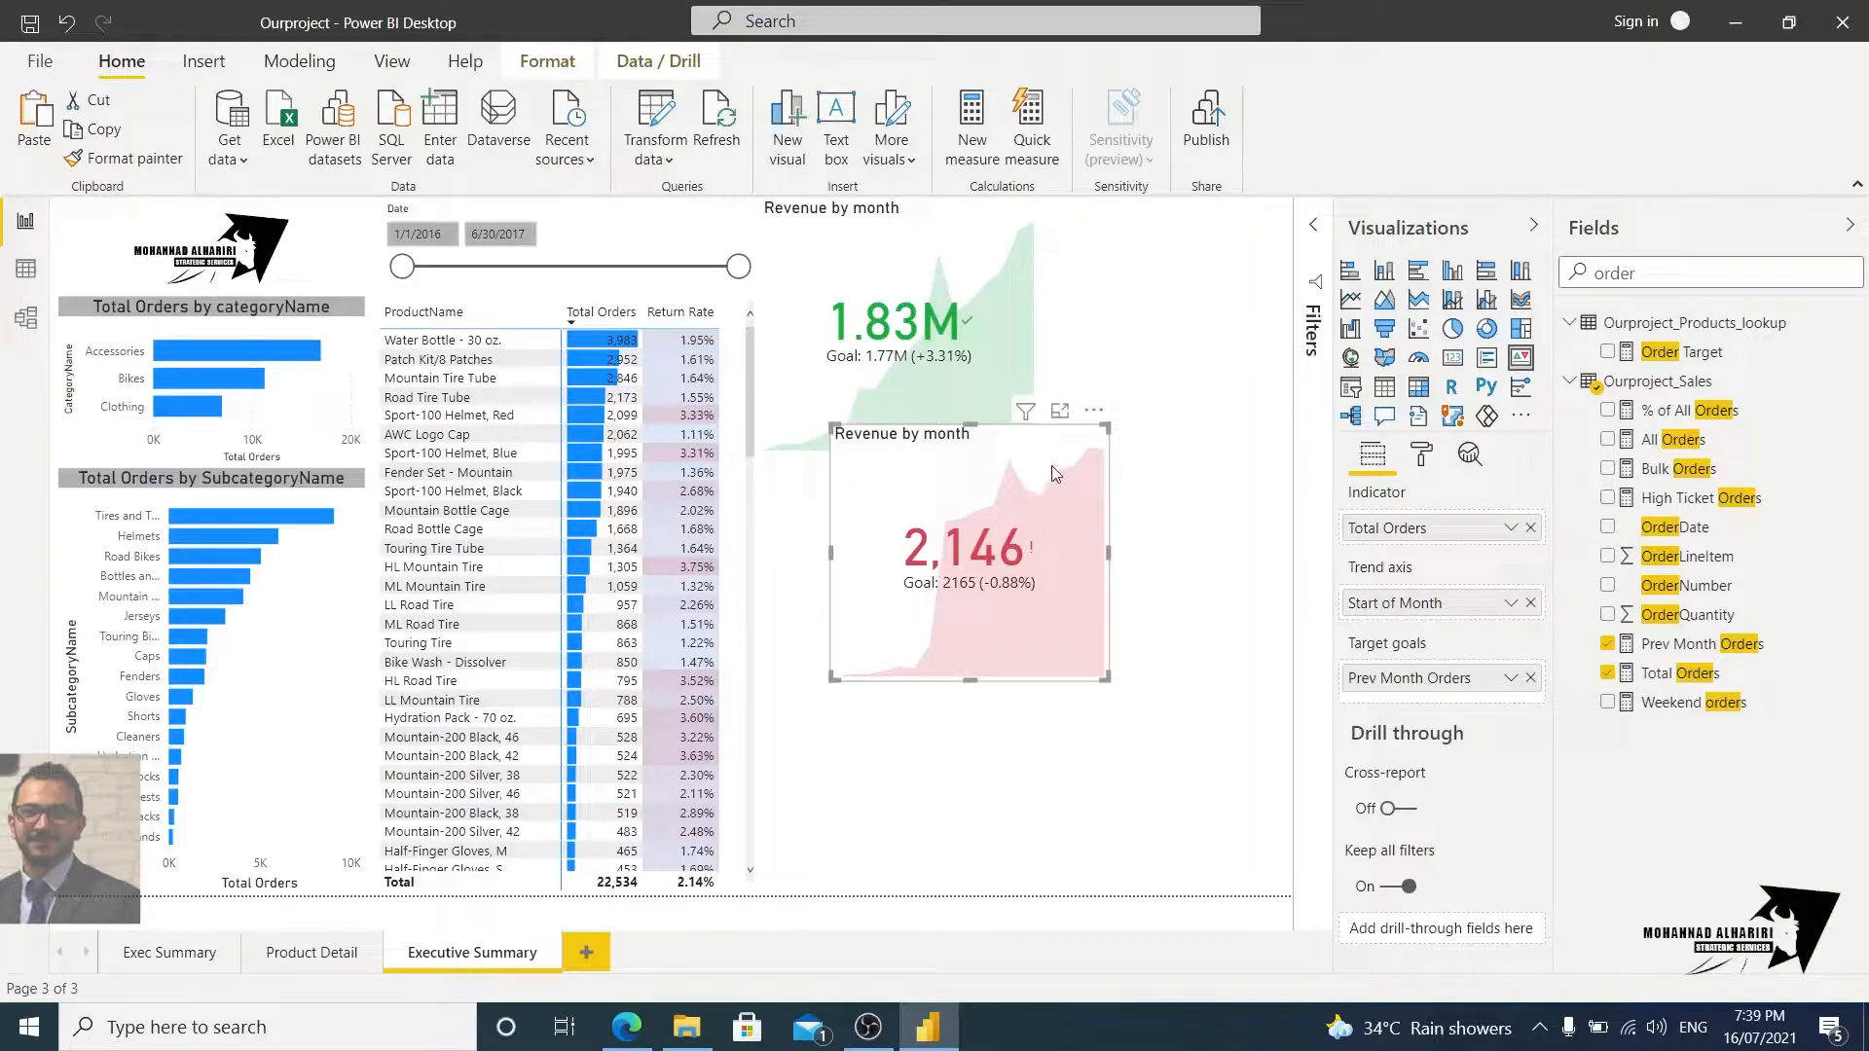
Step: Shrink the orders KPI and place it at the top of the page next to a slightly narrowed revenue KPI
drag(1053, 473, 1167, 432)
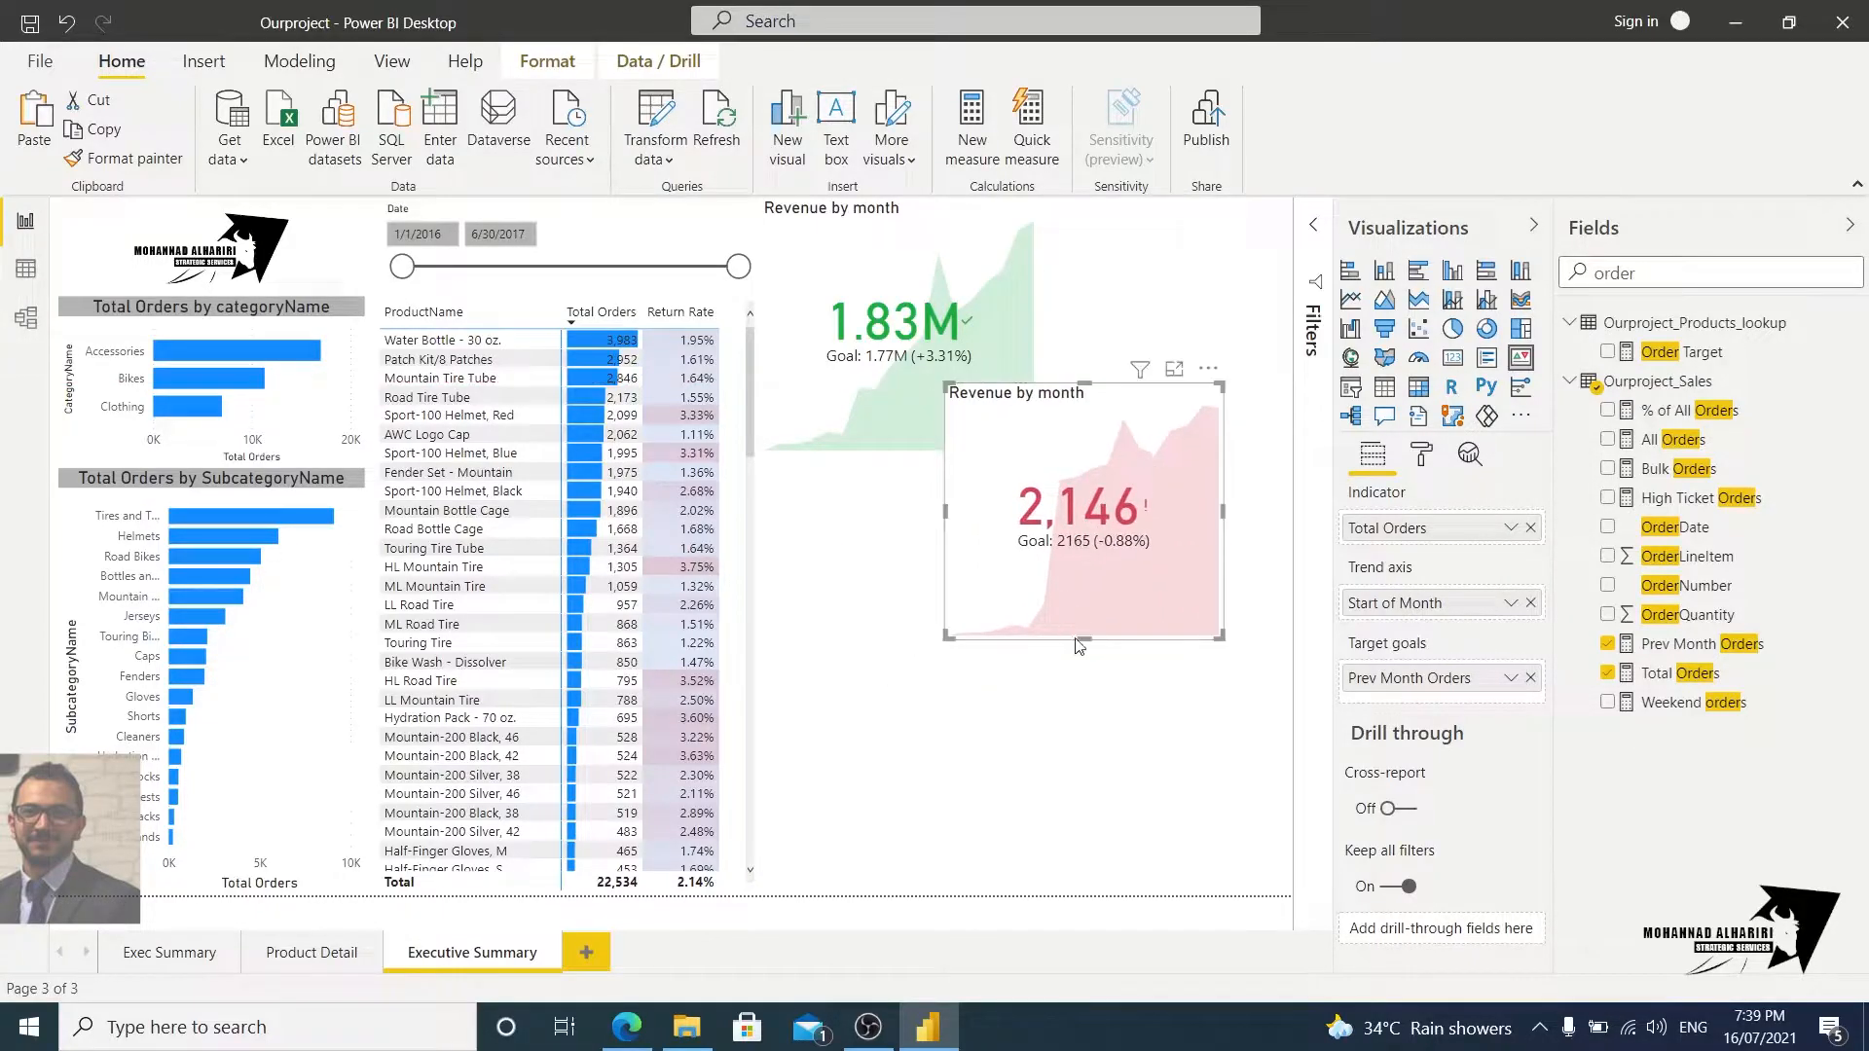
drag(1083, 641, 1082, 569)
drag(1092, 419, 1188, 265)
drag(1013, 318, 1092, 260)
click(1009, 360)
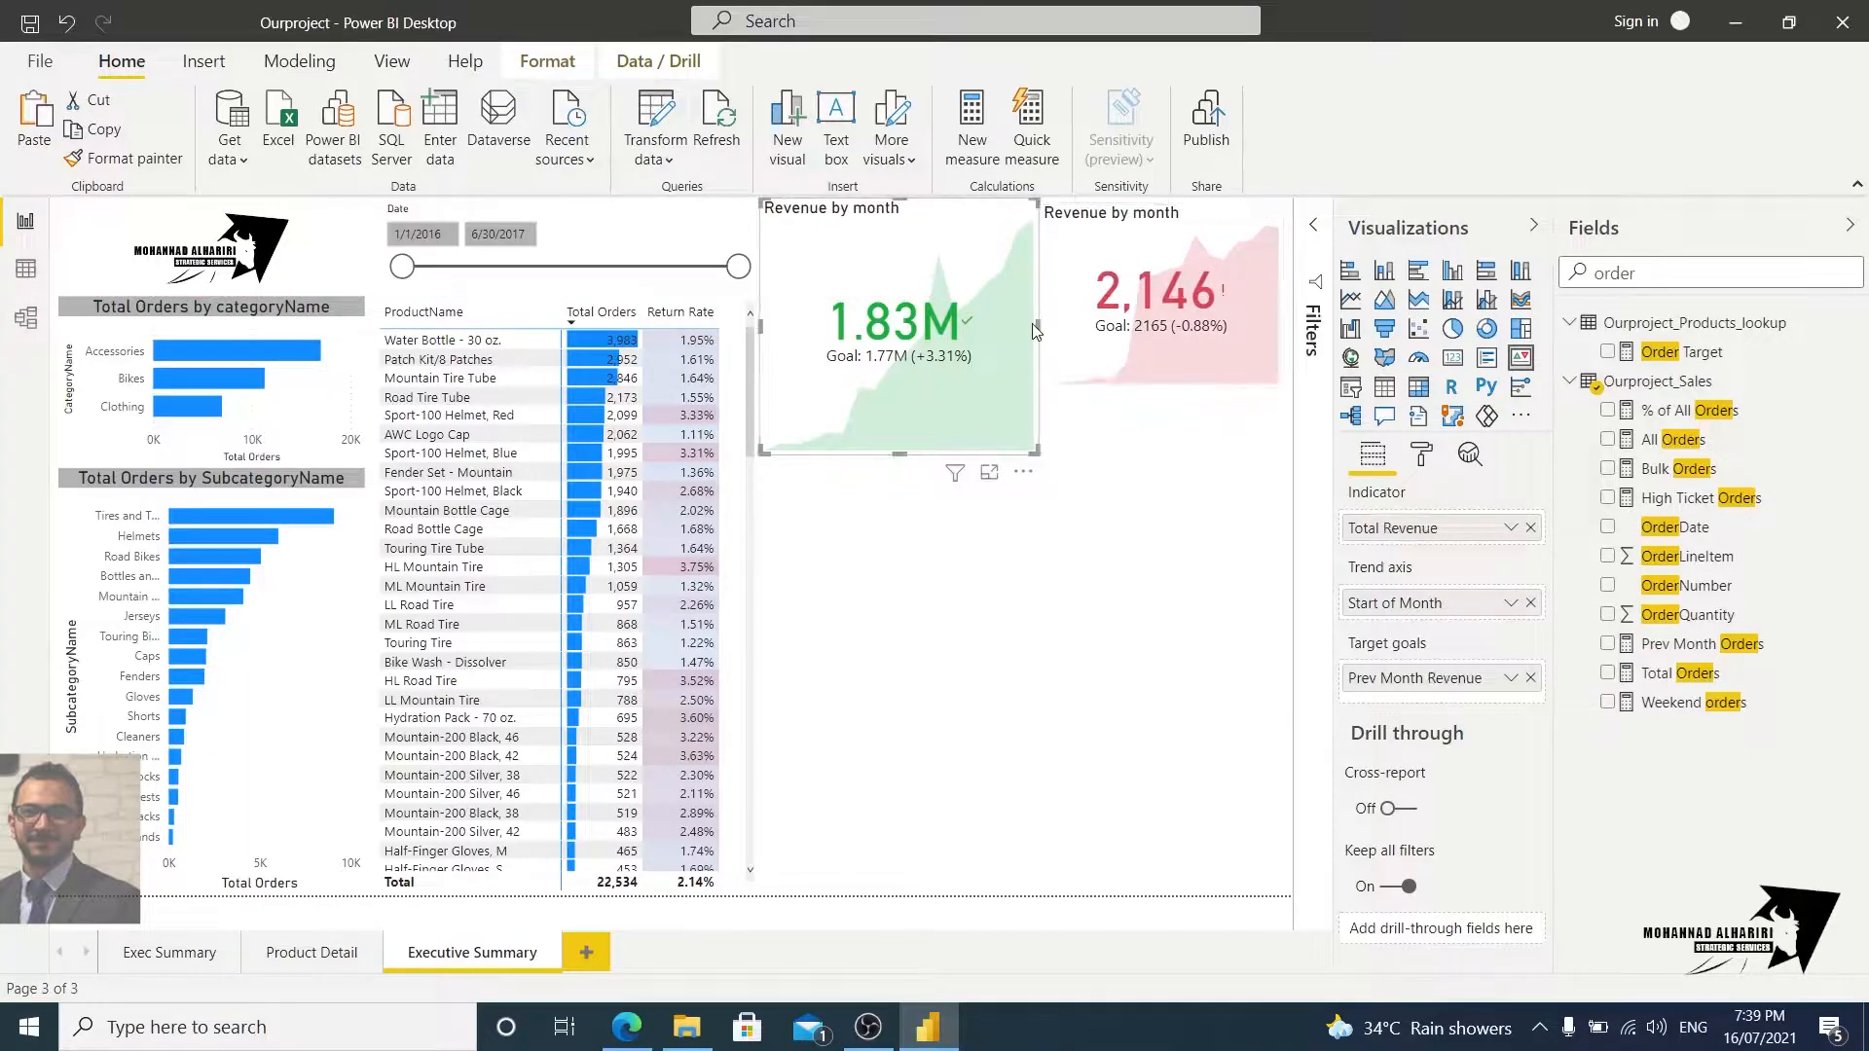
mouse_move(1036, 323)
mouse_down()
mouse_move(1006, 323)
mouse_move(1033, 299)
mouse_move(1015, 304)
mouse_up()
click(1070, 326)
drag(1147, 387, 1146, 338)
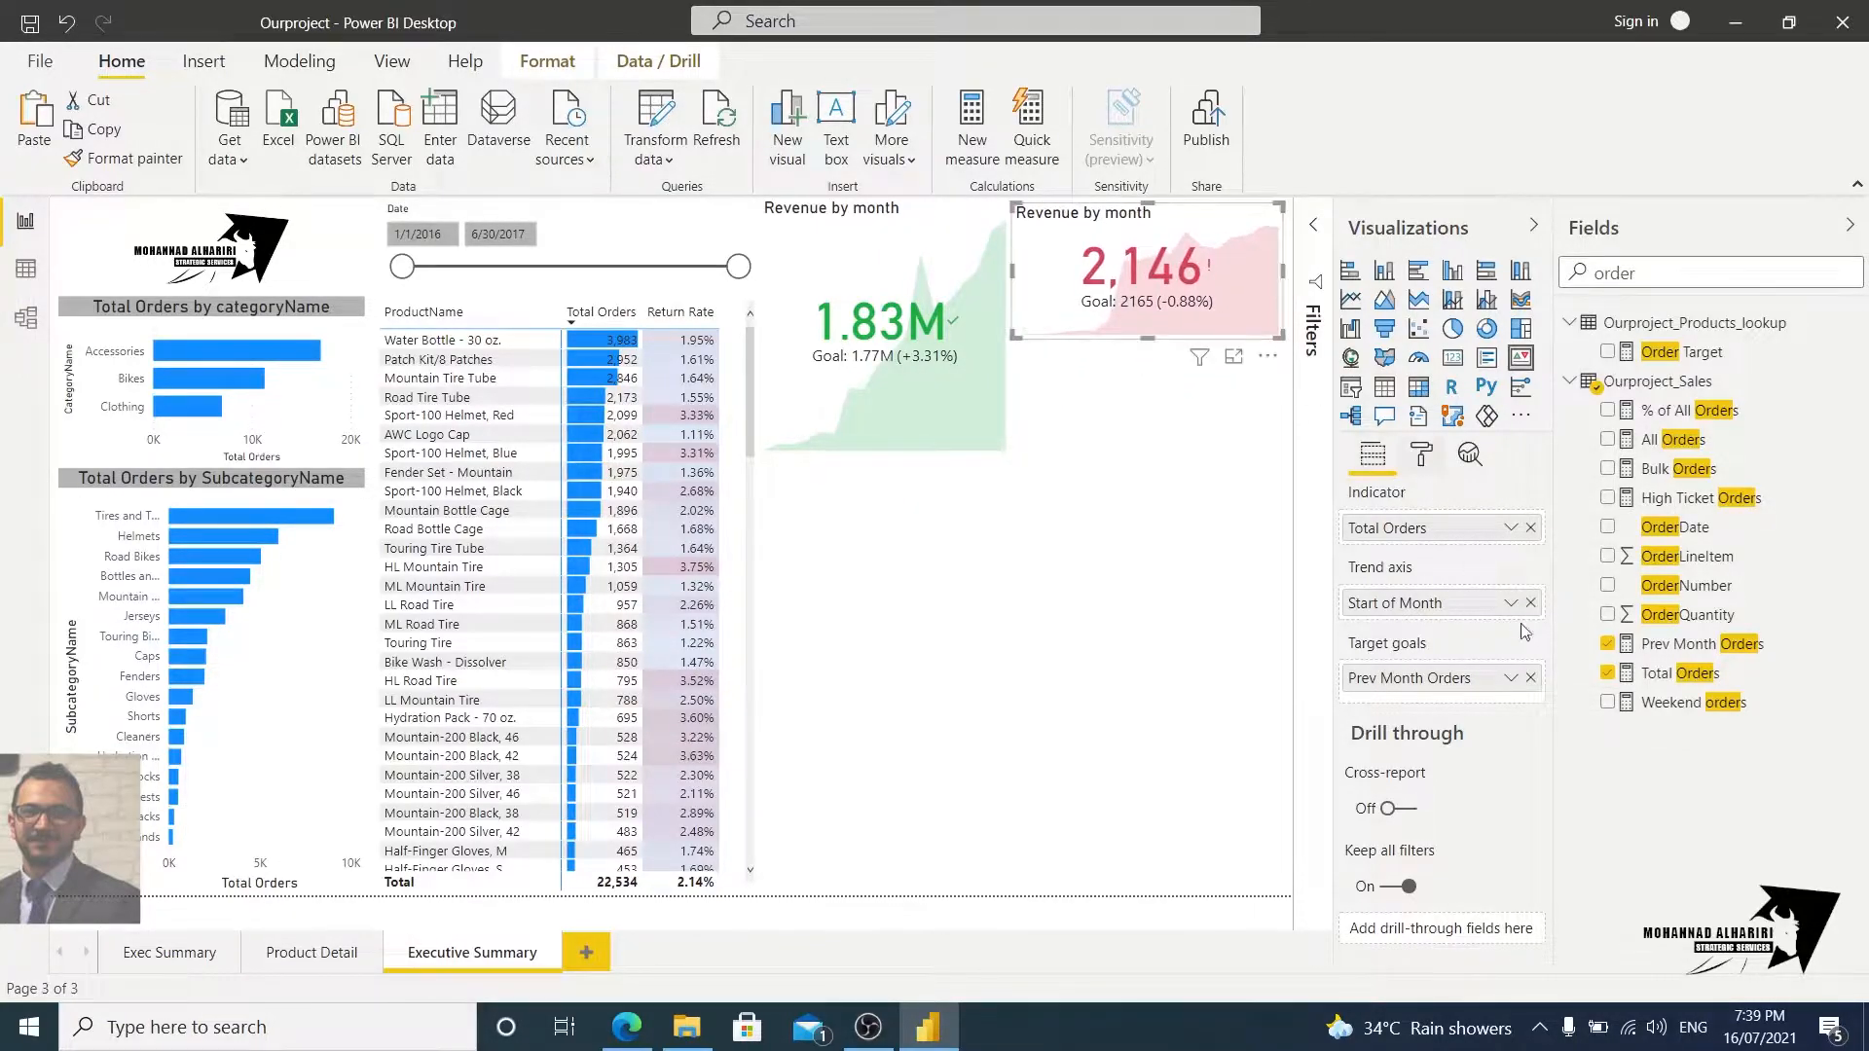
Step: Change the orders KPI's title text to "Orders by month"
click(1421, 455)
click(1356, 802)
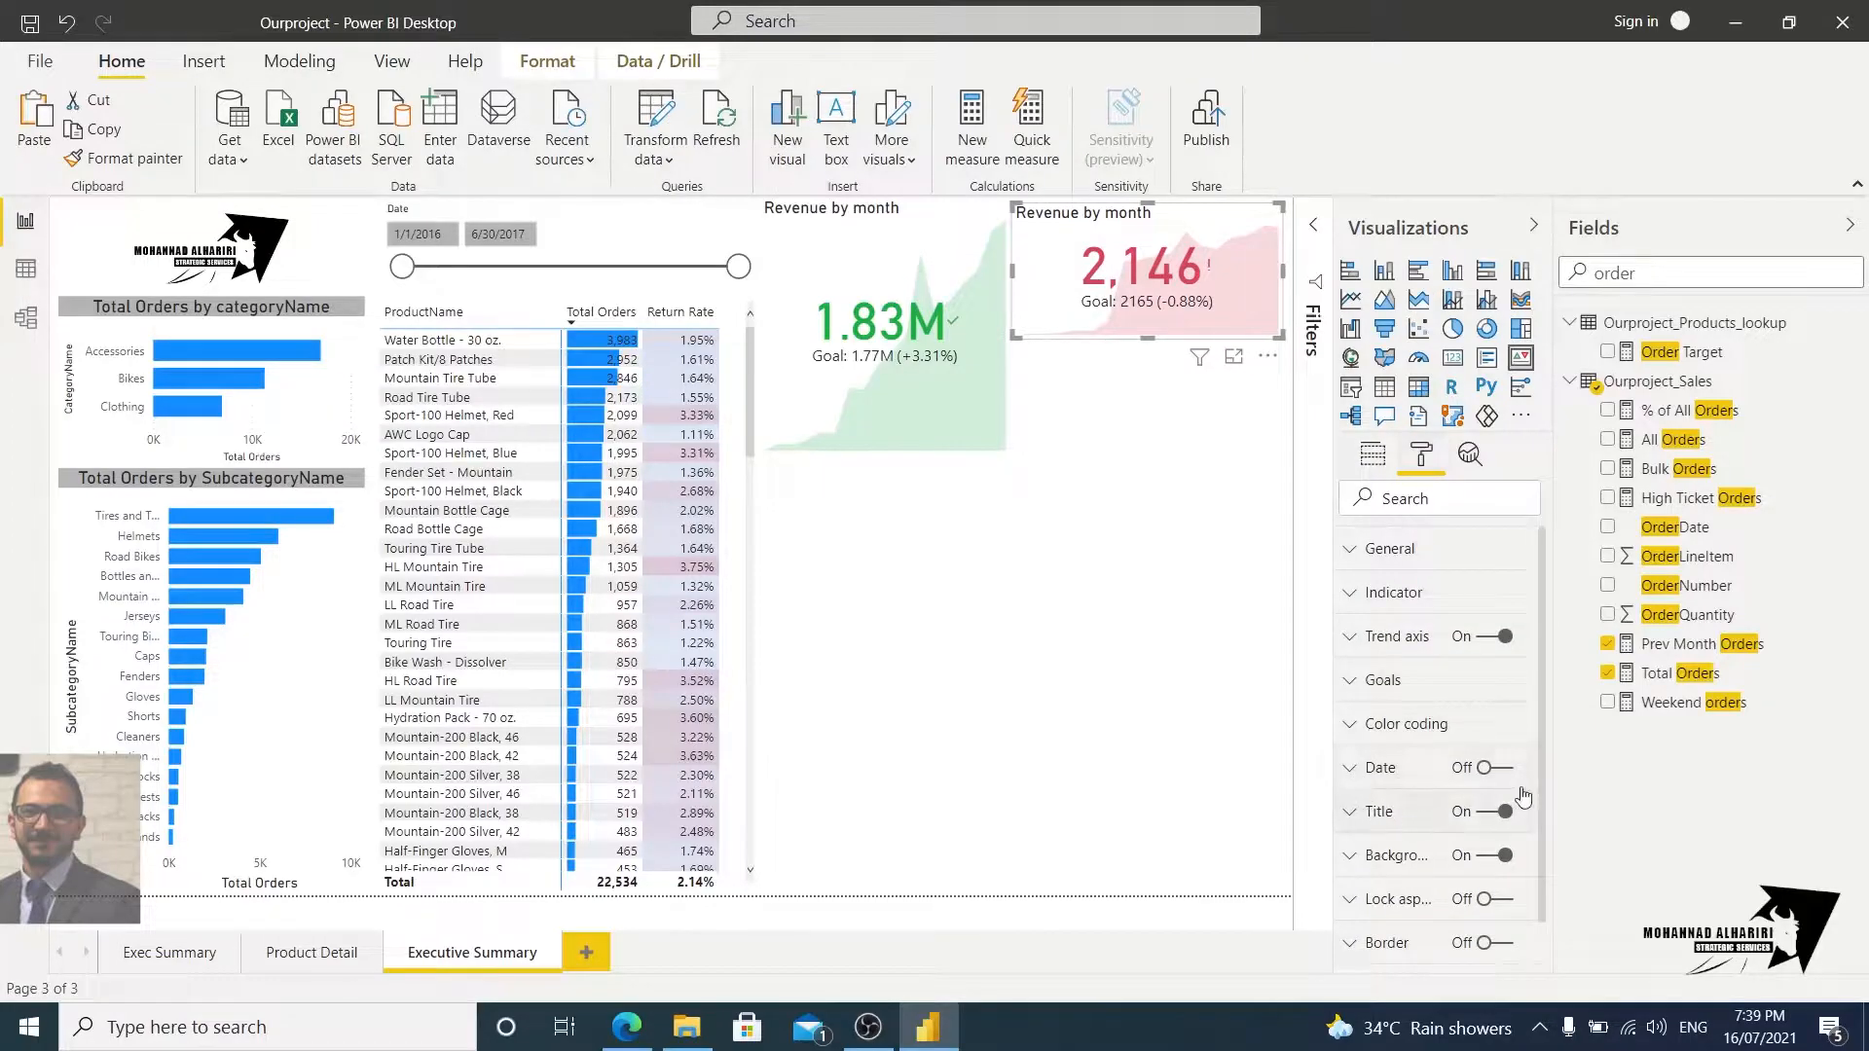
drag(1420, 885, 1226, 890)
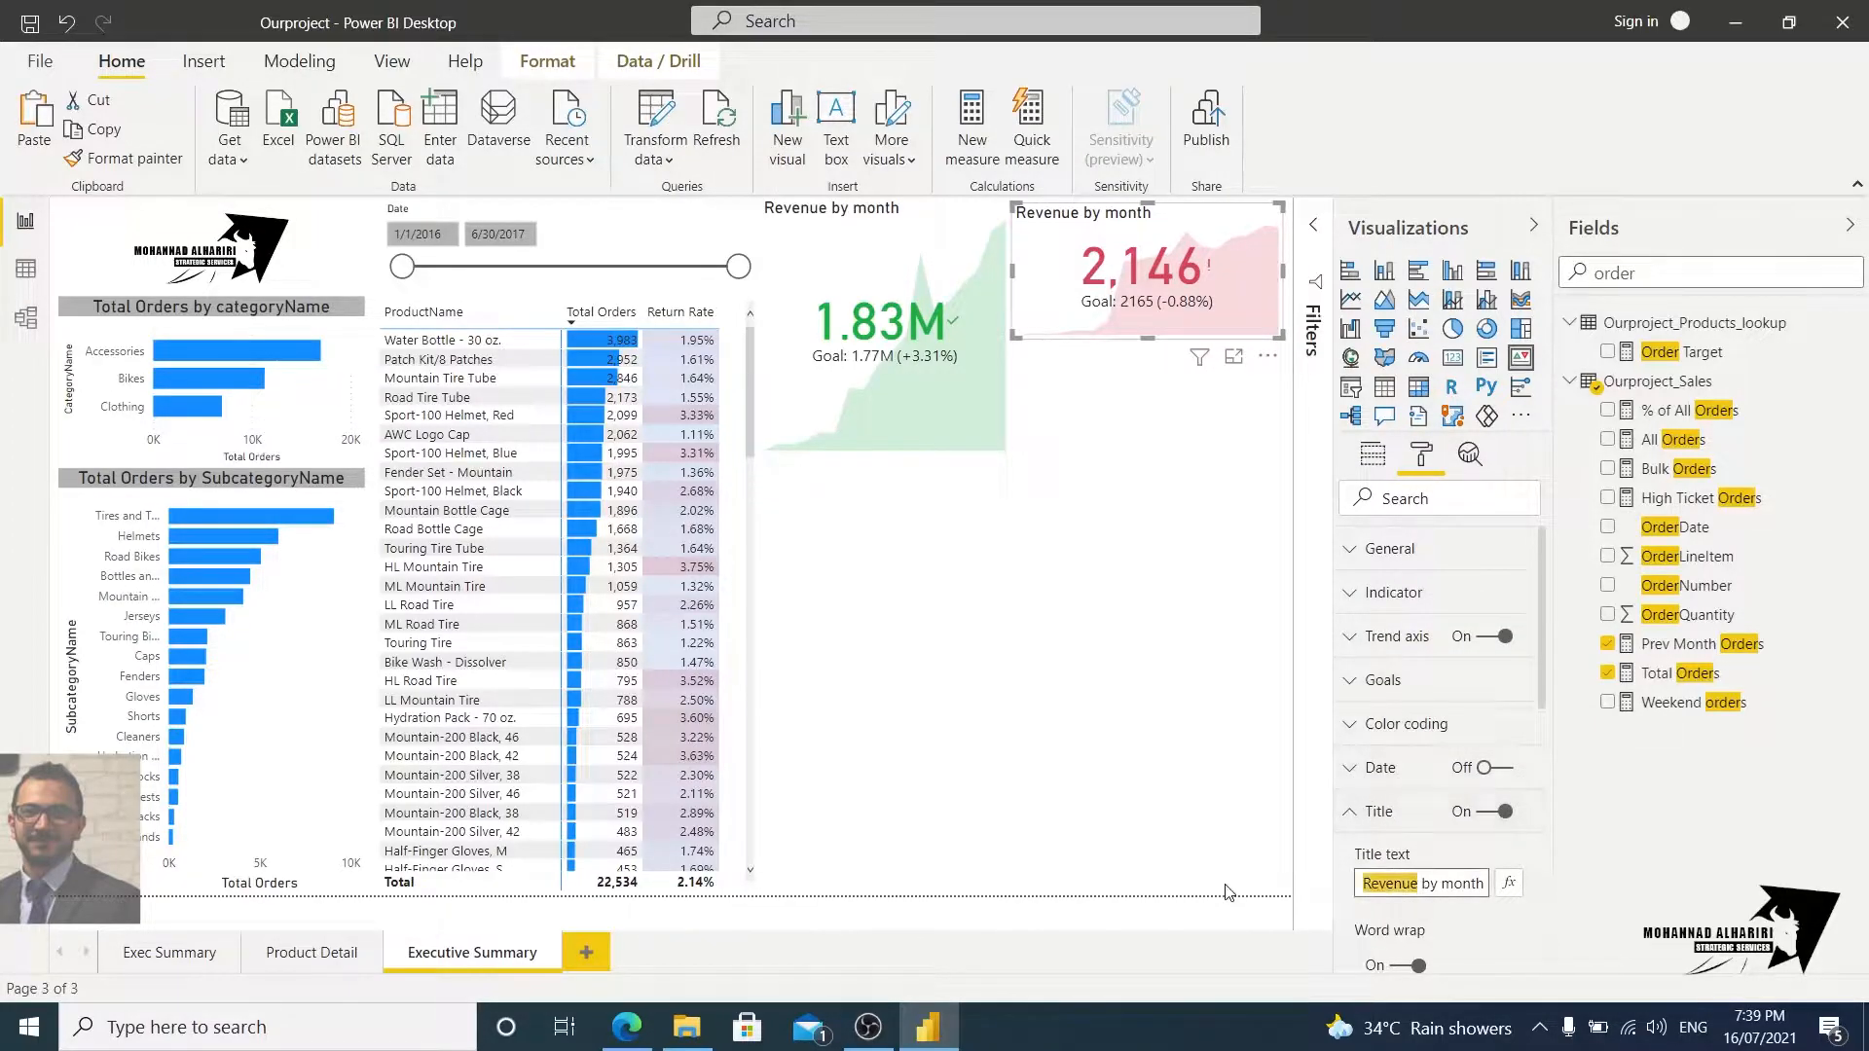
text(Orders)
click(1180, 497)
Step: Duplicate the orders KPI and place the copy in the empty area below the two KPIs
click(1147, 310)
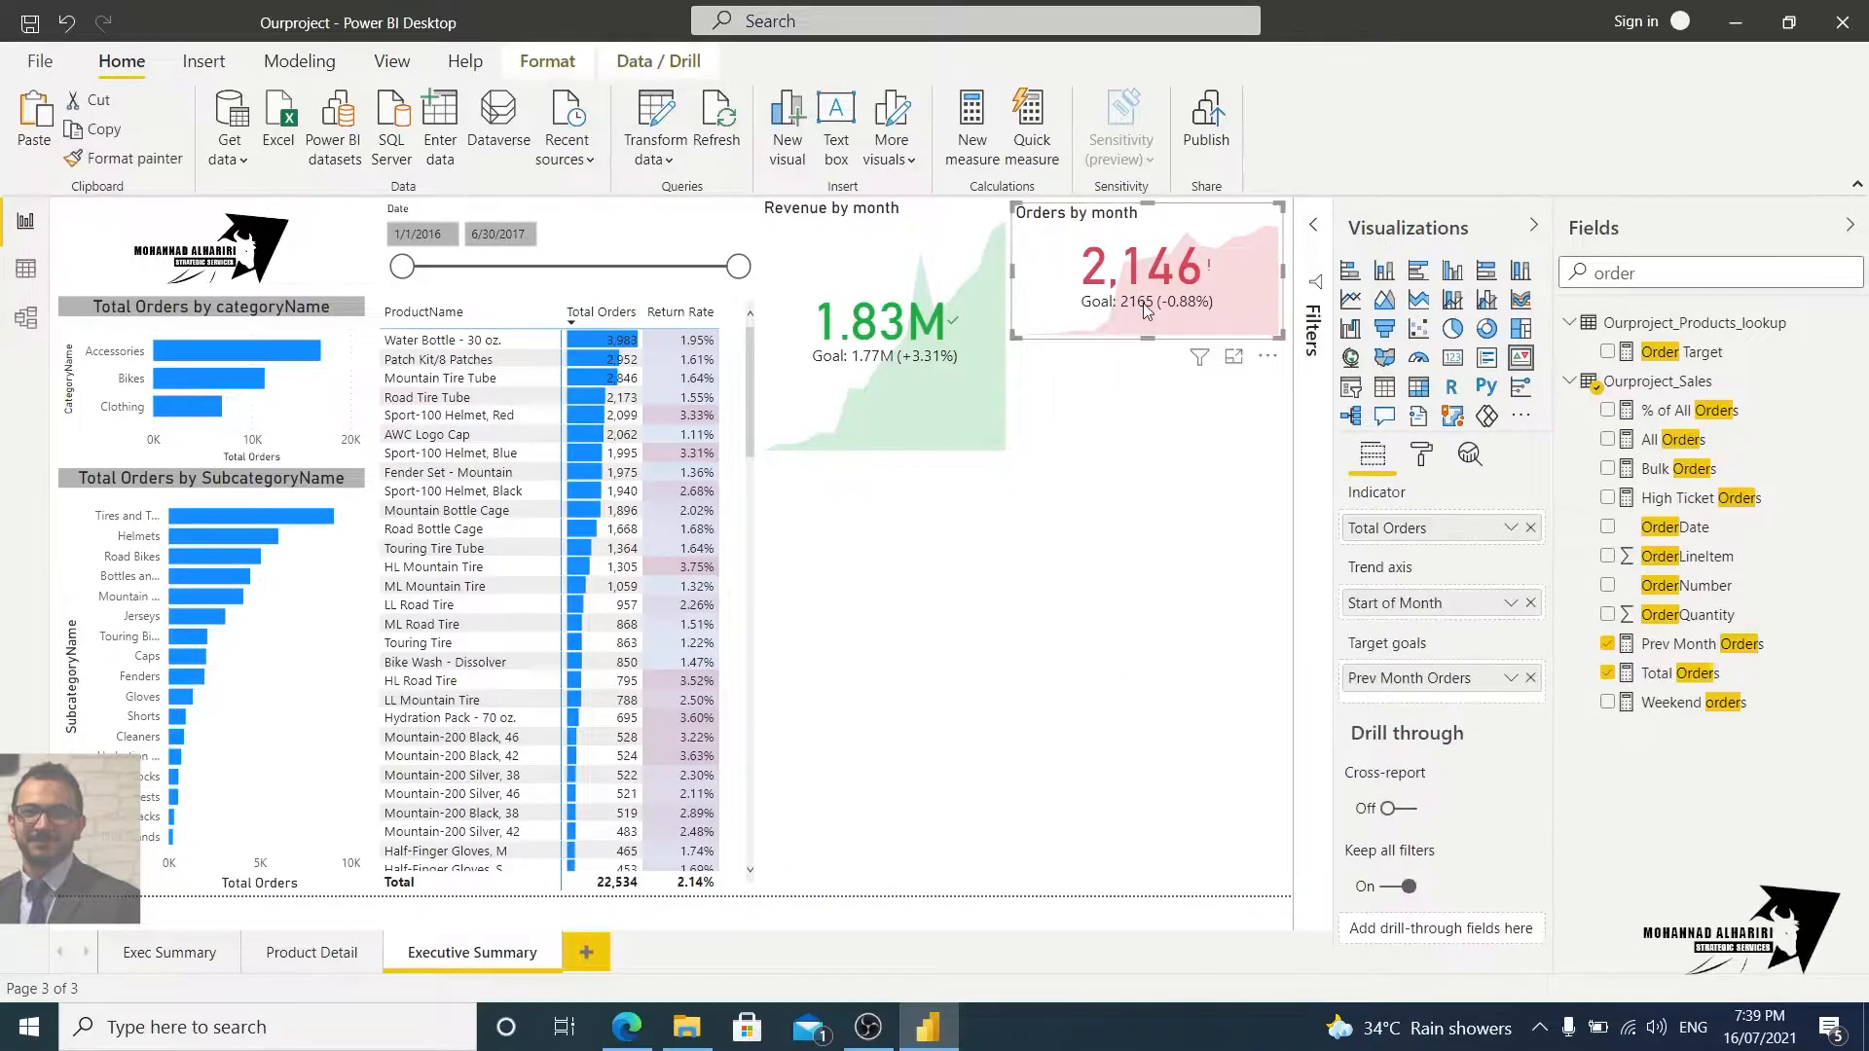
key(ctrl+c)
key(ctrl+v)
drag(1139, 321, 1132, 582)
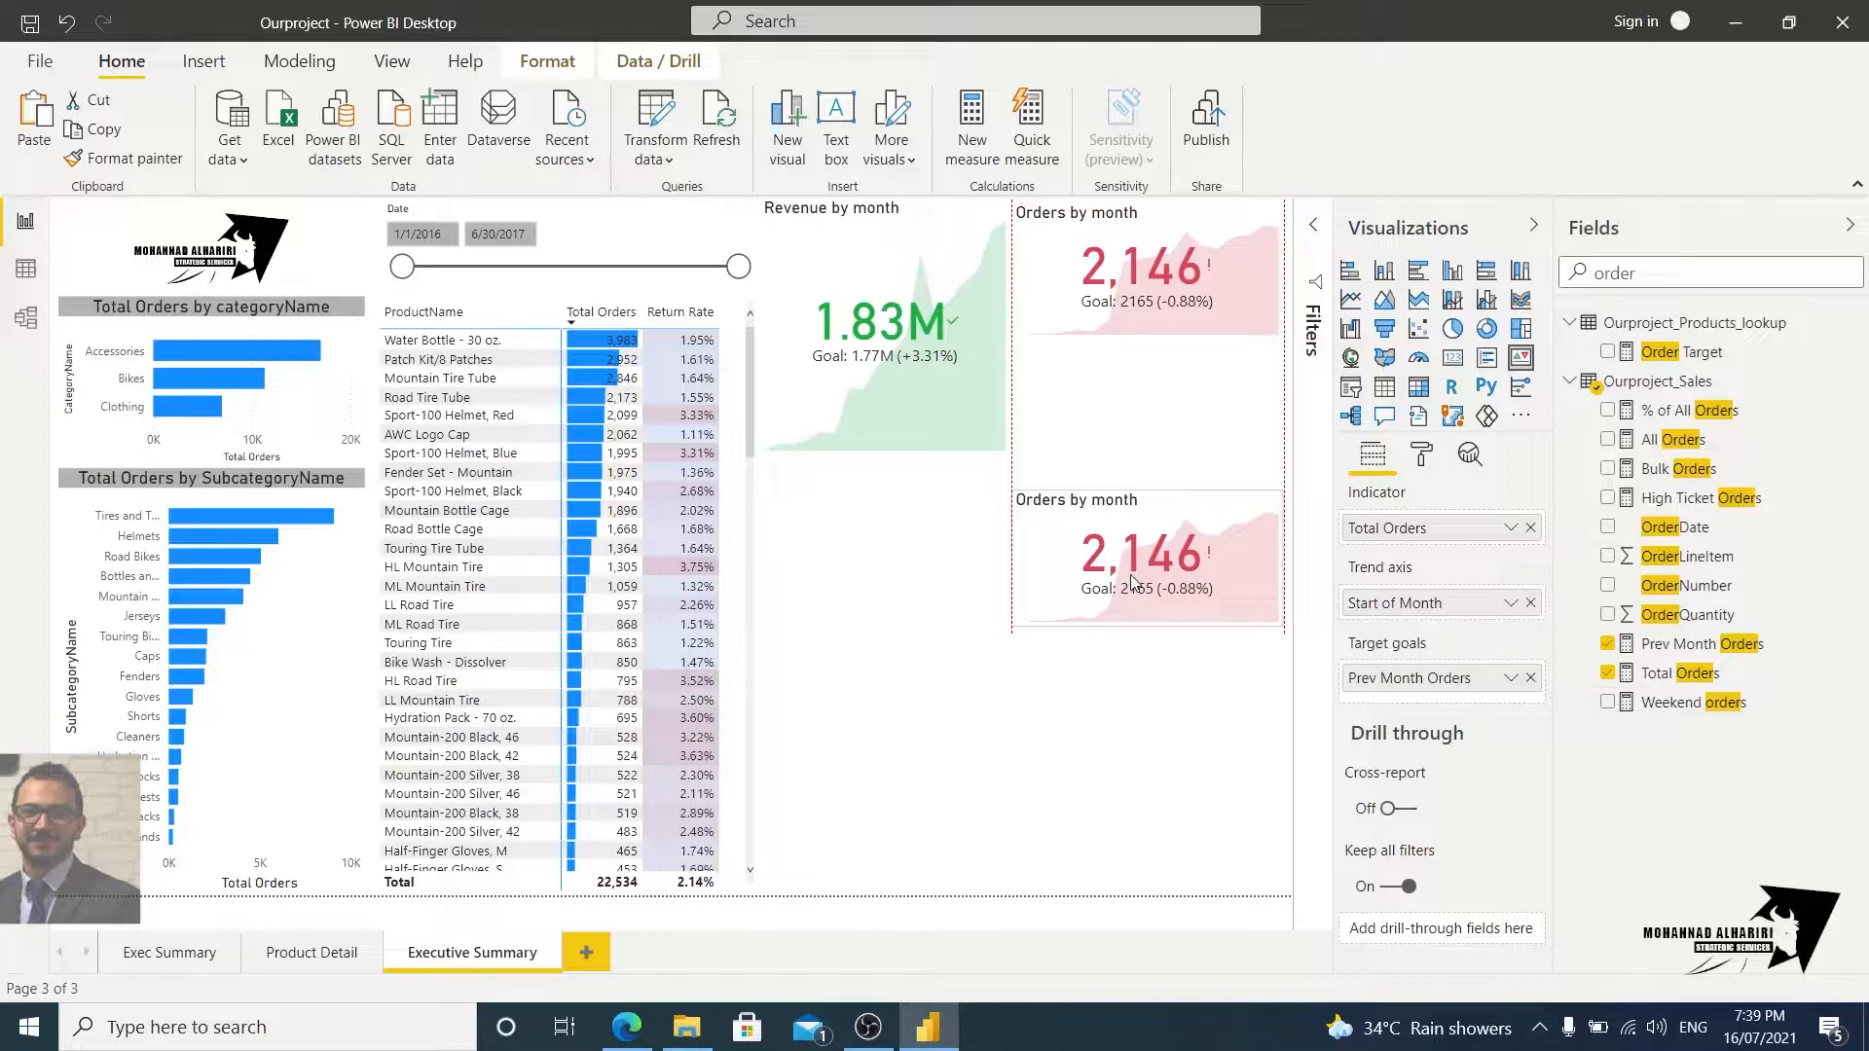
drag(1132, 581, 1005, 605)
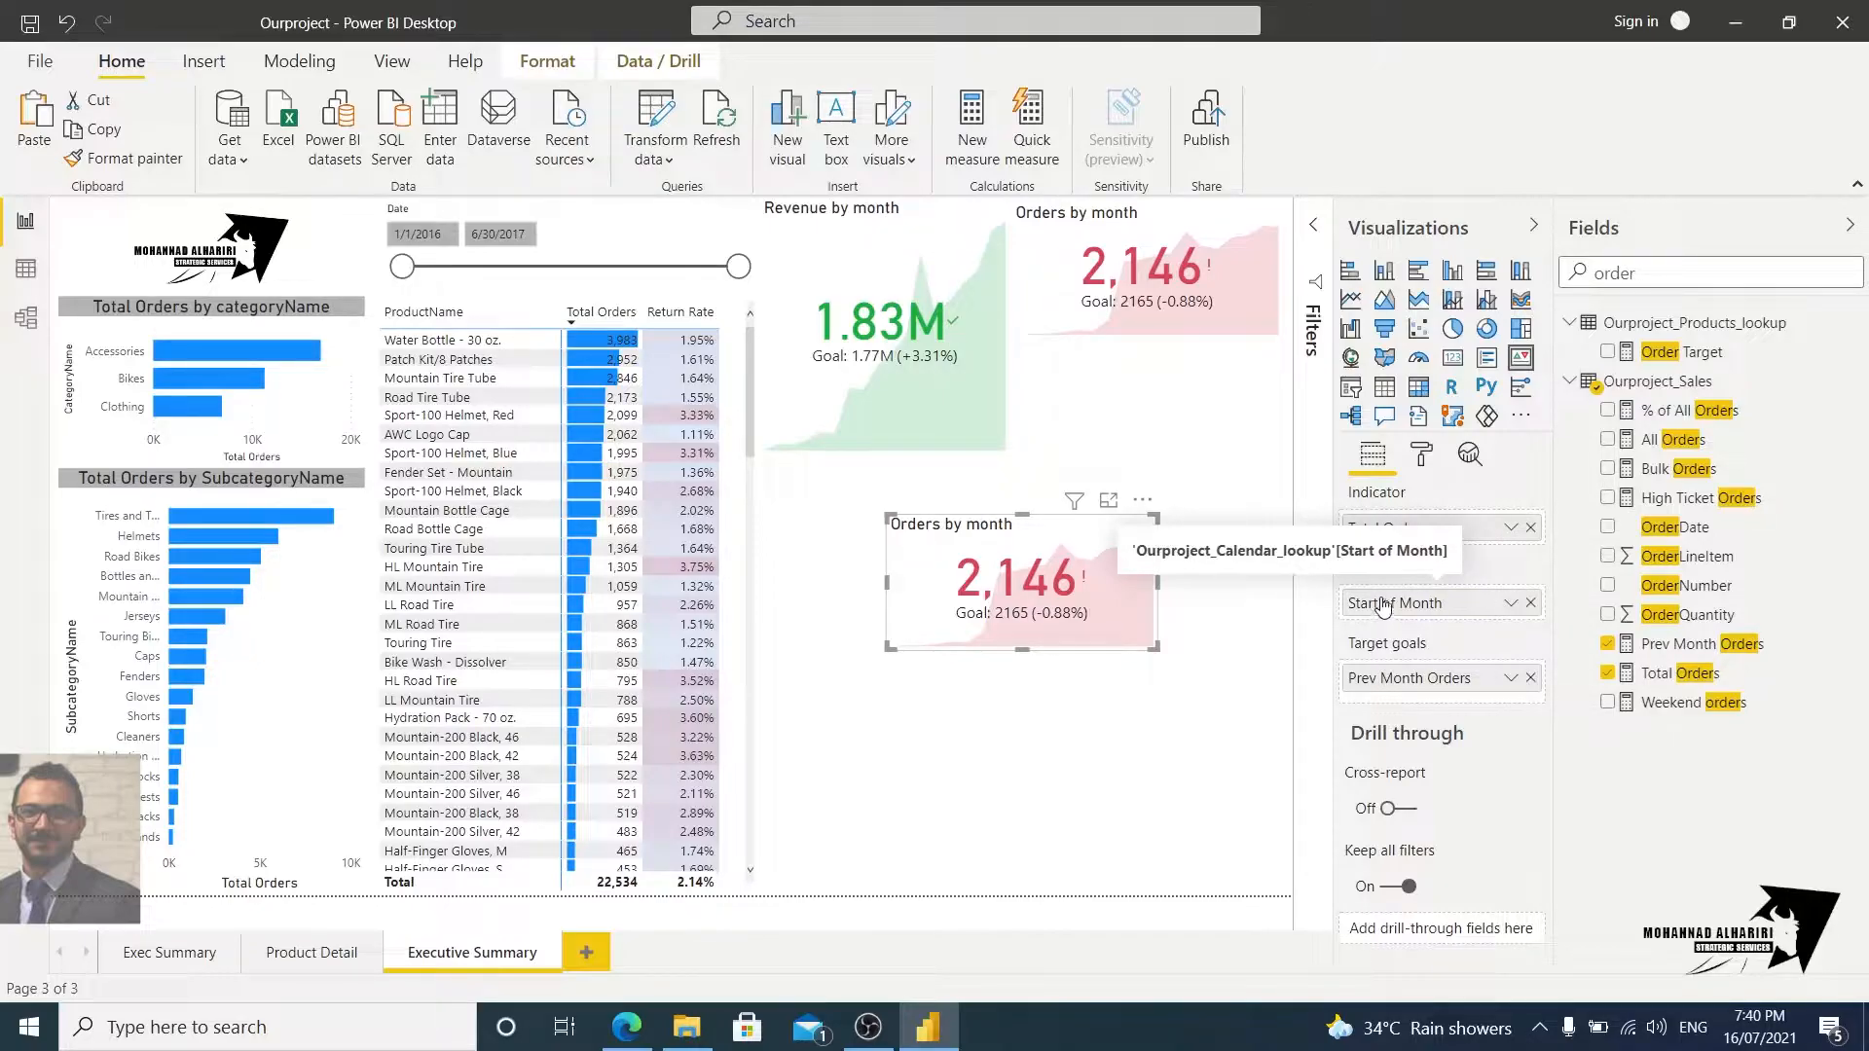
Step: Replace the new copy's Total Orders indicator with the Total Return measure
click(1531, 528)
double_click(1643, 285)
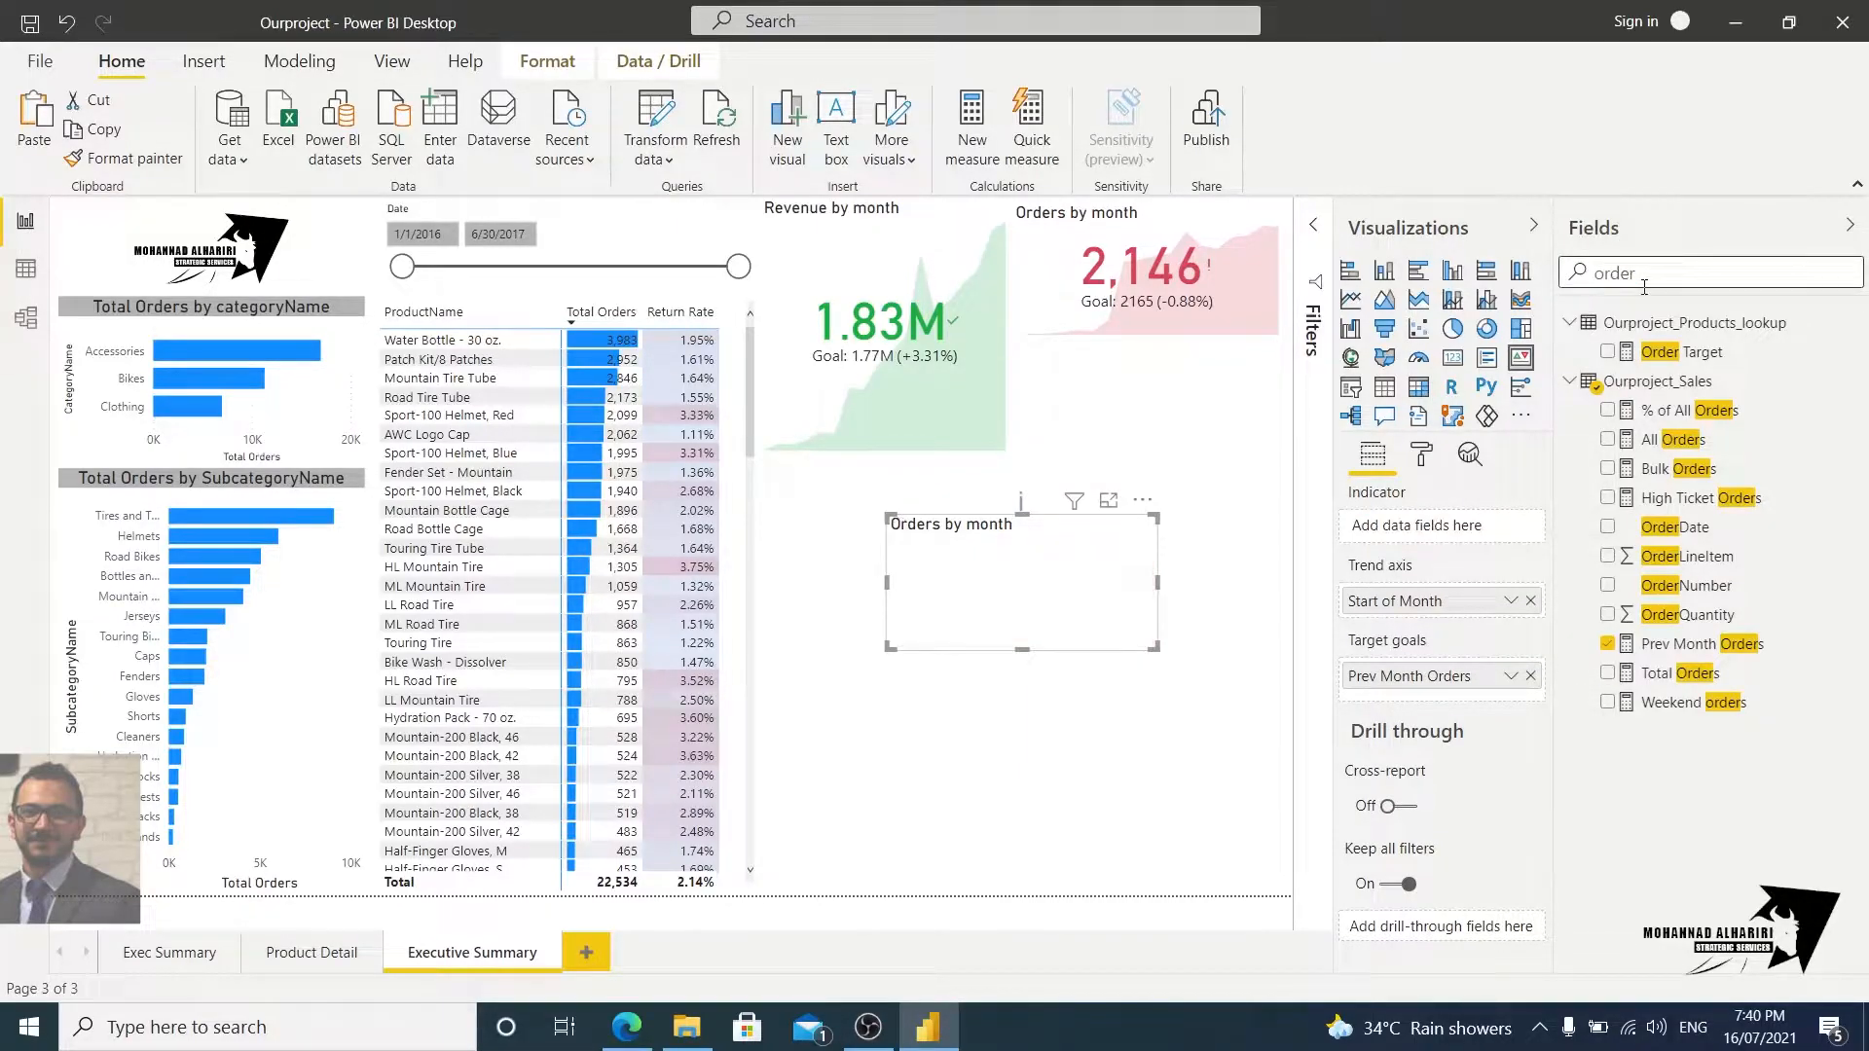
double_click(1639, 276)
drag(1642, 276, 1567, 279)
text(retu)
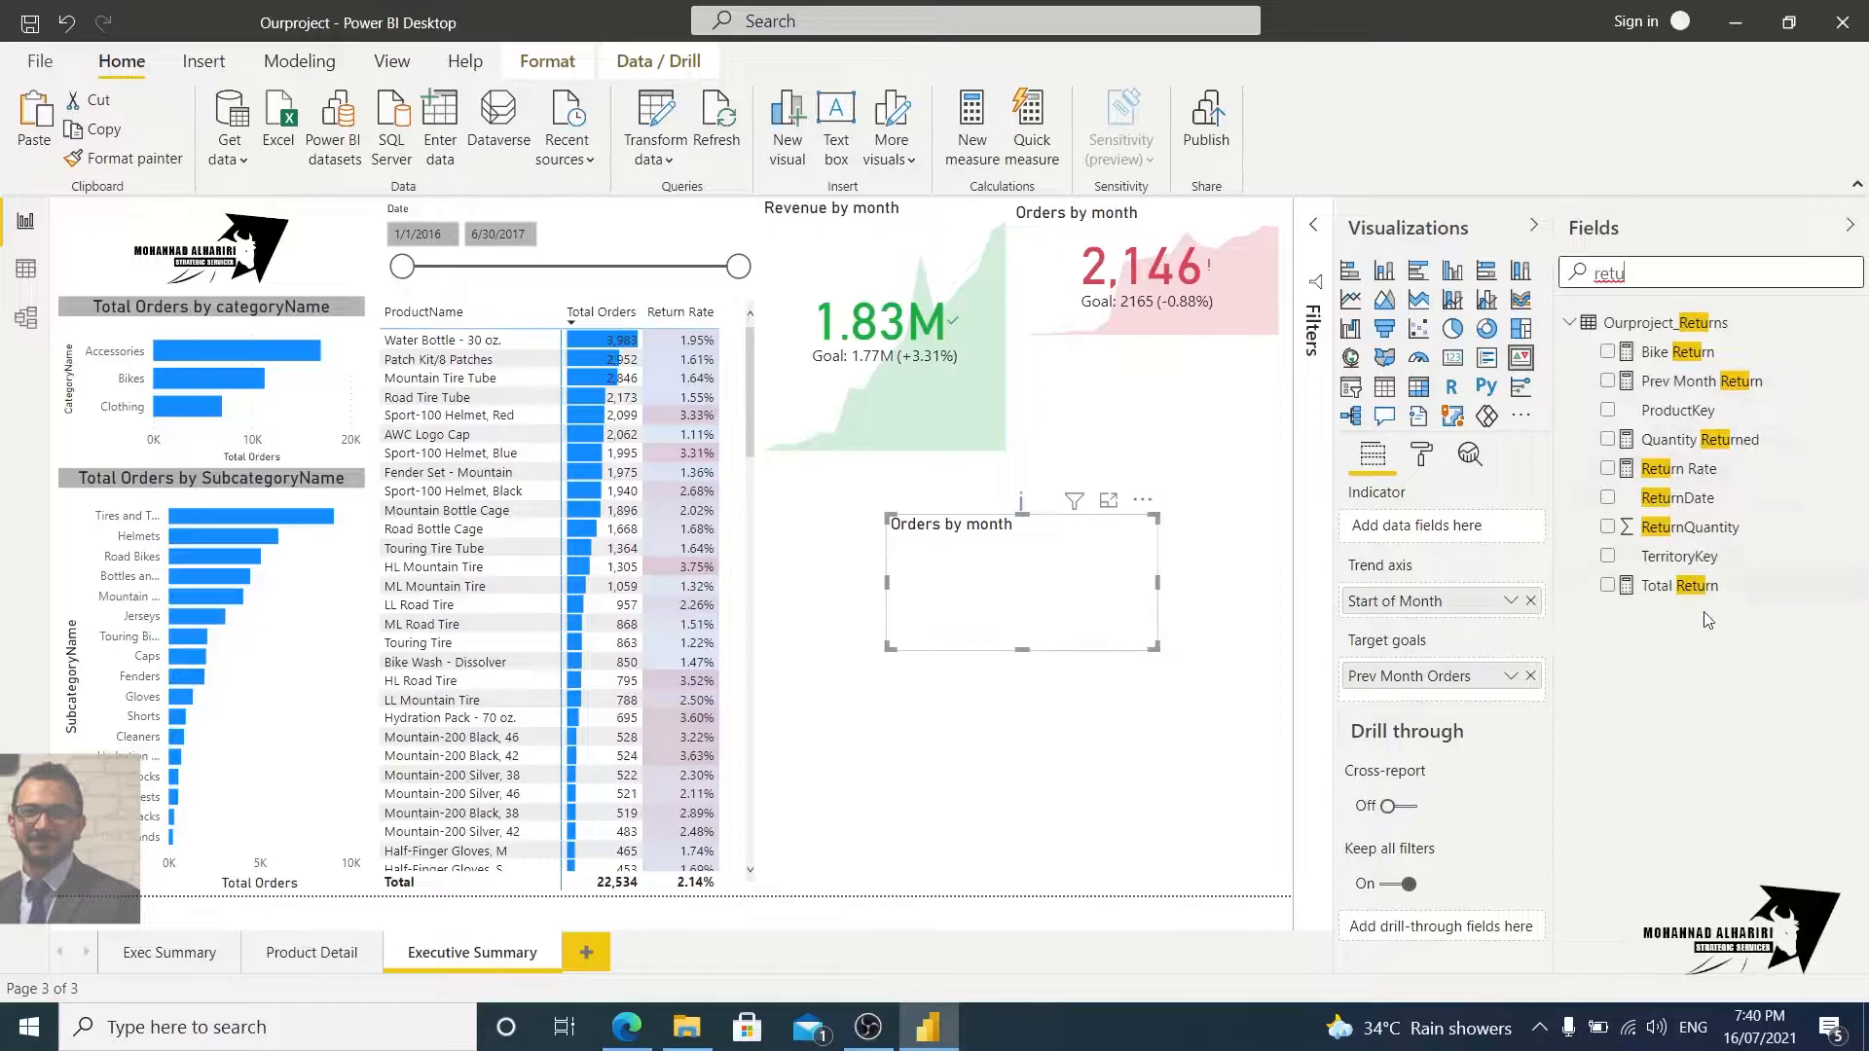
drag(1698, 586, 1445, 534)
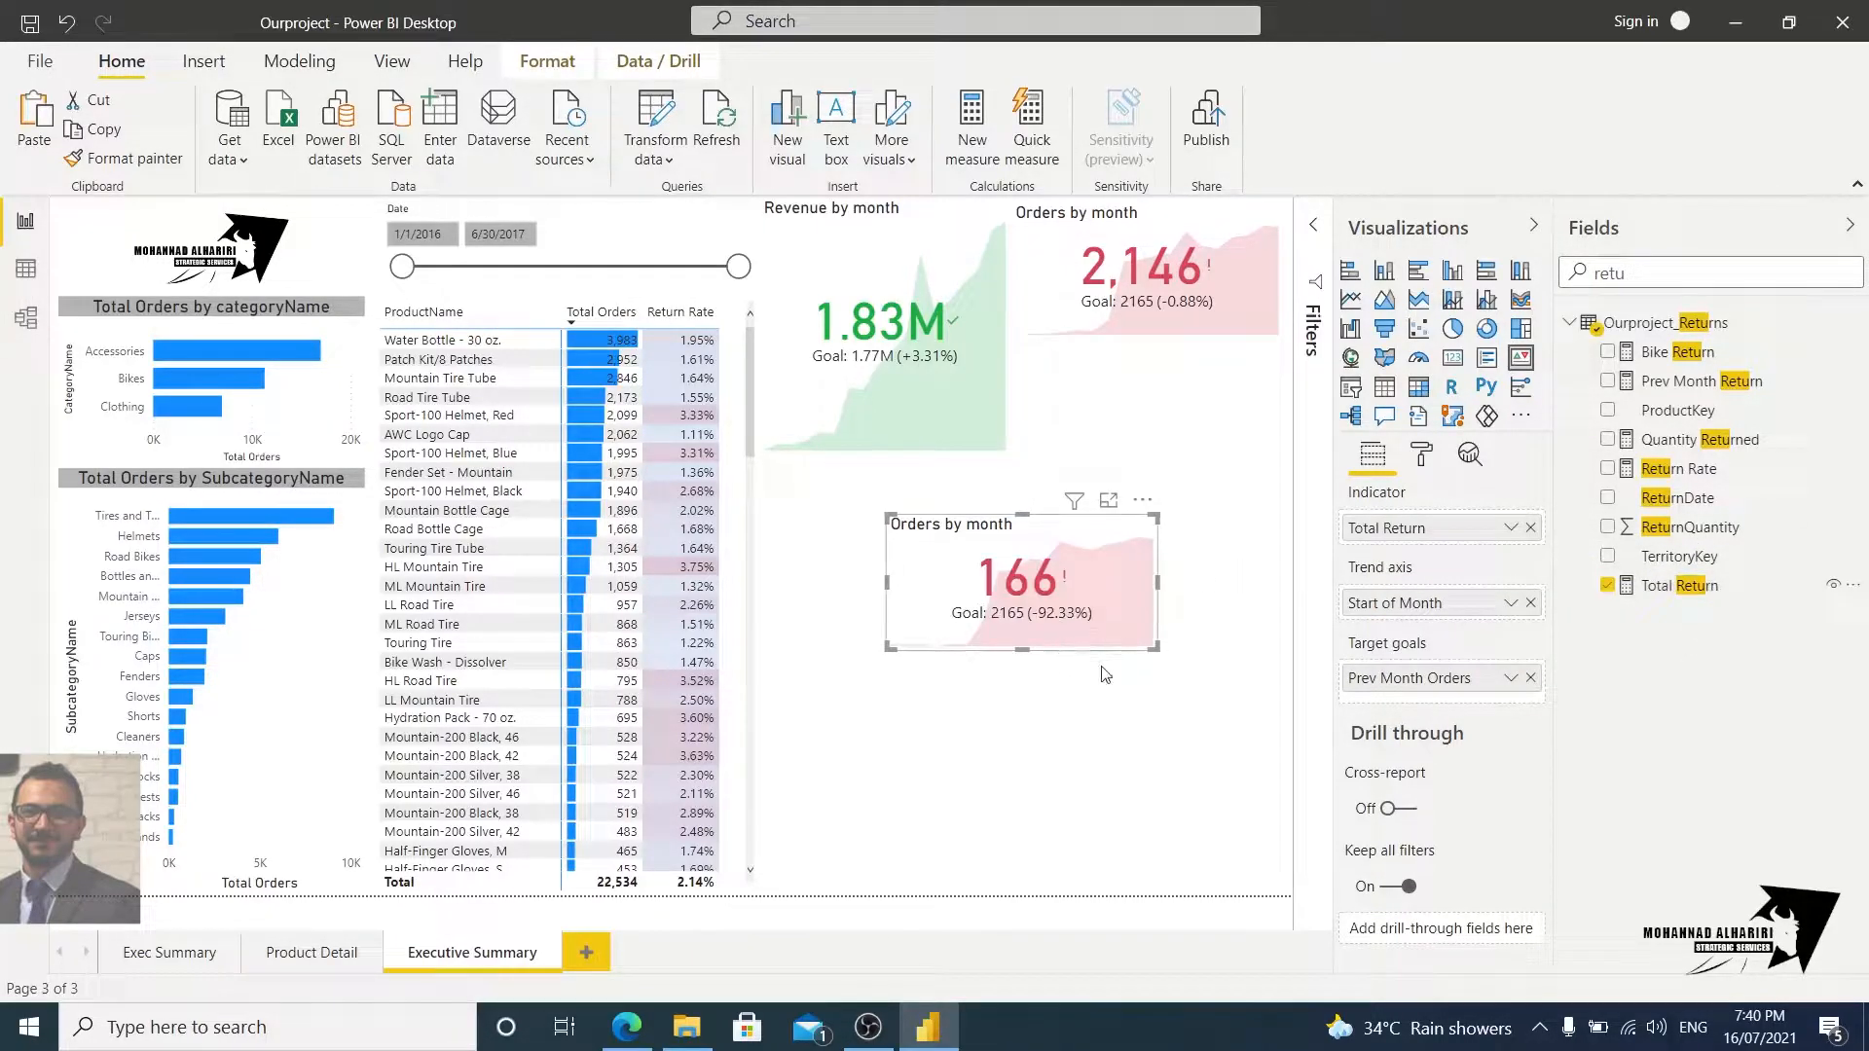
Step: Enlarge the returns KPI slightly and replace its Prev Month Orders target goal with the Prev Month Return measure
drag(1155, 647, 1165, 693)
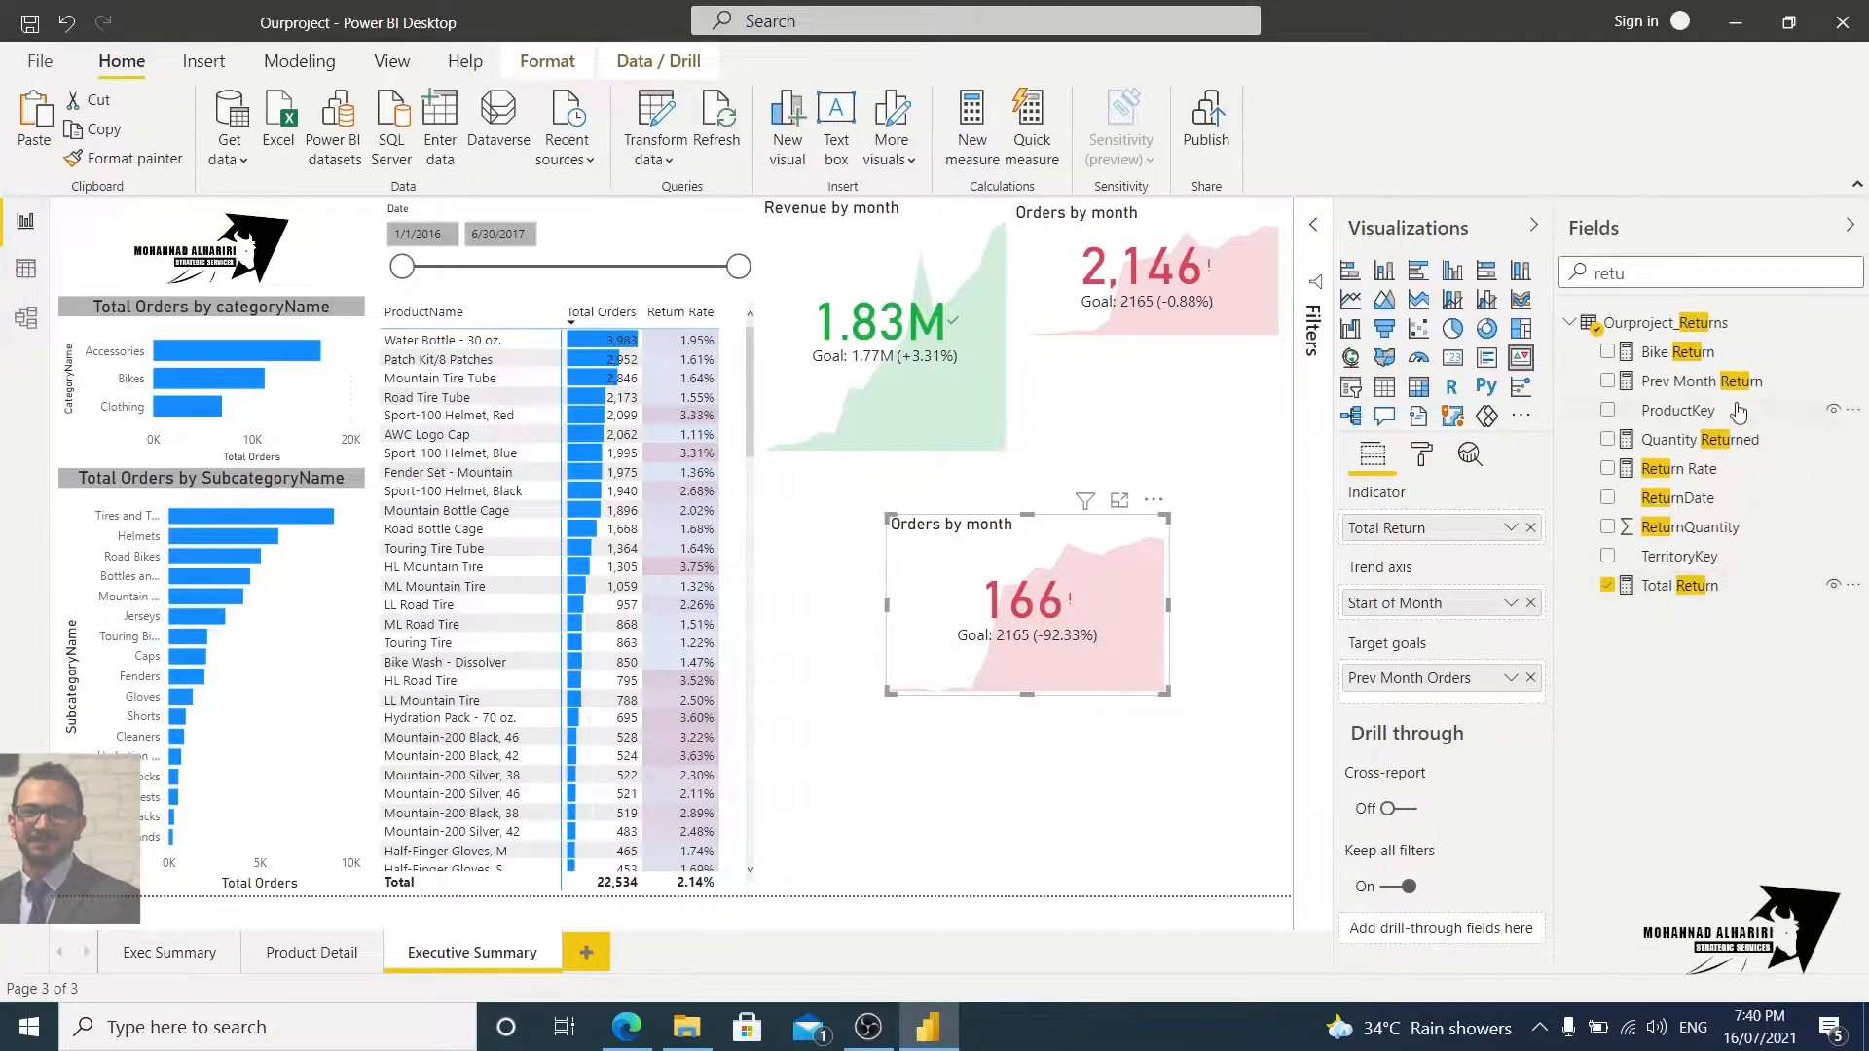
drag(1705, 386, 1455, 687)
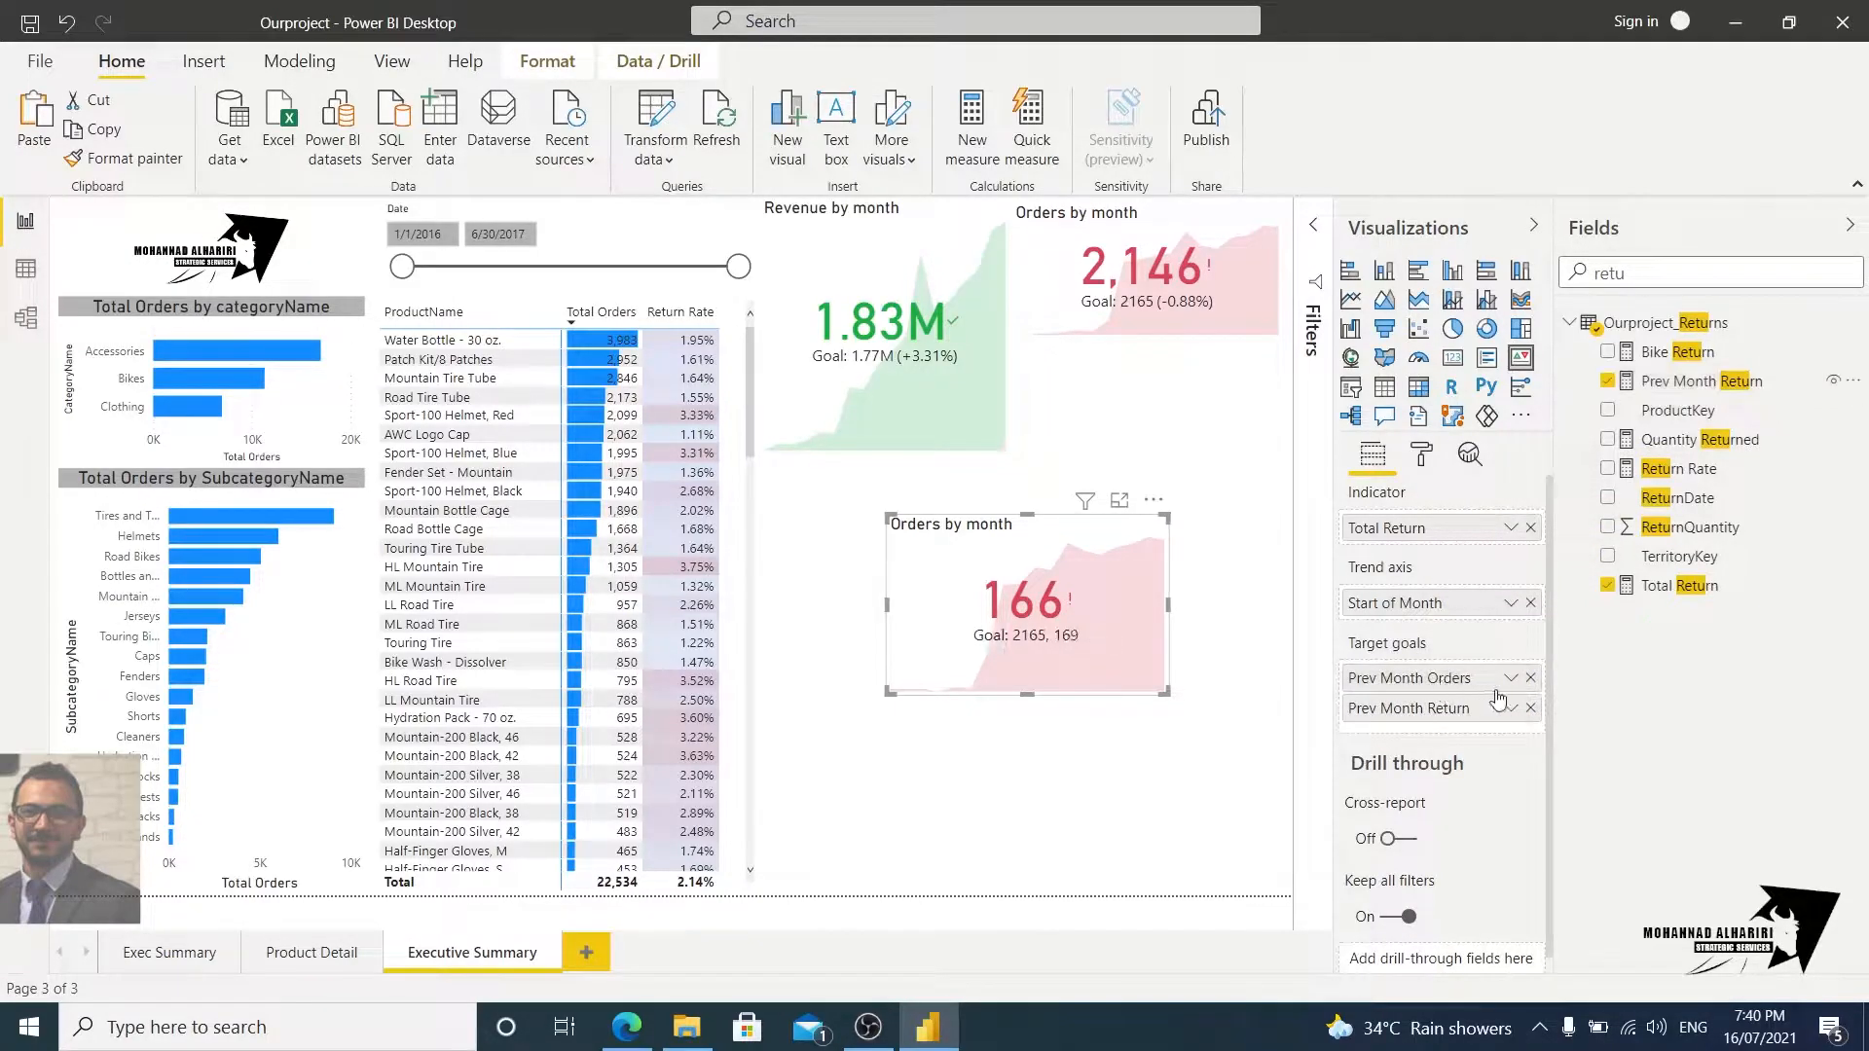
click(1531, 679)
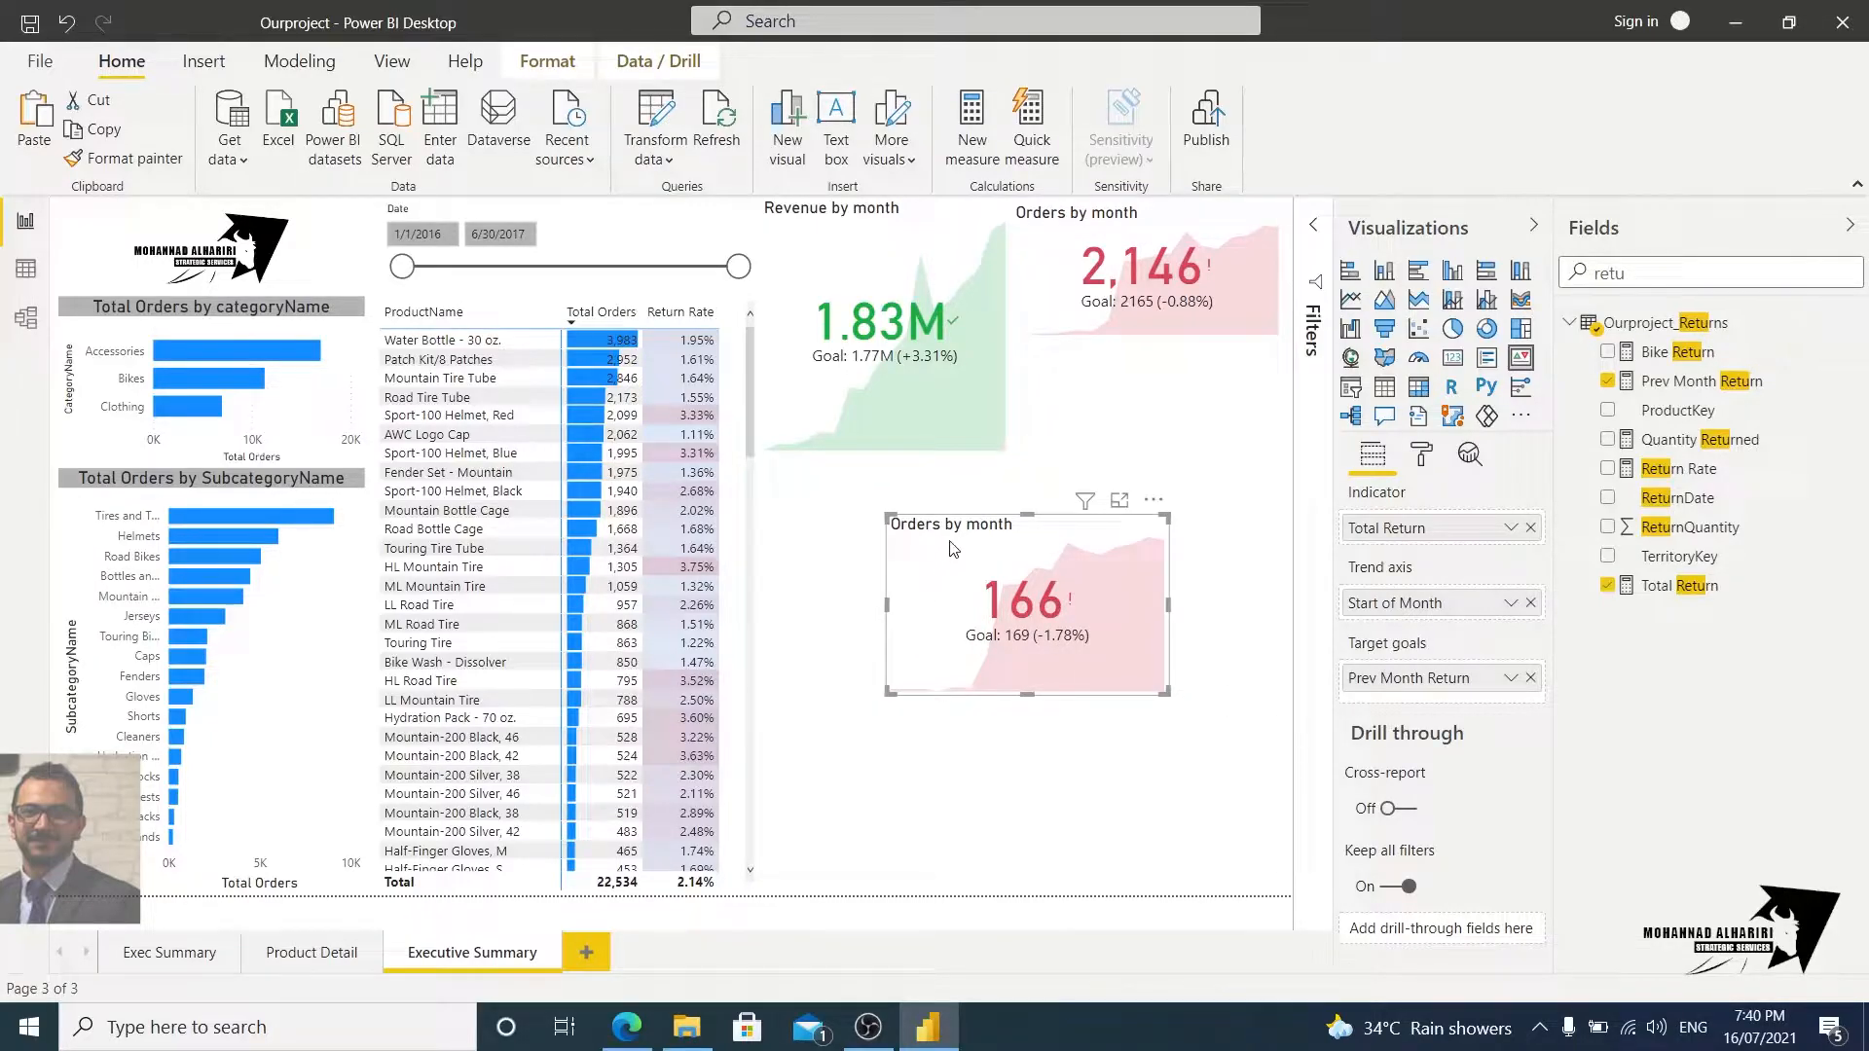
Step: Change the returns KPI's title text to "Return by month"
click(1424, 453)
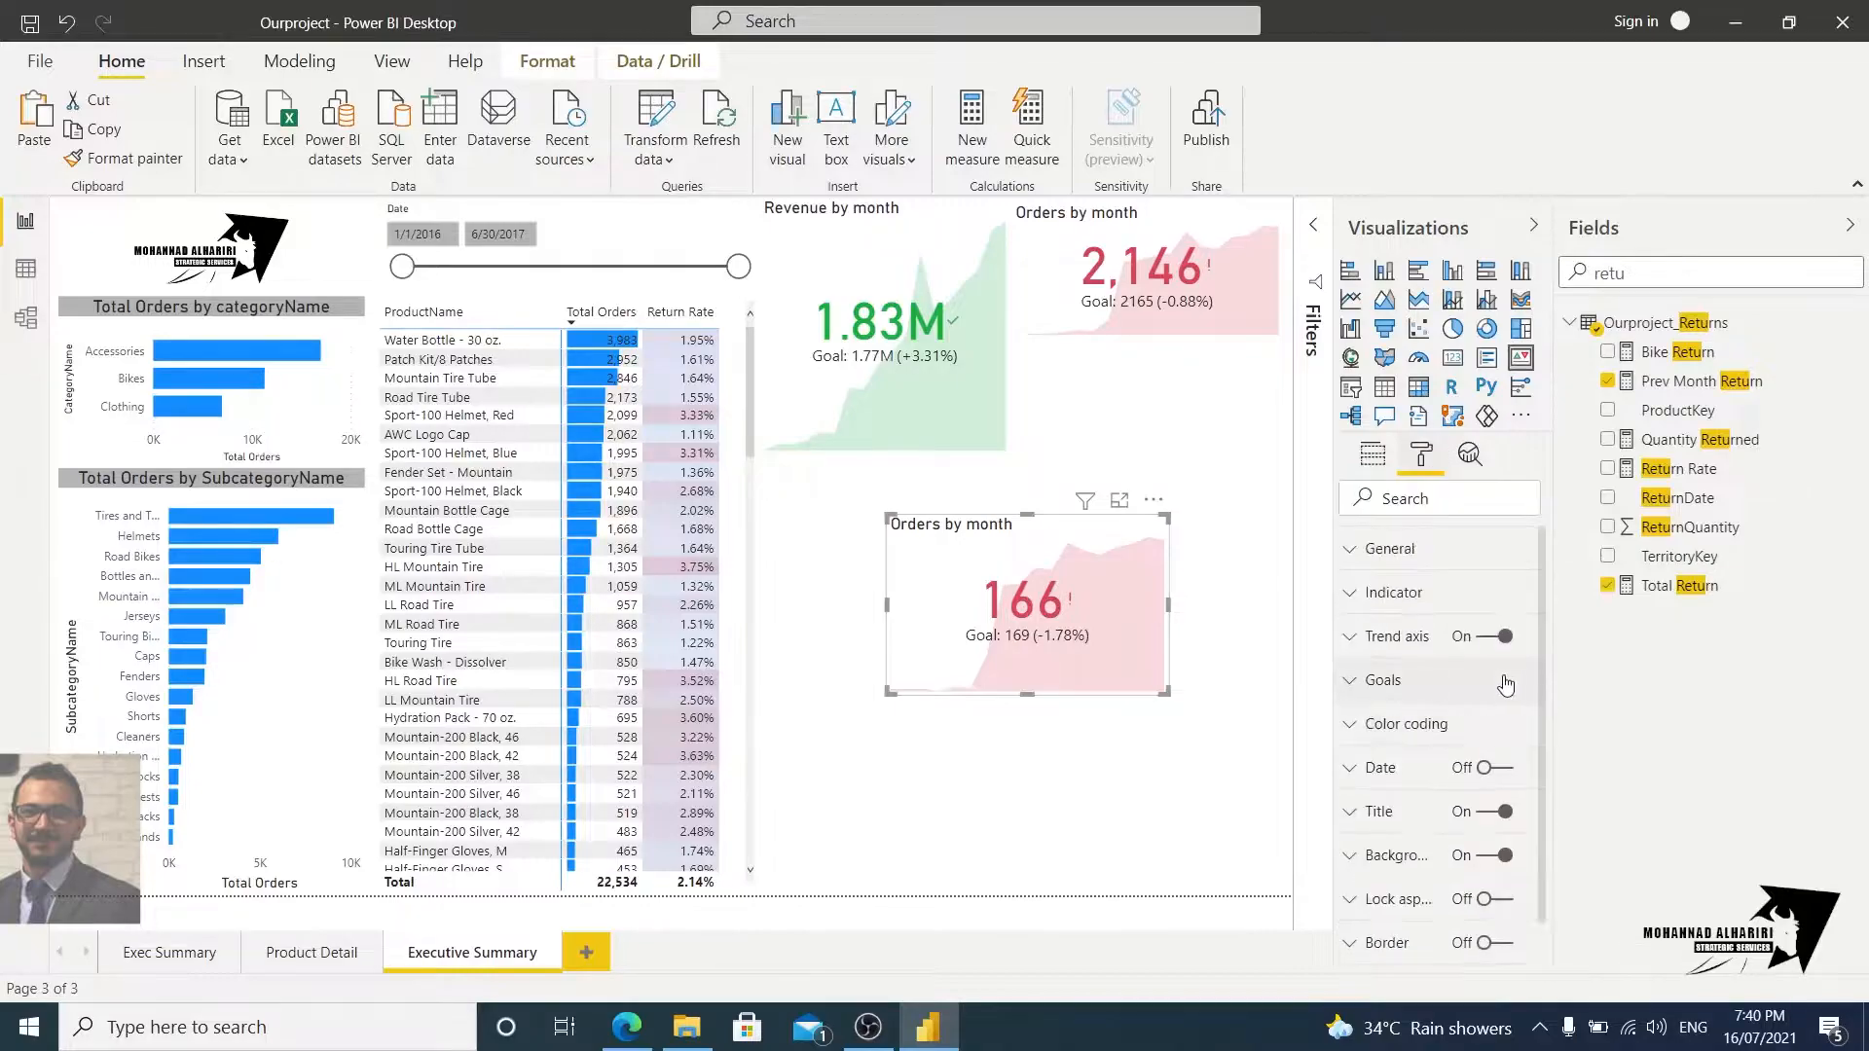
click(1354, 815)
double_click(1384, 881)
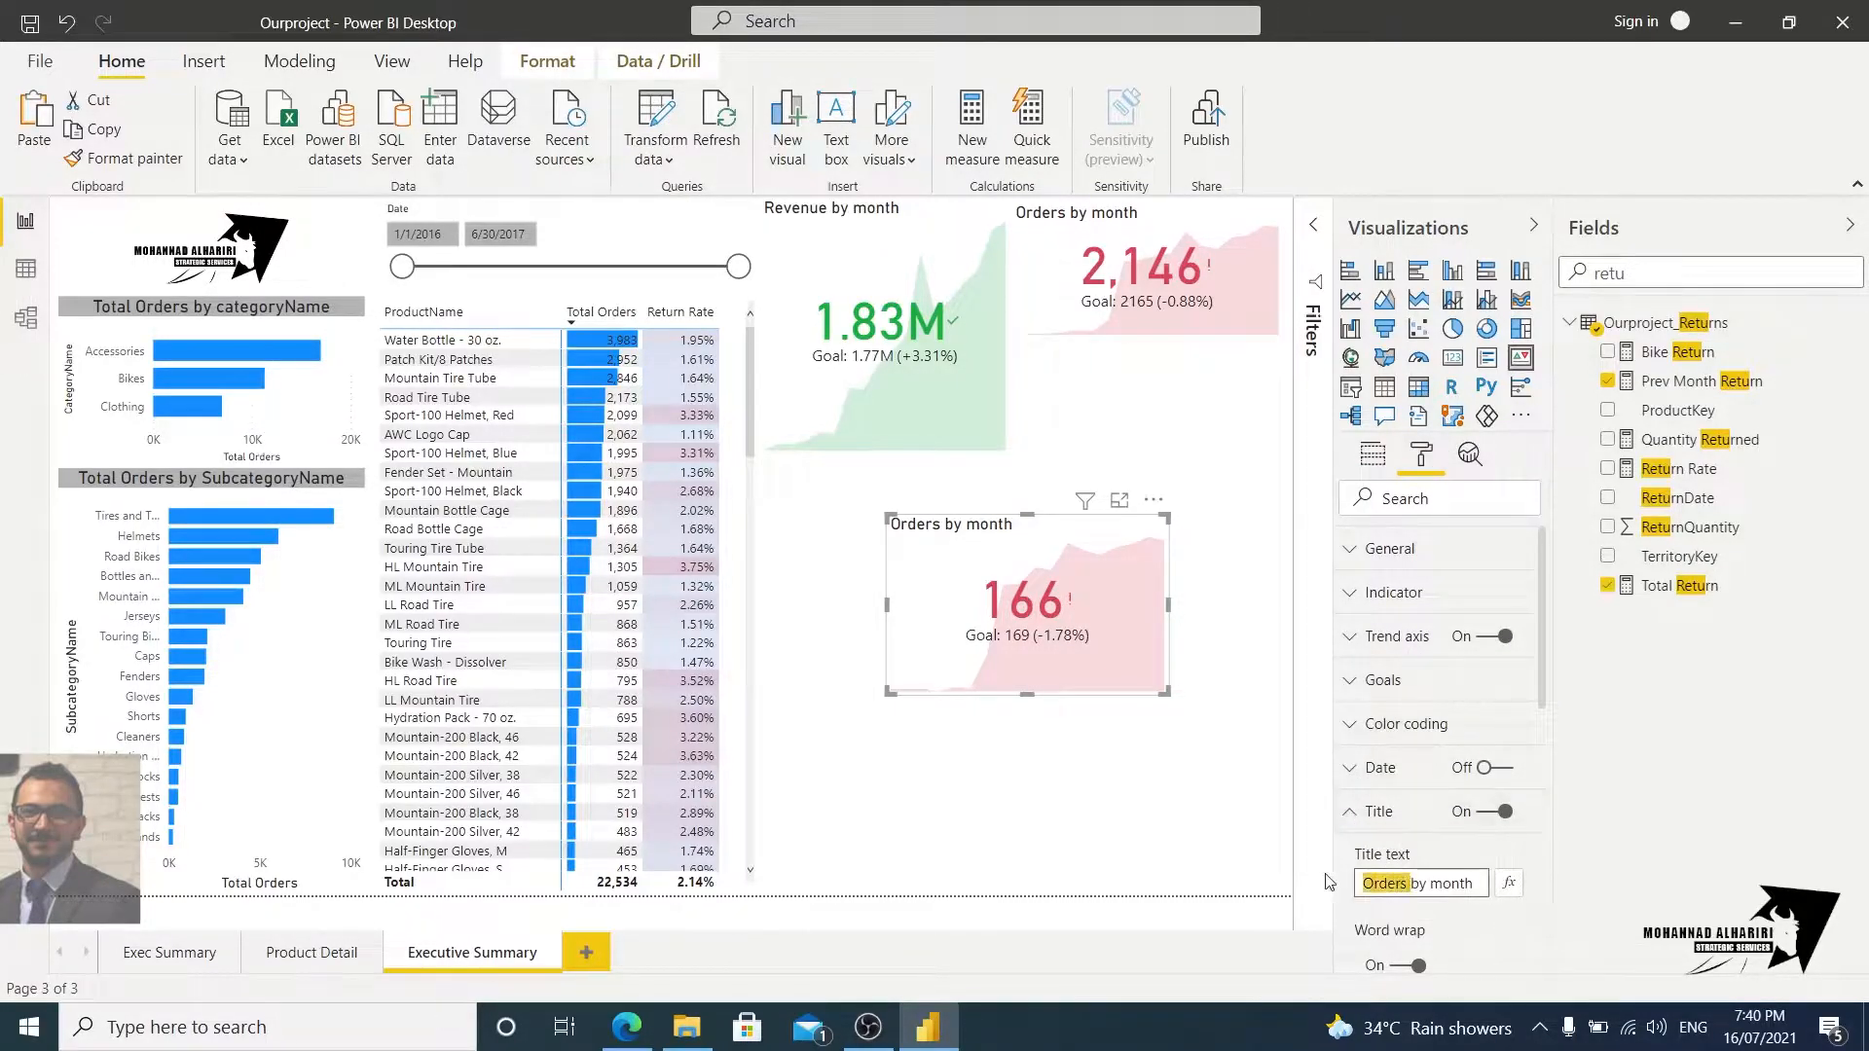
text(Return)
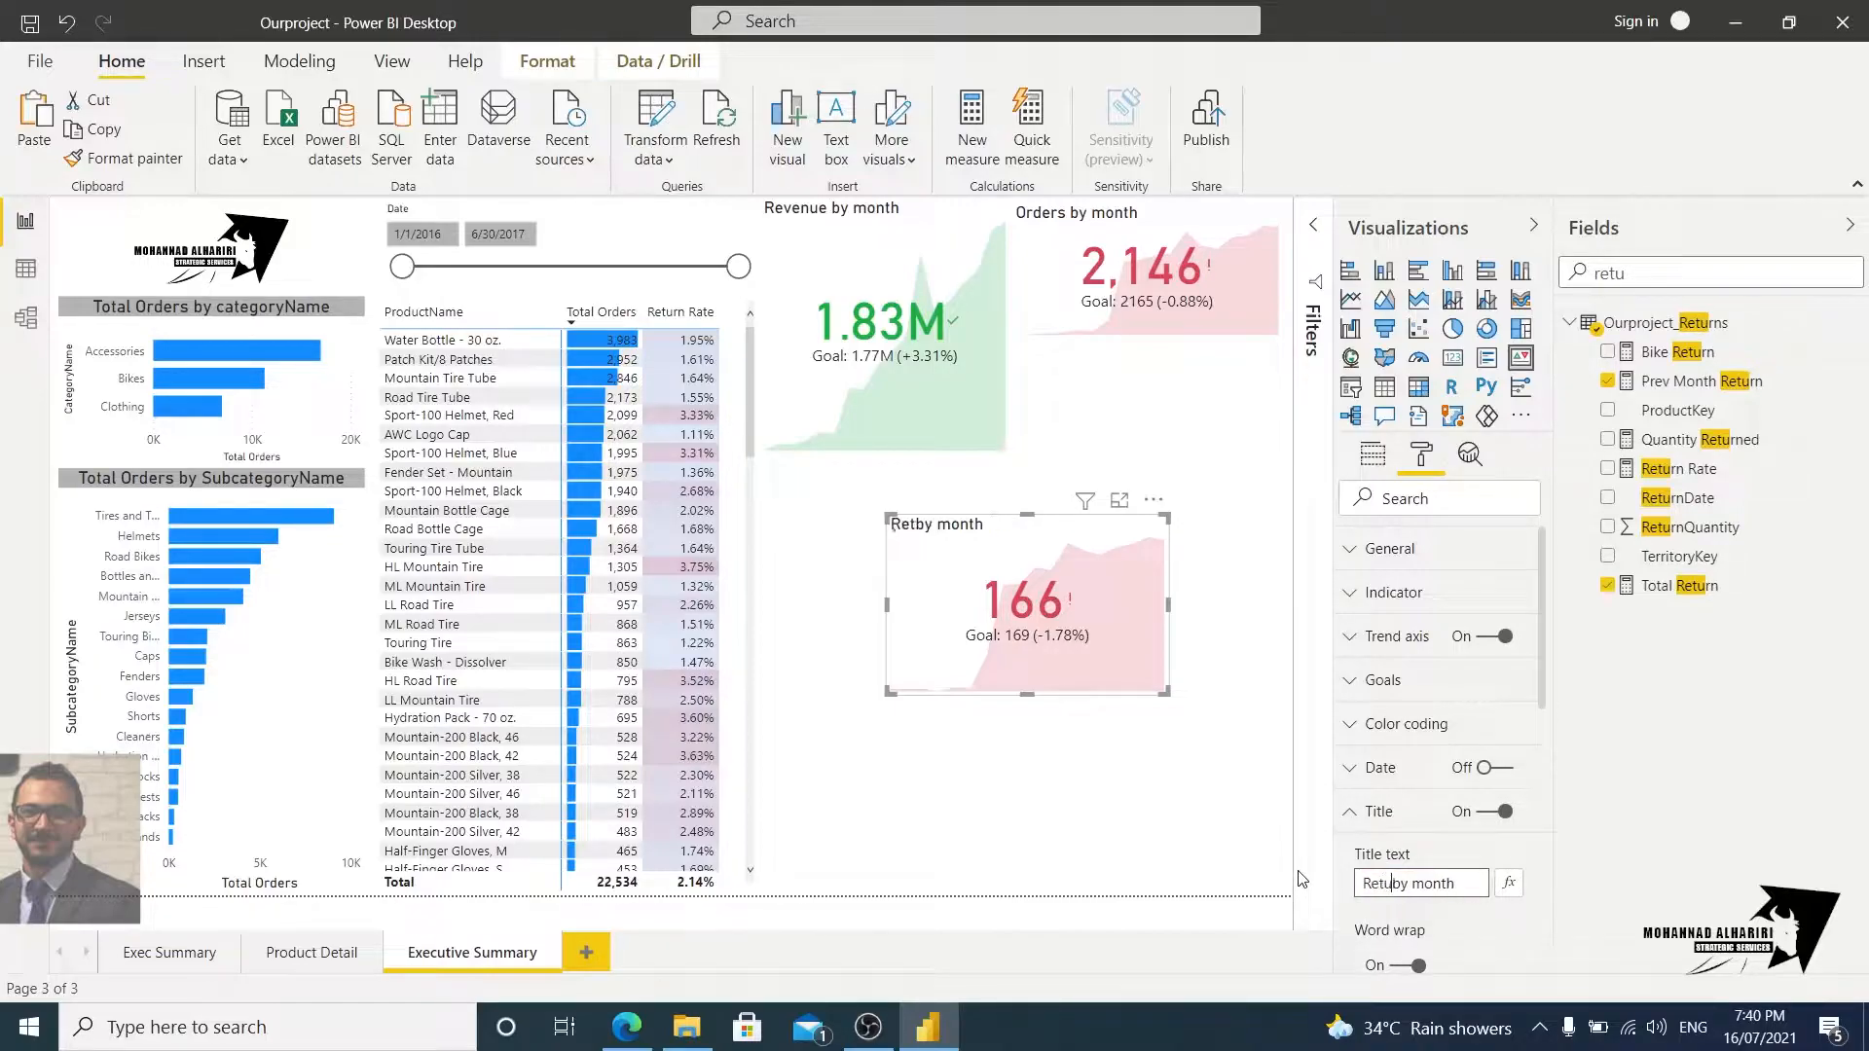
click(1165, 834)
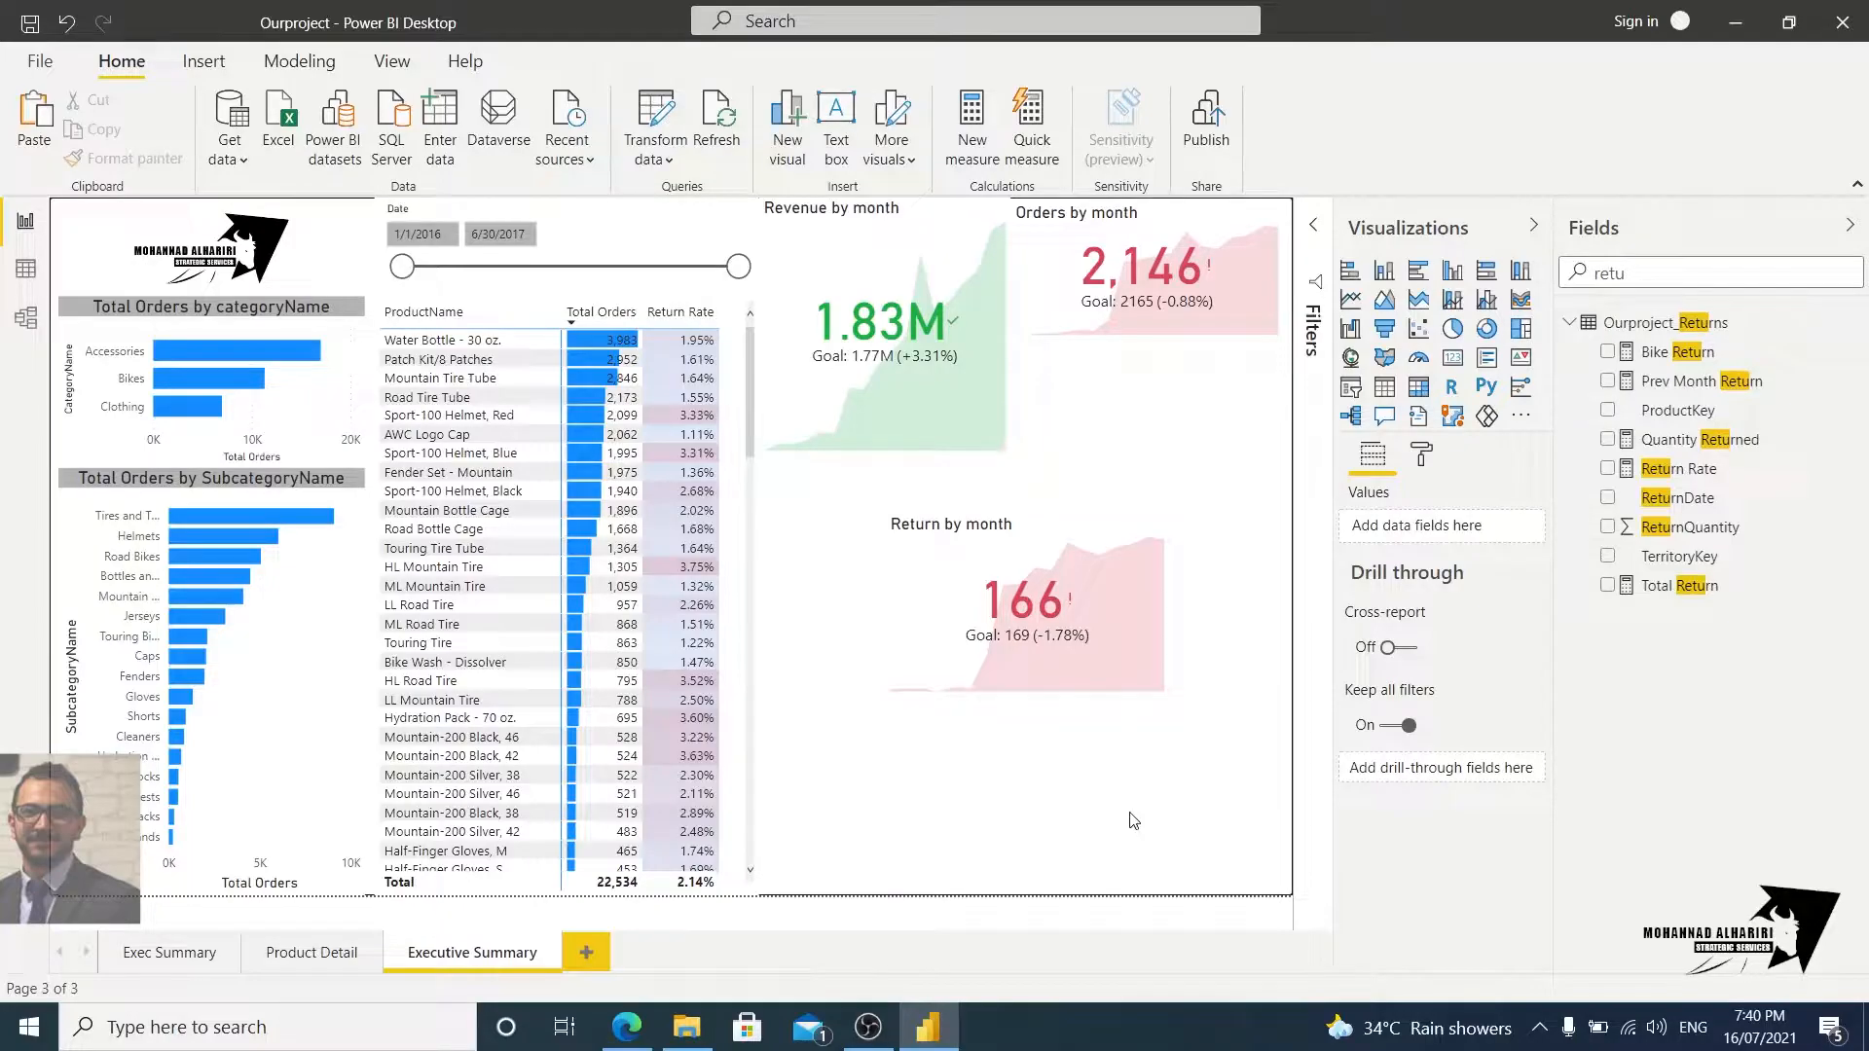
Step: Look through the returns KPI's goal formatting options, including the distance label and distance direction
click(1149, 652)
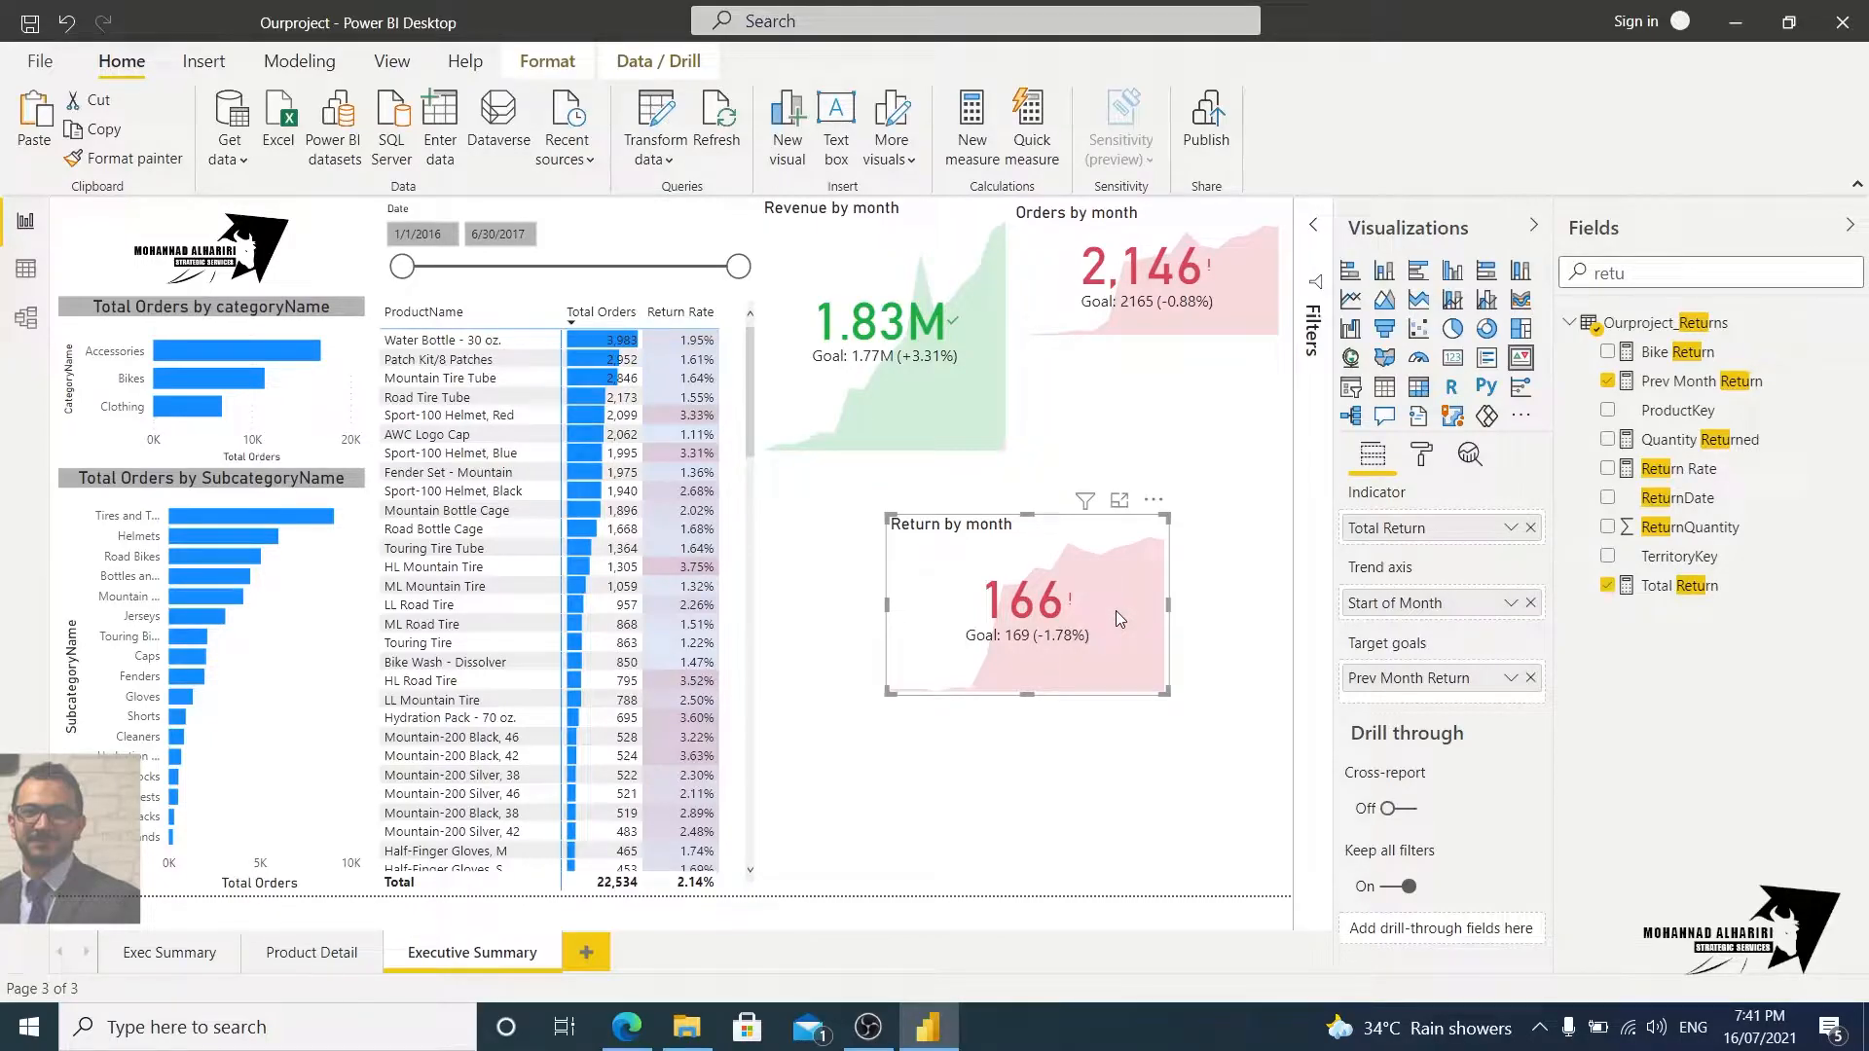
click(1420, 456)
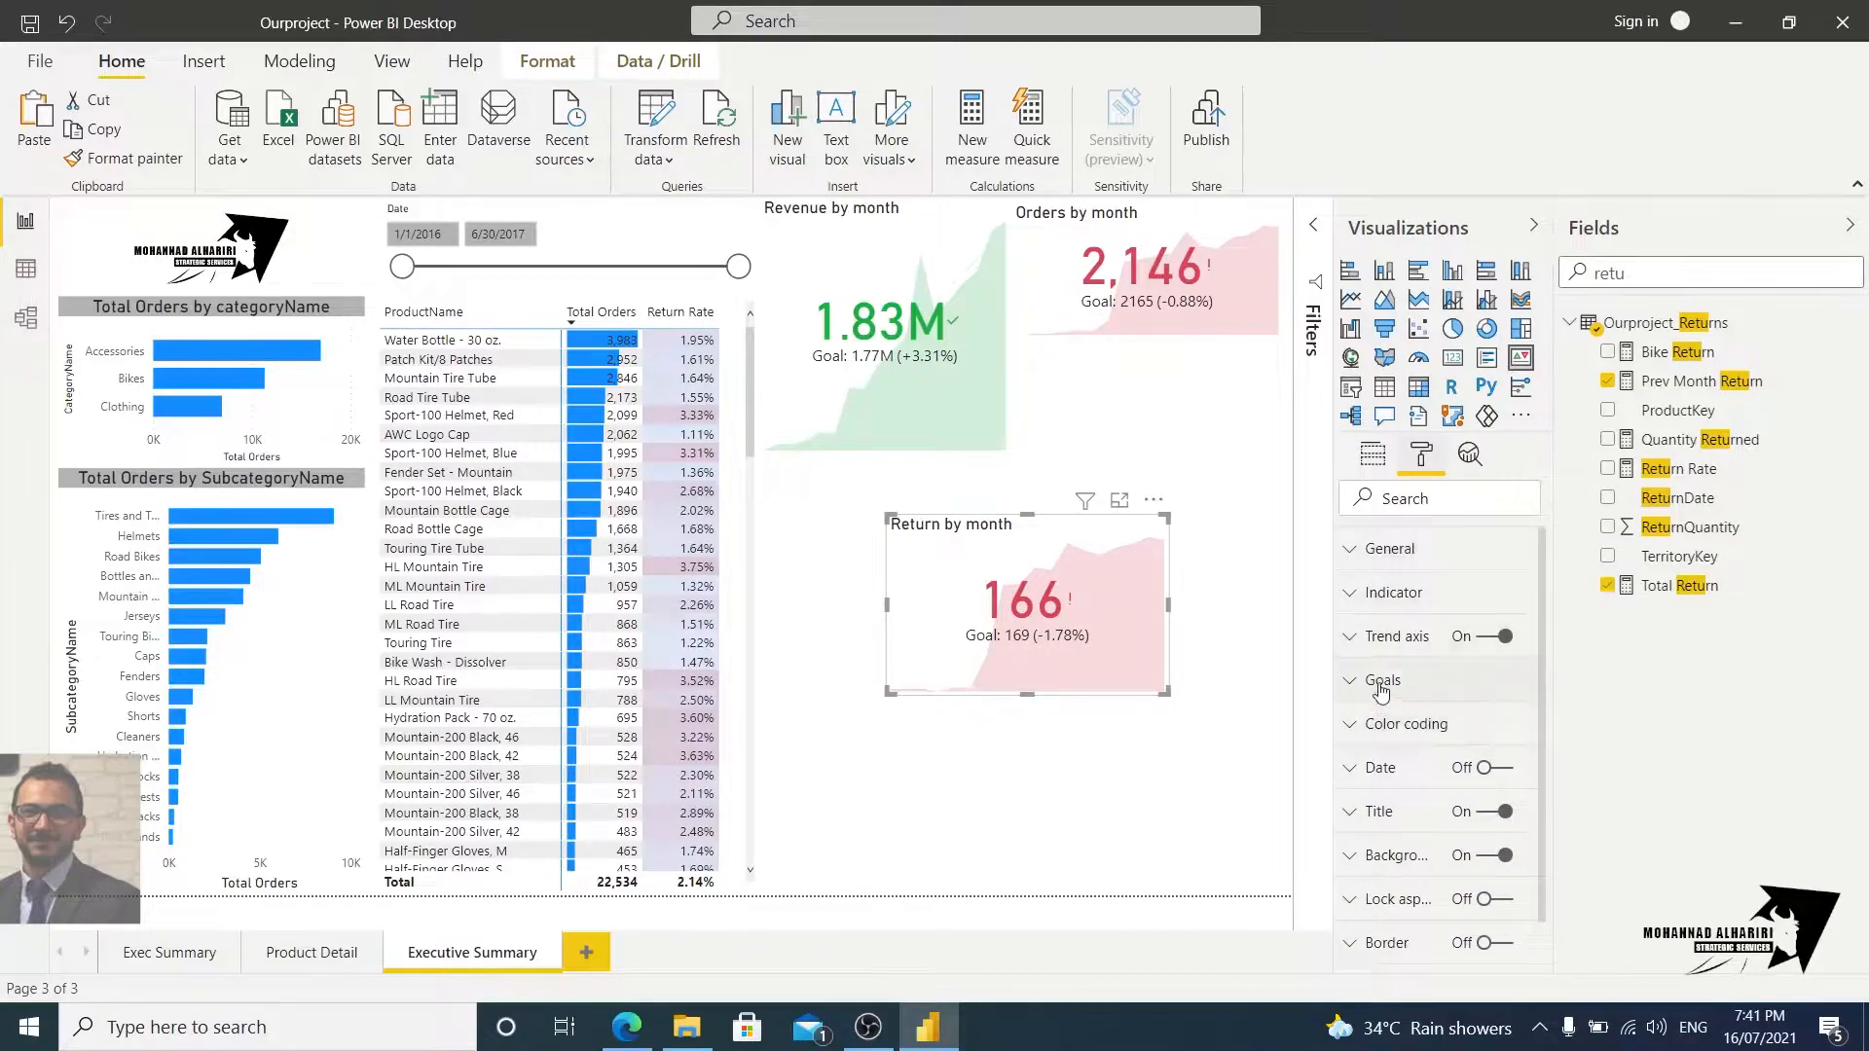
click(1399, 683)
scroll(1490, 783, down, 2)
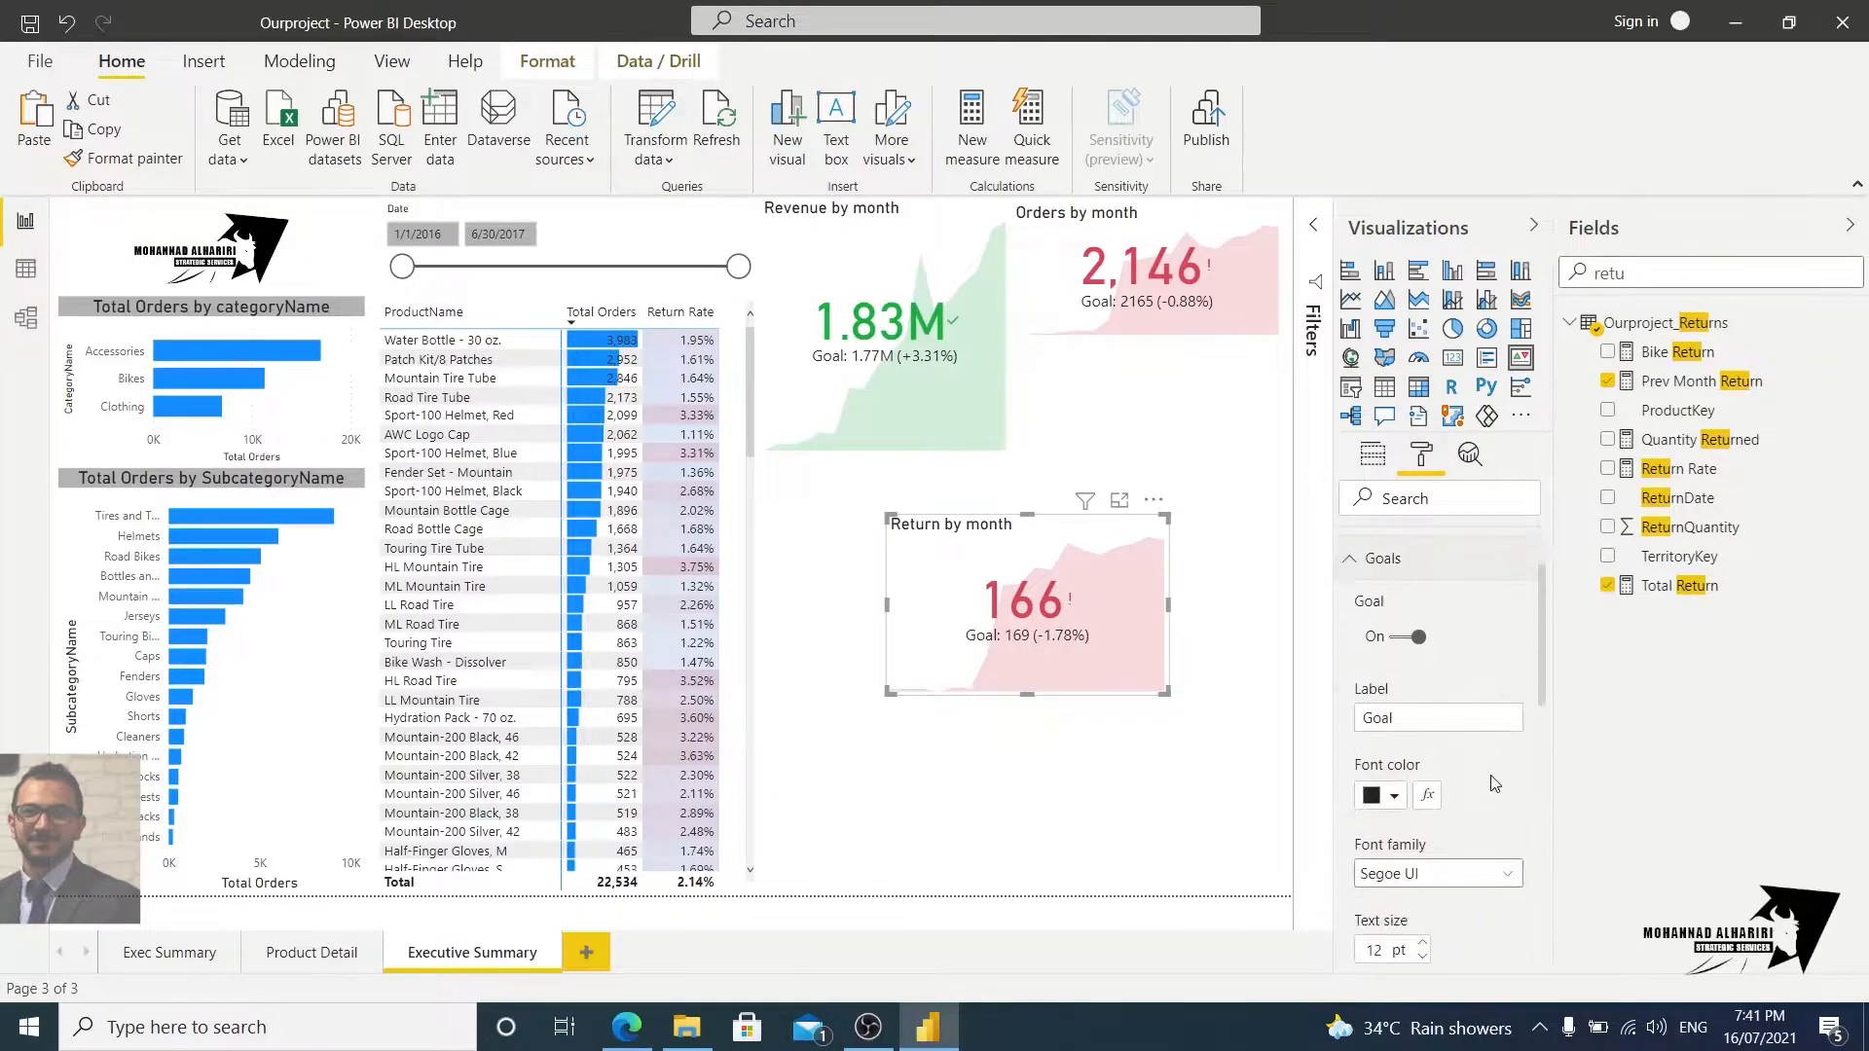
scroll(1503, 783, down, 4)
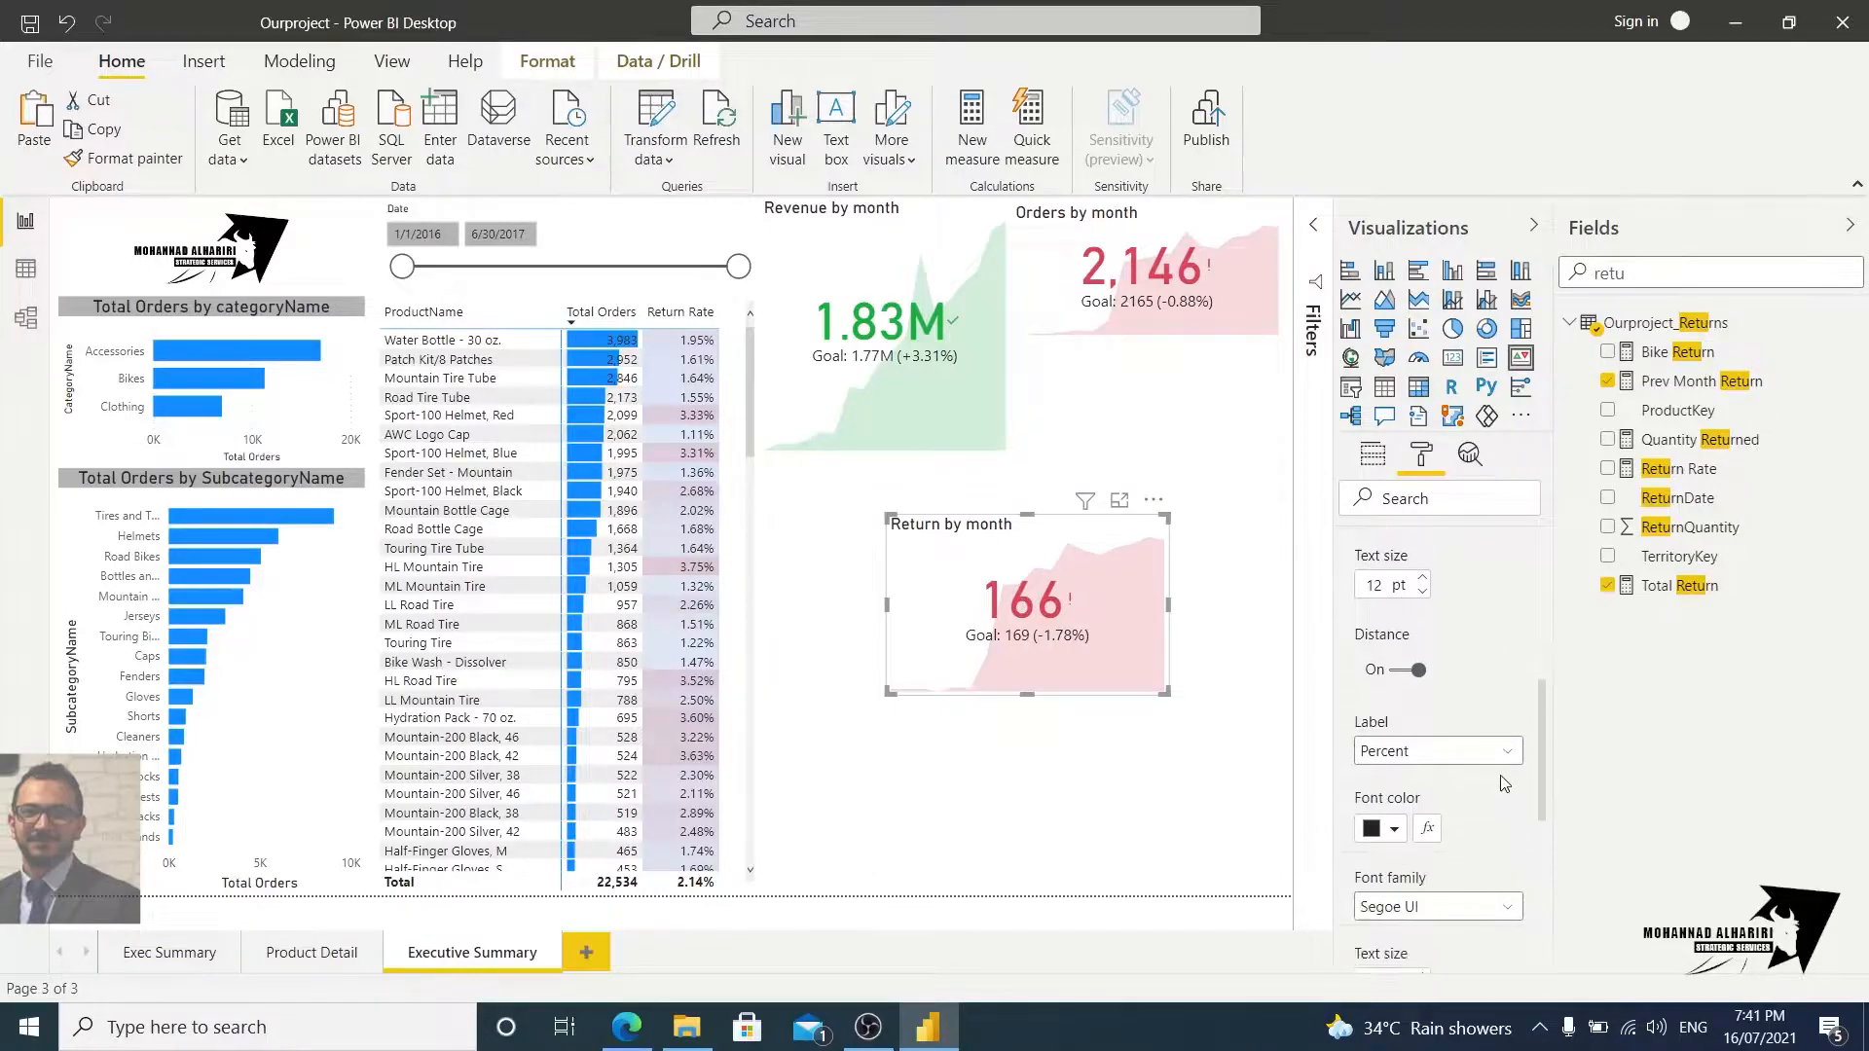
scroll(1504, 784, down, 3)
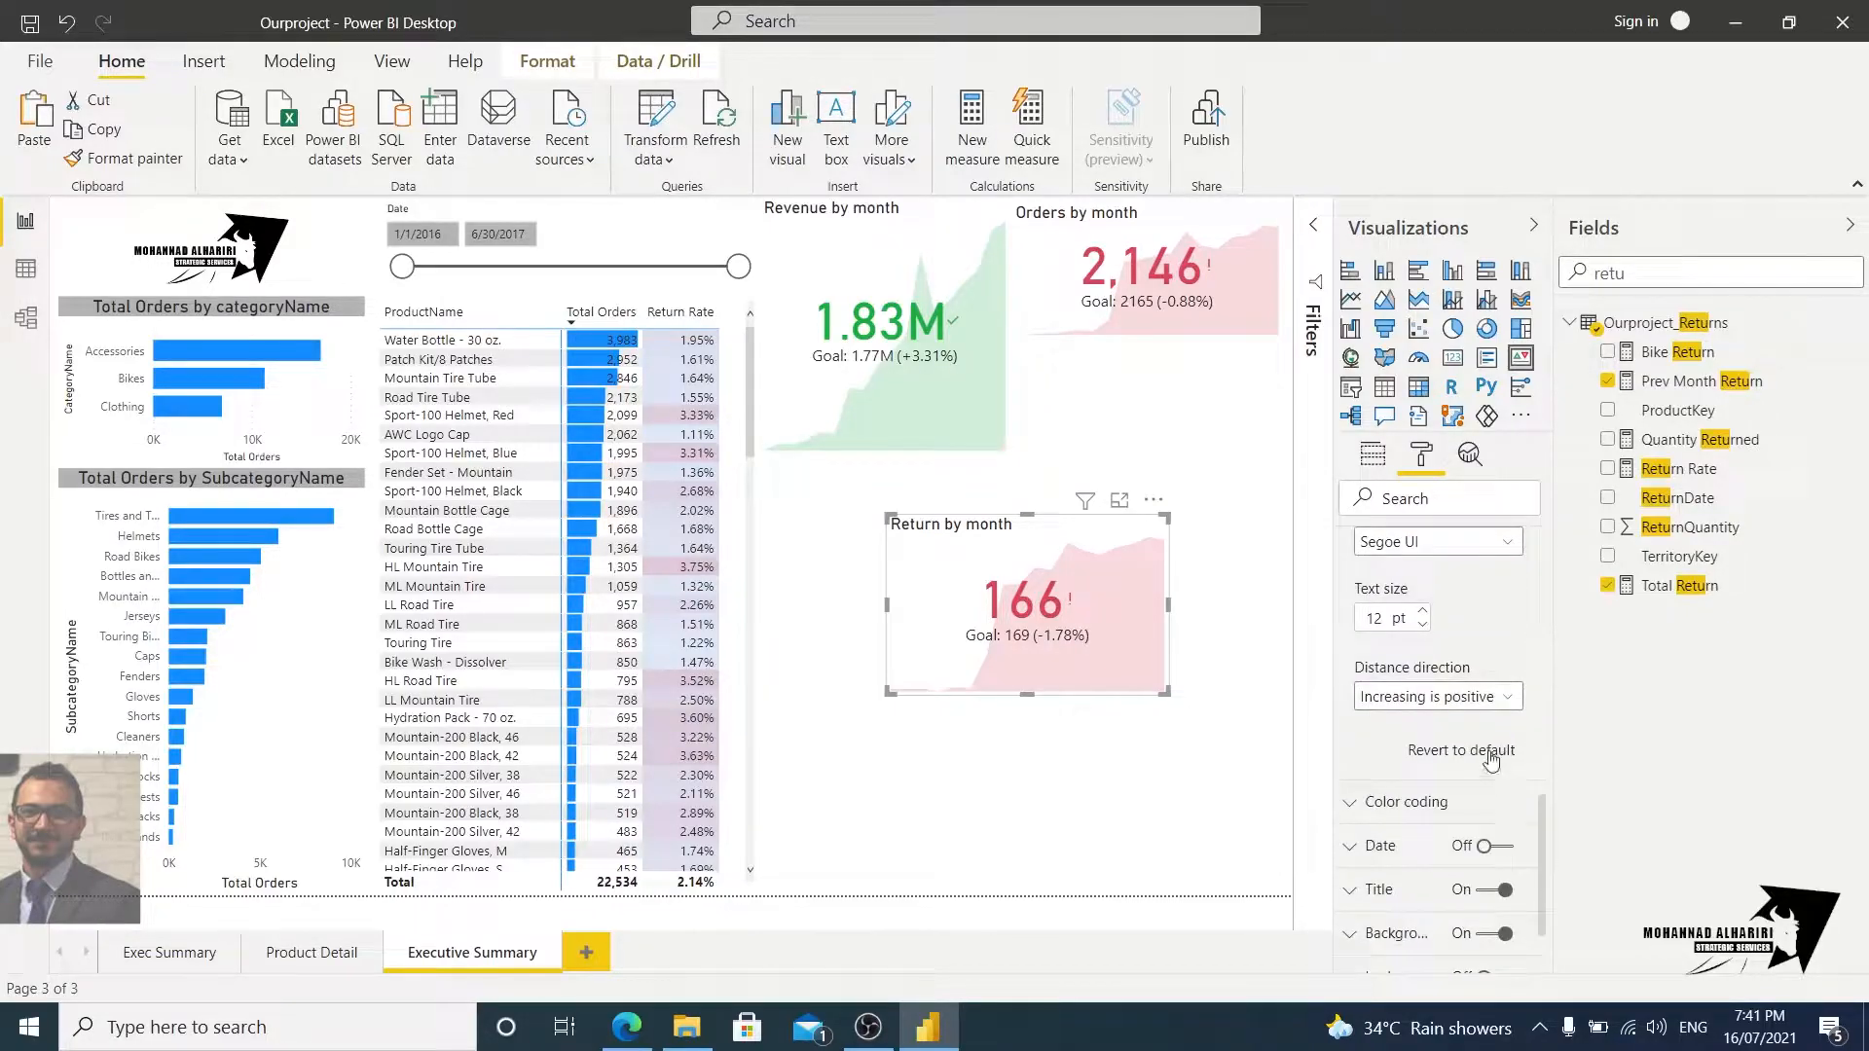
click(1506, 711)
scroll(1506, 718, up, 5)
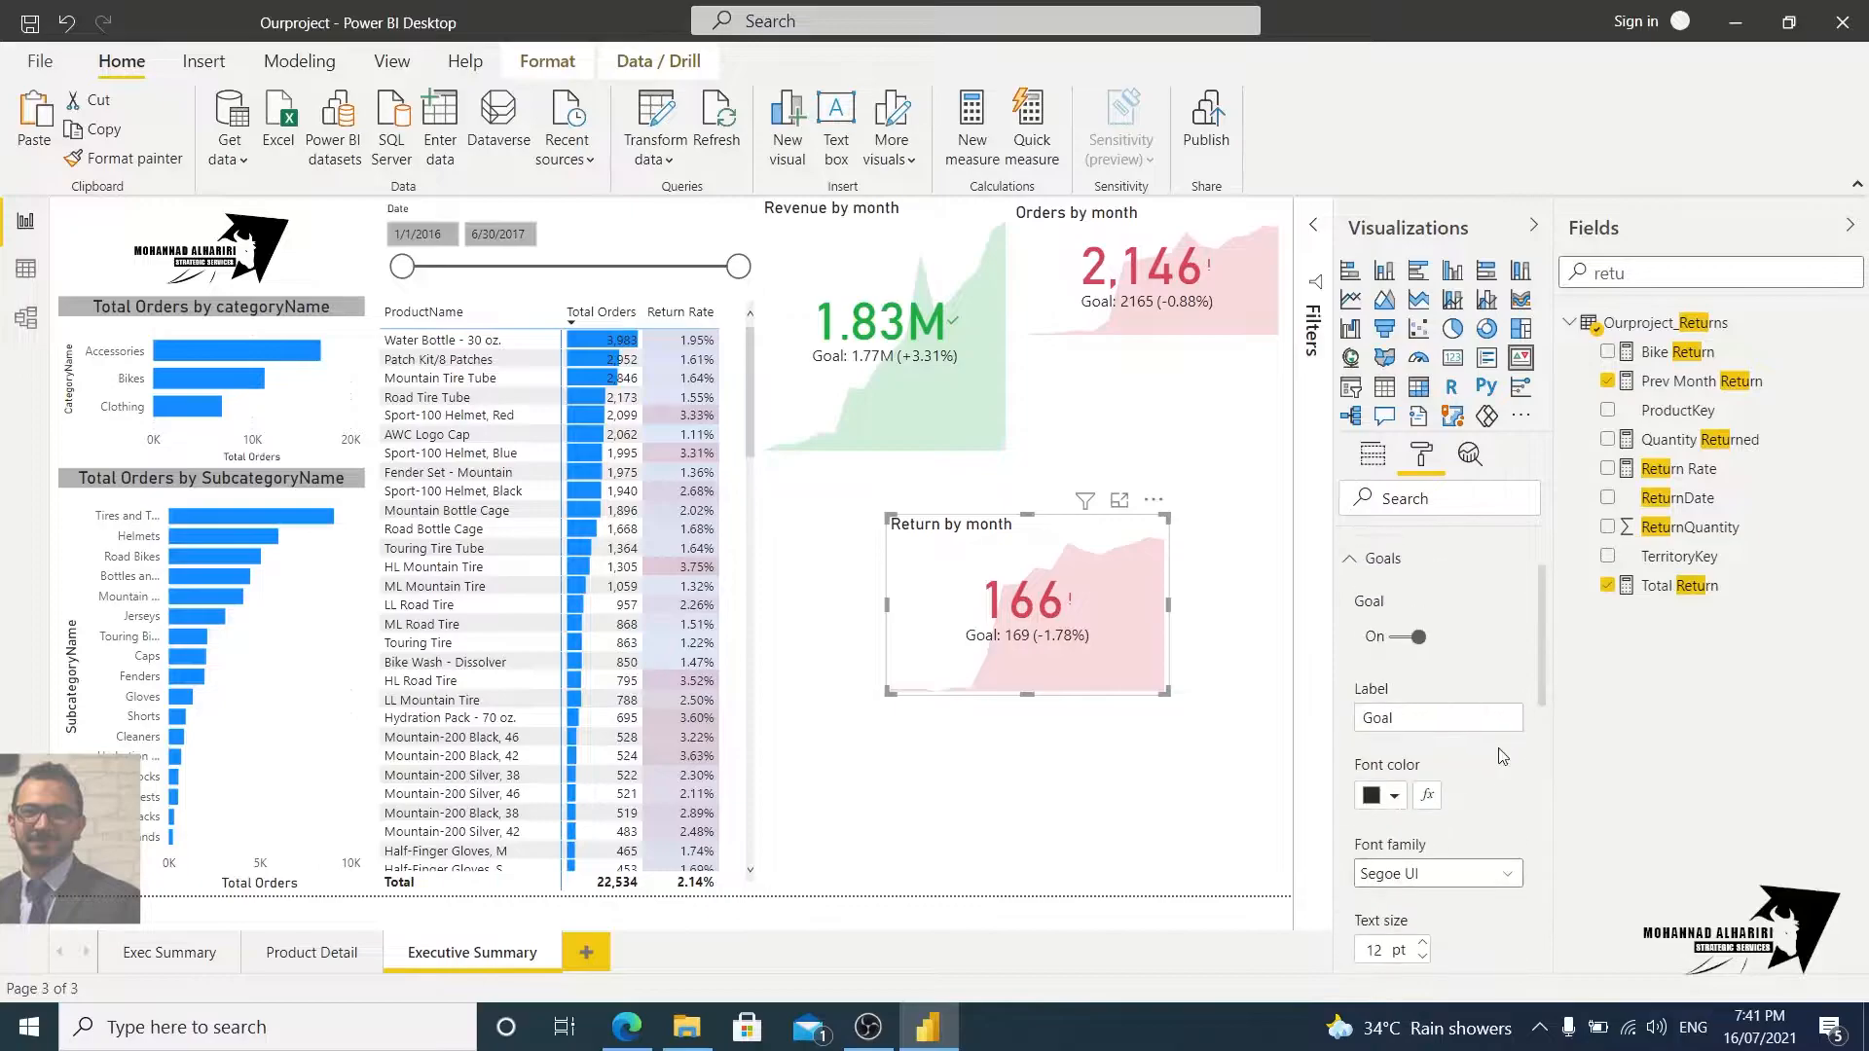
click(1353, 691)
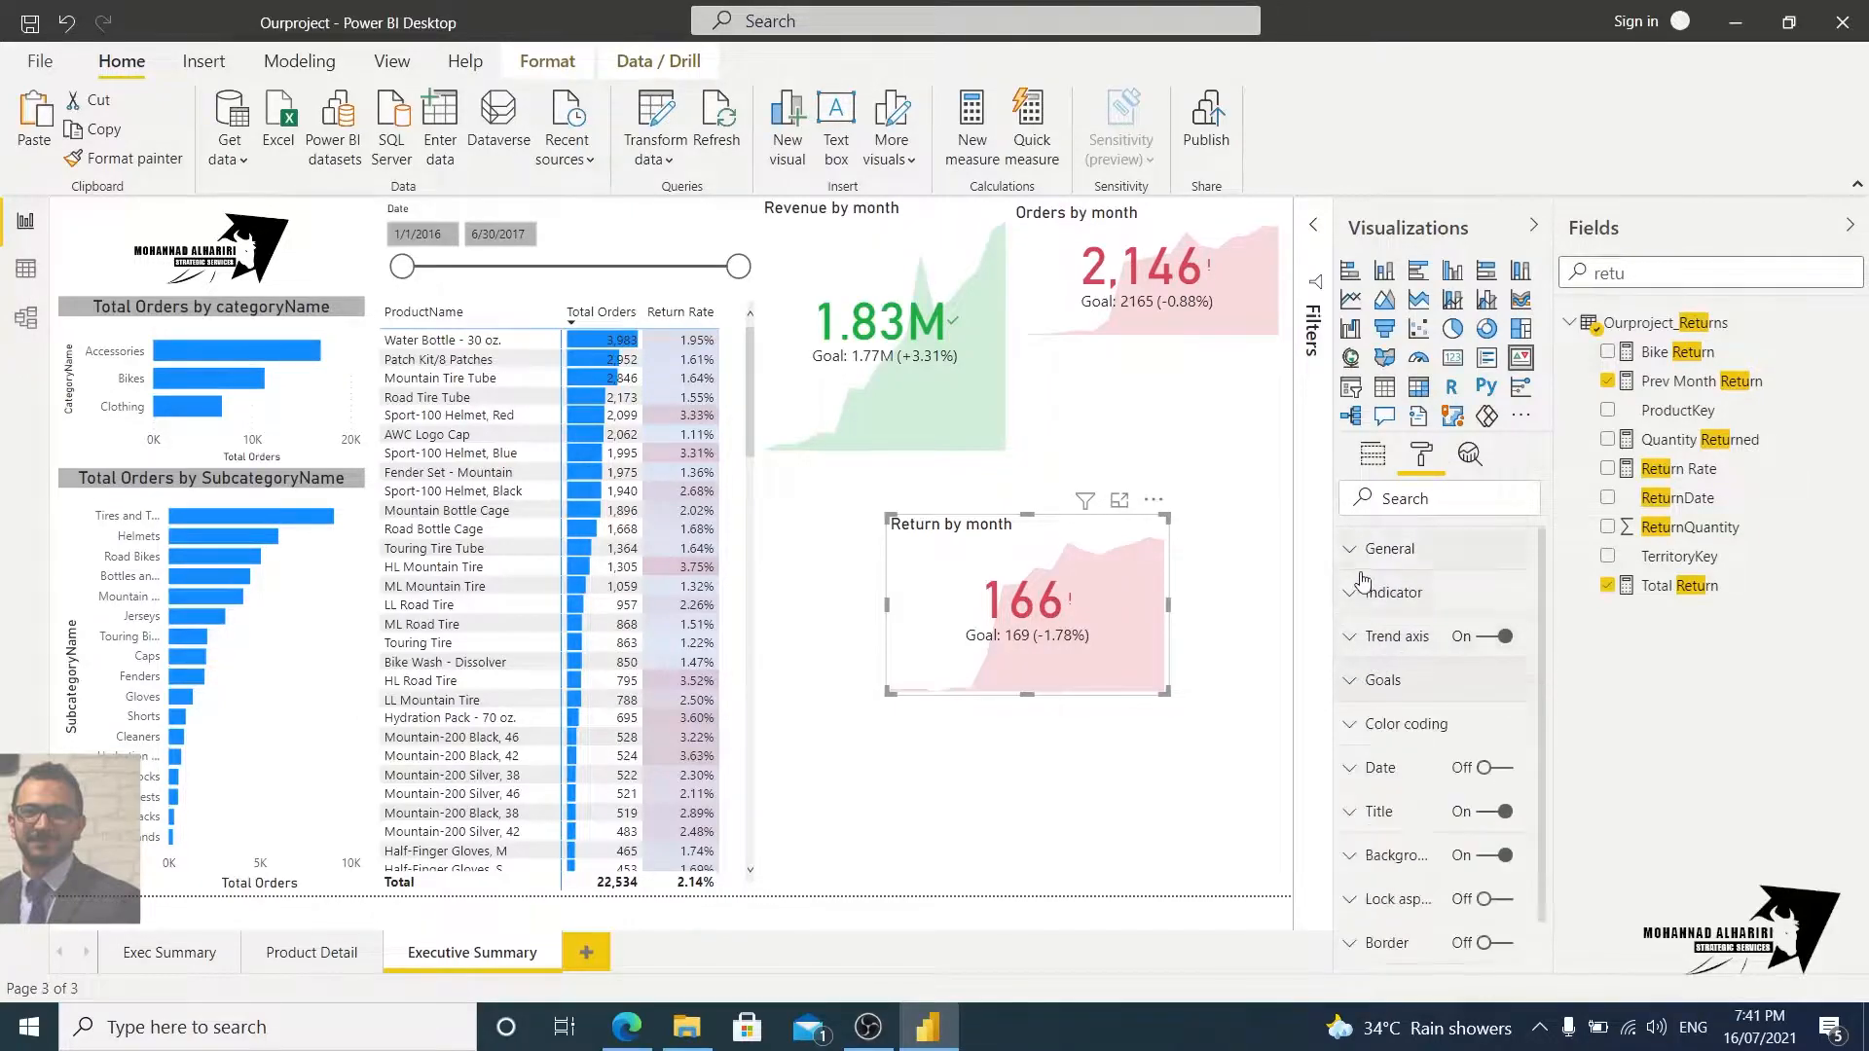
click(1360, 555)
click(1359, 556)
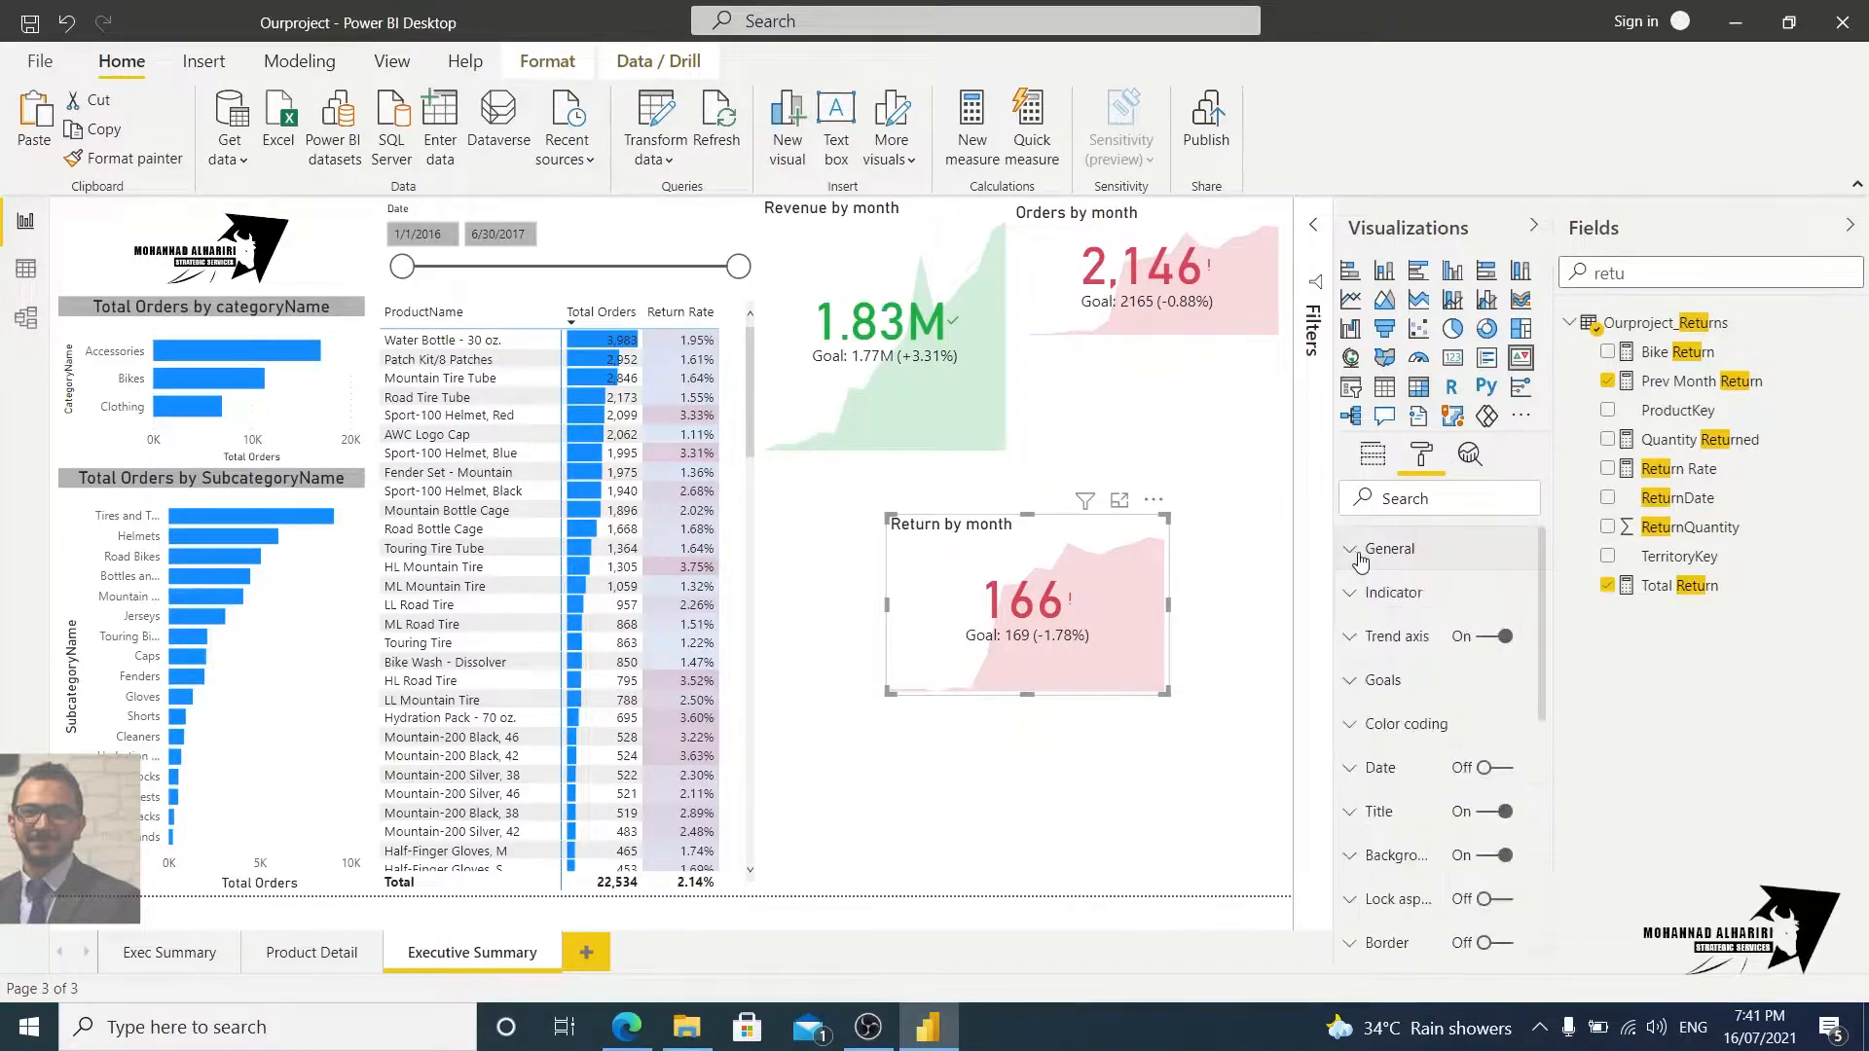
Step: Set the returns KPI's color coding direction to Low is good
click(1351, 724)
scroll(1392, 719, down, 1)
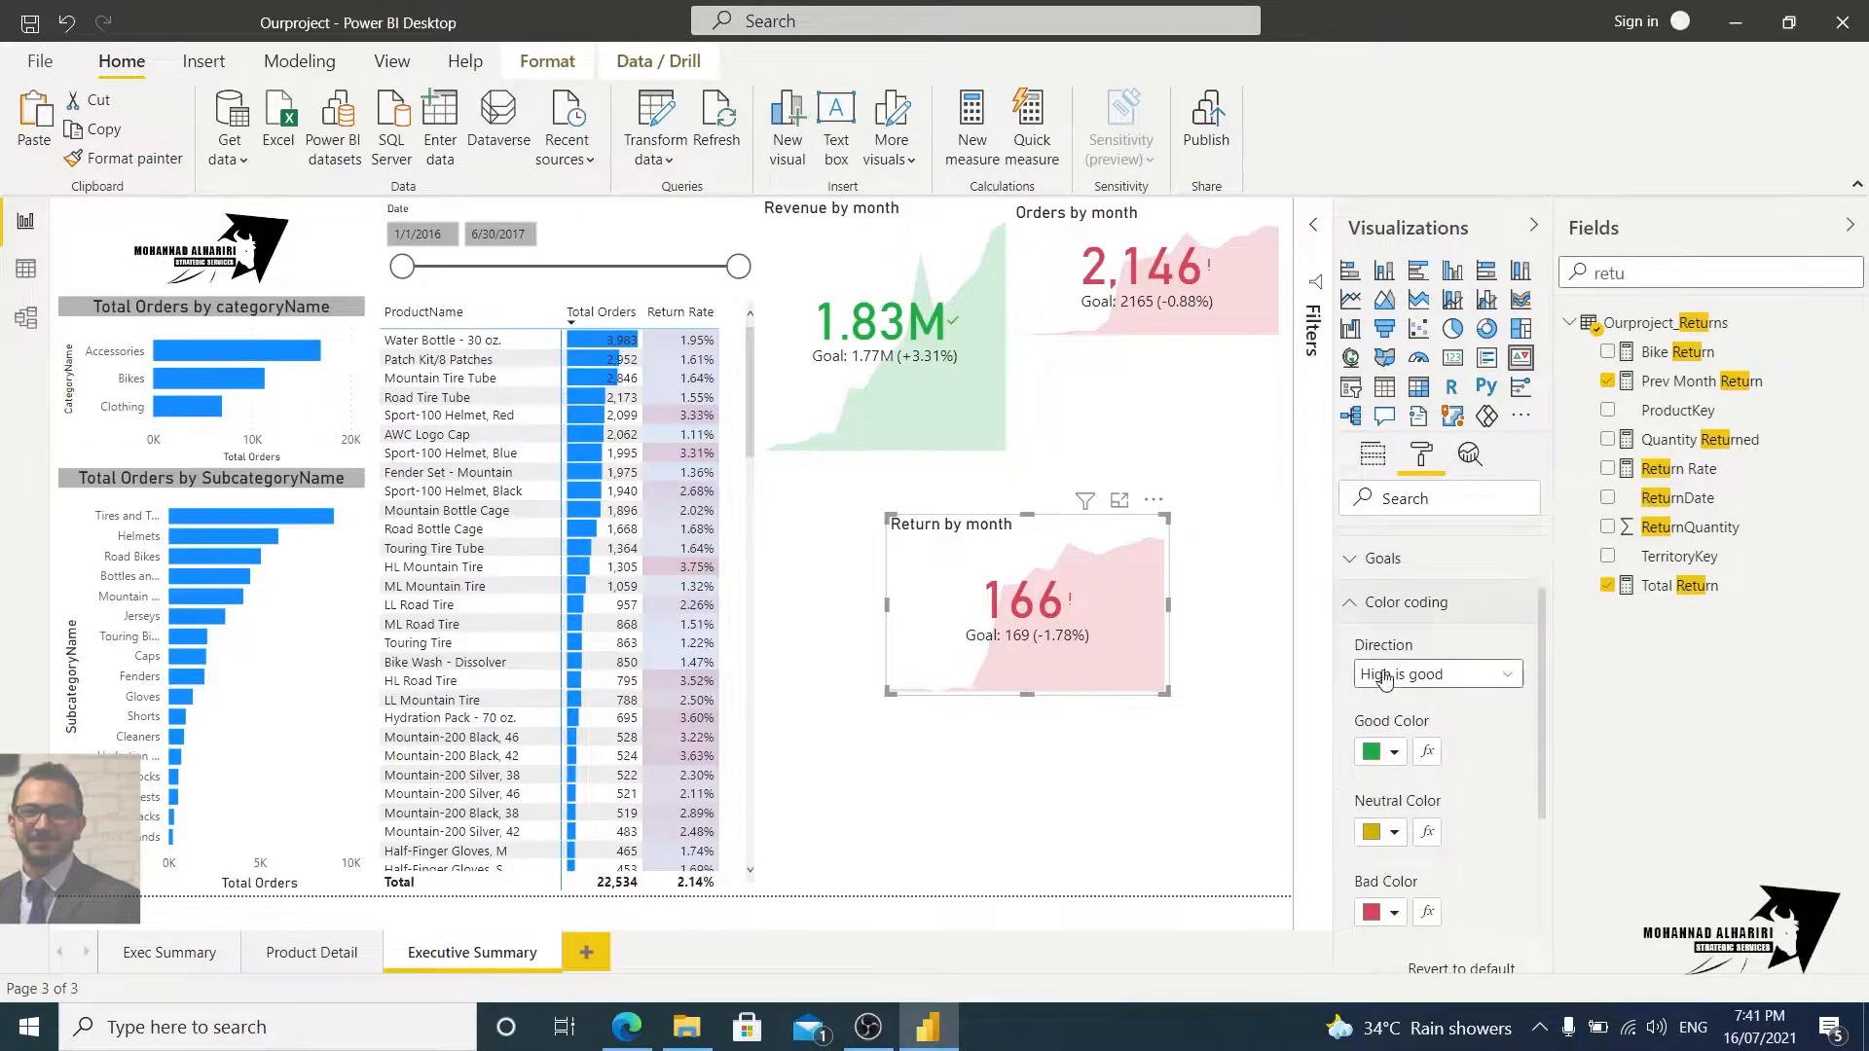
click(1385, 678)
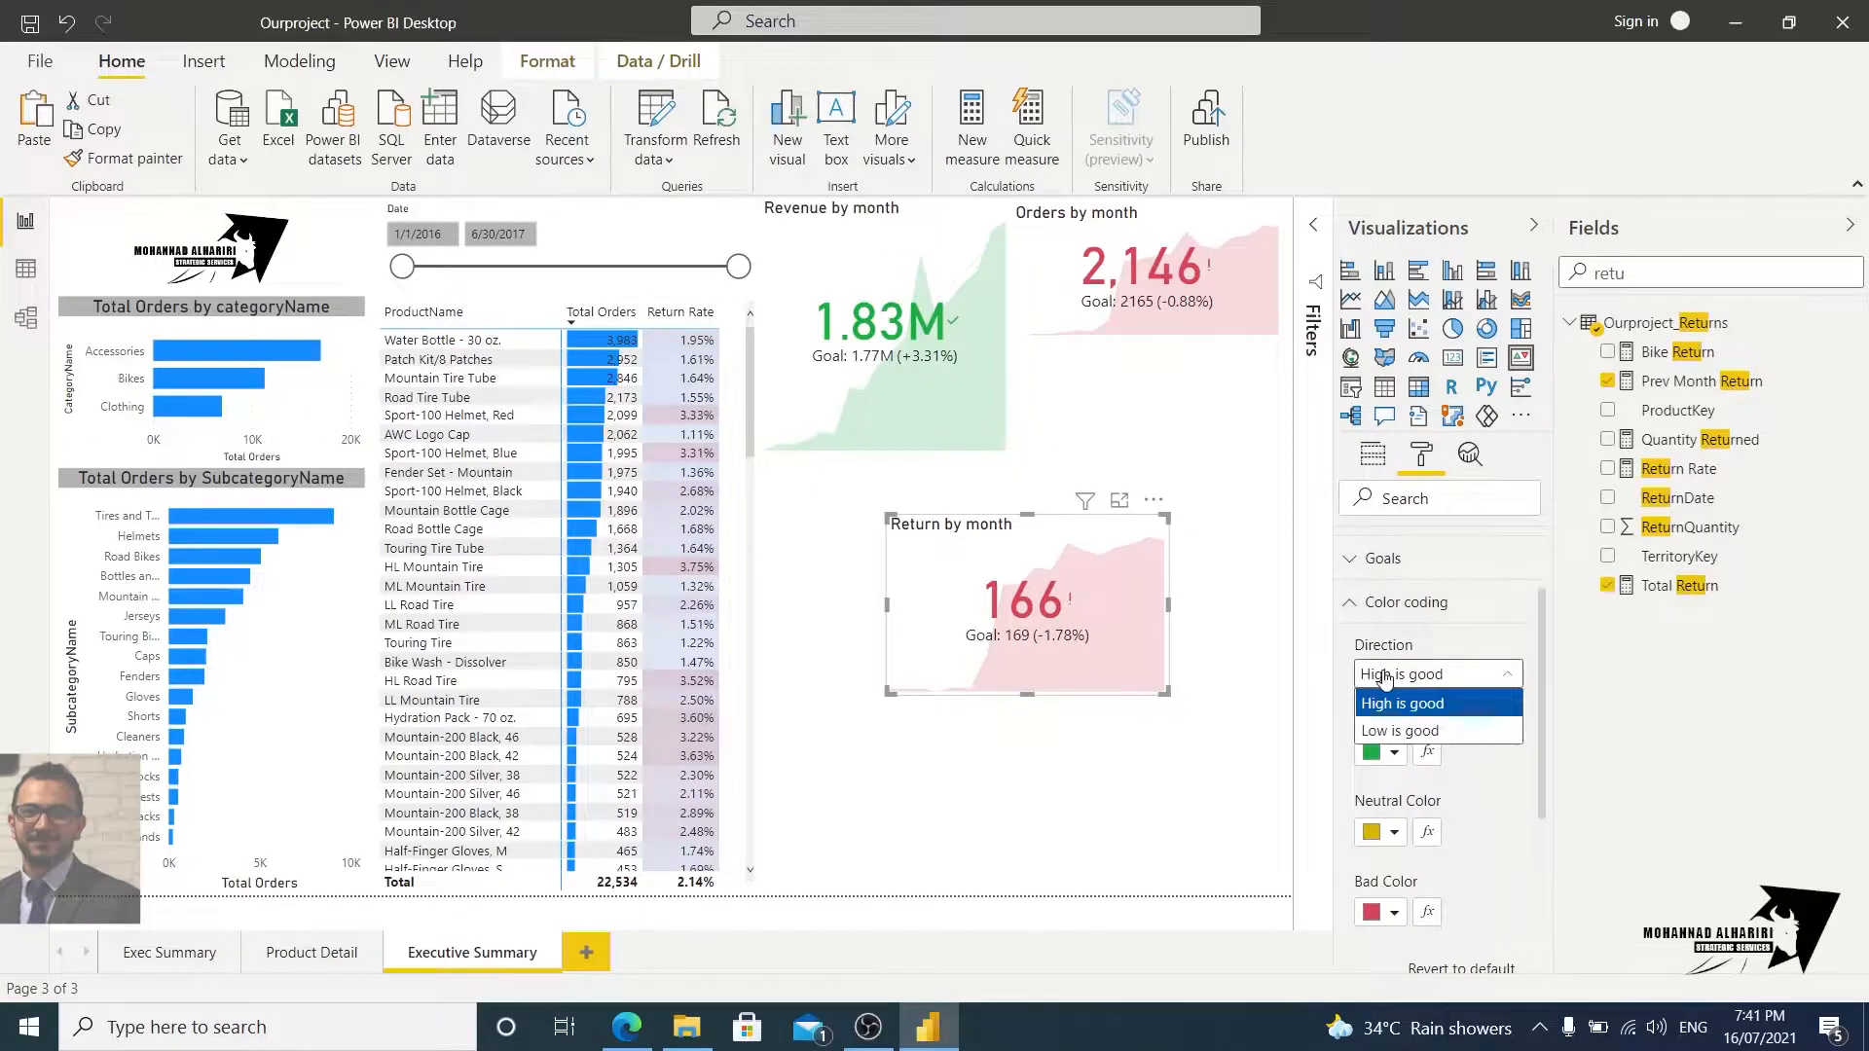
click(1410, 737)
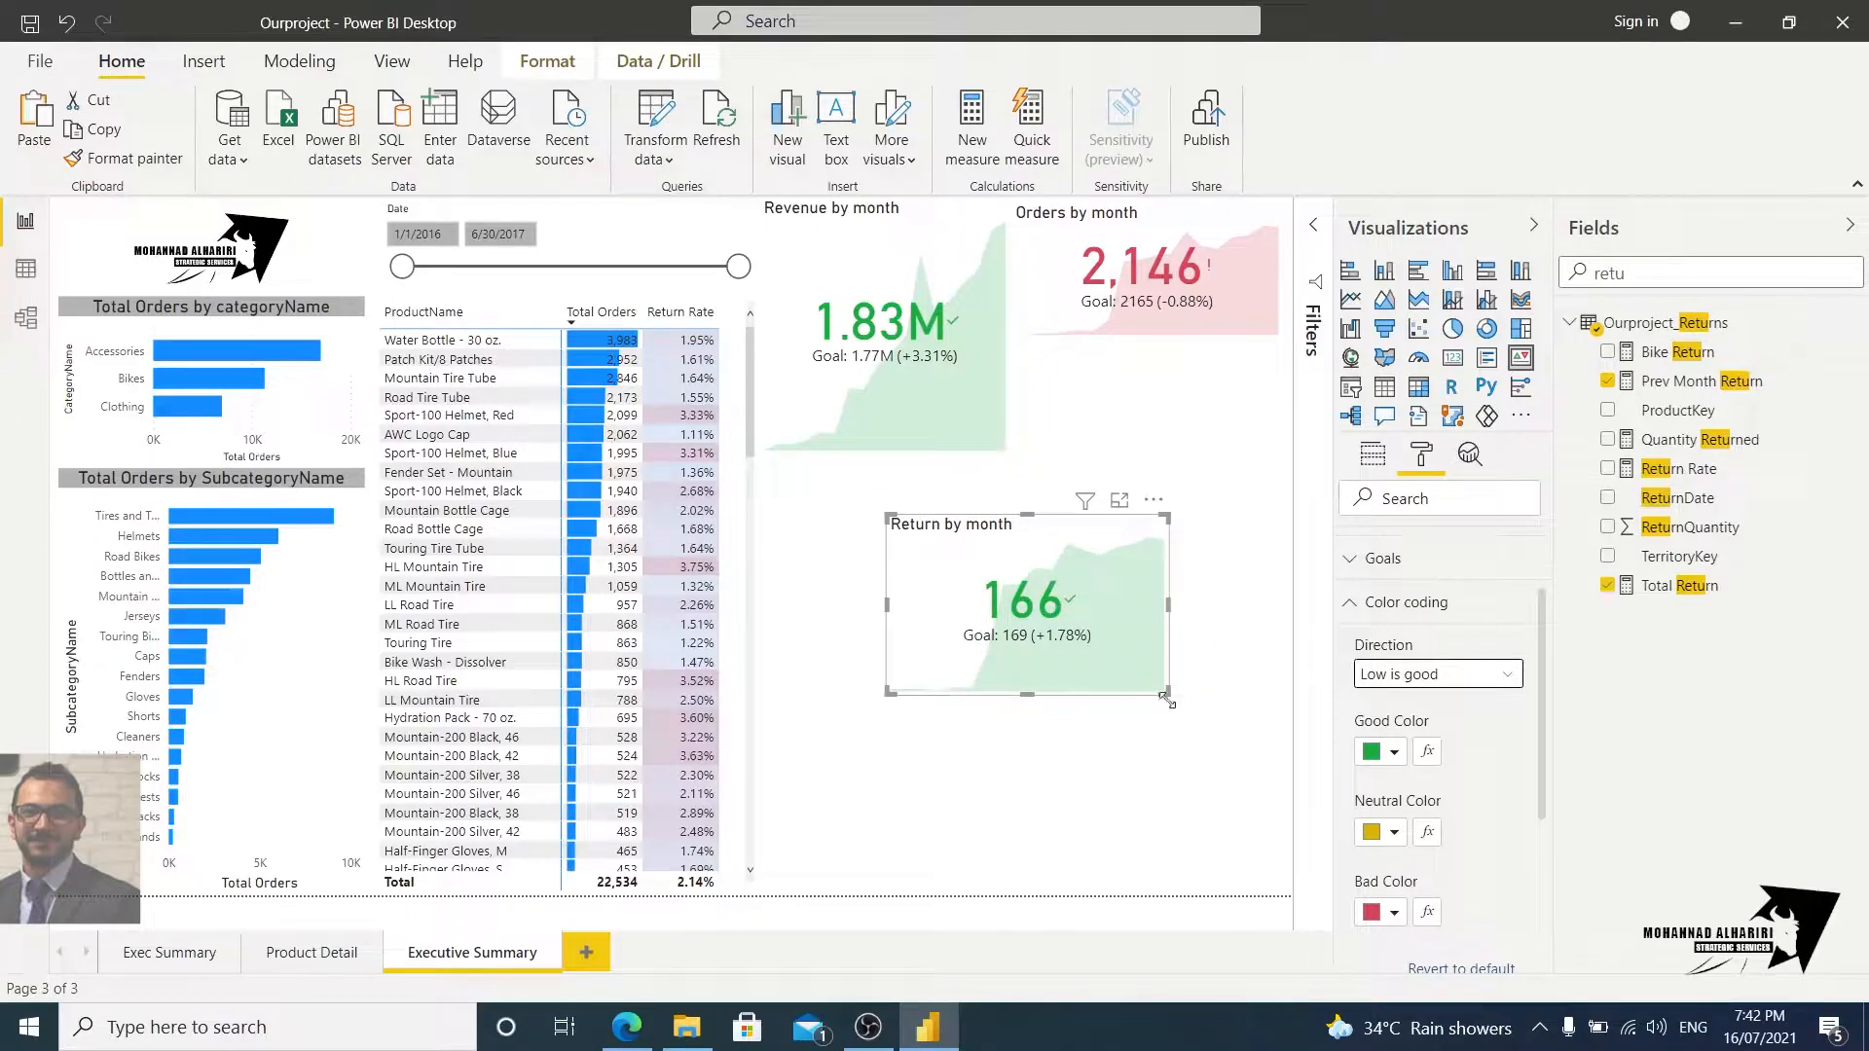
Step: Place the returns KPI directly below the orders KPI and resize it to match the orders KPI's width and the revenue KPI's lower edge
drag(1165, 691, 1101, 657)
drag(1061, 527, 1188, 362)
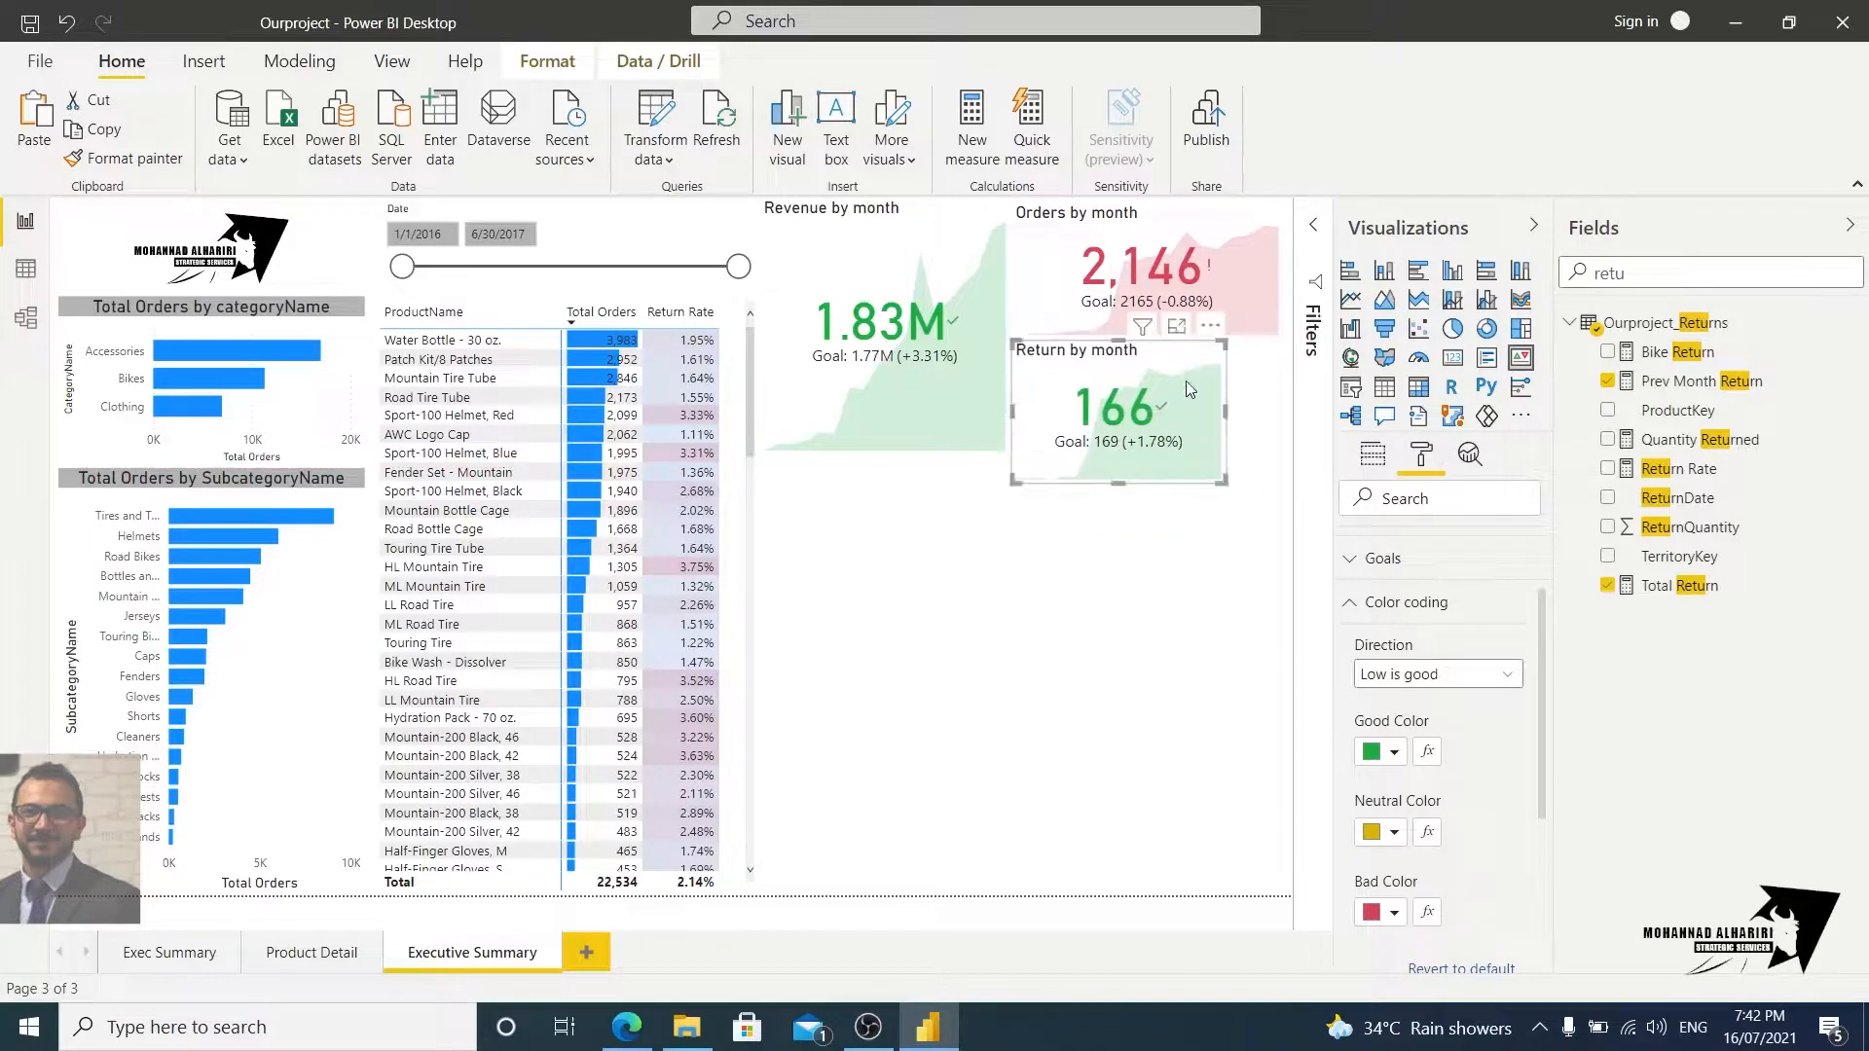
drag(1113, 480, 1281, 411)
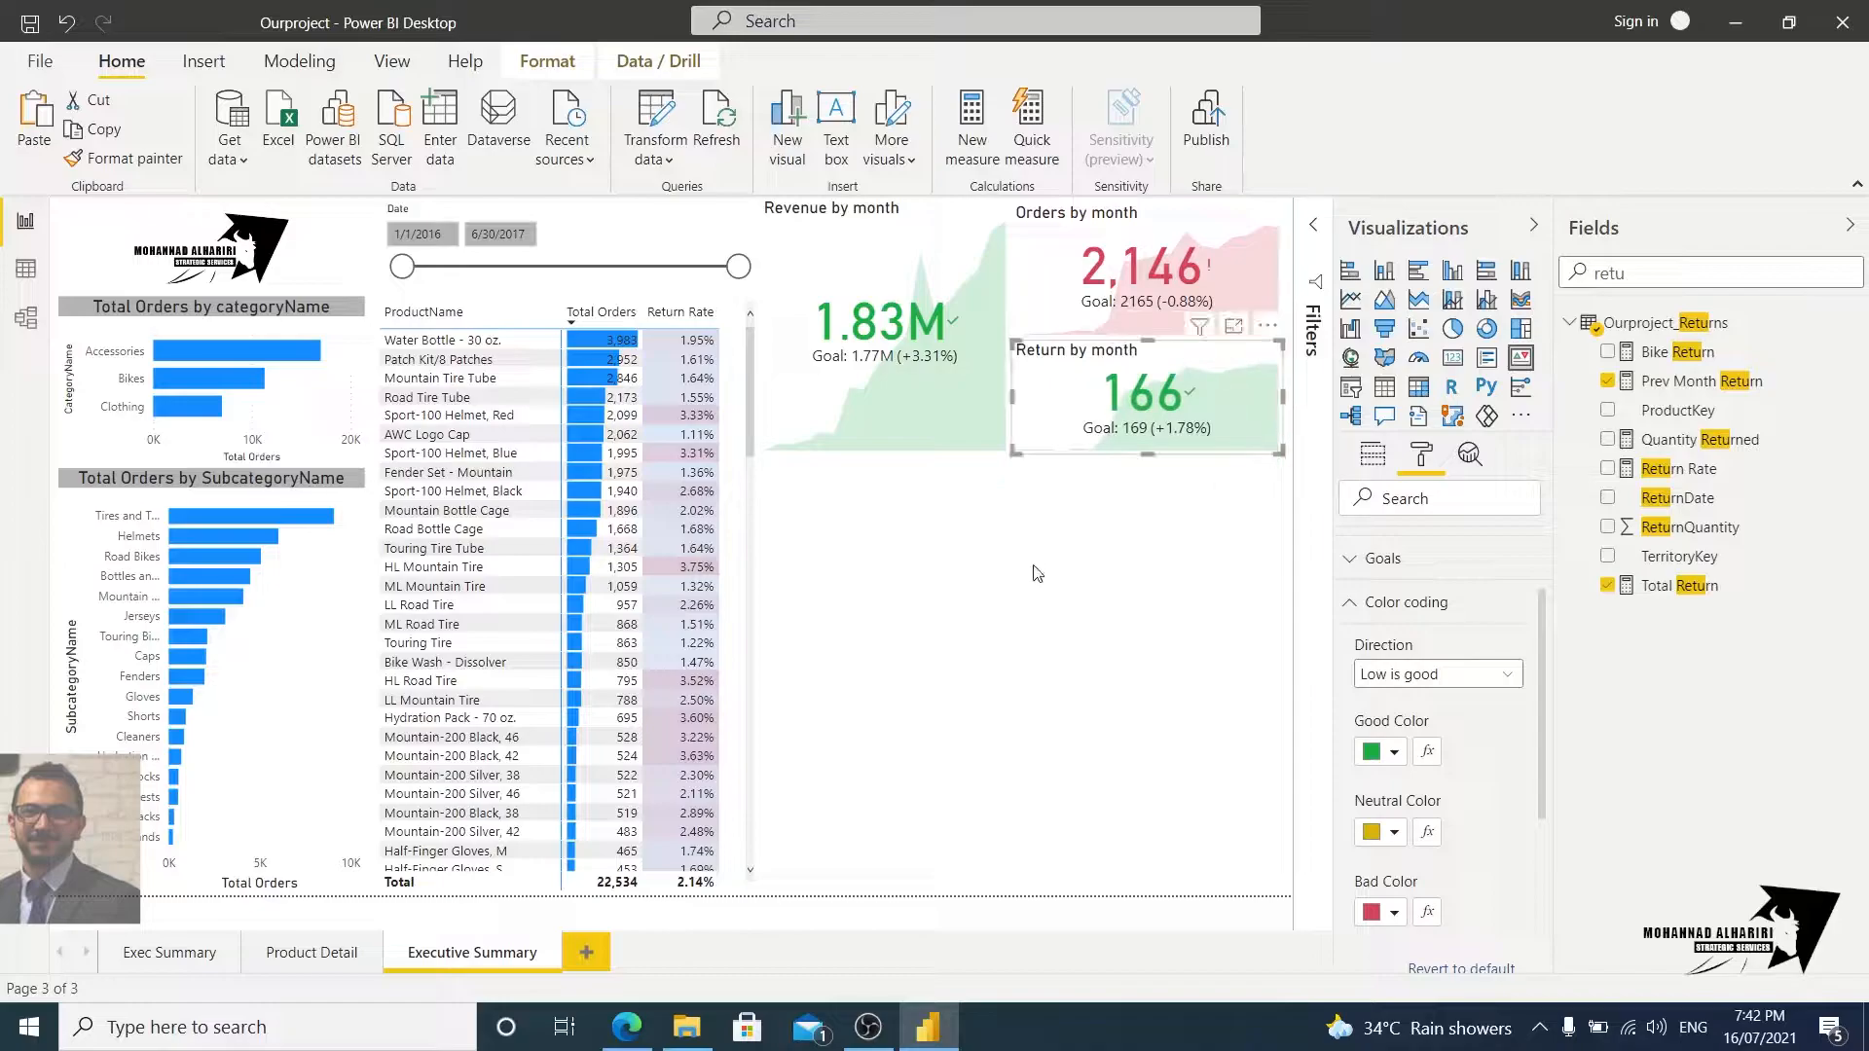
Step: Shorten the orders KPI slightly and extend the returns KPI upward to fill the freed space
click(1123, 277)
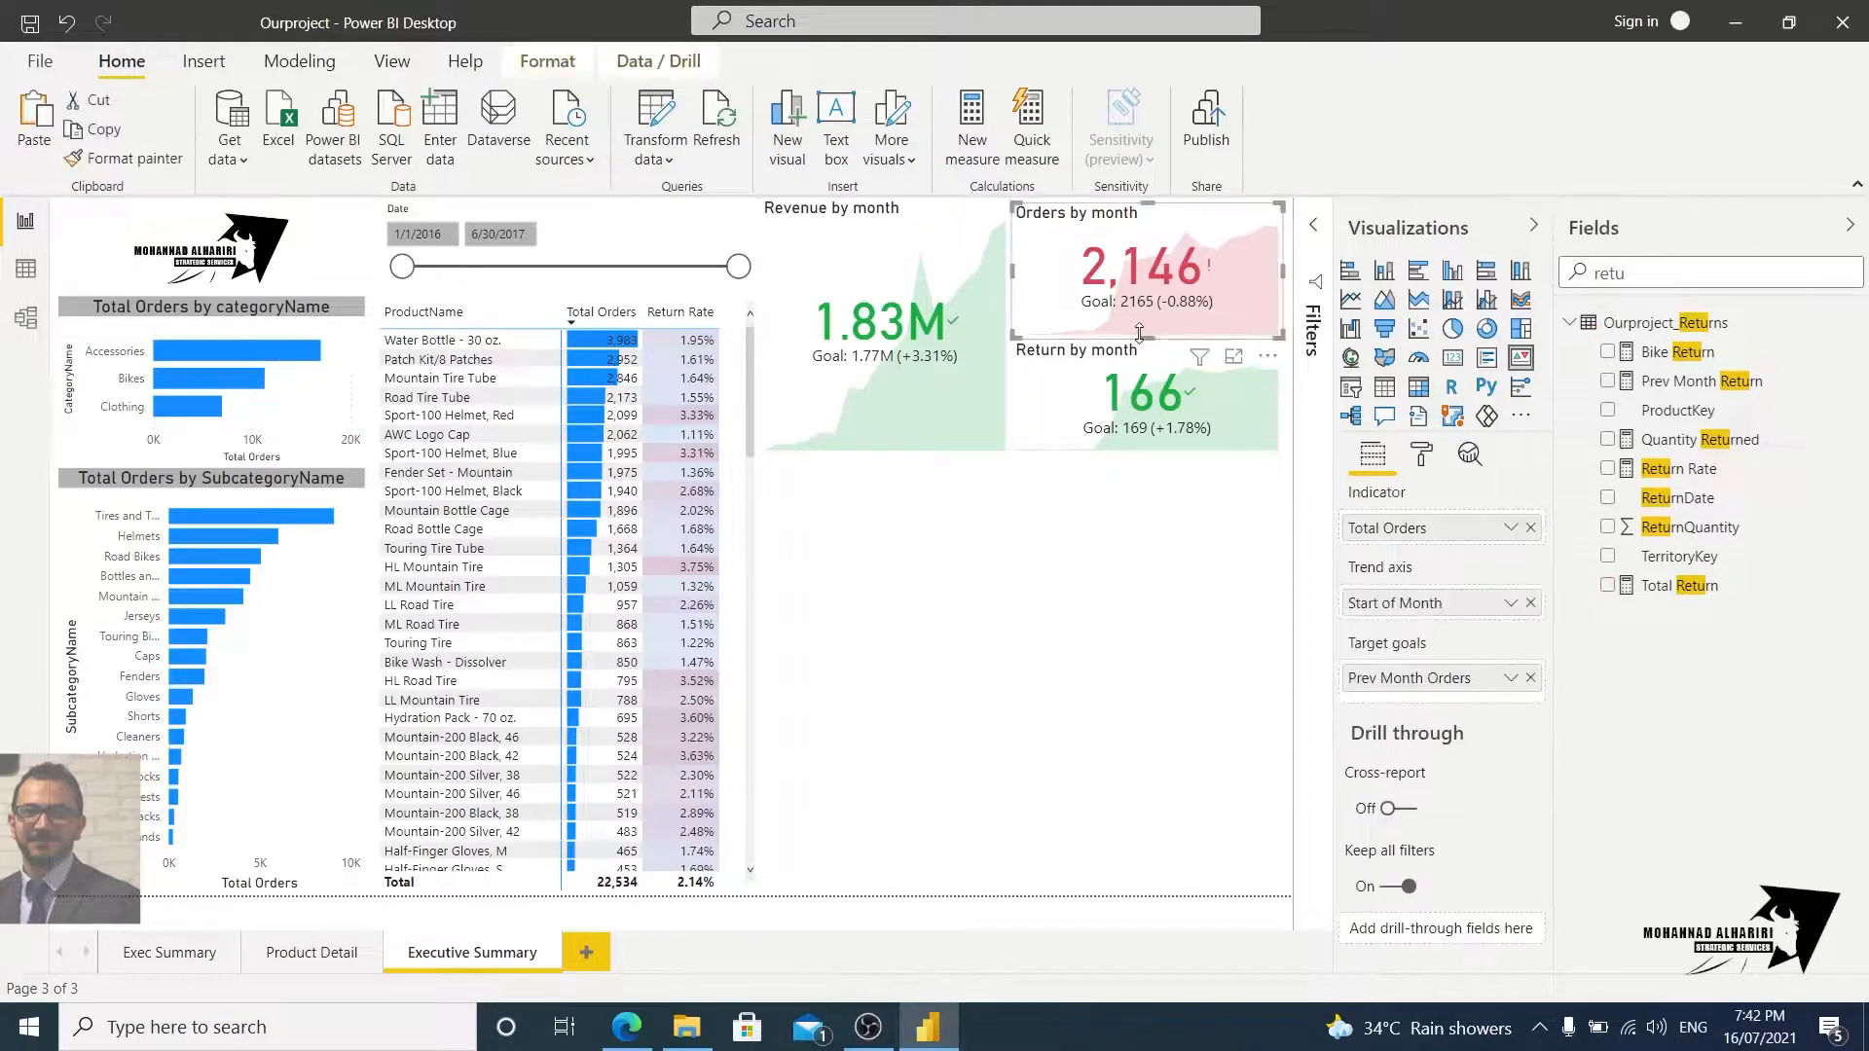
drag(1139, 333, 1151, 323)
click(1141, 342)
click(1146, 304)
click(1077, 365)
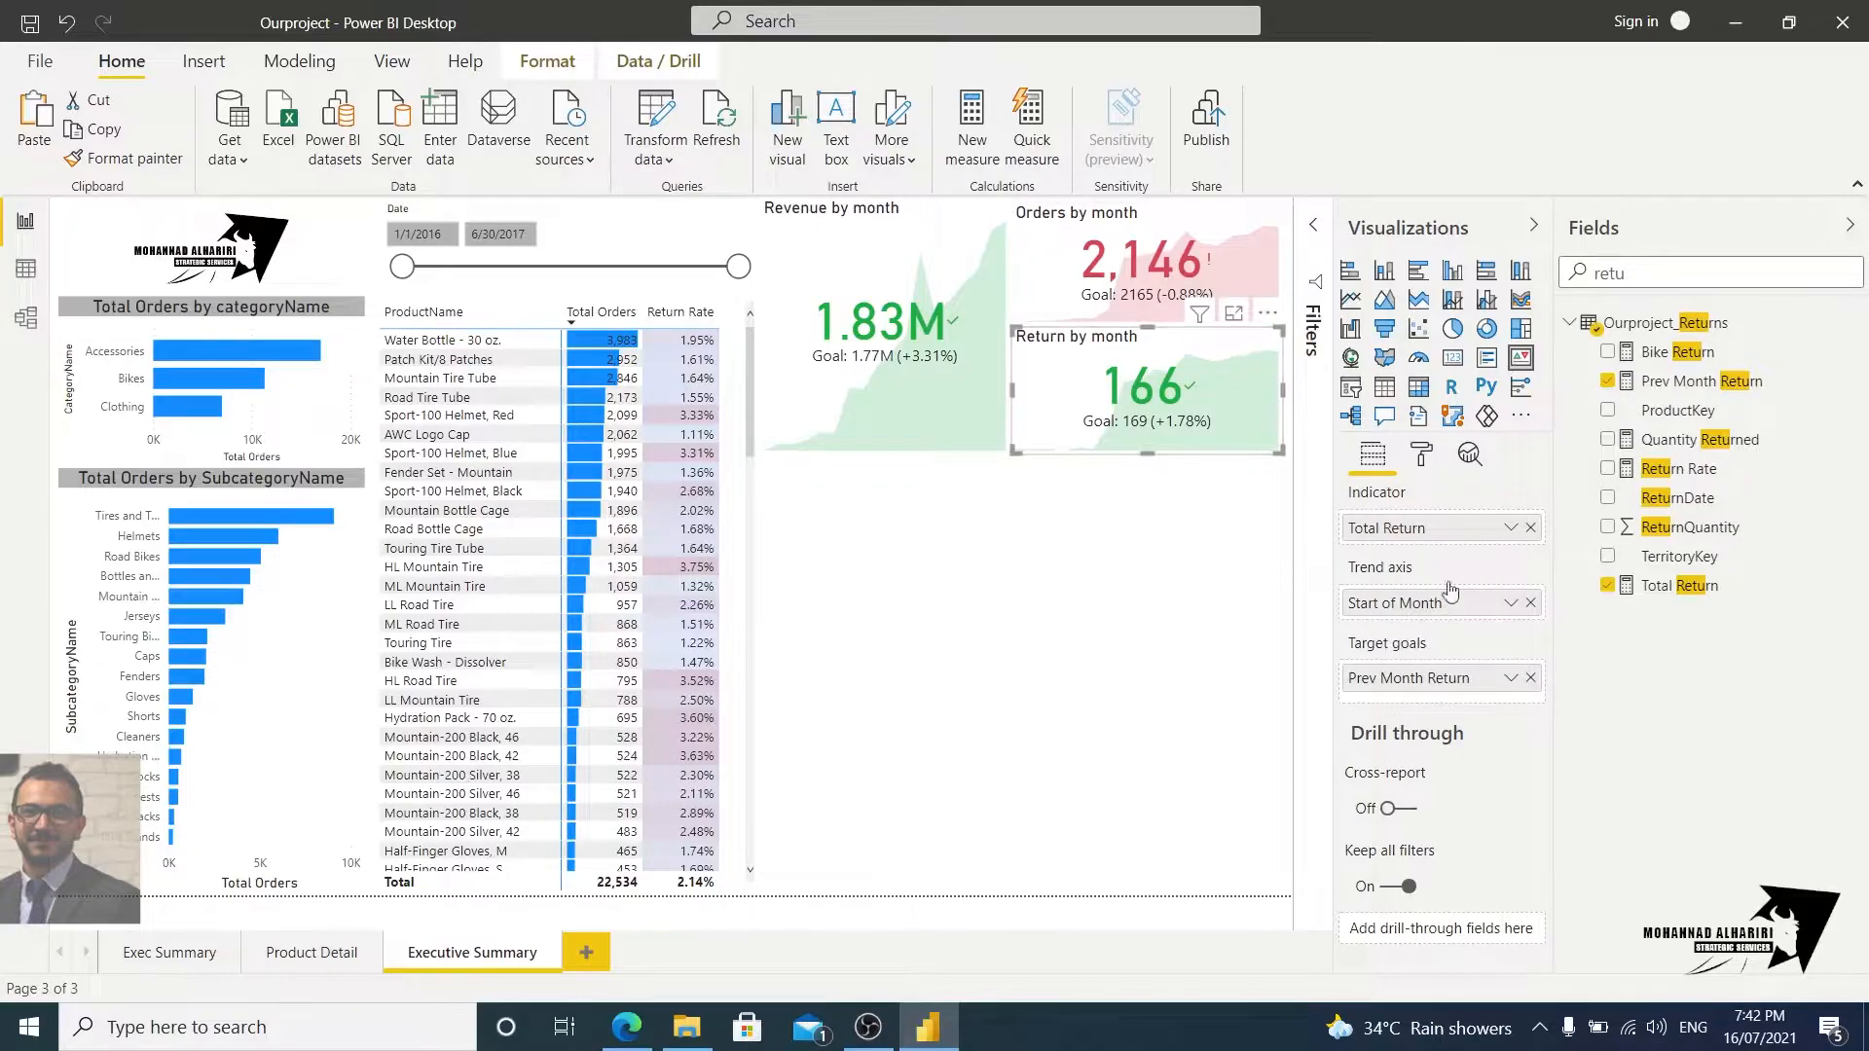
click(1421, 455)
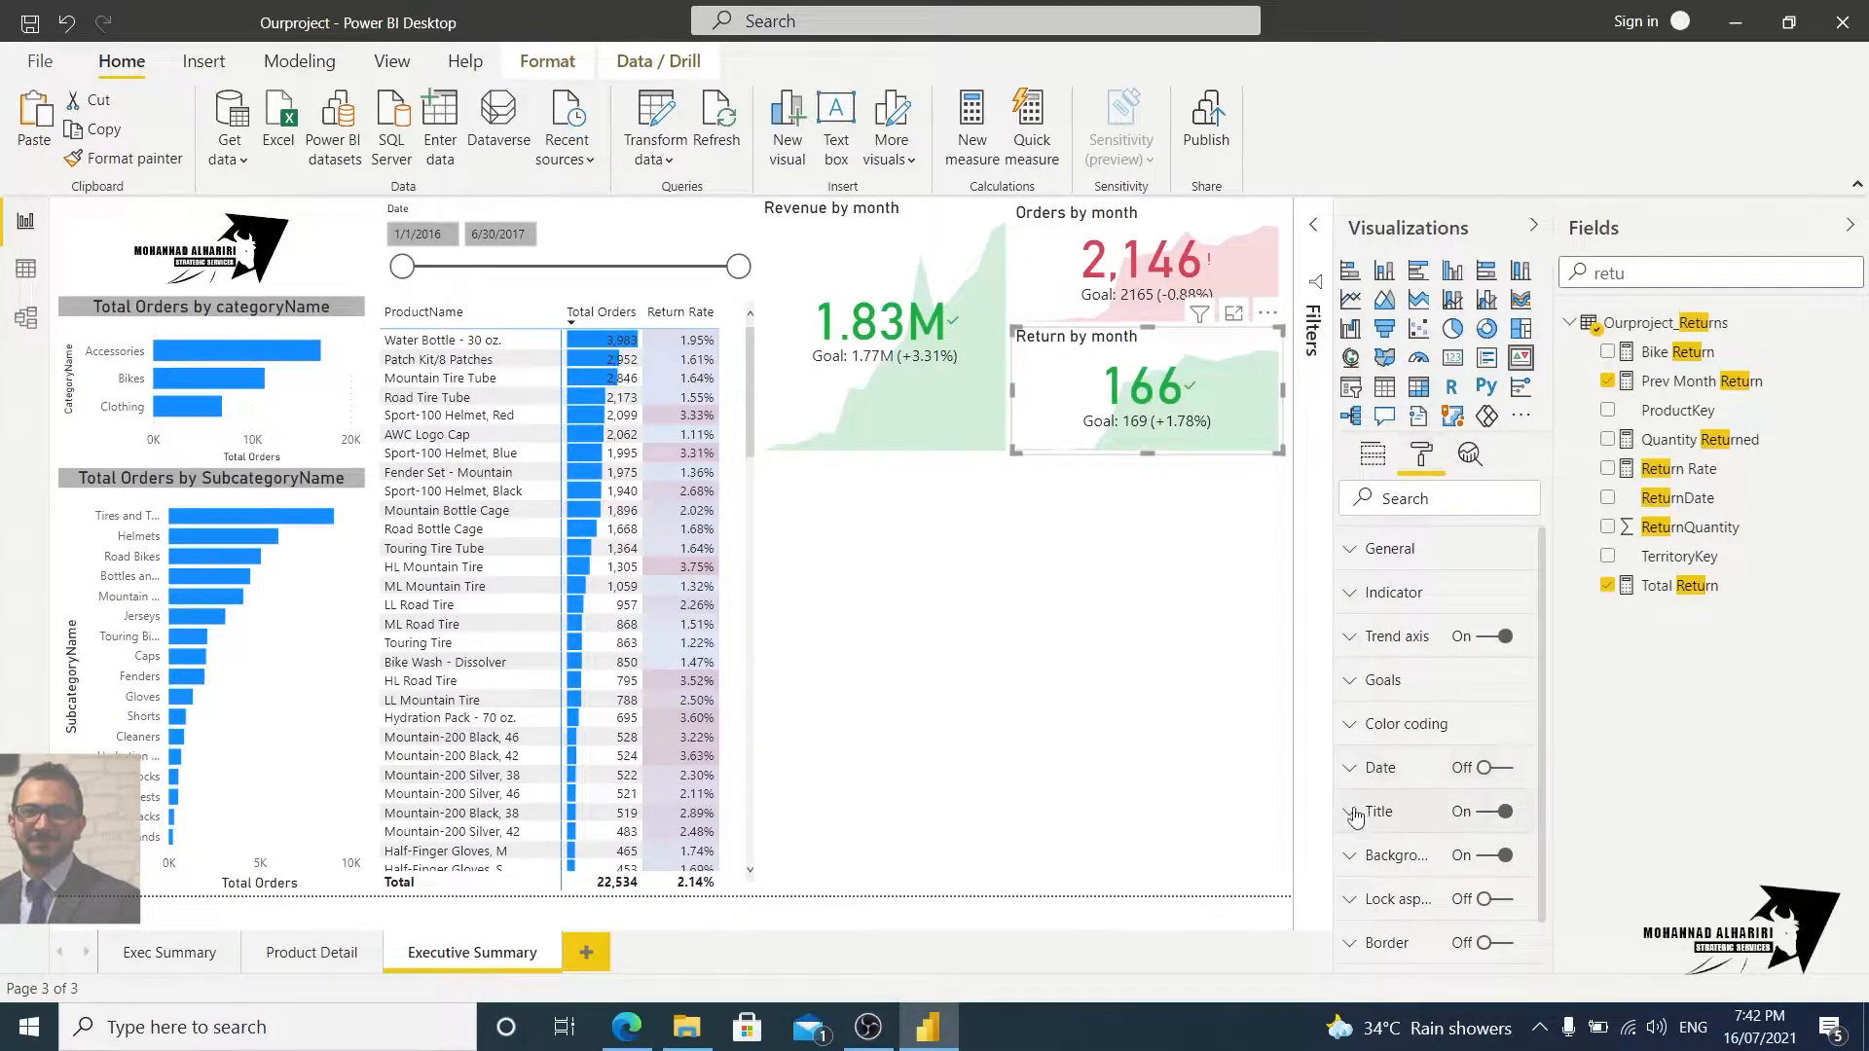
click(1351, 812)
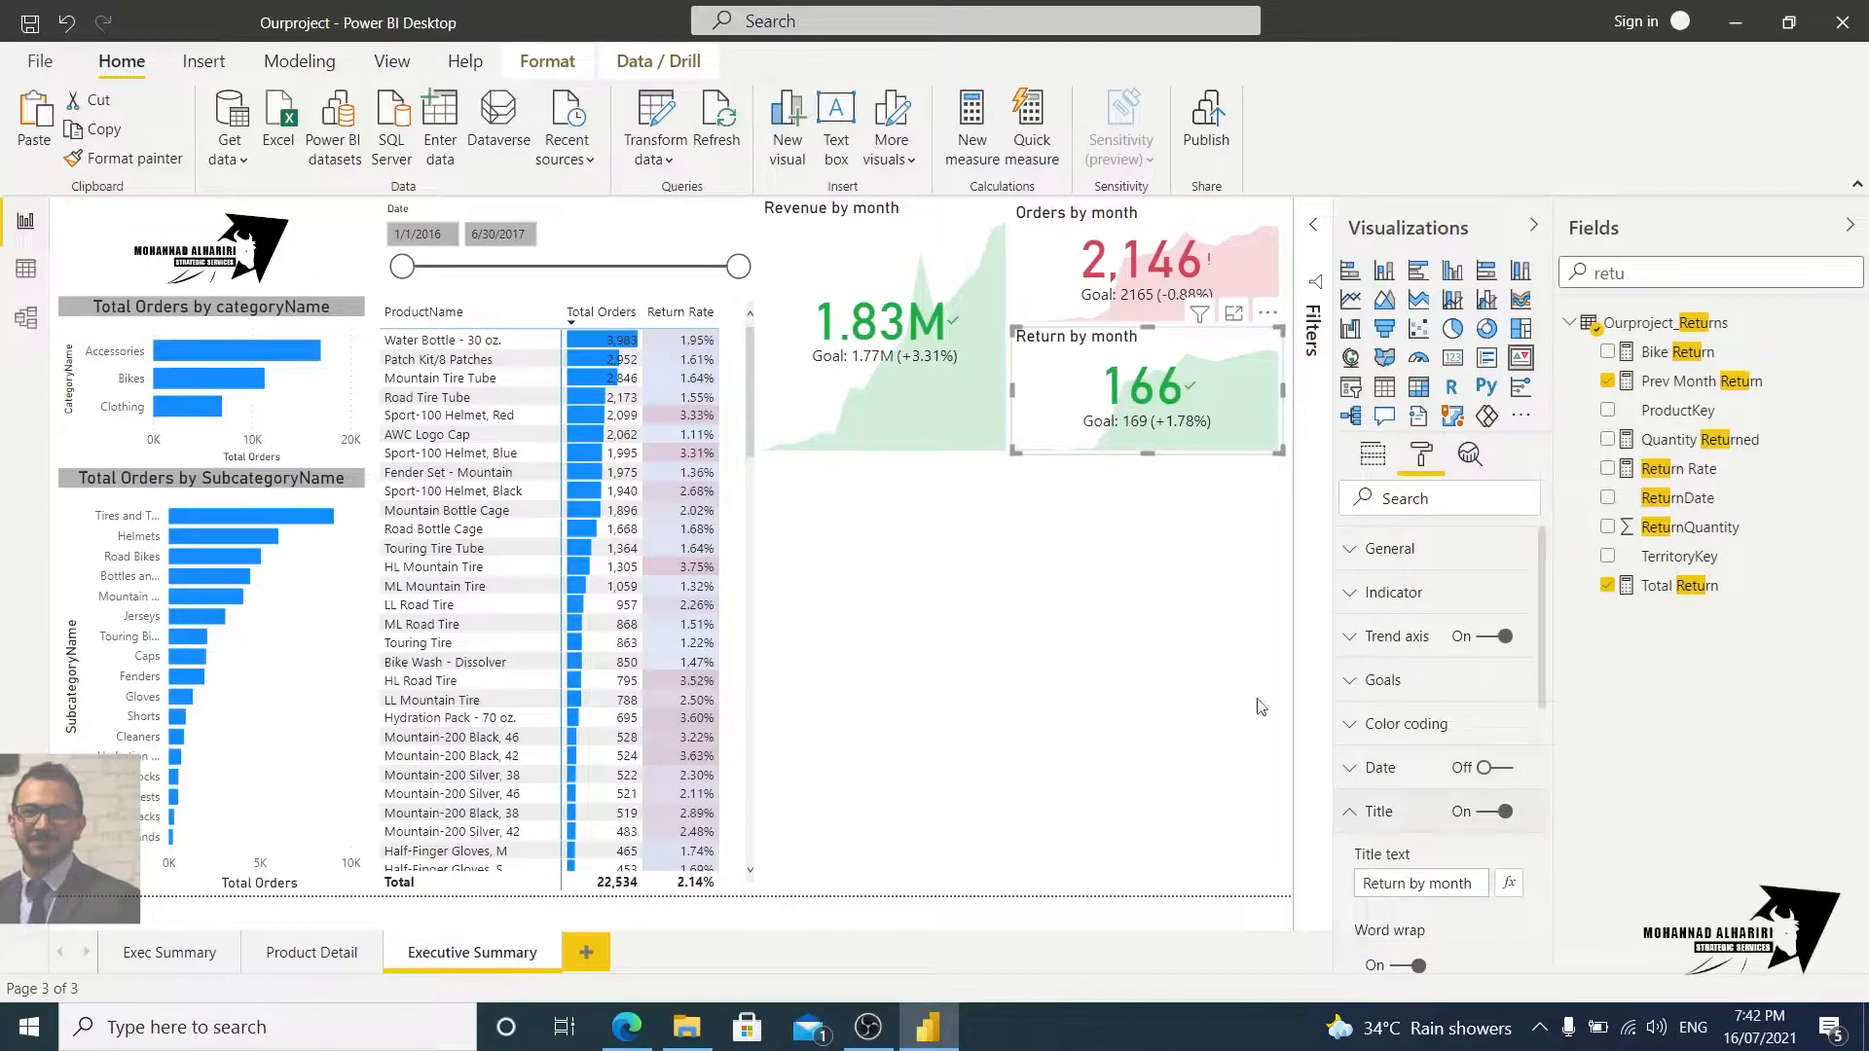
click(1227, 654)
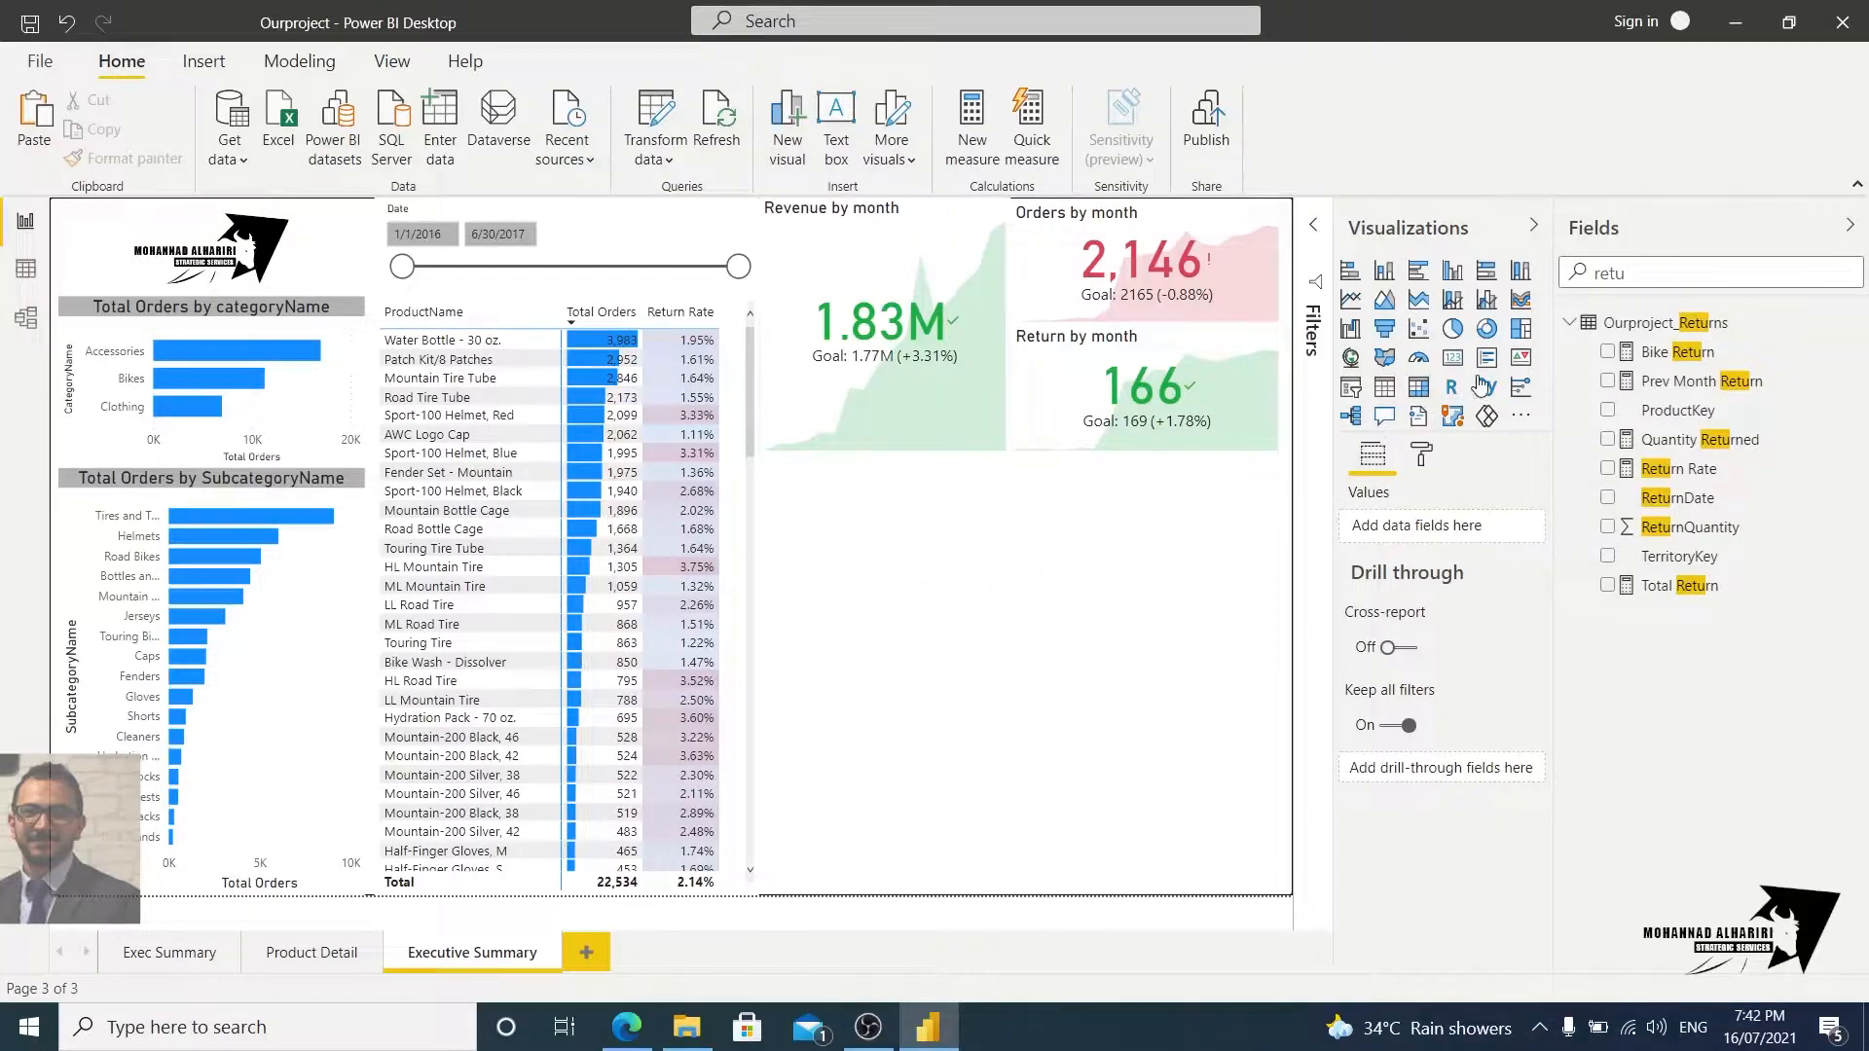
Step: Insert a widened matrix in the empty area below the KPIs with Total Revenue as its value
click(1419, 386)
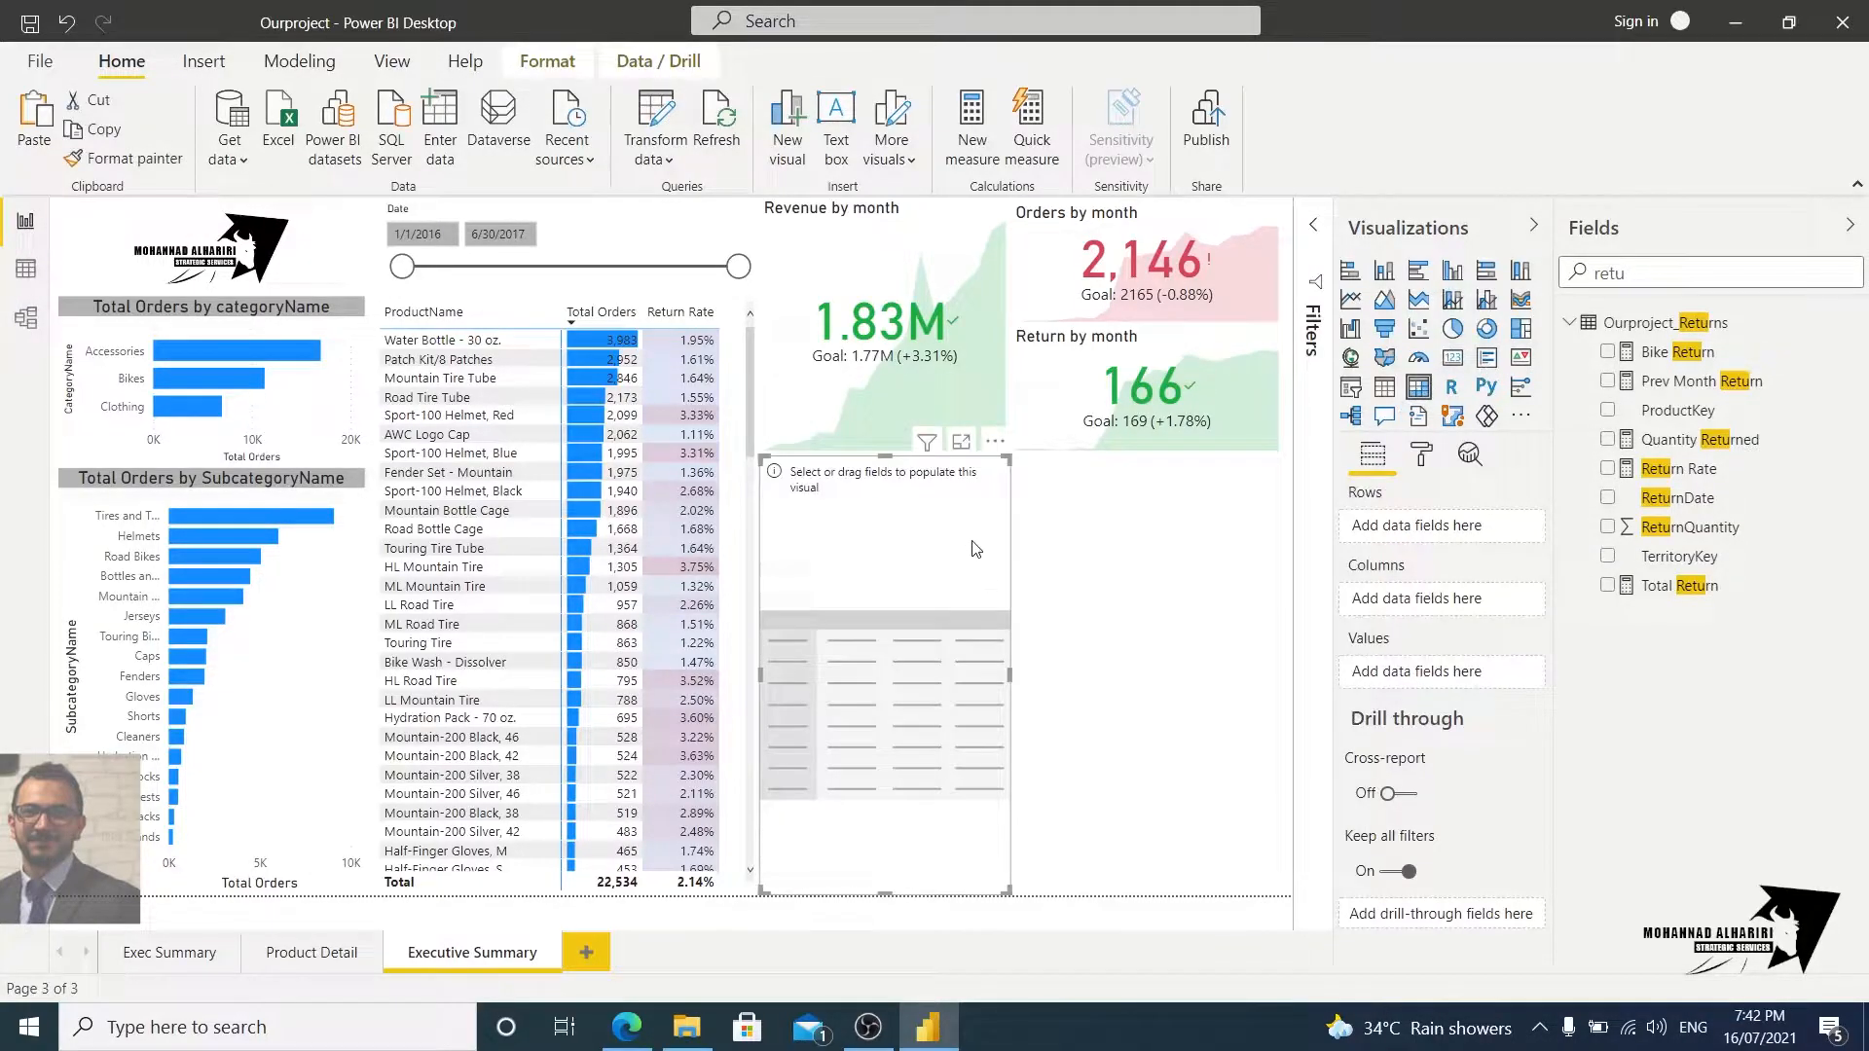
drag(1008, 674, 1198, 676)
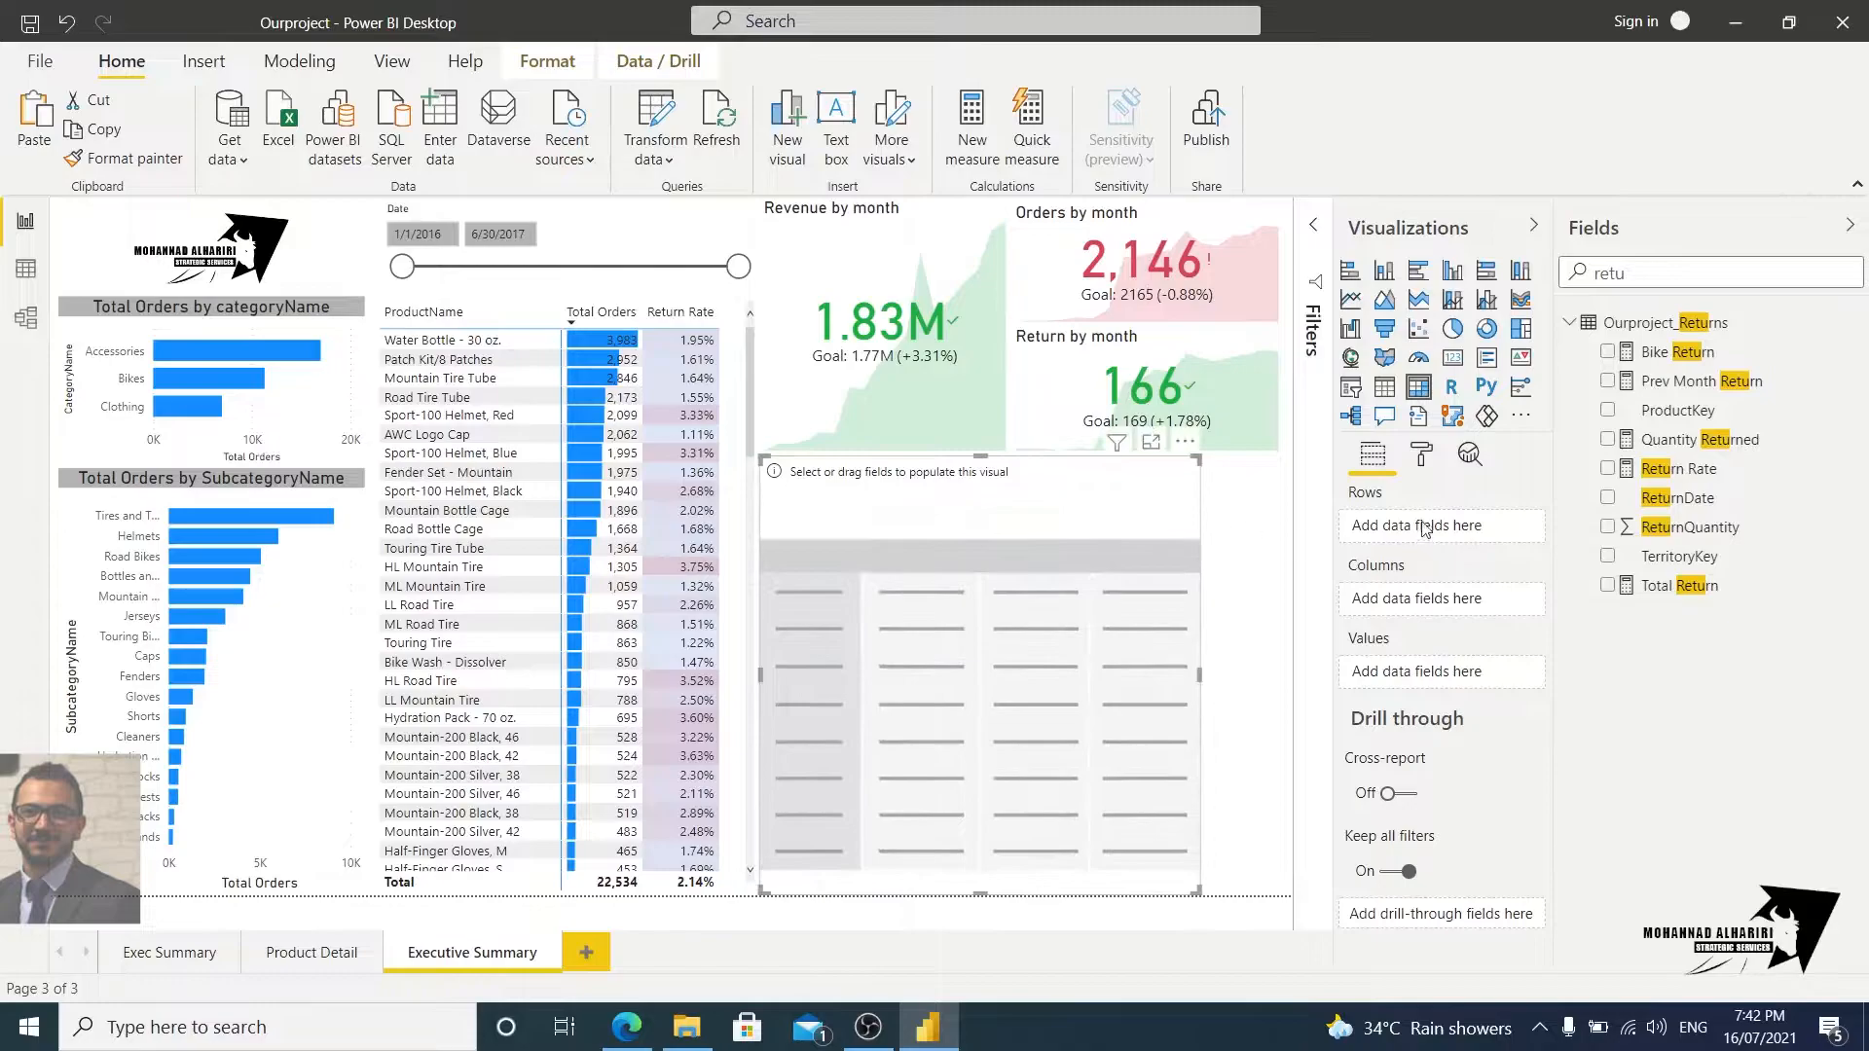
drag(1652, 269, 1521, 278)
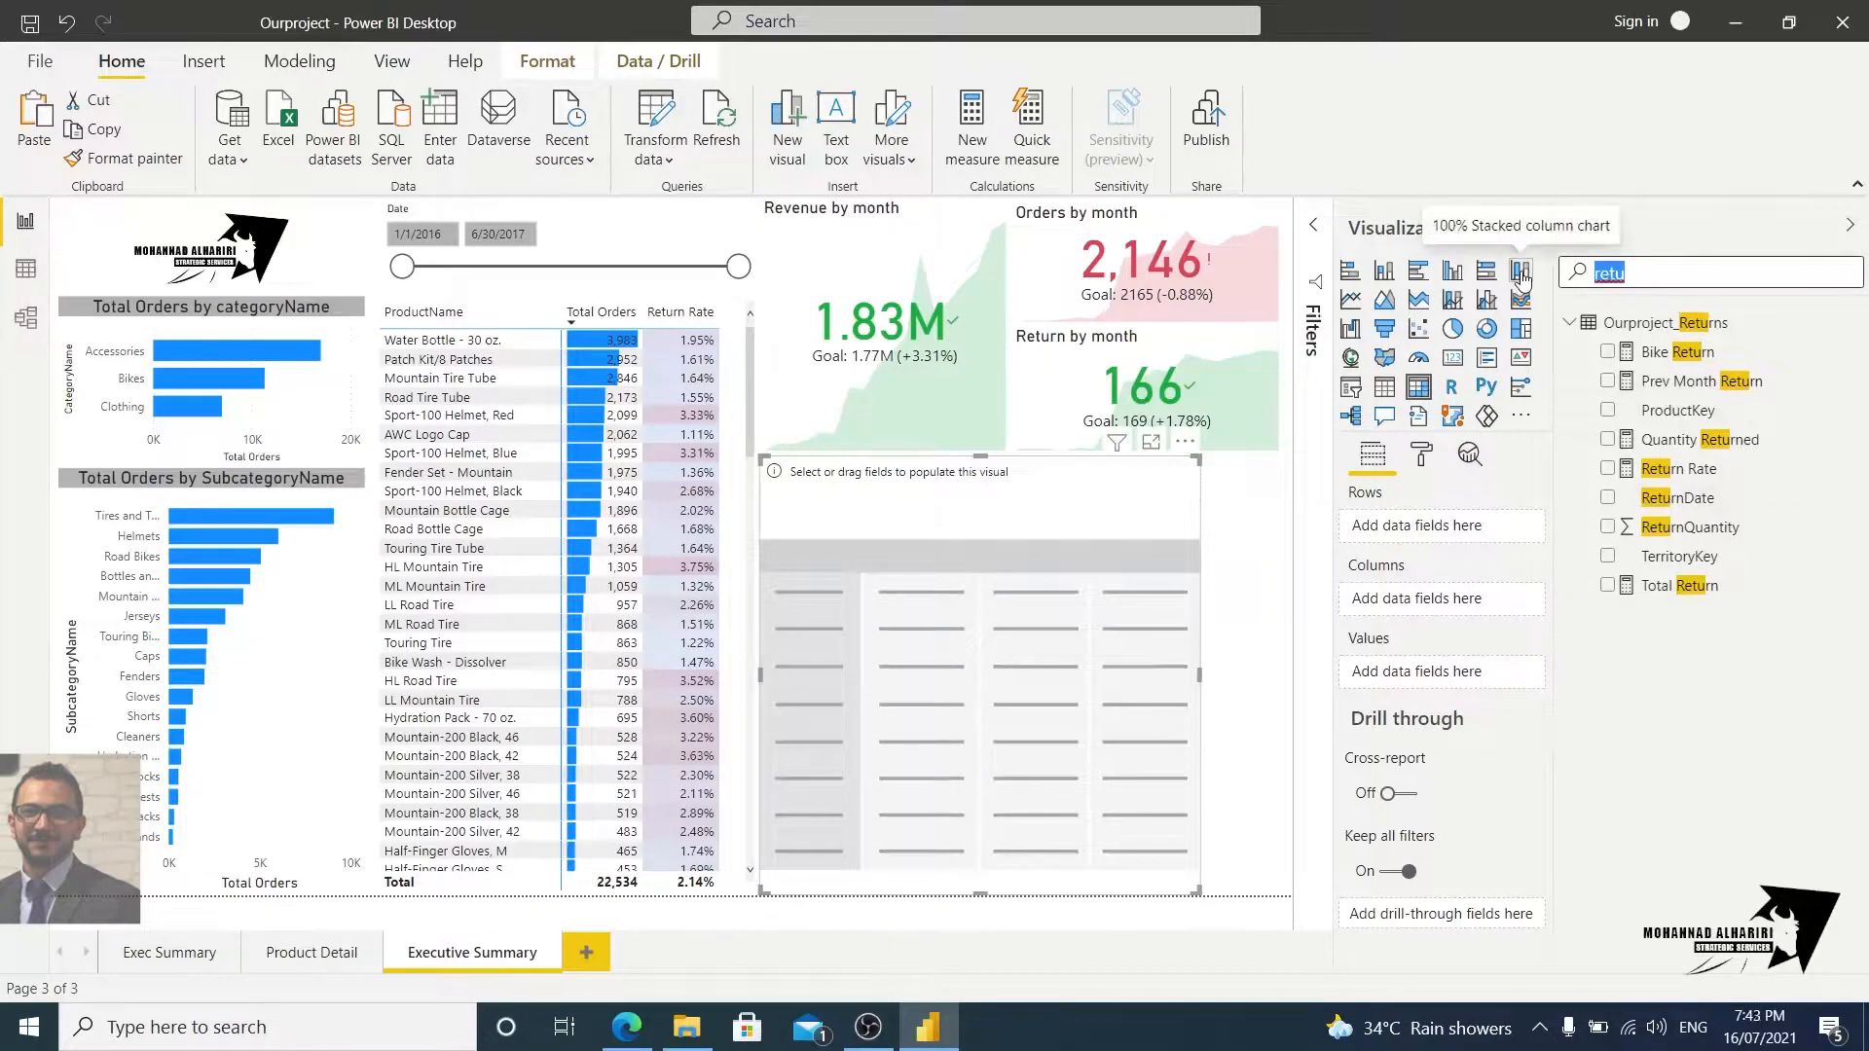
text(revenu)
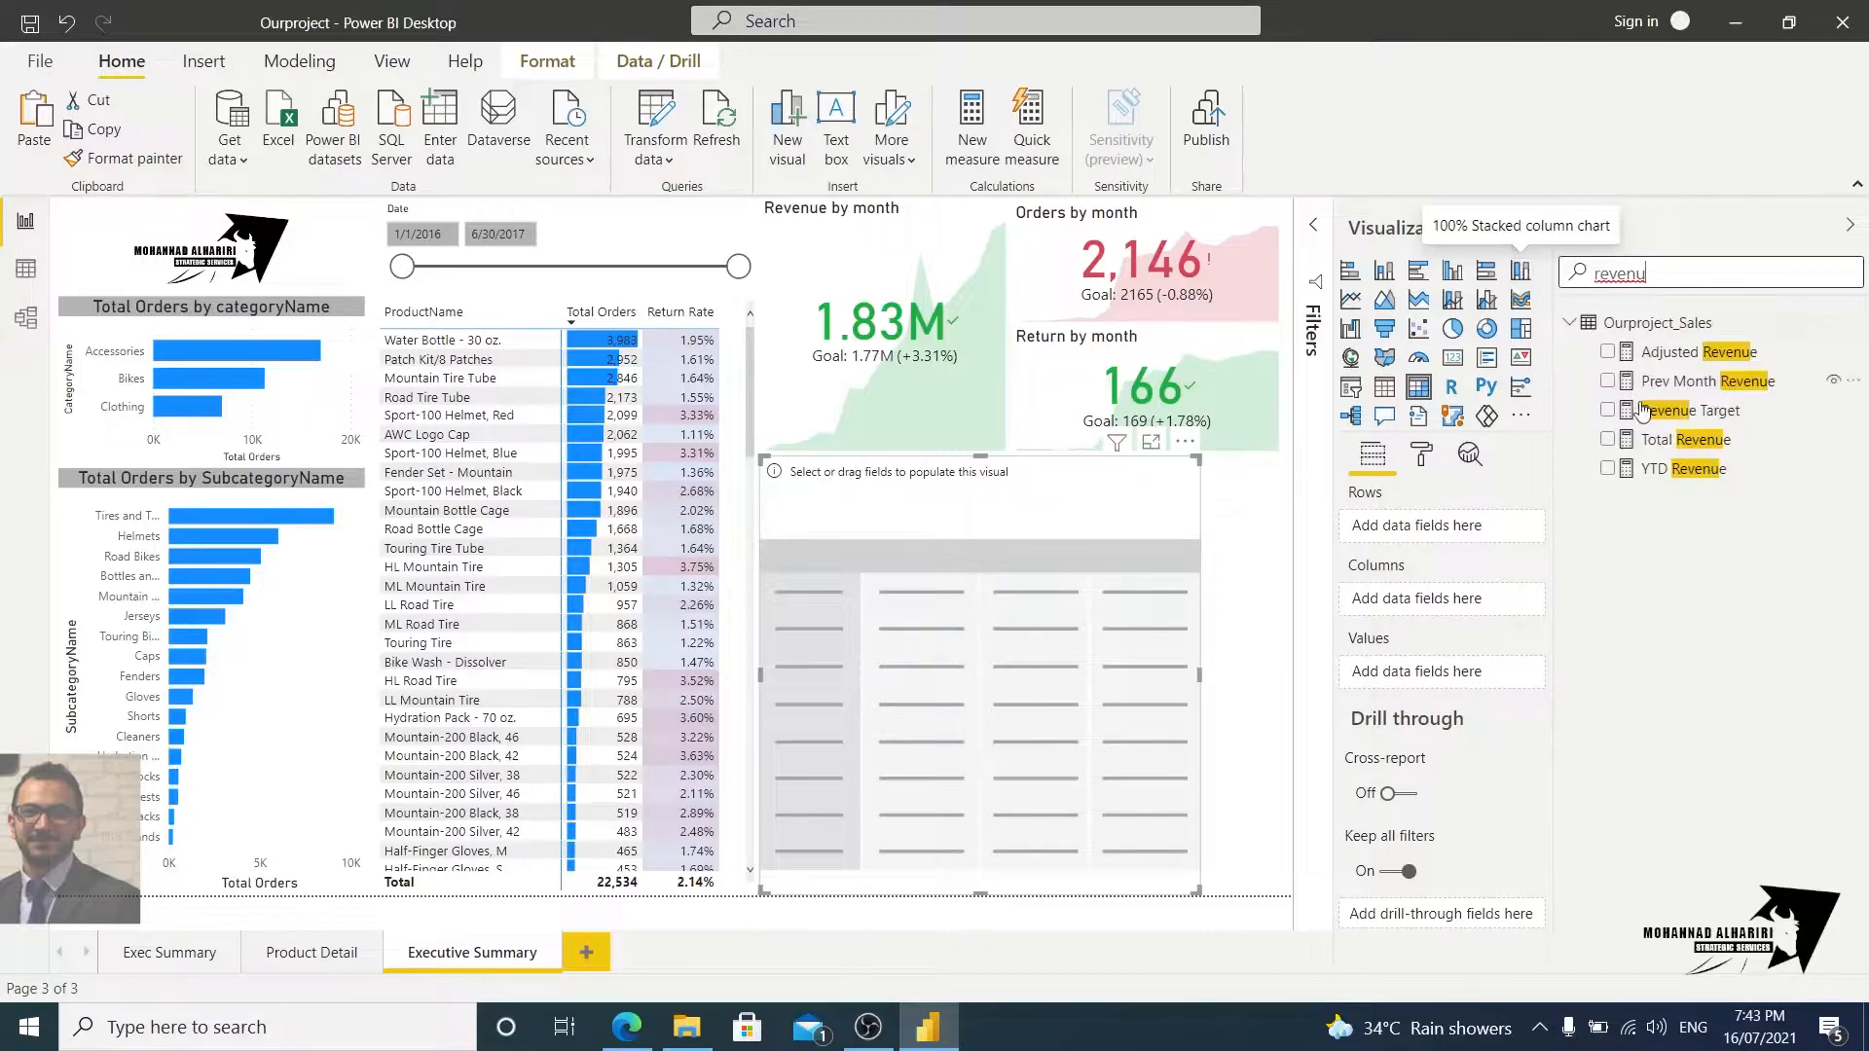
drag(1689, 440, 1419, 672)
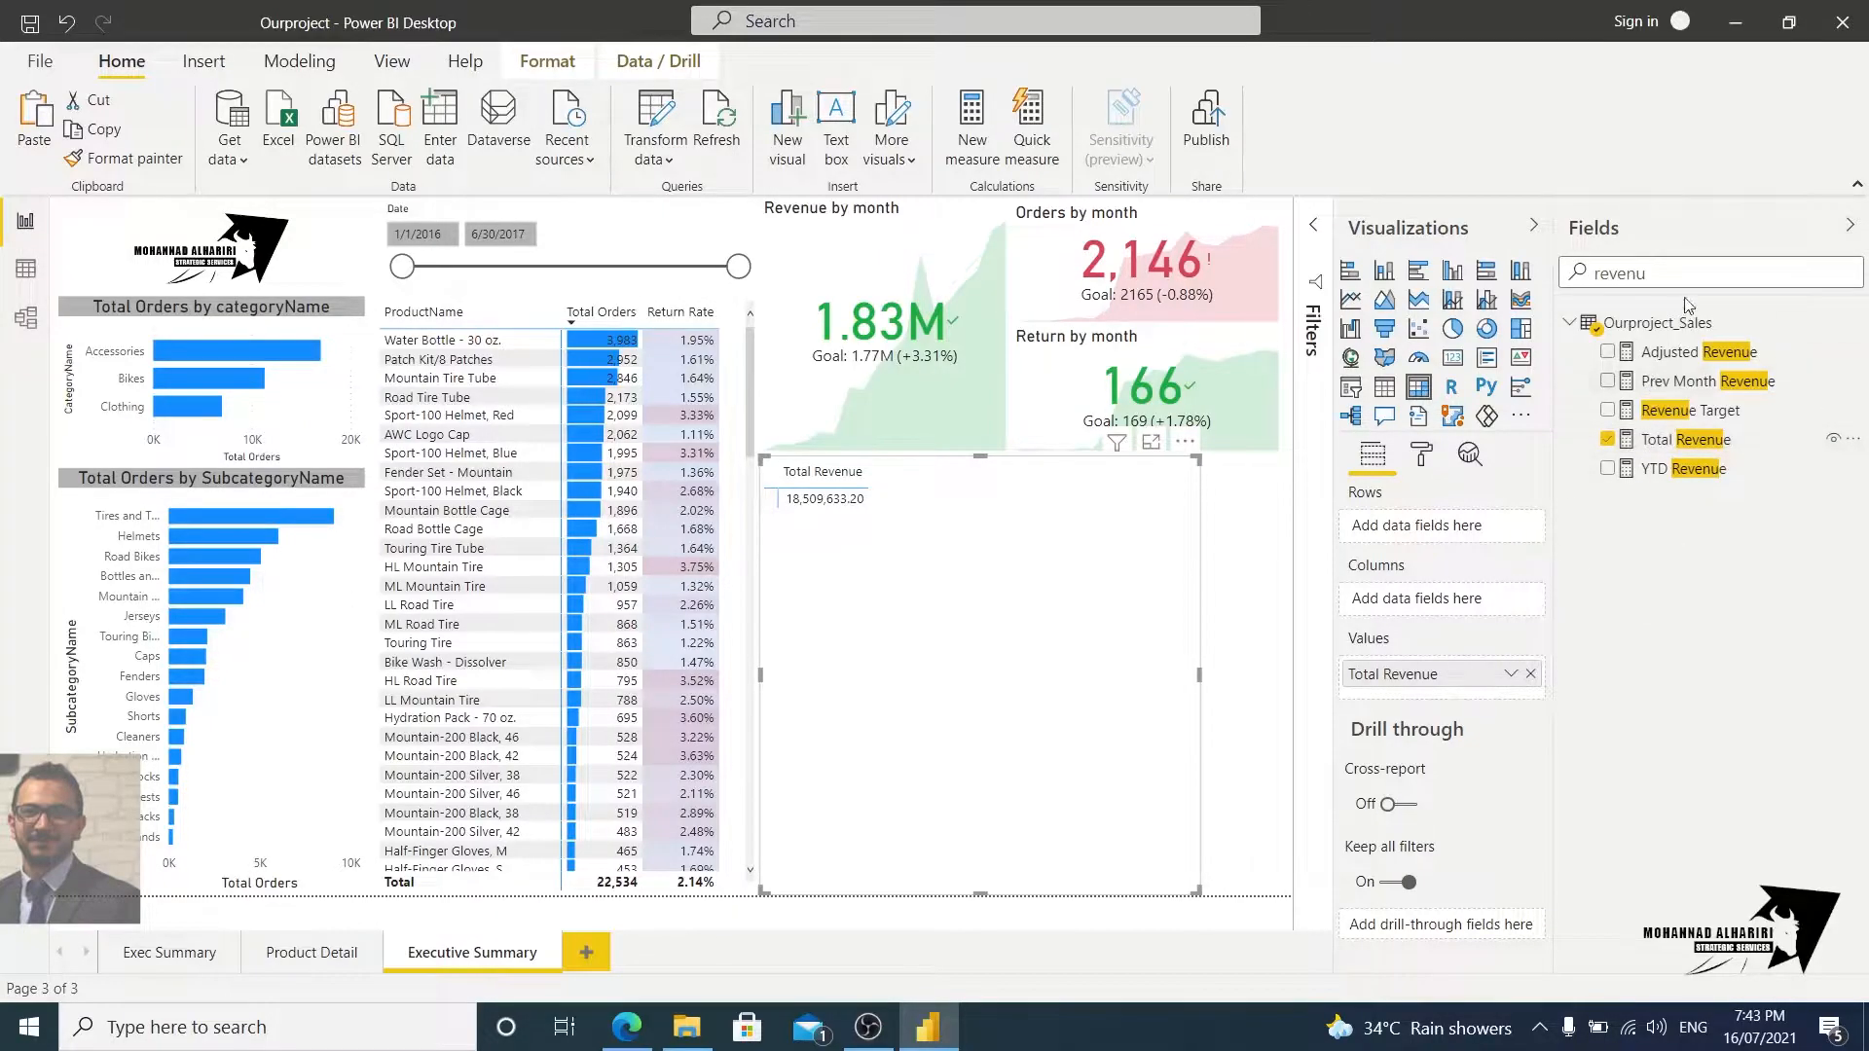
Step: Add the Start of Month date hierarchy from the calendar lookup table to the matrix columns
double_click(1703, 273)
text(st)
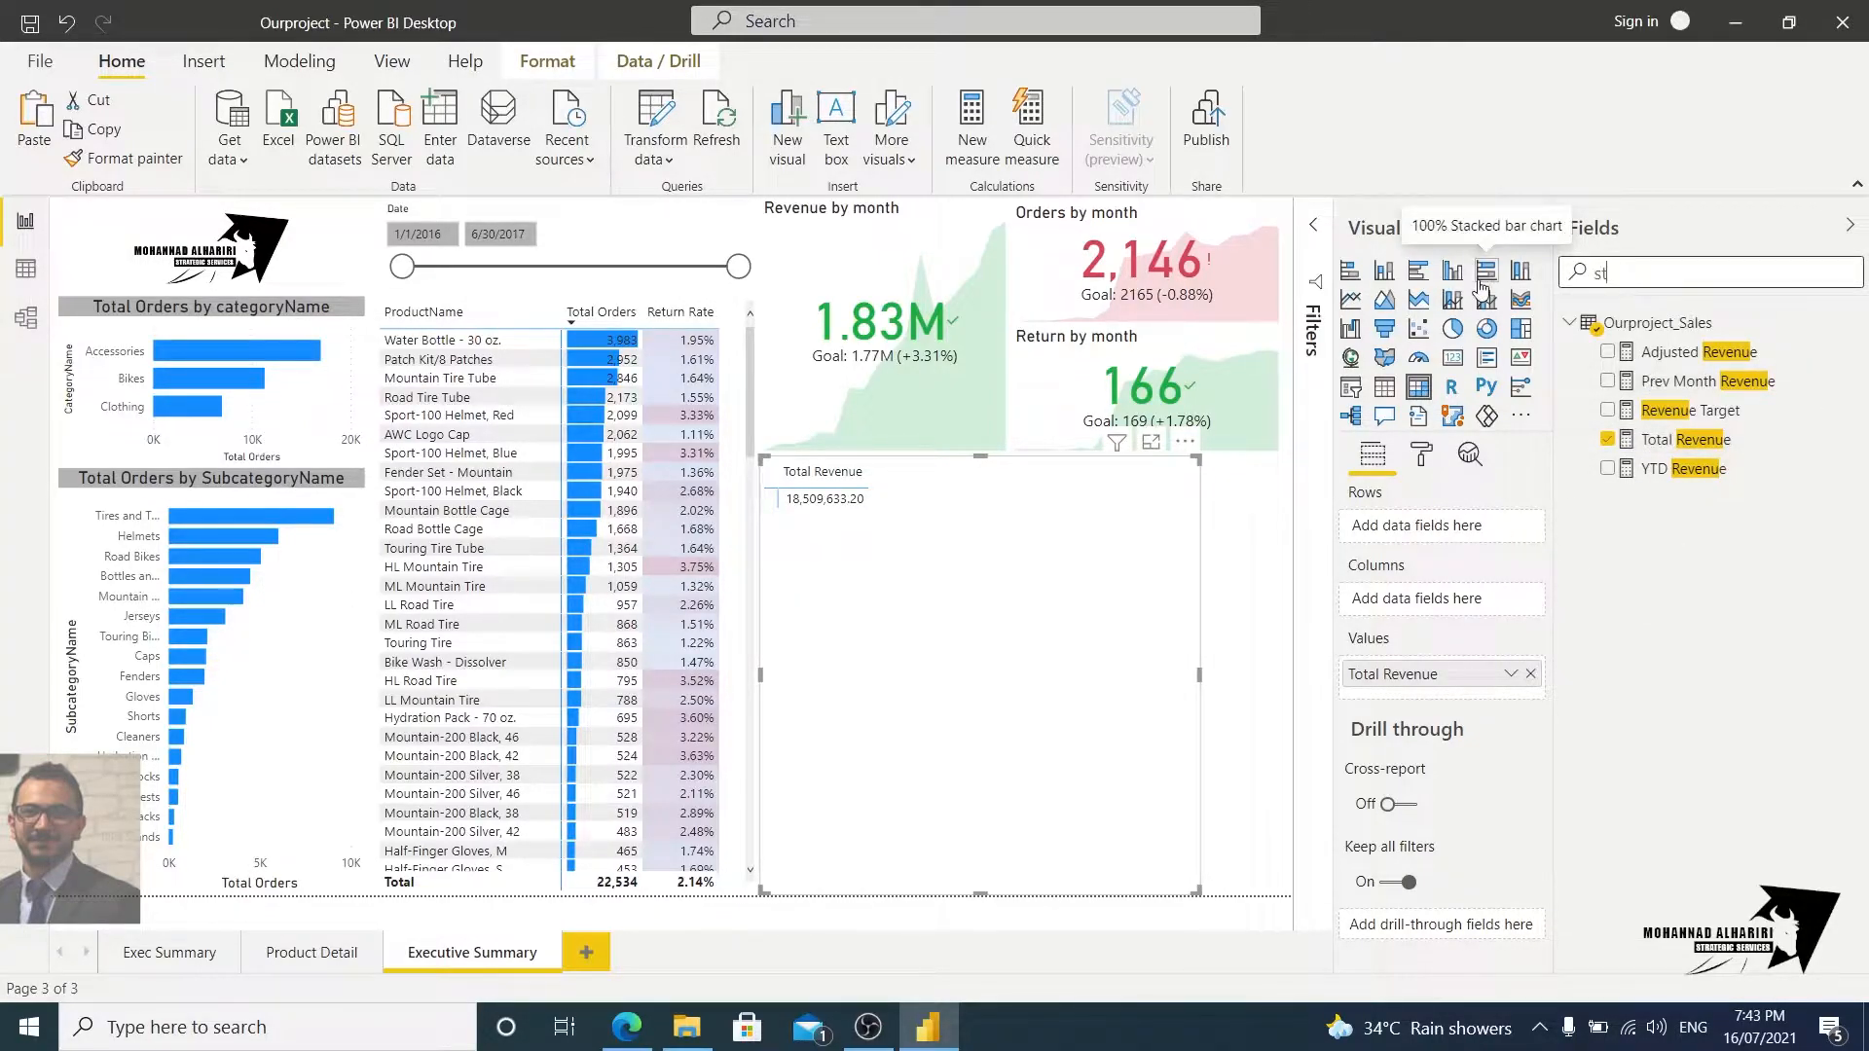
text(art)
drag(1707, 357, 1432, 598)
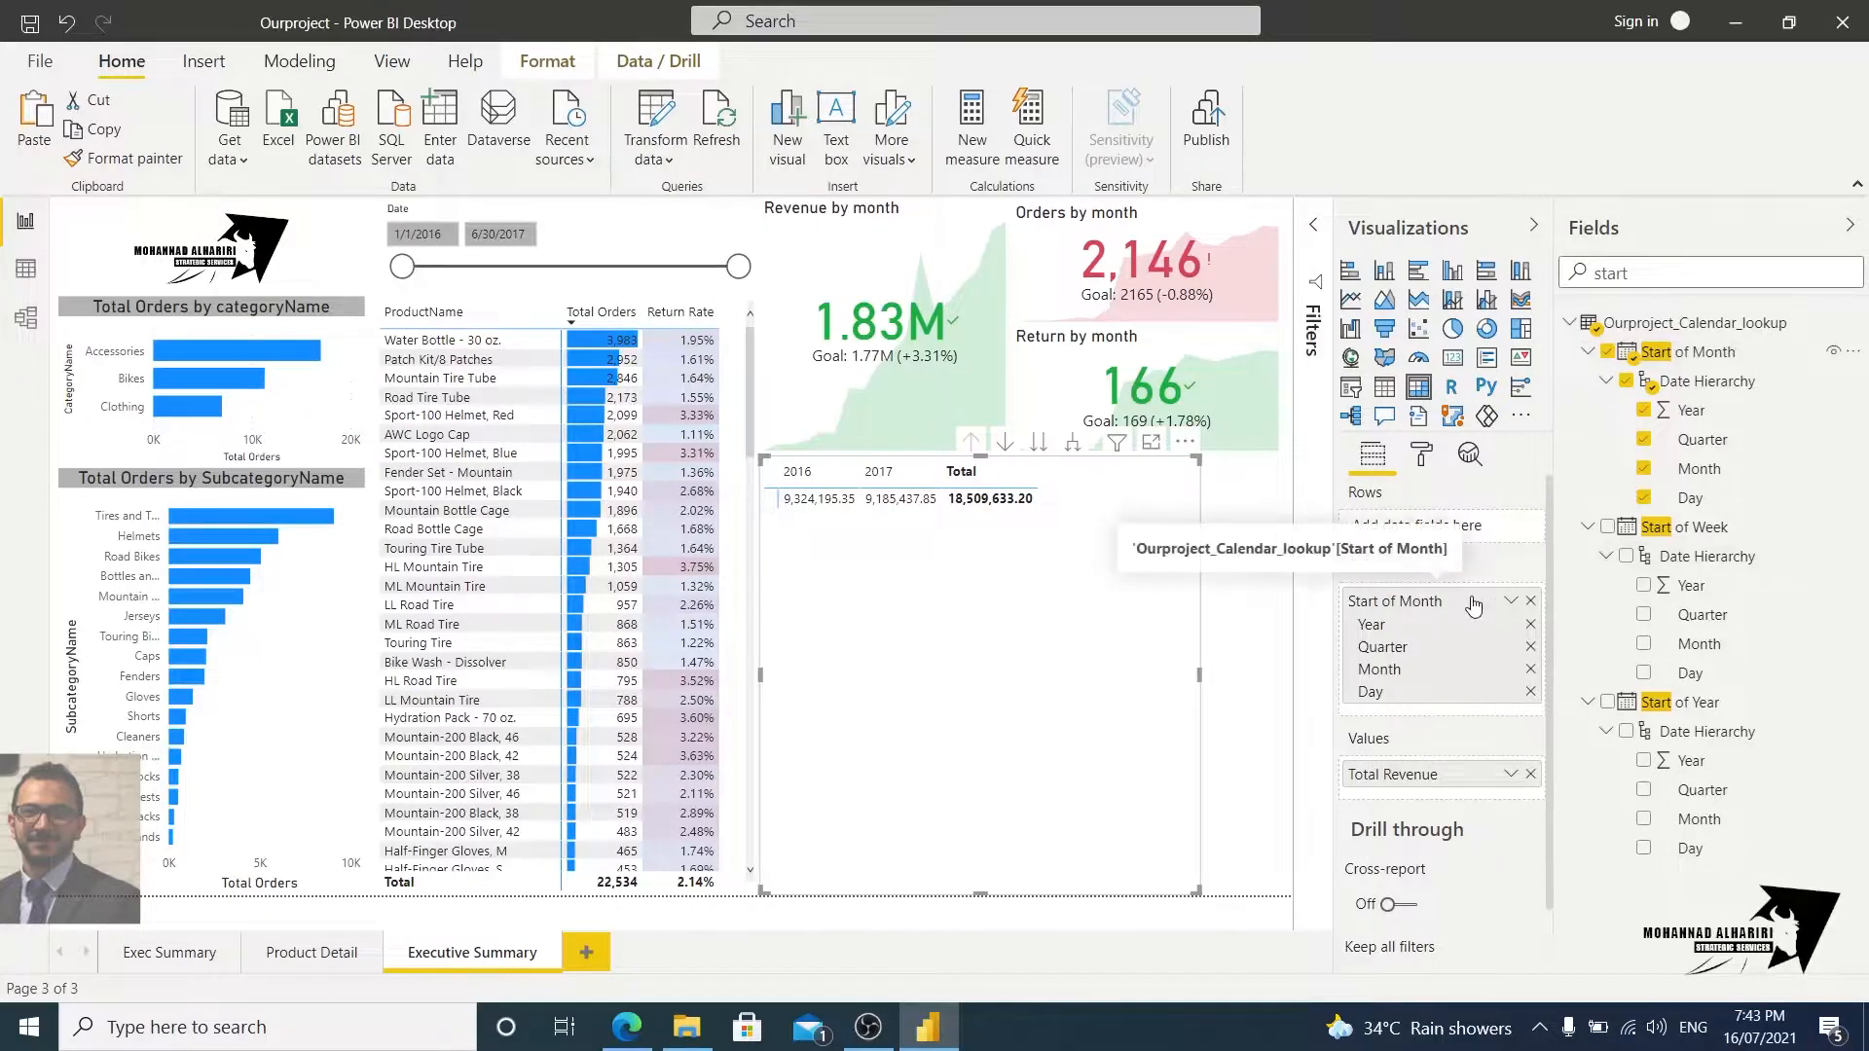
Step: Add Total Profit to the matrix values and move the Start of Month hierarchy from the columns to the rows
double_click(1611, 273)
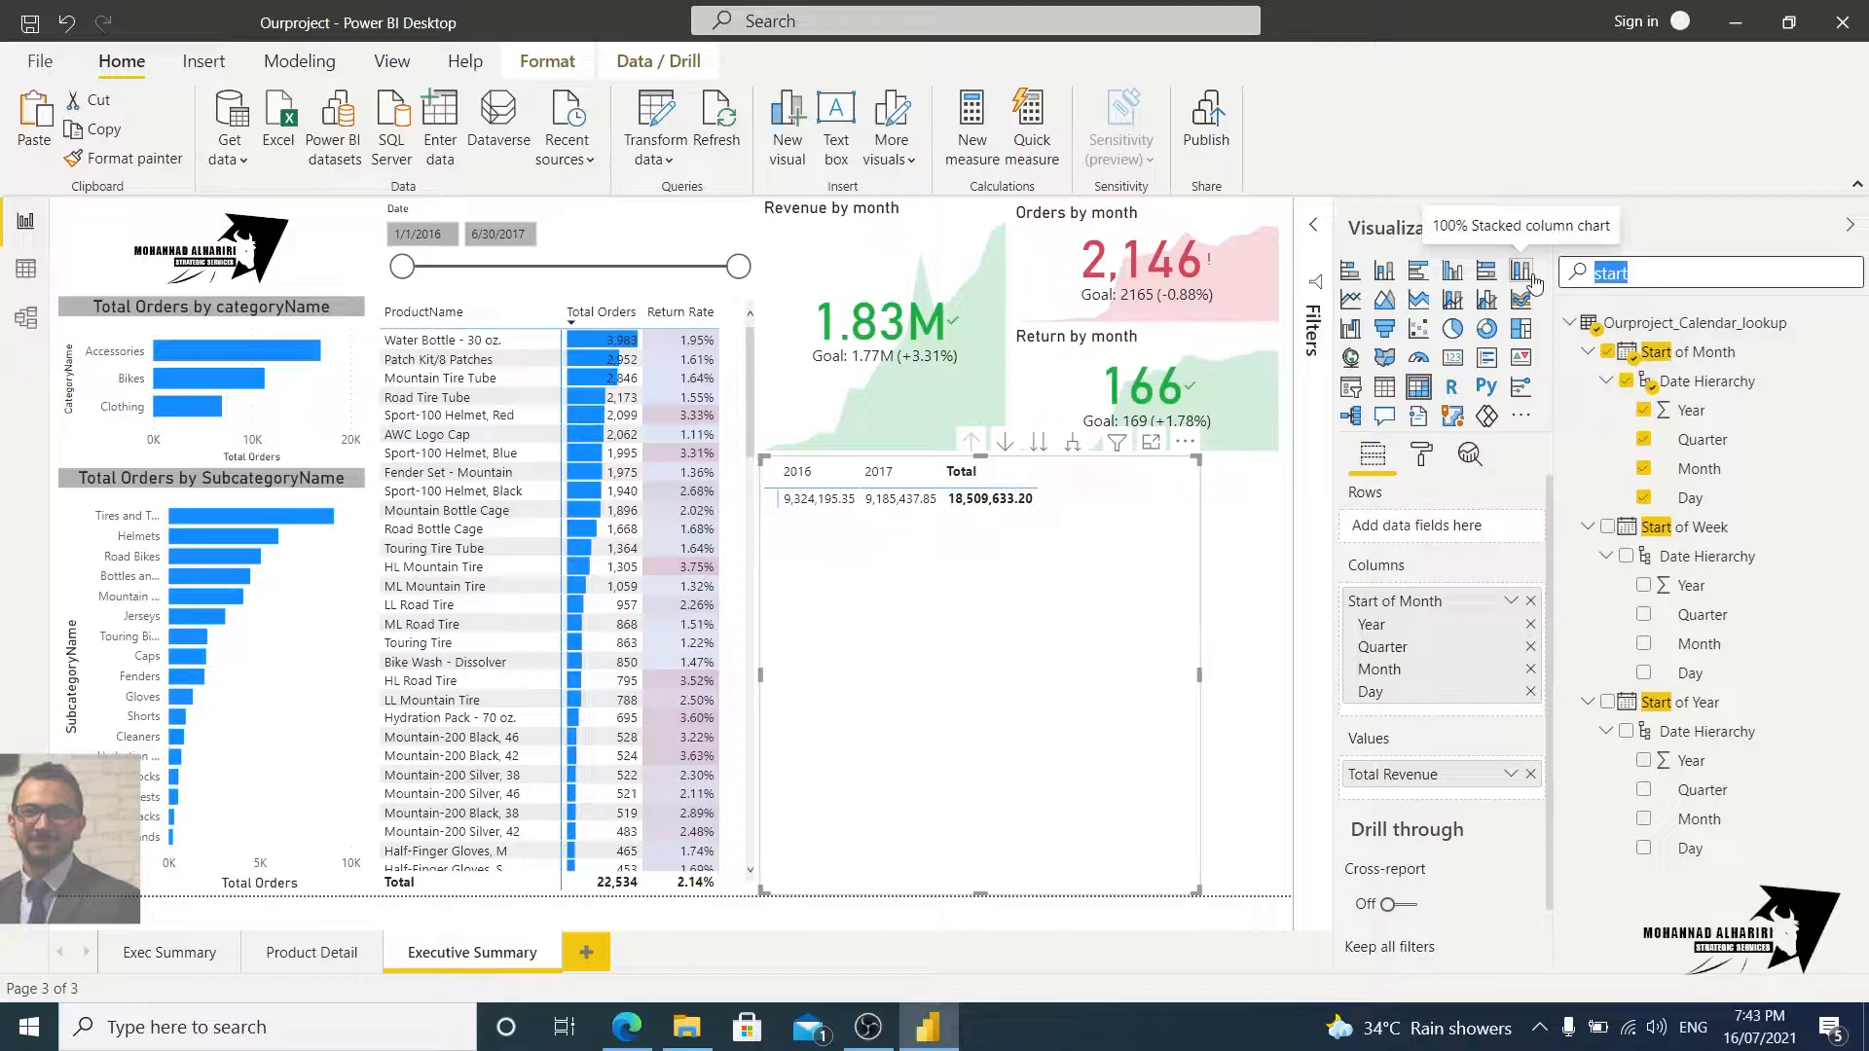
text(total)
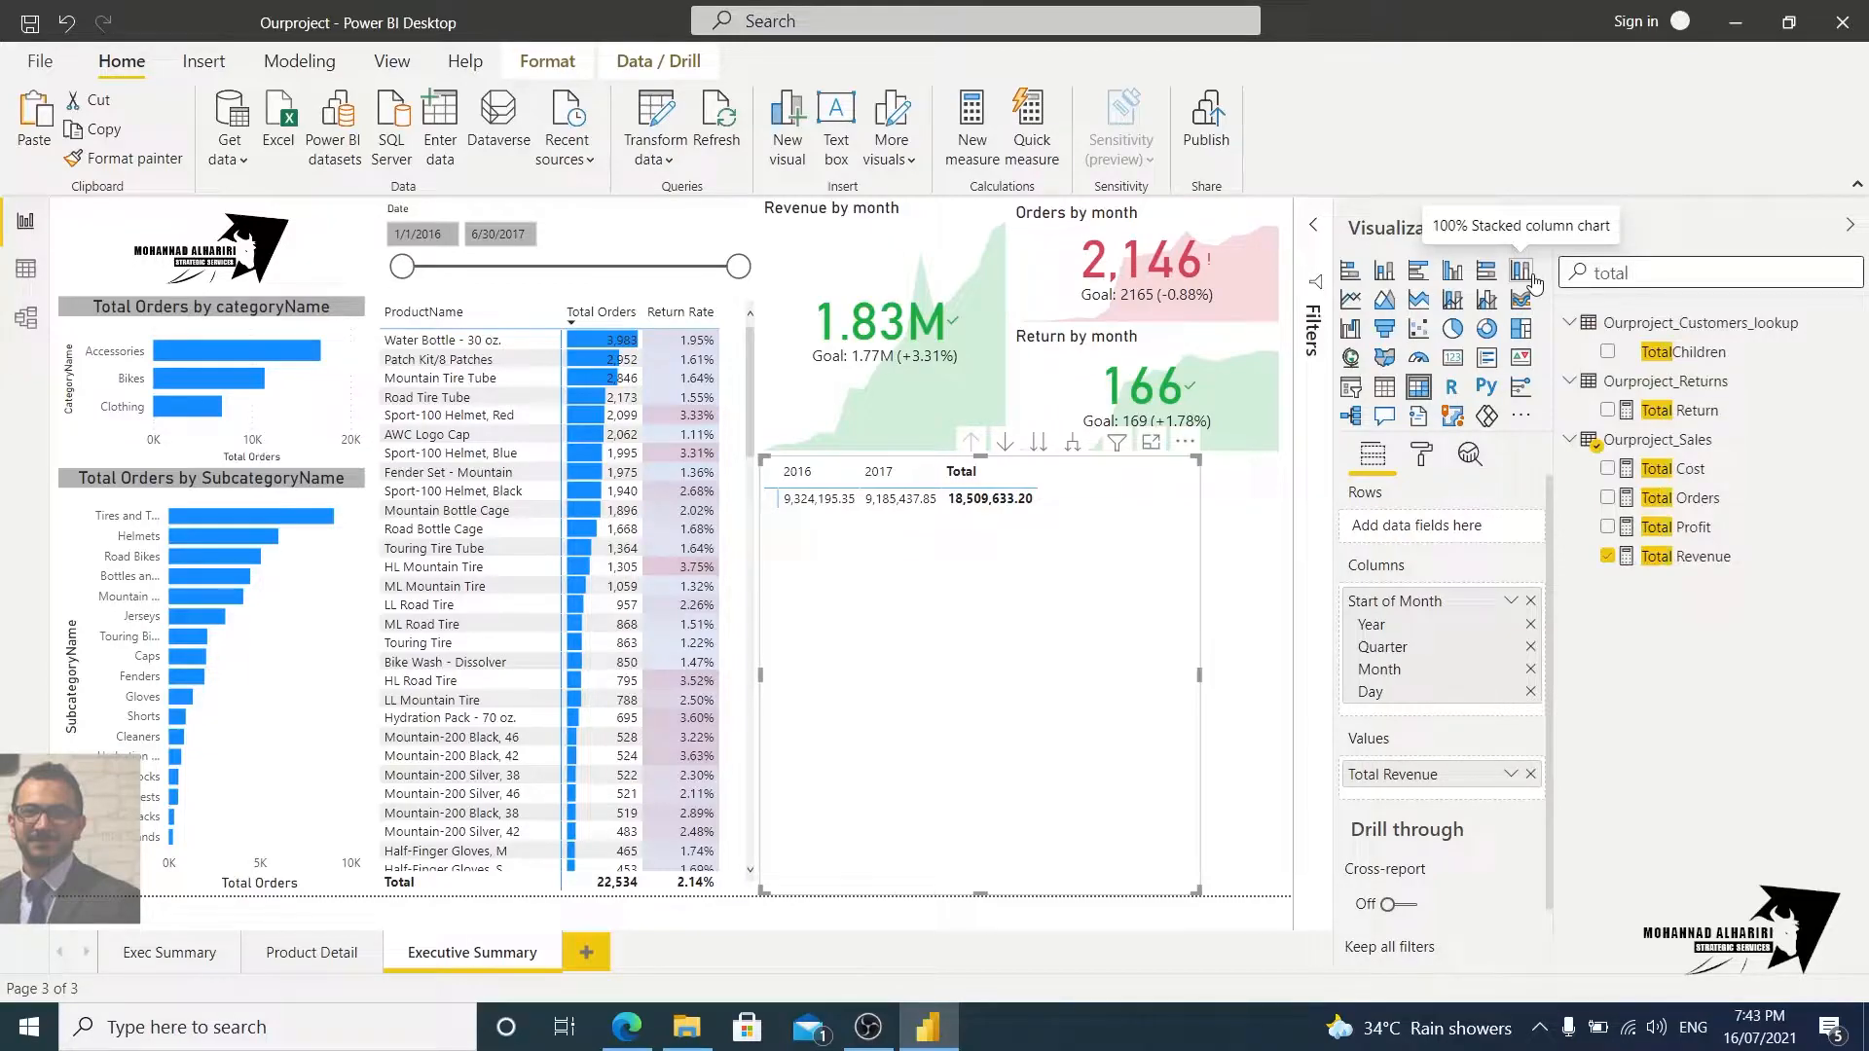
drag(1679, 527, 1441, 800)
drag(1409, 599, 1419, 528)
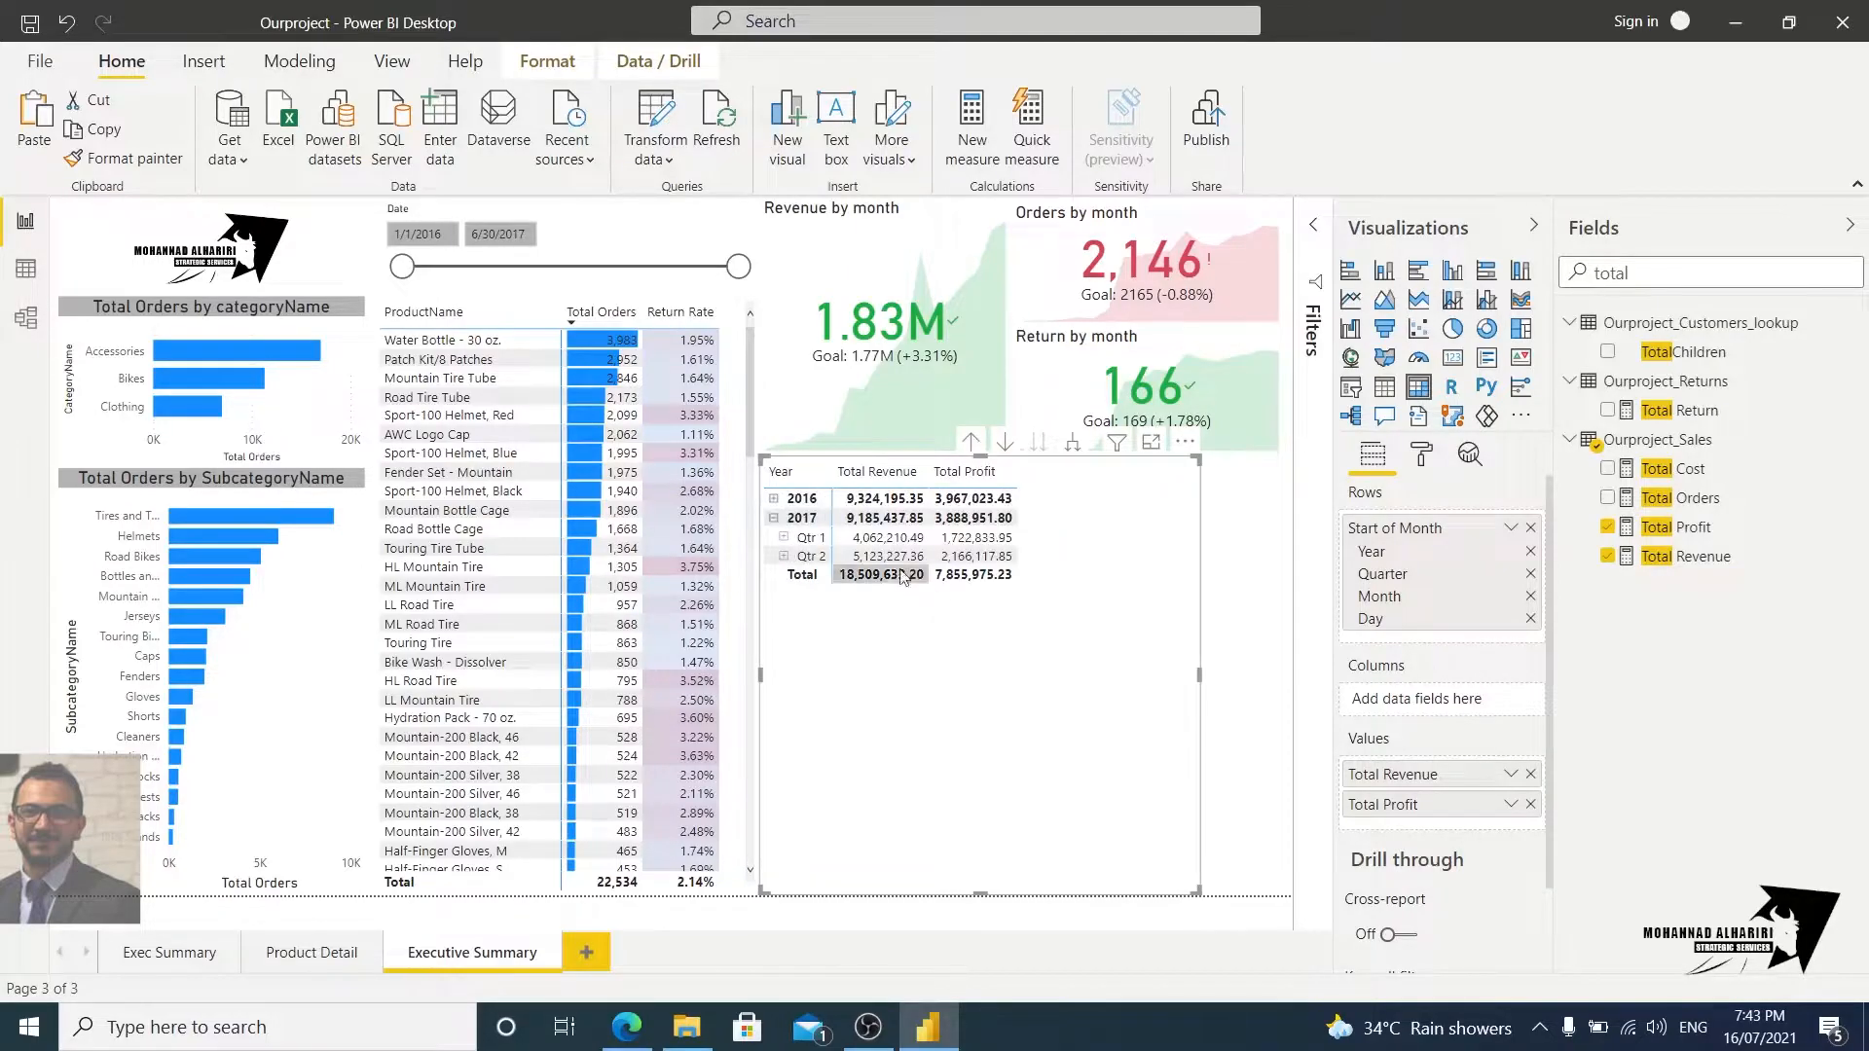
Step: Roll the matrix up to the year level and shrink its frame in both width and height
click(1004, 442)
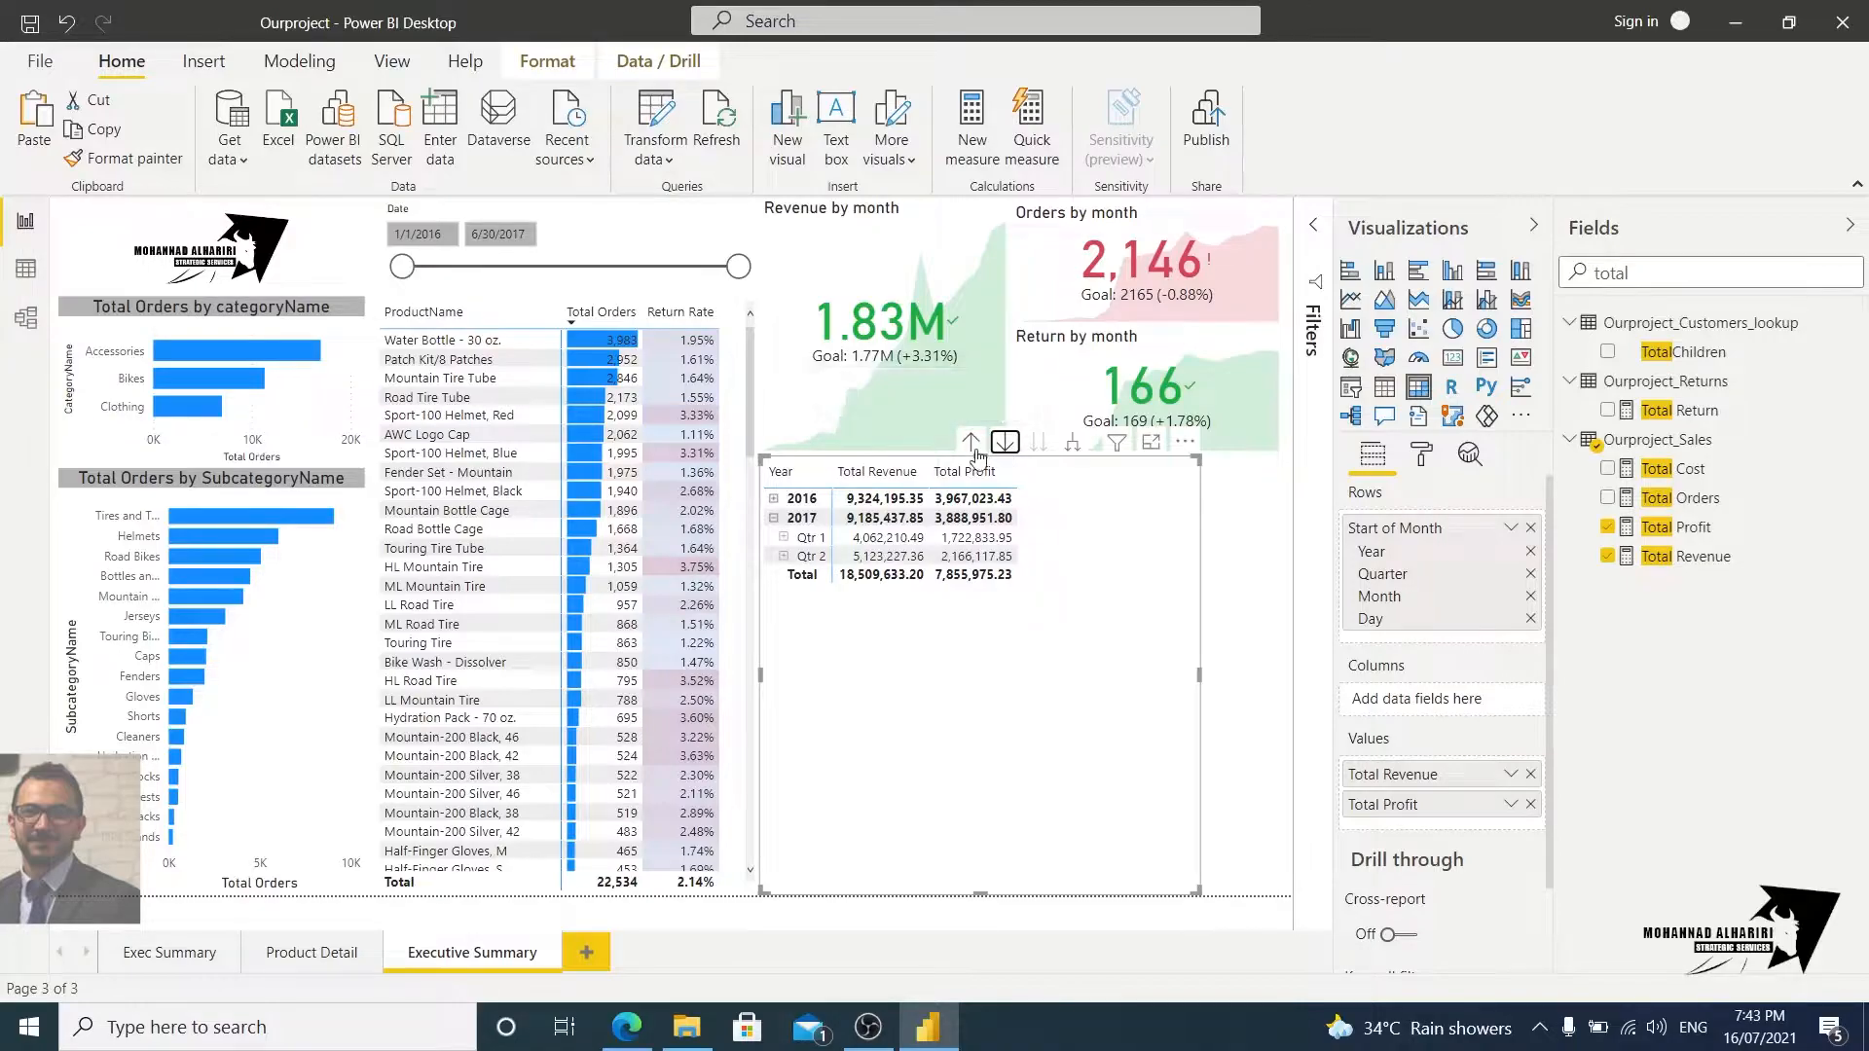
click(973, 446)
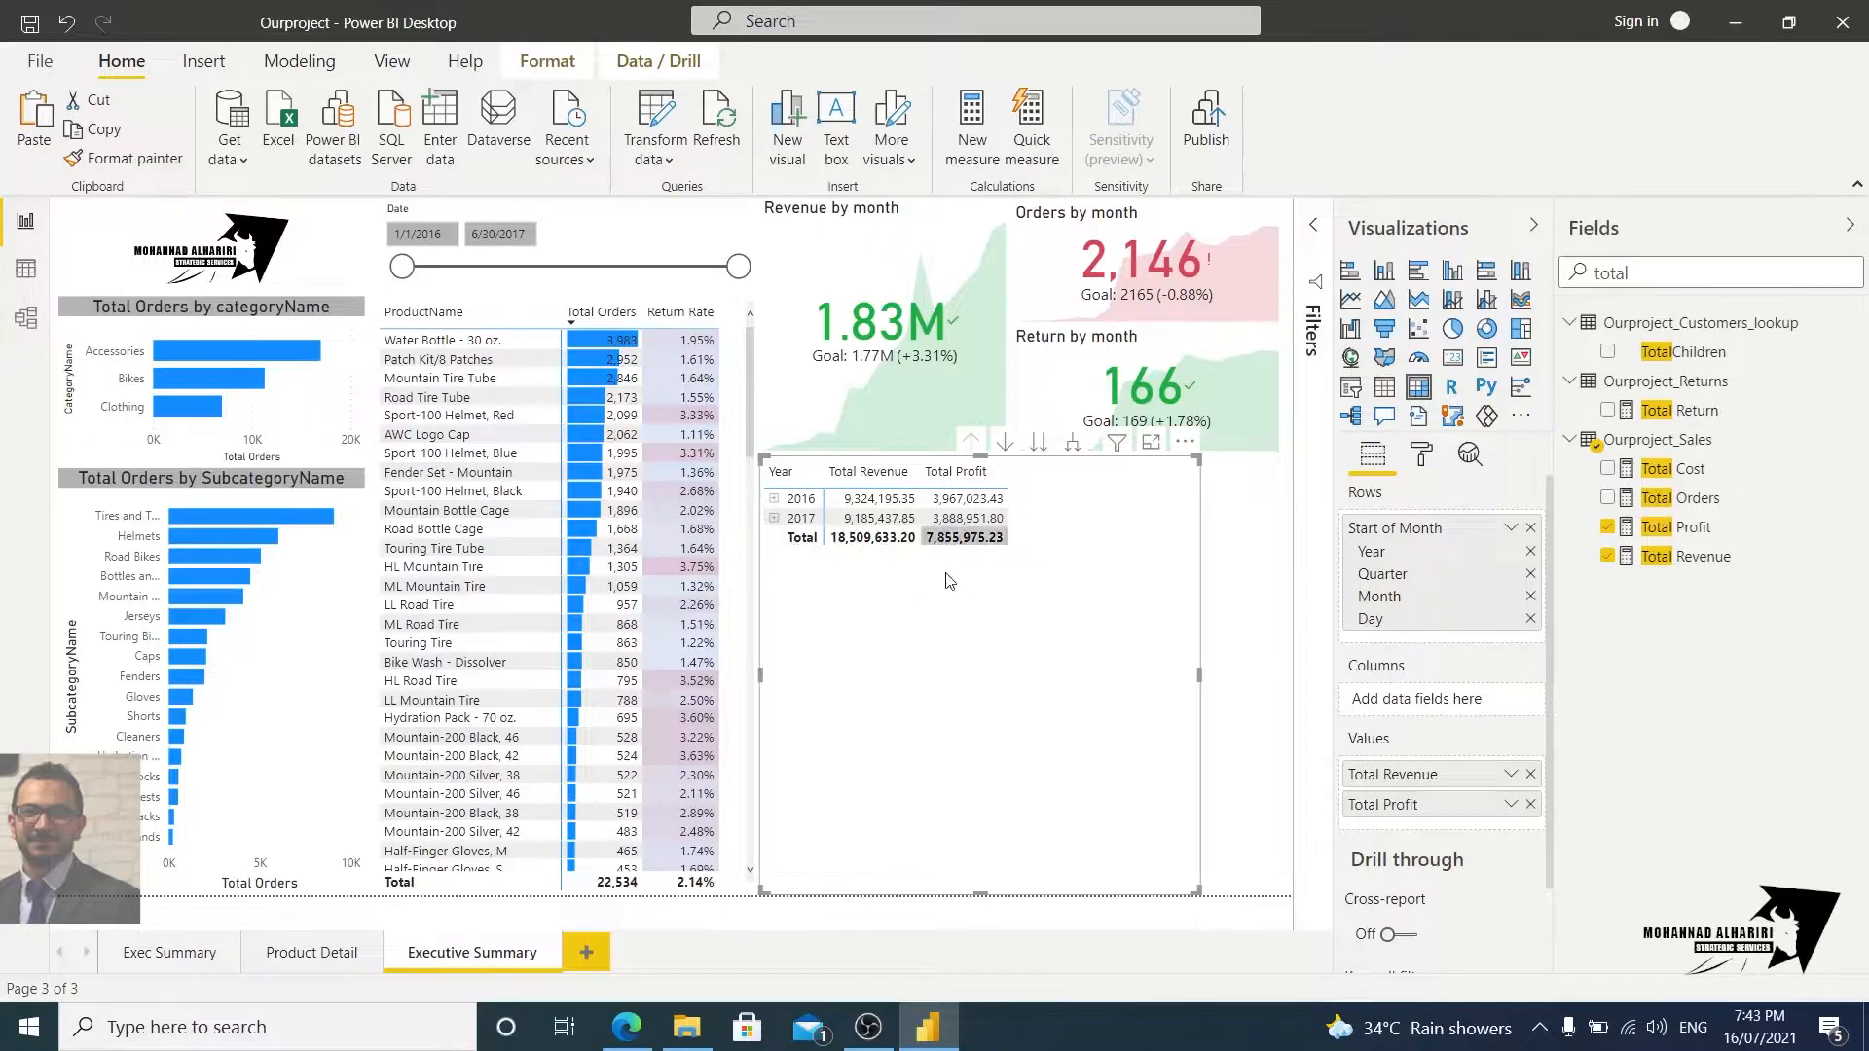
drag(1198, 890, 1067, 710)
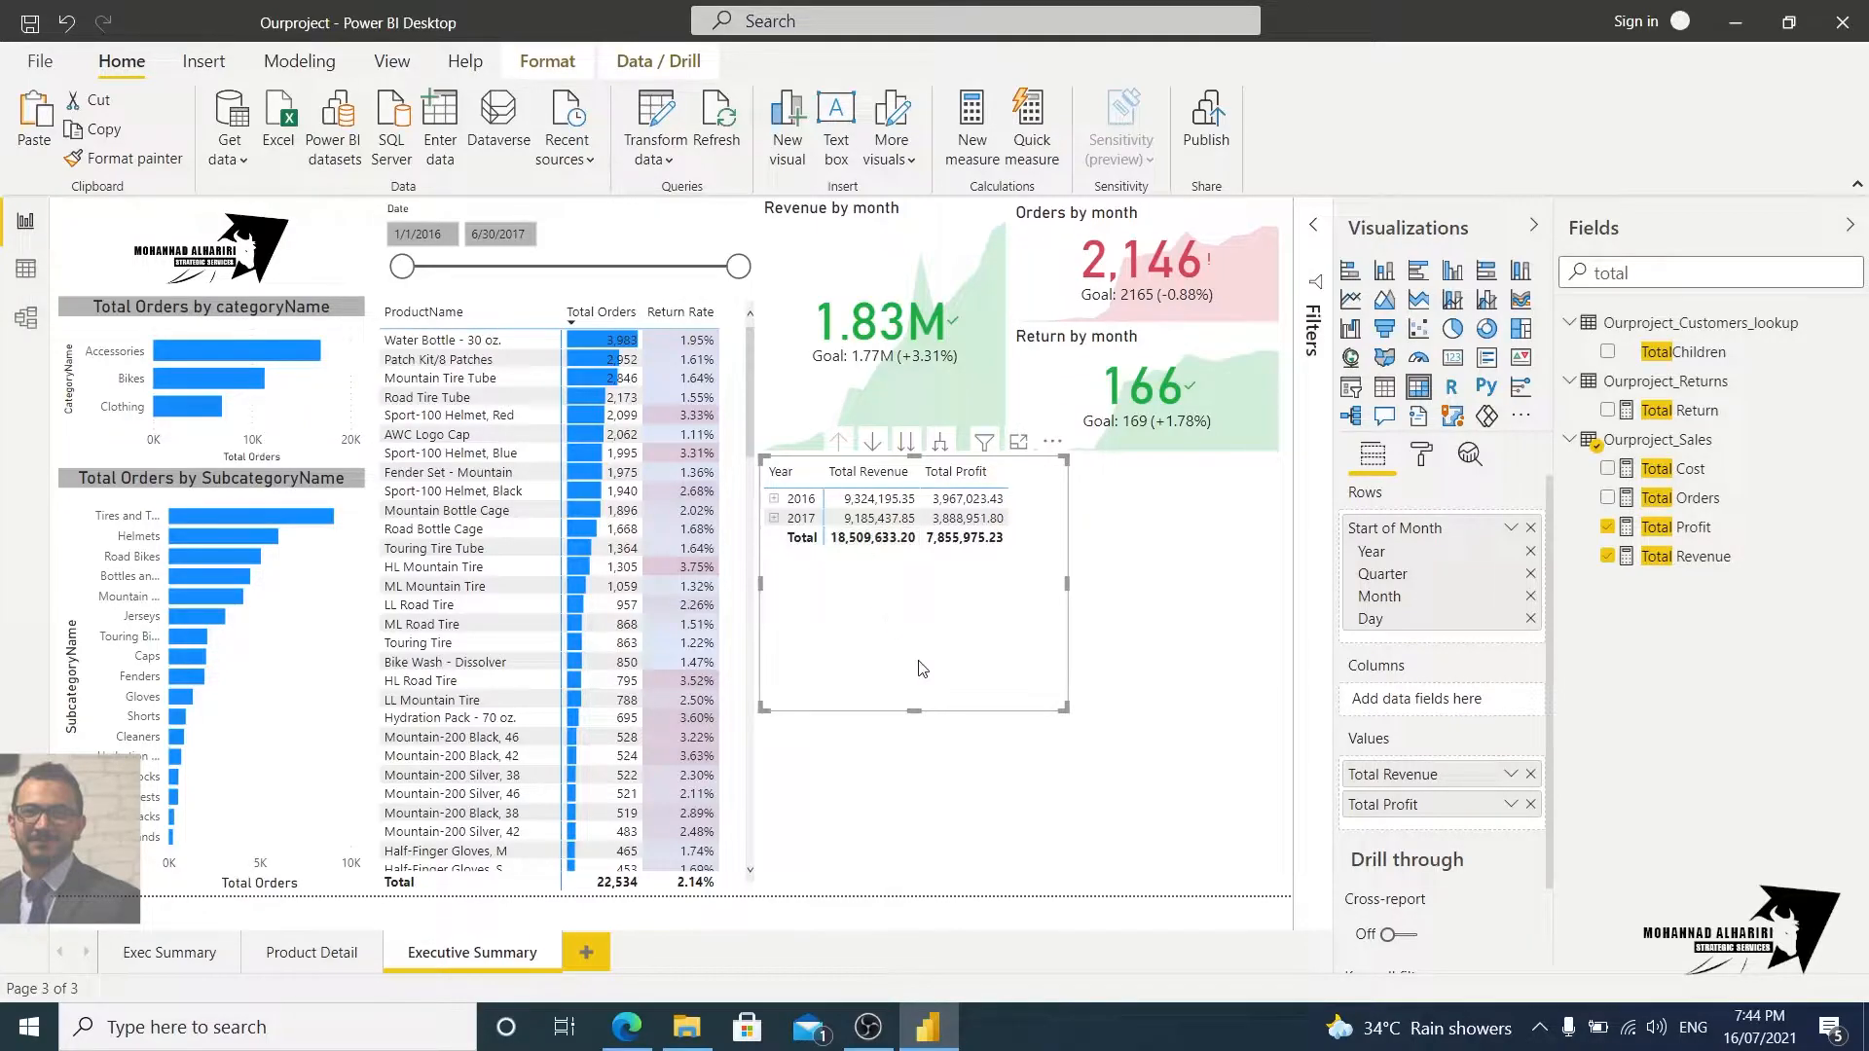
Step: Remove the Start of Month hierarchy from the matrix rows and add it back from the calendar lookup table
click(1531, 528)
double_click(1702, 282)
text(starrt)
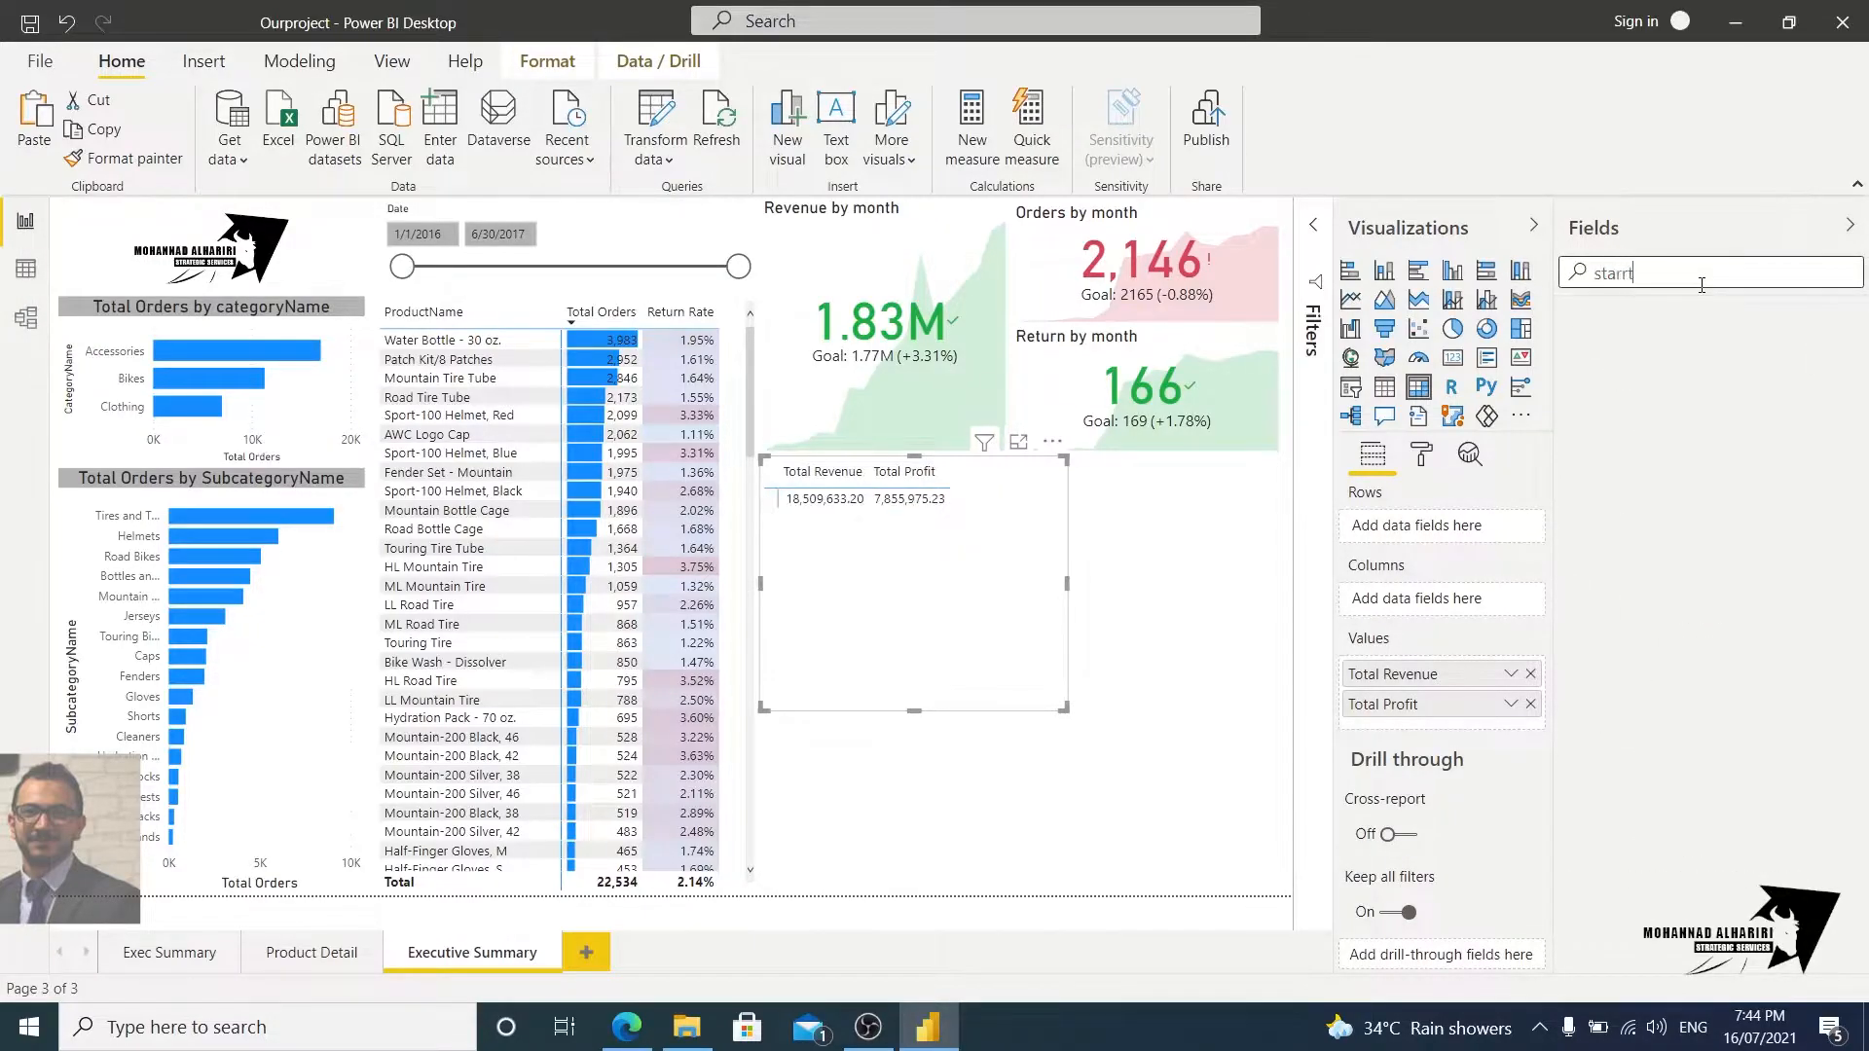
text(rt)
key(BackSpace)
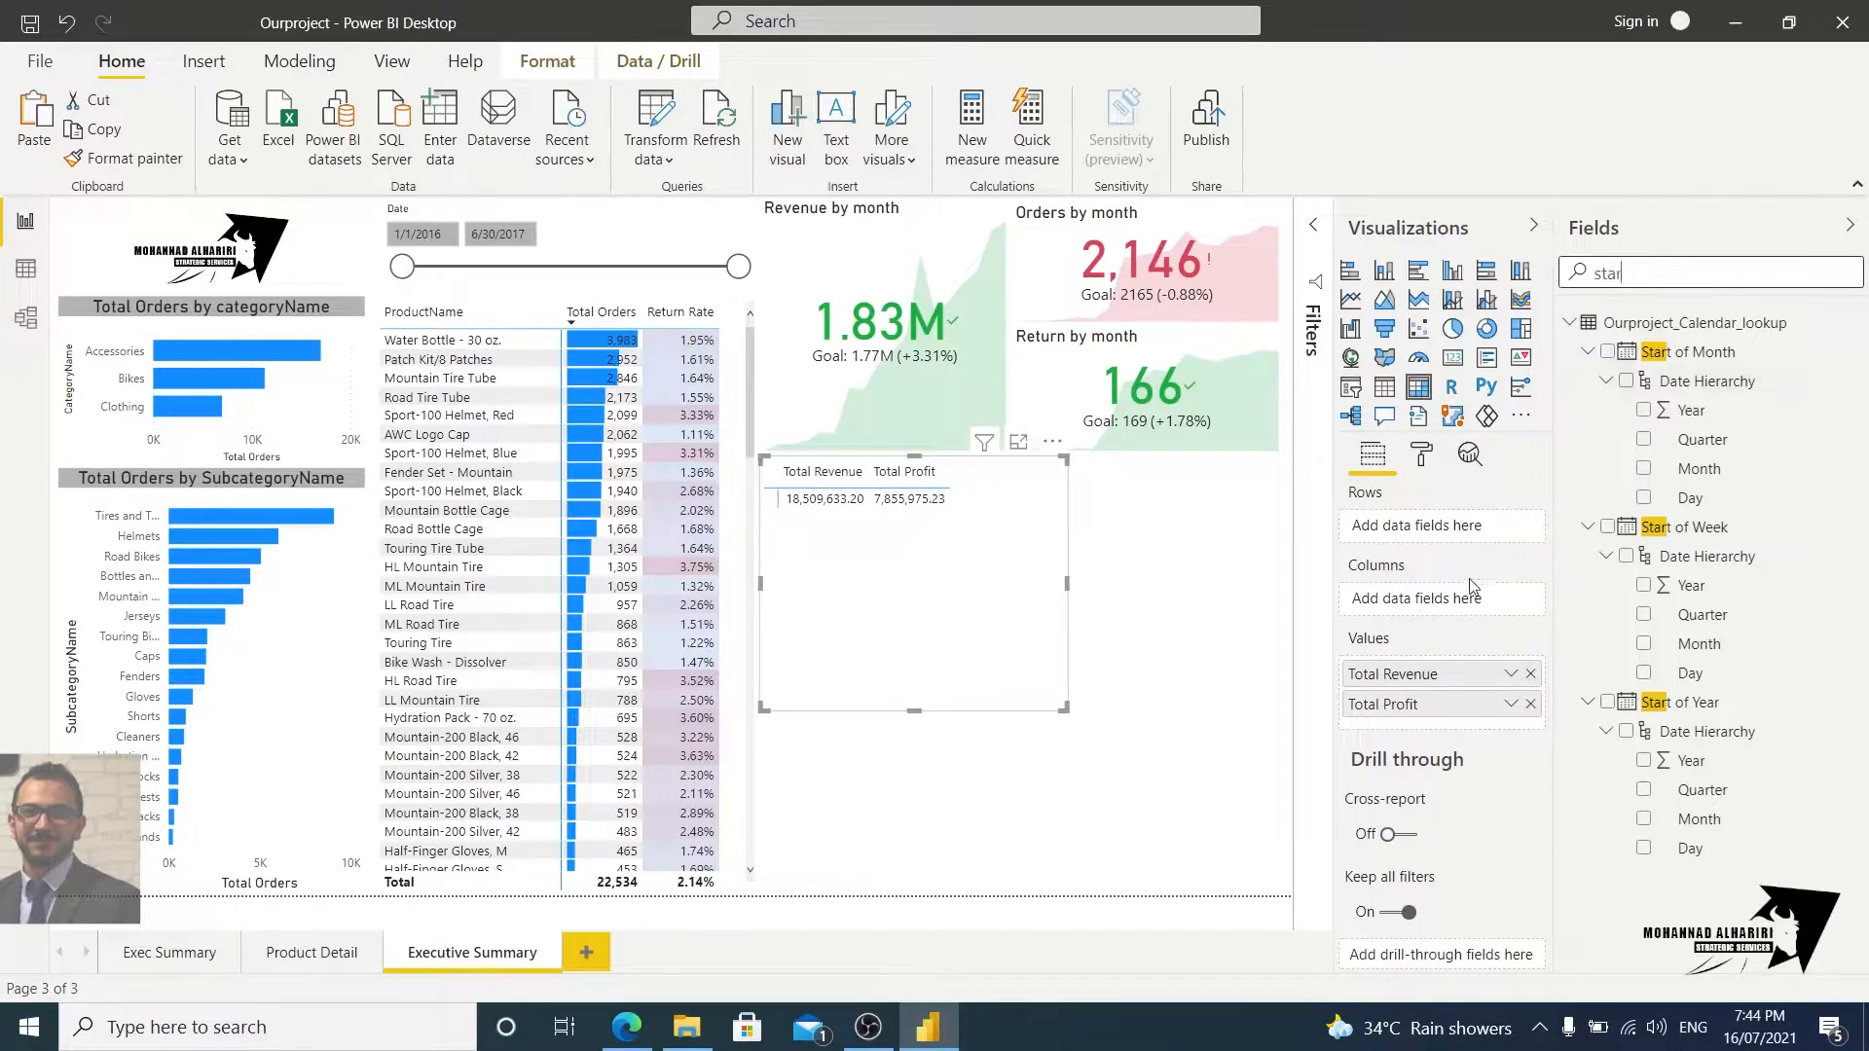
drag(1715, 362, 1437, 529)
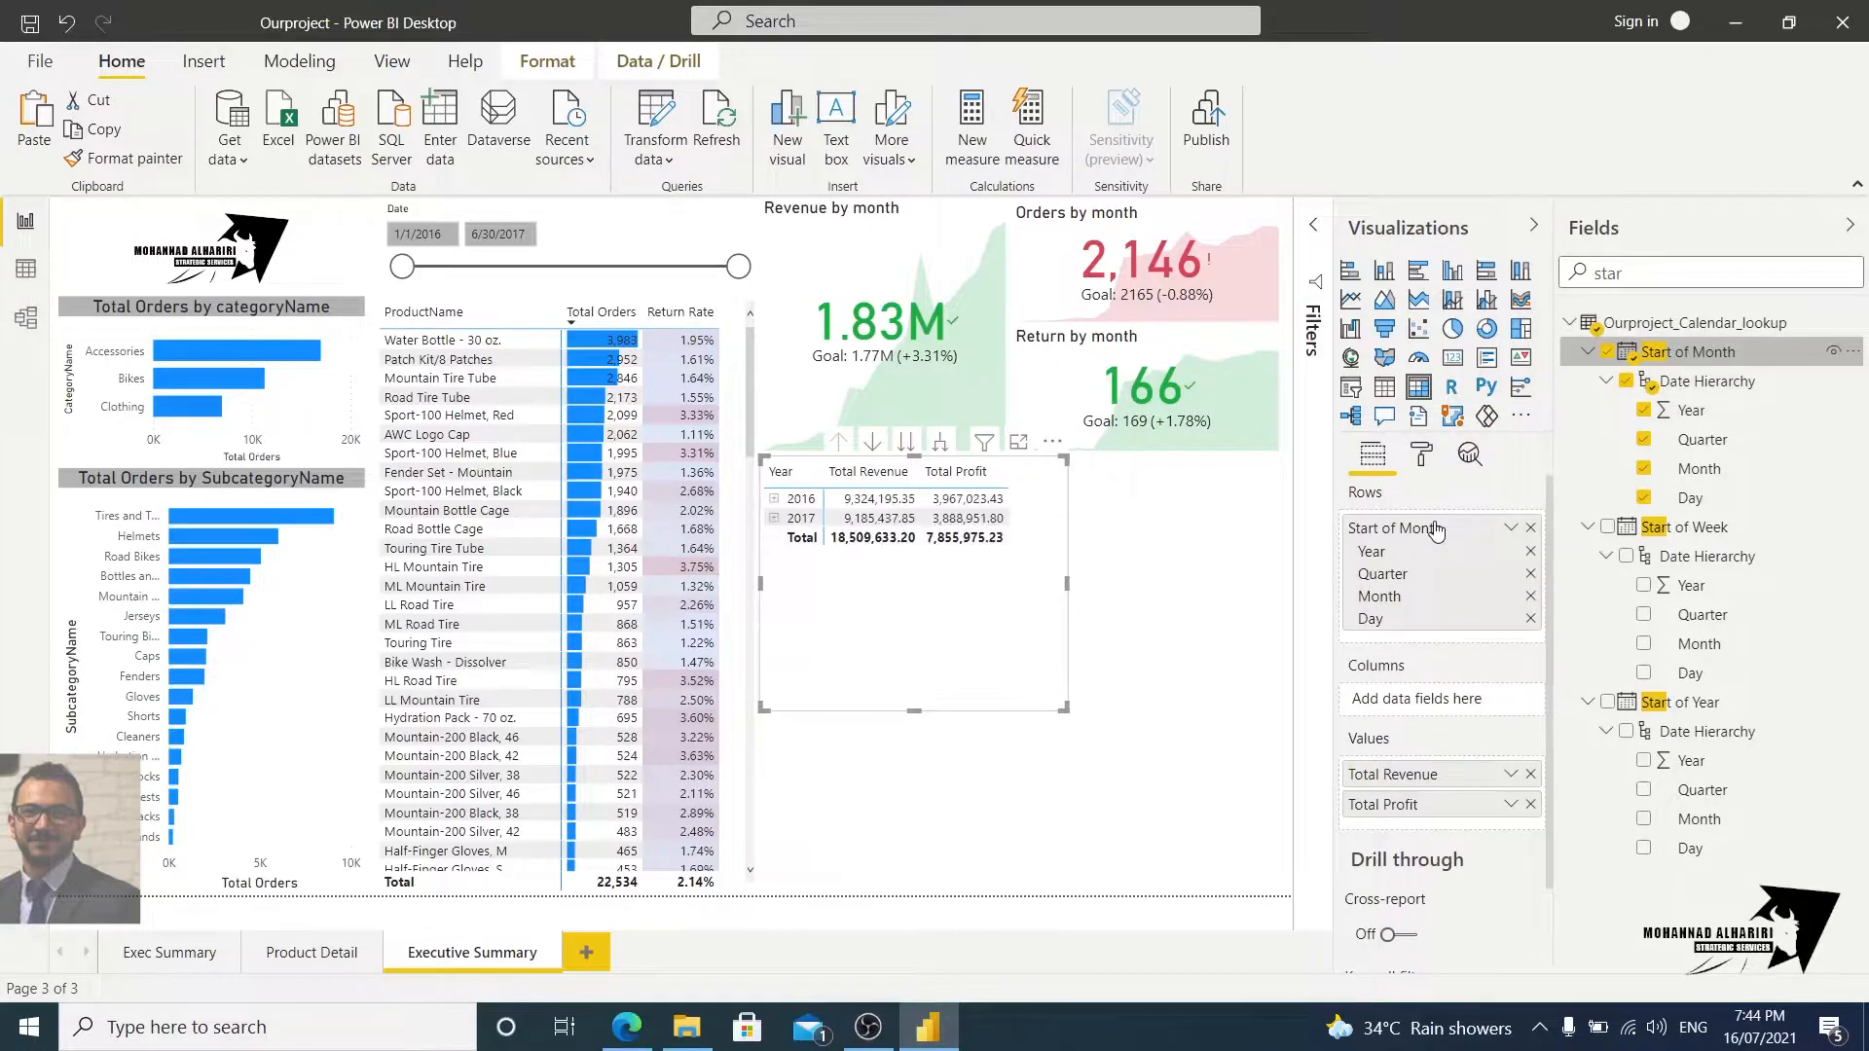
Step: Inspect the quarters of 2016 in the matrix, collapse them, and expand 2017 down to the months of Qtr 2
click(774, 498)
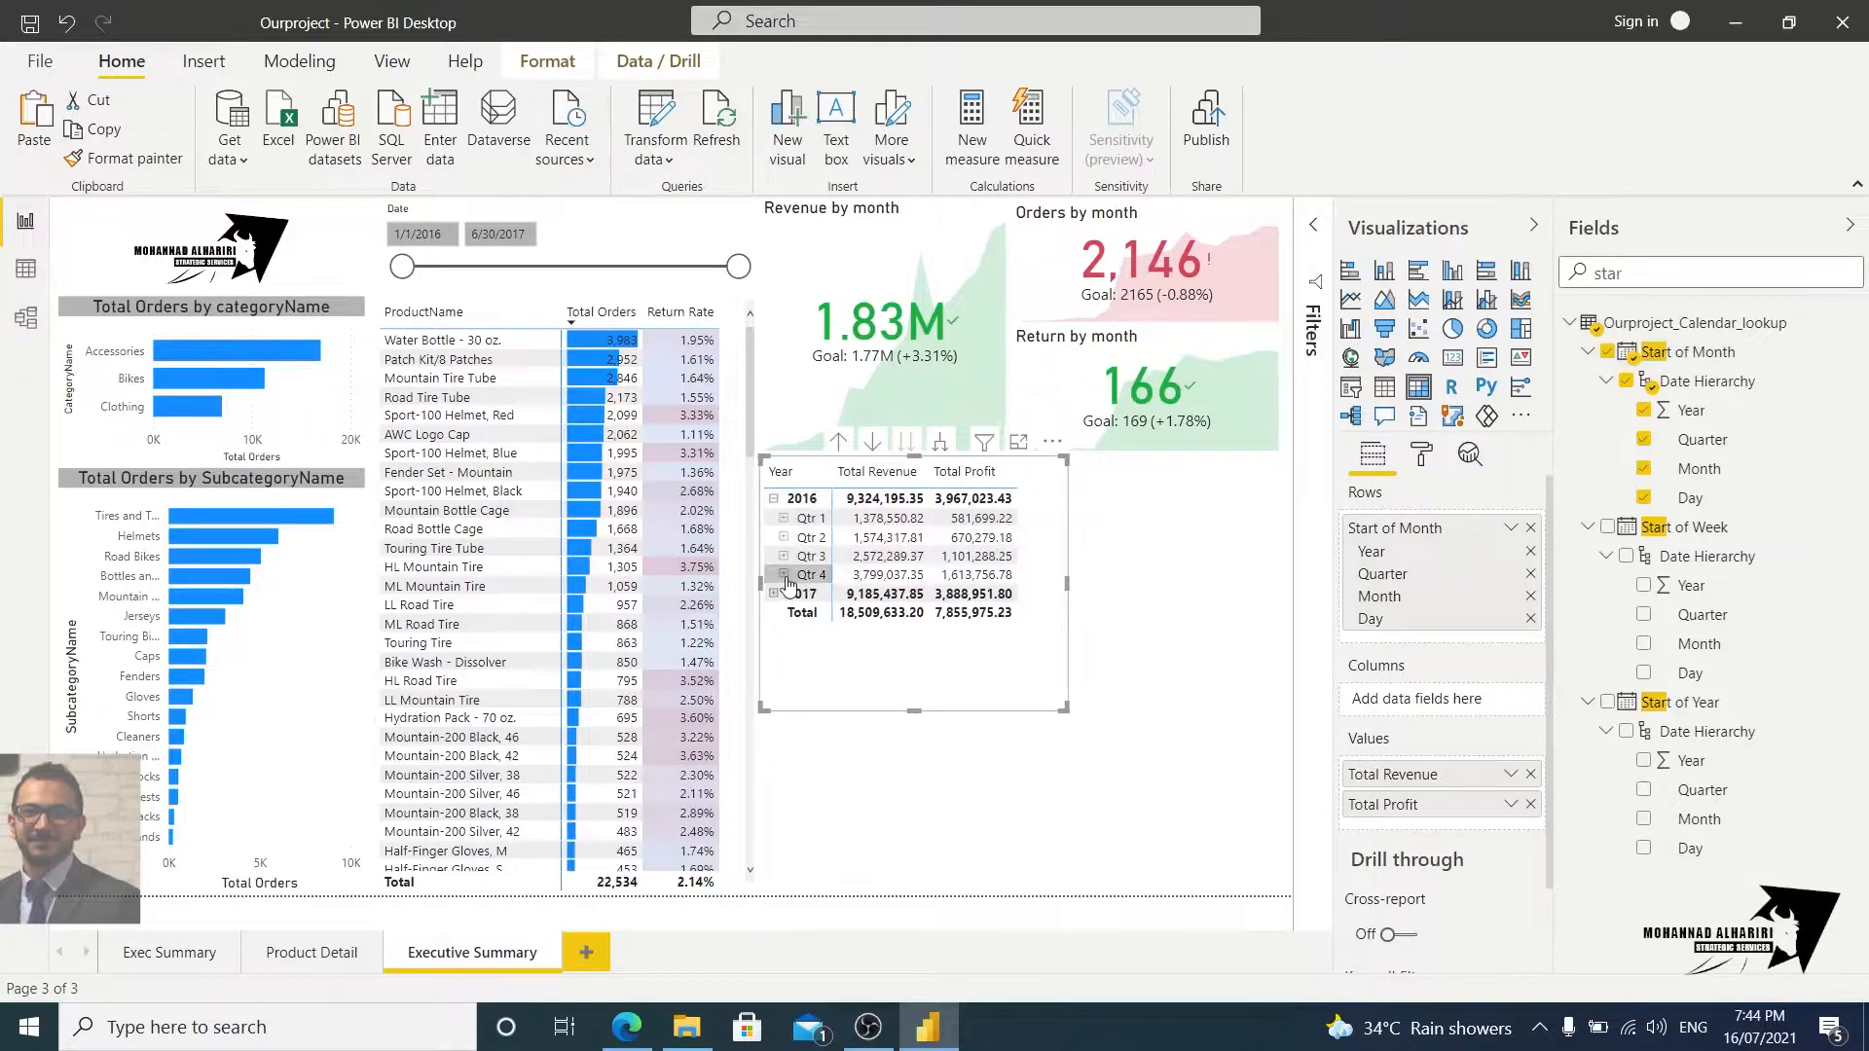
click(773, 498)
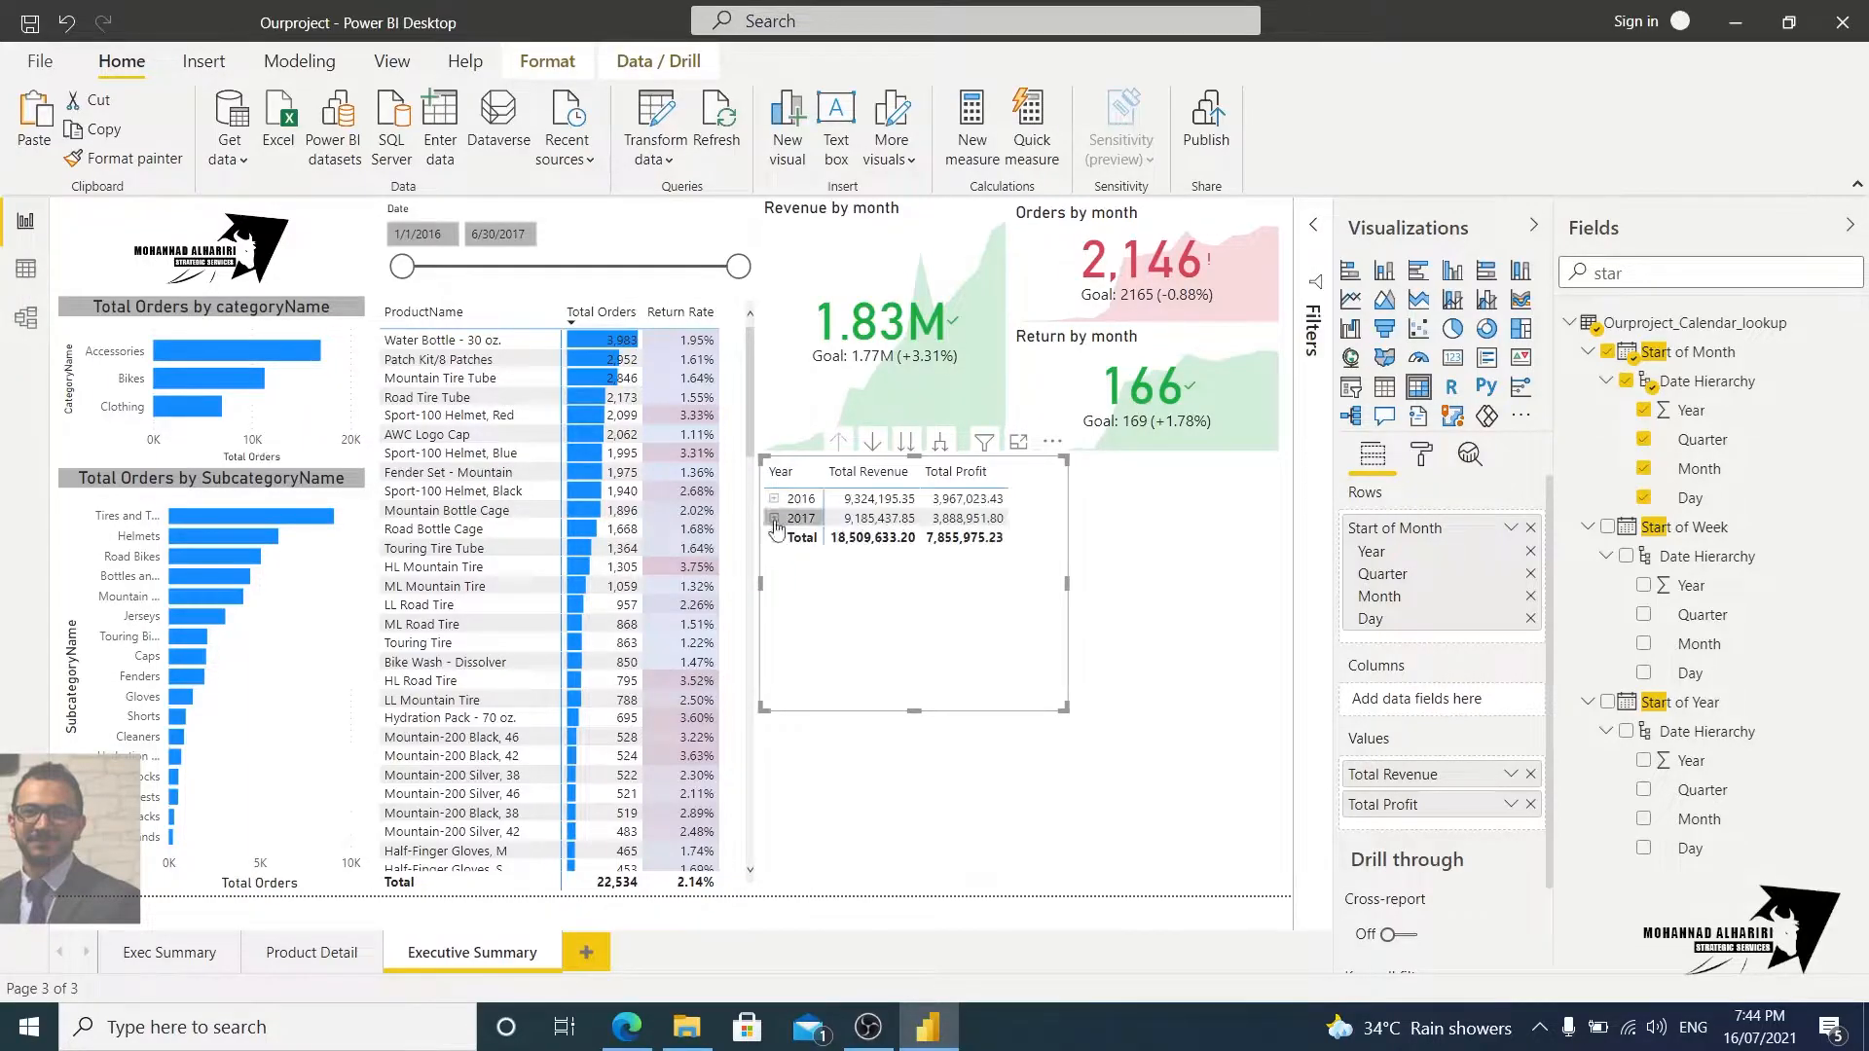
click(774, 518)
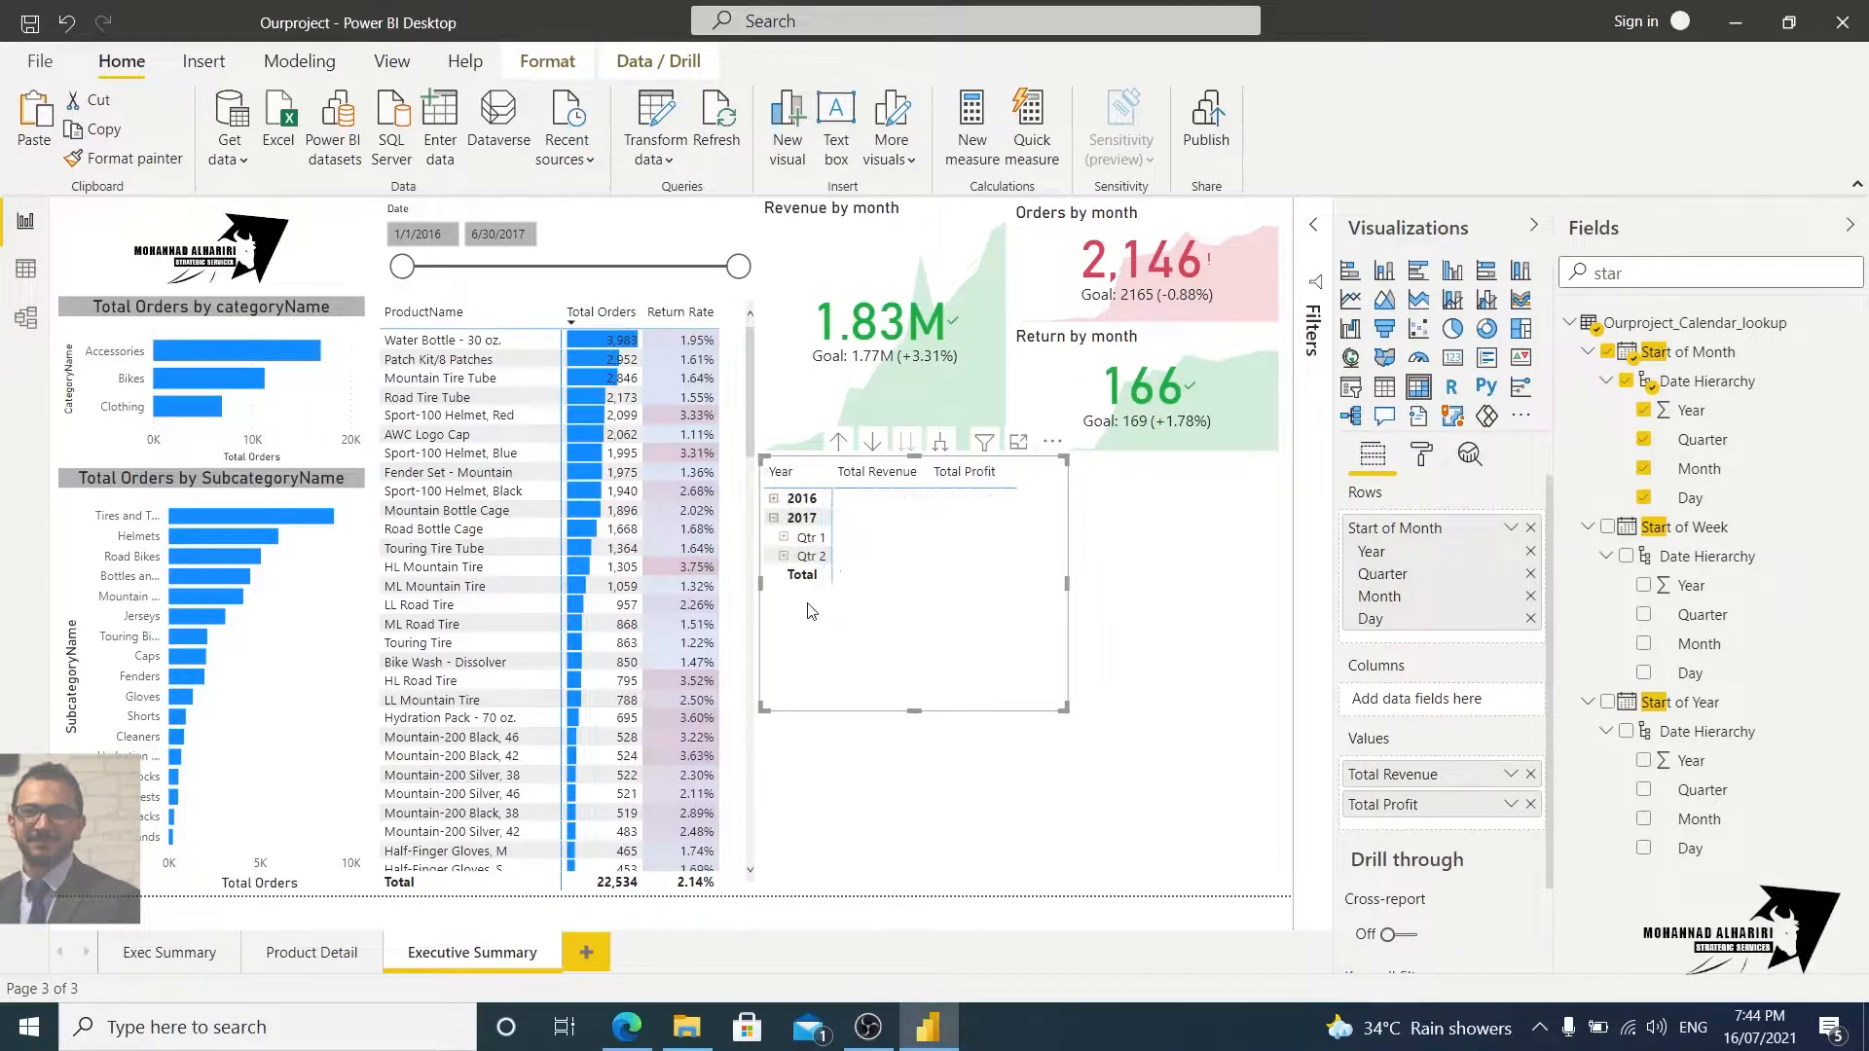
click(784, 556)
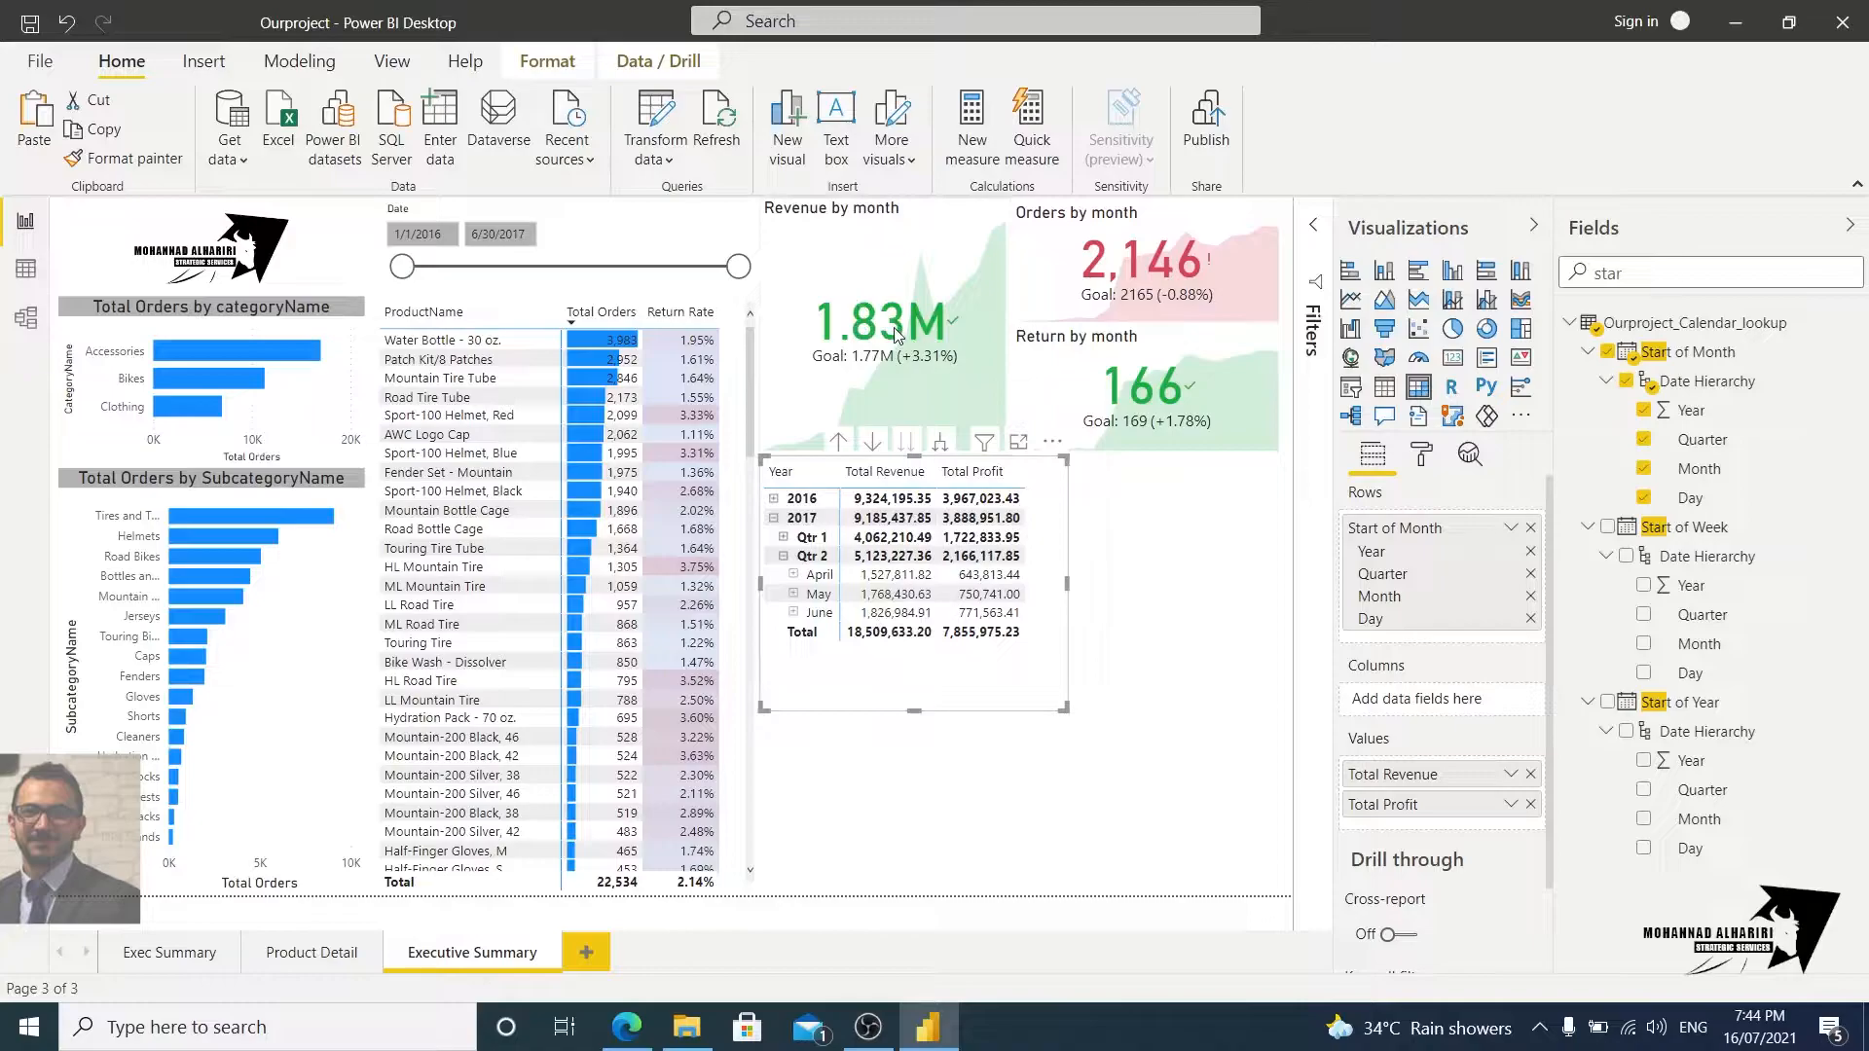
Step: Find the Total Orders measure in the sales table and replace Total Profit with it in the matrix values
drag(1640, 278, 1518, 312)
text(o)
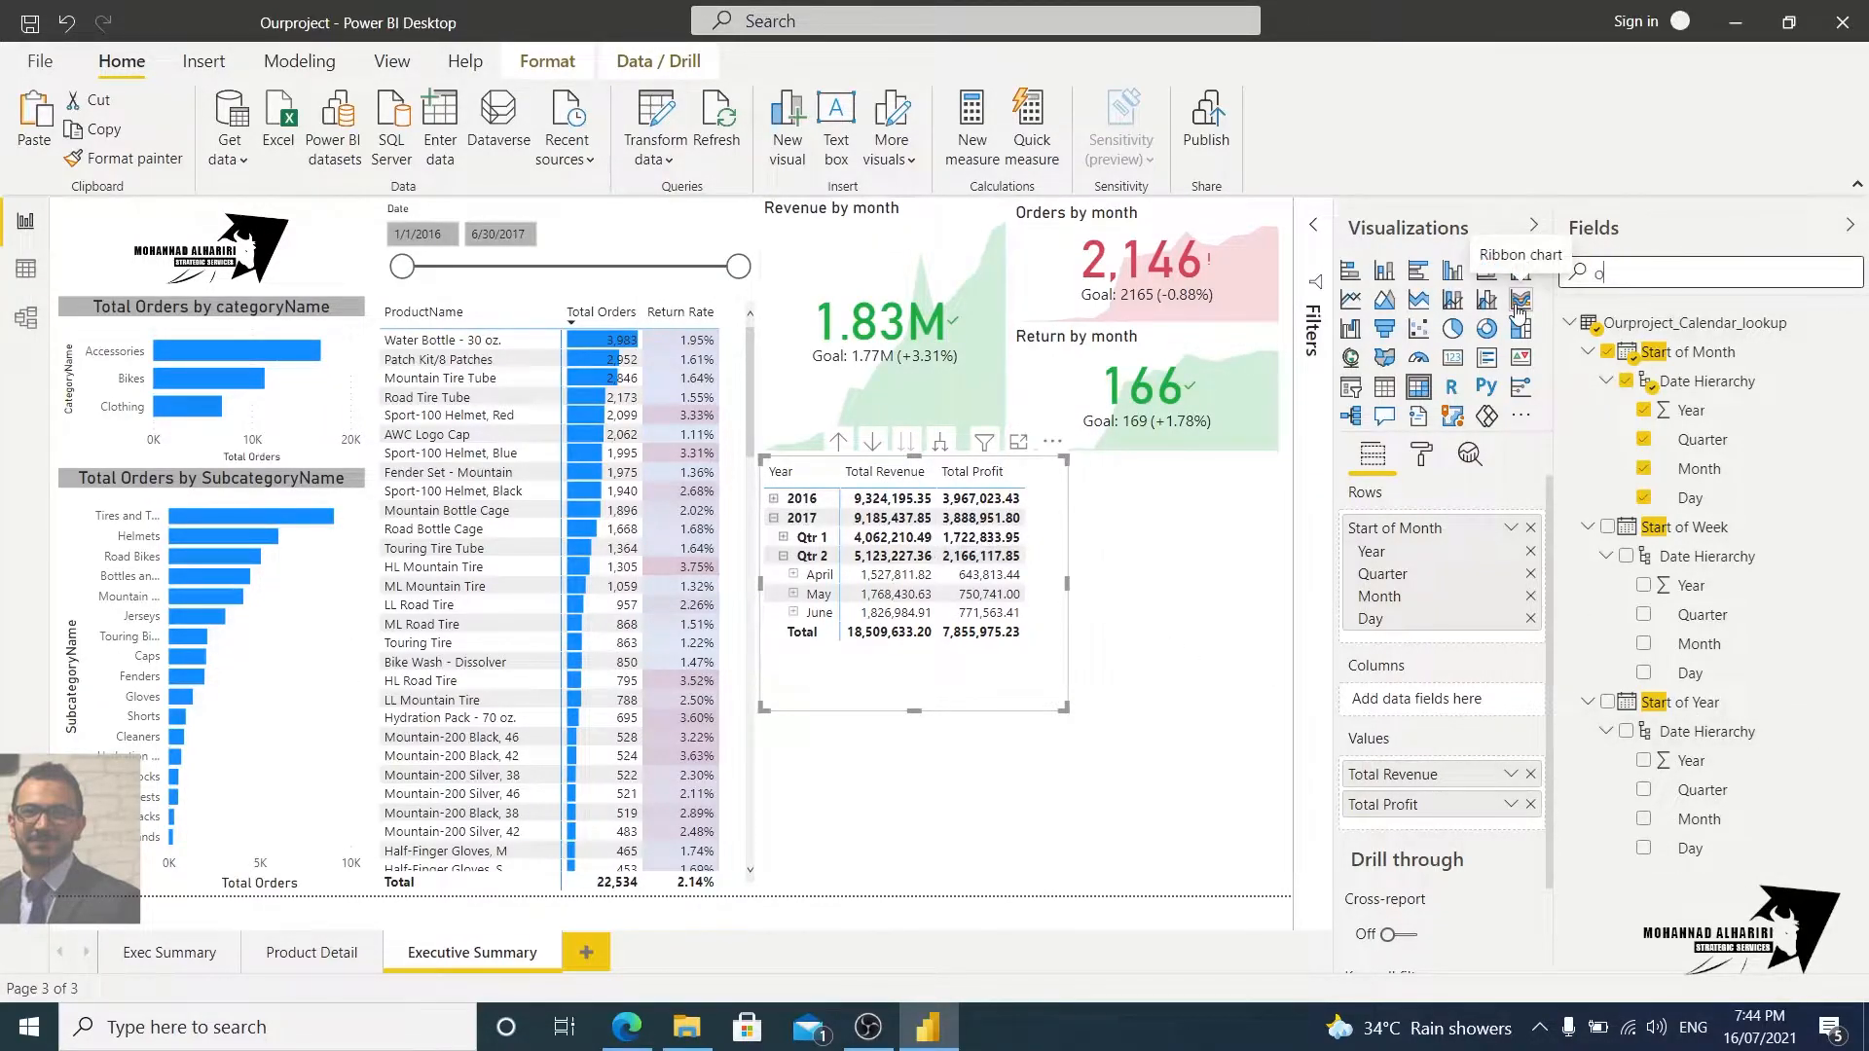
text(rder)
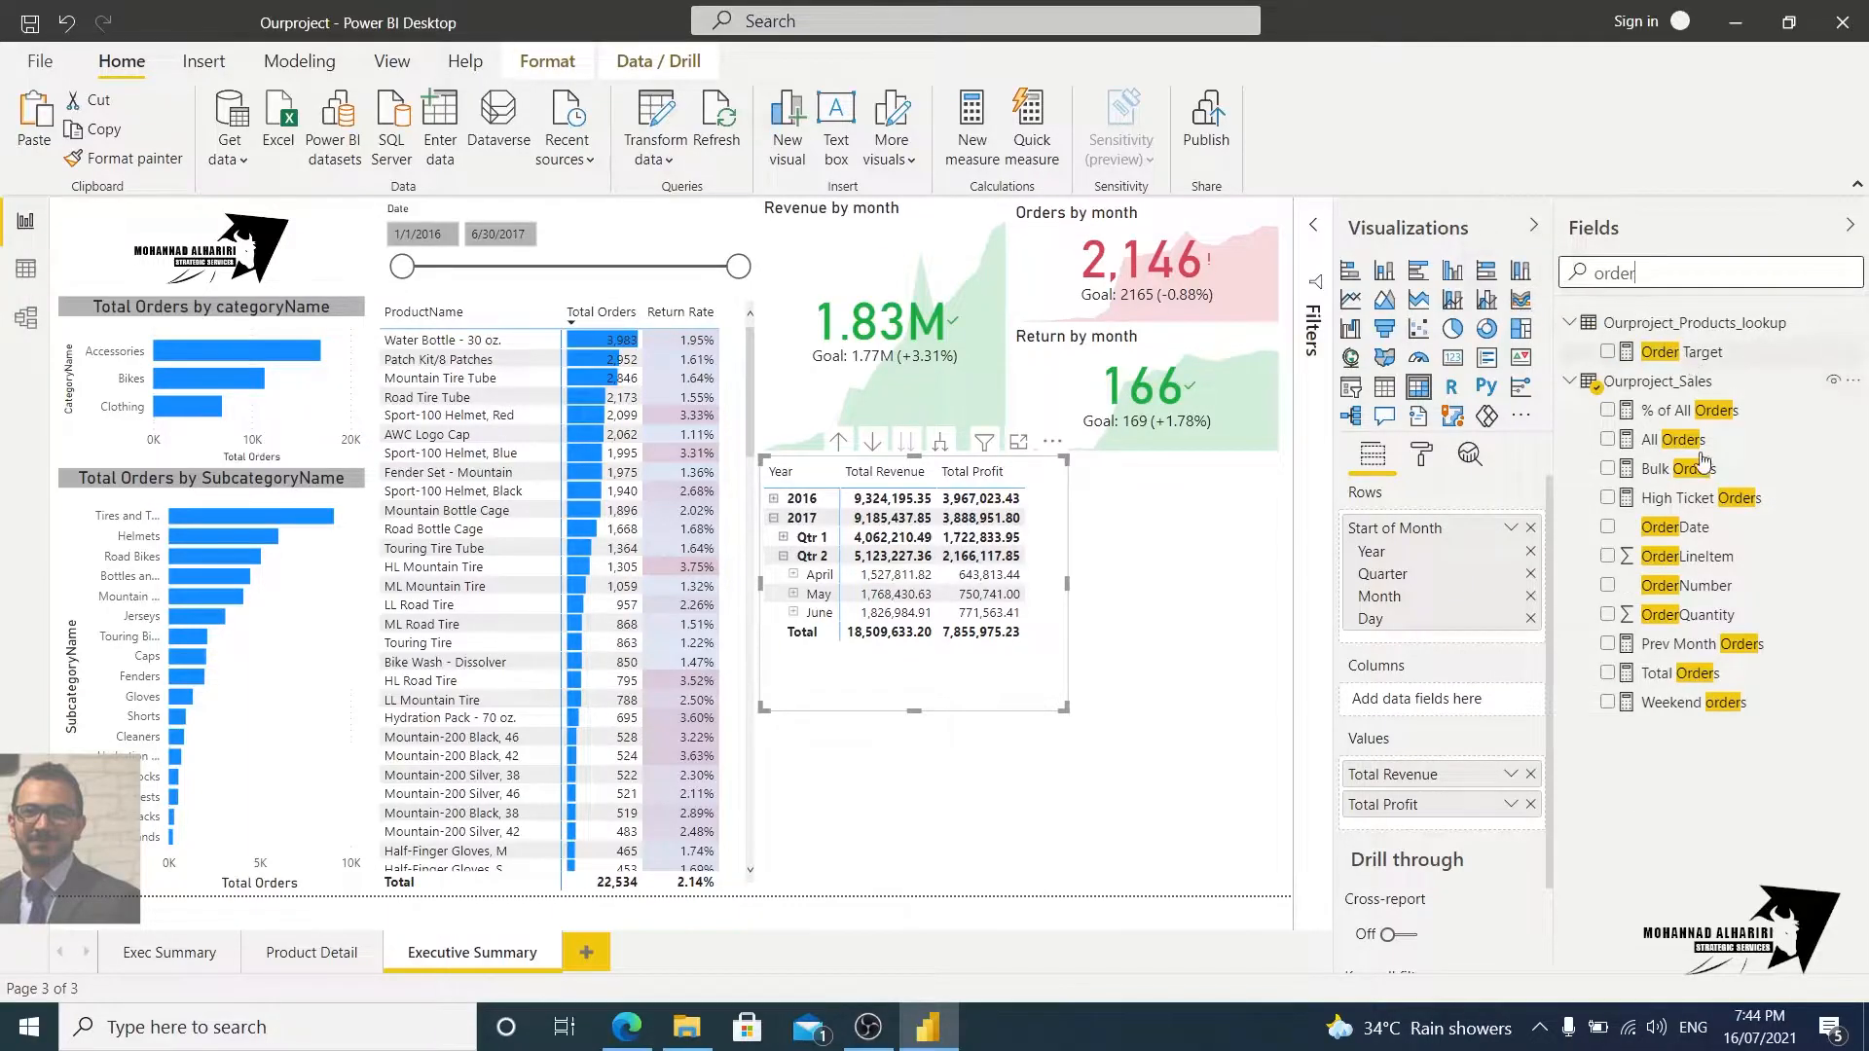
drag(1684, 681, 1455, 822)
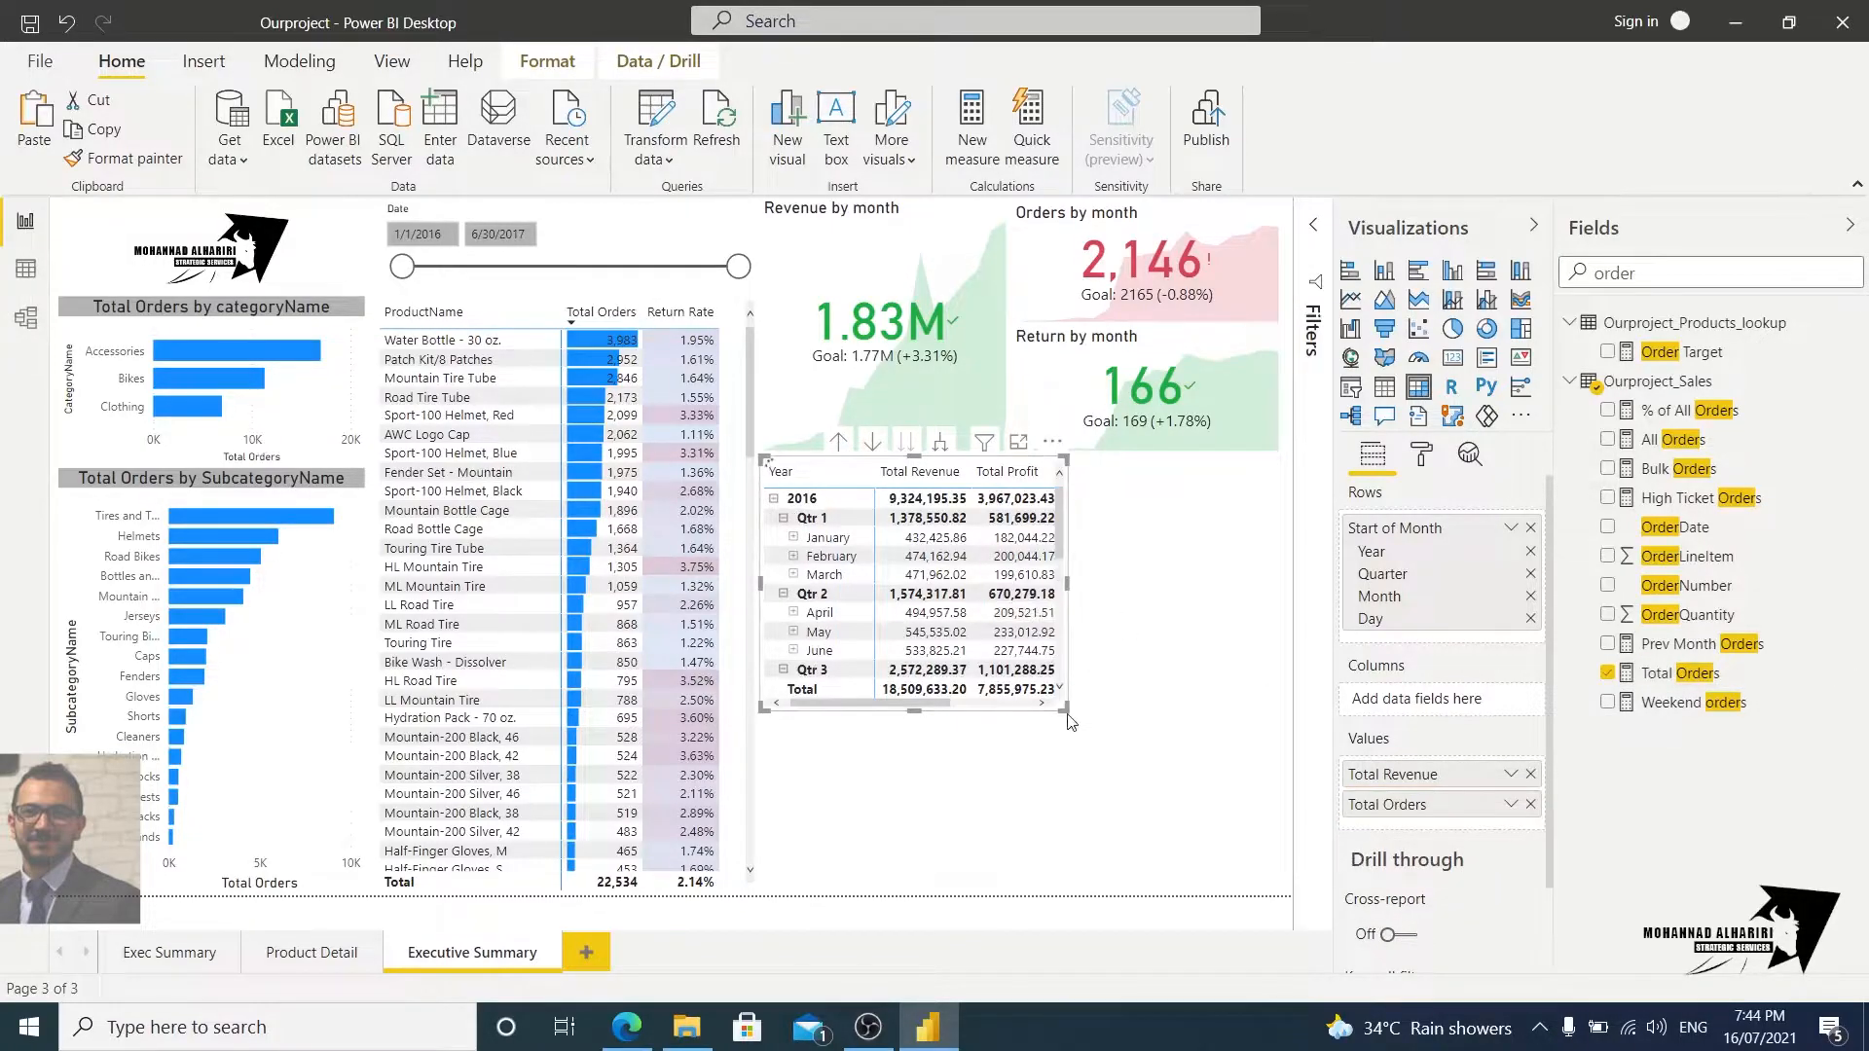
Step: Enlarge the matrix to review its month rows and delete it from the page
drag(1063, 711, 1219, 873)
scroll(1025, 662, down, 3)
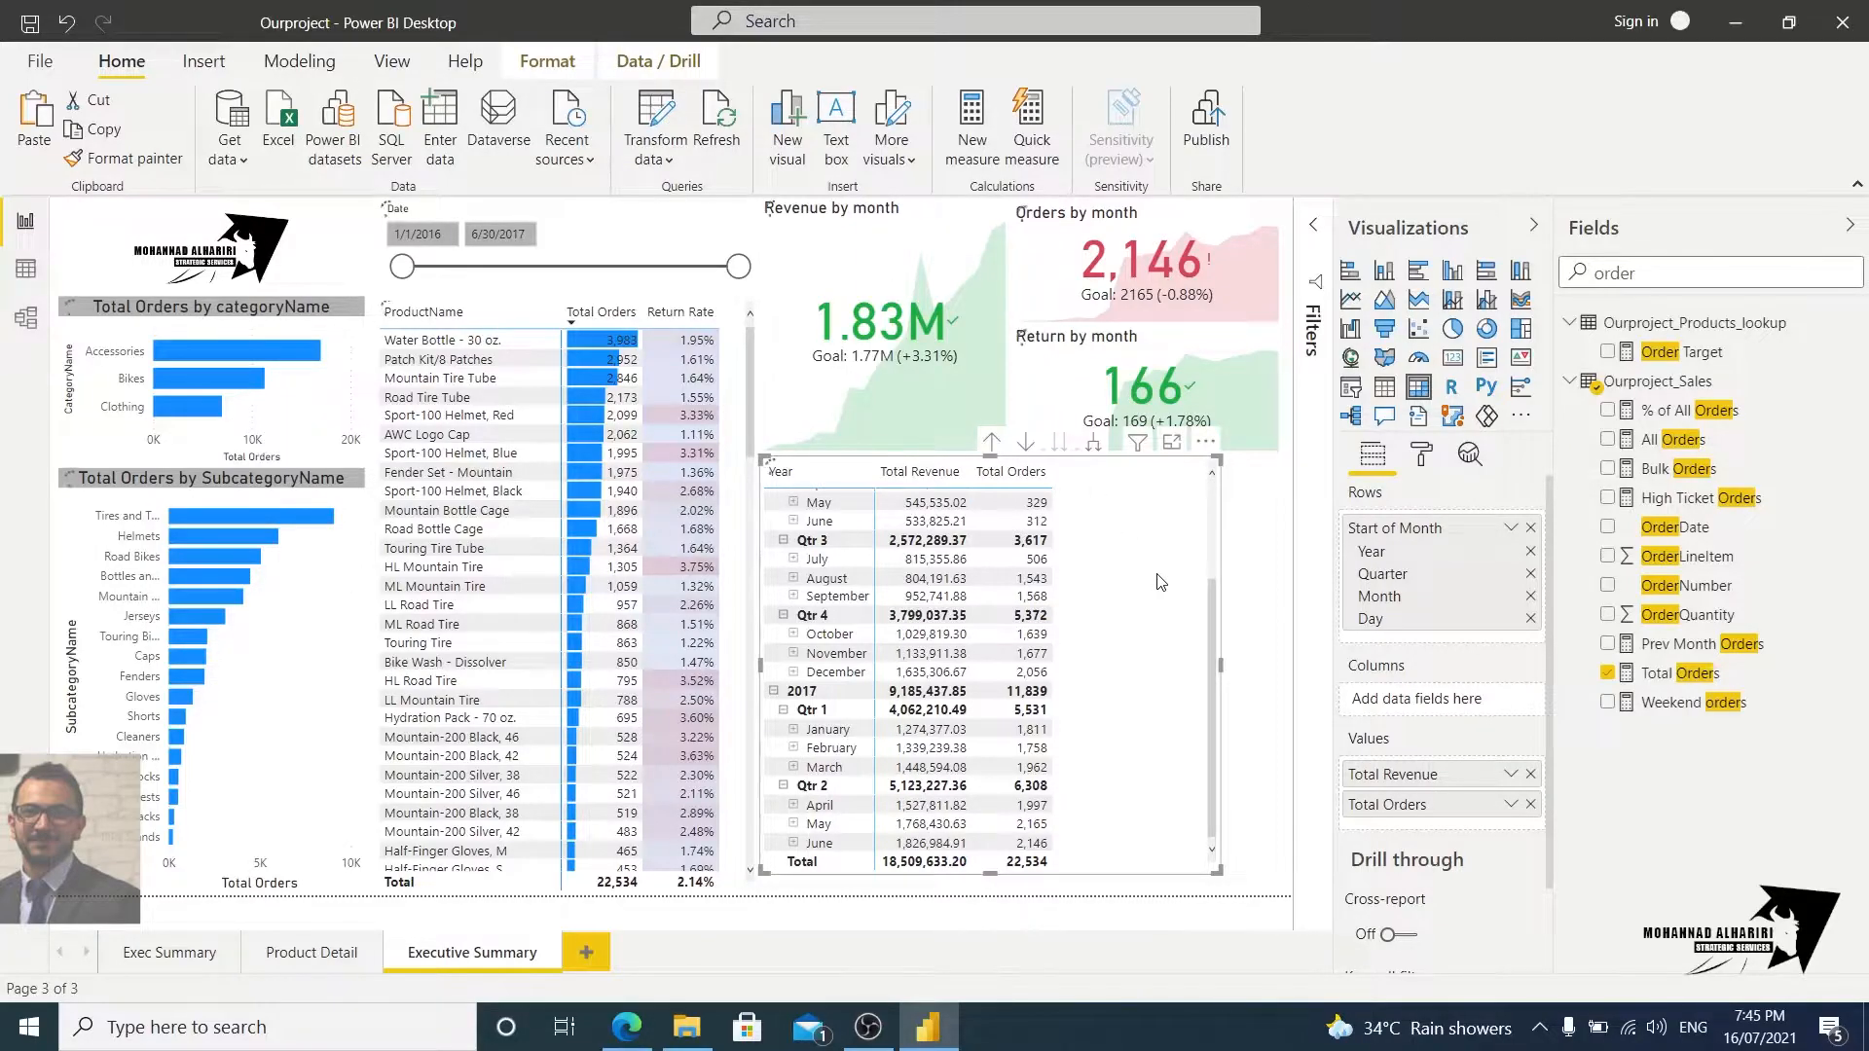
key(Delete)
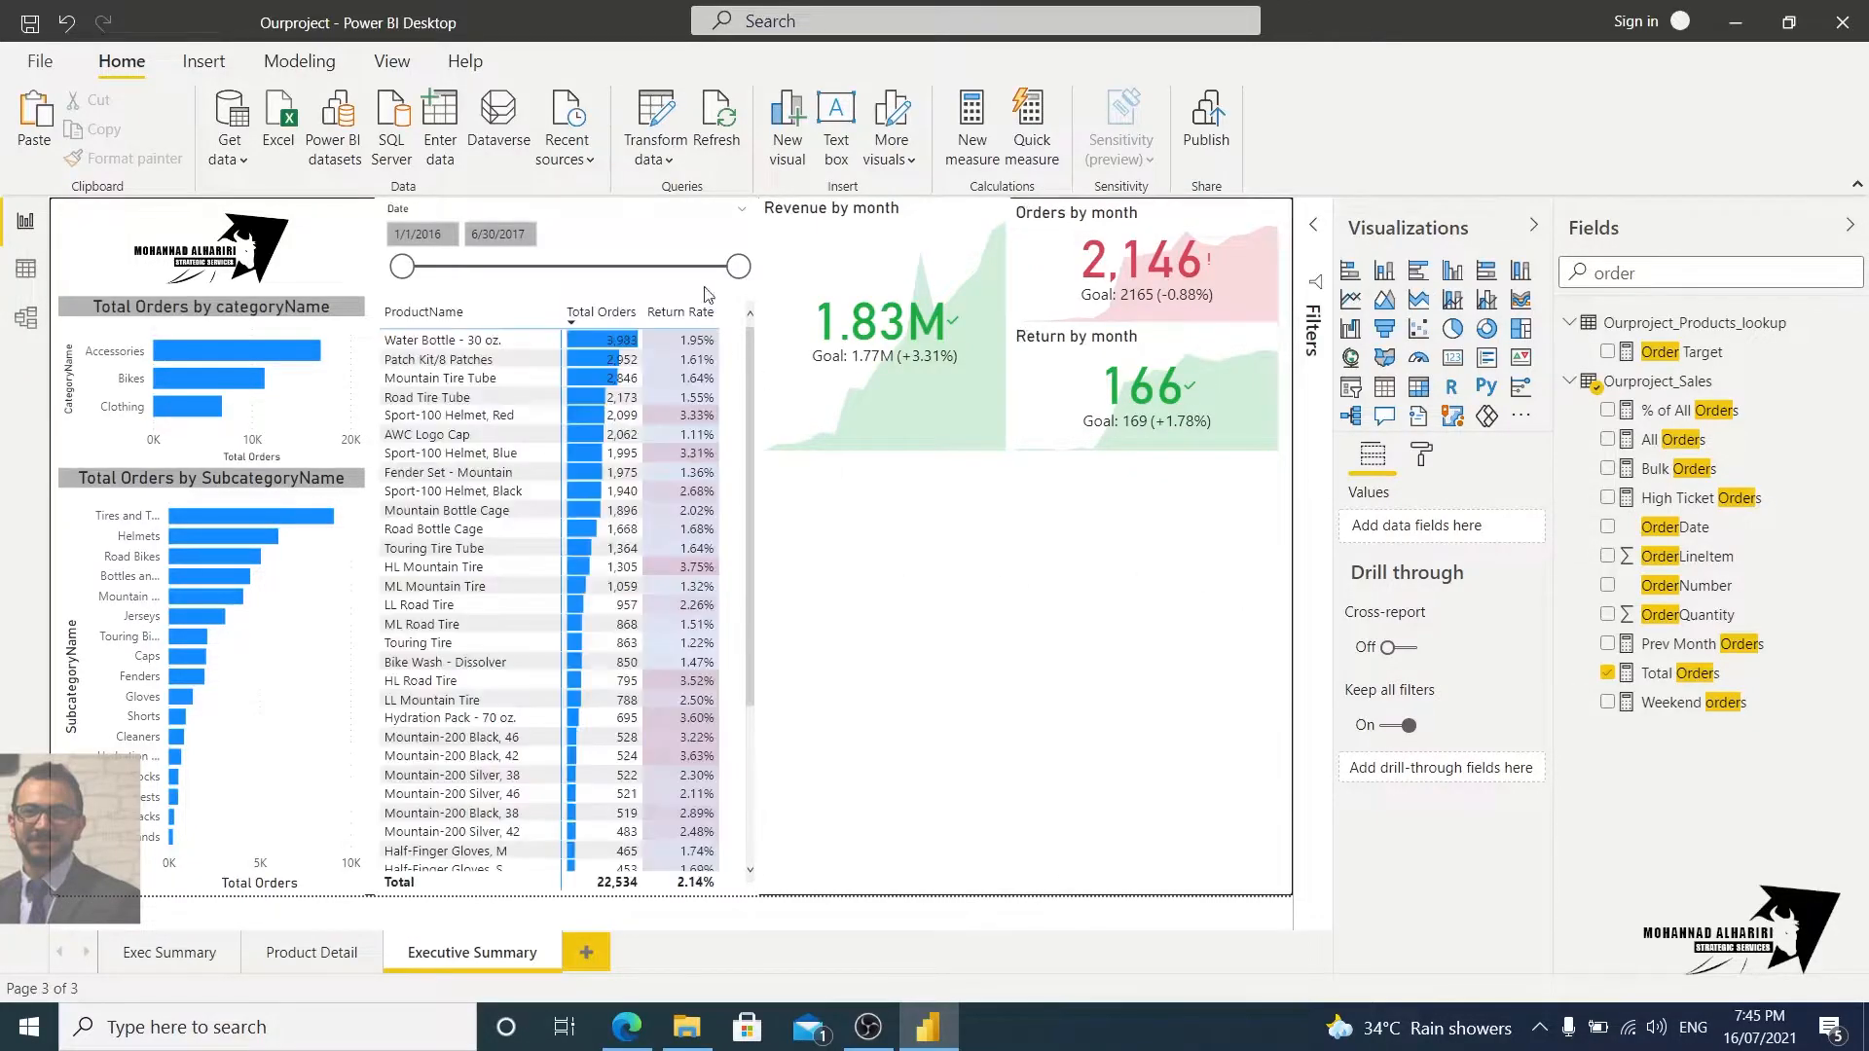
Step: Test the date slicer with an end date of 10/26/2016 and restore it to 6/30/2017
drag(738, 266, 581, 276)
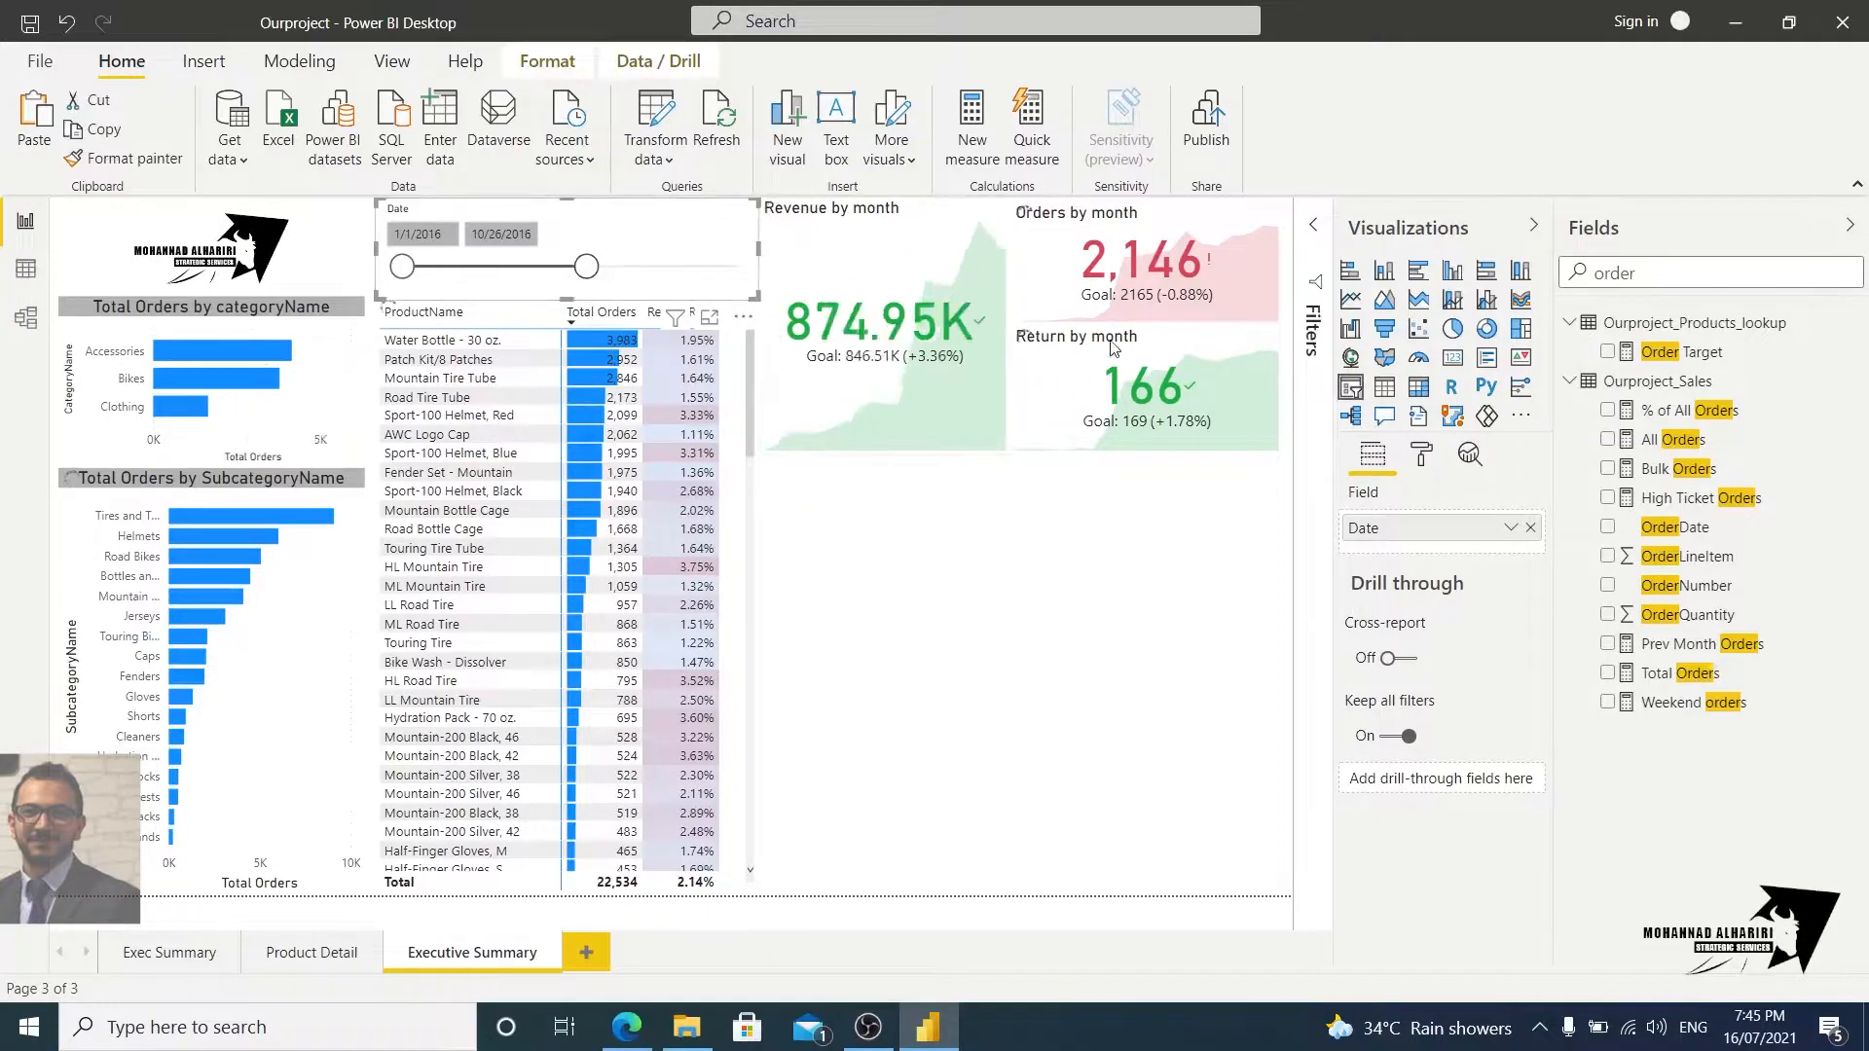
drag(586, 266, 764, 278)
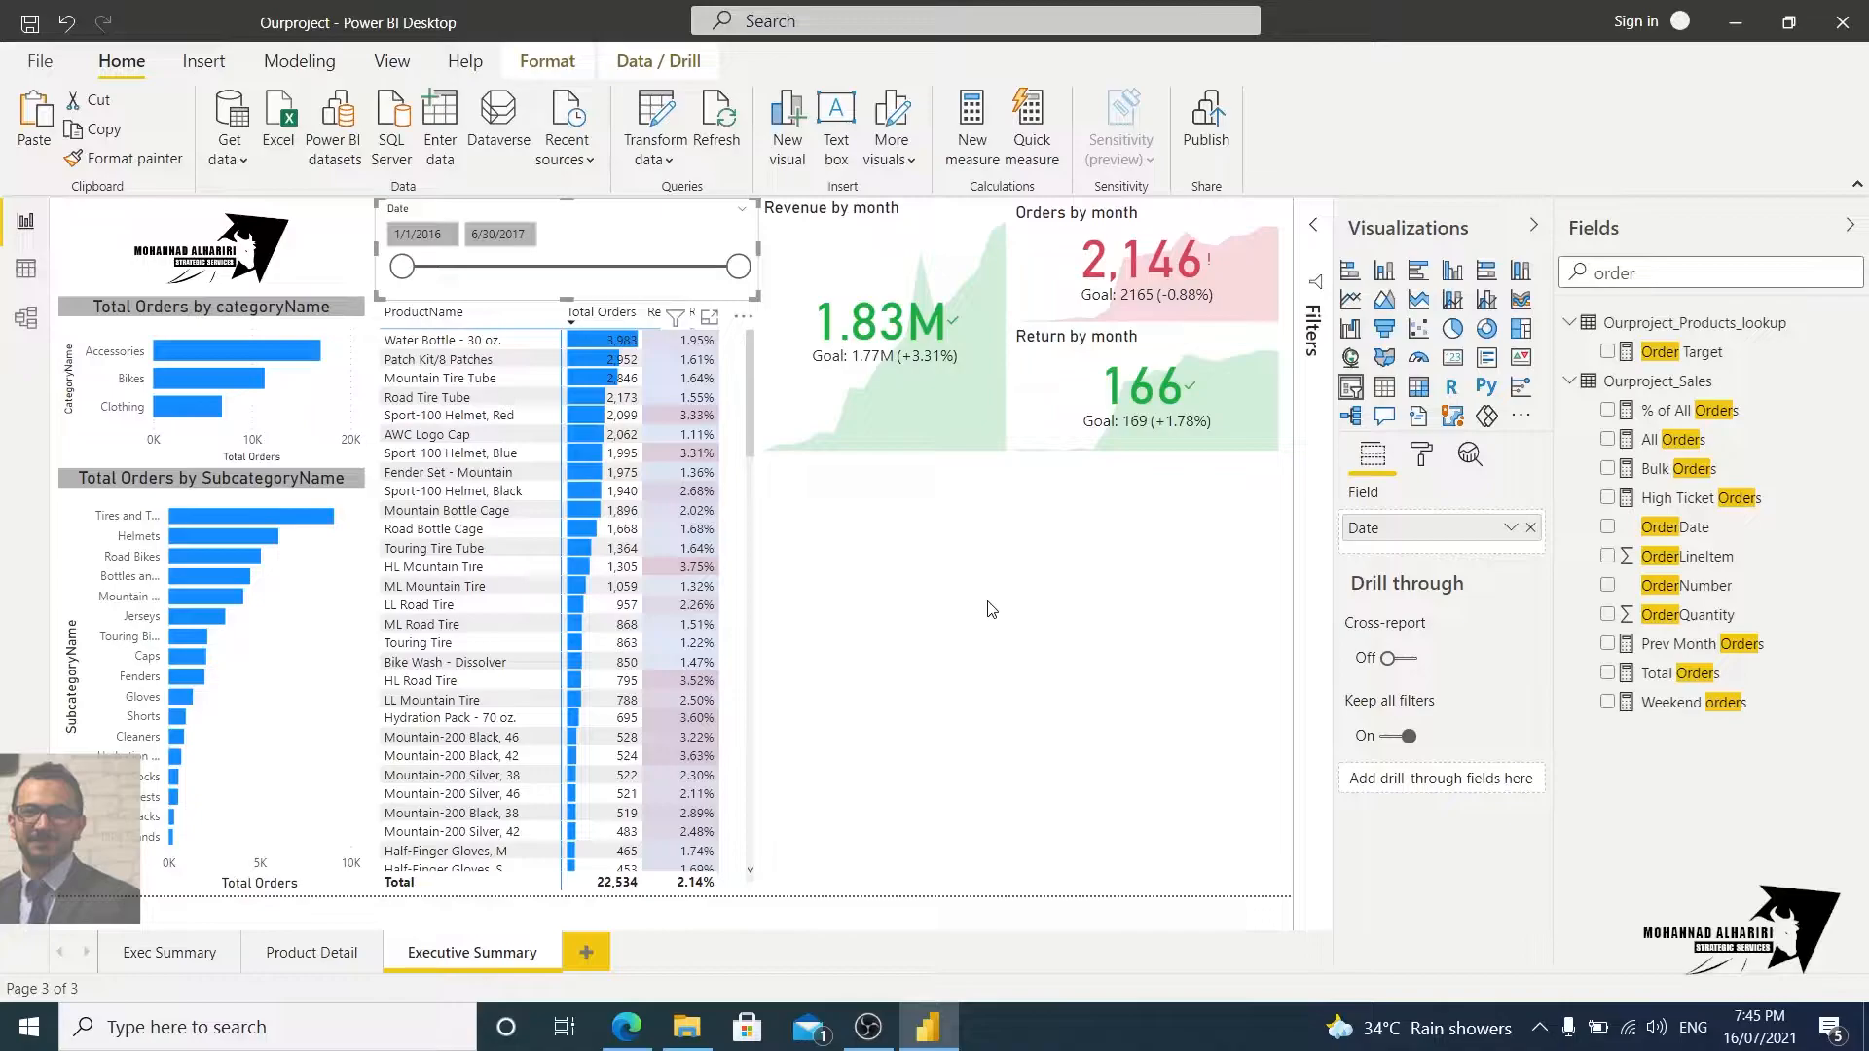
Step: Insert a separate card visual in the empty area below the KPIs, keeping the date slicer, and widen the card
click(1453, 358)
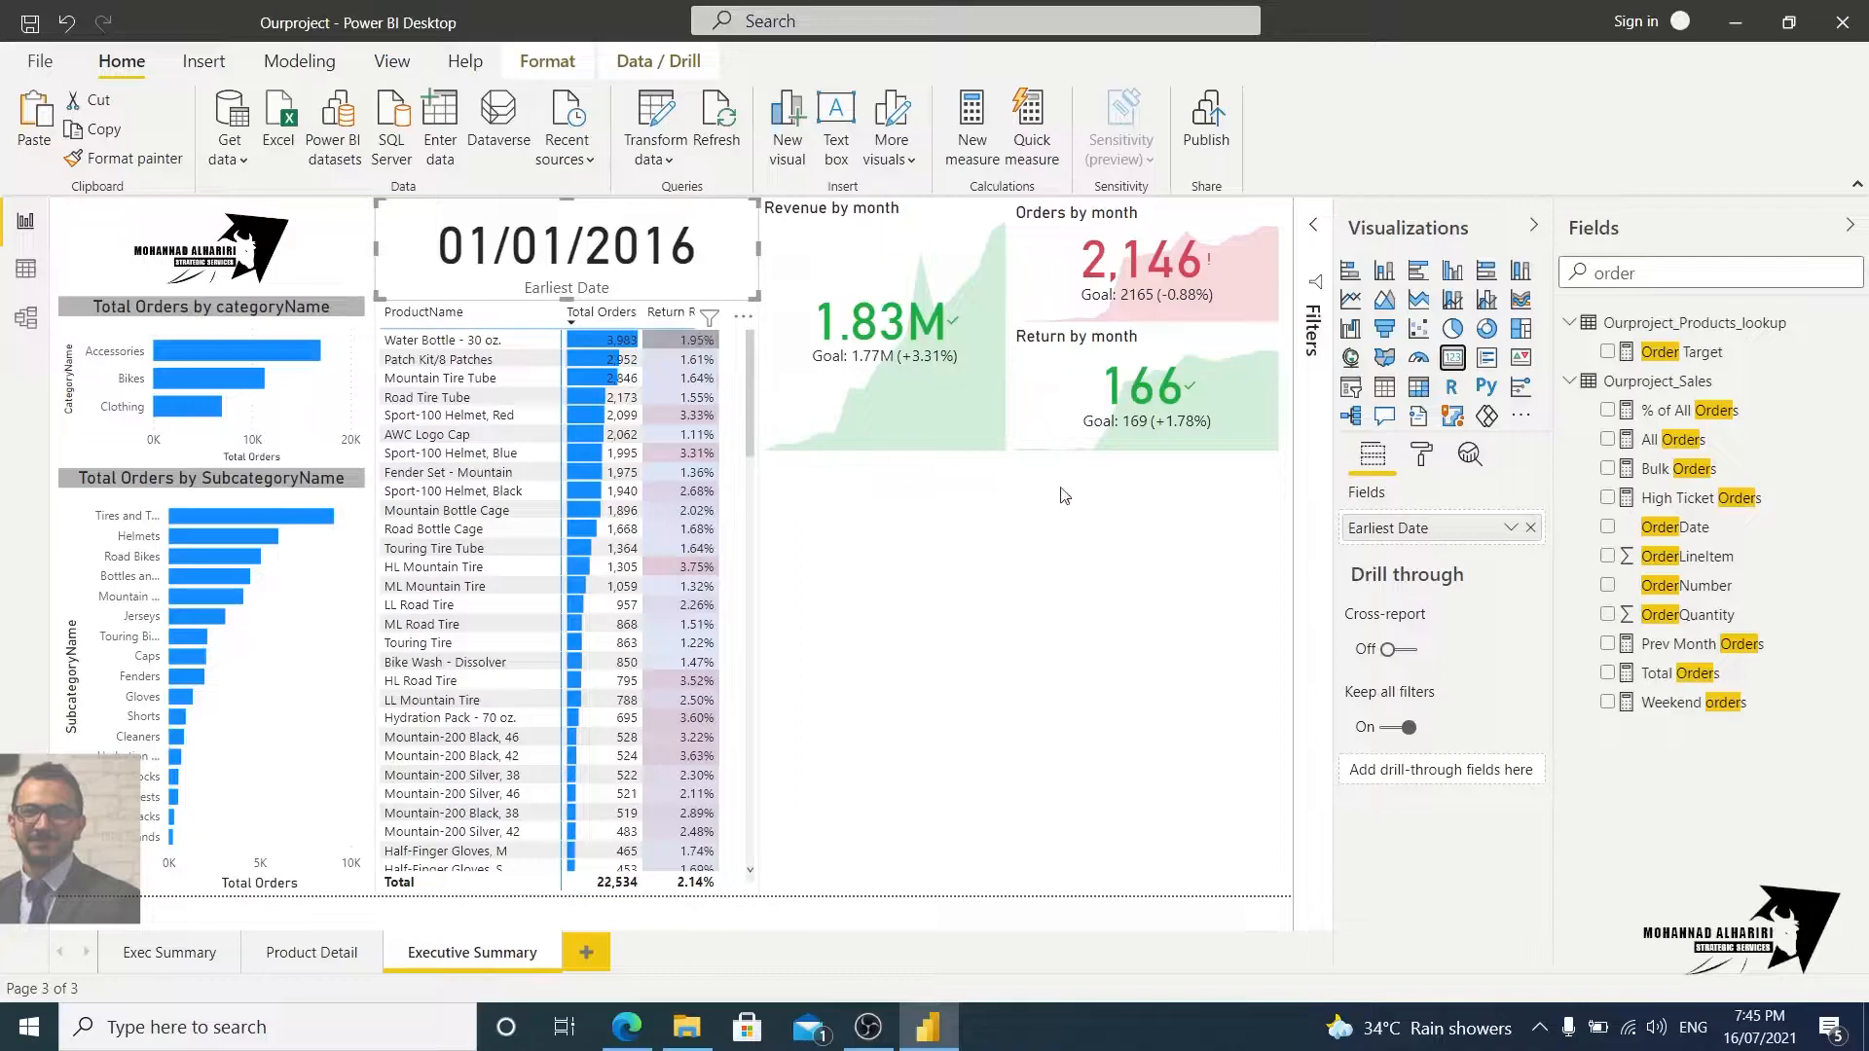
key(ctrl+z)
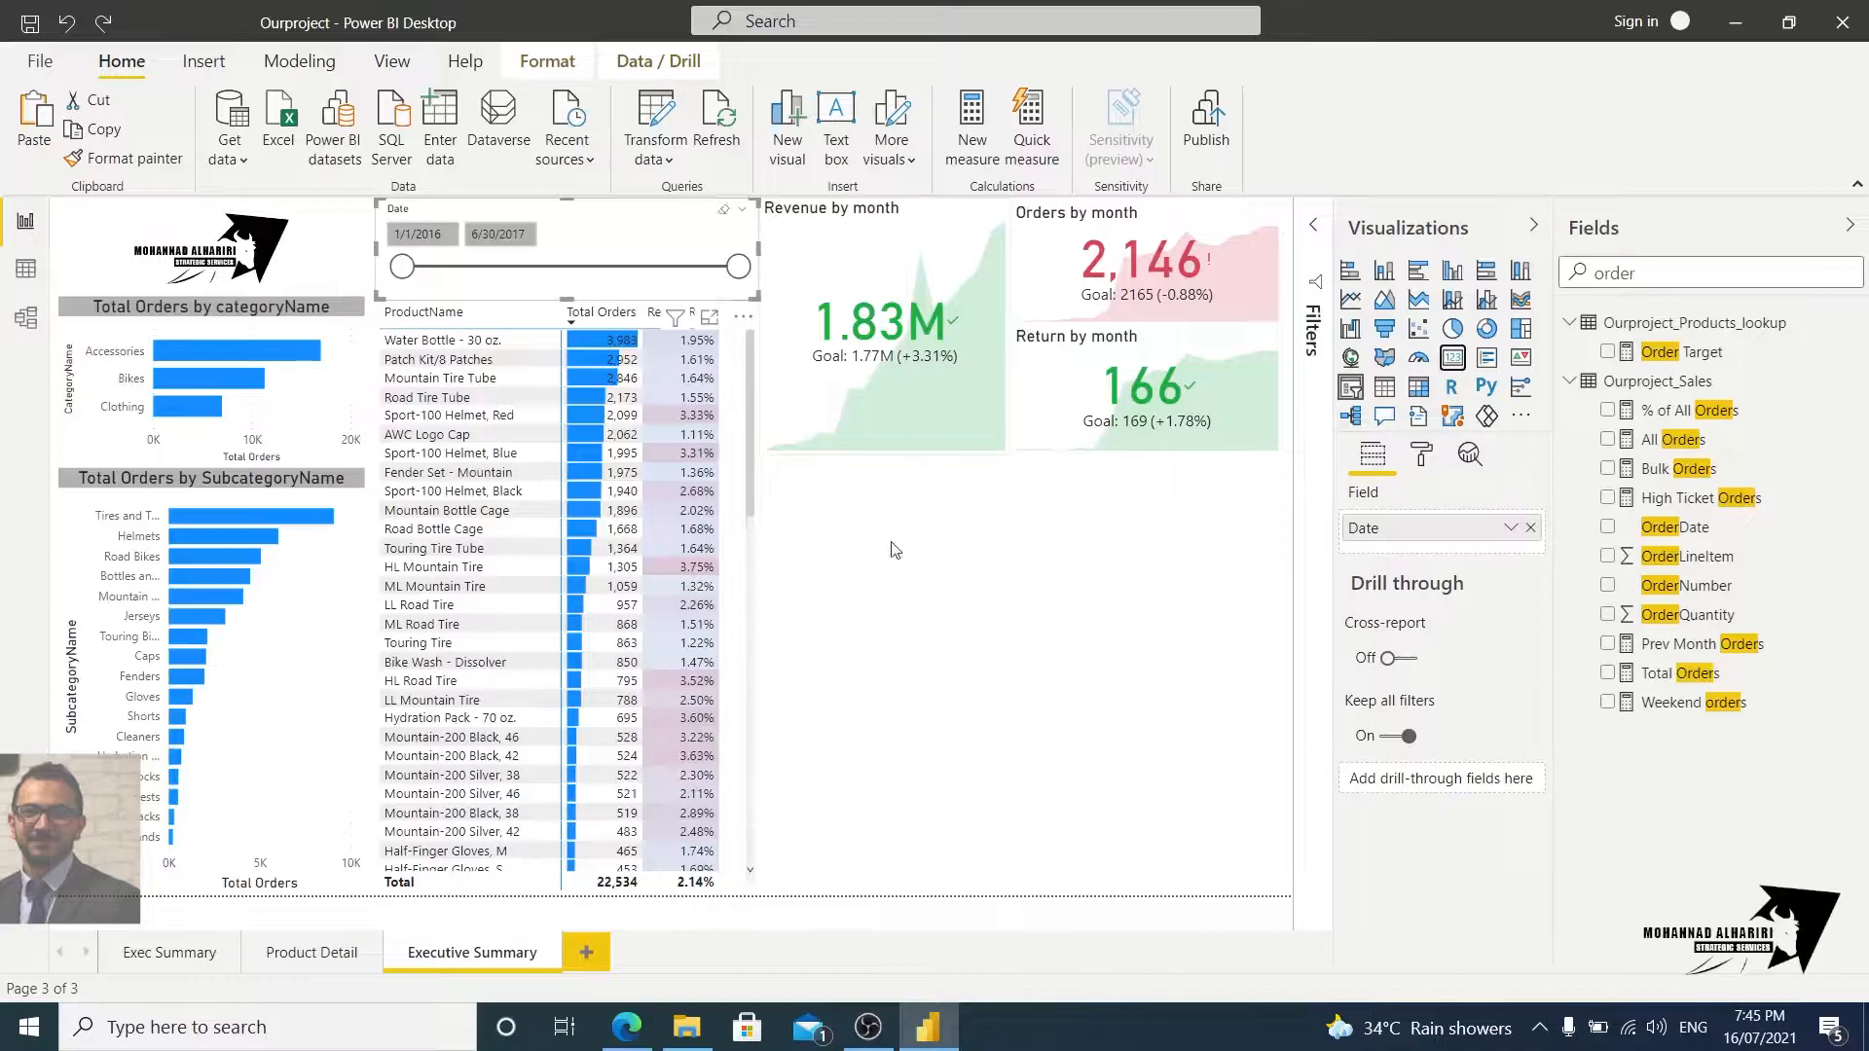
click(1254, 625)
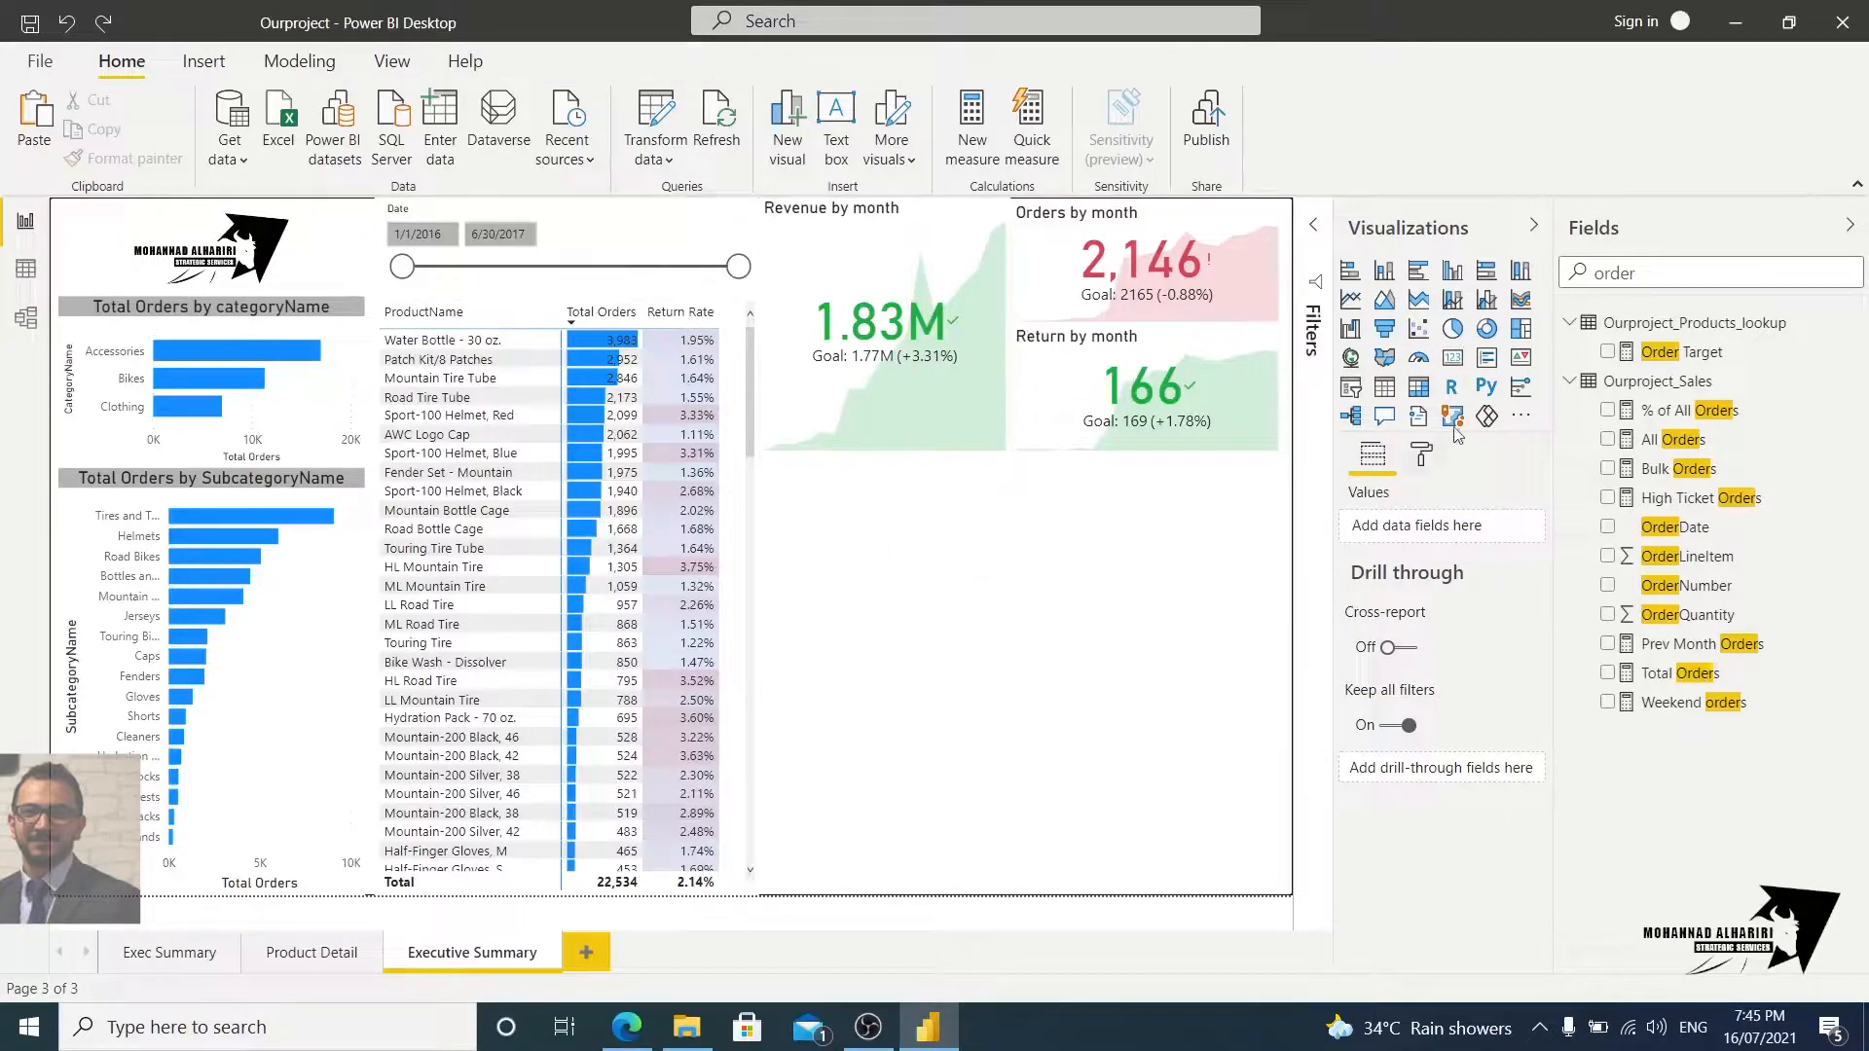
click(1453, 359)
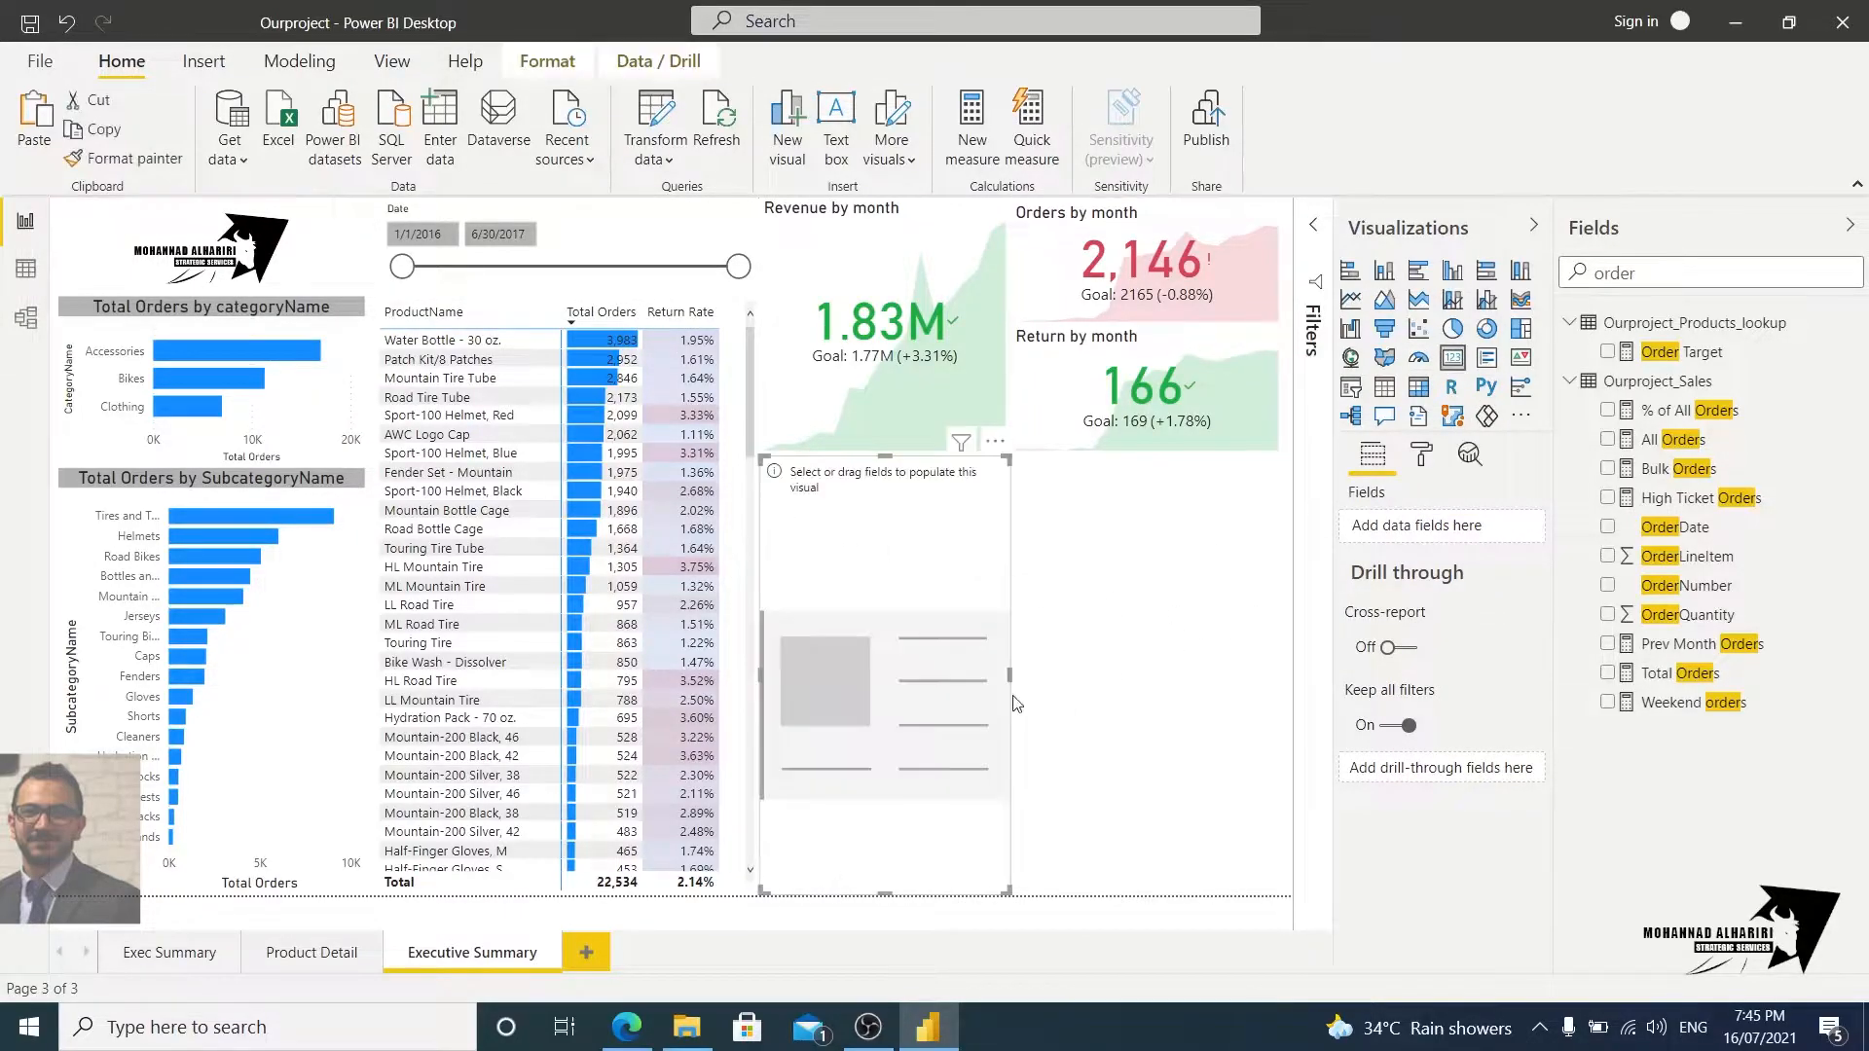
drag(1010, 676, 1182, 666)
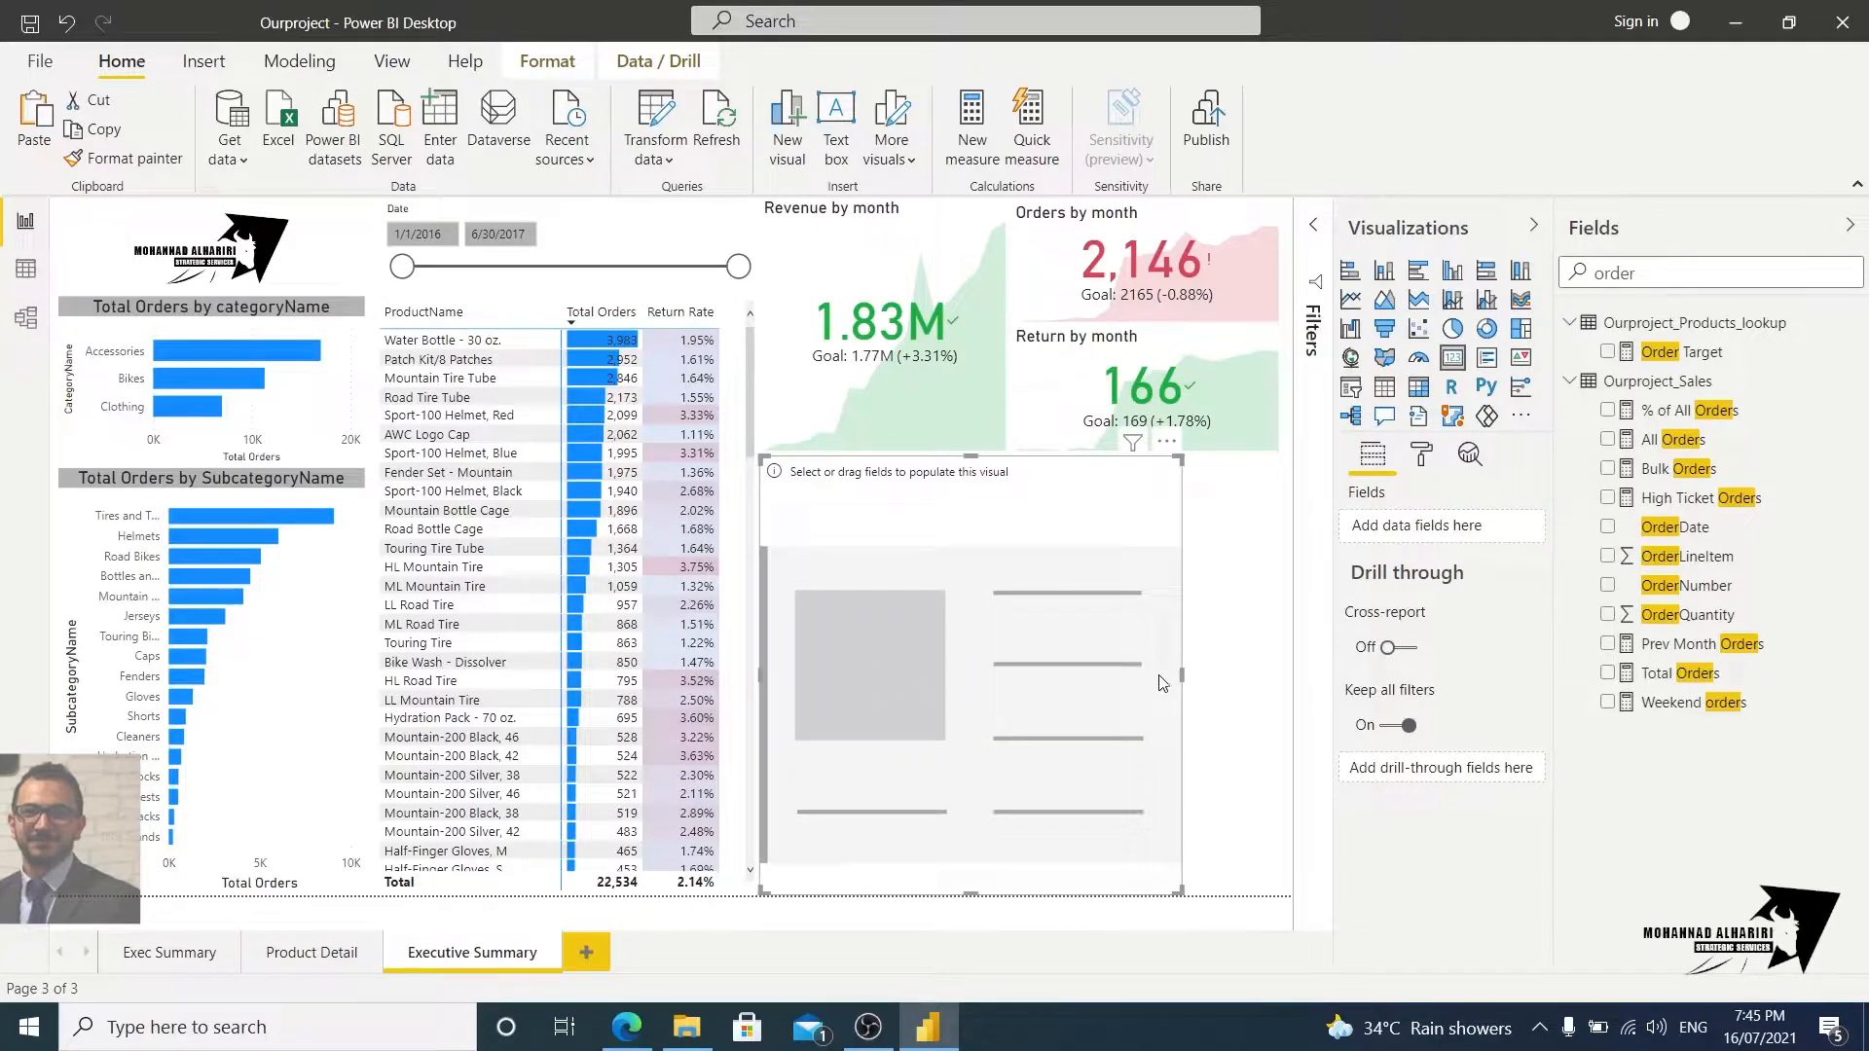
Step: Add ProductName from the products lookup table to the card and resize the card wider and shorter
drag(1636, 273, 1597, 273)
text(product)
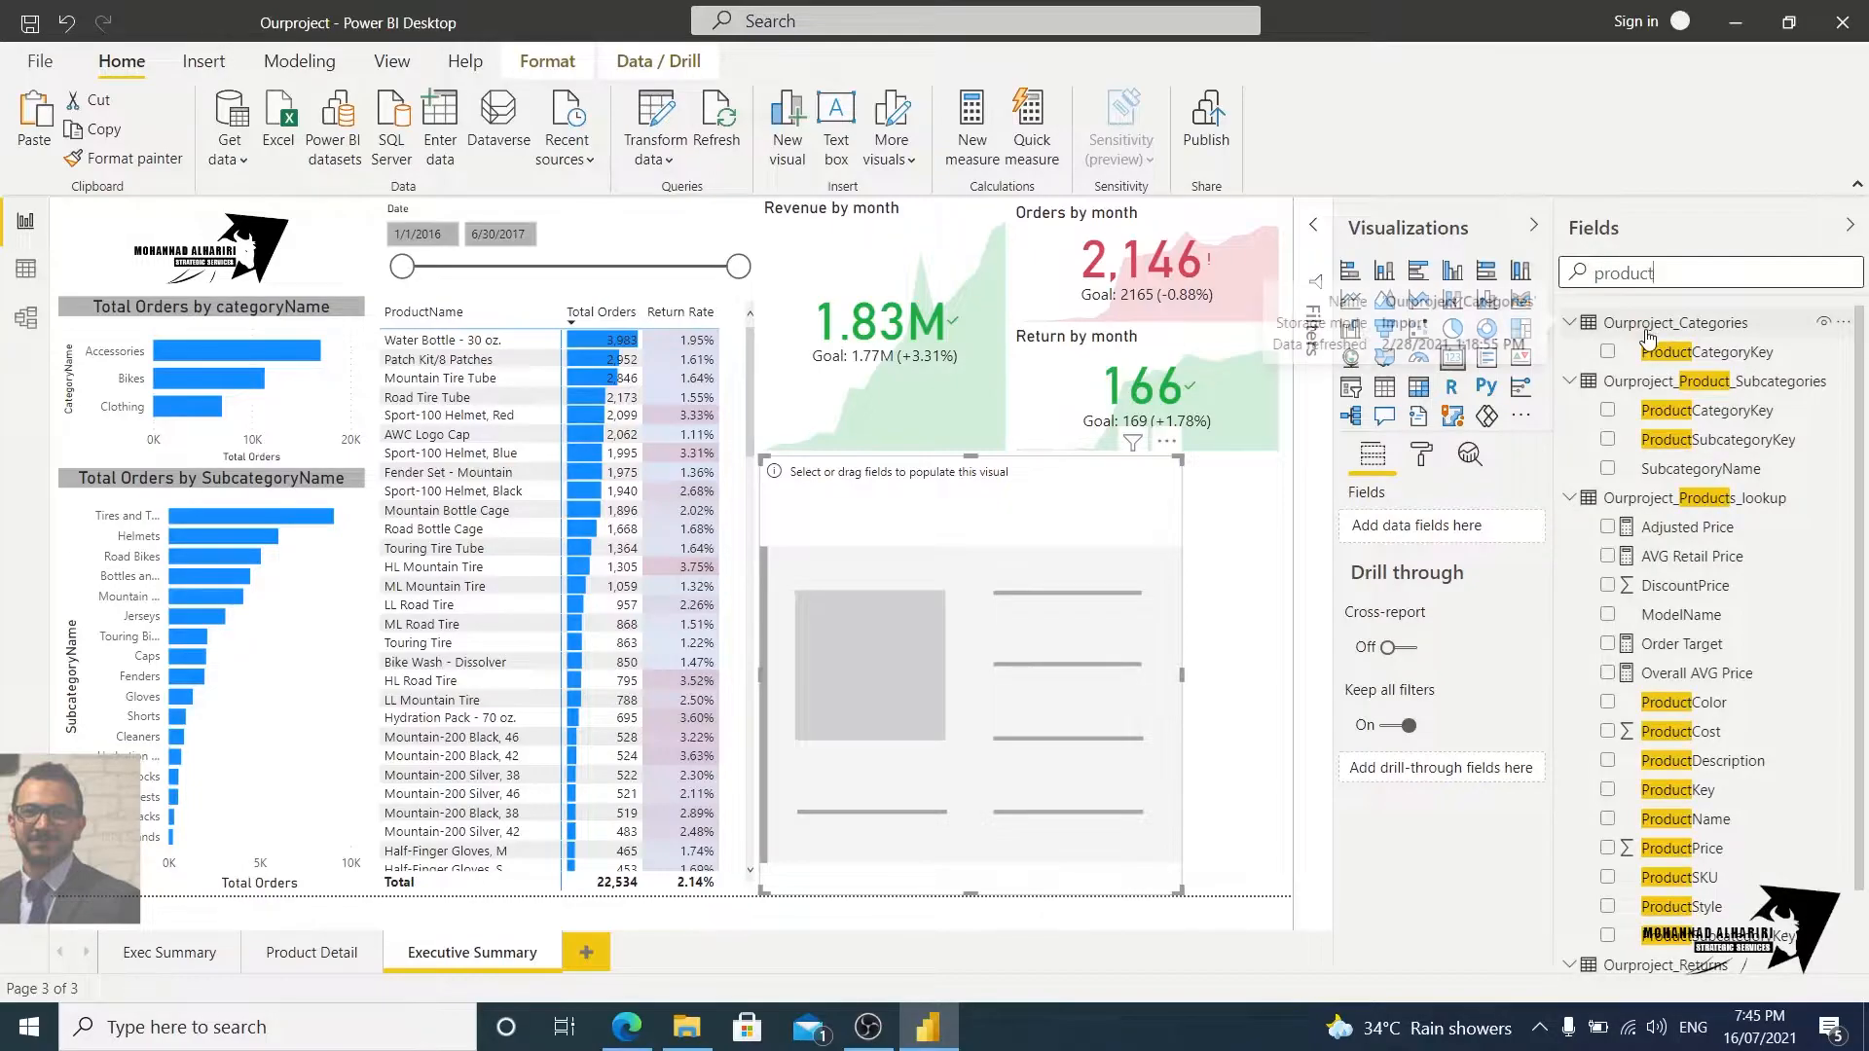
text(name)
drag(1688, 352, 1459, 530)
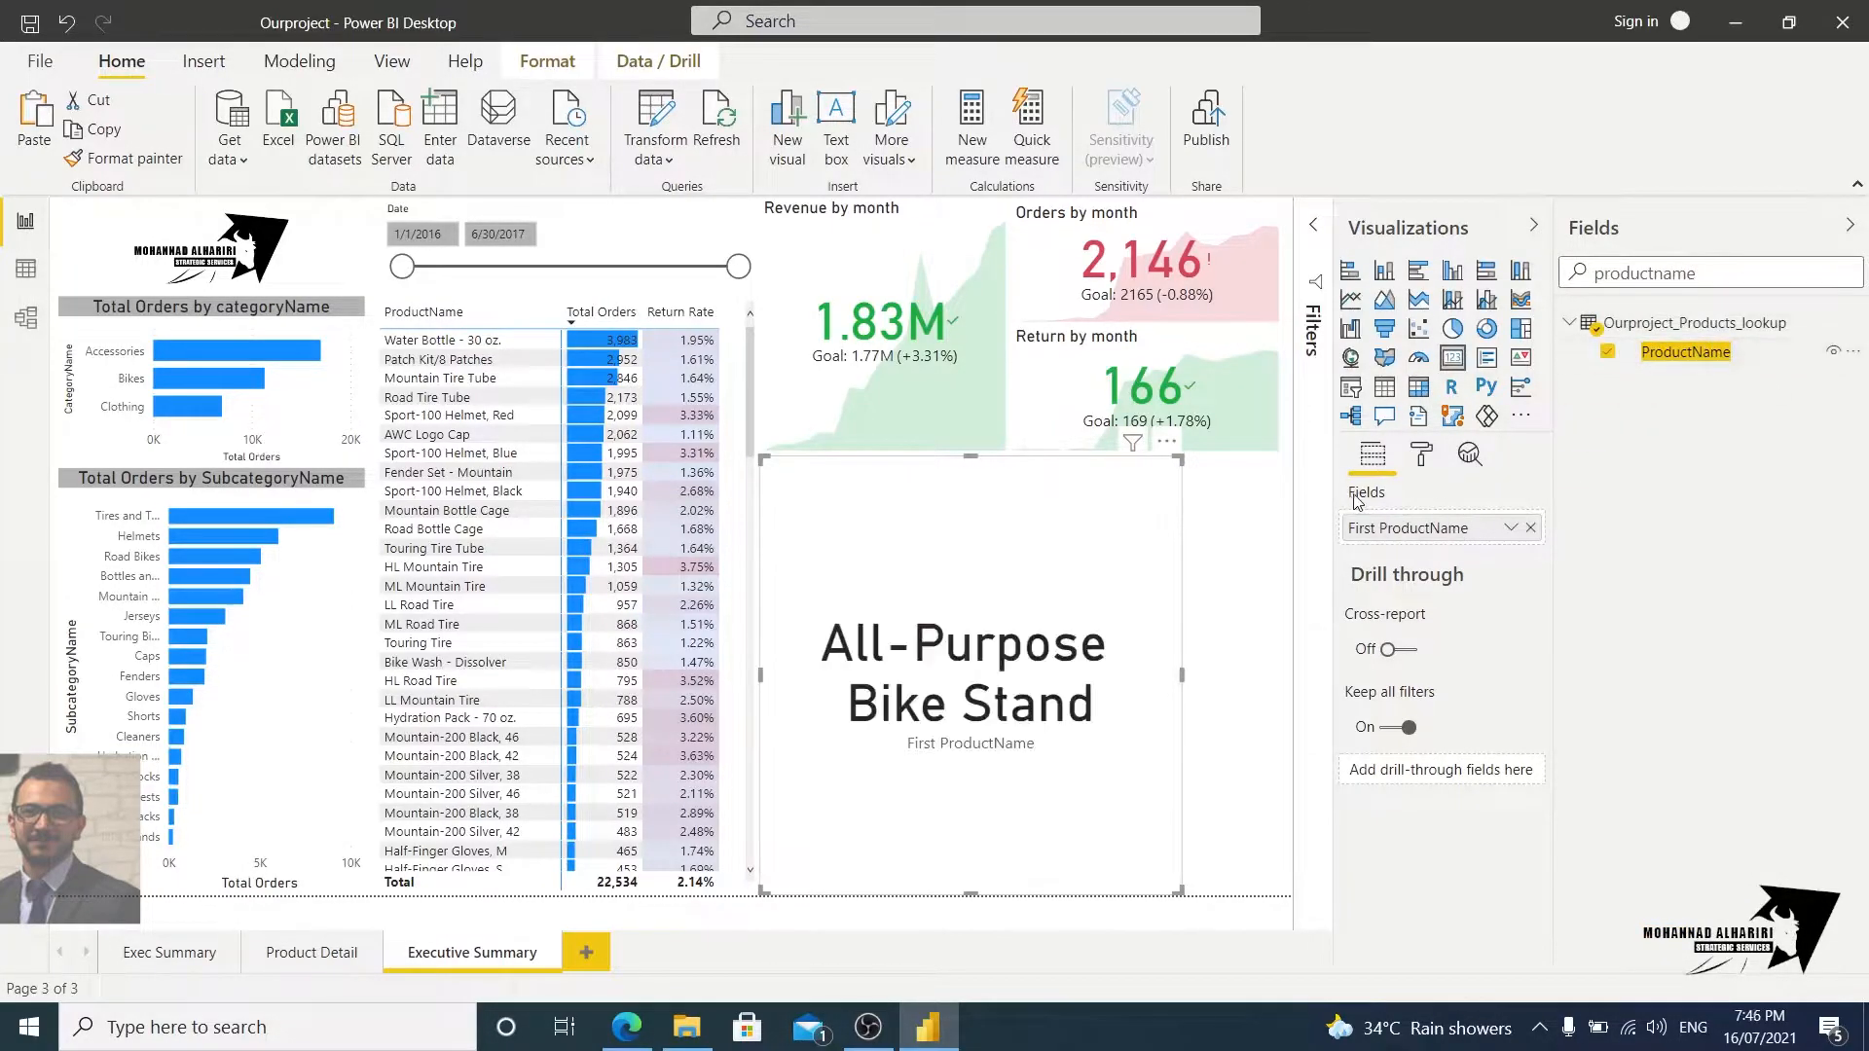
drag(1177, 887, 1251, 687)
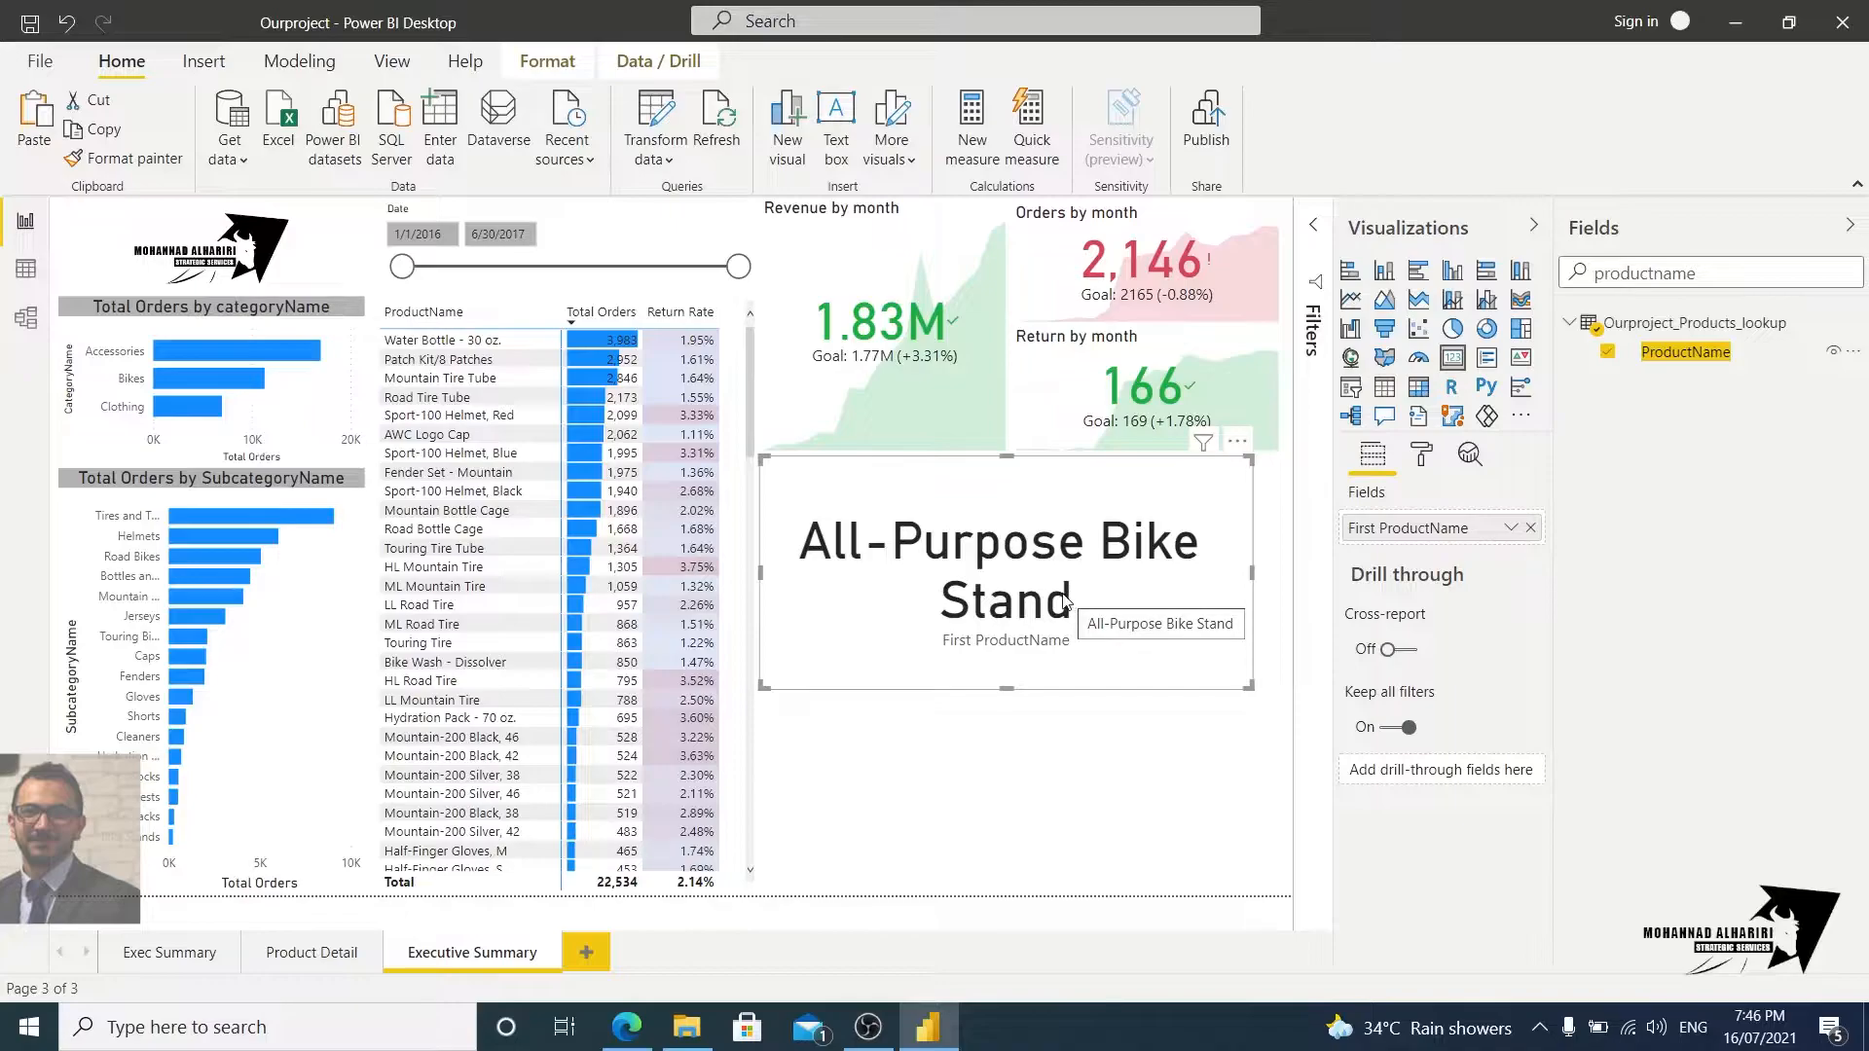
Step: Try the Last summarization for the card's product name and switch it back to First
click(1511, 529)
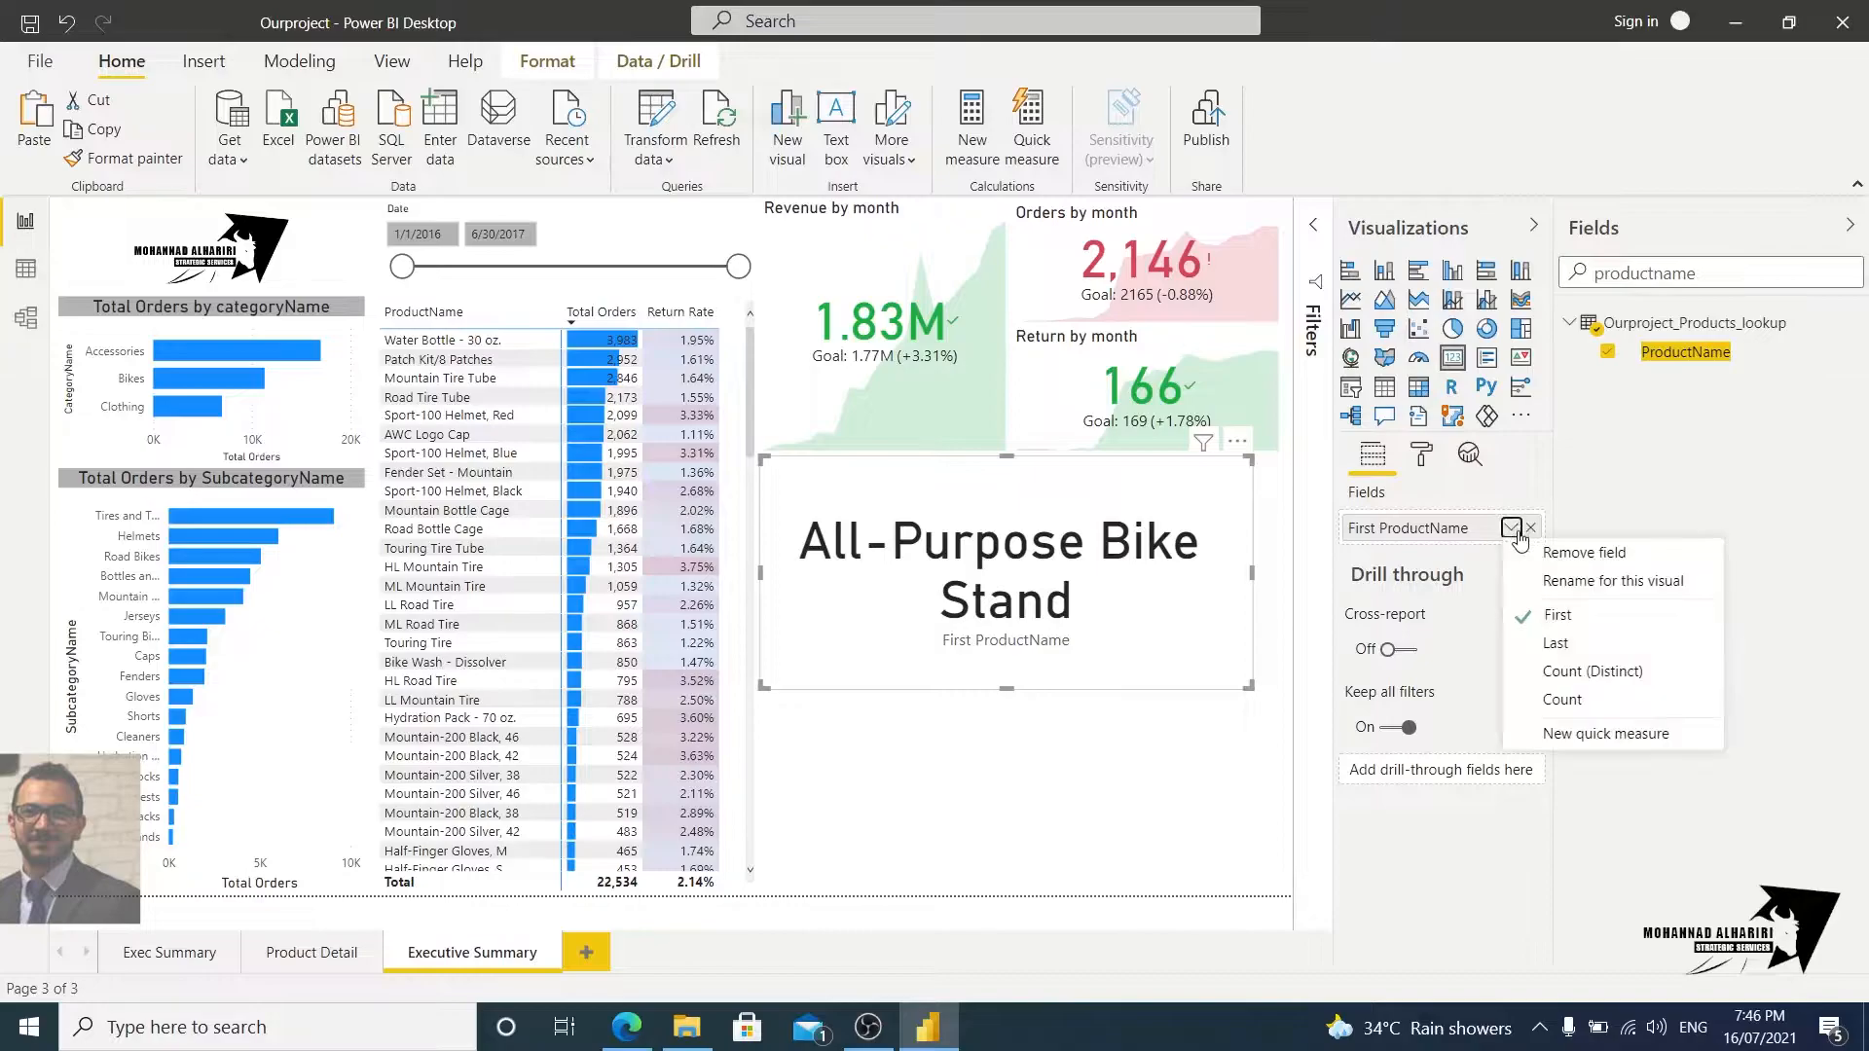
click(1549, 644)
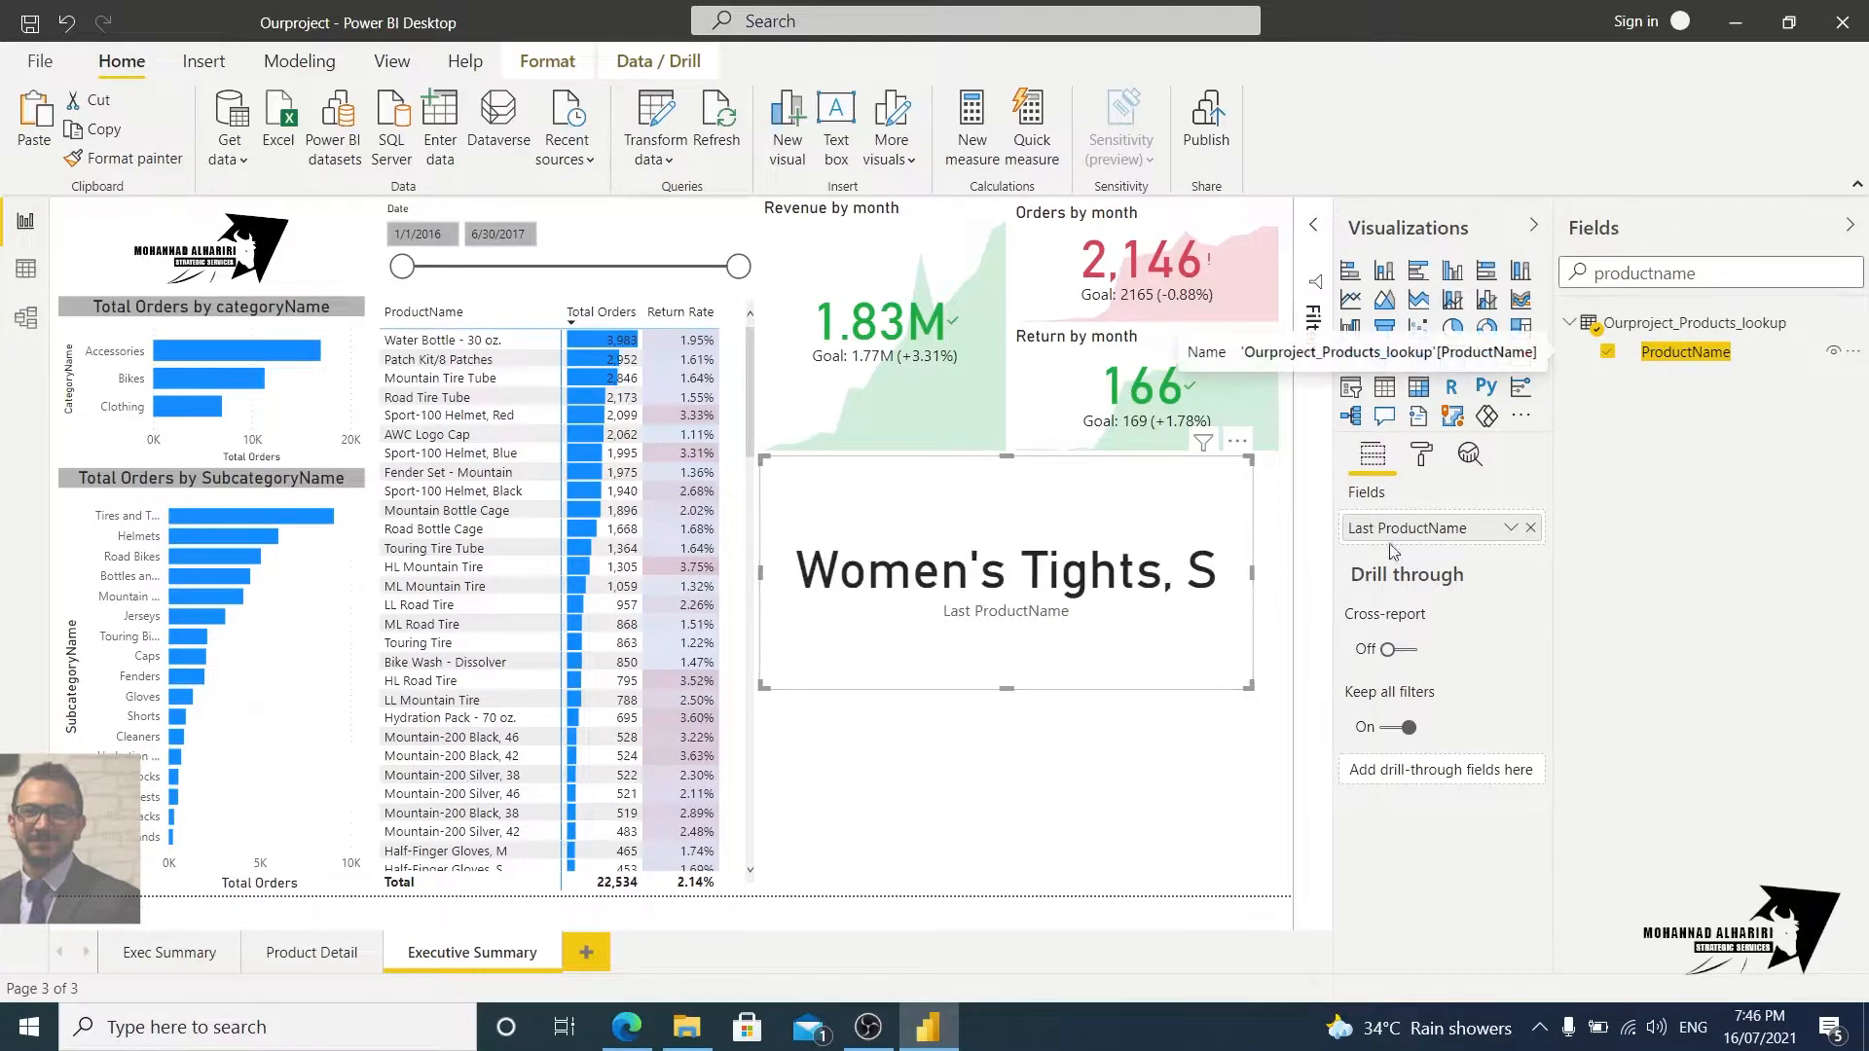
click(1511, 528)
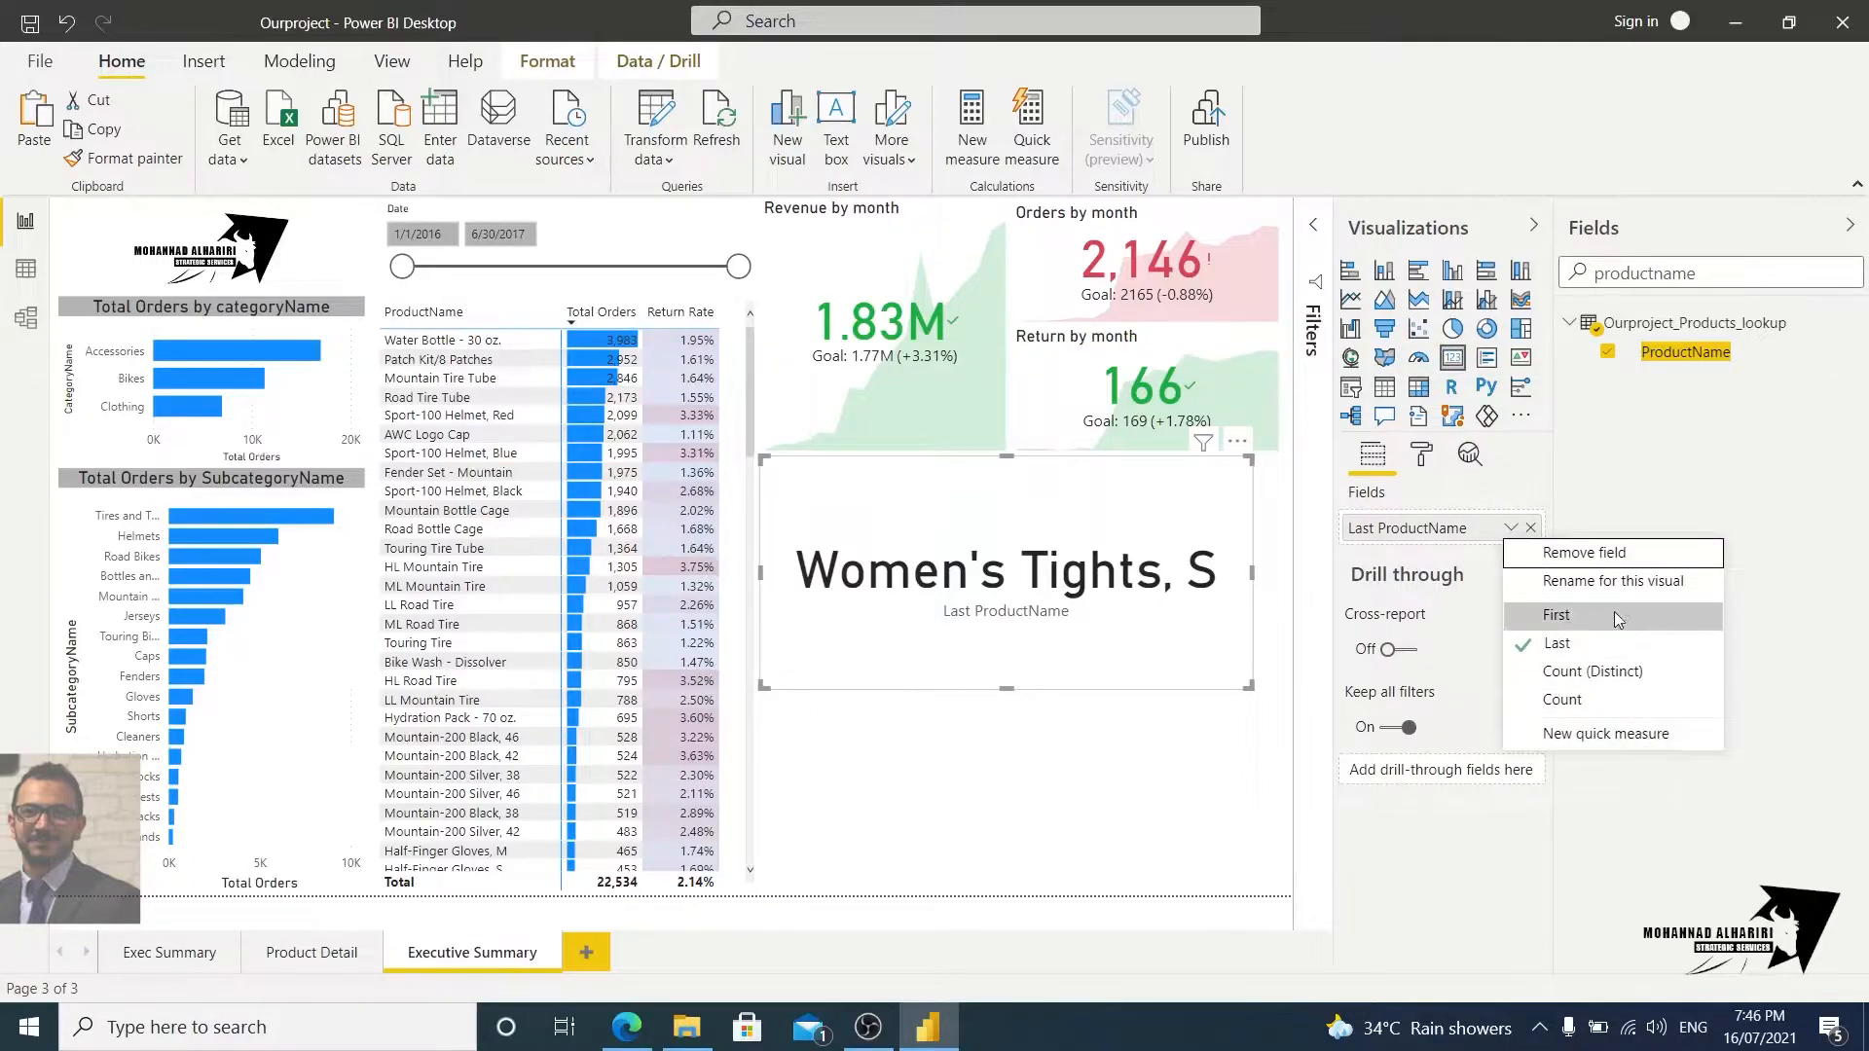
click(1074, 707)
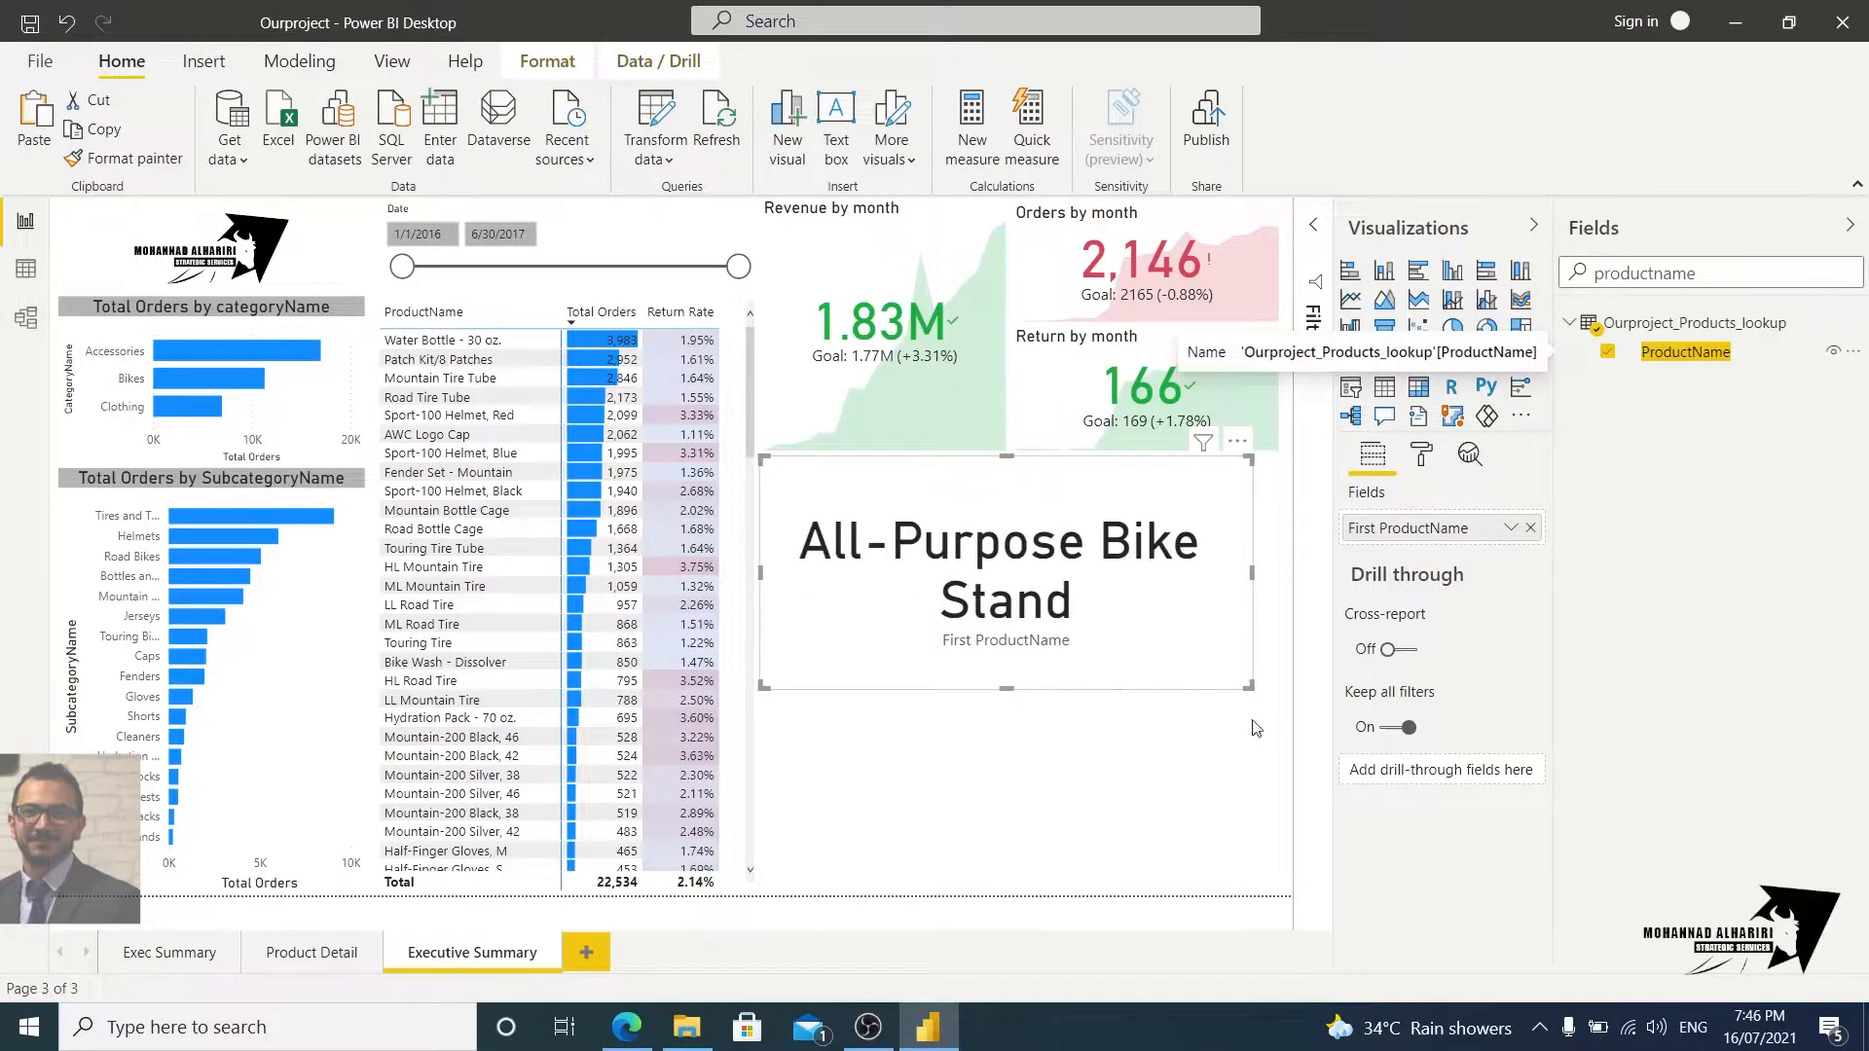
Step: Reduce the card to a single-line height and extend its width to the page edge
drag(1007, 687, 1028, 576)
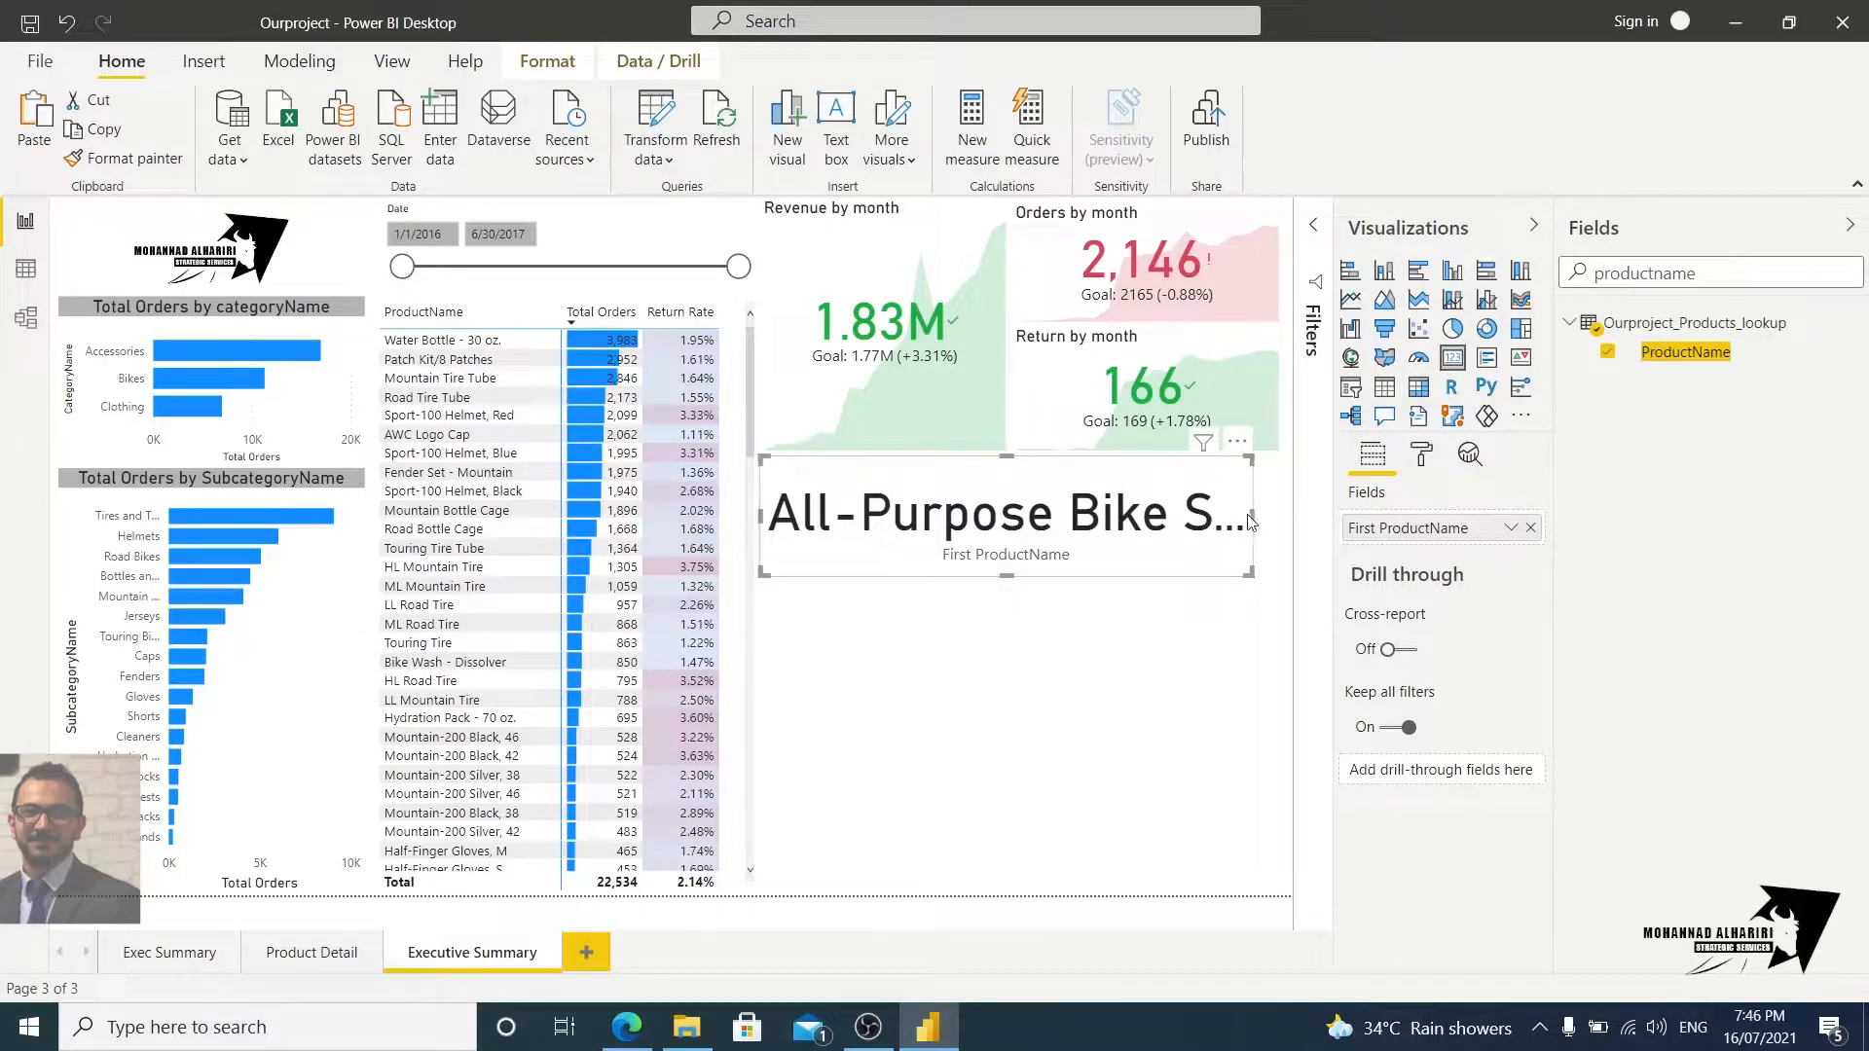
drag(1263, 522, 1283, 523)
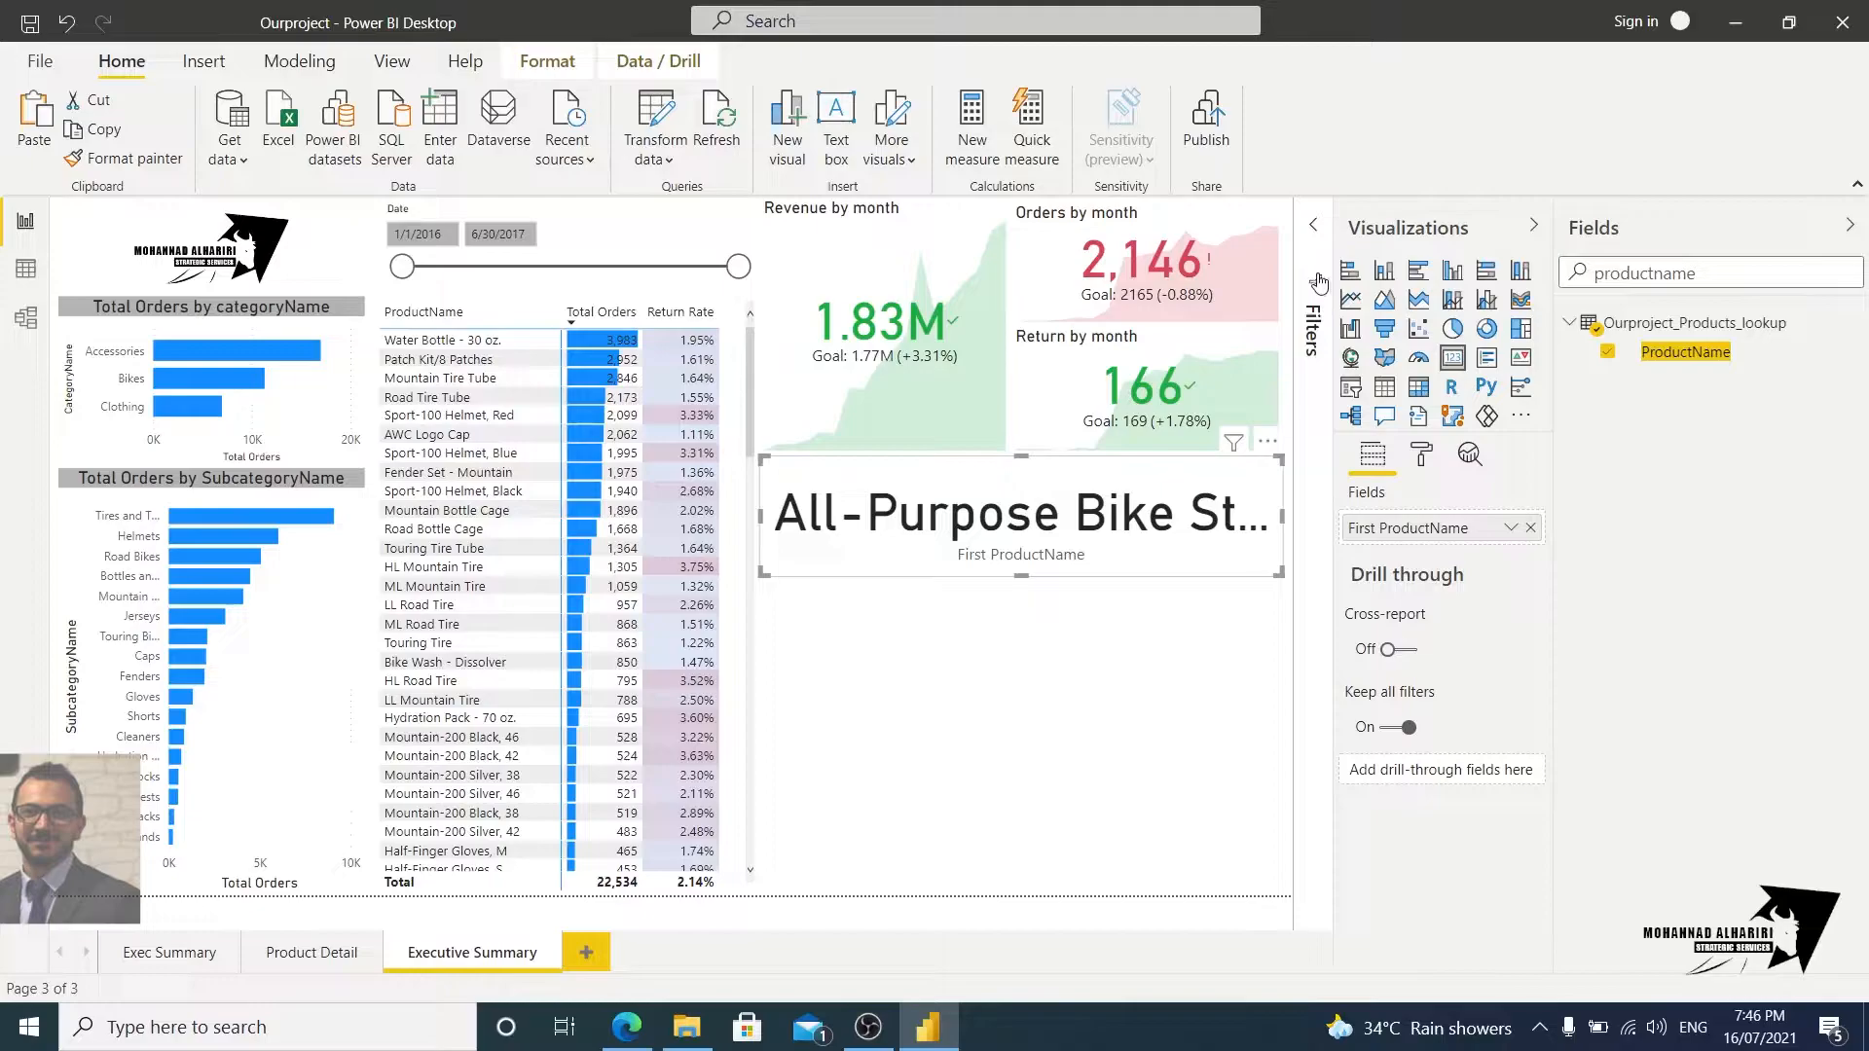
Step: Show the report filters and examine the filter options for the card's First ProductName
click(1316, 283)
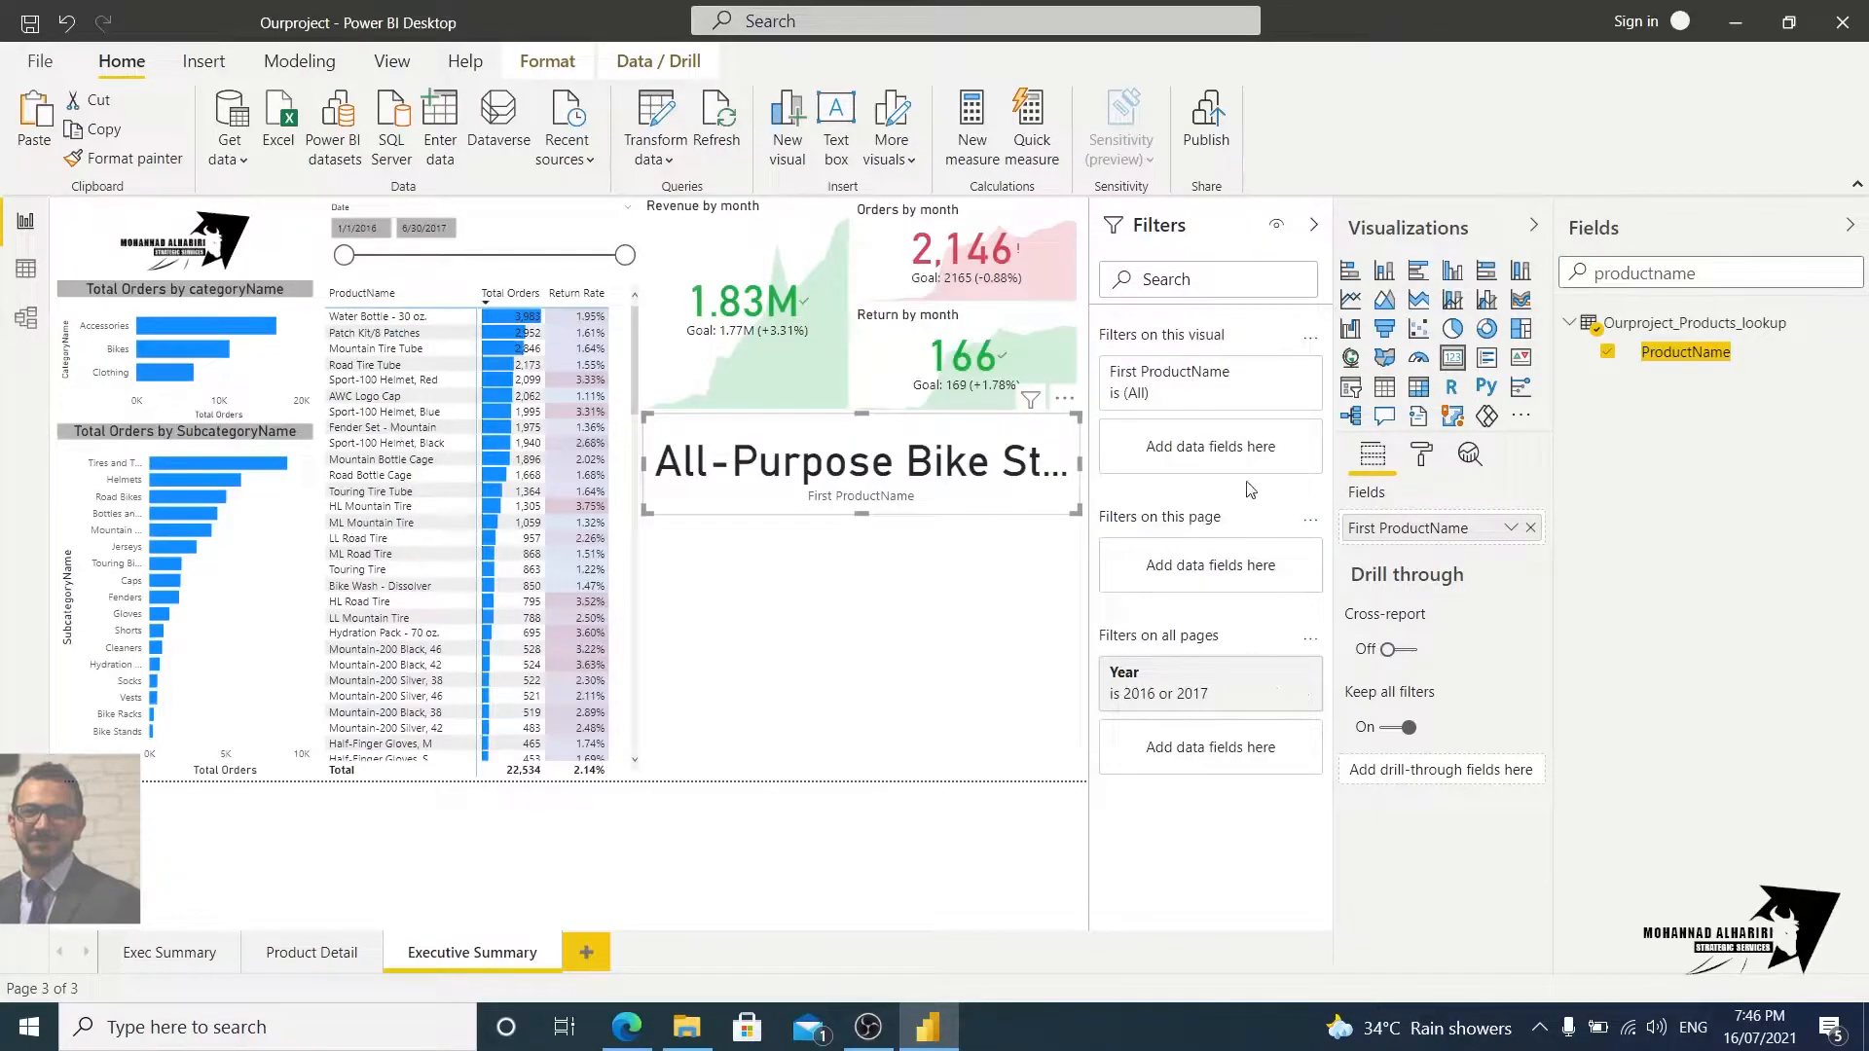
click(1276, 375)
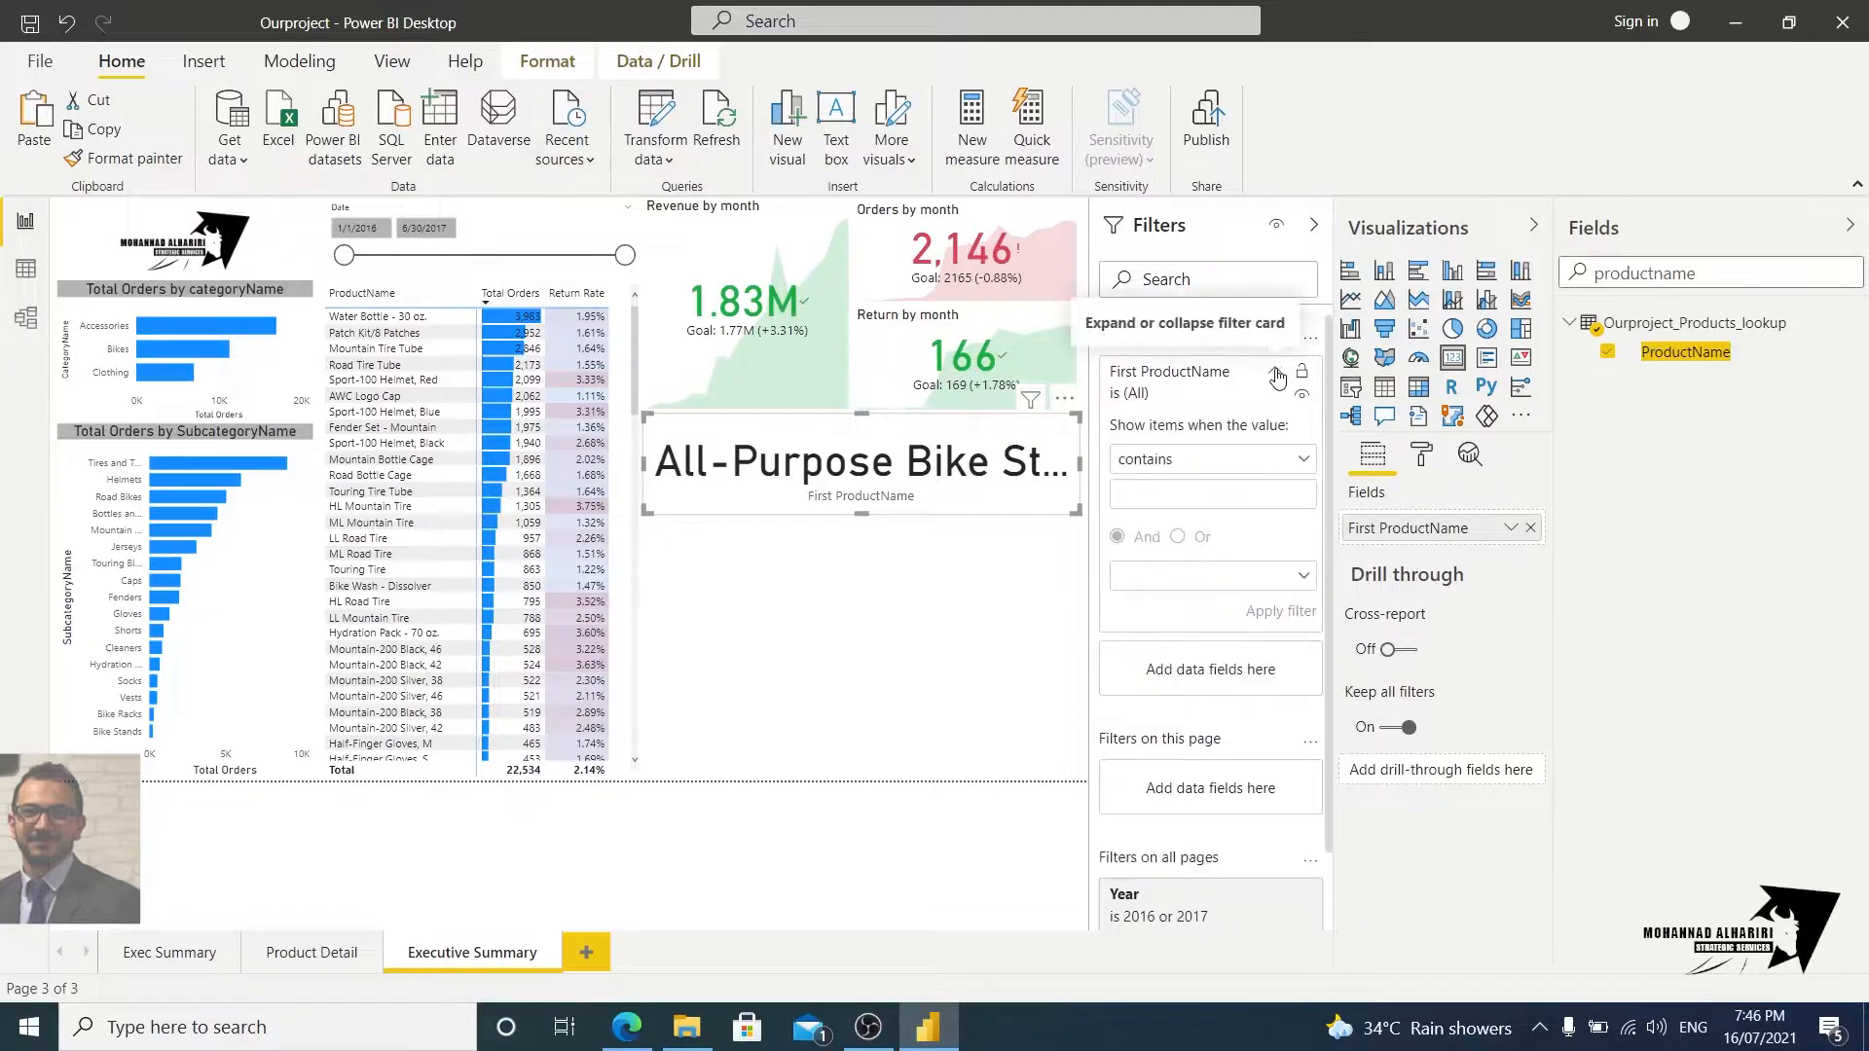
scroll(1168, 798, down, 1)
scroll(1217, 584, up, 1)
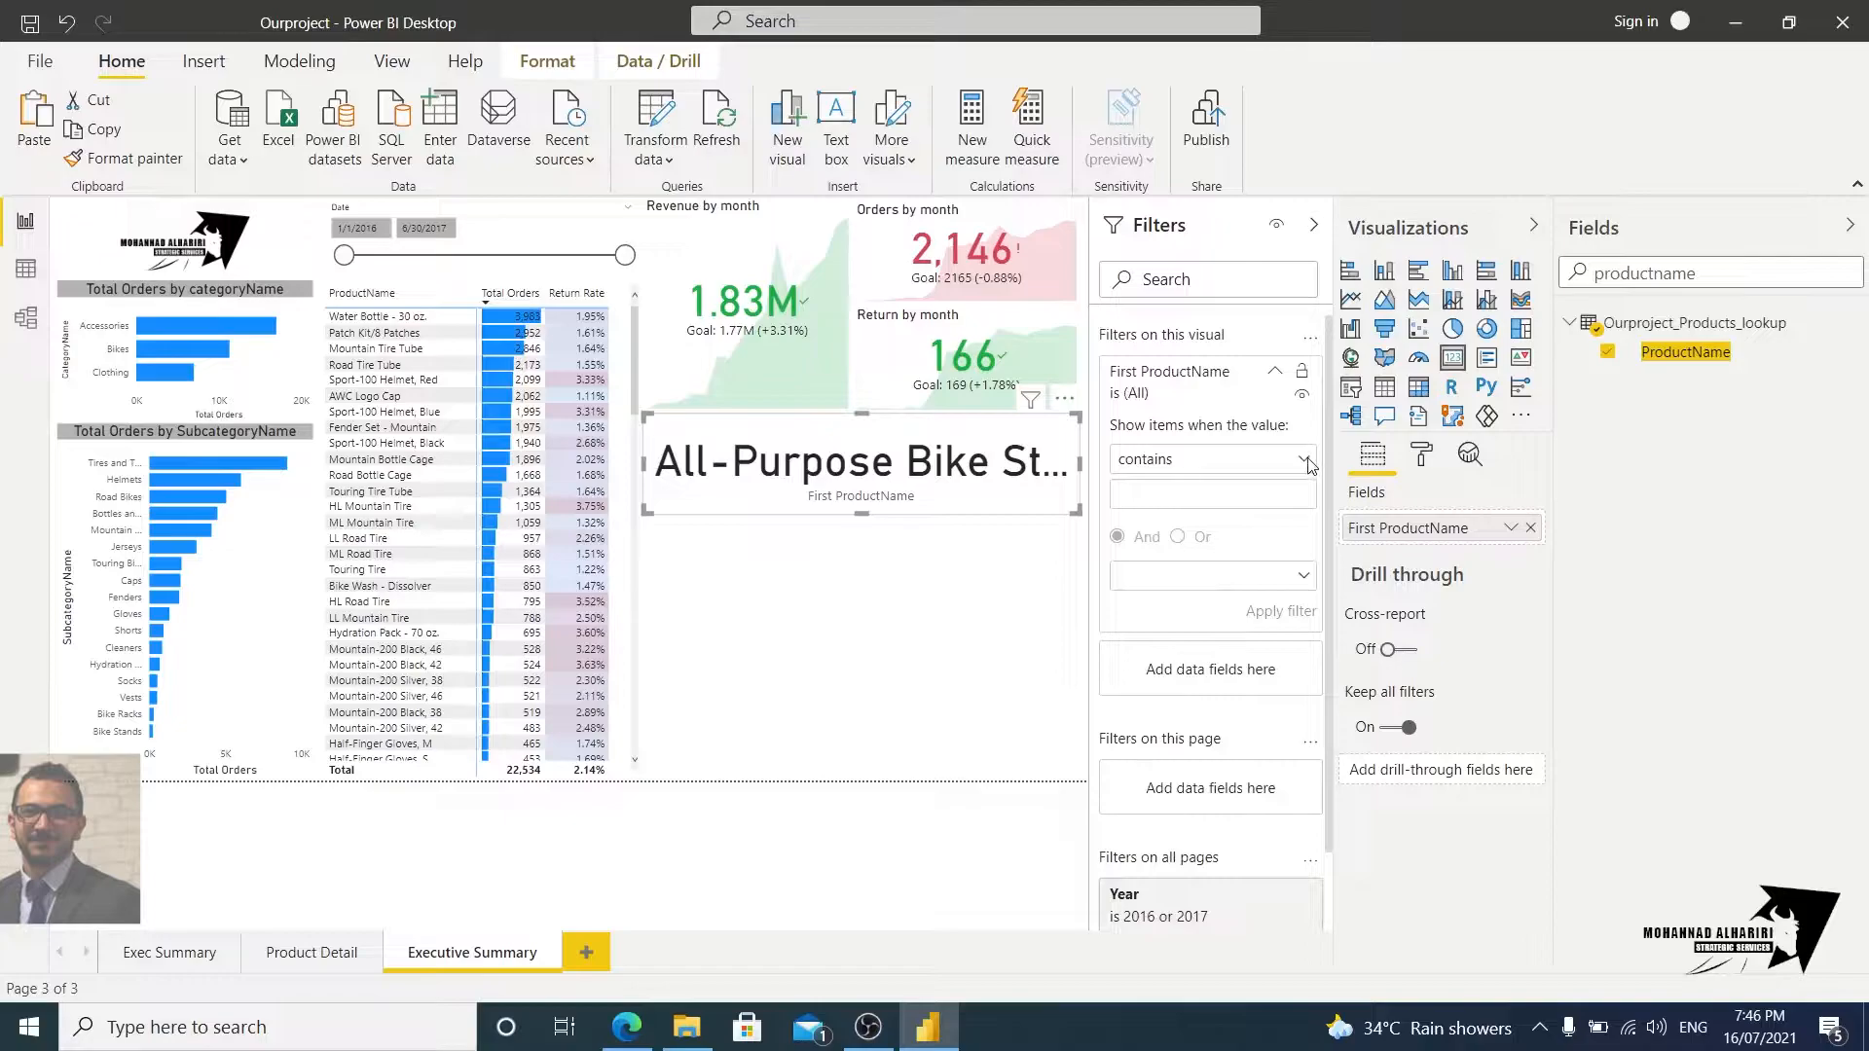
click(1276, 374)
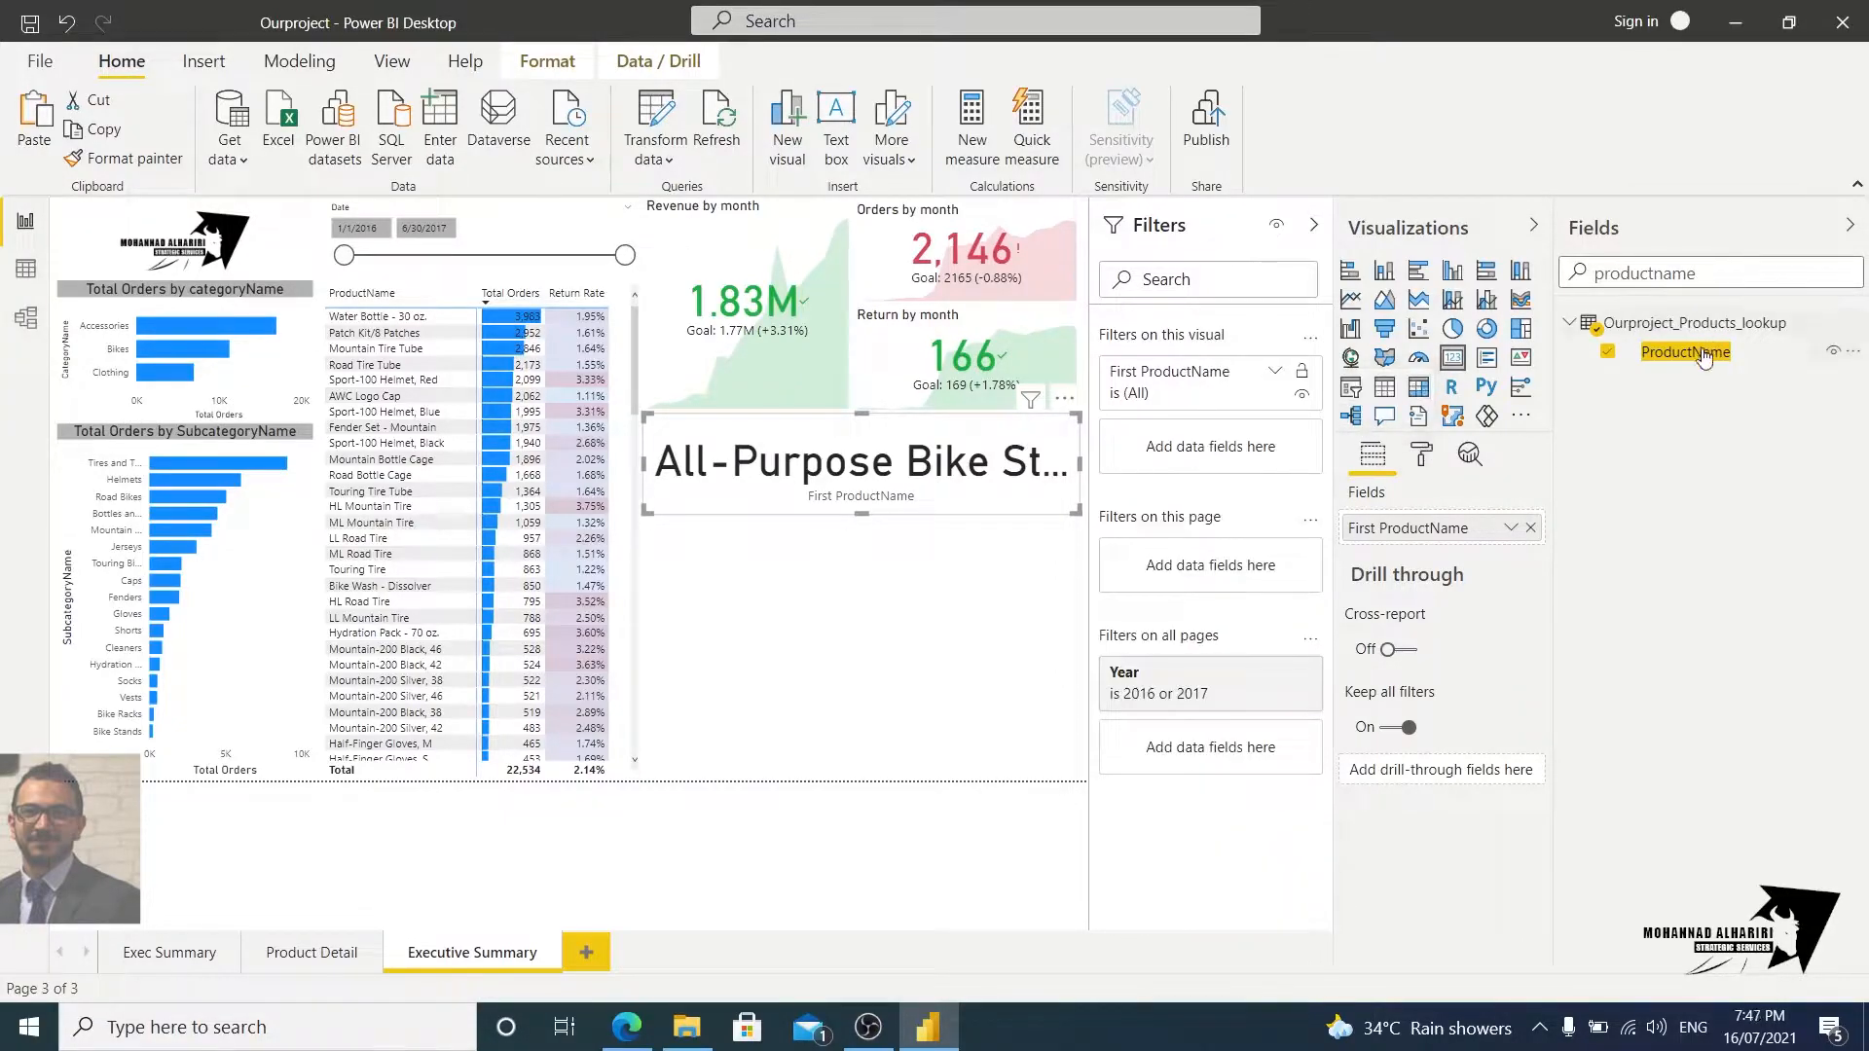
Step: Add ProductName to the product card's visual-level filters and look through its list of product values
drag(1703, 360, 1209, 421)
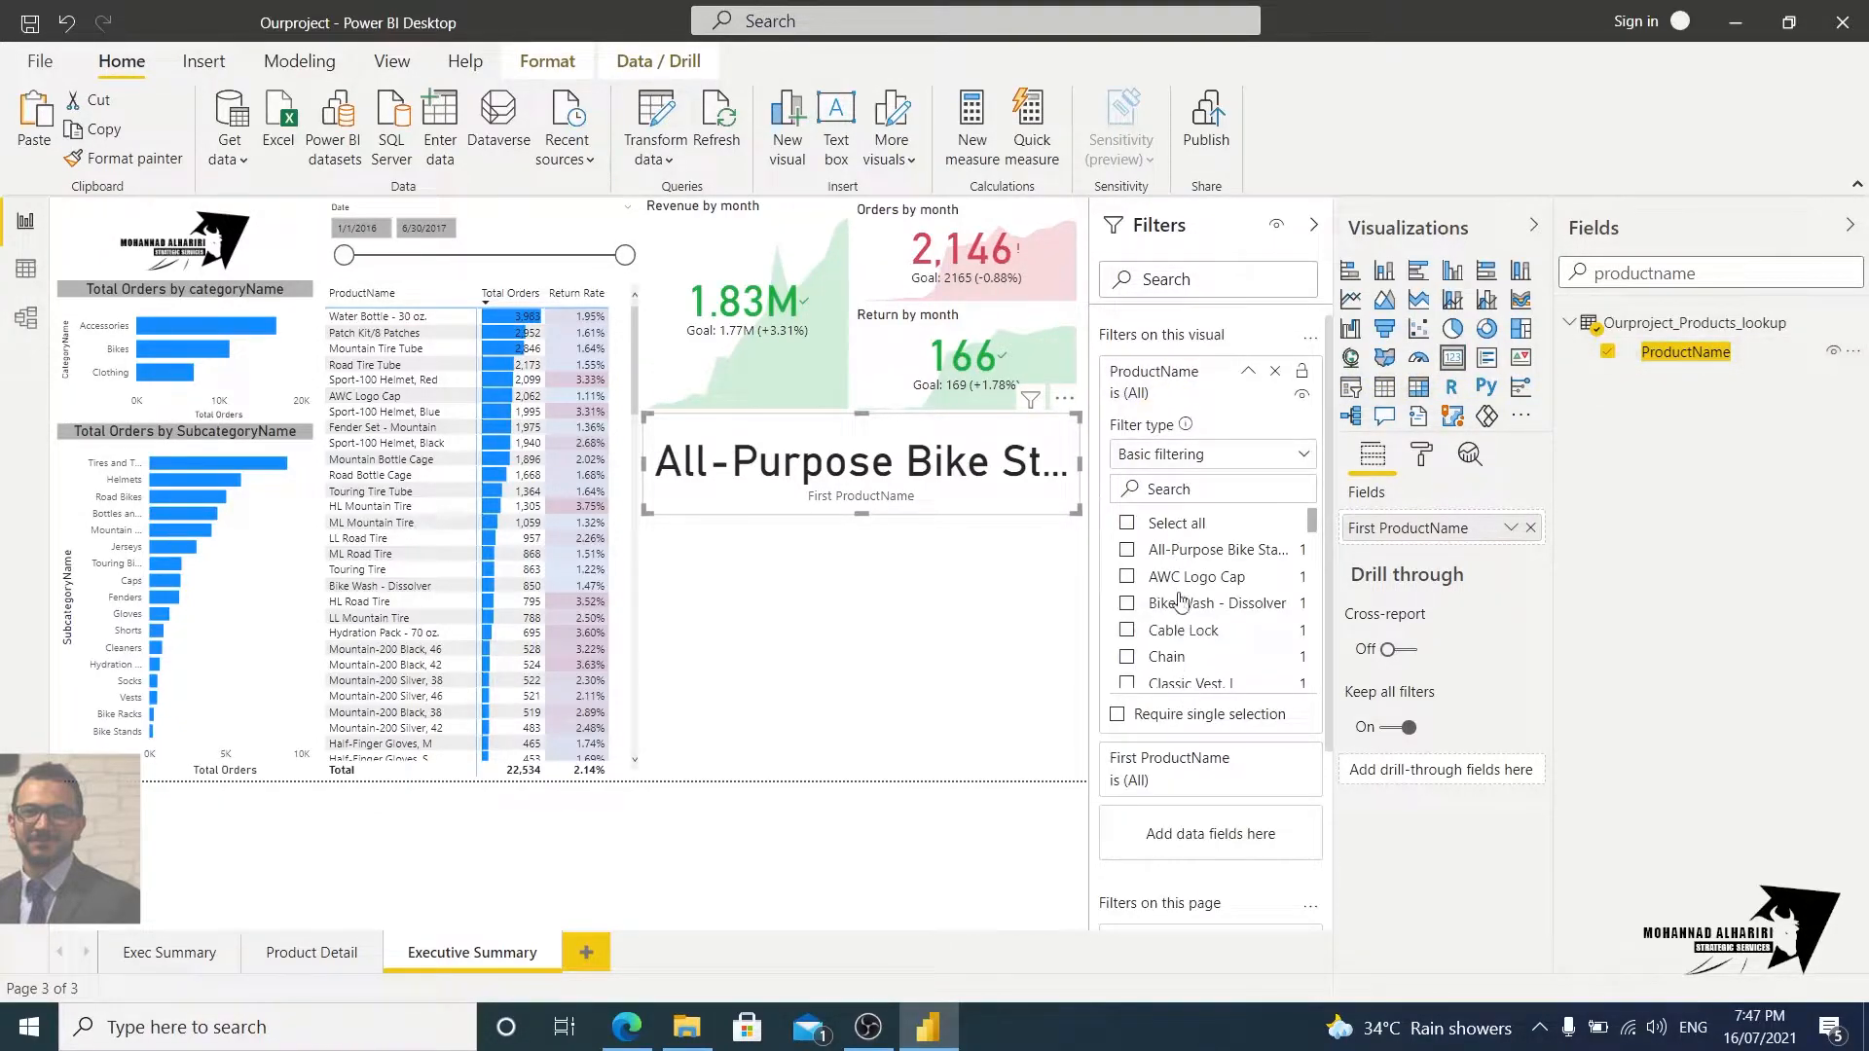
scroll(1176, 594, down, 6)
scroll(1176, 597, down, 2)
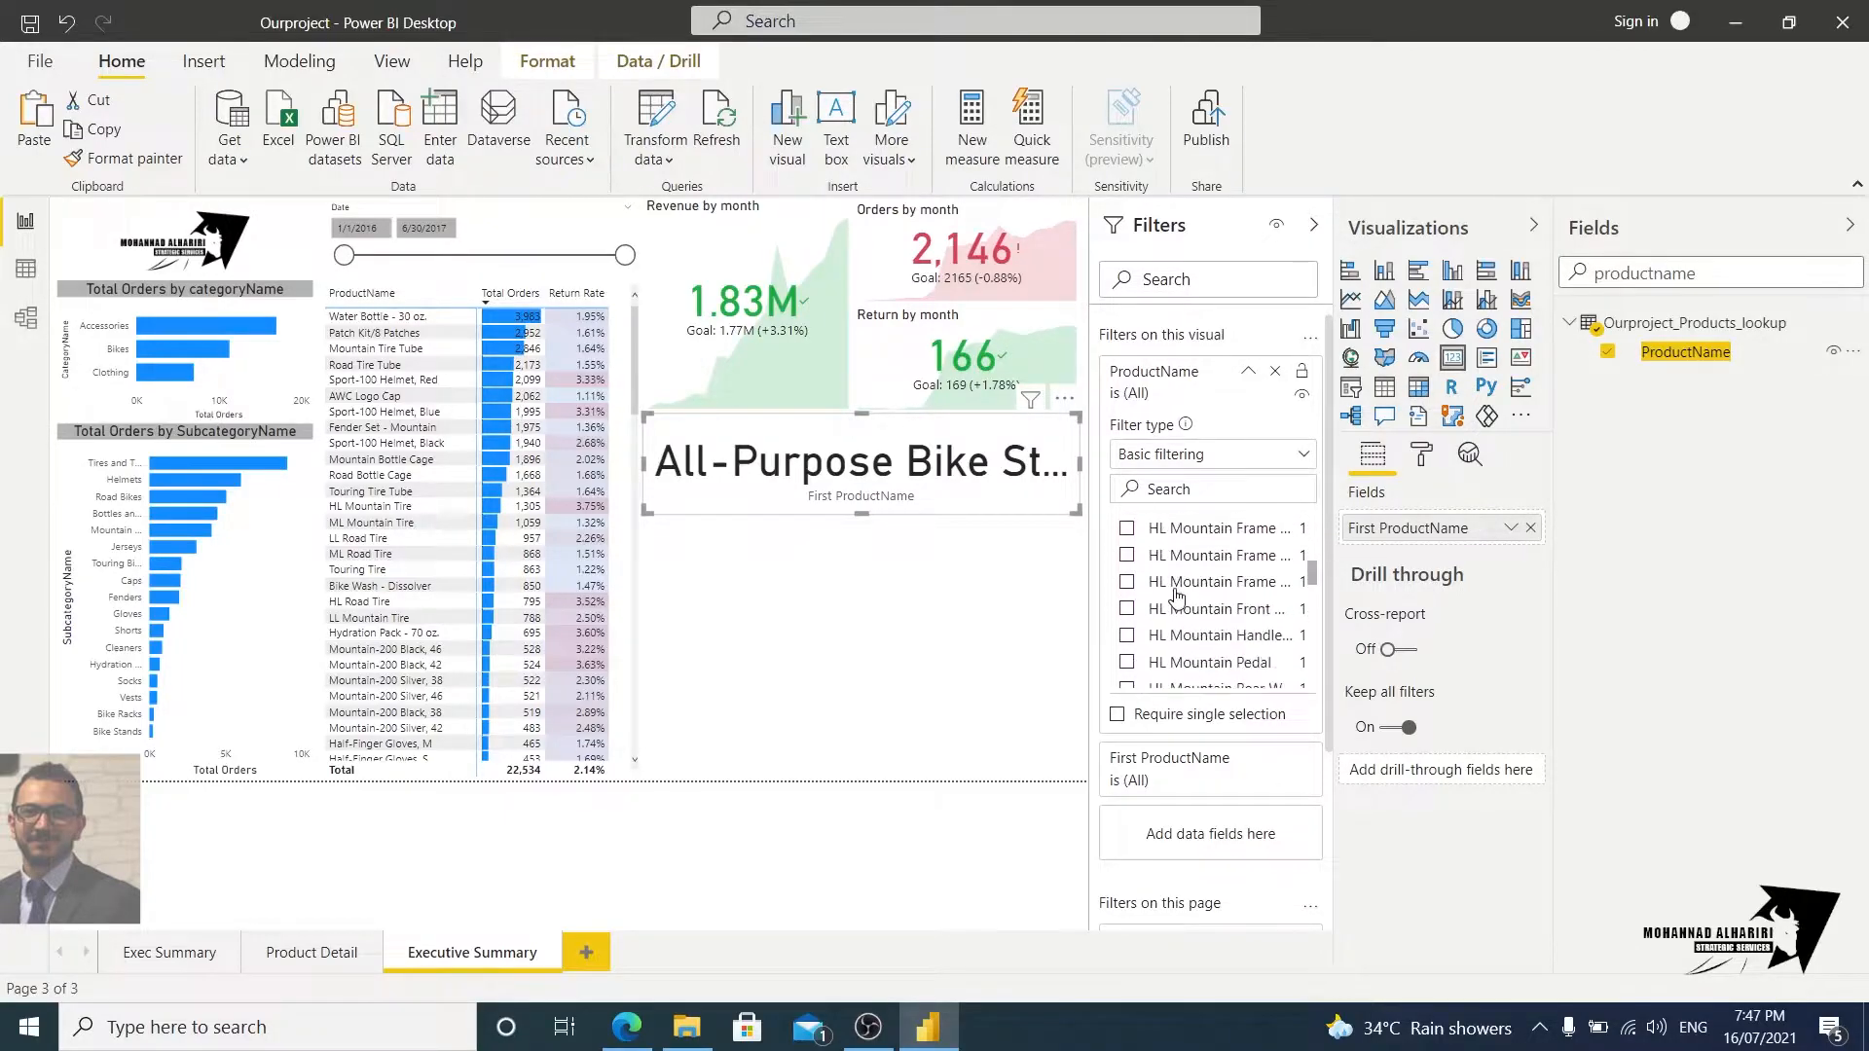
scroll(1176, 596, down, 5)
drag(1320, 616, 1315, 513)
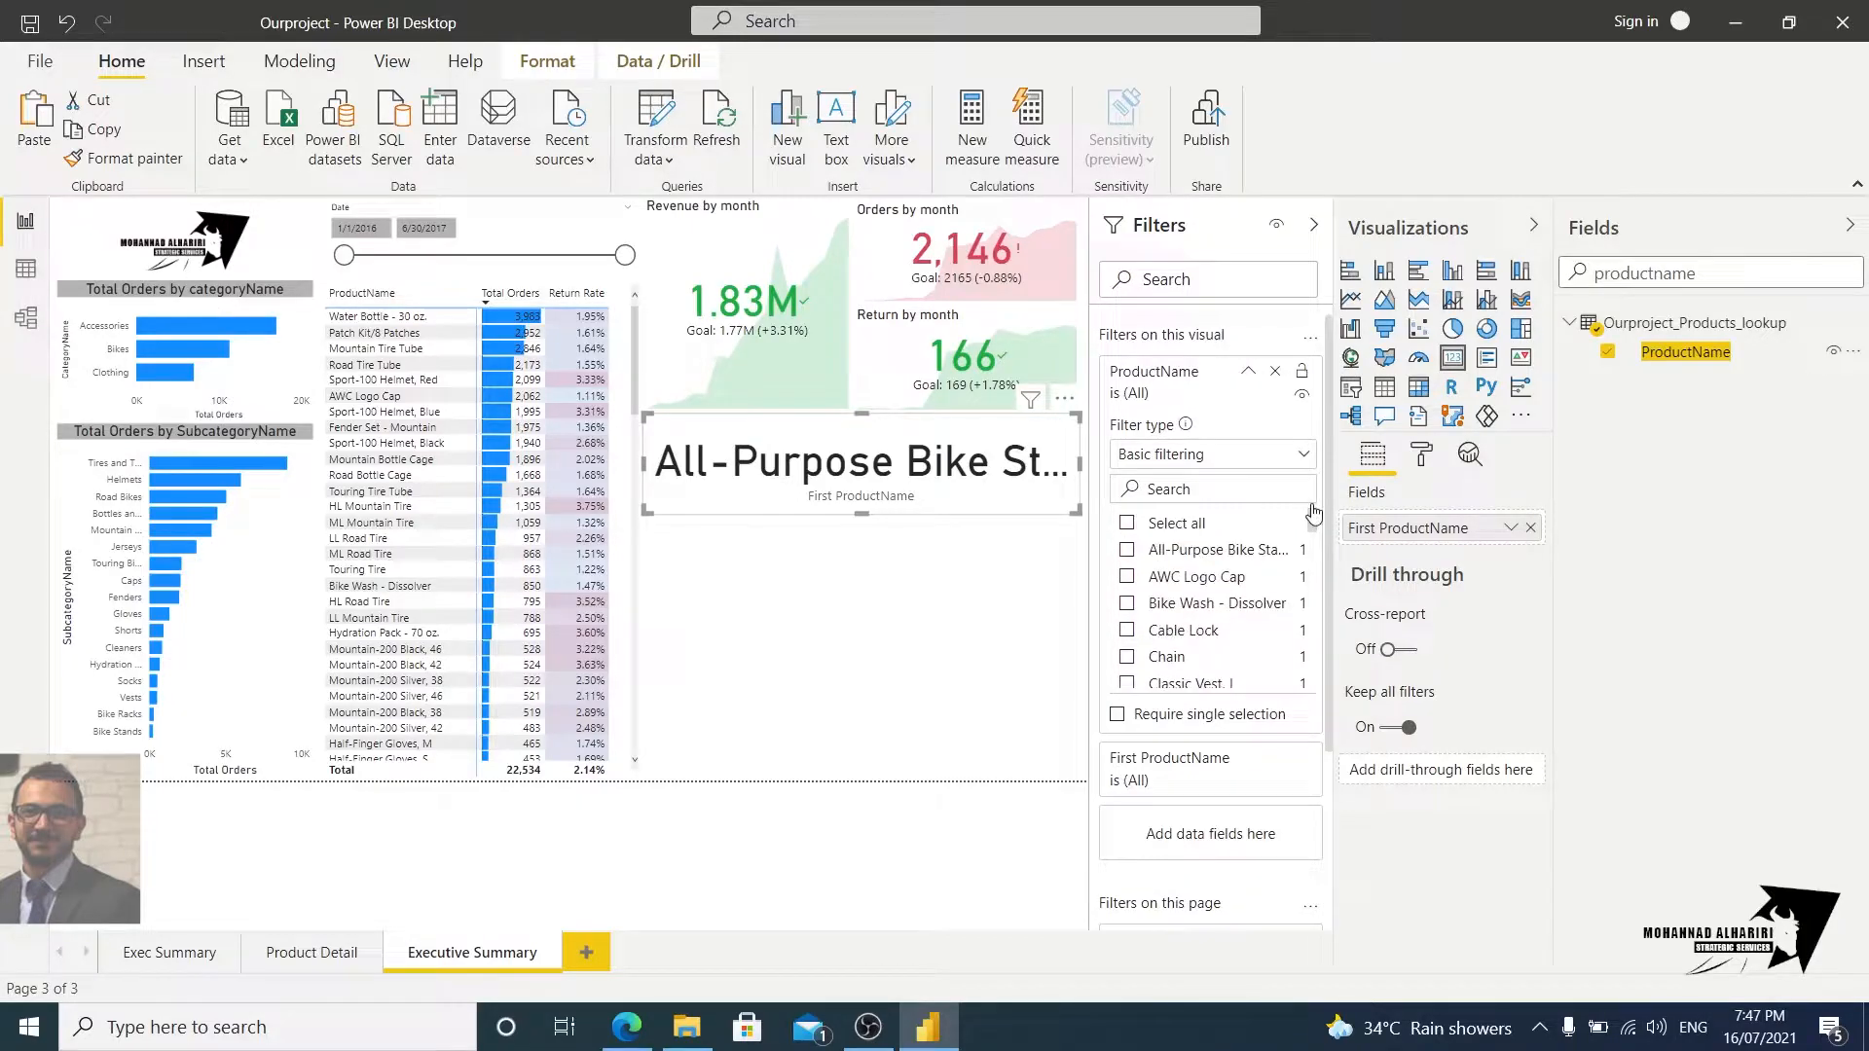
Step: Set the card's ProductName filter to Top N, showing the top 1 item by Total Orders, and apply it
click(1302, 455)
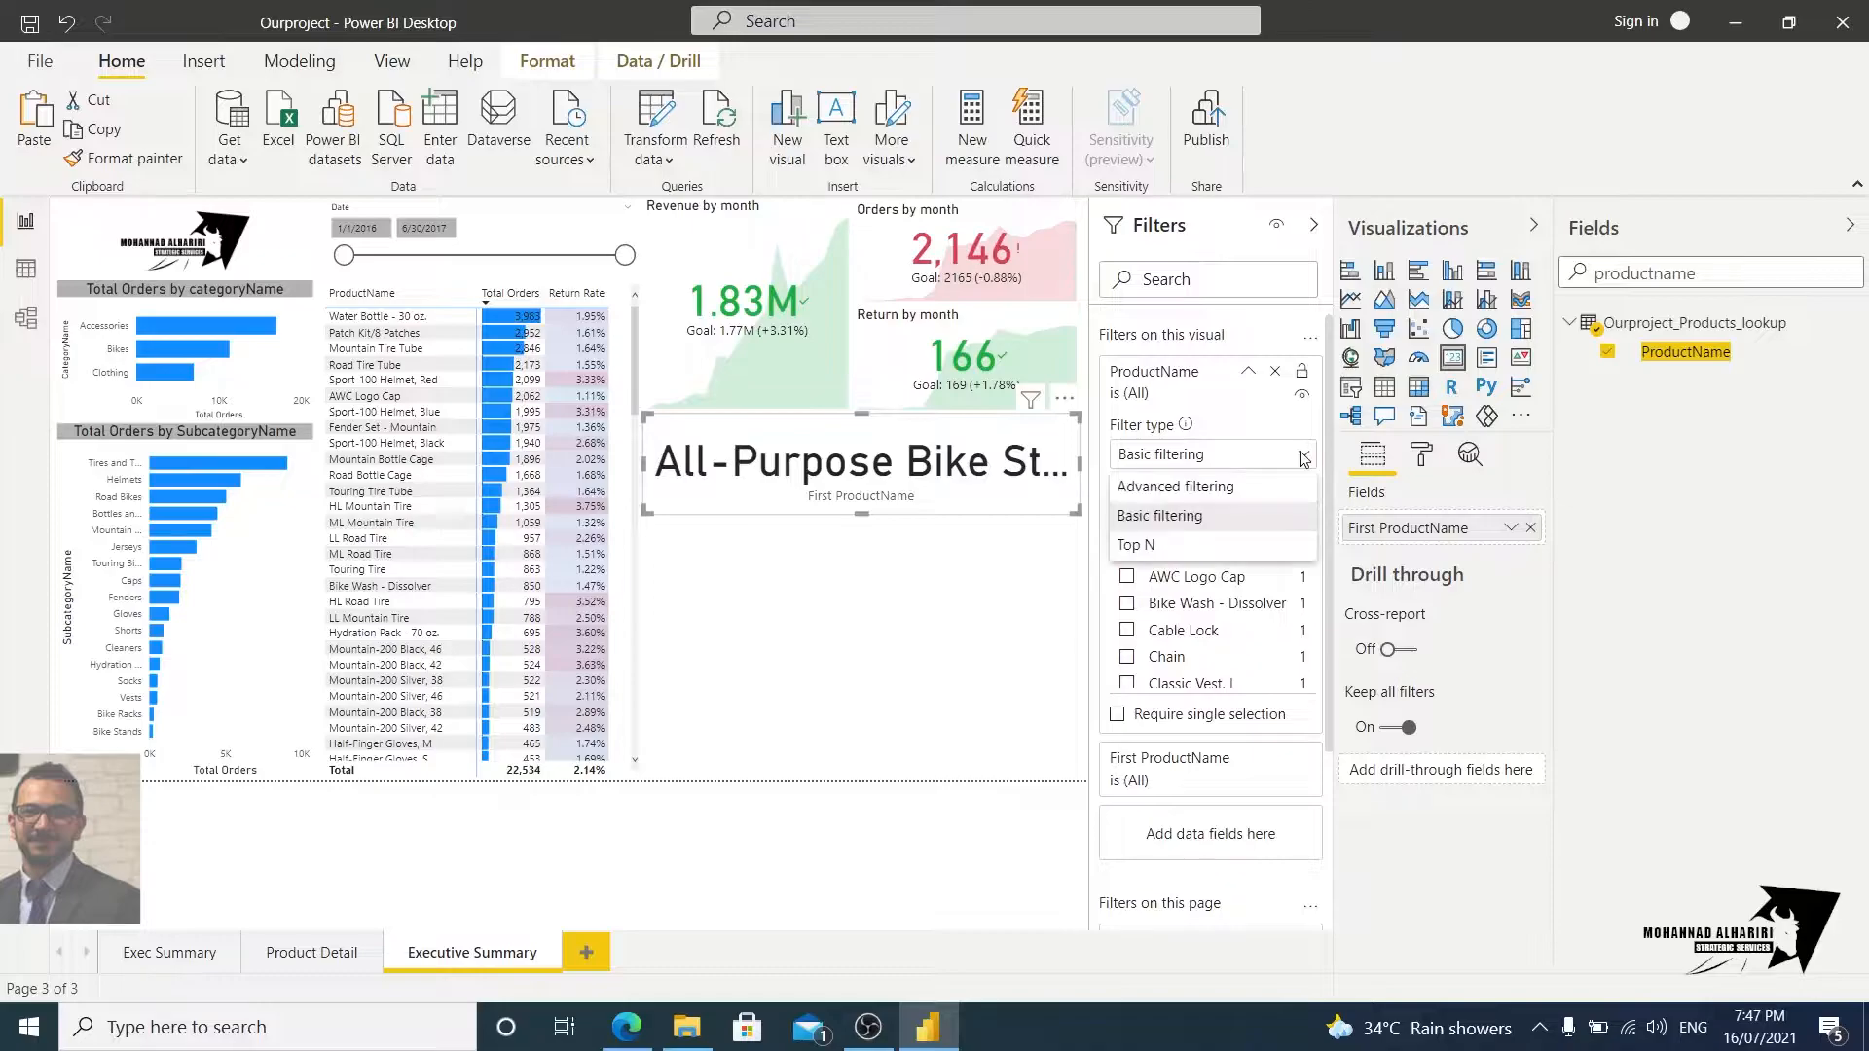
click(1135, 546)
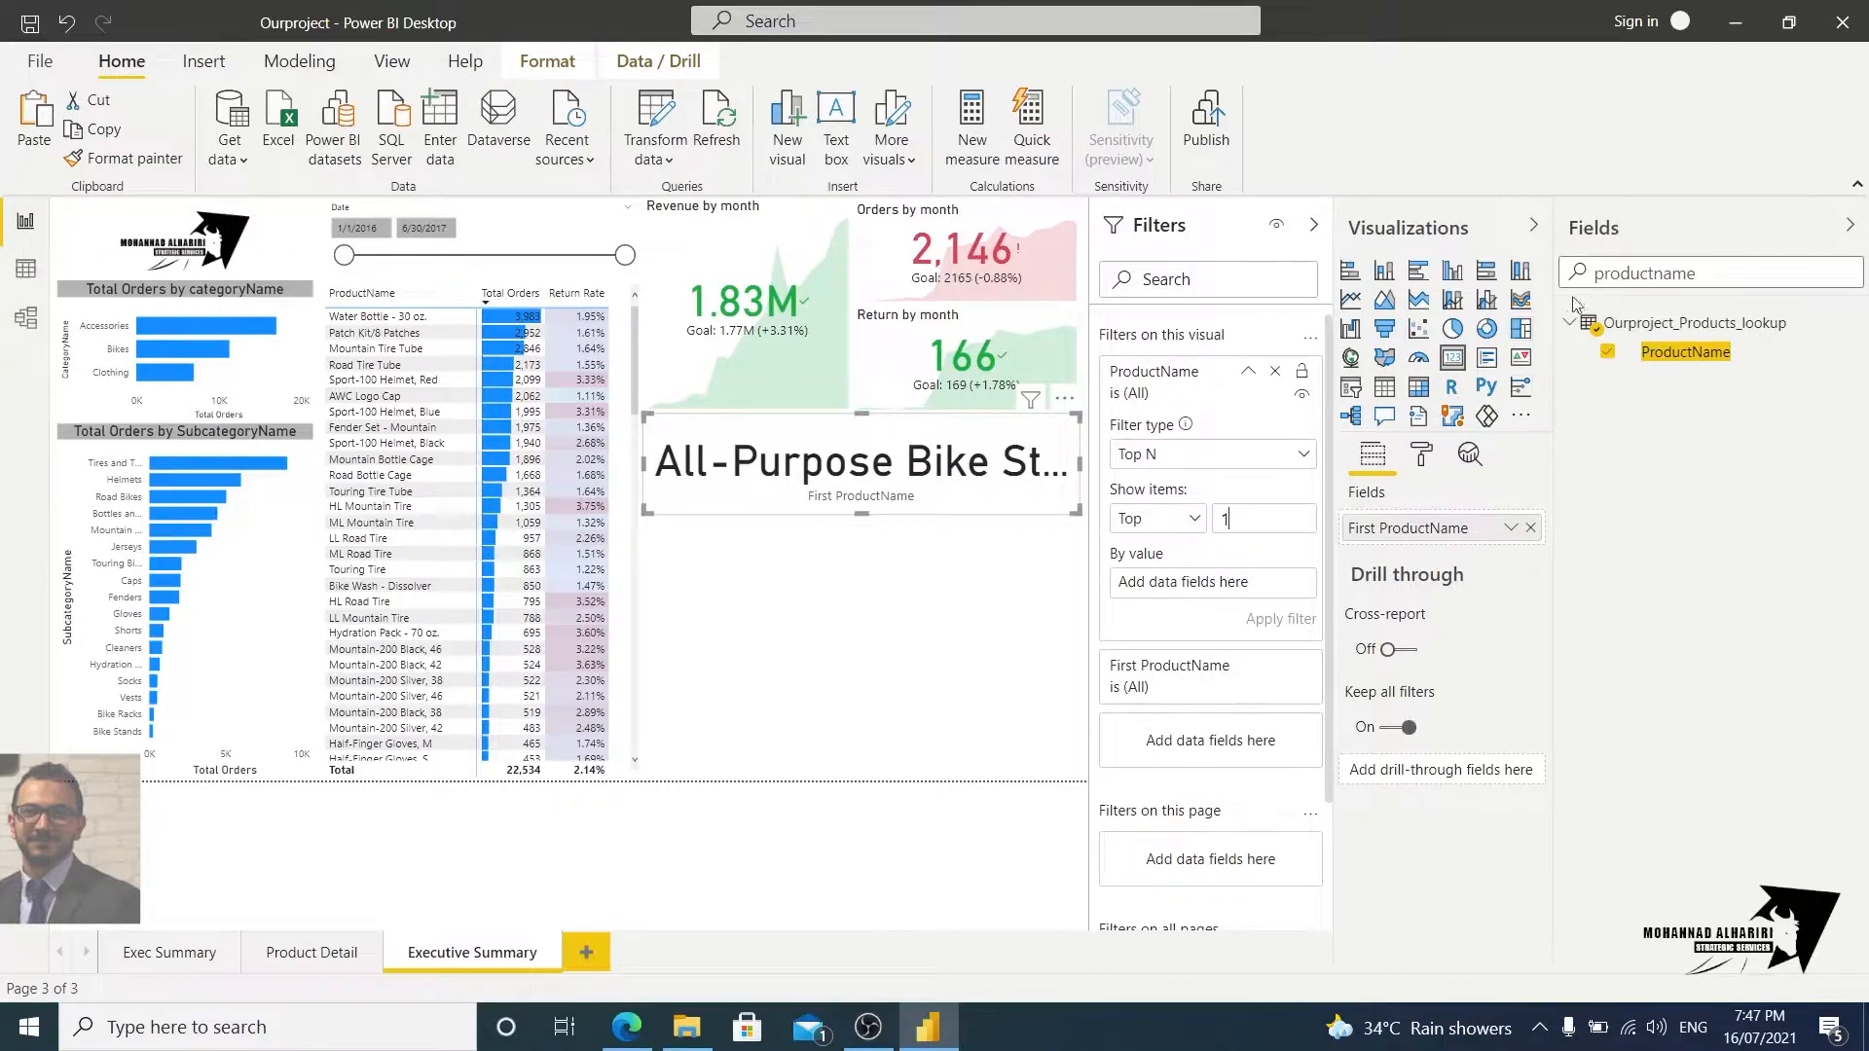
double_click(1645, 272)
text(or)
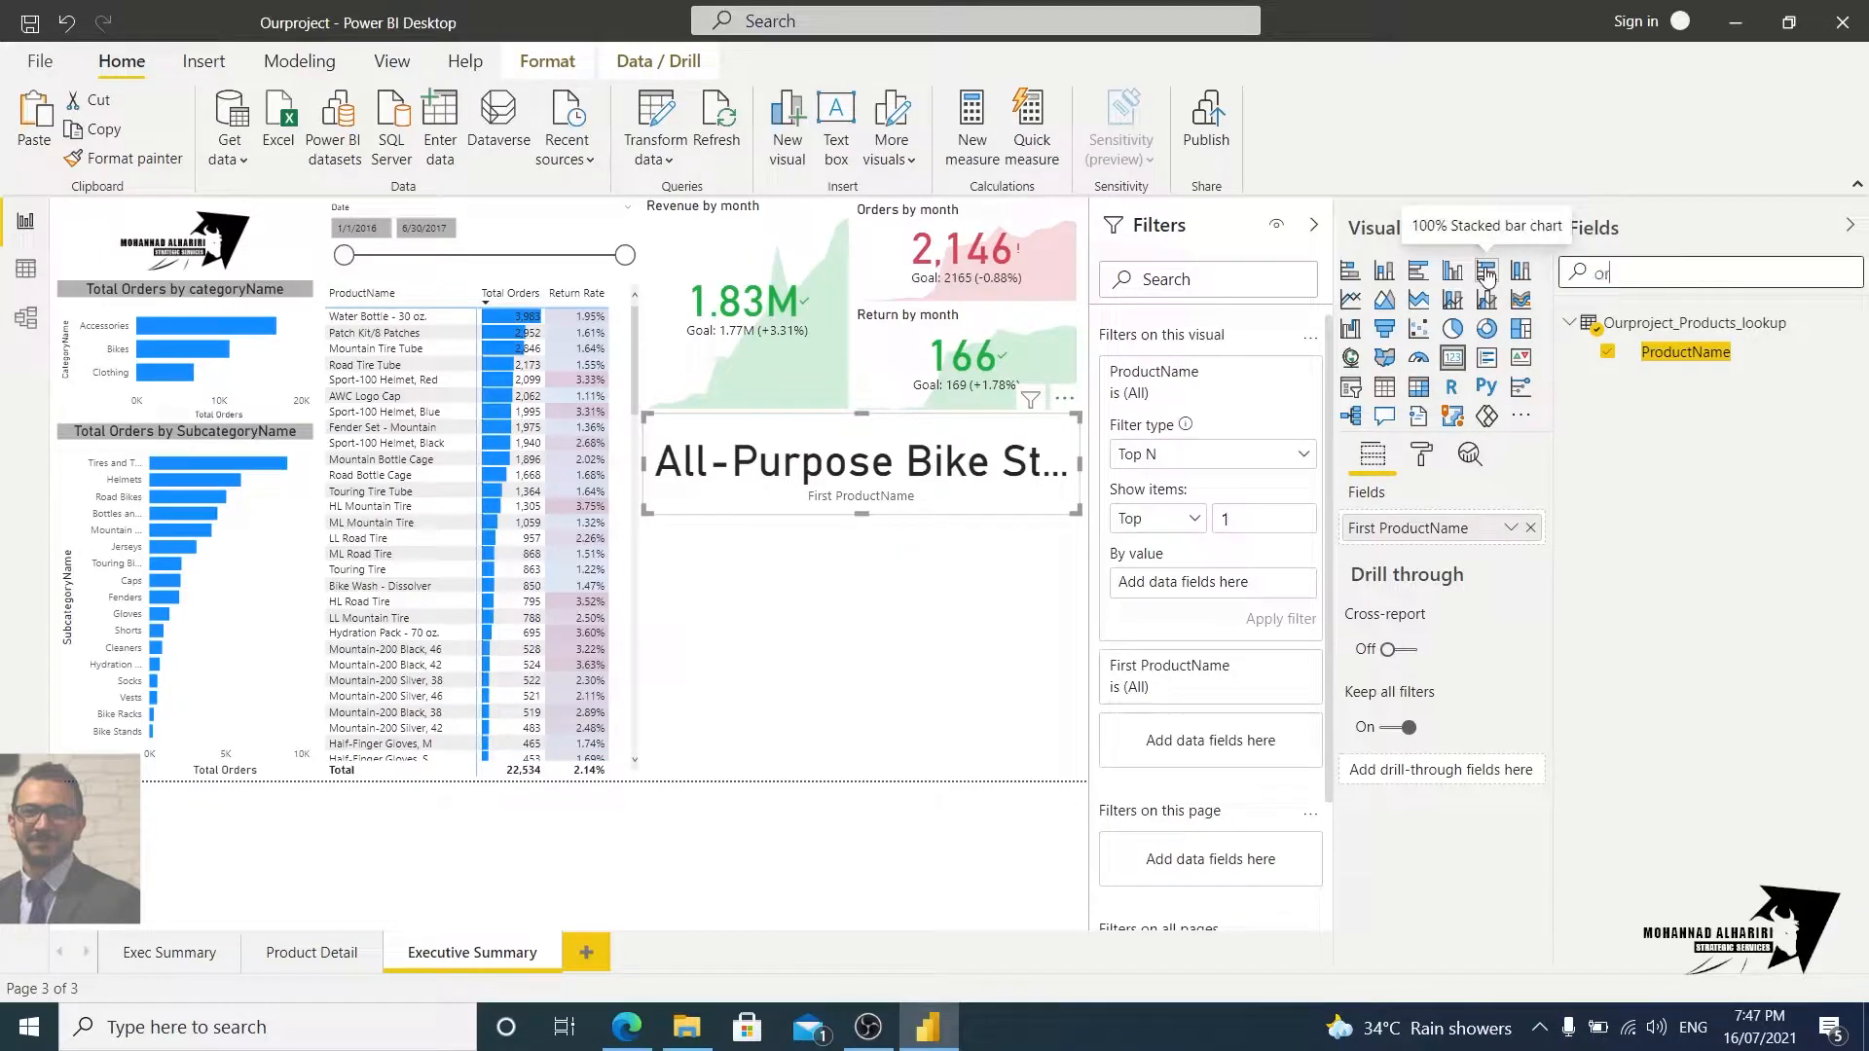
text(der)
drag(1711, 668, 1232, 591)
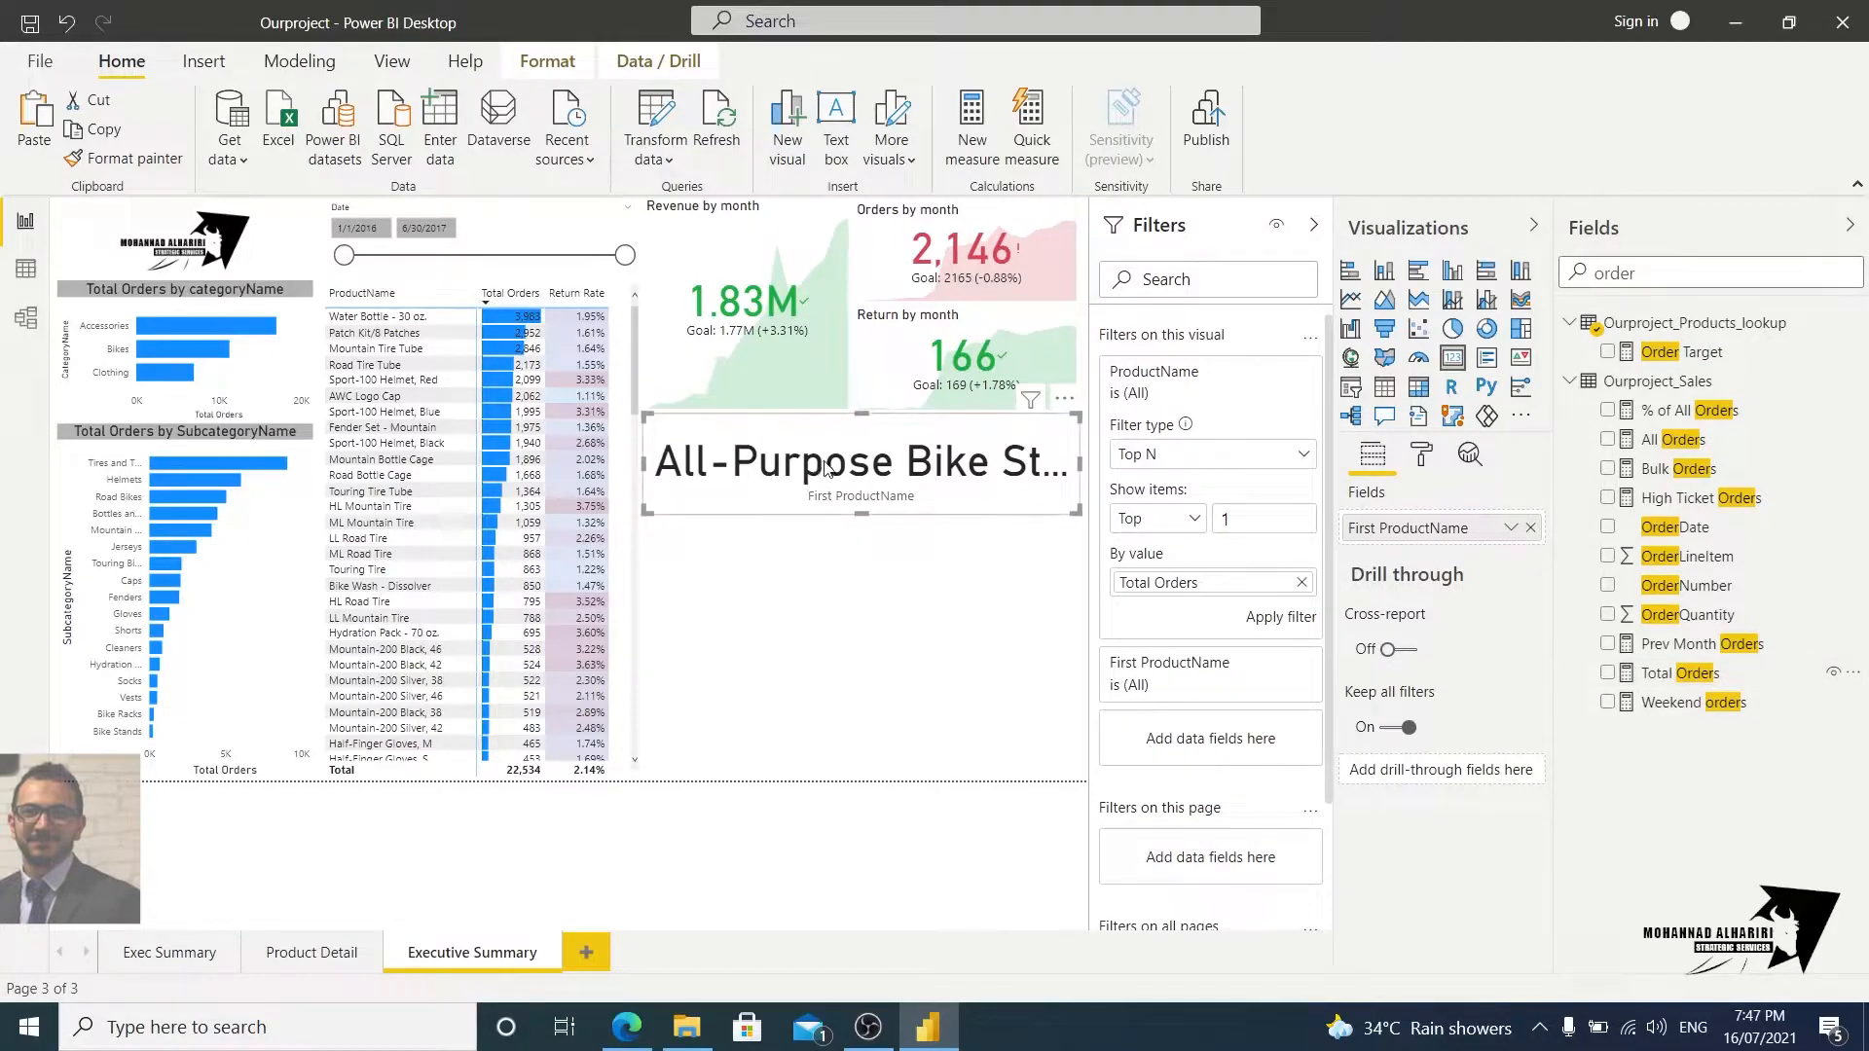
click(1298, 617)
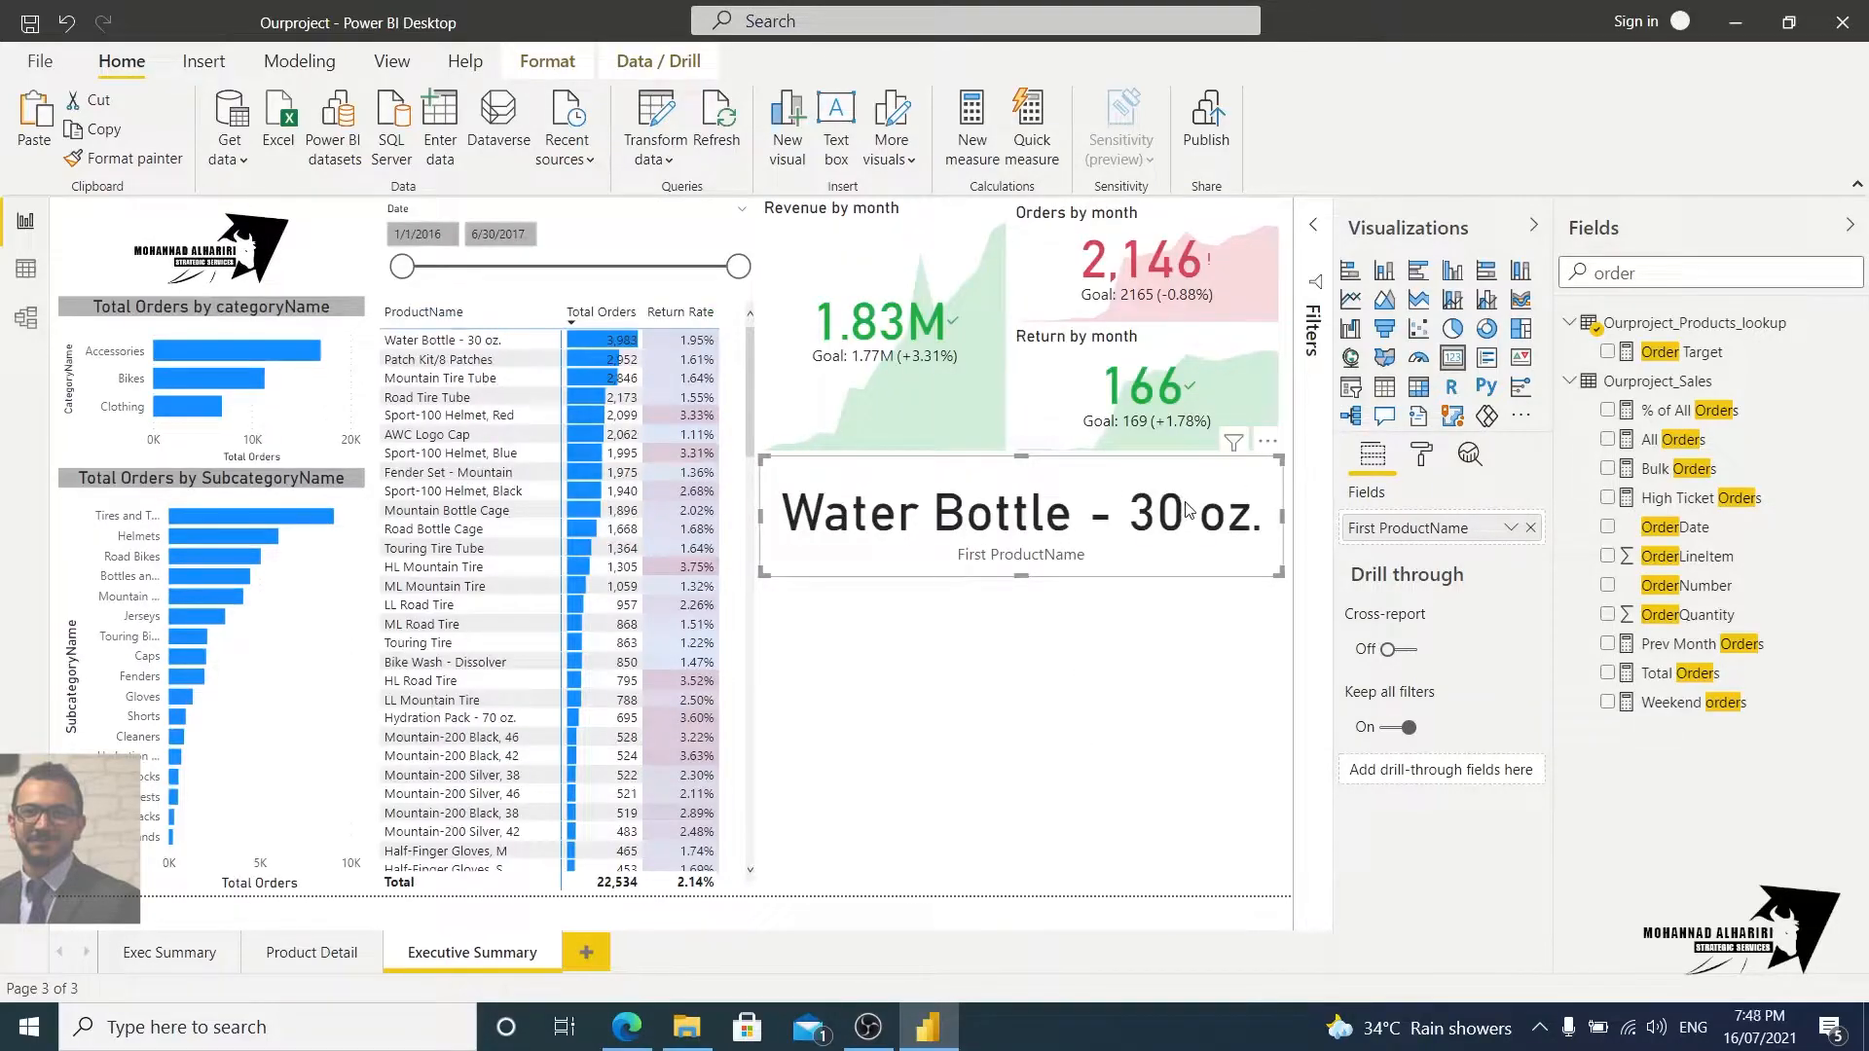
Step: Duplicate the product card, place the copy directly below it, and select the copy with the report filters shown
key(ctrl+v)
drag(1072, 509, 1082, 637)
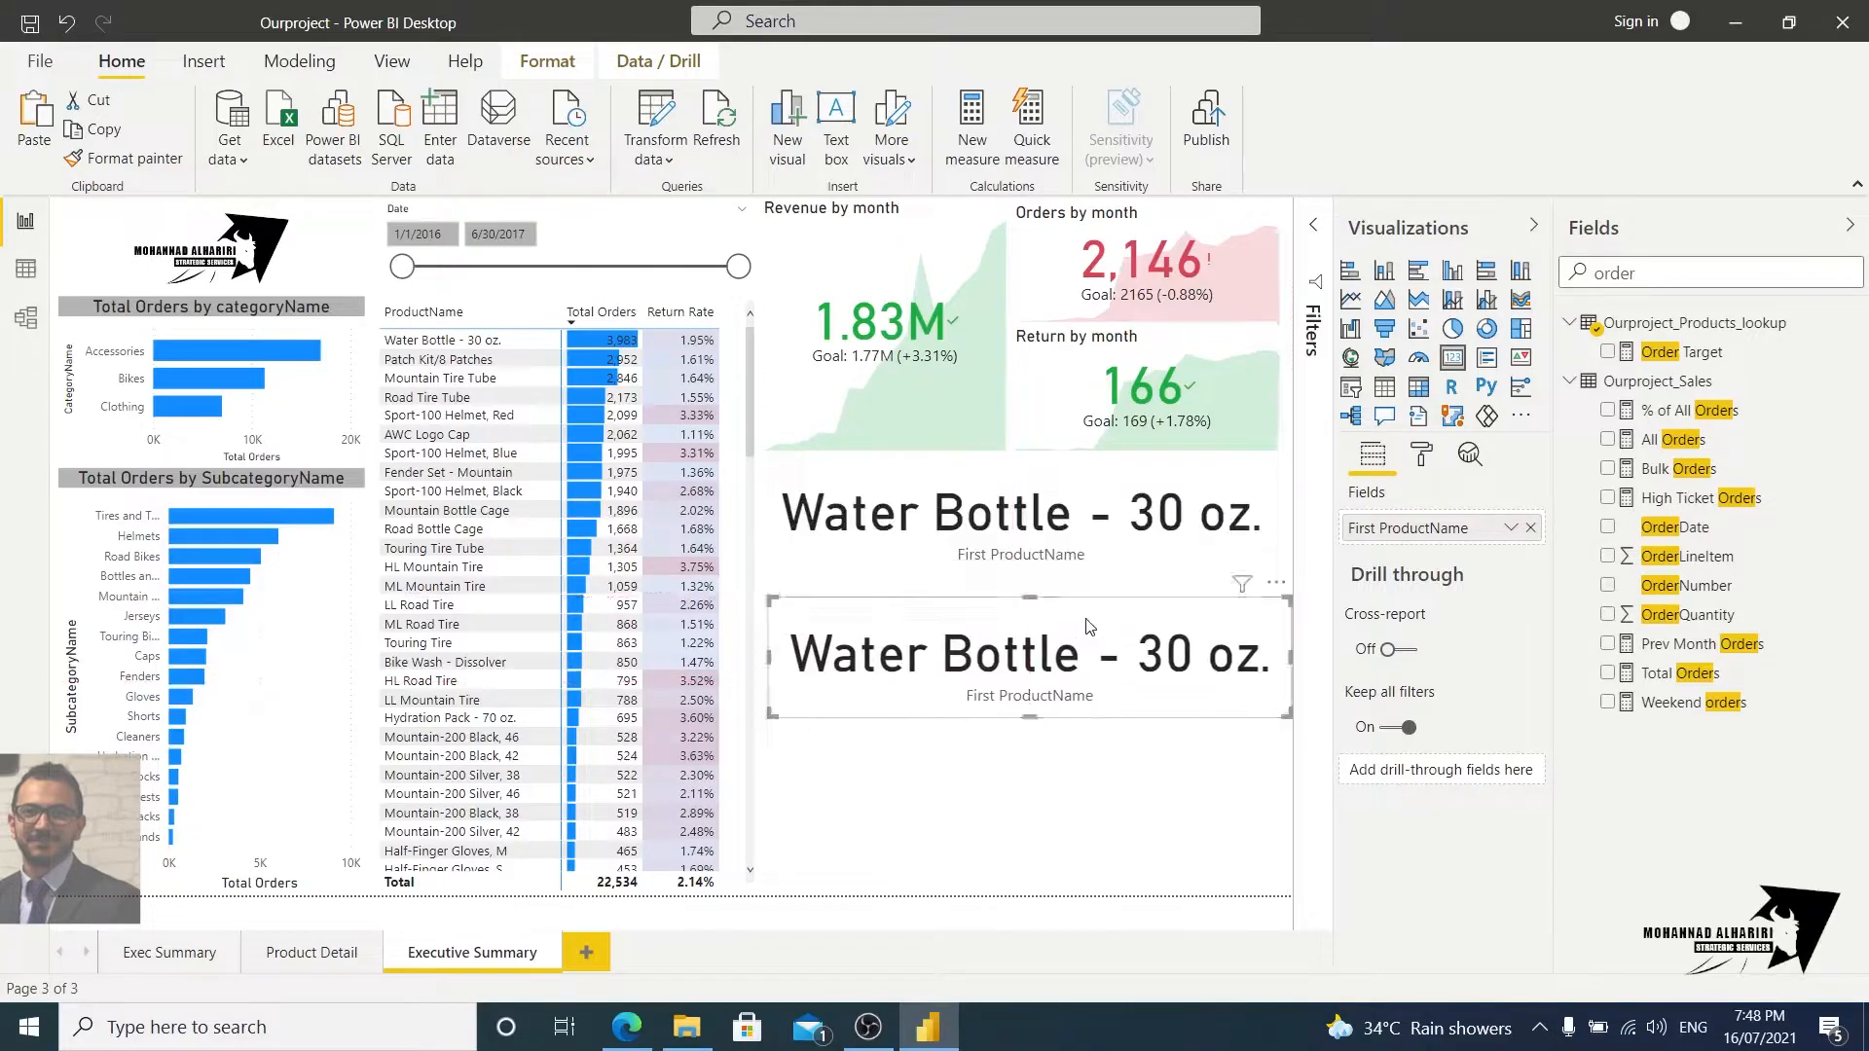
click(1314, 225)
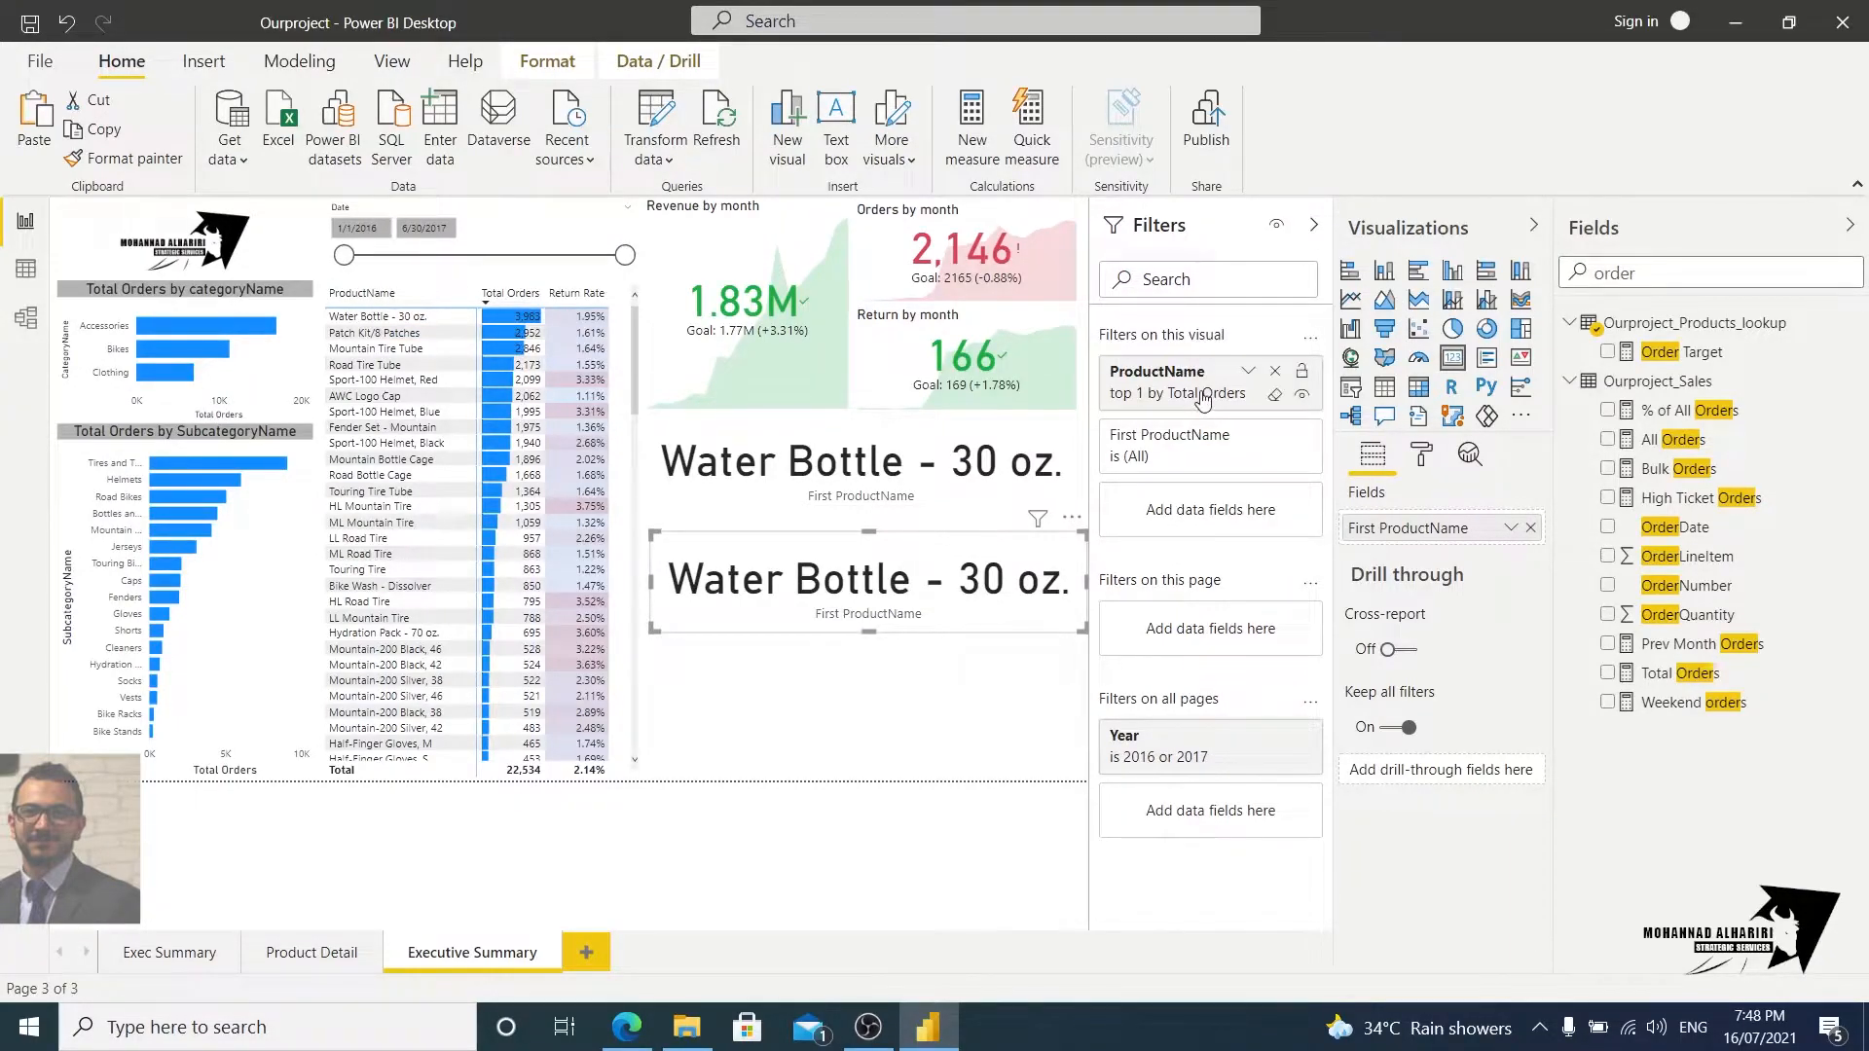
click(1158, 382)
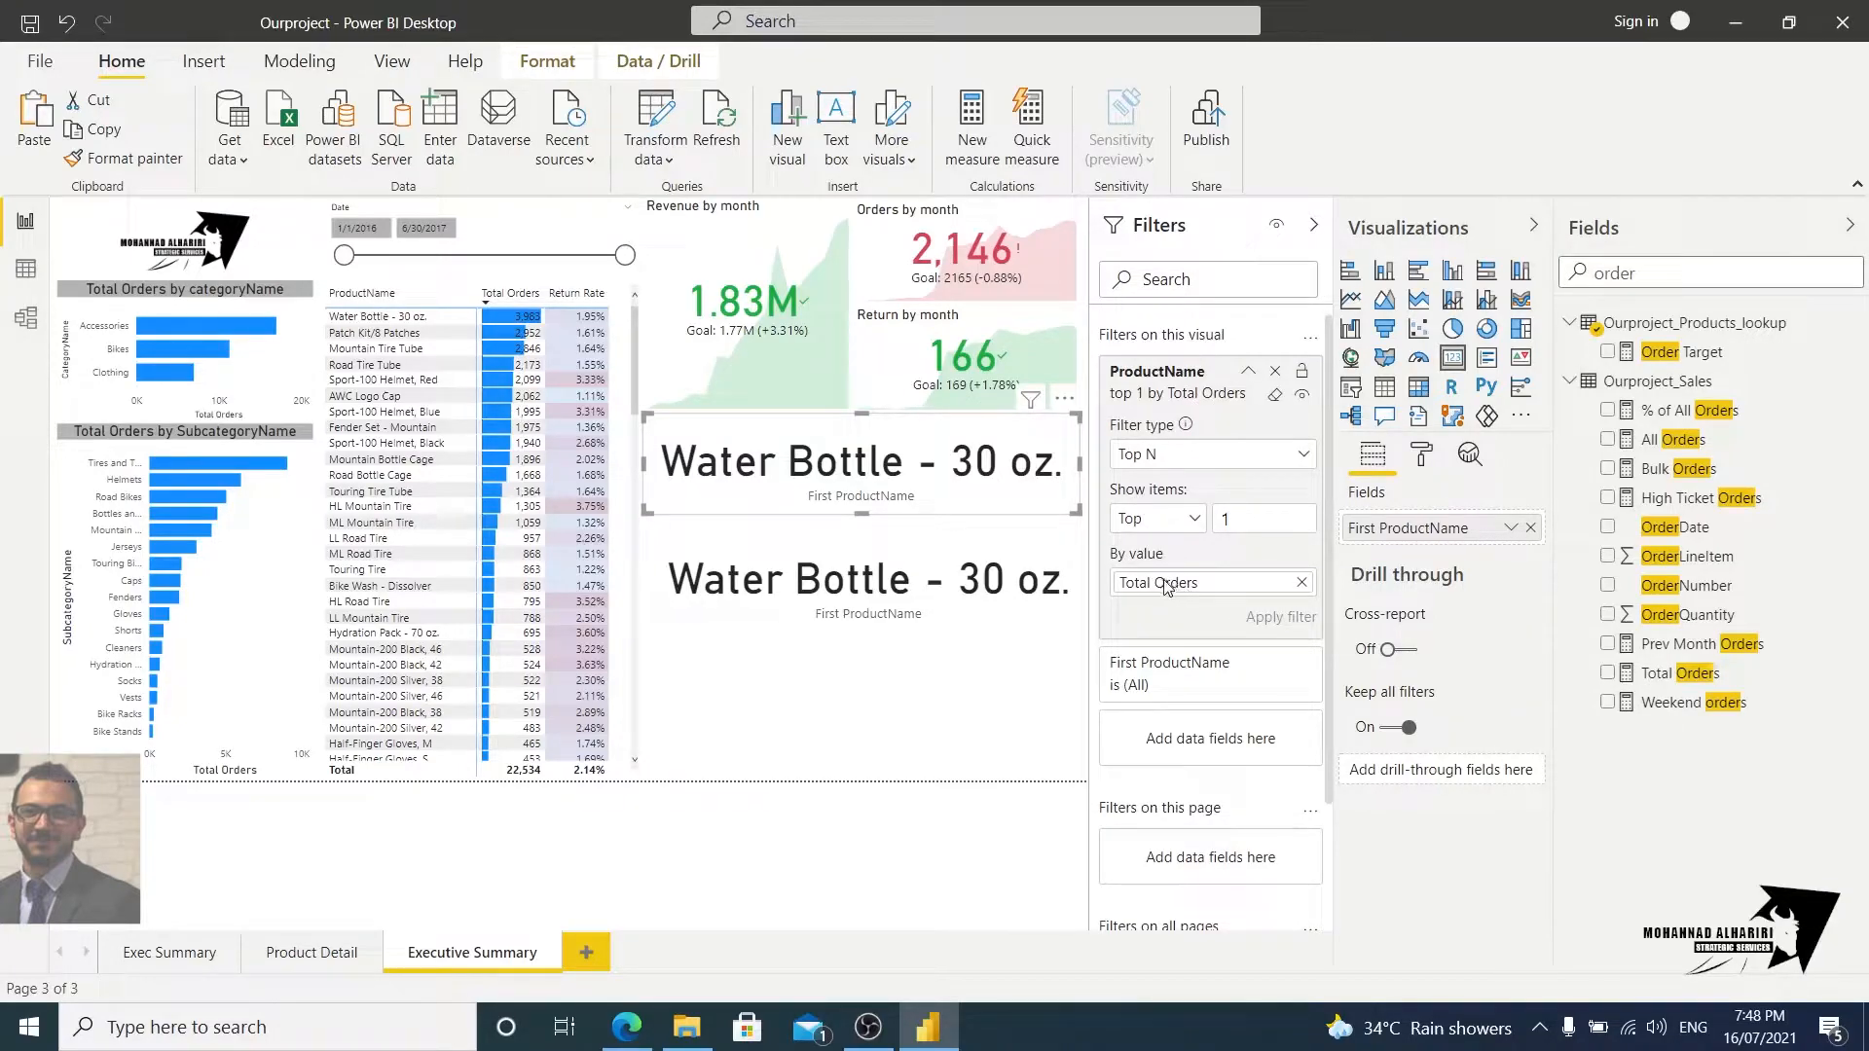
click(989, 553)
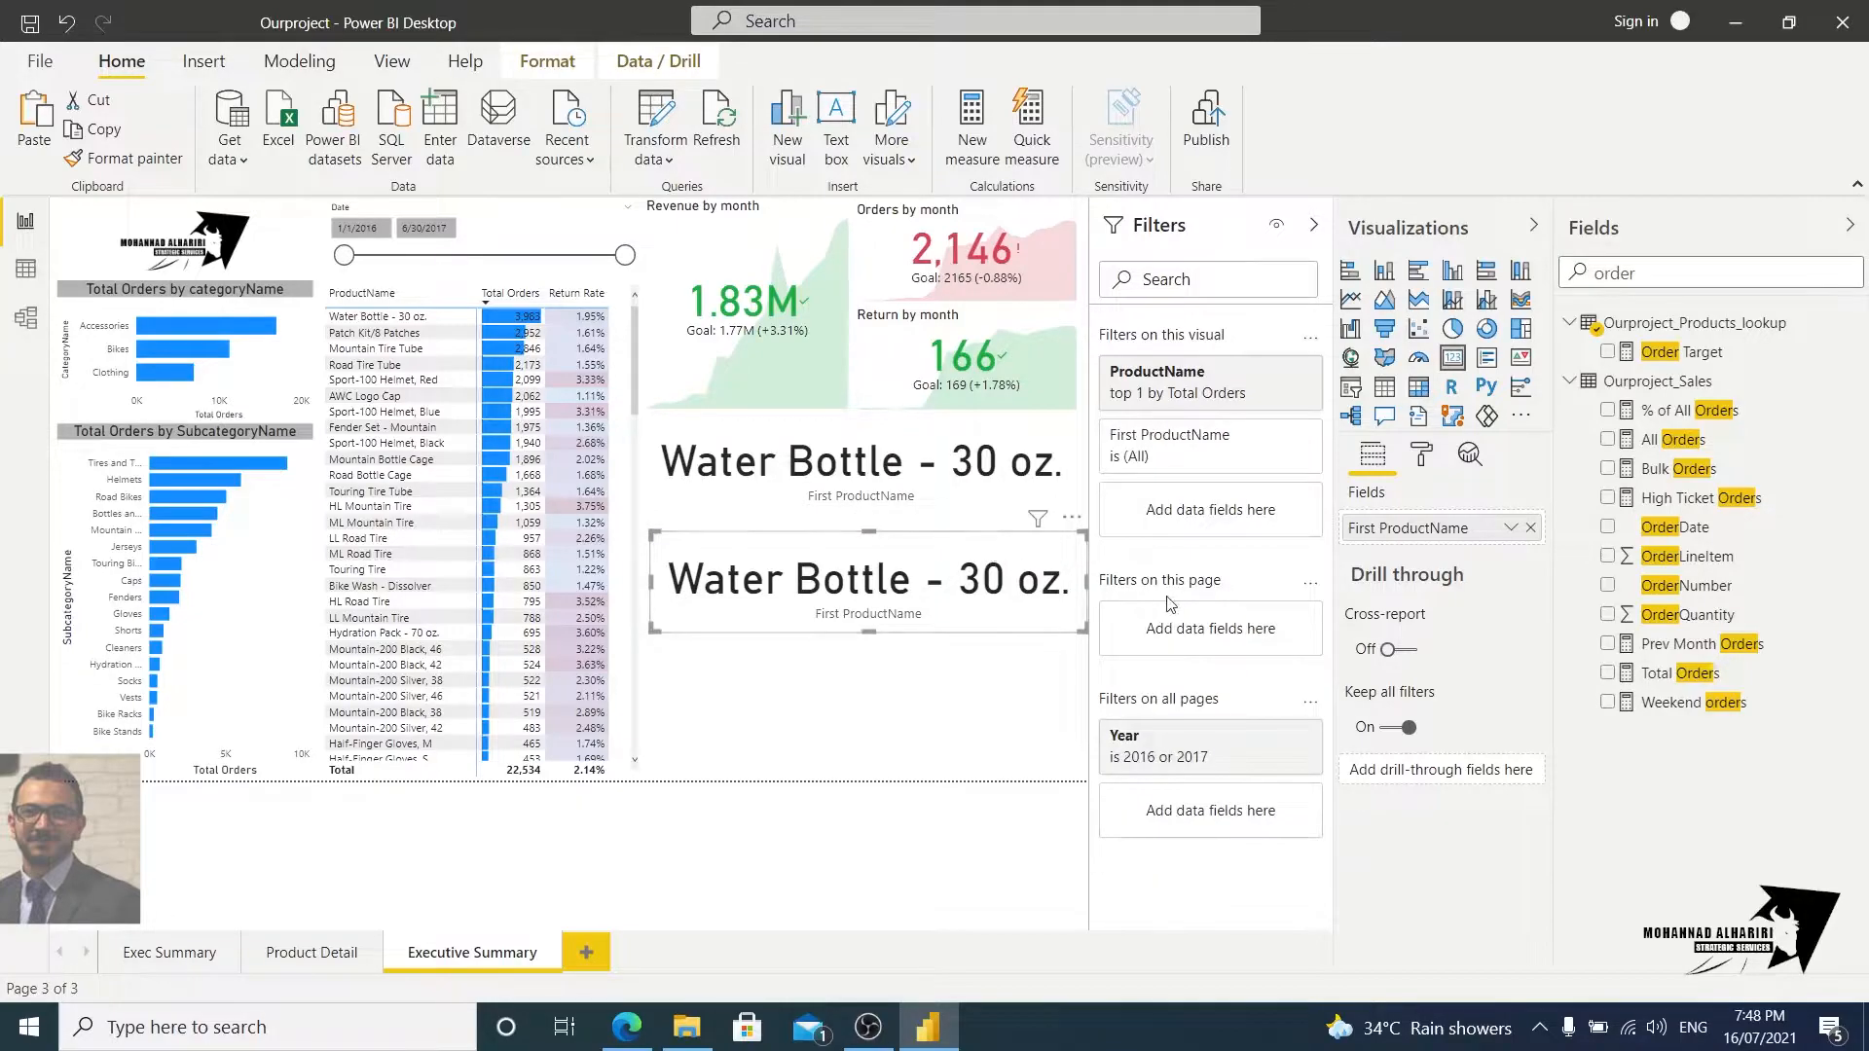
Step: Search the data fields for profit
double_click(1672, 272)
text(profi)
text(t)
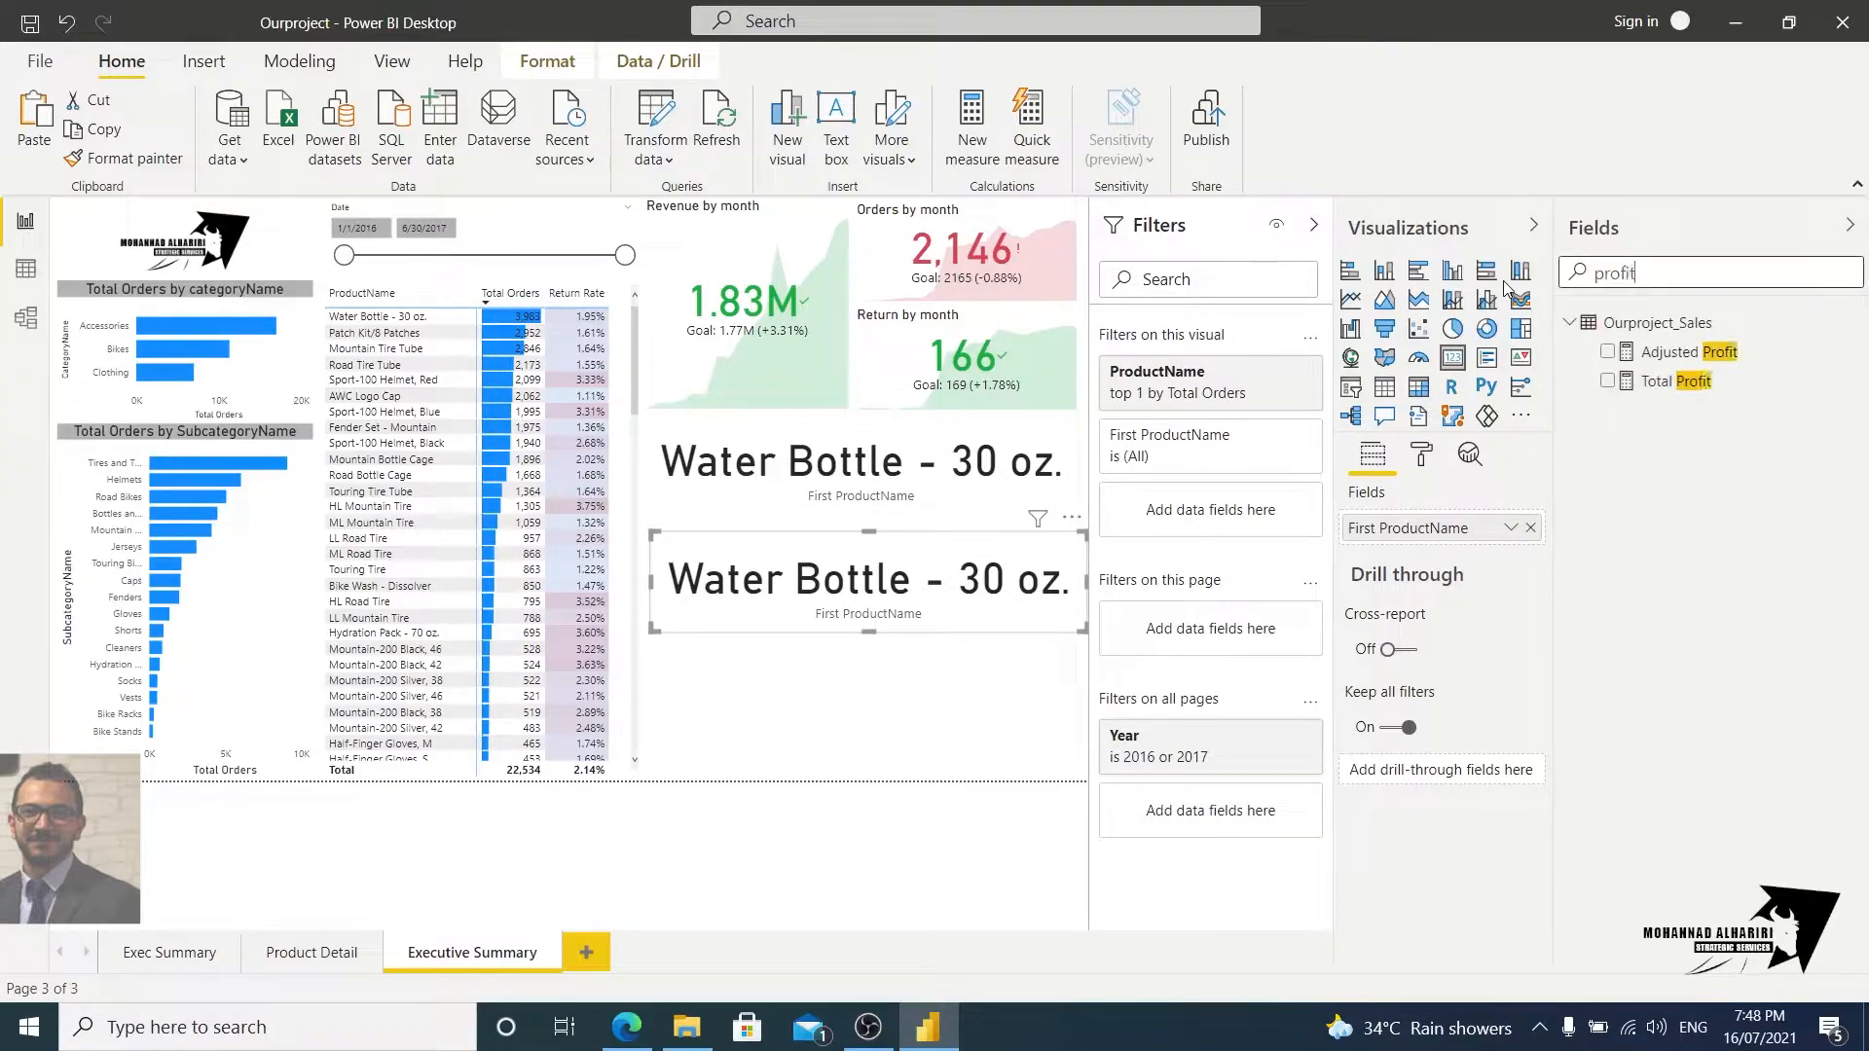
drag(1672, 381, 1224, 638)
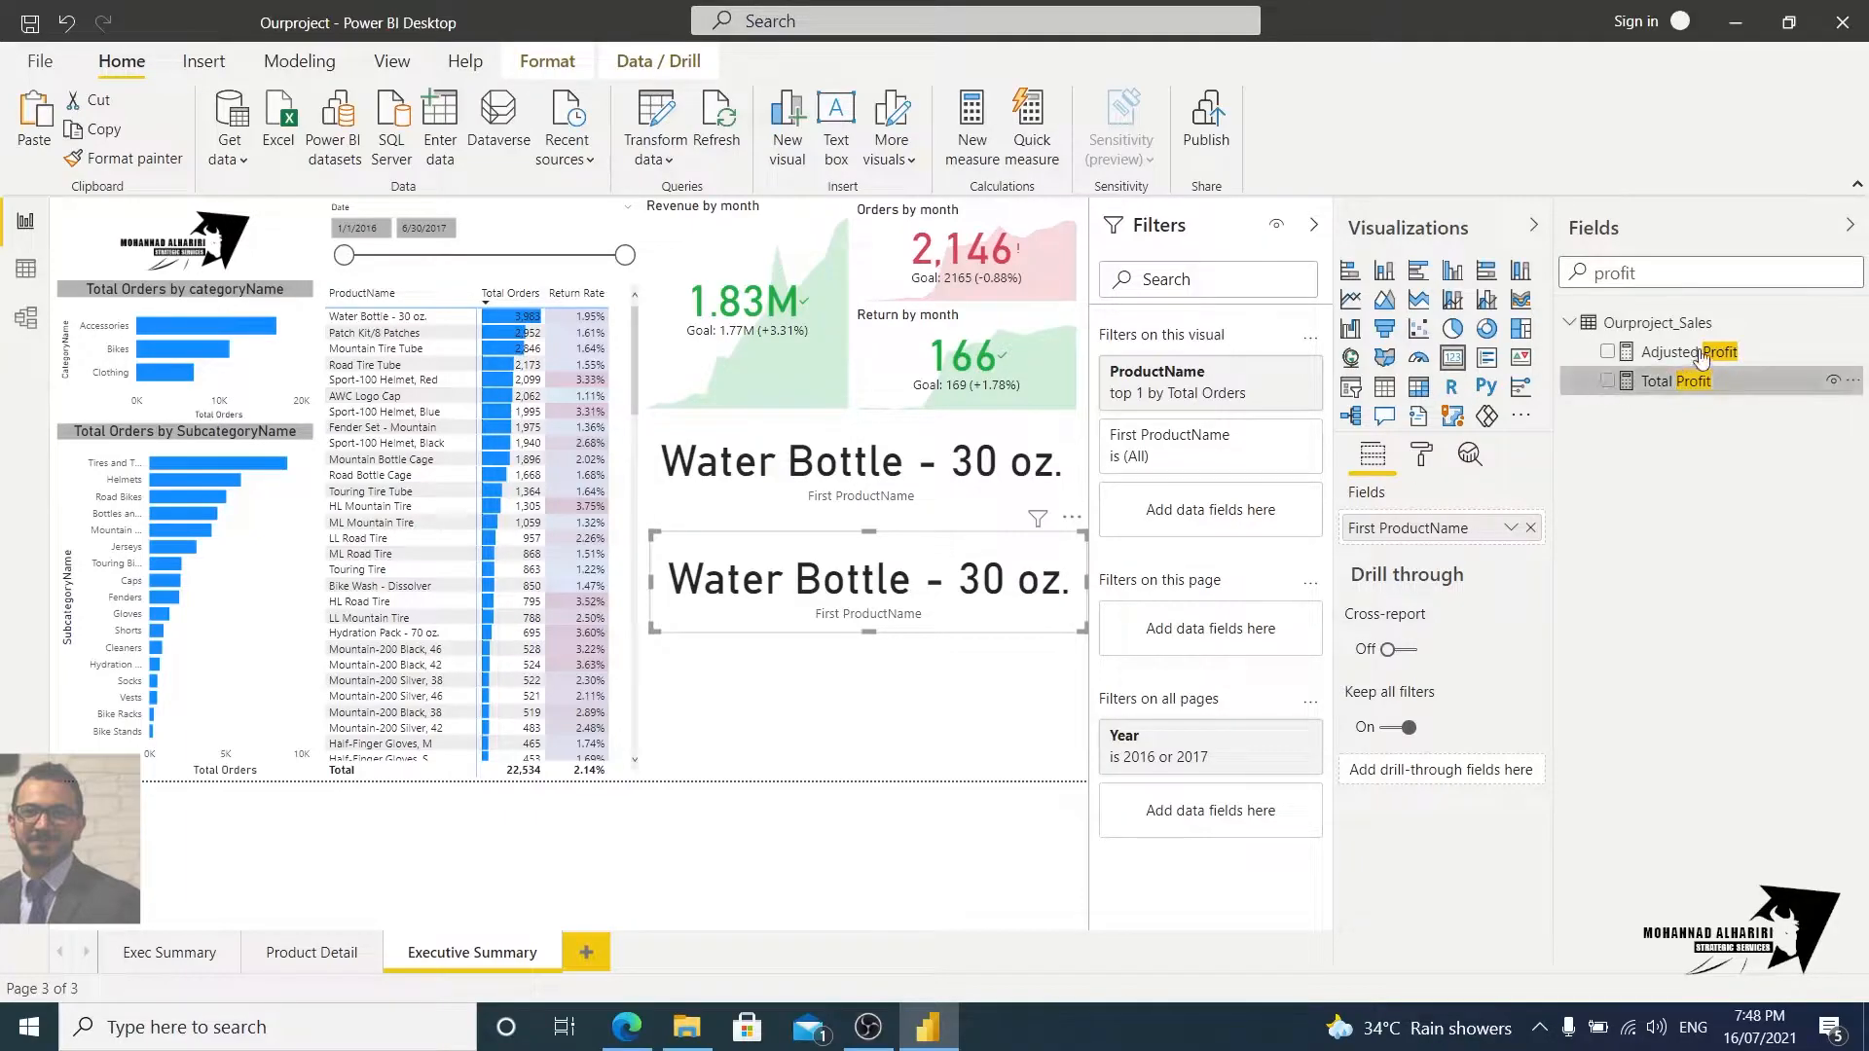
drag(1681, 386, 1199, 512)
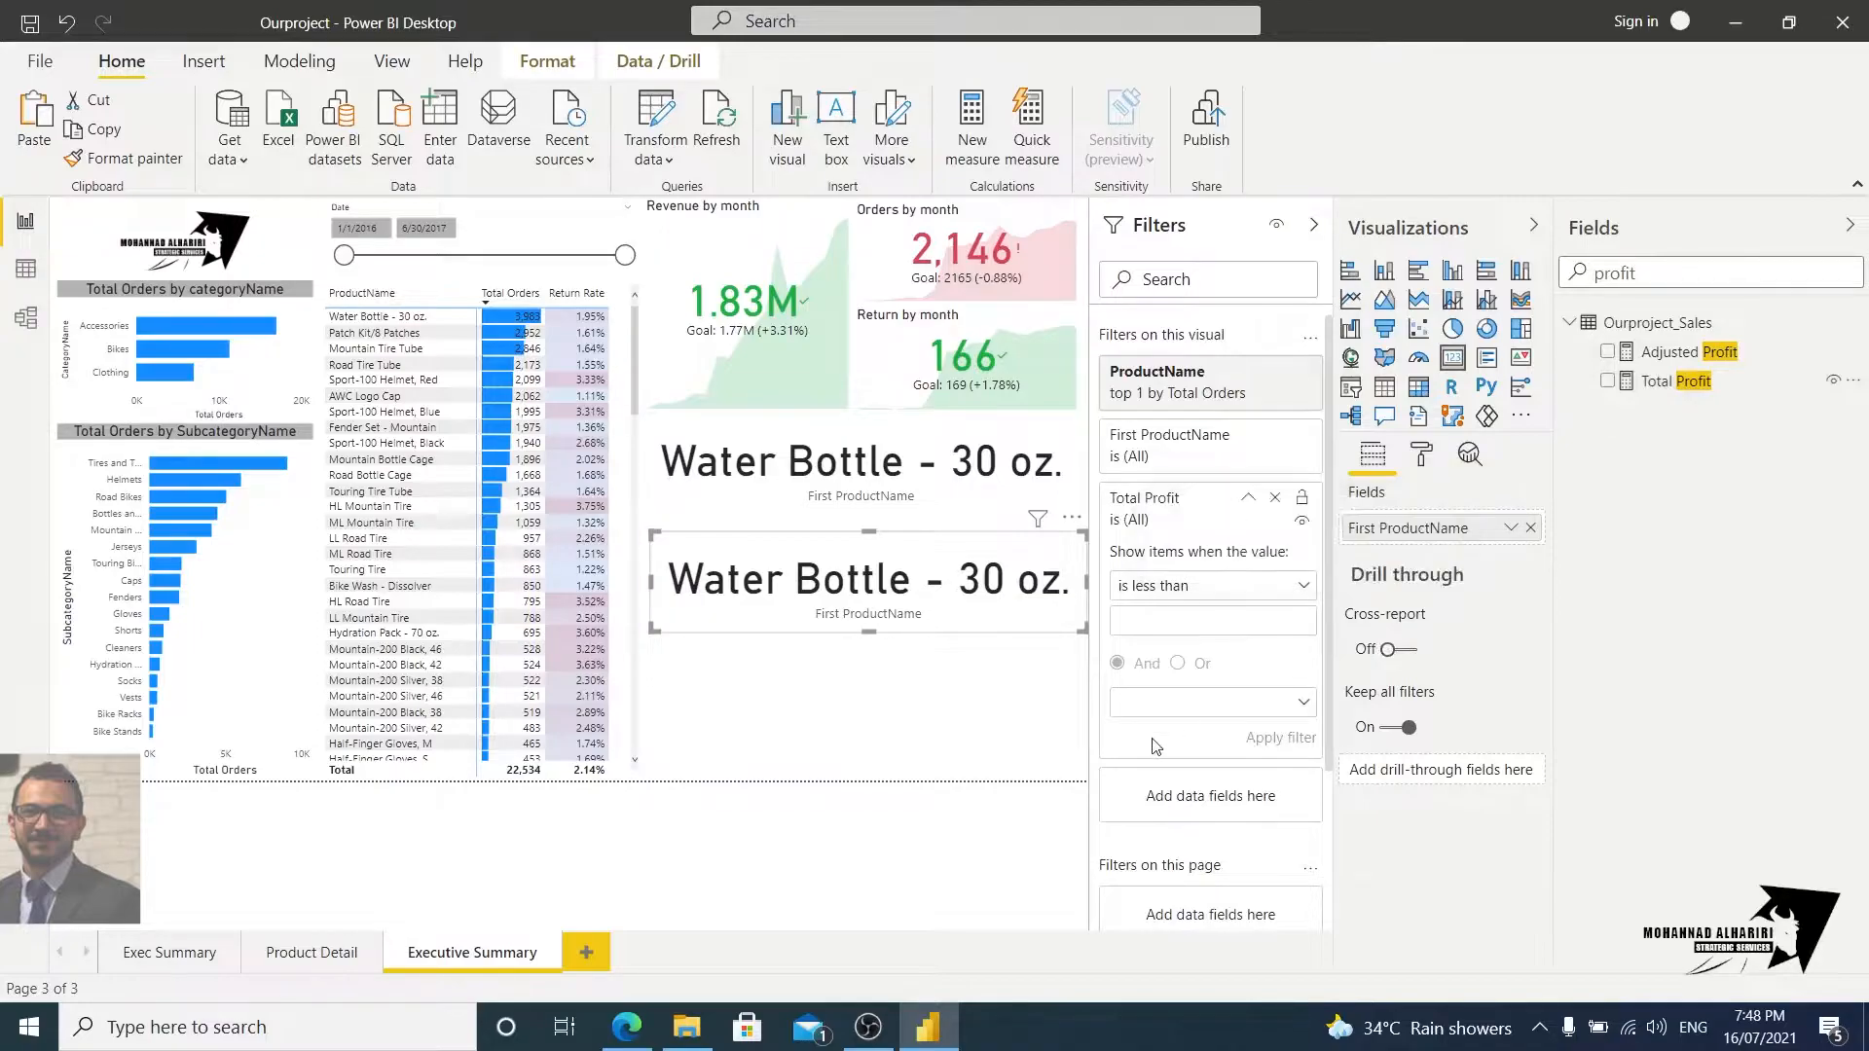
click(1275, 499)
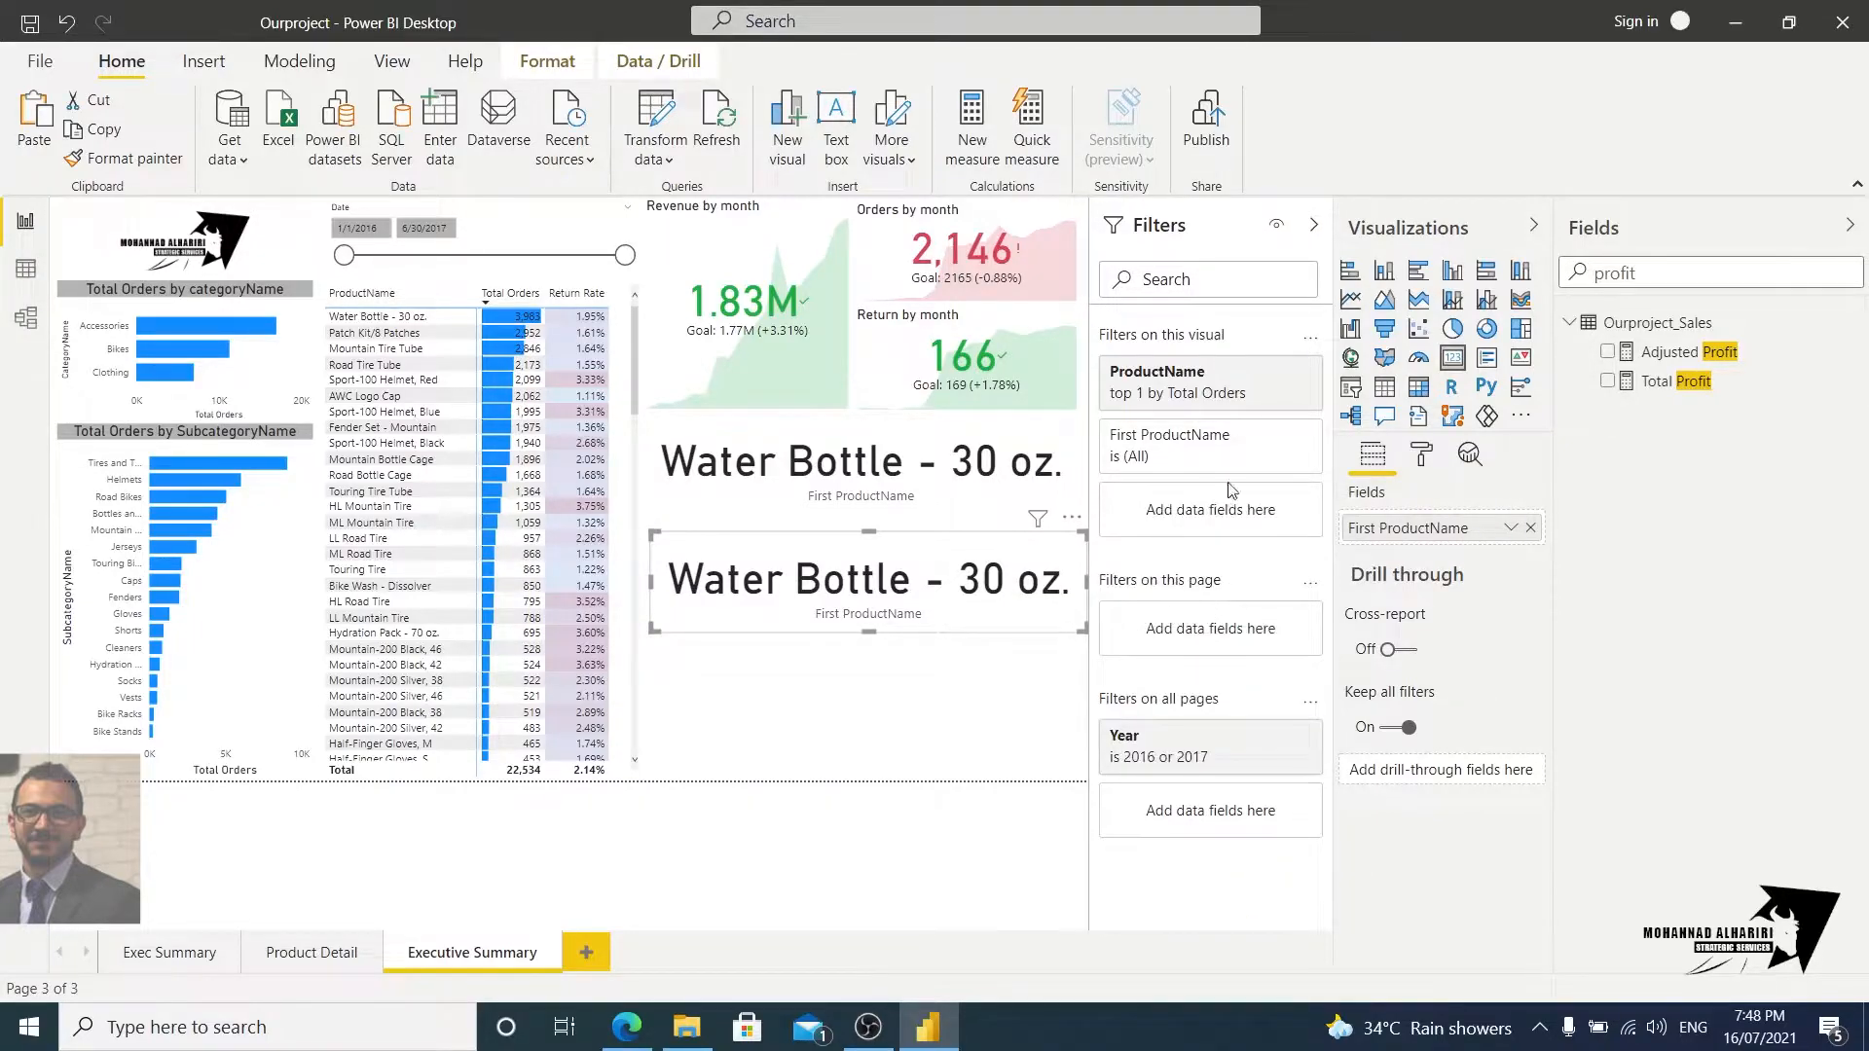
Step: Replace Total Orders with Total Profit as the ranking value in the copied card's ProductName top 1 filter and apply it
click(1251, 372)
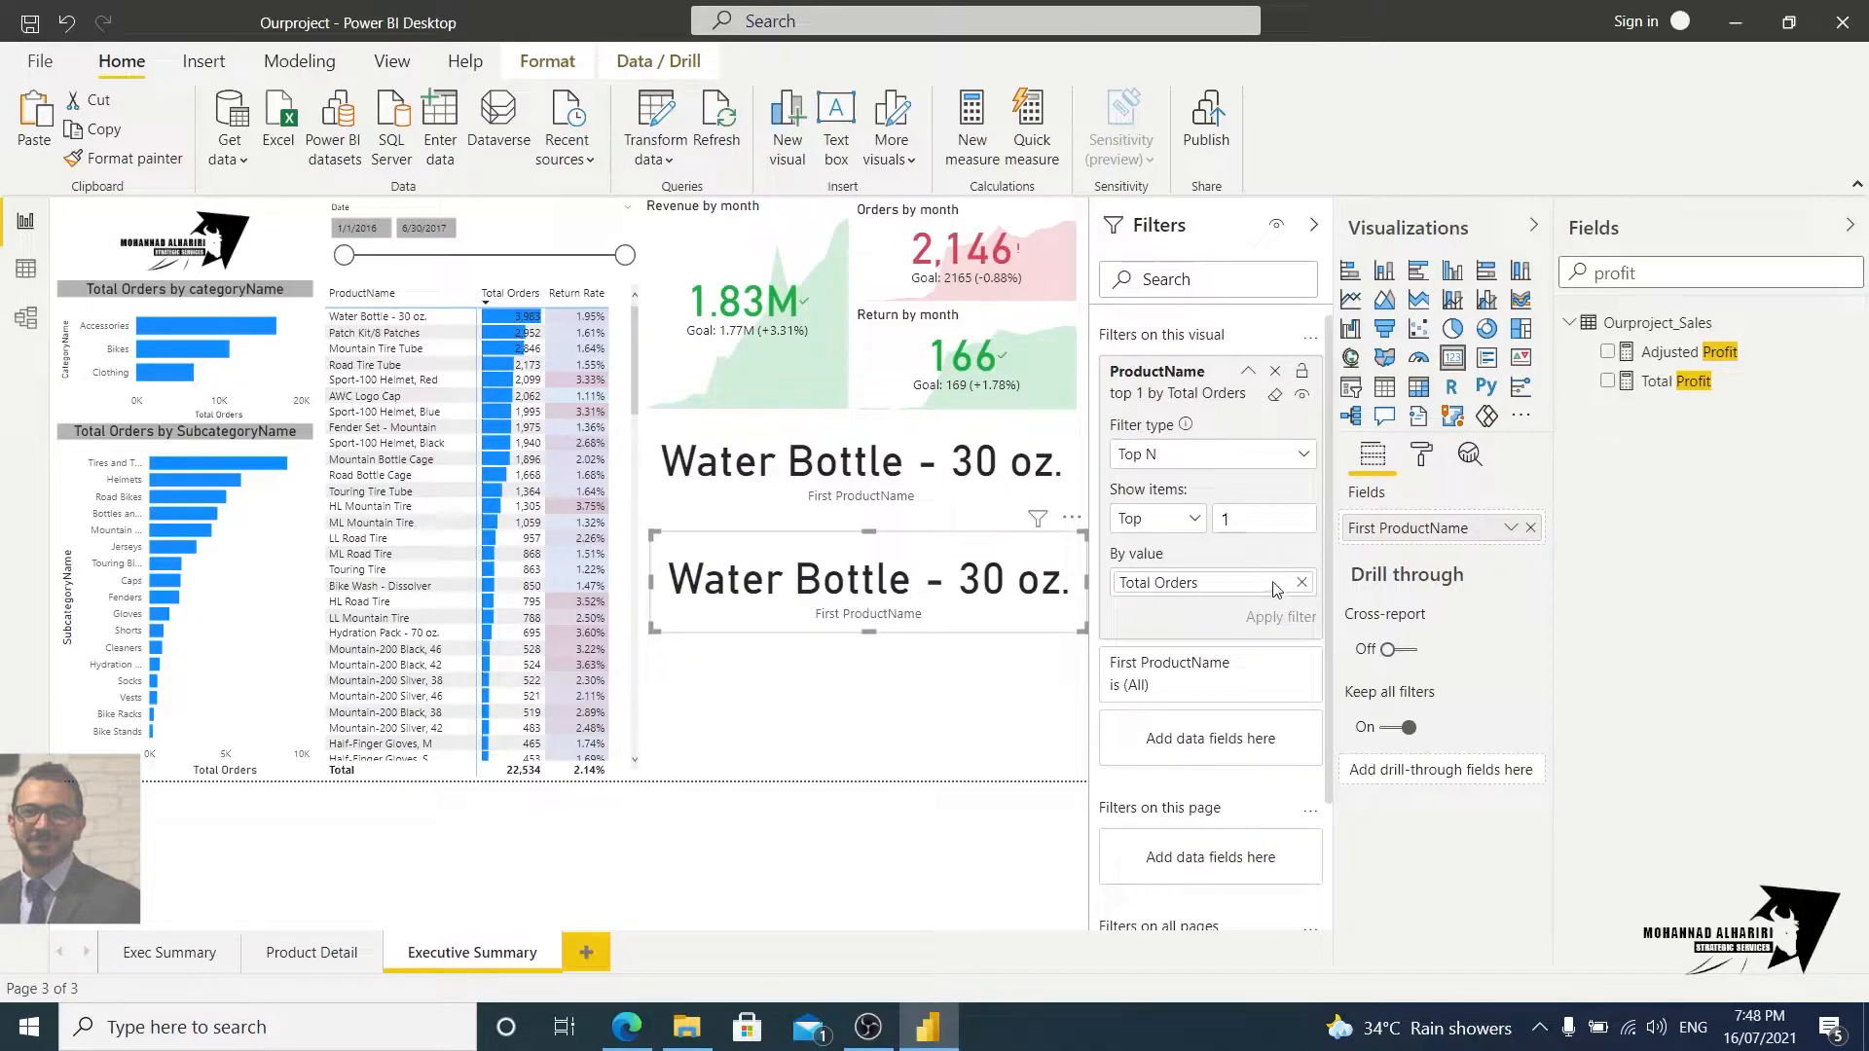
click(1300, 584)
drag(1676, 382, 1207, 584)
click(1281, 618)
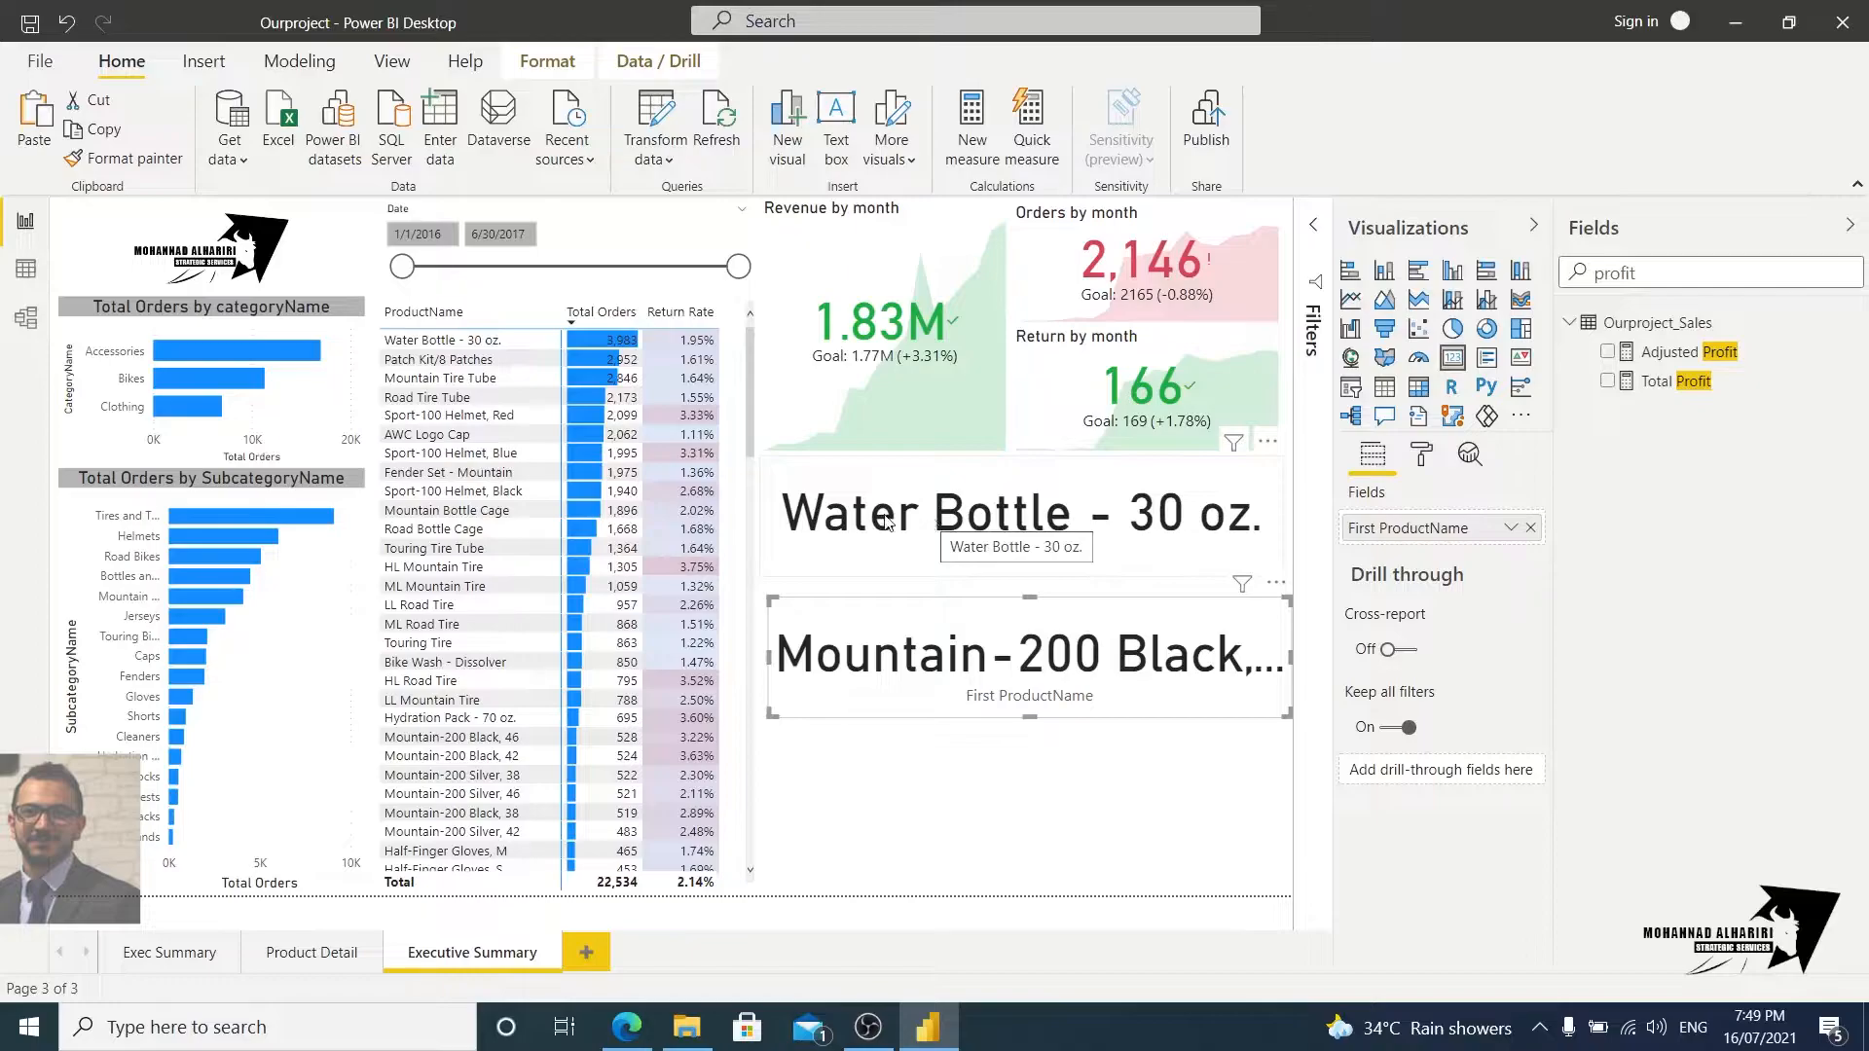
Step: Turn on the title of the upper product card and set its text to "Top Product(Order)"
click(1183, 495)
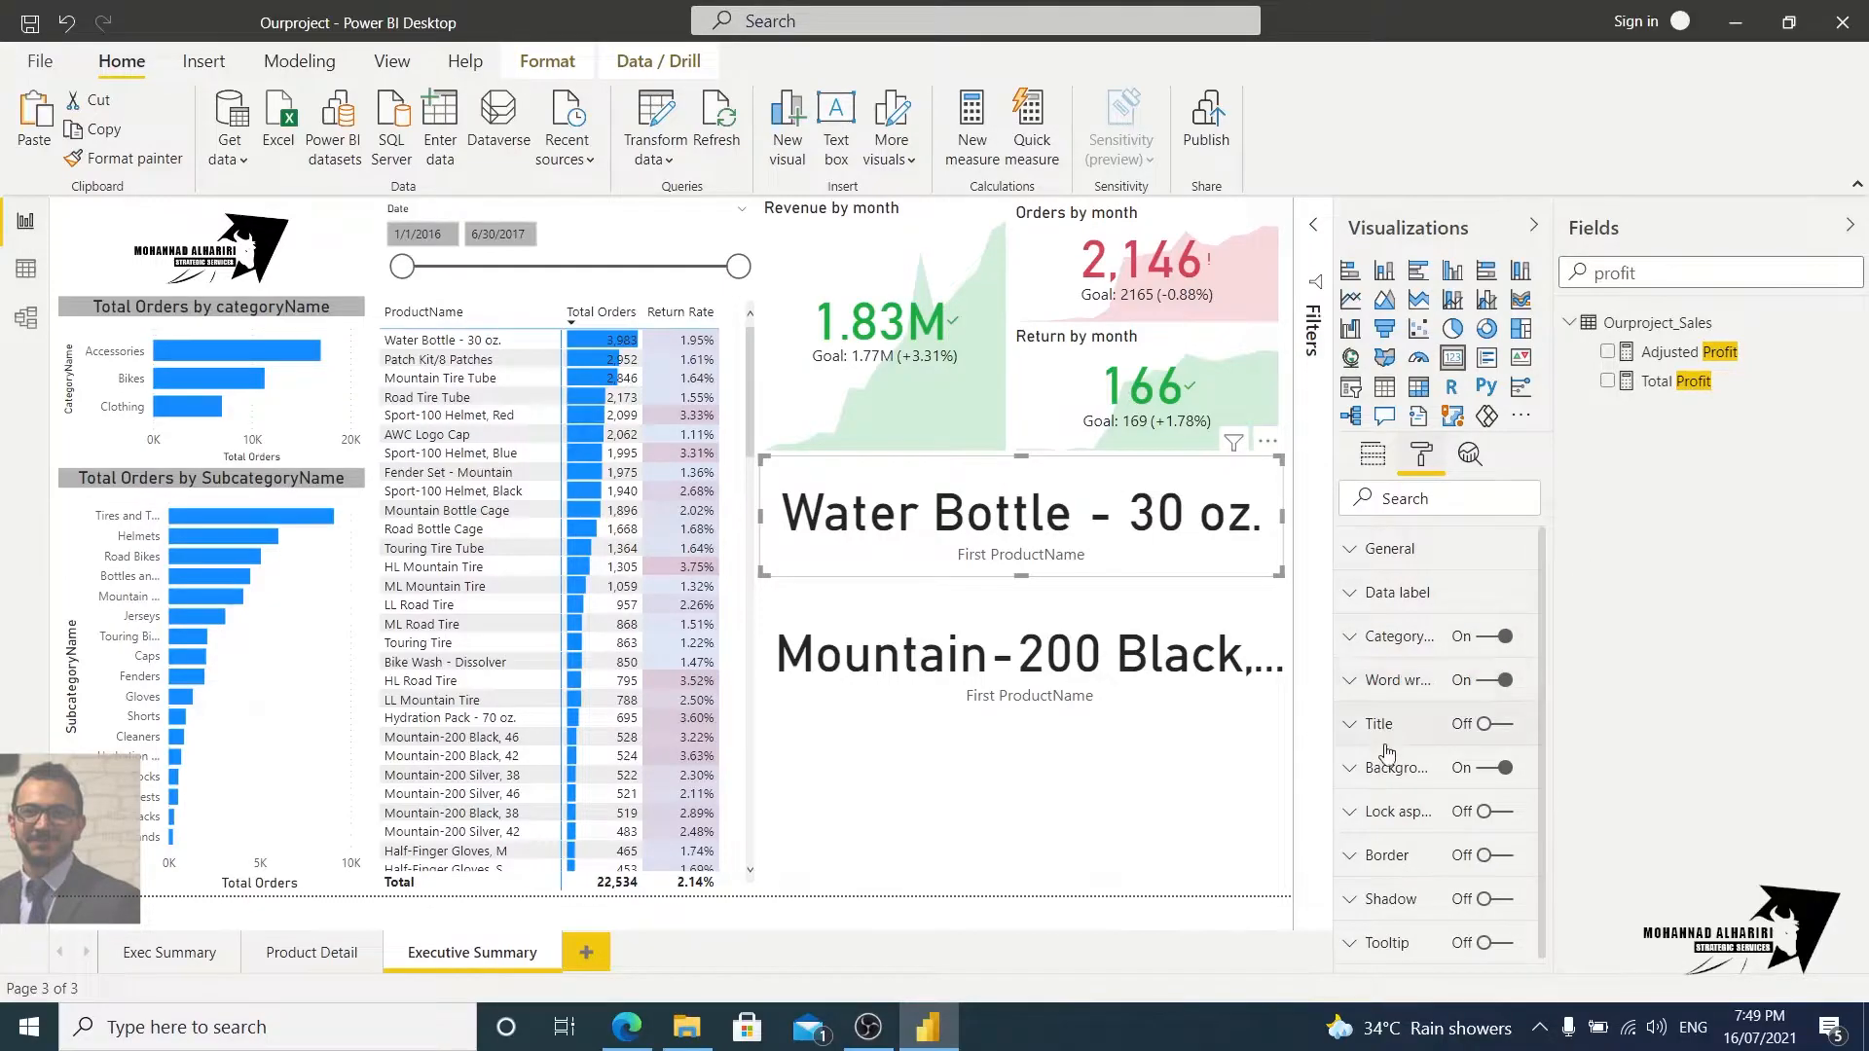
scroll(1448, 820, down, 5)
scroll(1448, 821, up, 3)
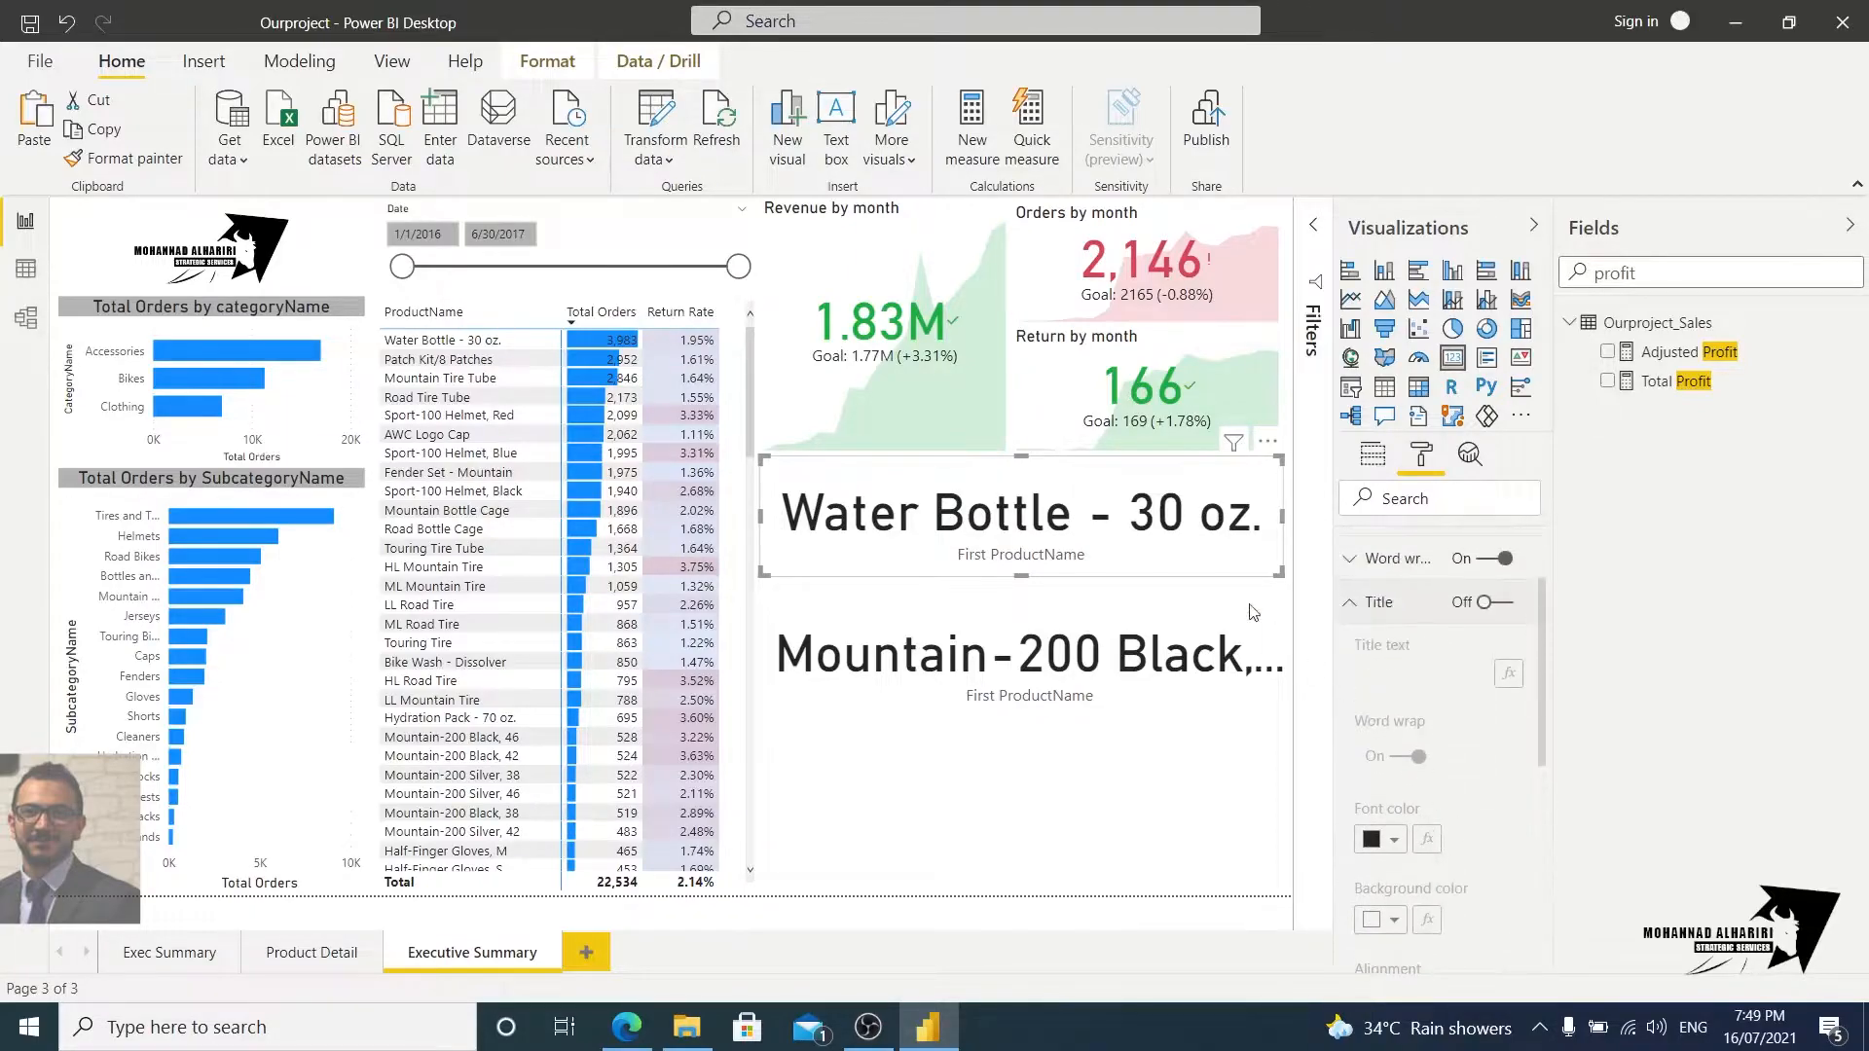
click(1507, 604)
click(1432, 681)
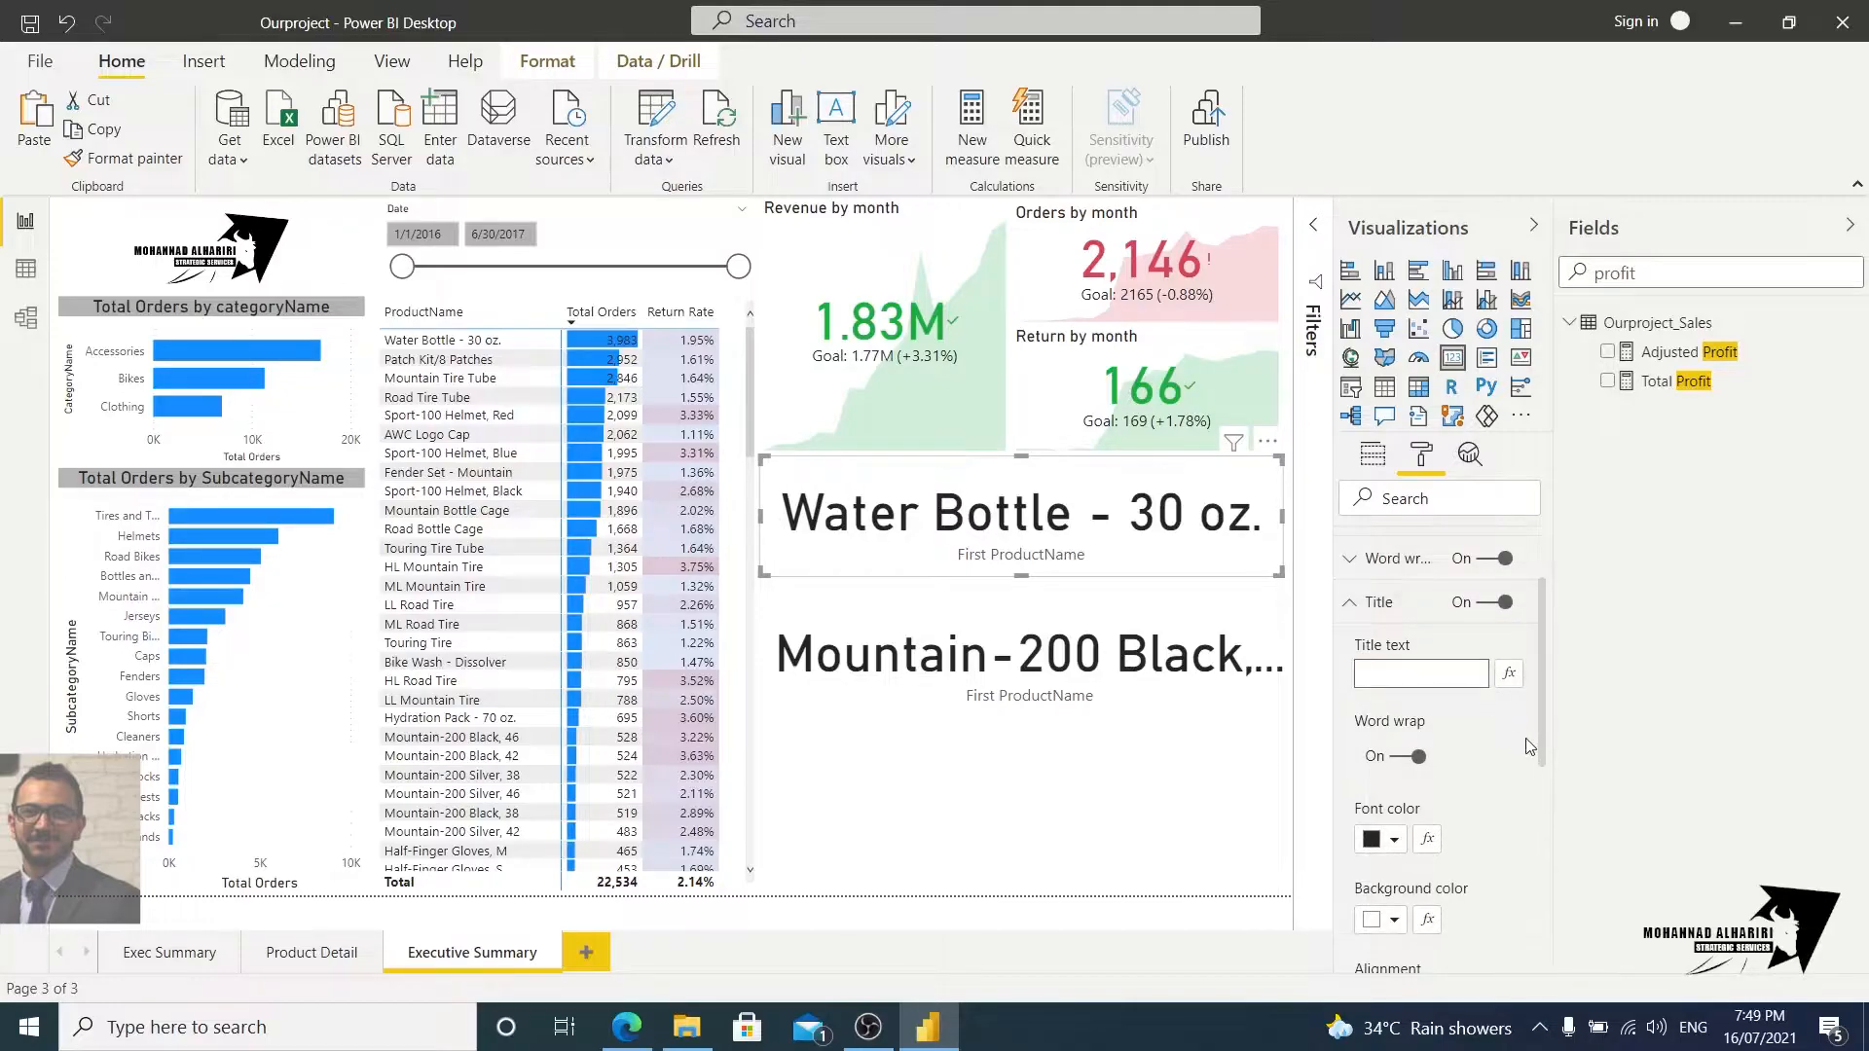
text(Top Product)
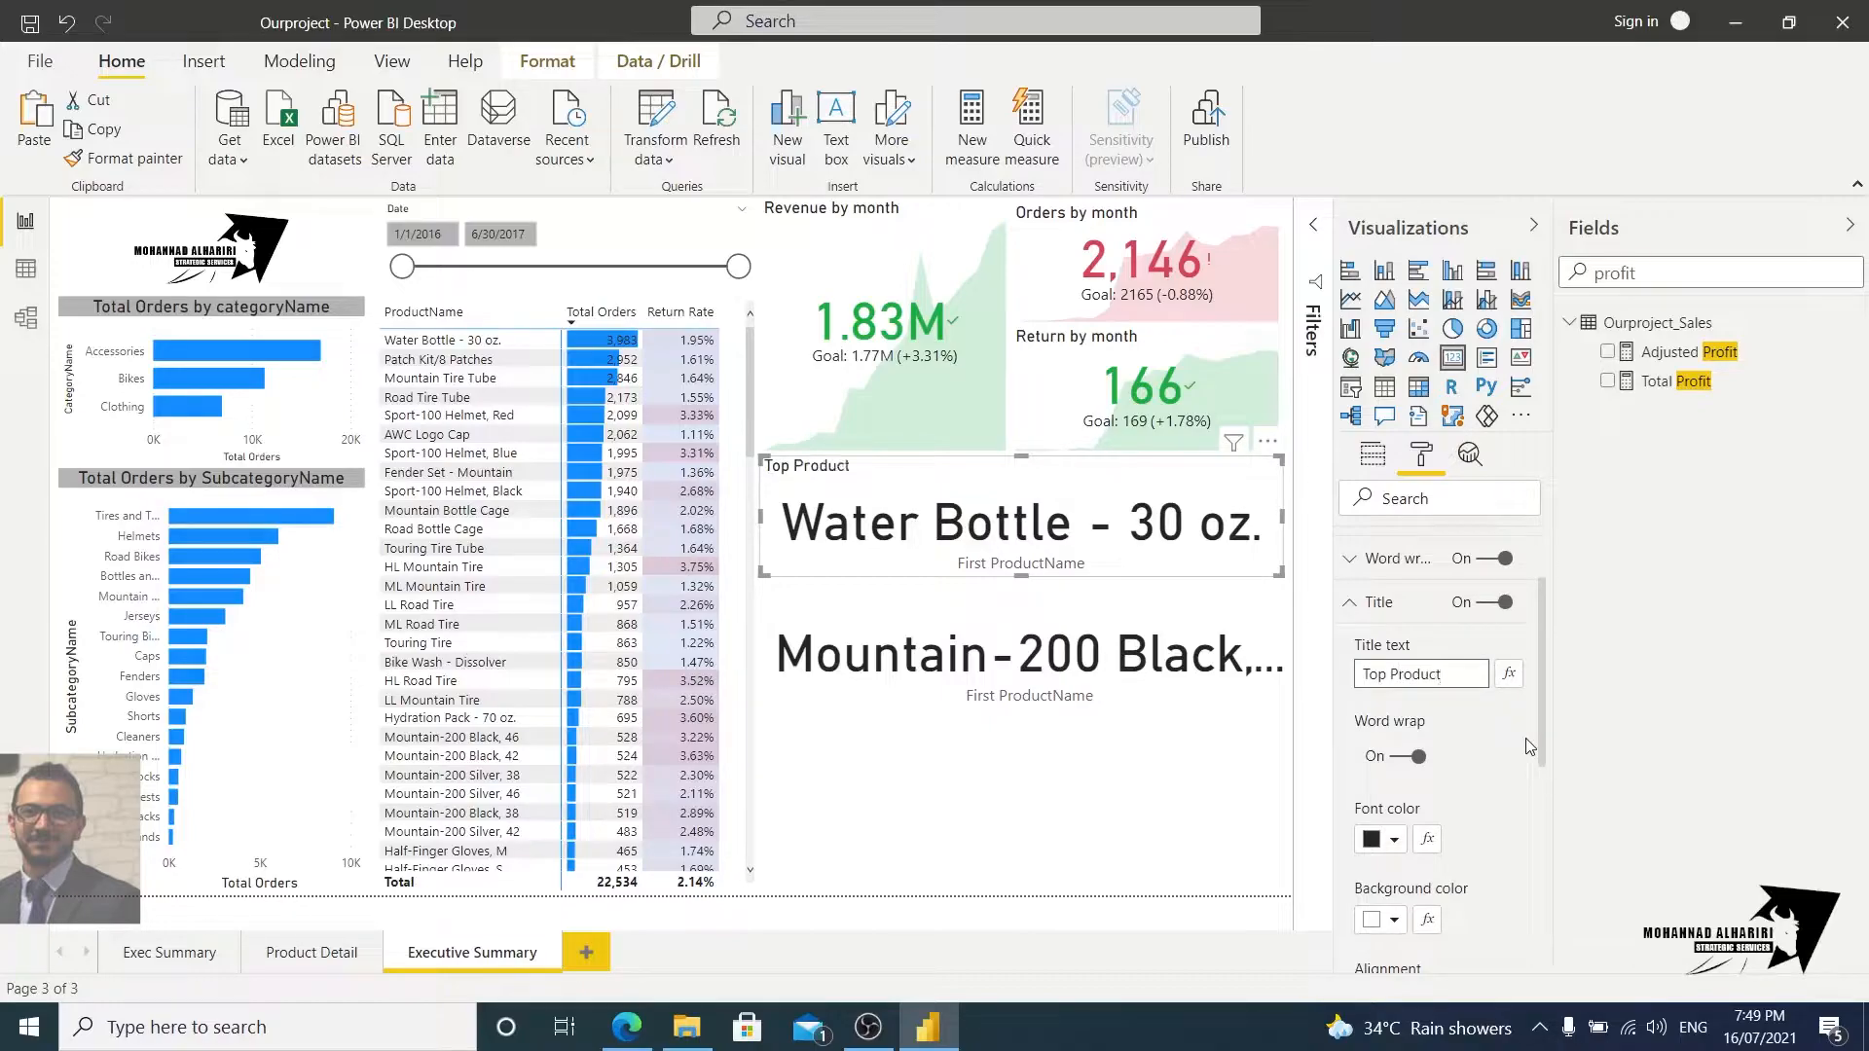
text((Order))
click(1506, 746)
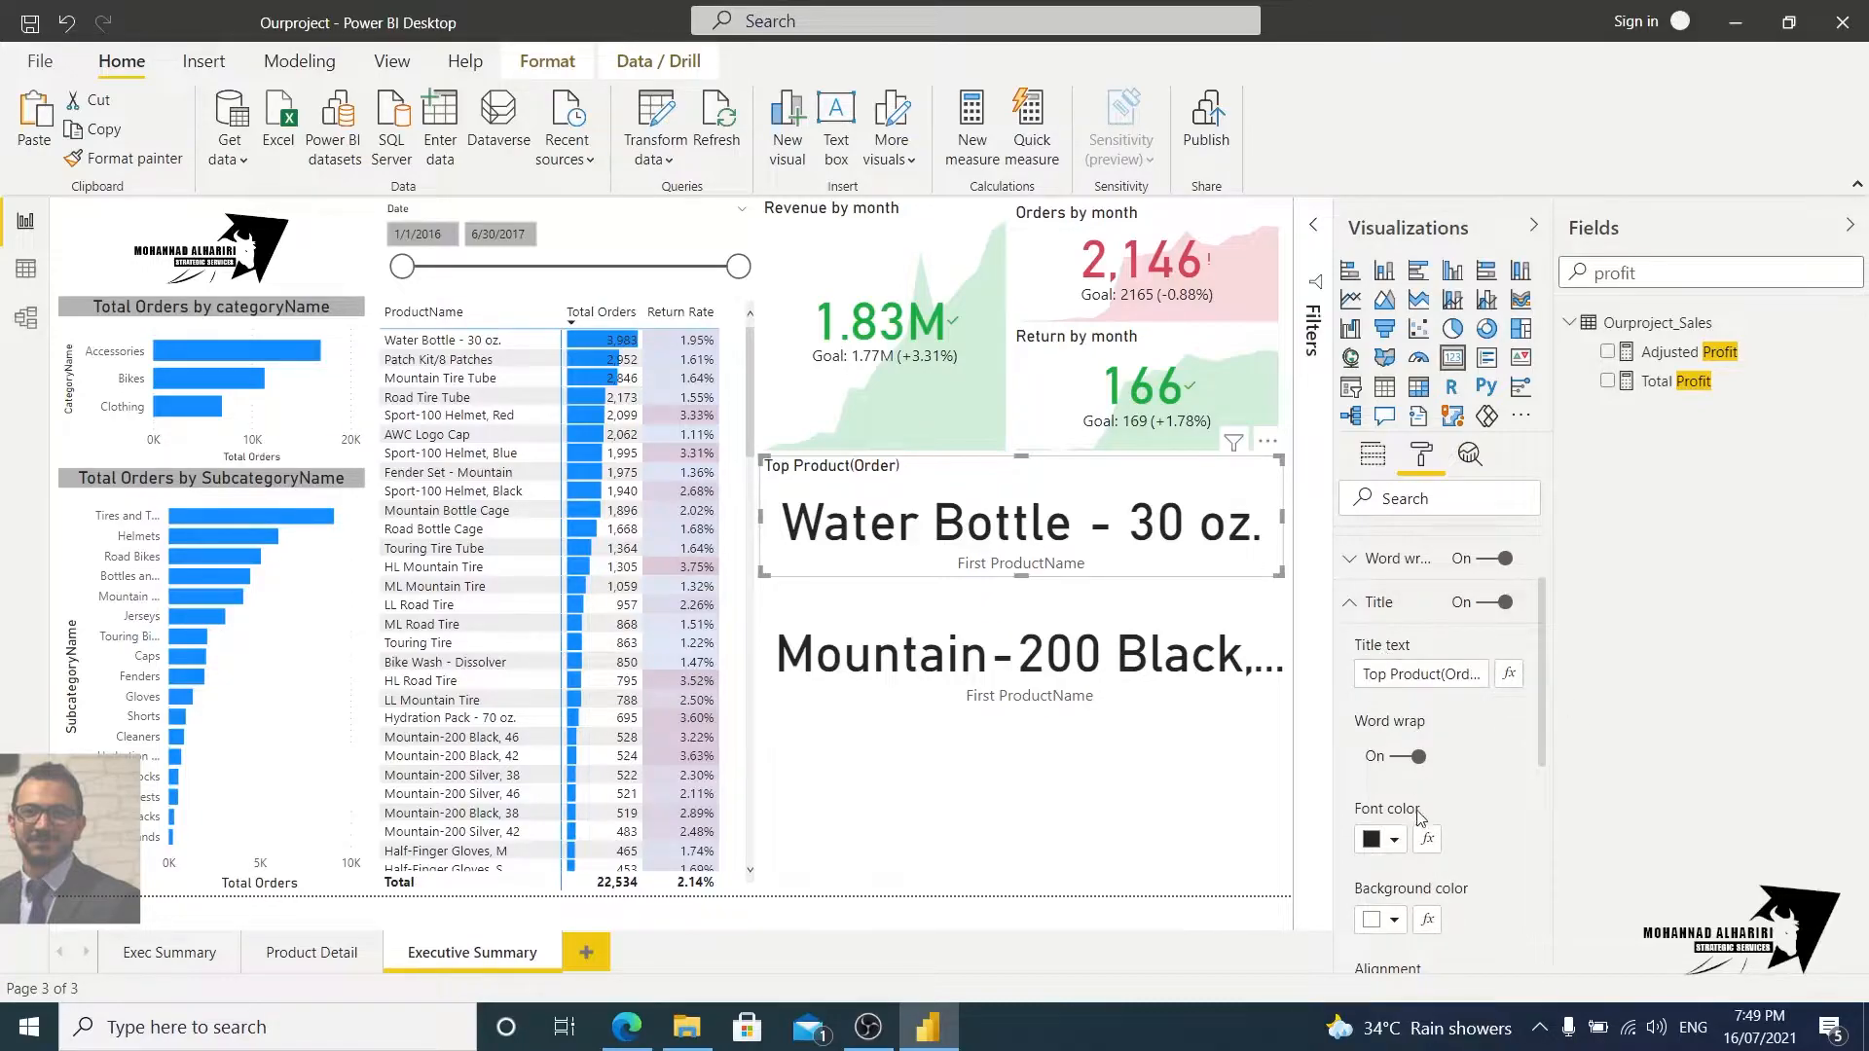
Step: Give the upper card's title a light grey background and fill the card's own background with light orange
scroll(1416, 818, down, 2)
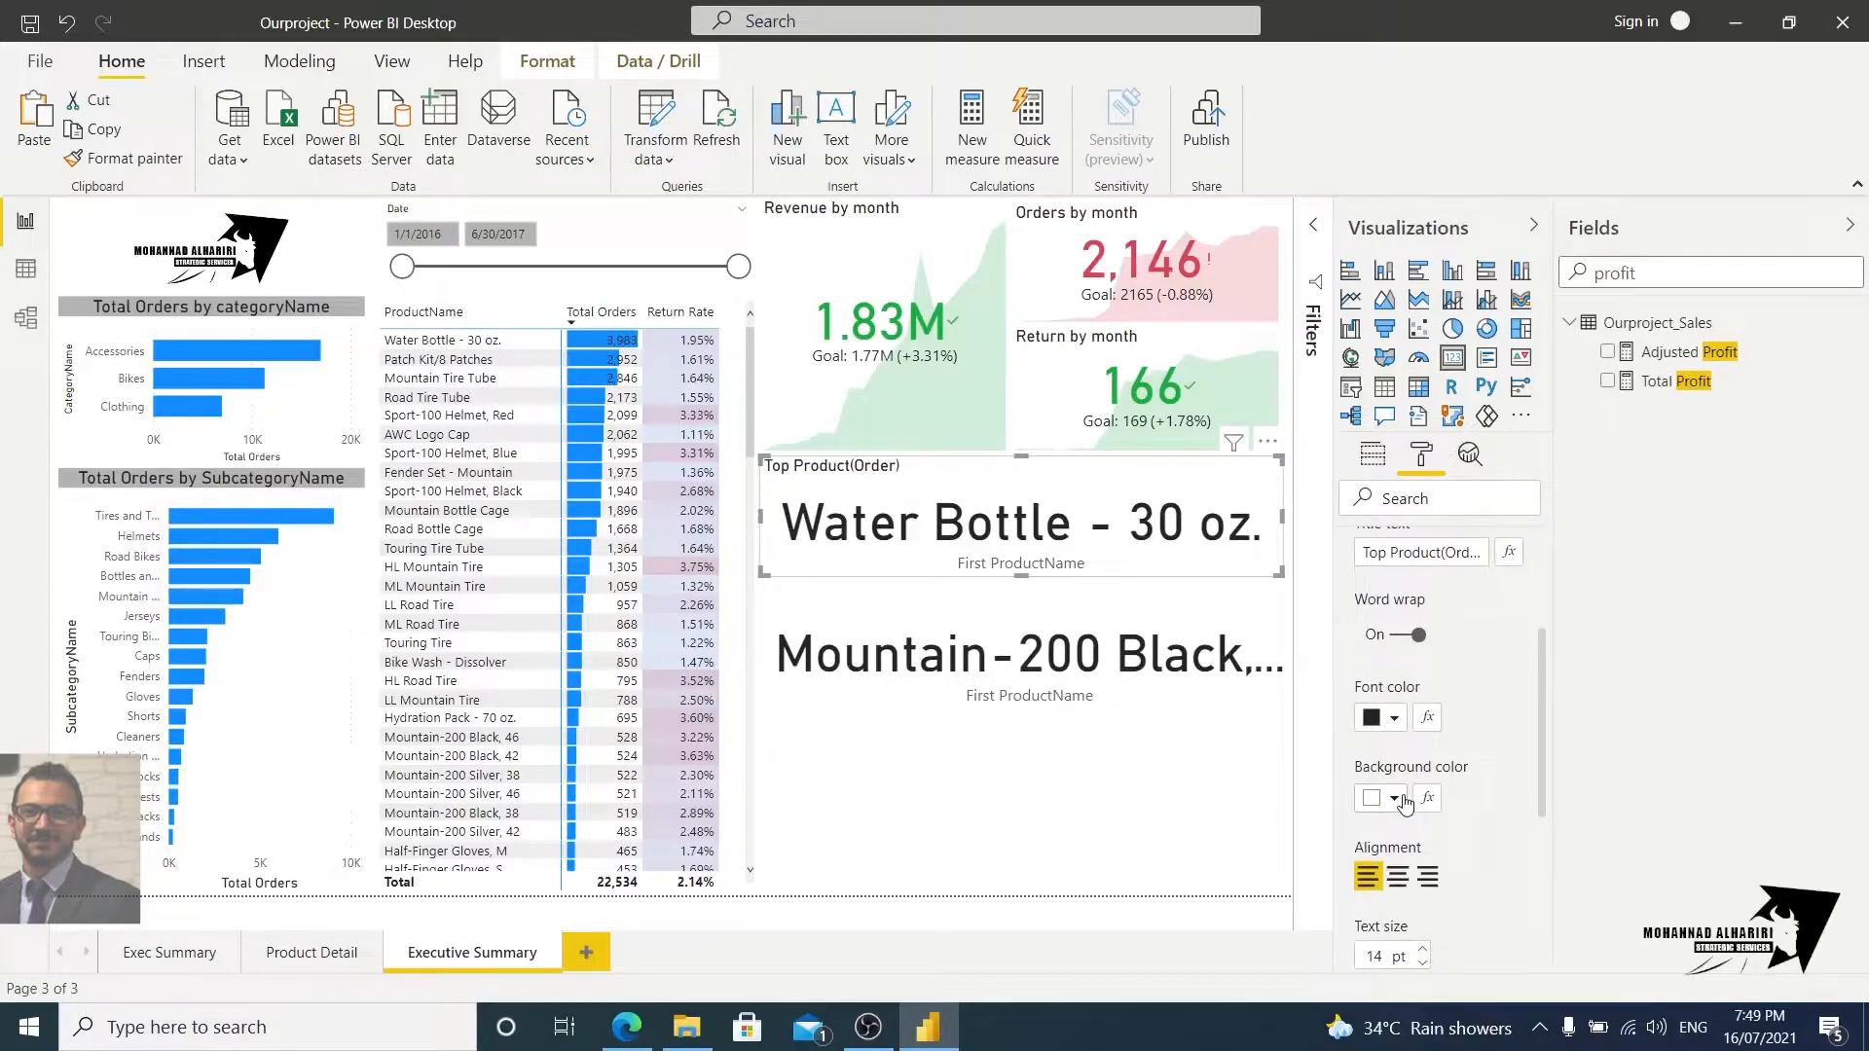
click(1394, 798)
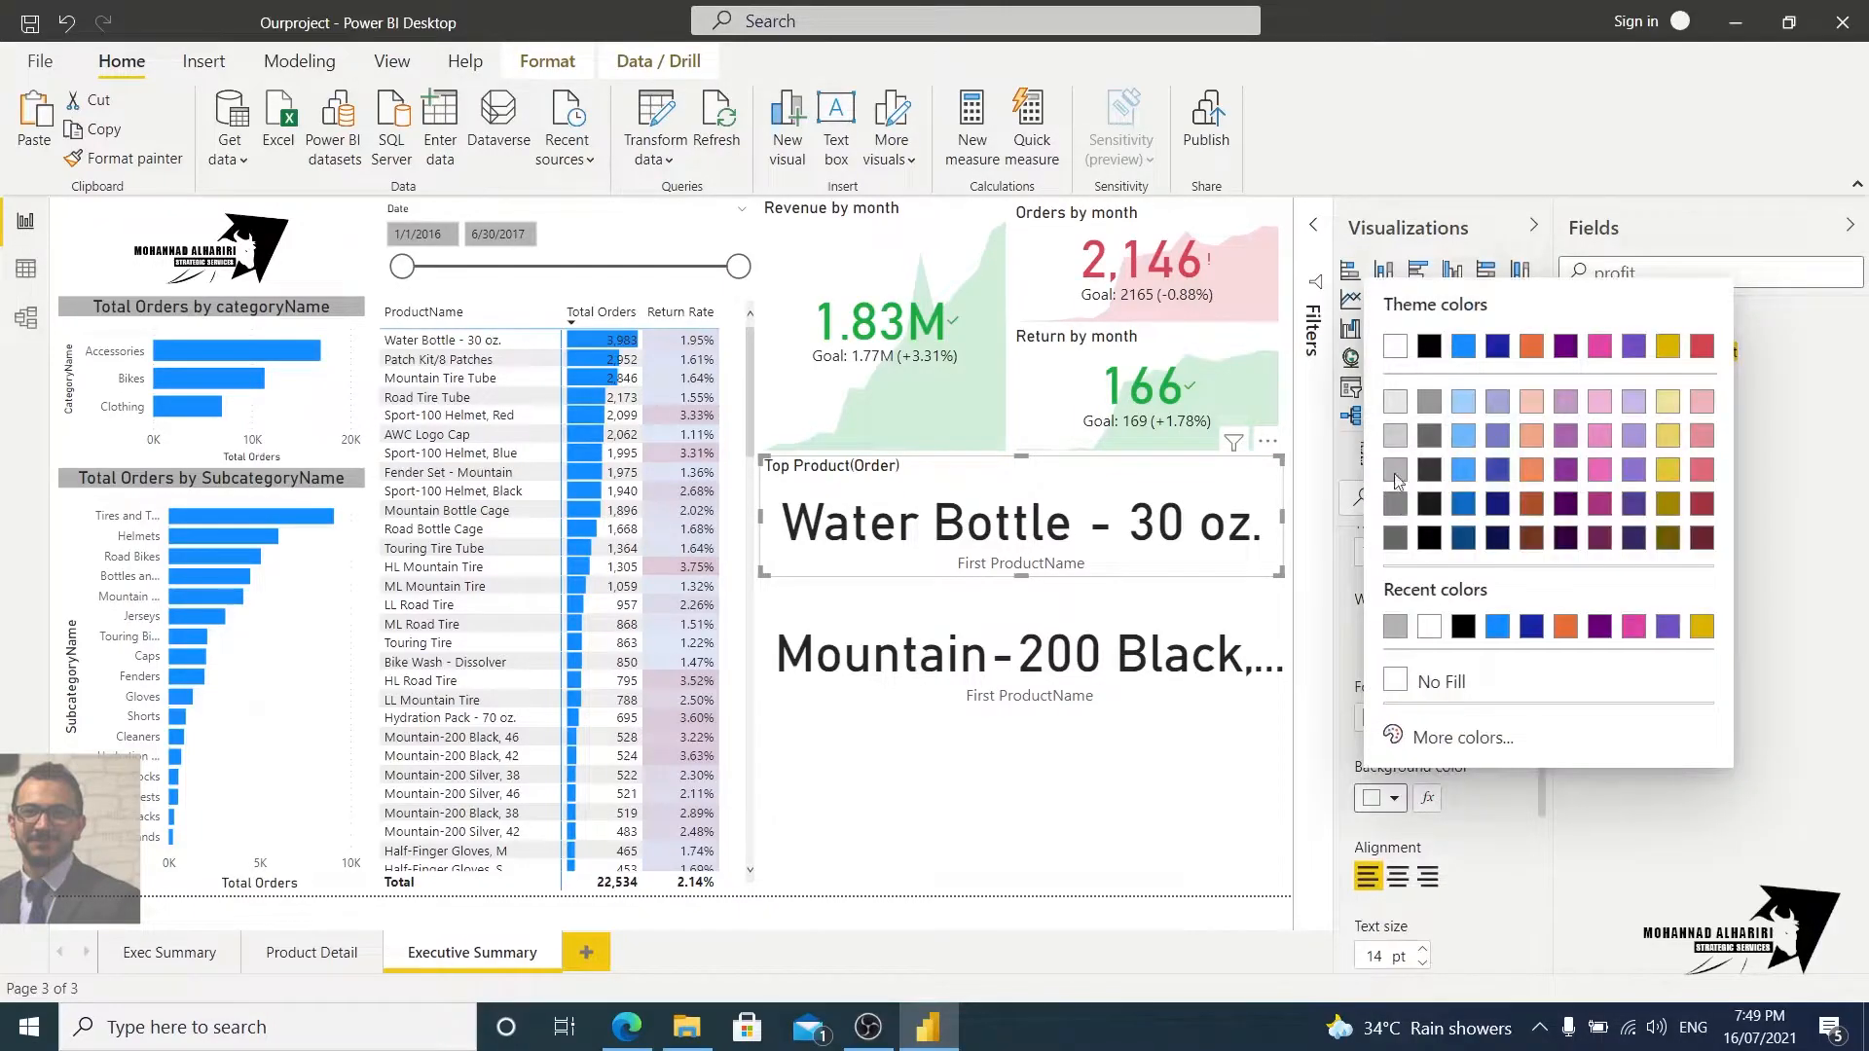
click(1393, 438)
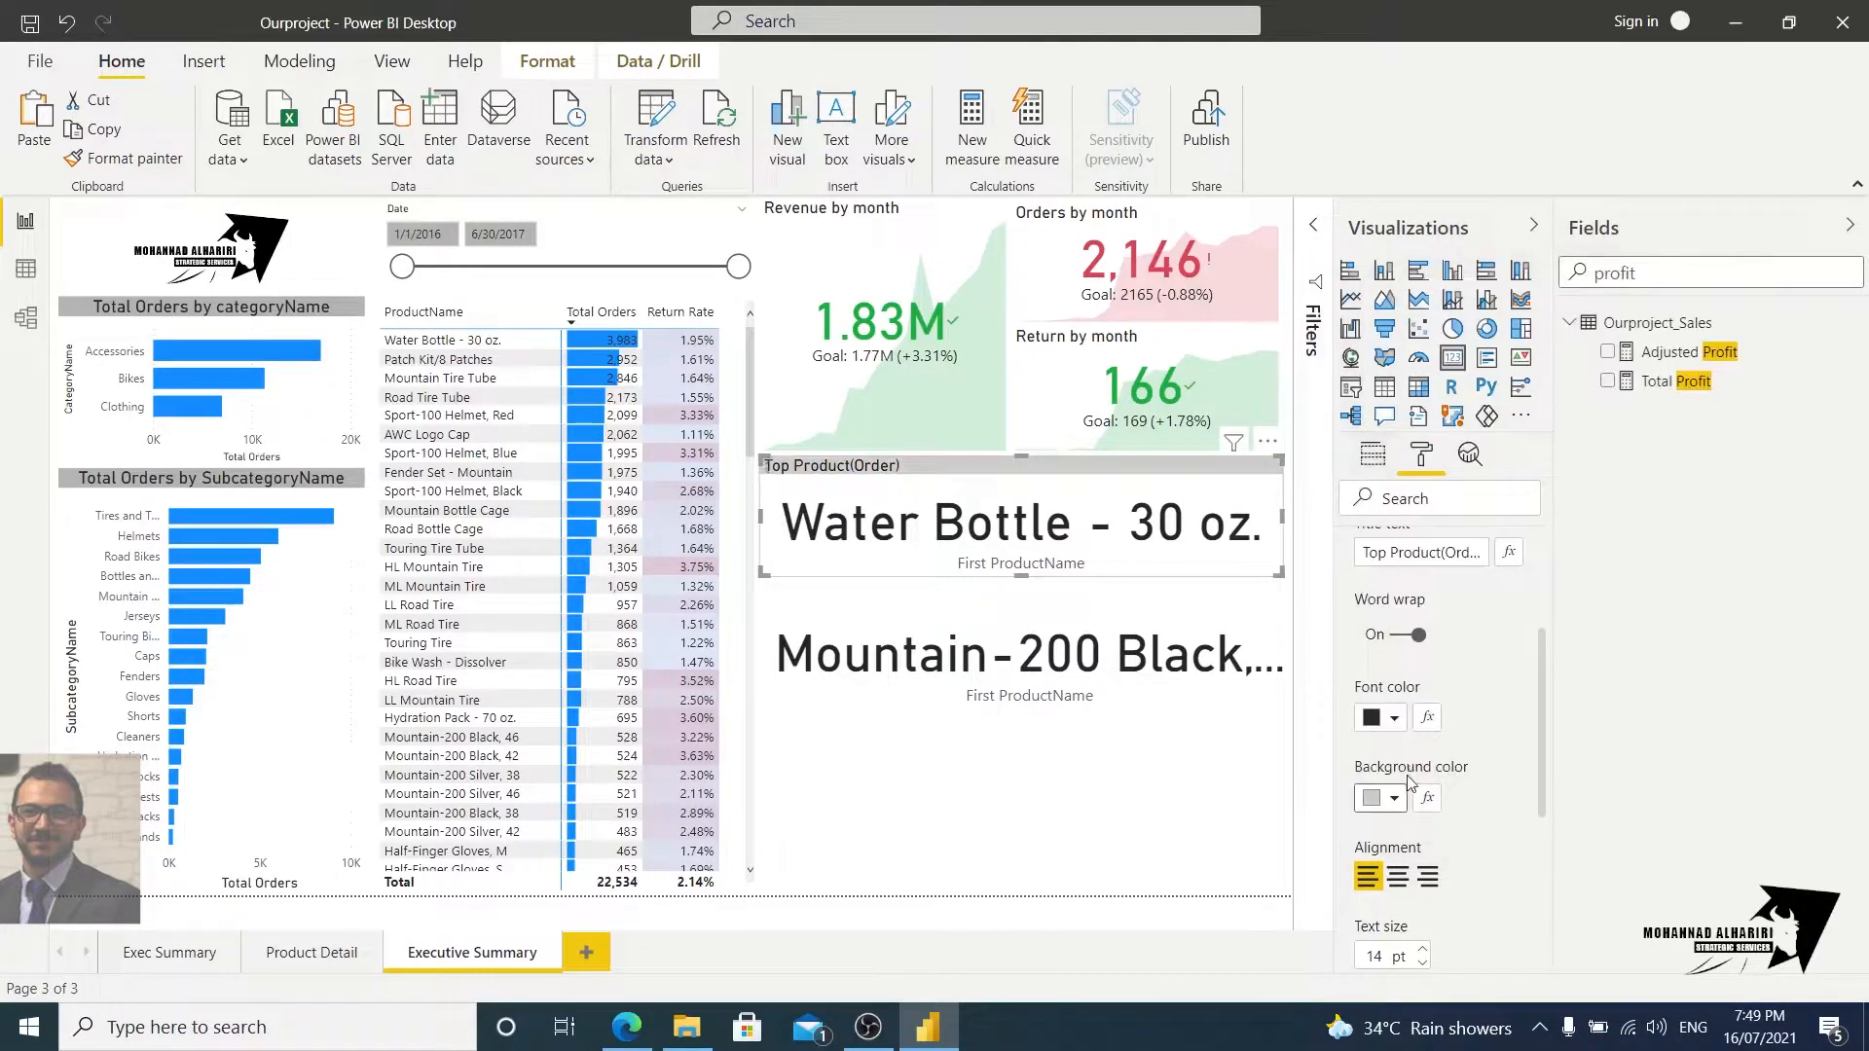
scroll(1377, 662, up, 2)
click(1356, 613)
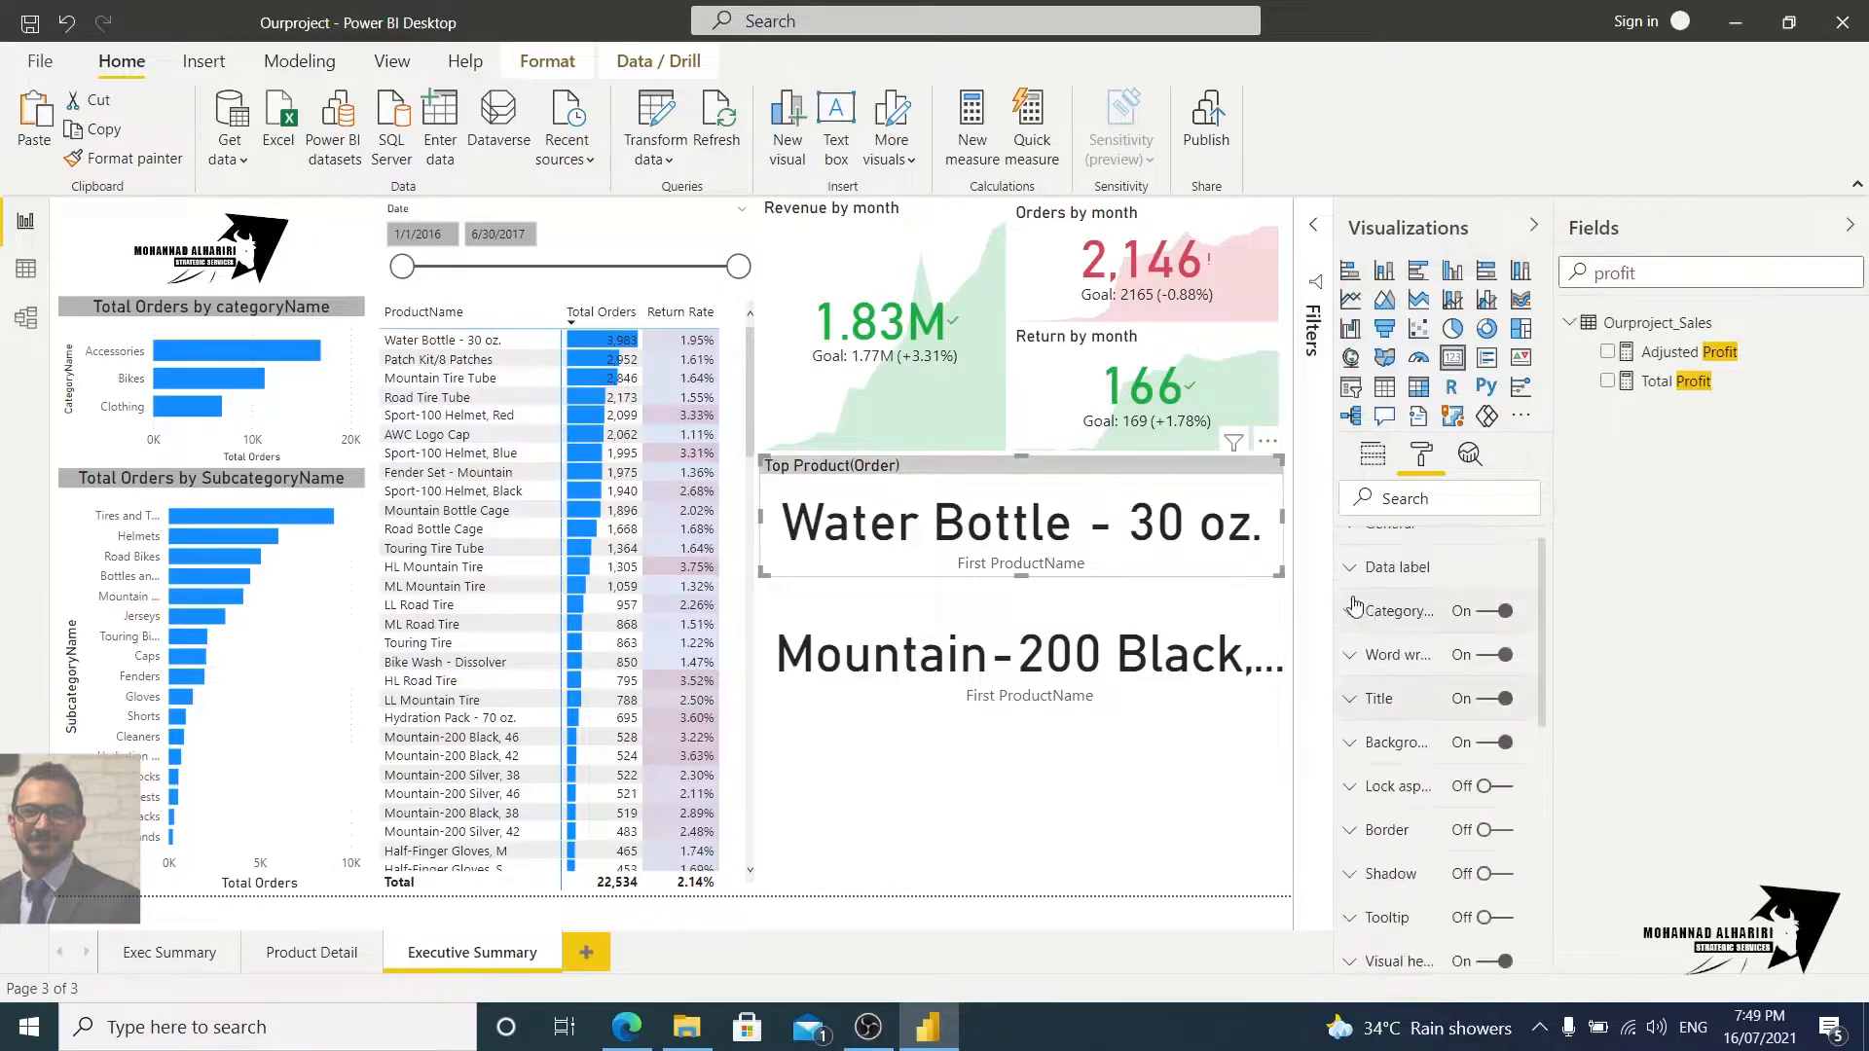
click(1353, 743)
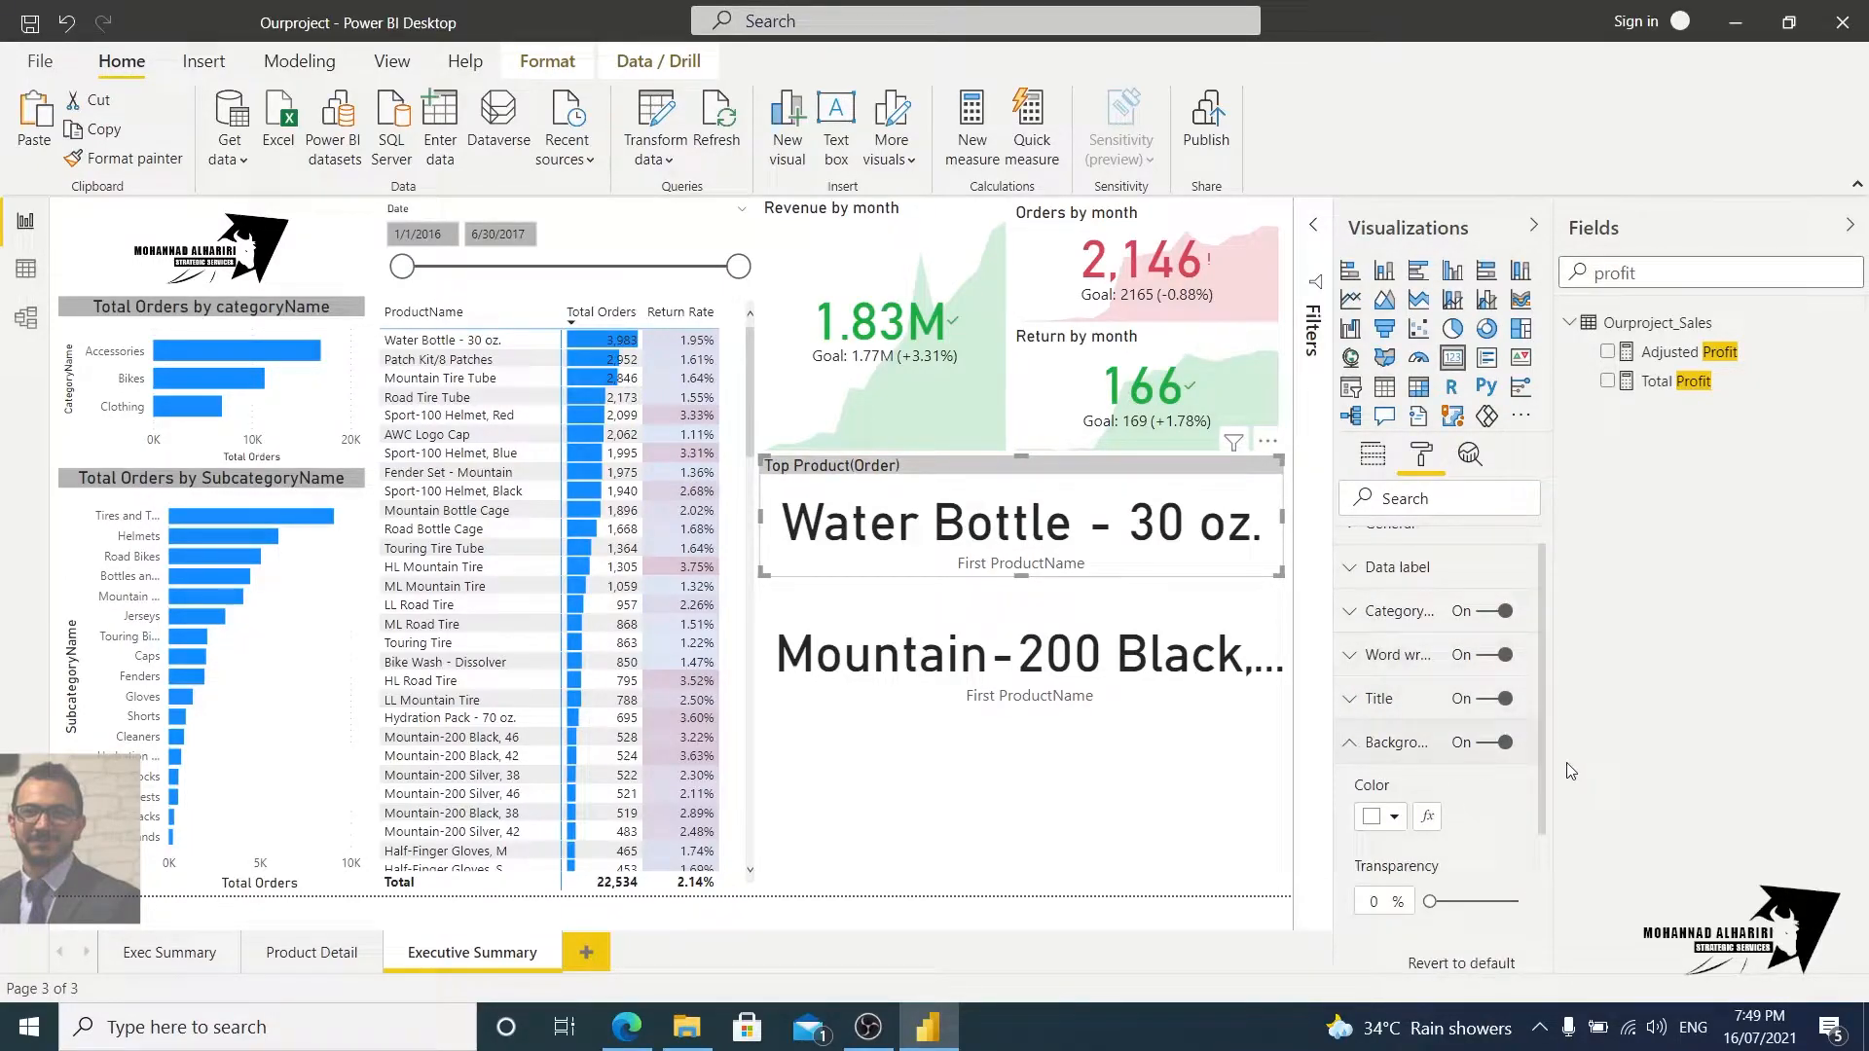
click(1394, 818)
click(1532, 513)
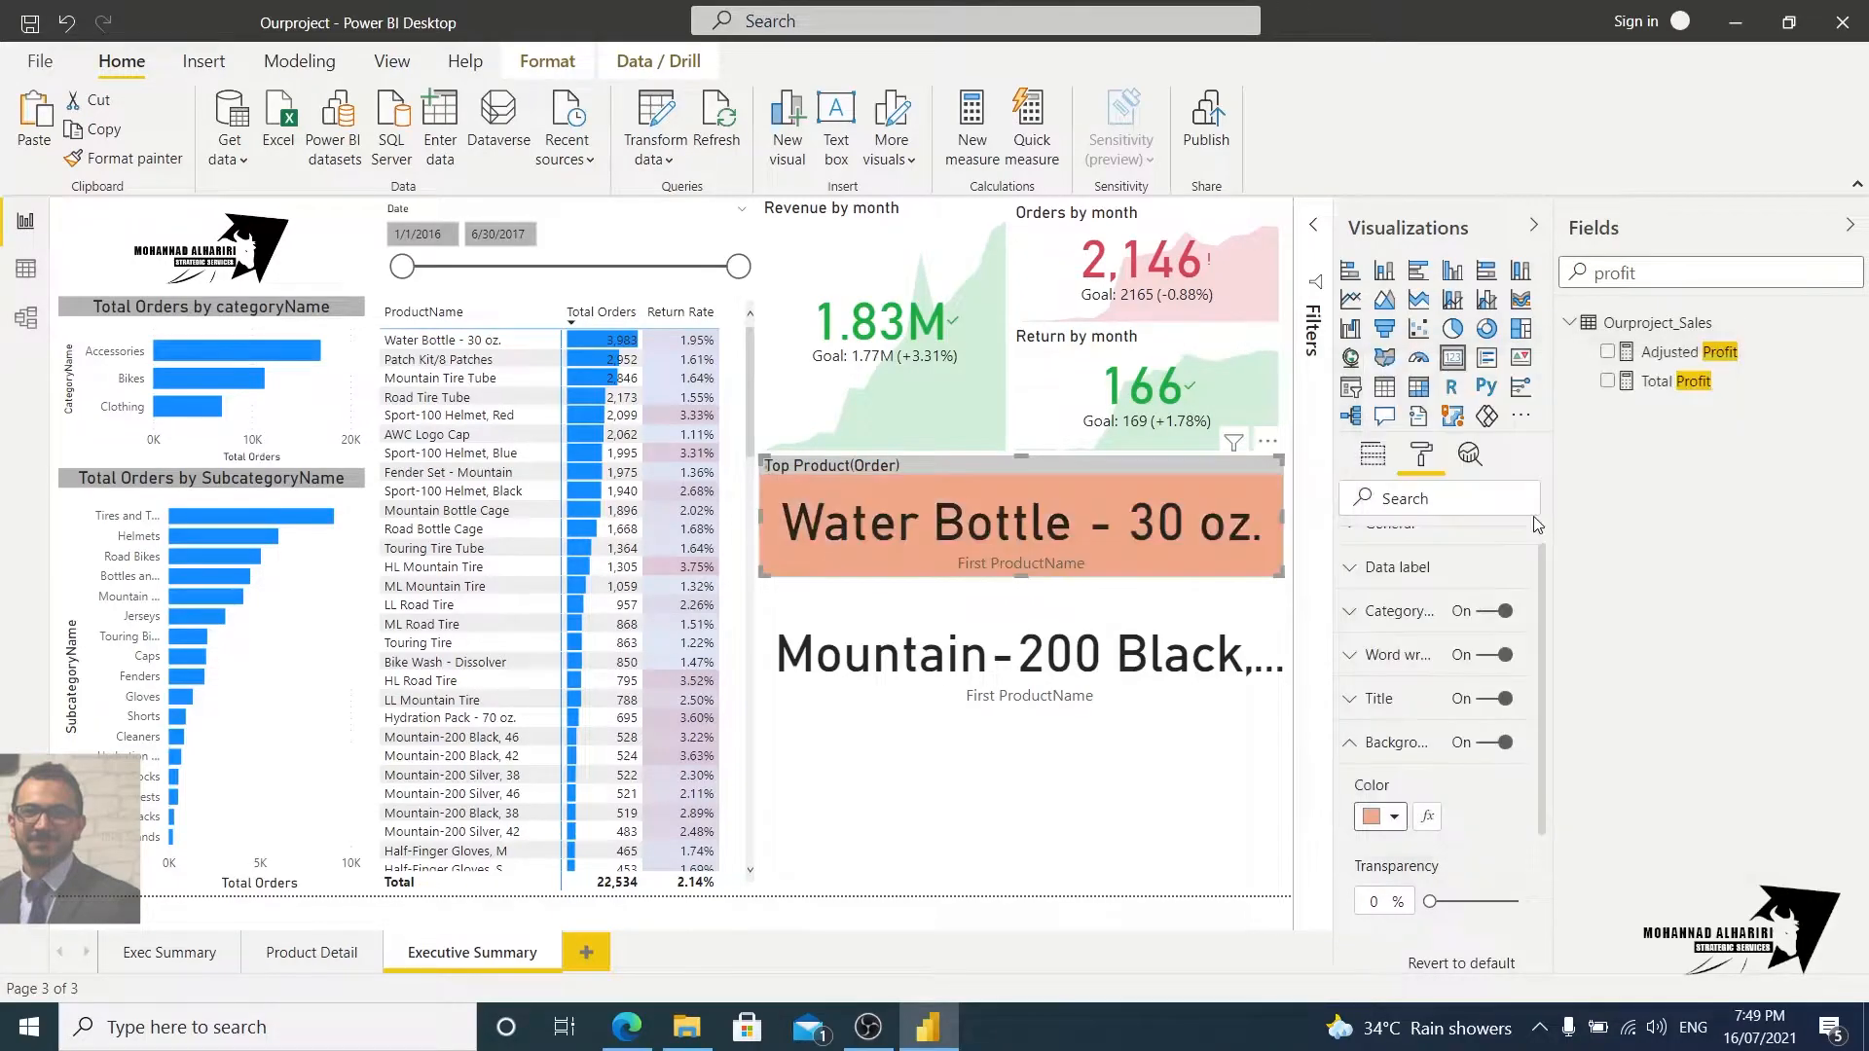
click(1353, 742)
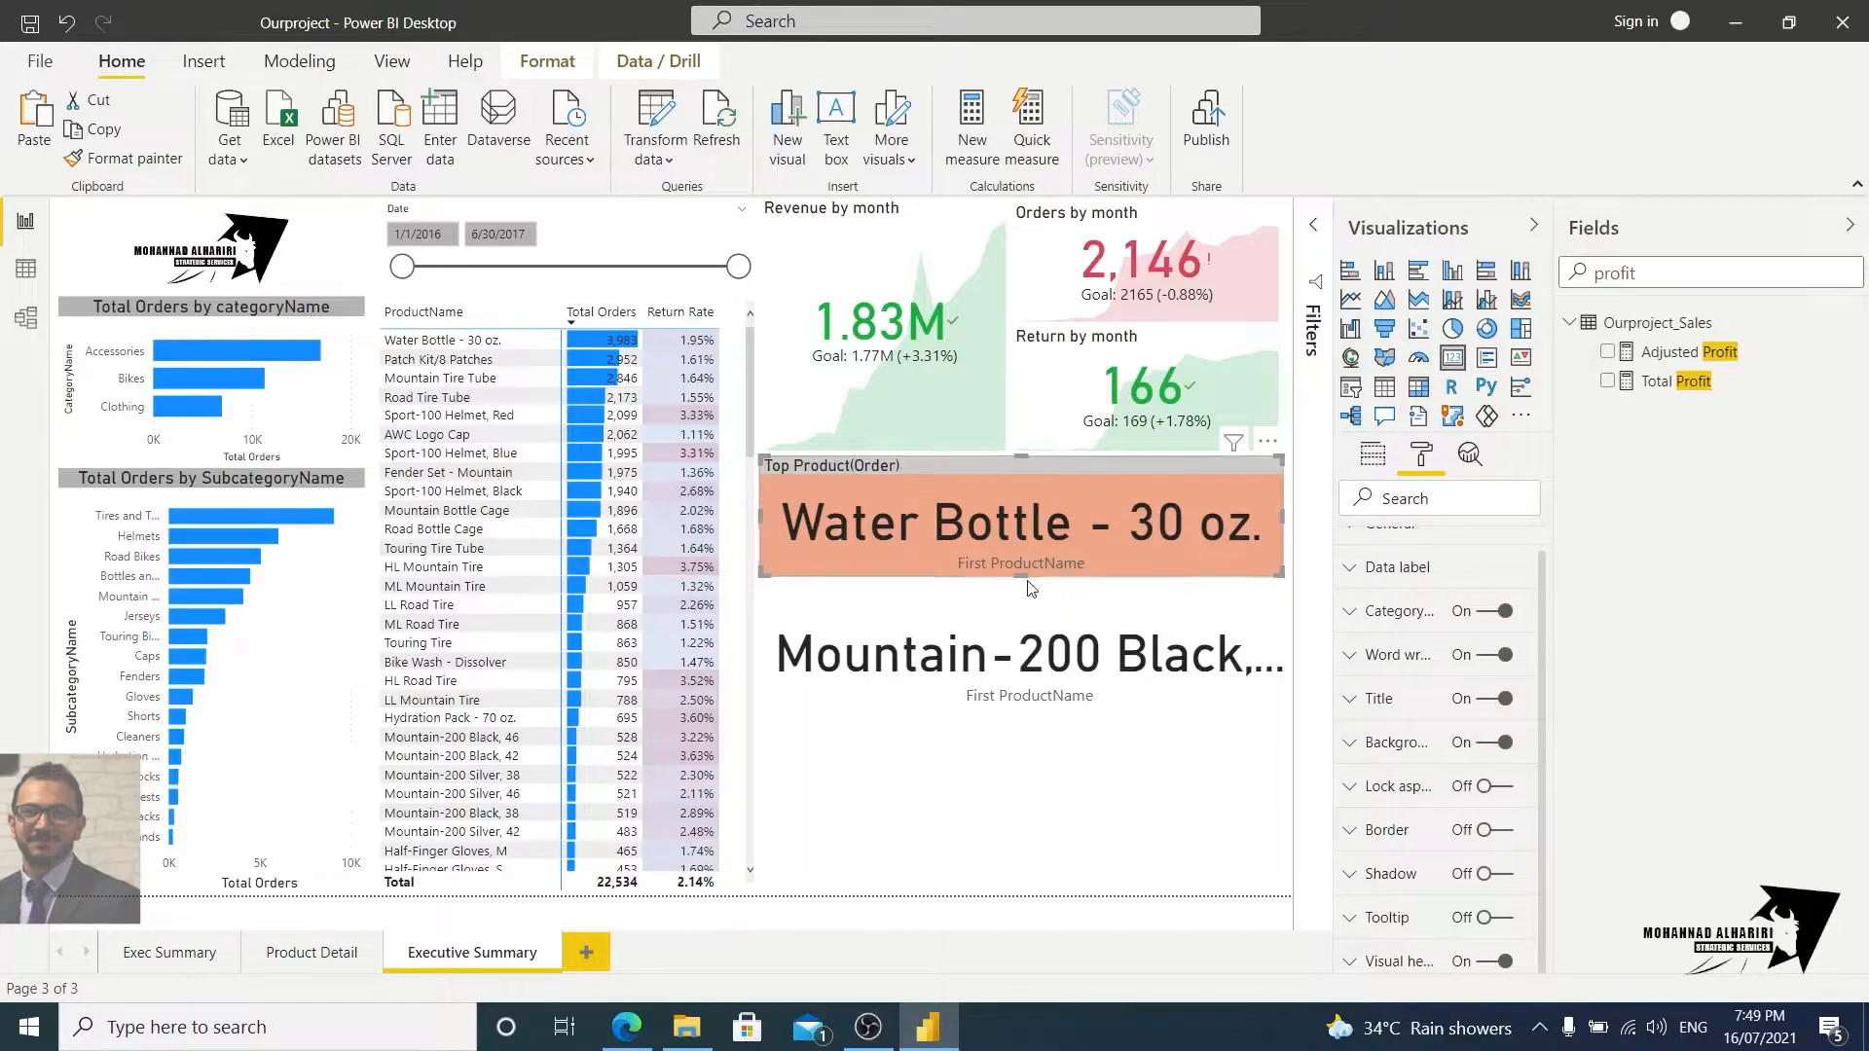
Step: Shorten the upper card to hide its category label and move the lower product card up directly beneath it
drag(1021, 569, 1026, 534)
drag(1001, 626, 997, 561)
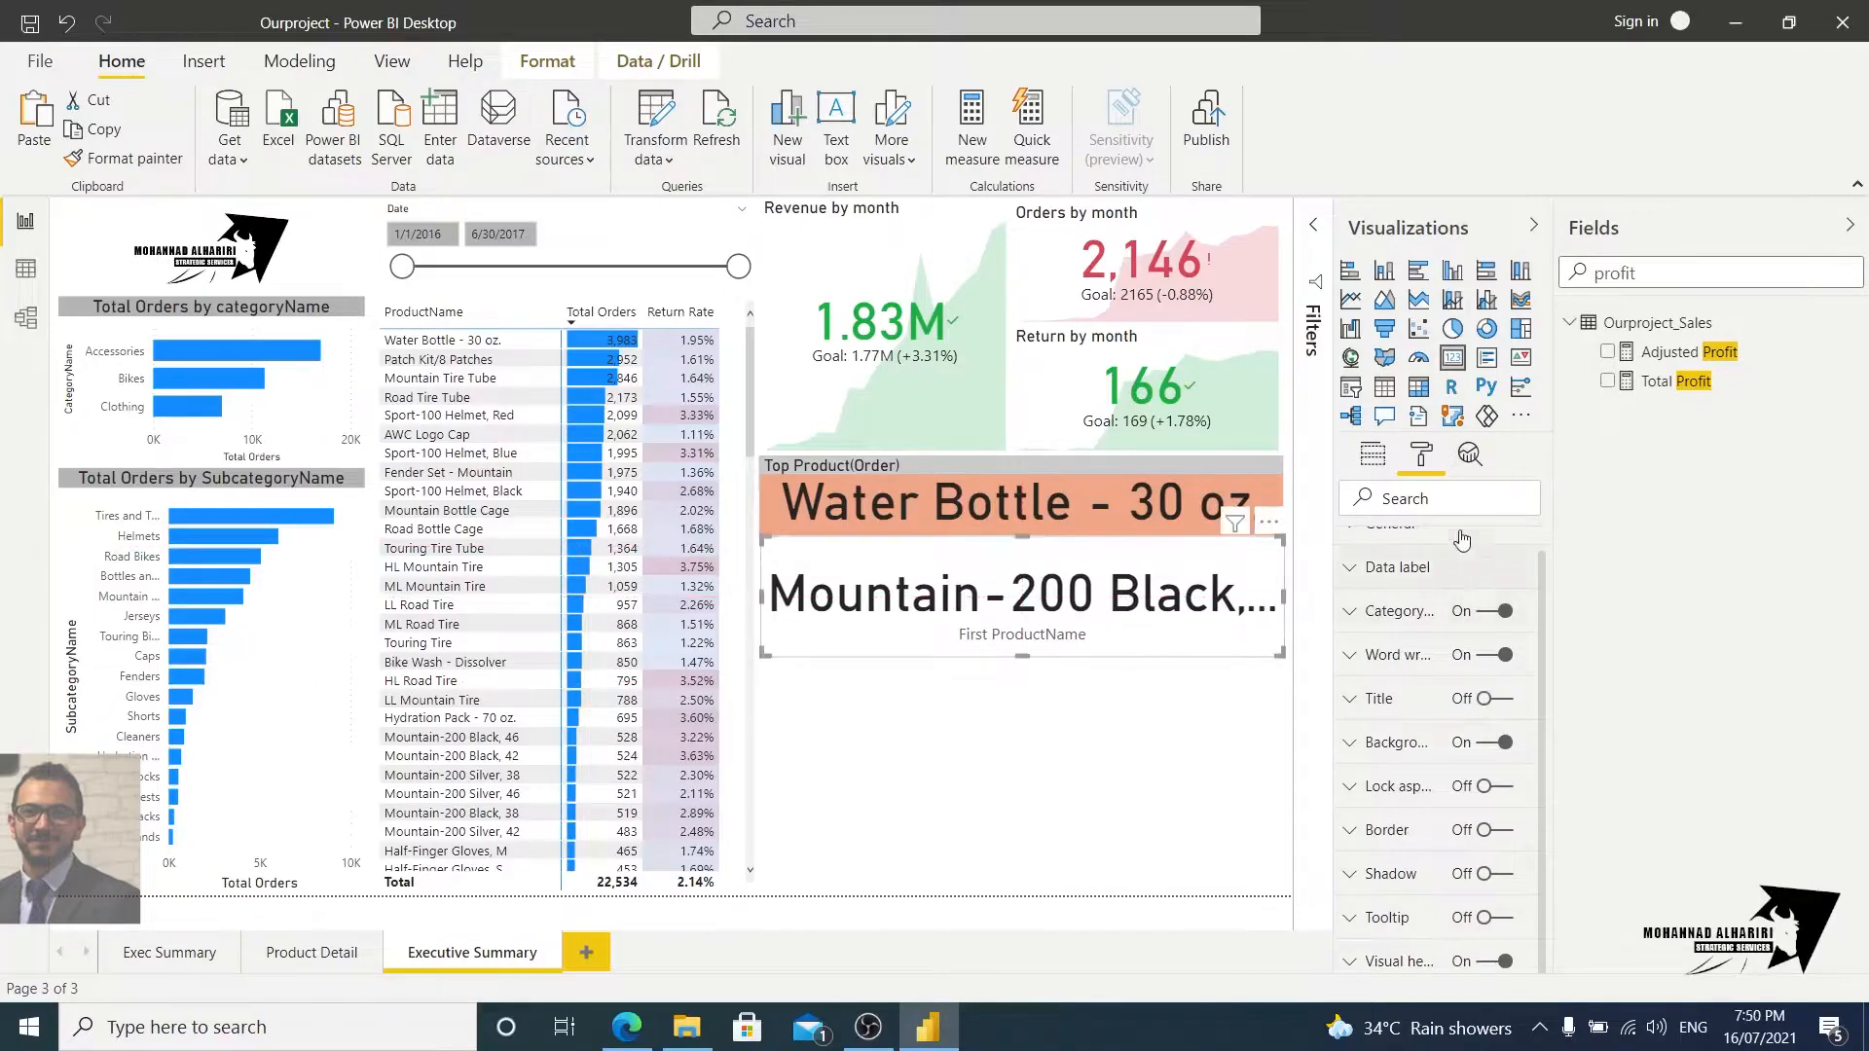
Step: Turn on the title of the lower product card and set its text to "Top Product(Profit)"
click(1489, 698)
click(1351, 698)
click(1439, 768)
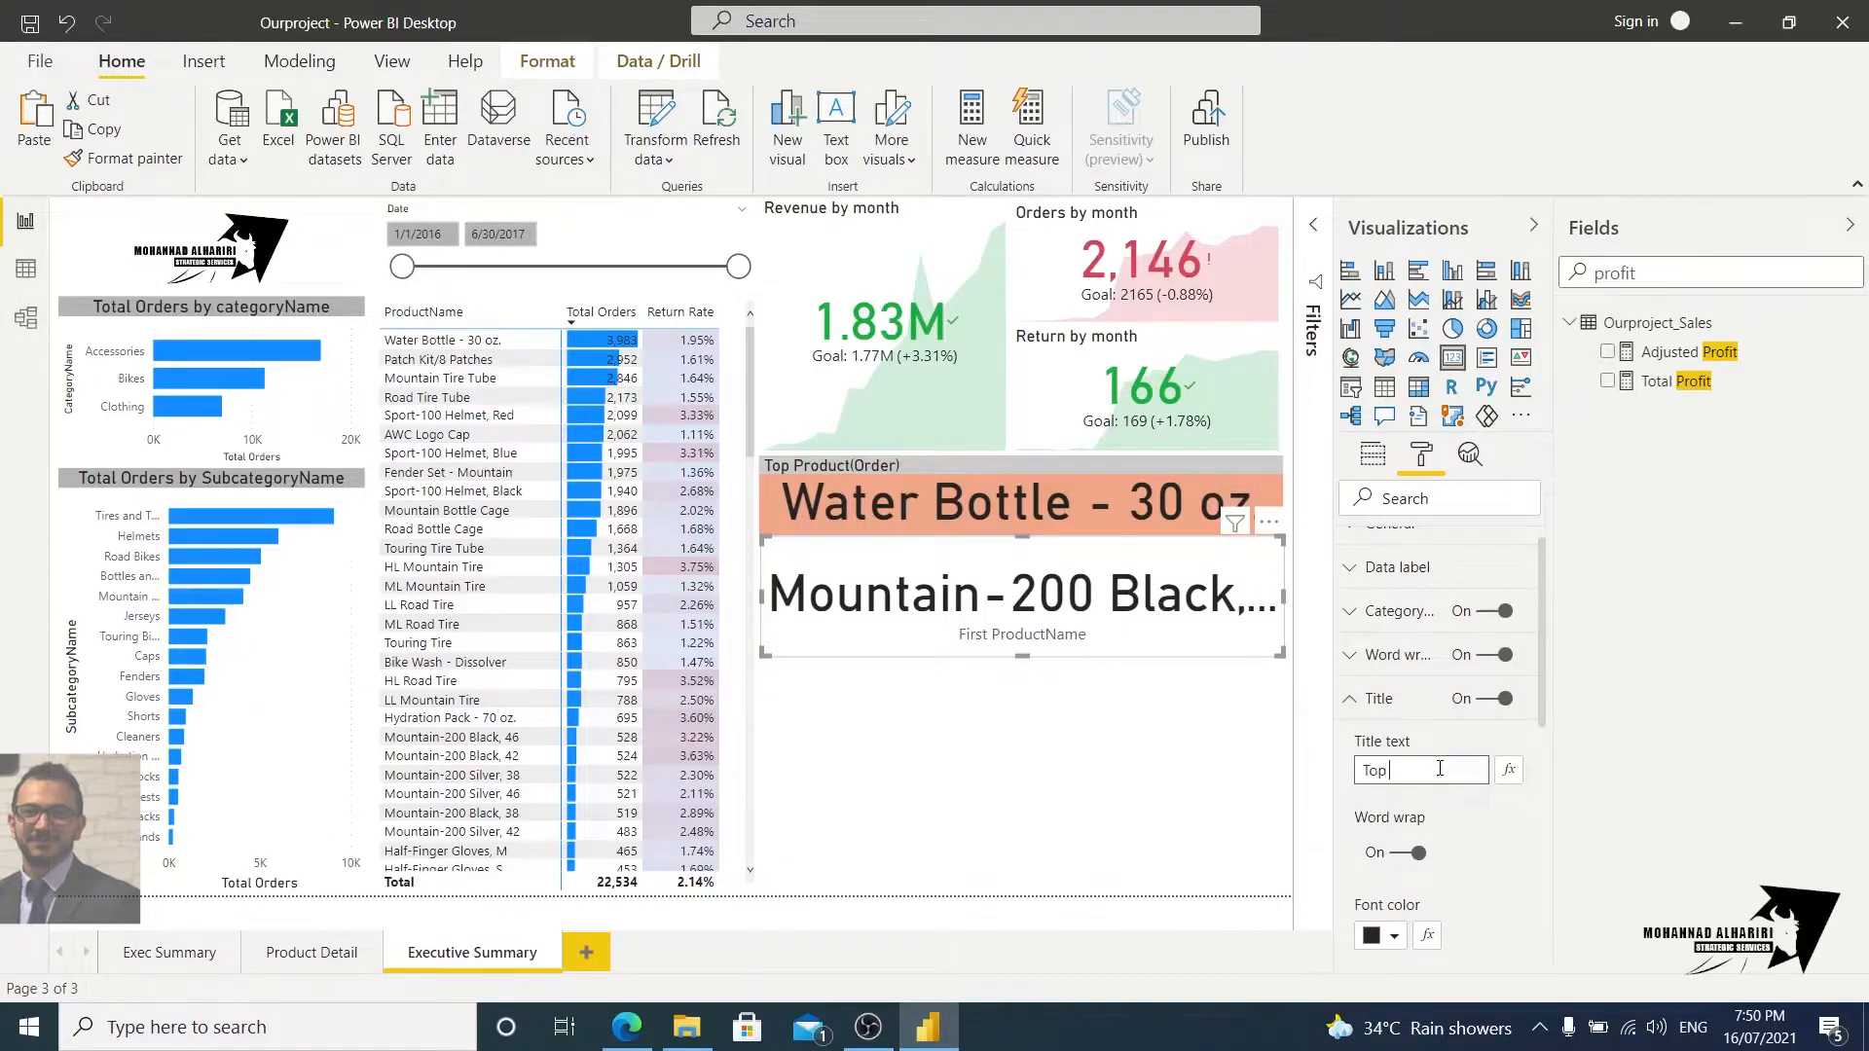
text(Top Produ)
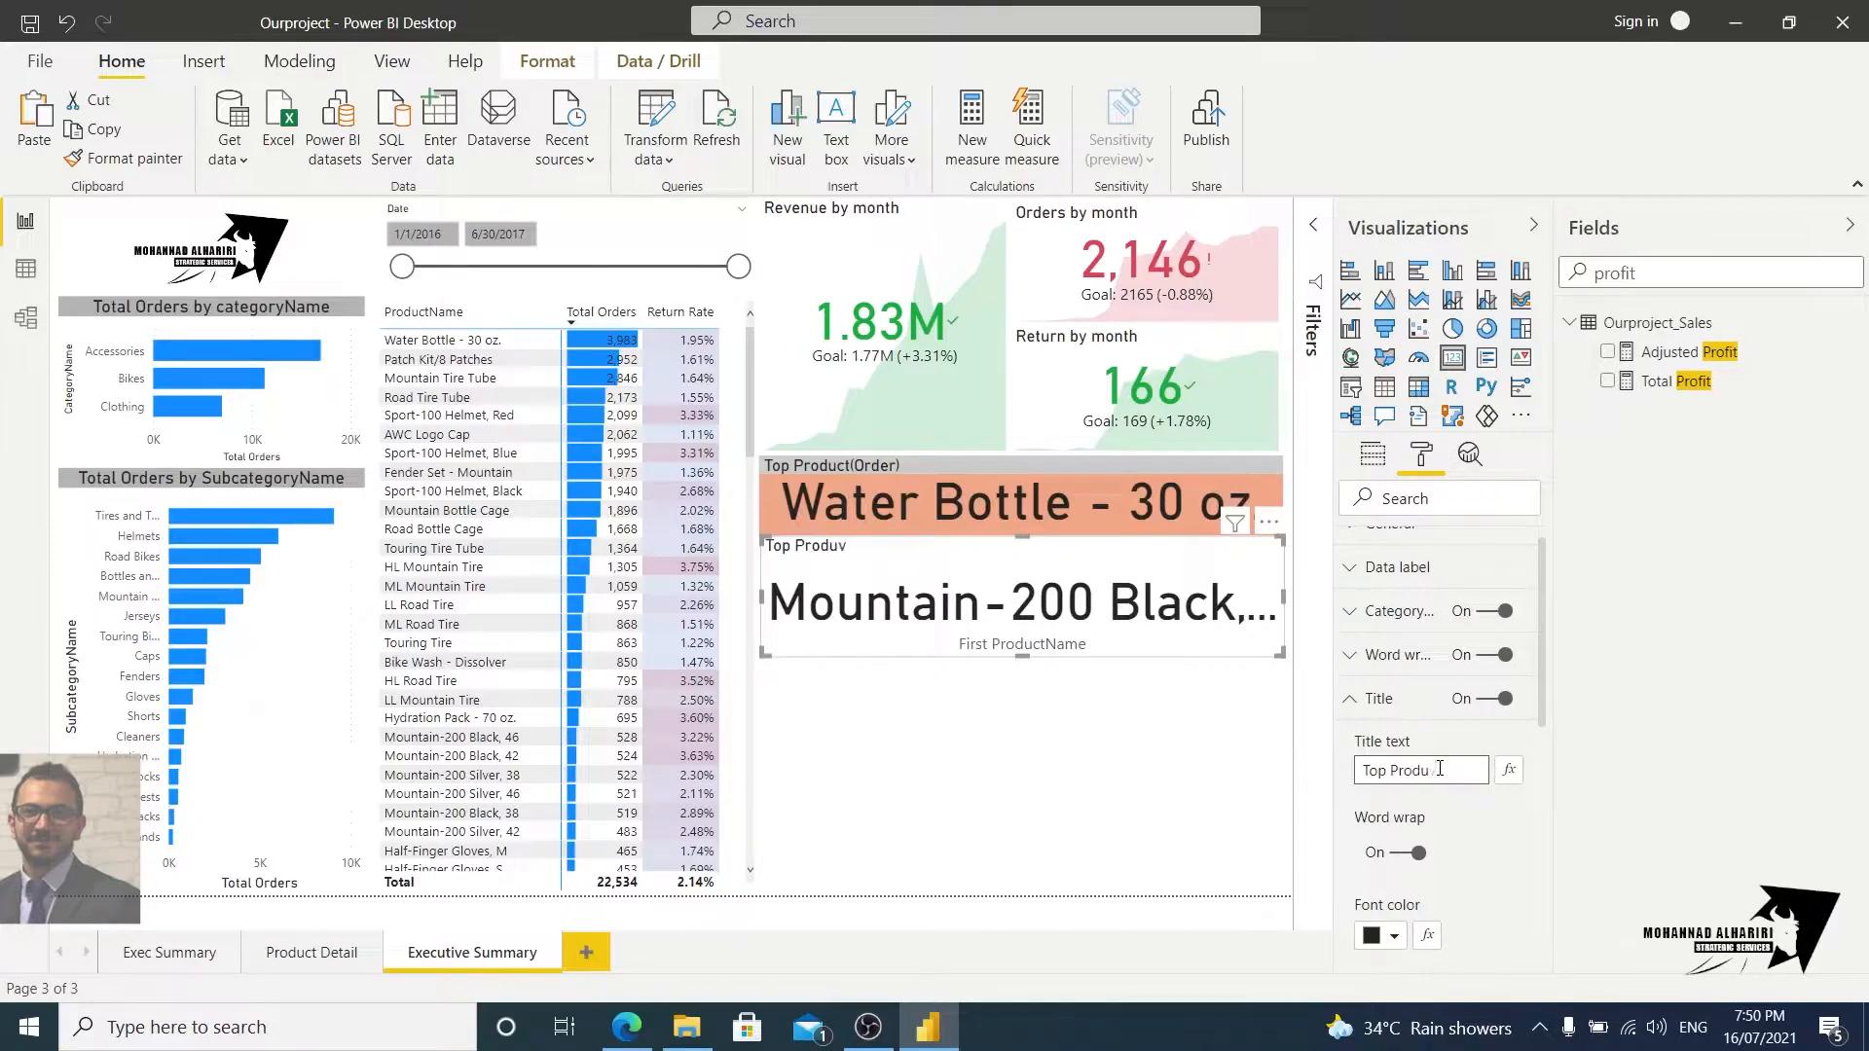
text(ct(Profit)
click(1488, 845)
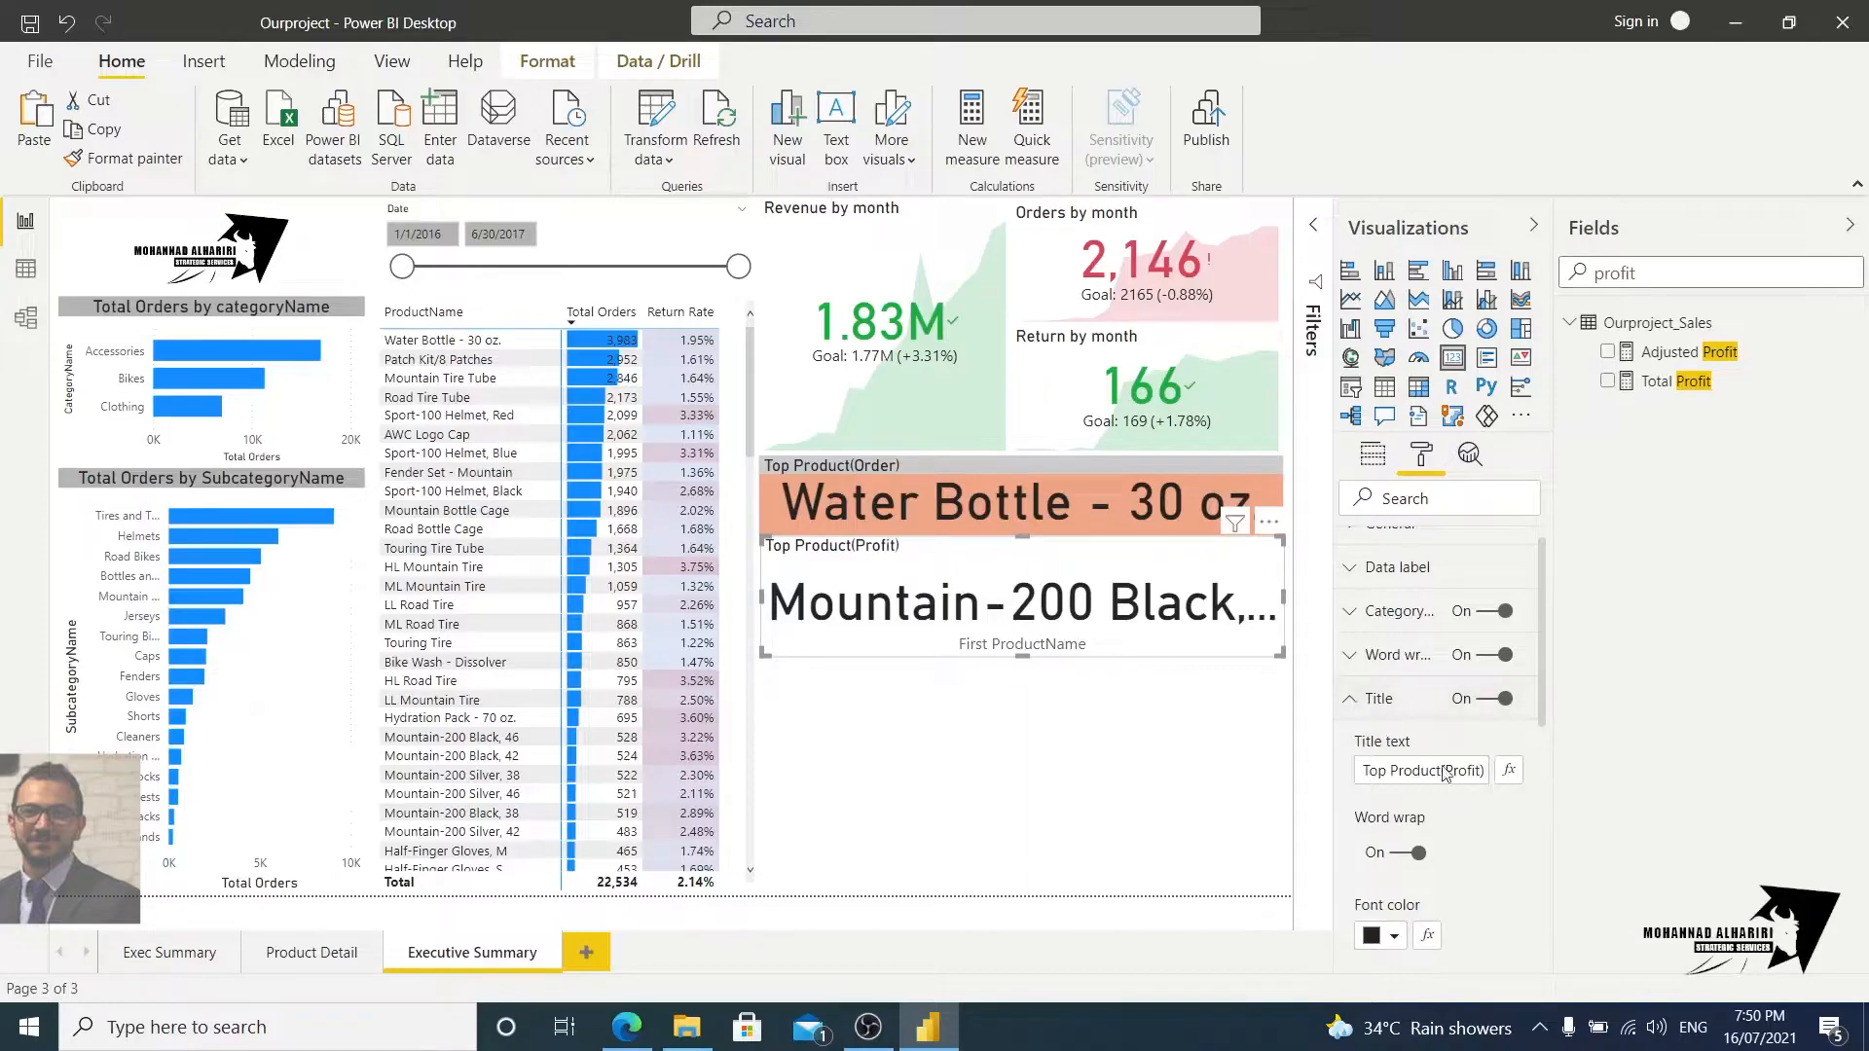
click(1392, 722)
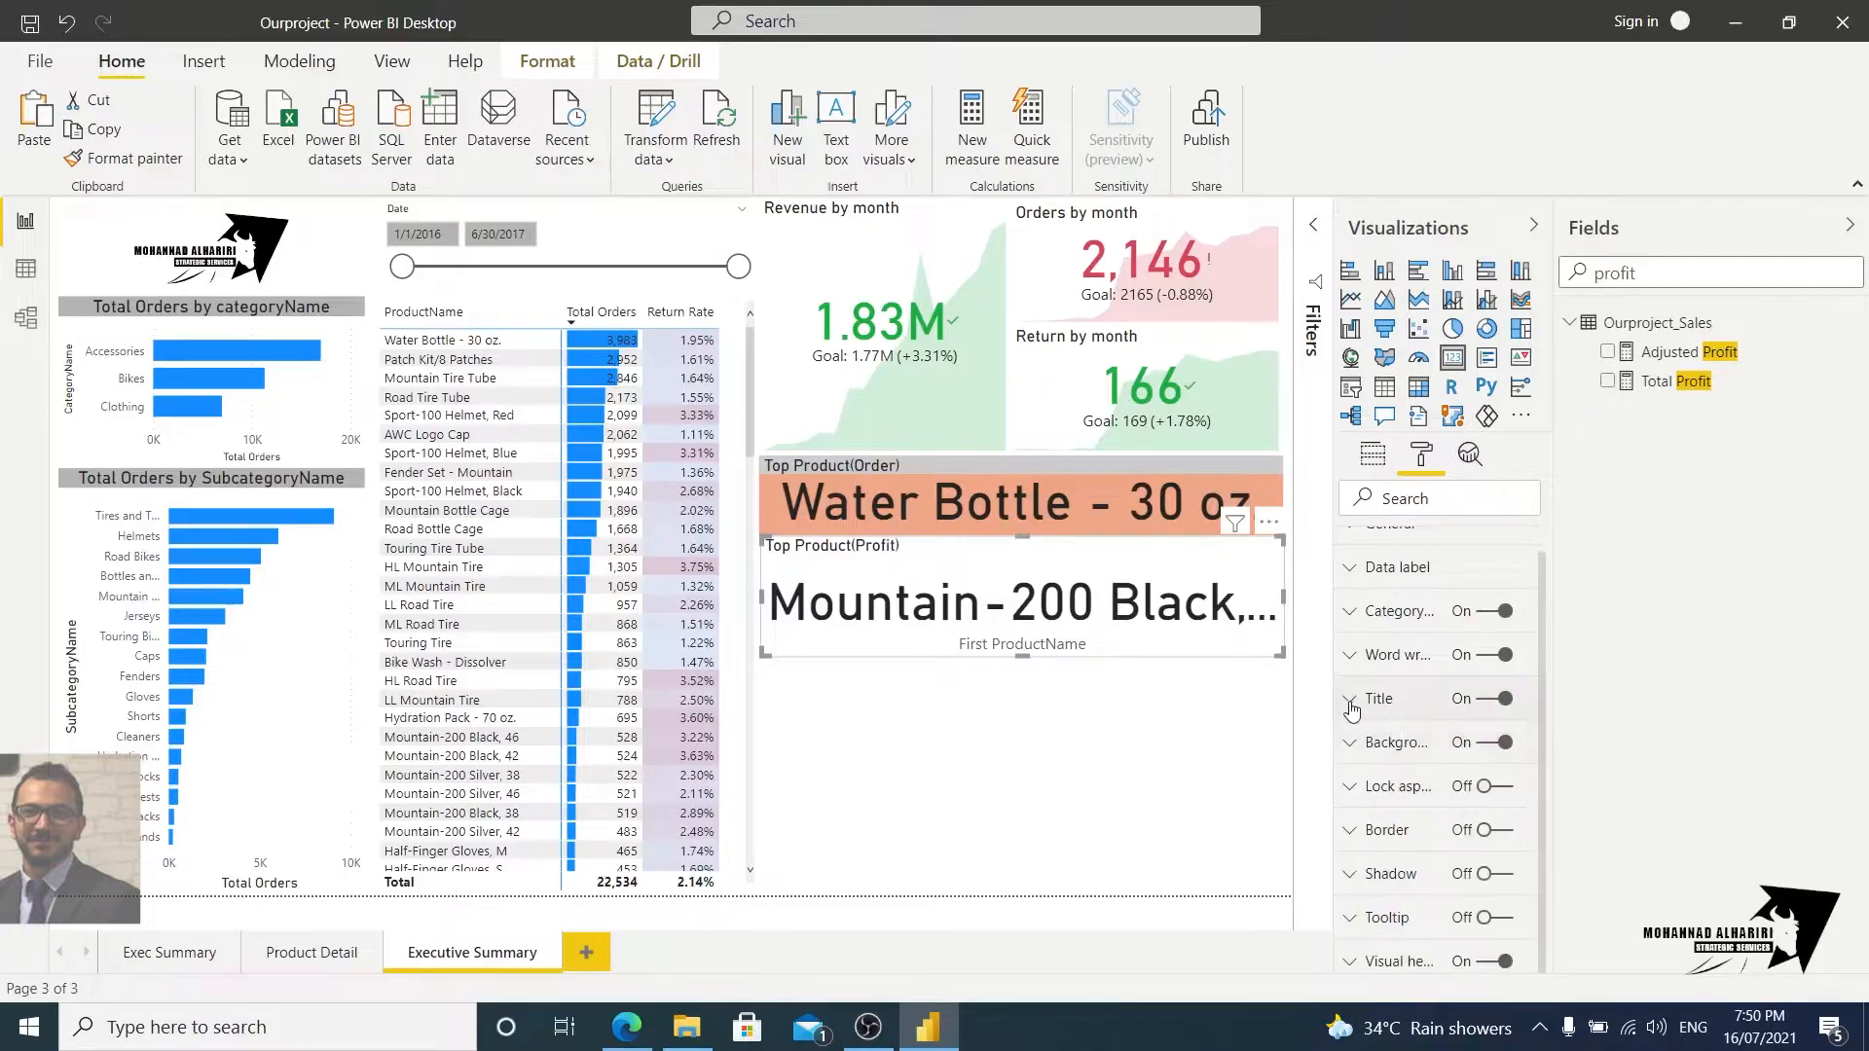
Step: Give the lower product card's title a grey background and fill the card's own background with light orange
click(1354, 705)
scroll(1422, 839, down, 1)
click(1386, 896)
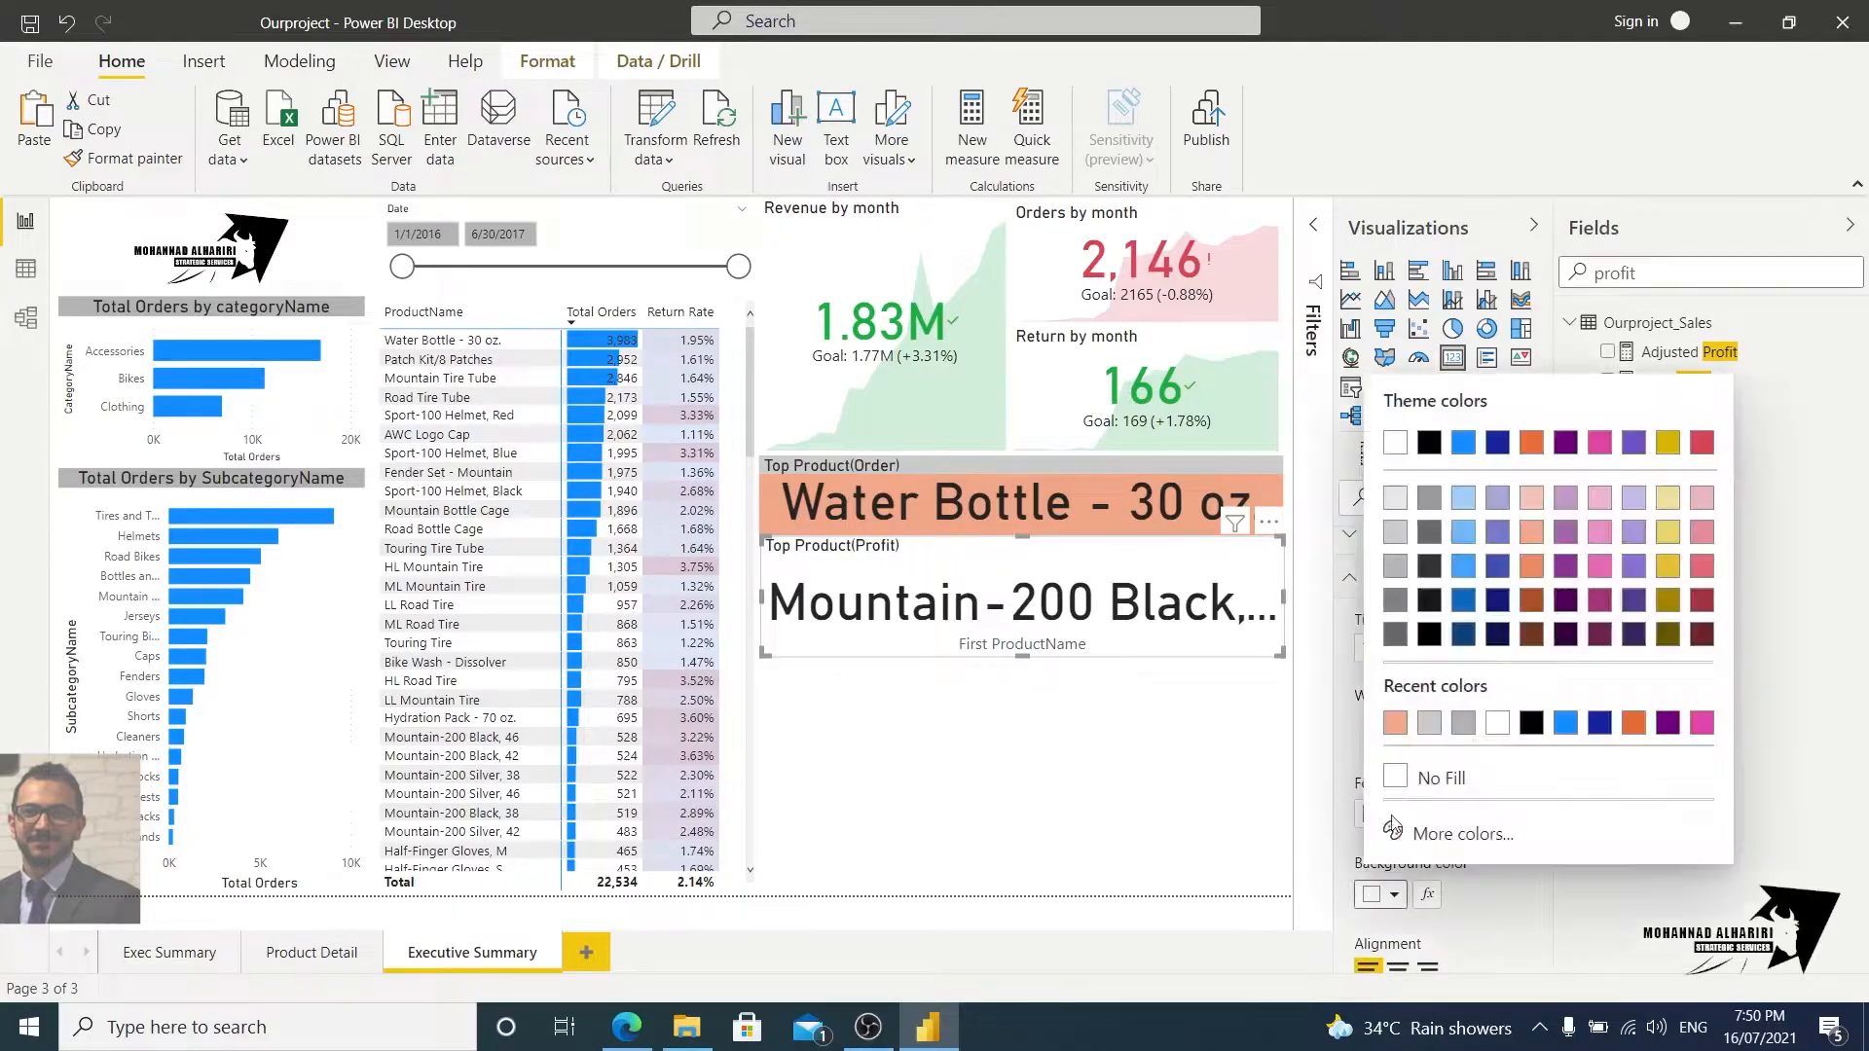
click(1395, 565)
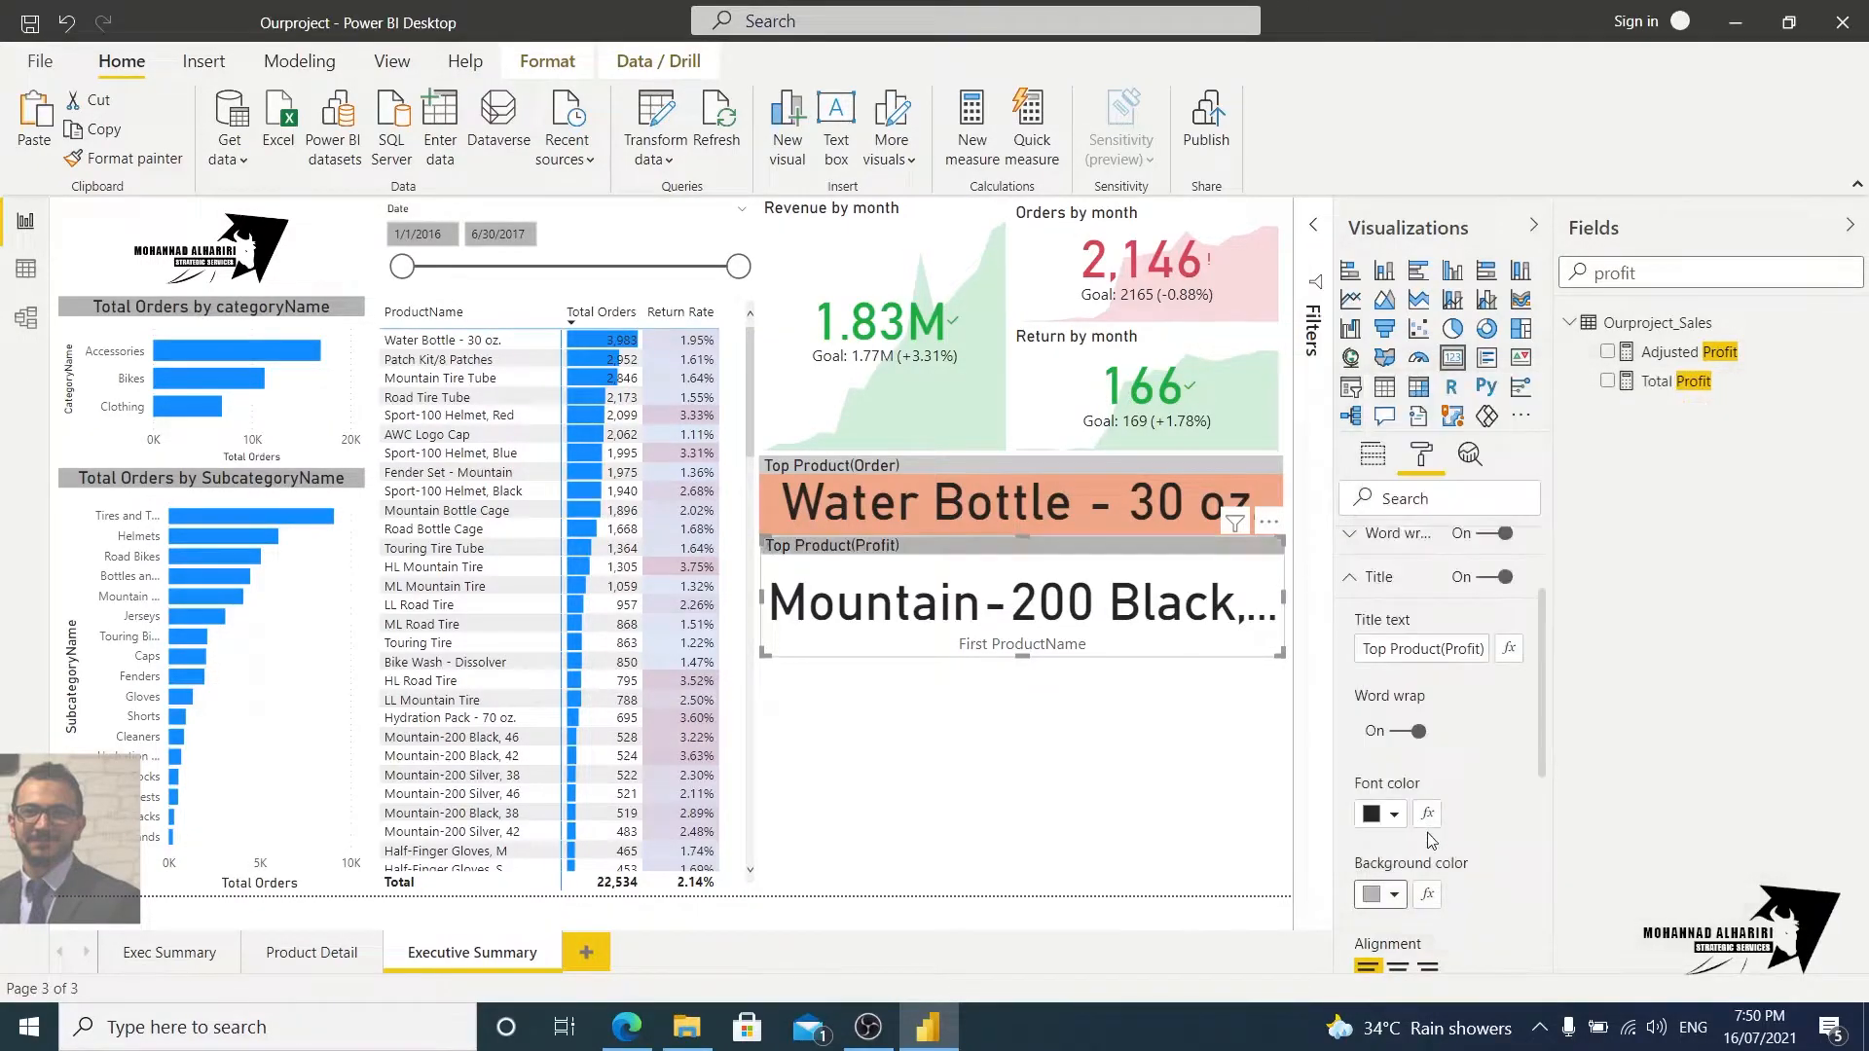
click(1358, 580)
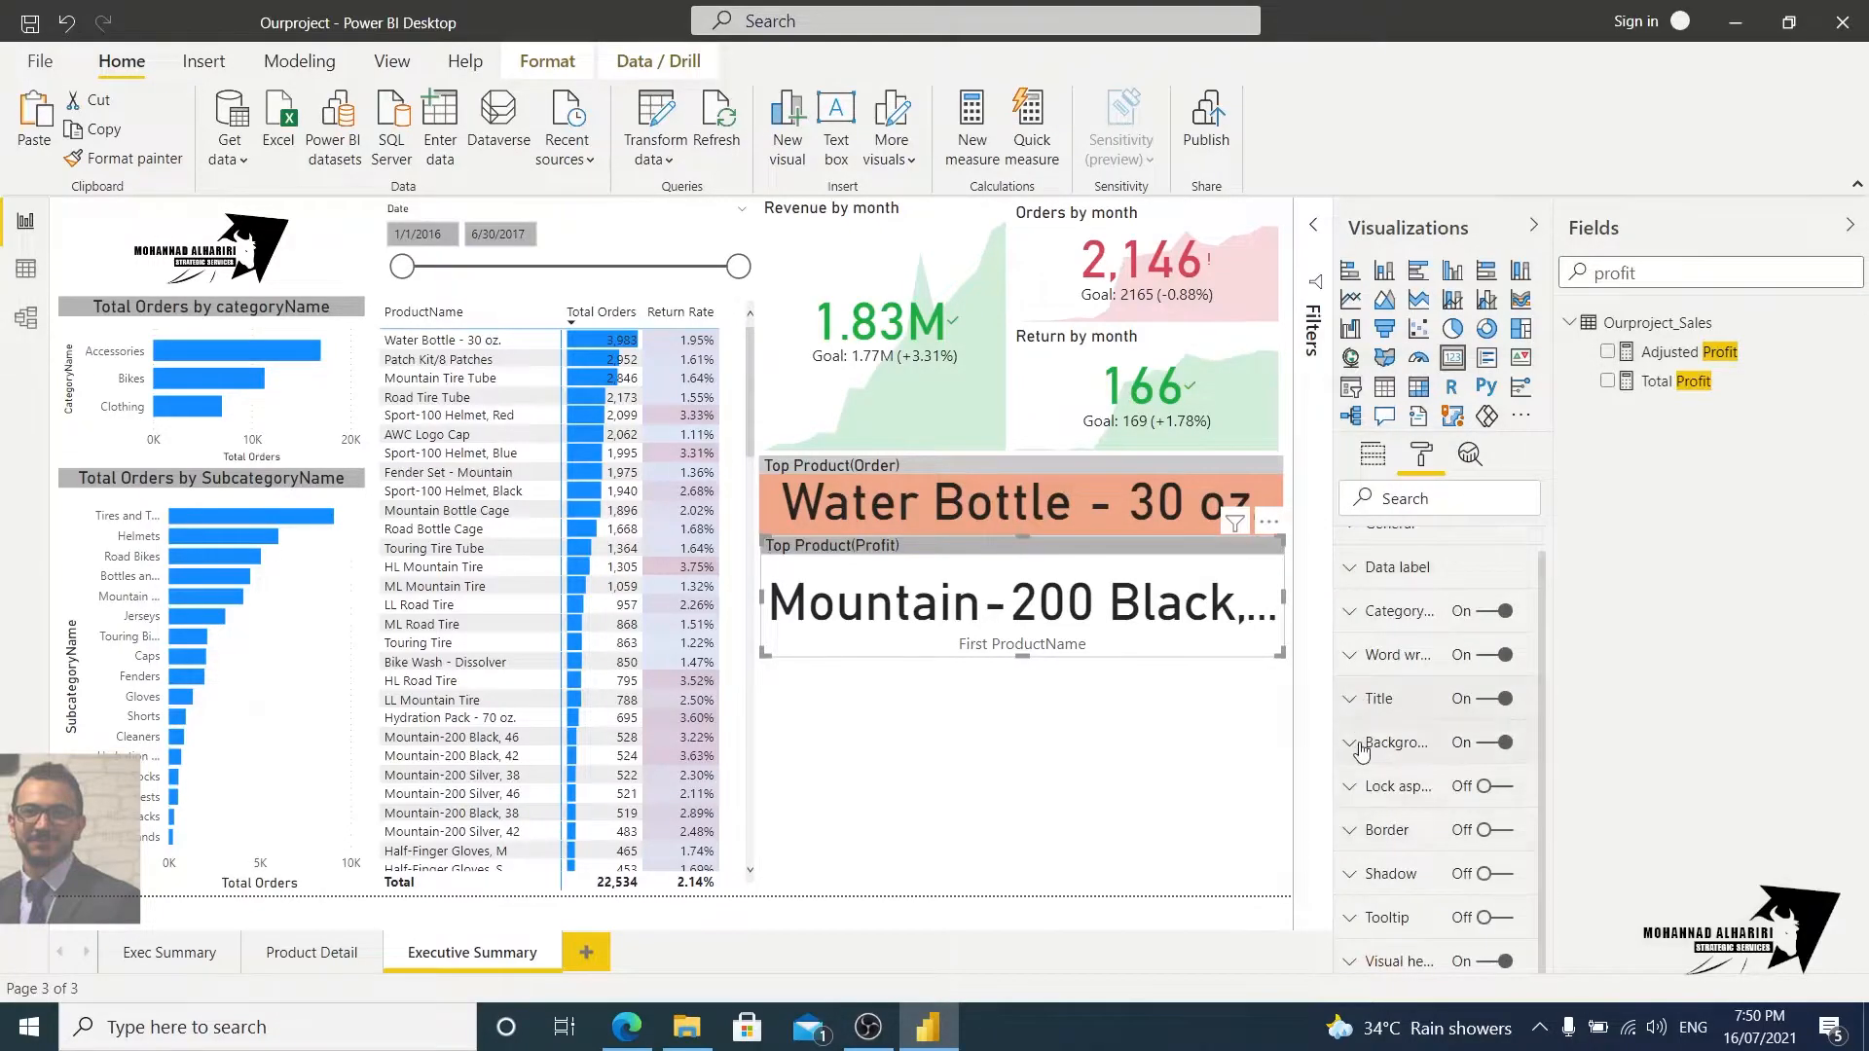
click(1361, 743)
scroll(1410, 762, down, 1)
click(1395, 696)
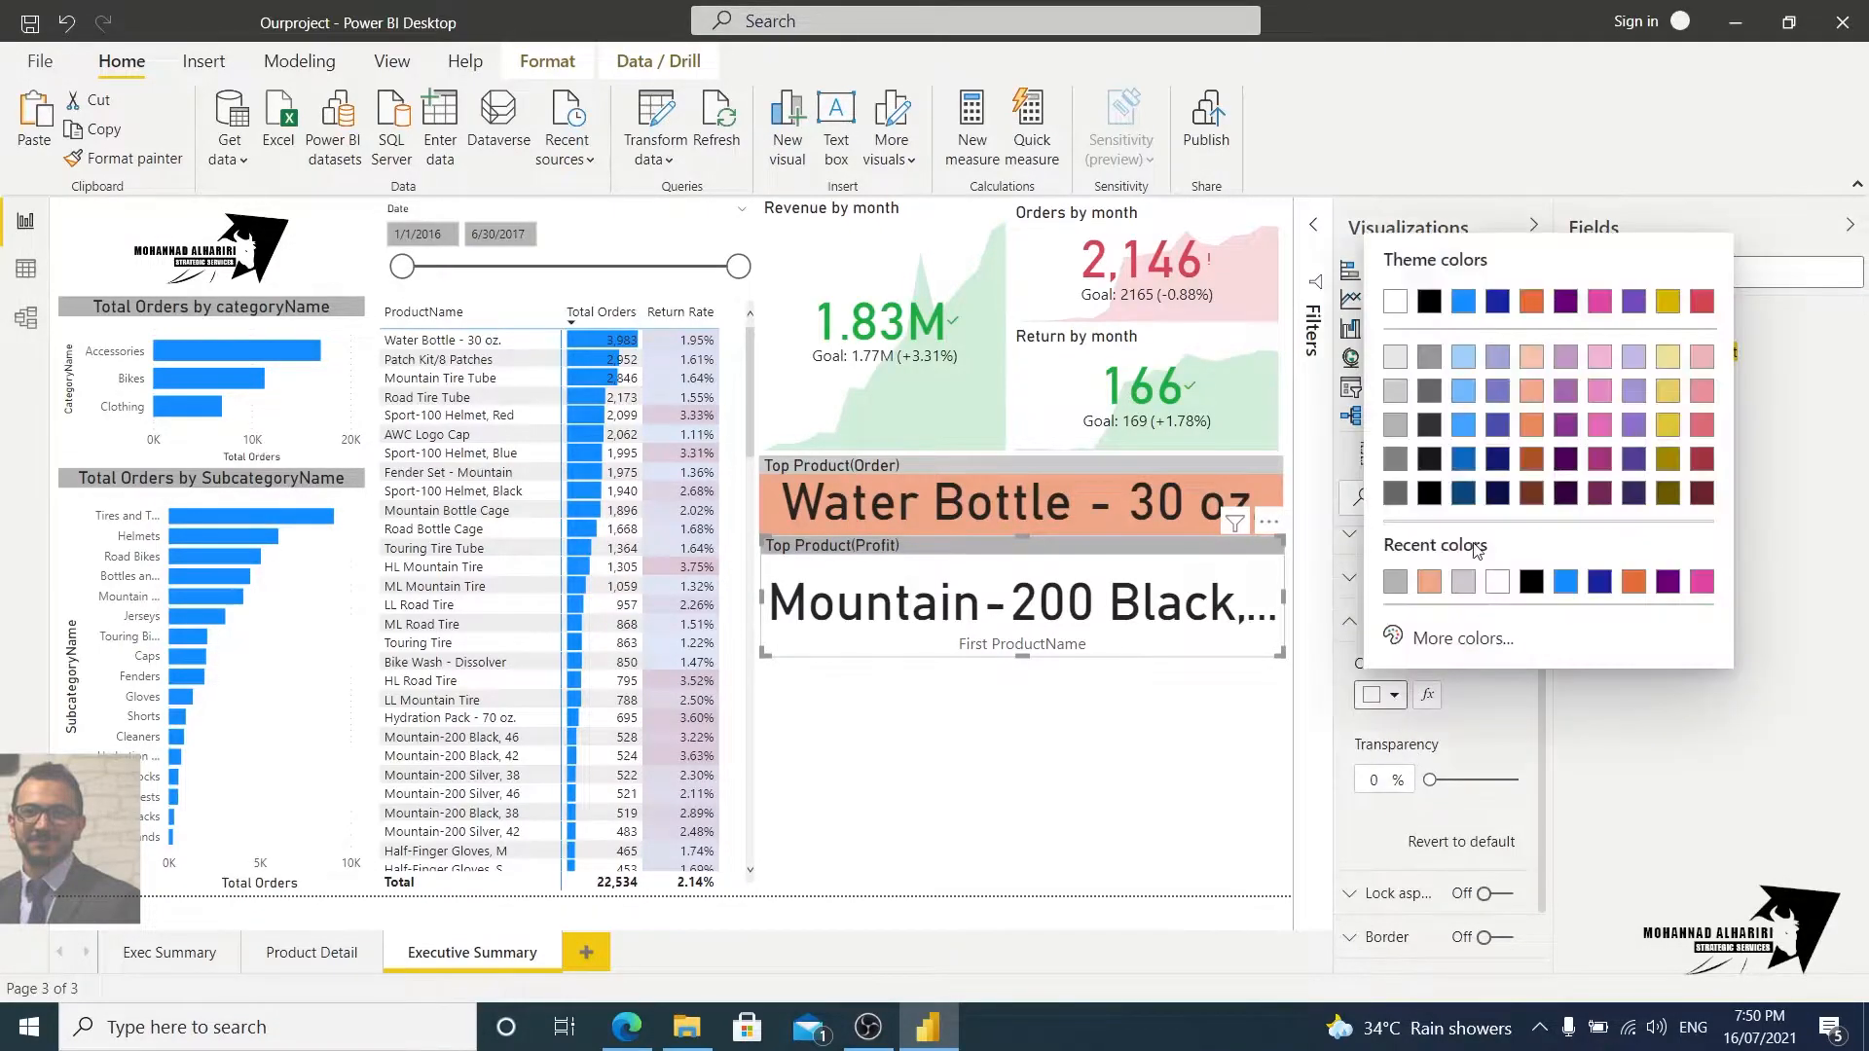
click(1538, 407)
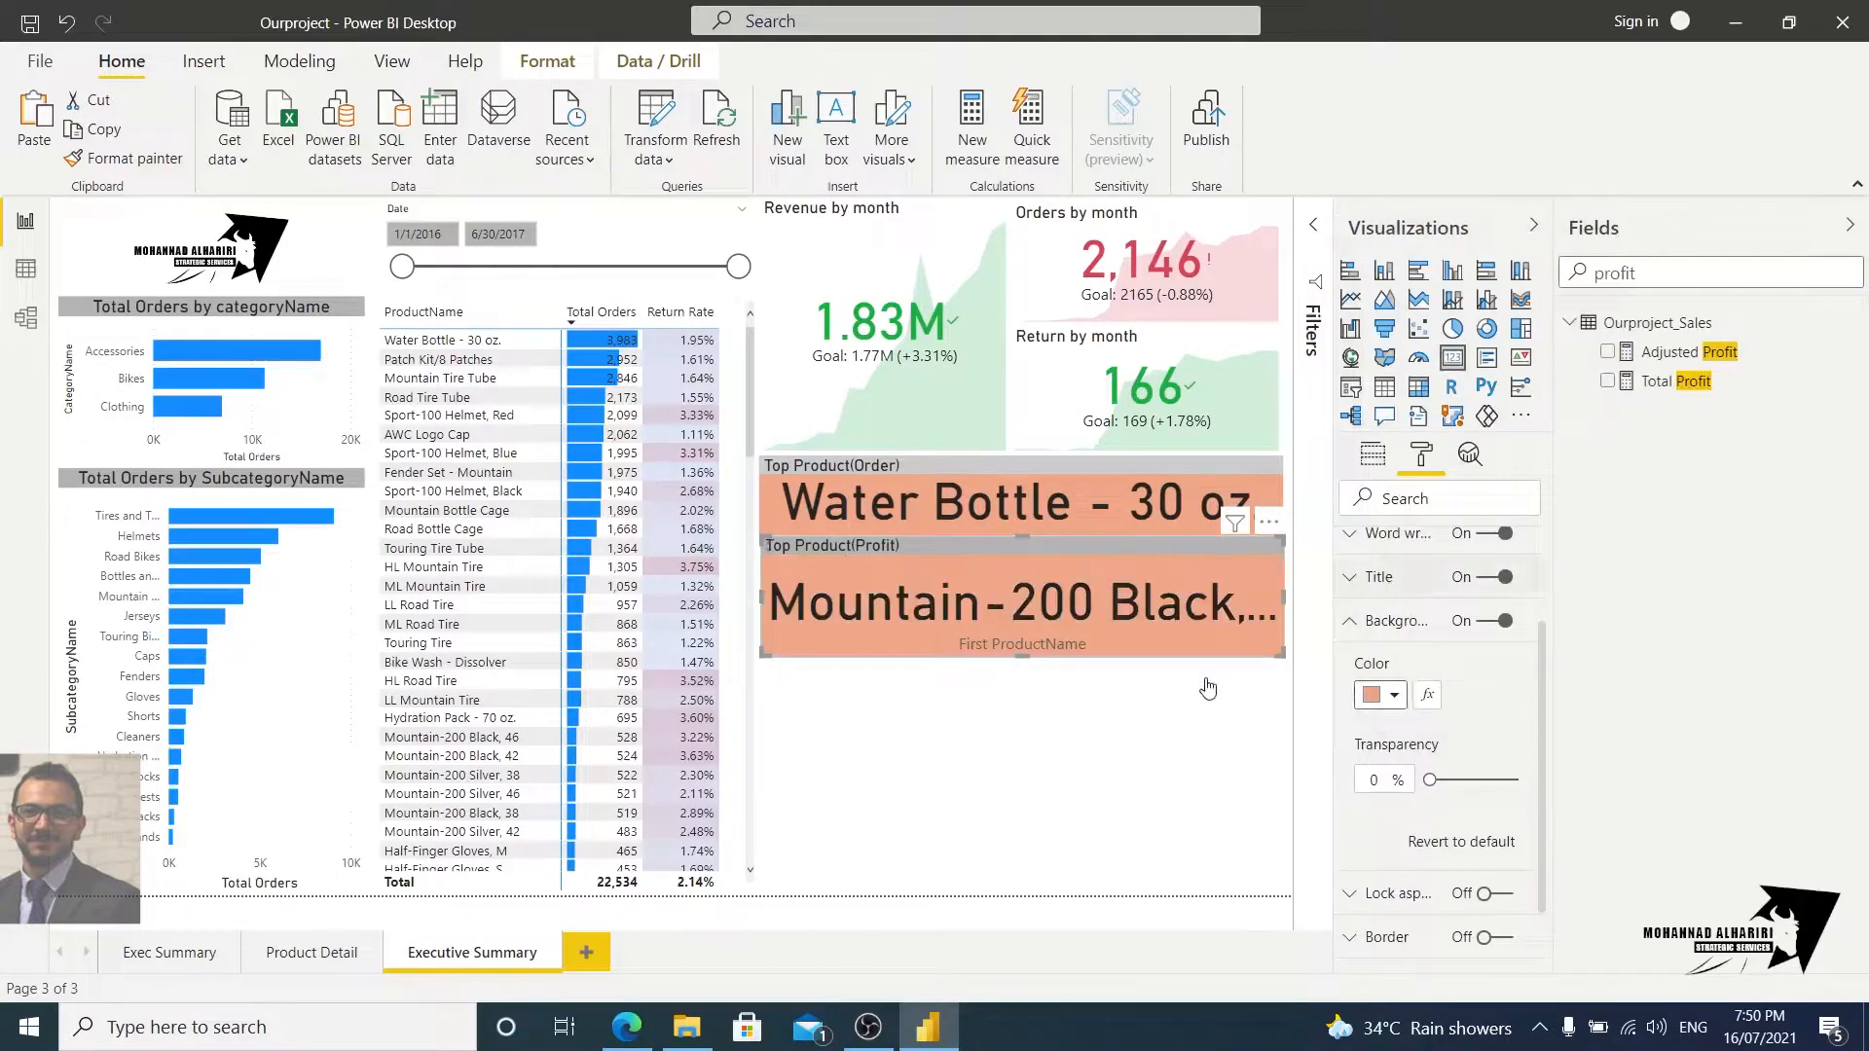
Step: Shorten the lower product card to hide its category label and slightly reduce the height of the upper card
click(1022, 664)
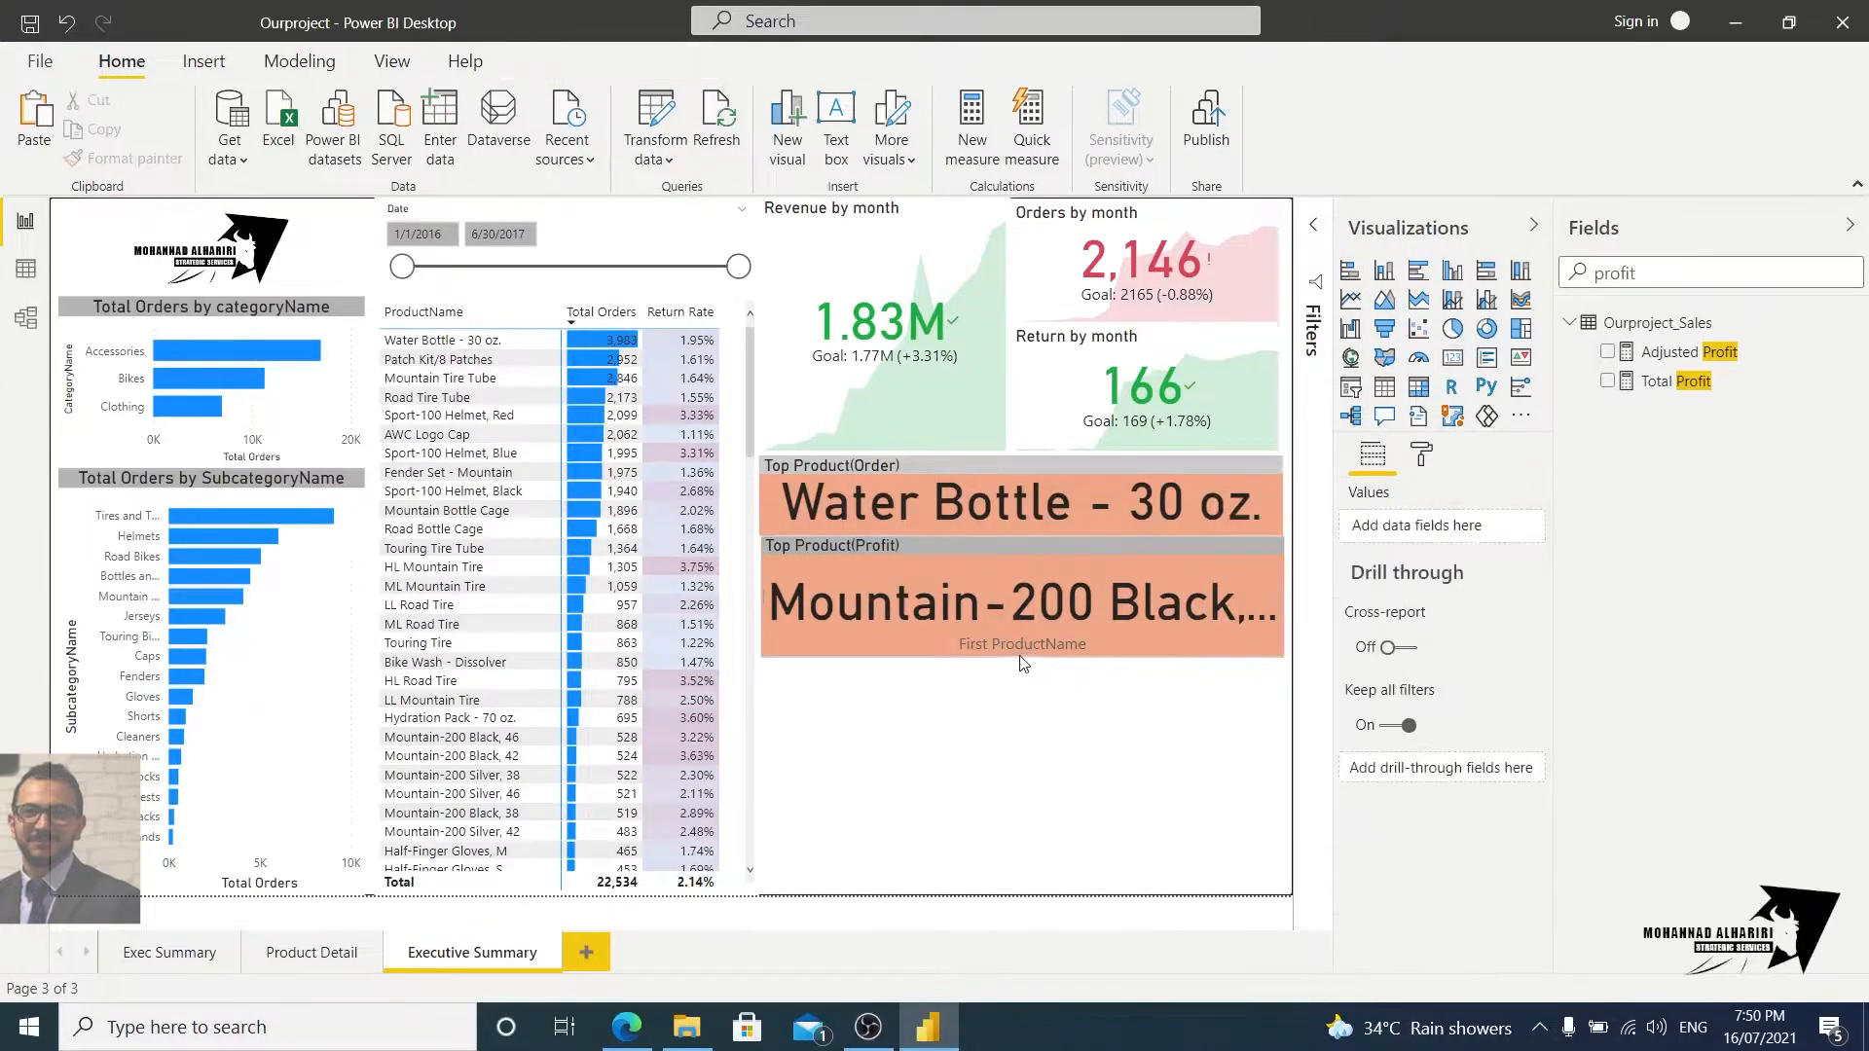
drag(1017, 654, 1033, 610)
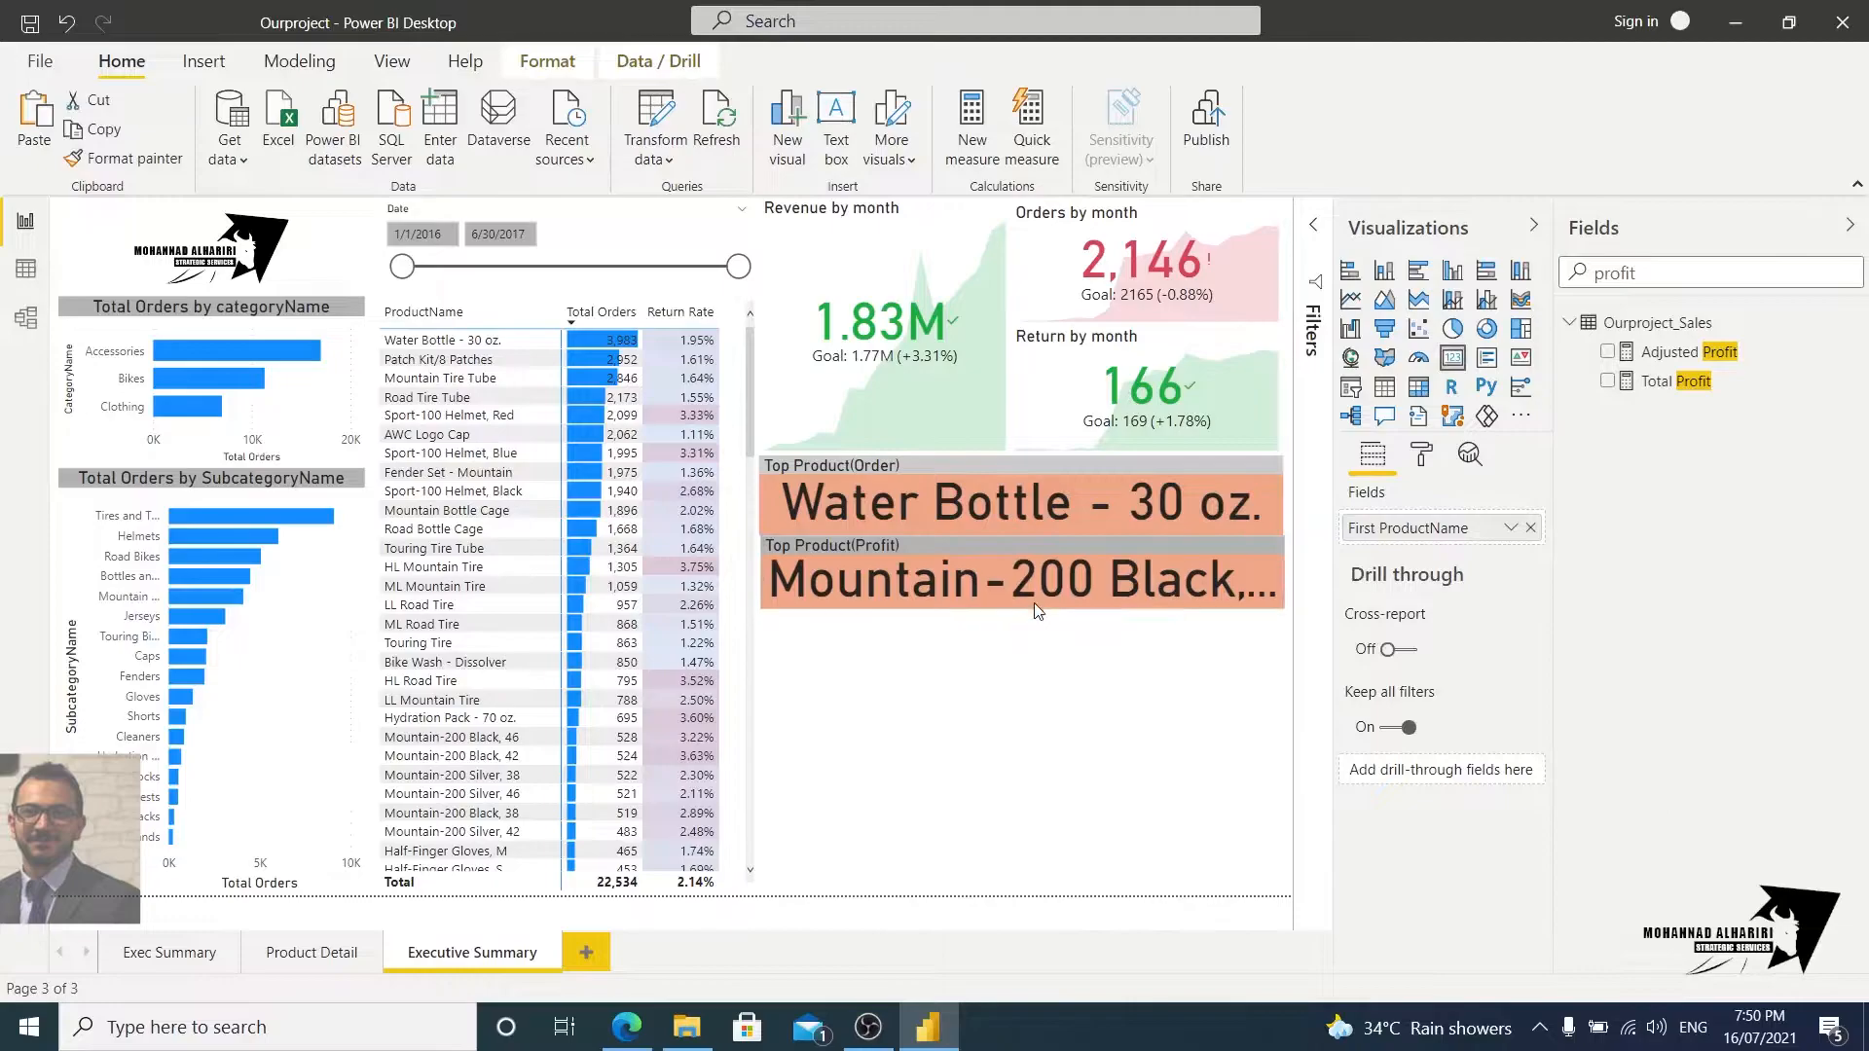
click(1025, 508)
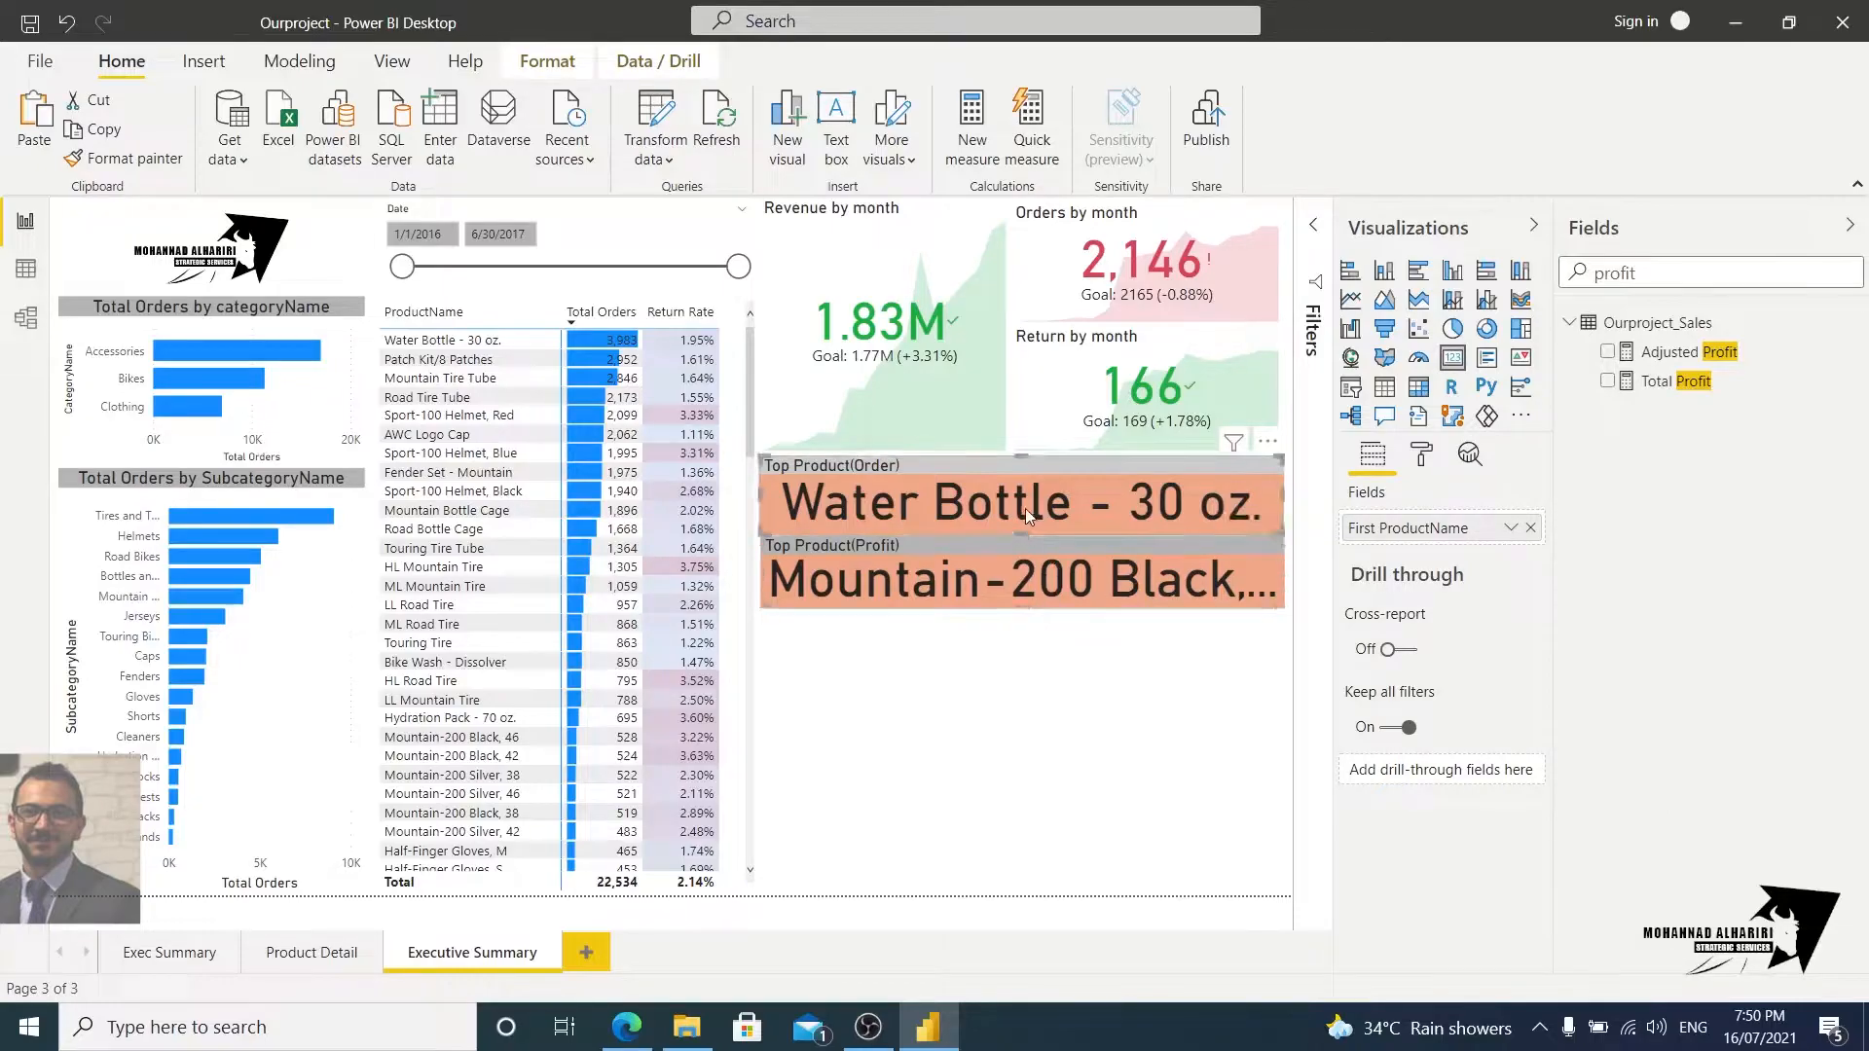
drag(1024, 531, 1023, 523)
click(1028, 584)
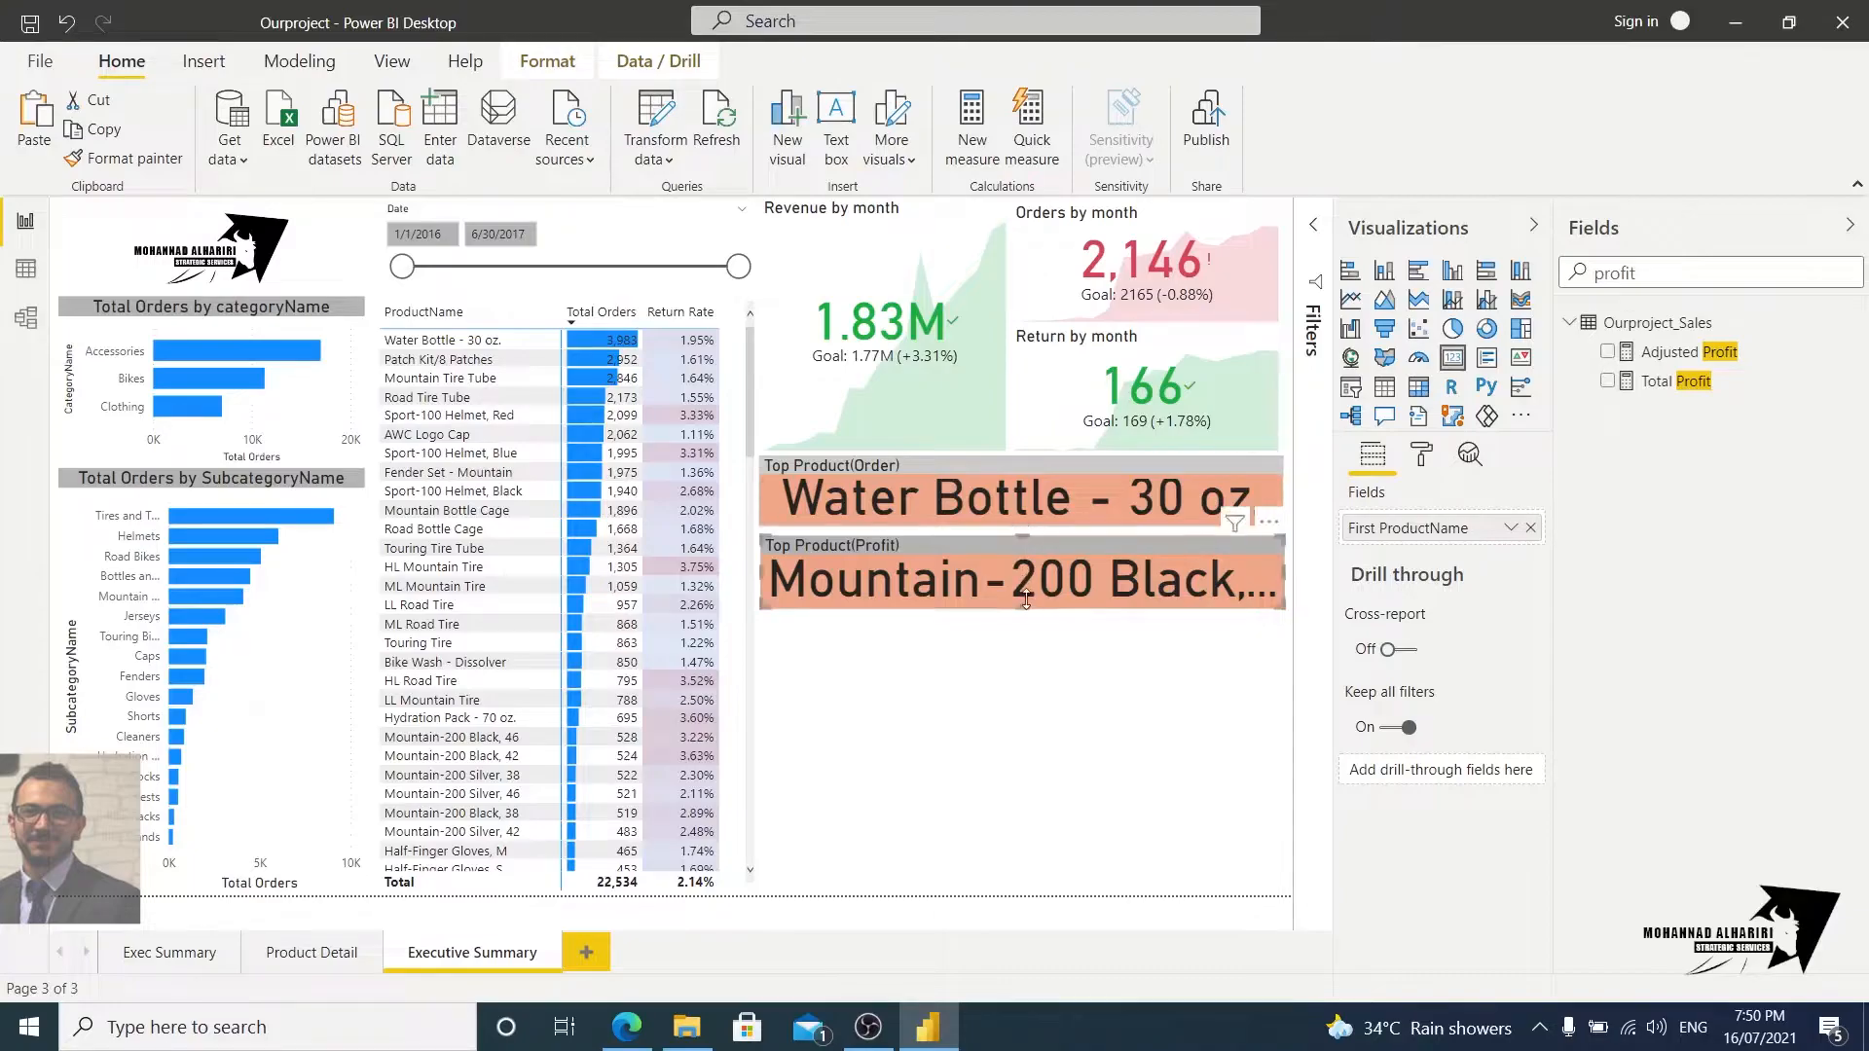
drag(1027, 604, 1029, 597)
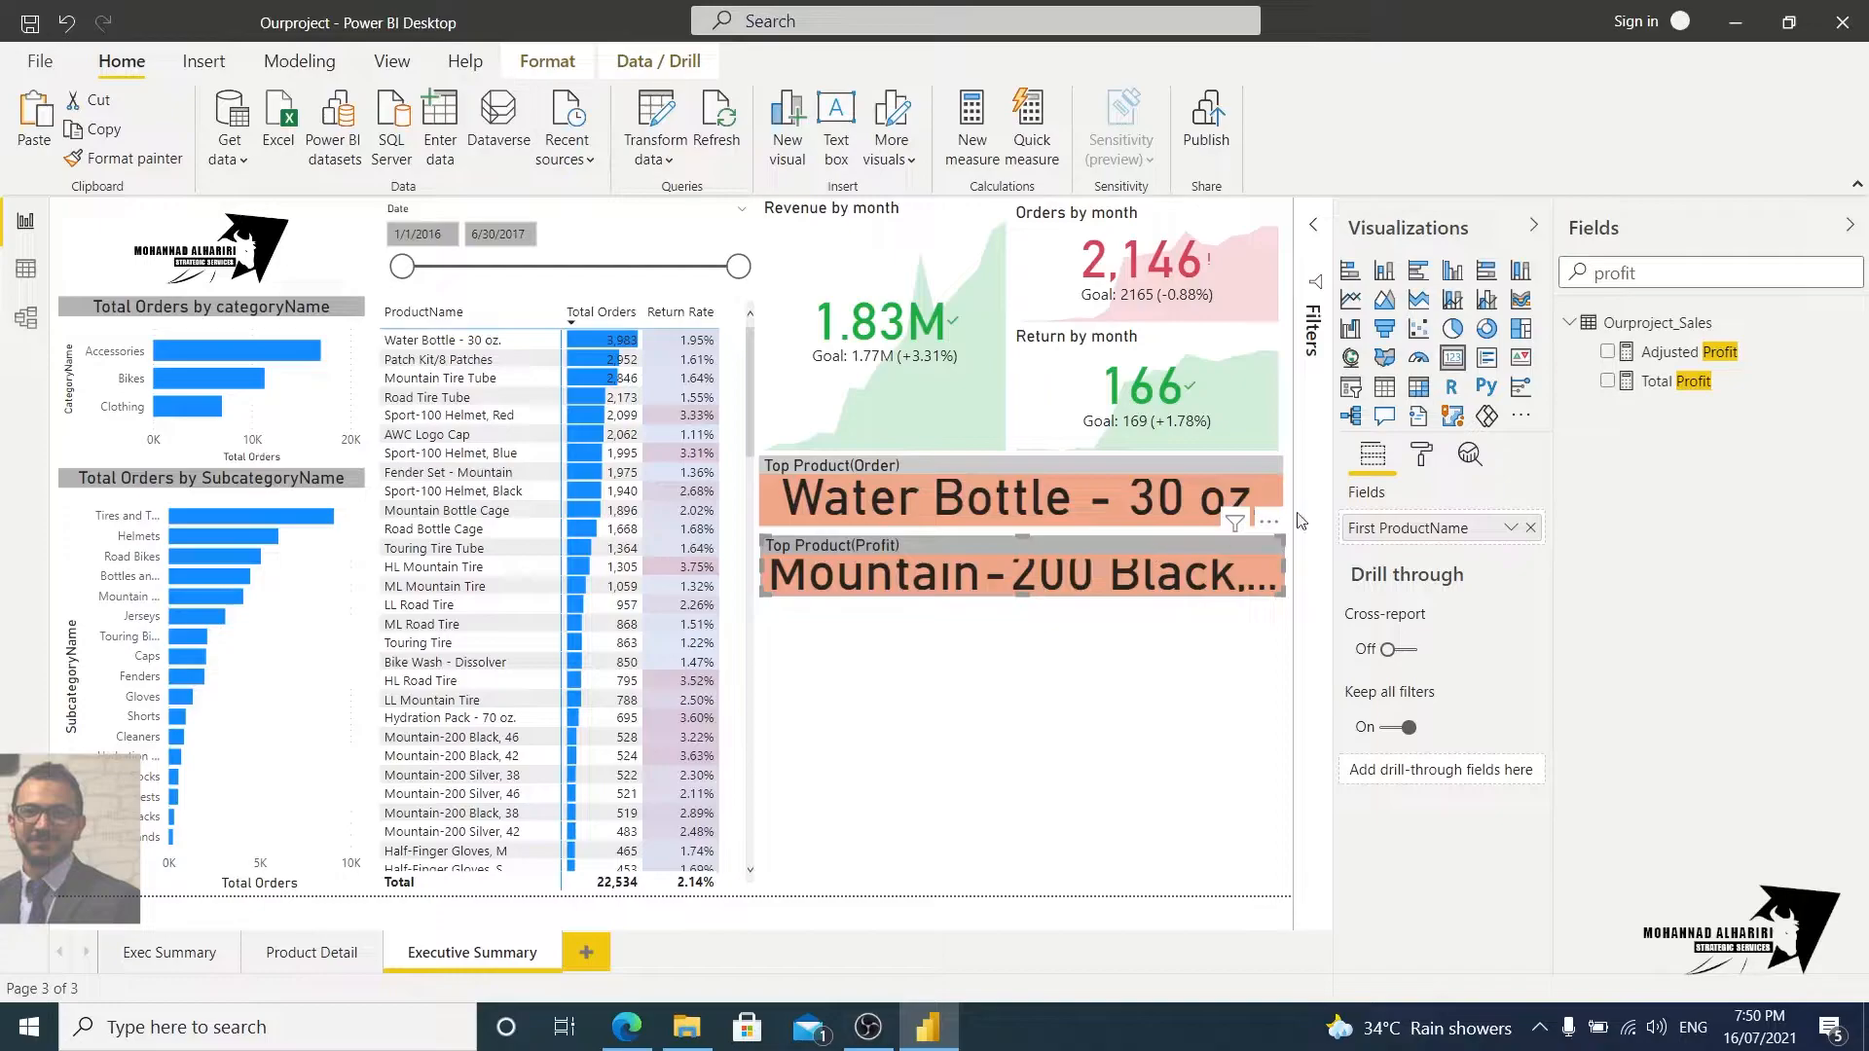
click(1425, 461)
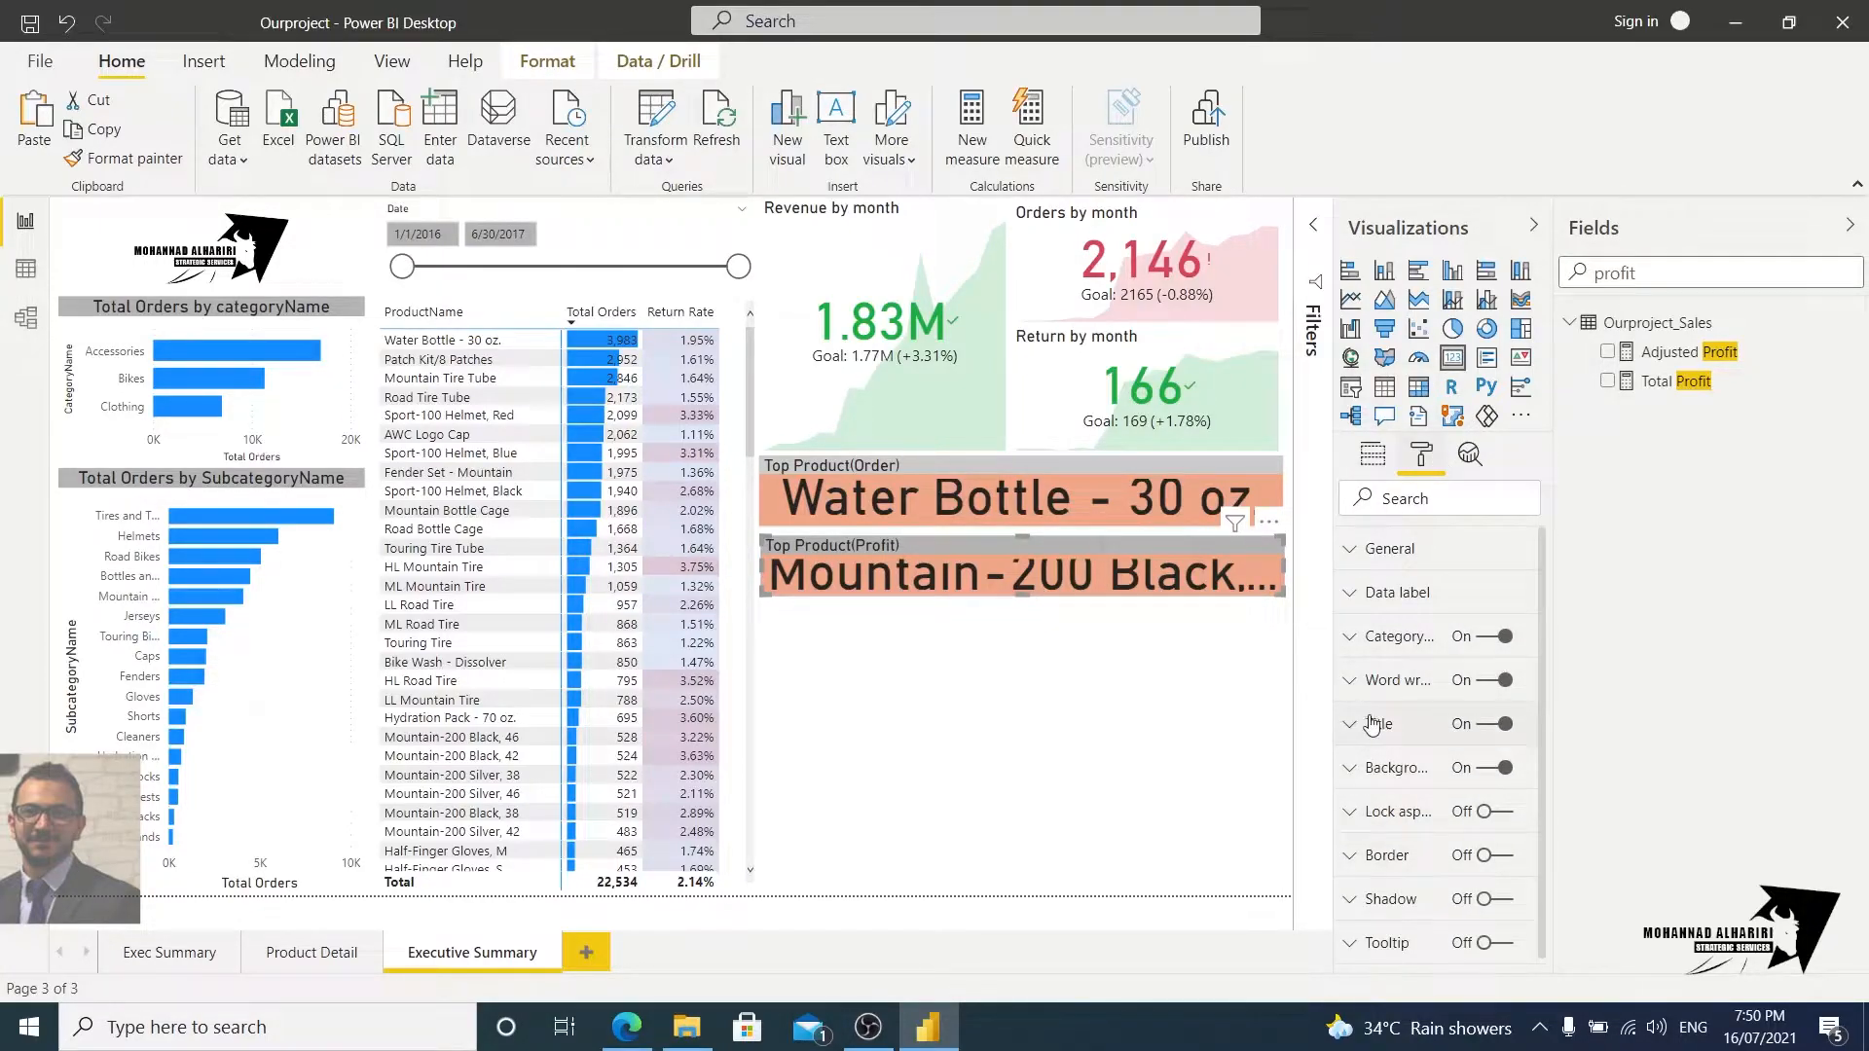
click(1153, 788)
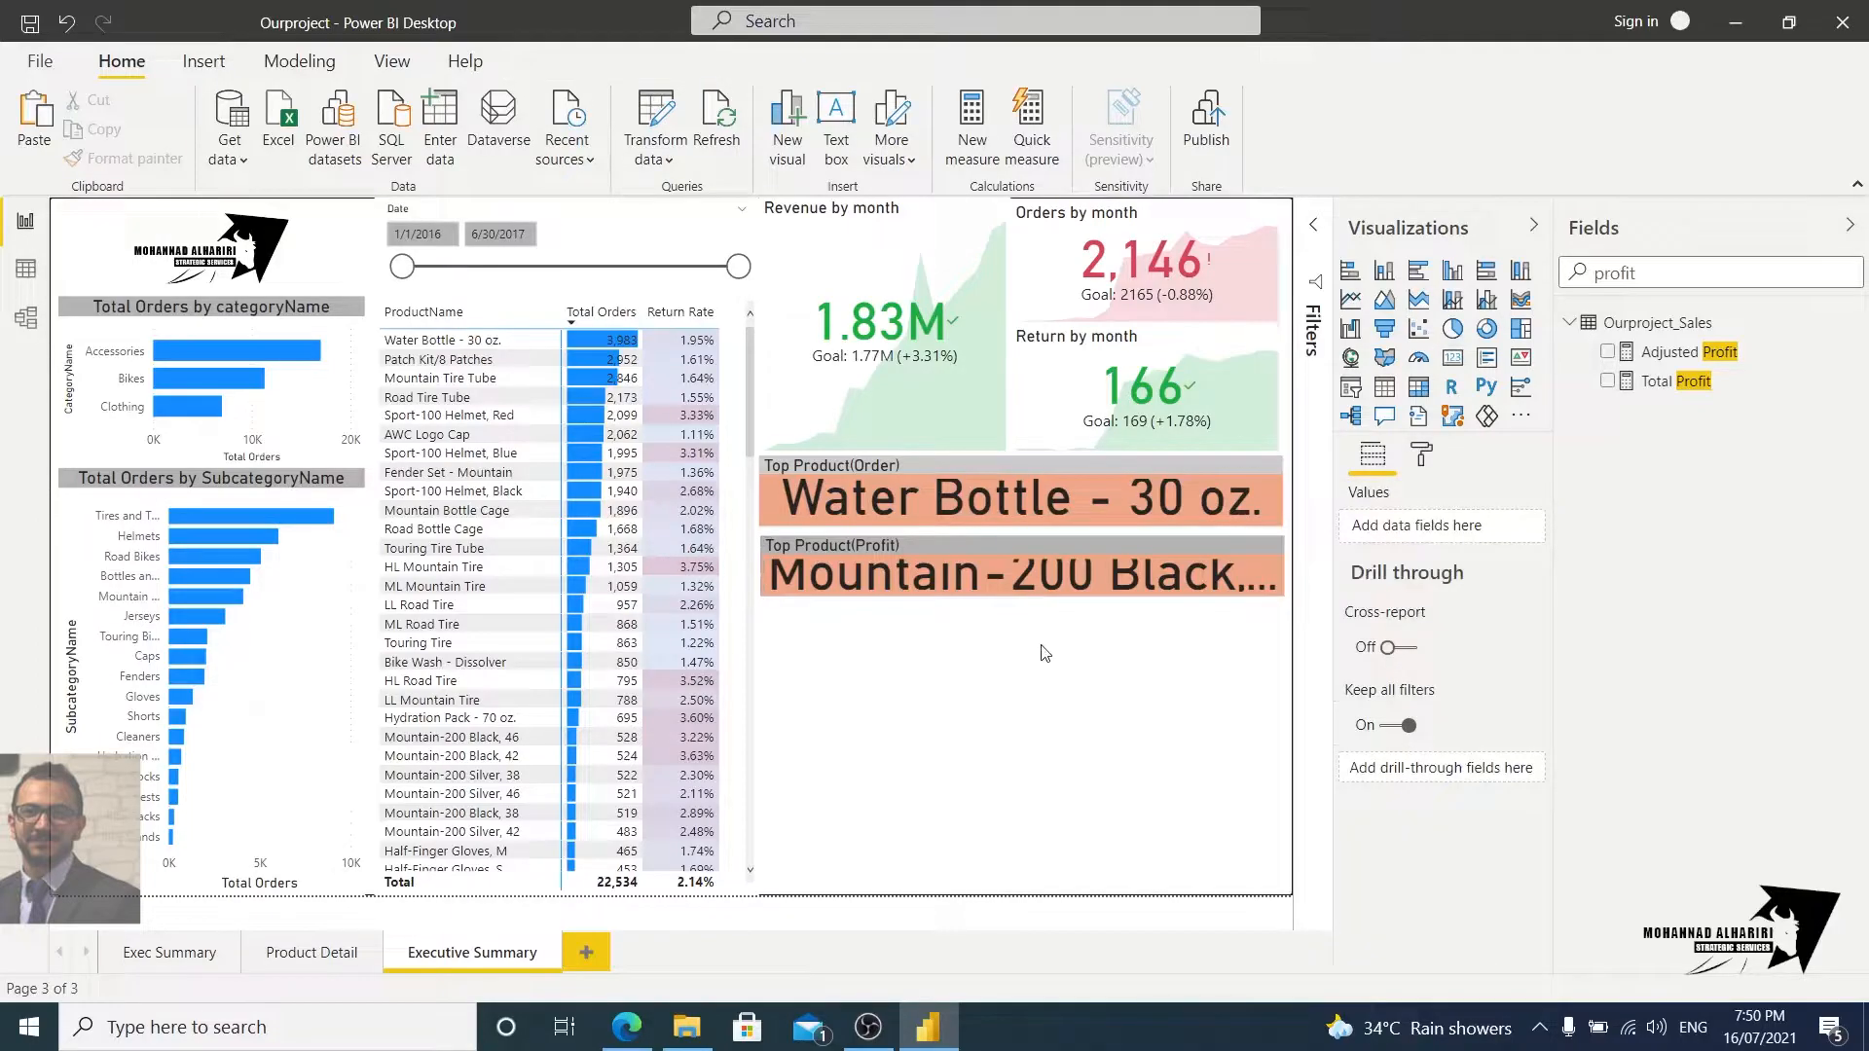
click(1022, 586)
drag(1027, 596, 1026, 608)
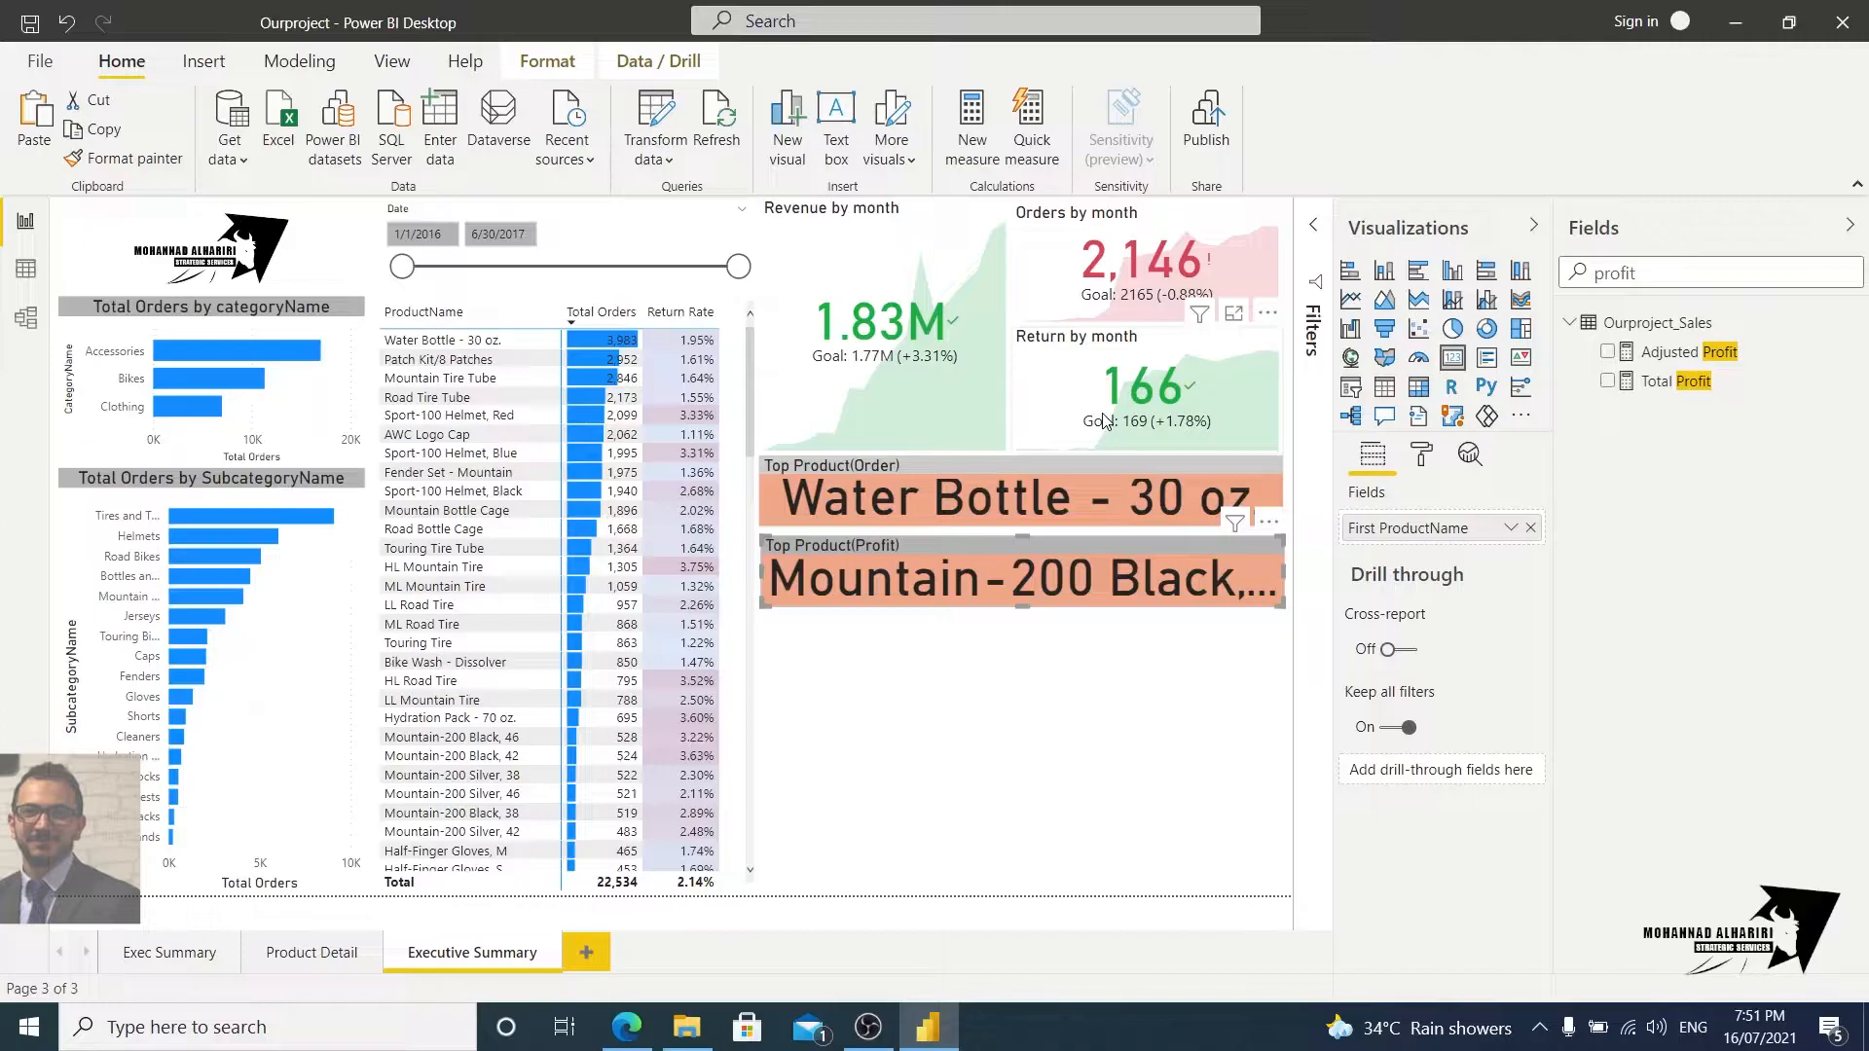
Step: Add a map visual beneath the product cards and use the Territory Hierarchy down to Country as its location
click(1028, 641)
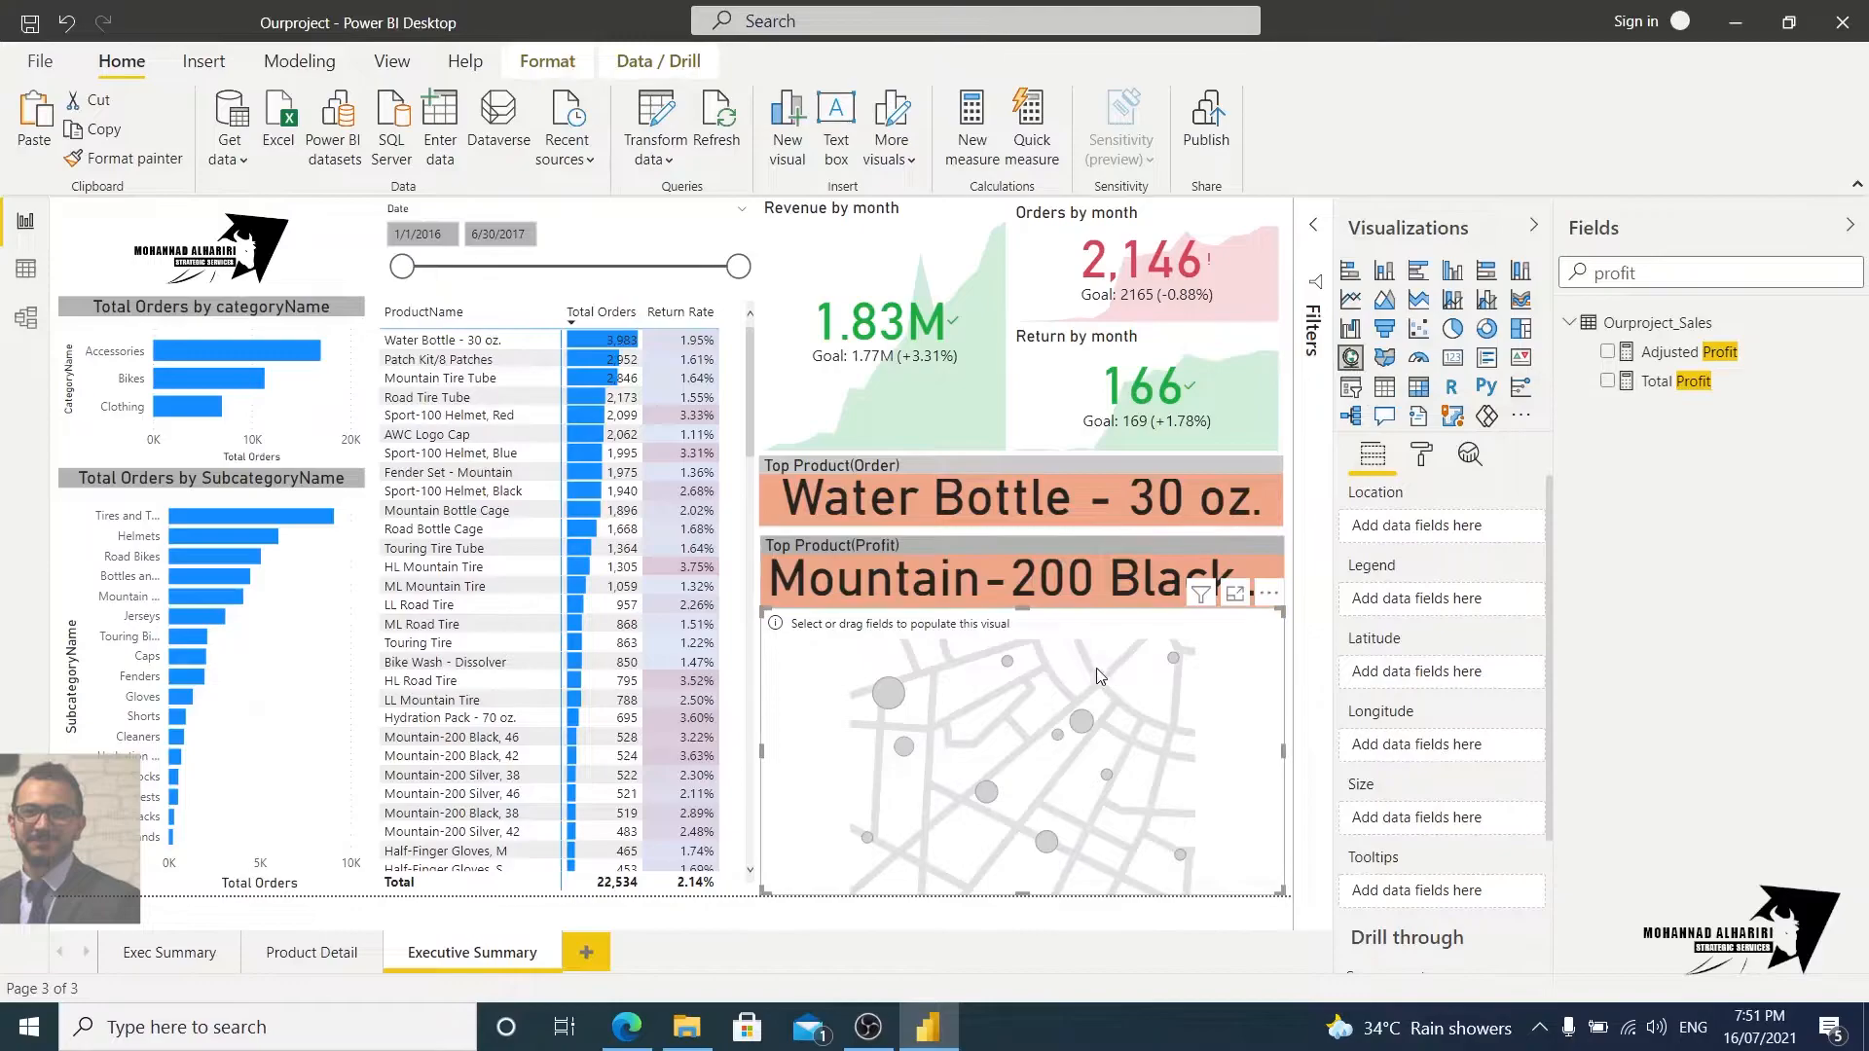
drag(1638, 282, 1593, 271)
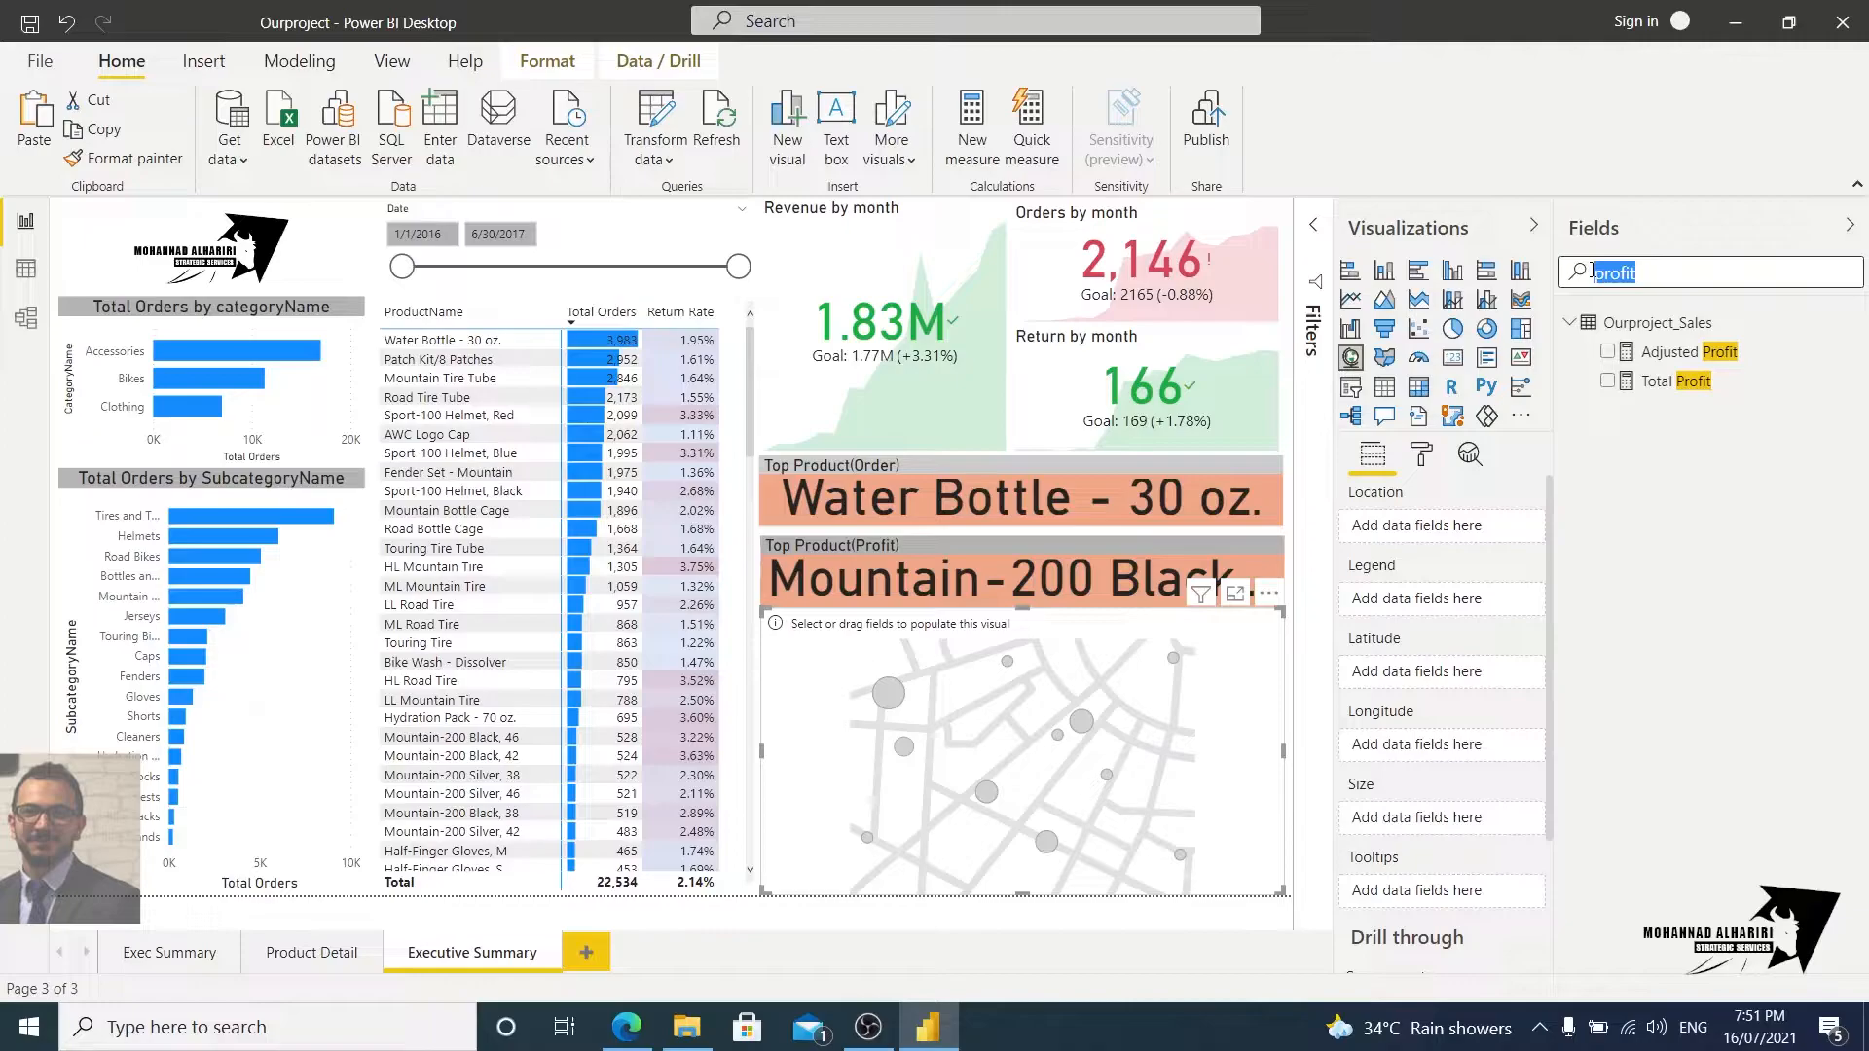
text(count)
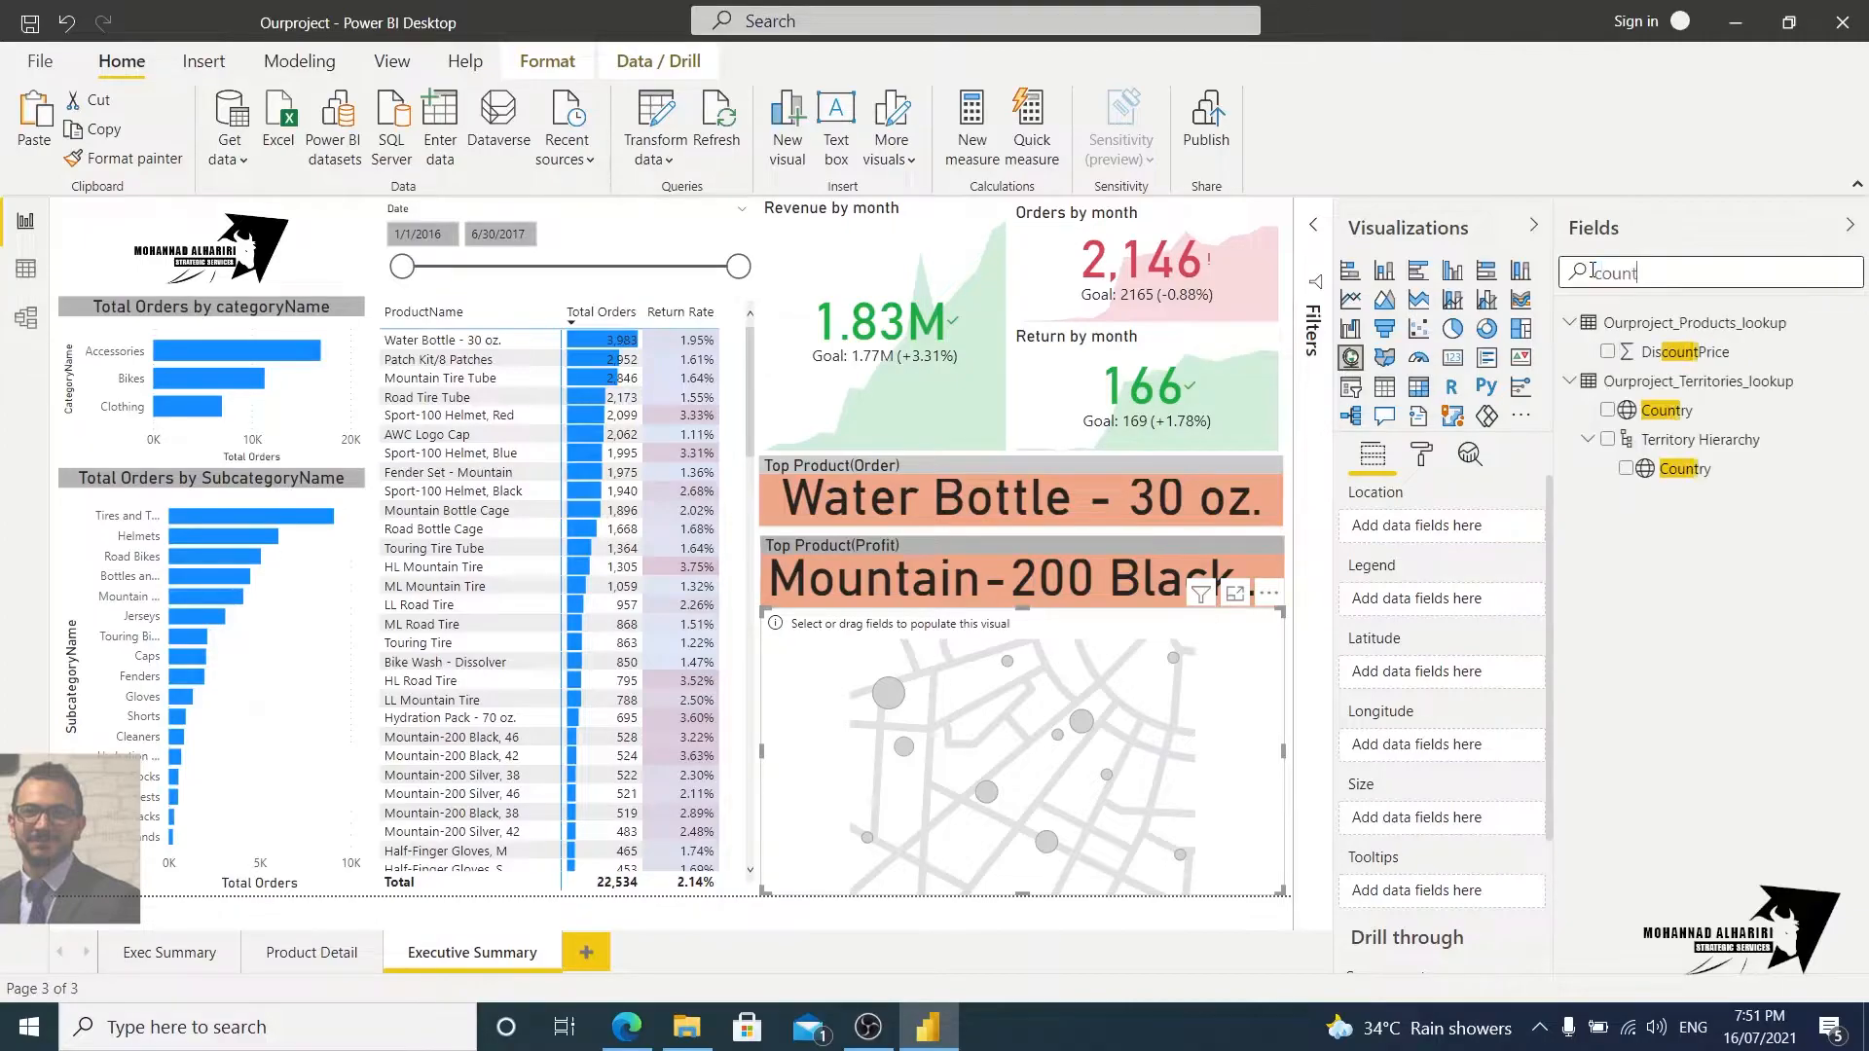
drag(1666, 477, 1450, 531)
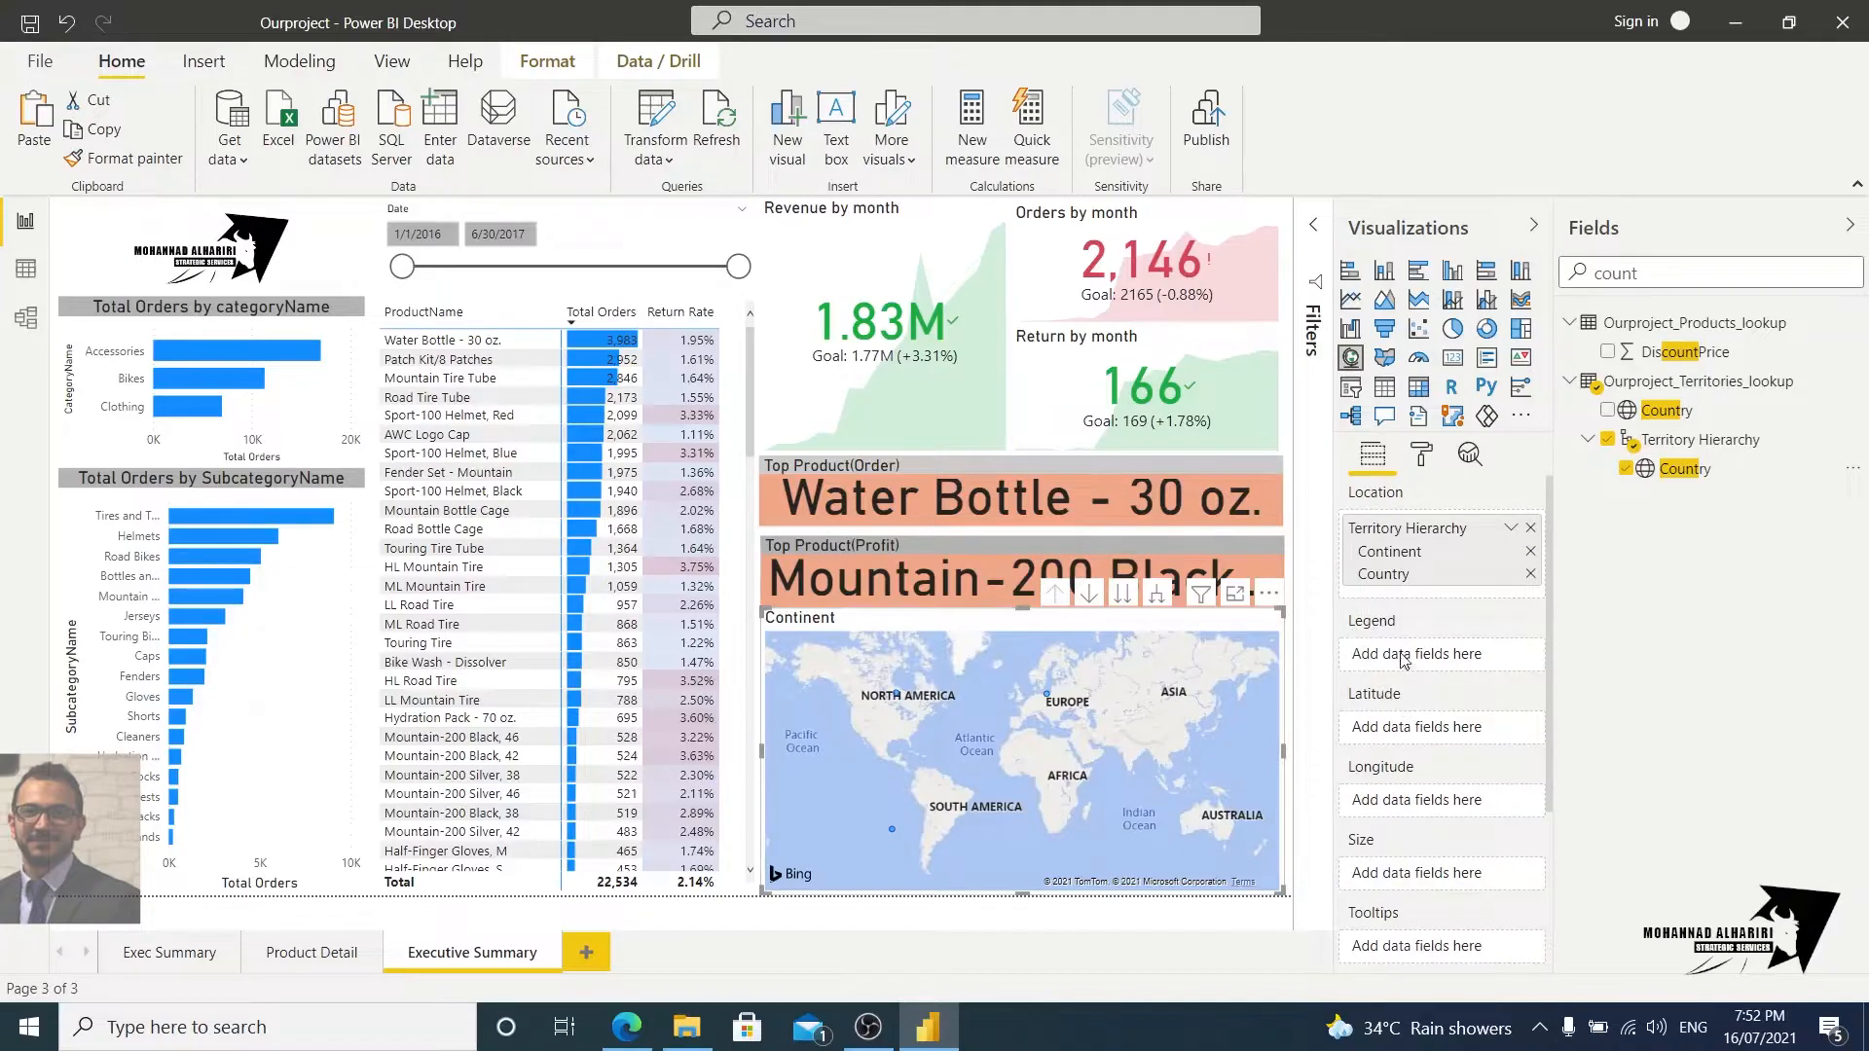
Step: Size the map's bubbles by the Total Orders measure
double_click(1583, 273)
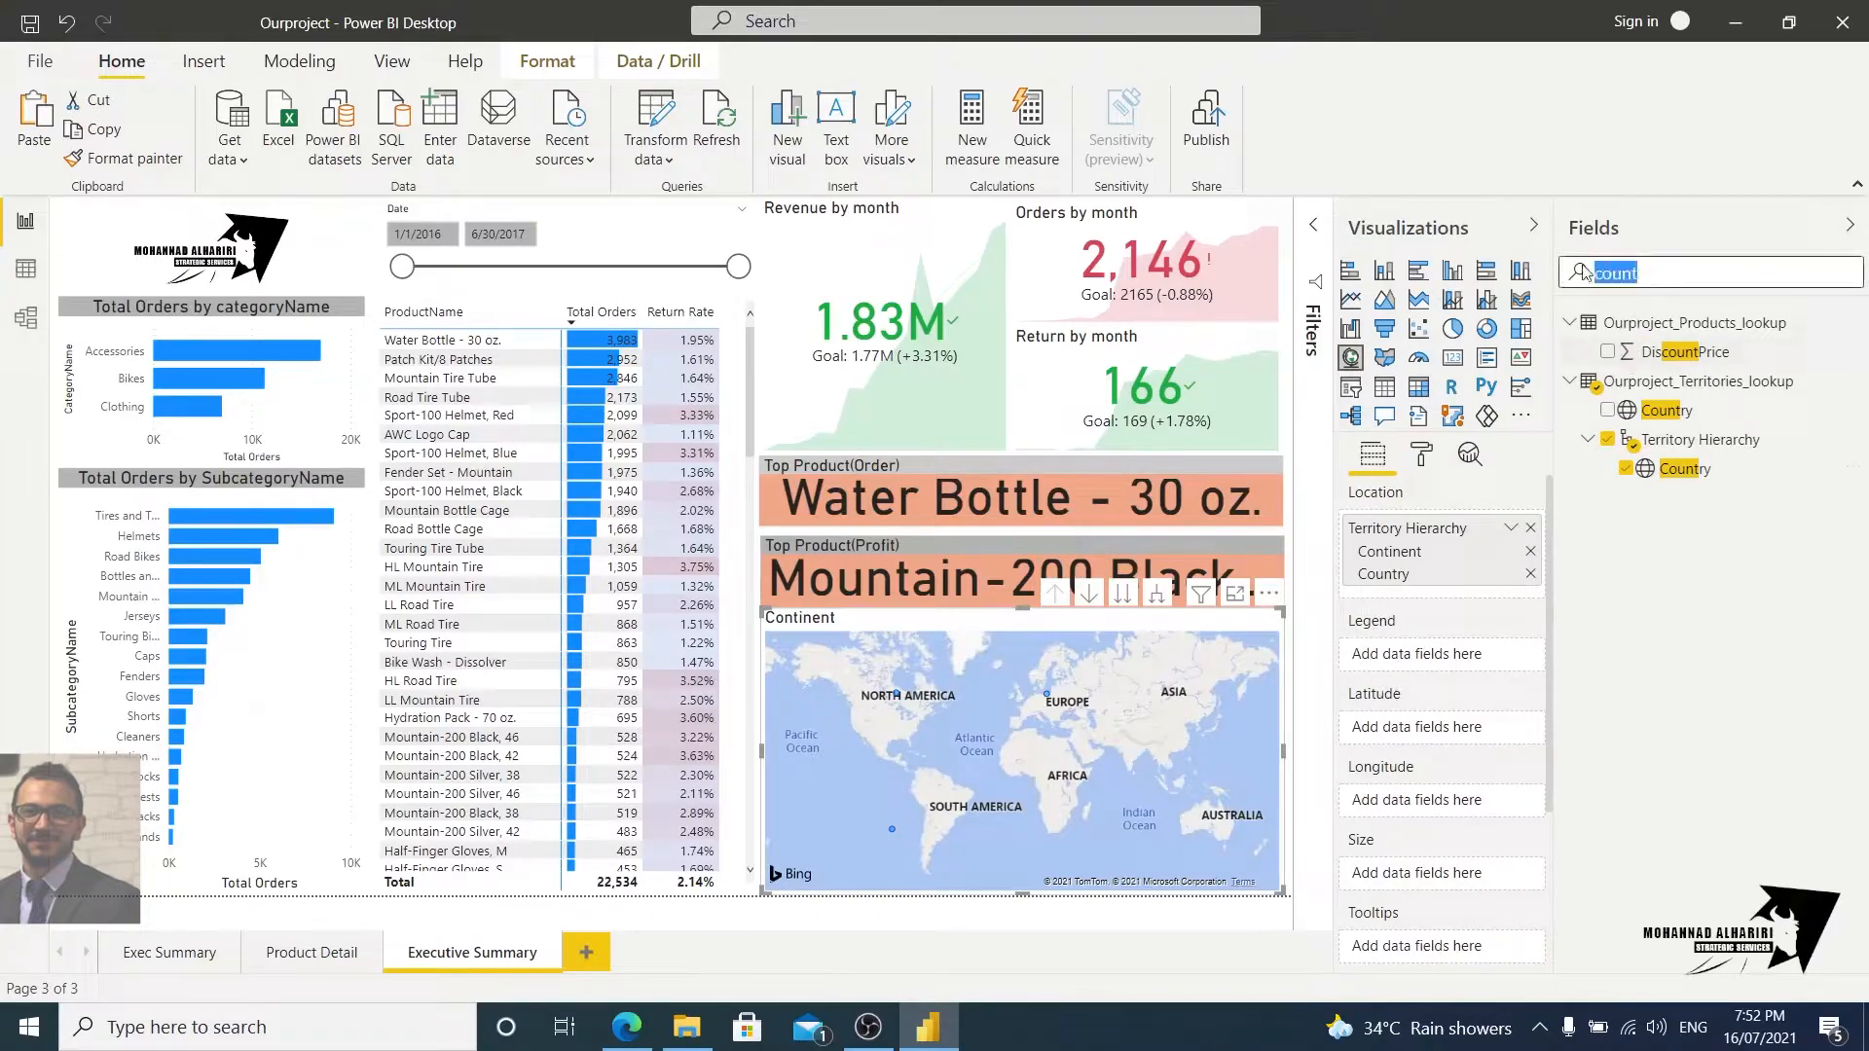
key(BackSpace)
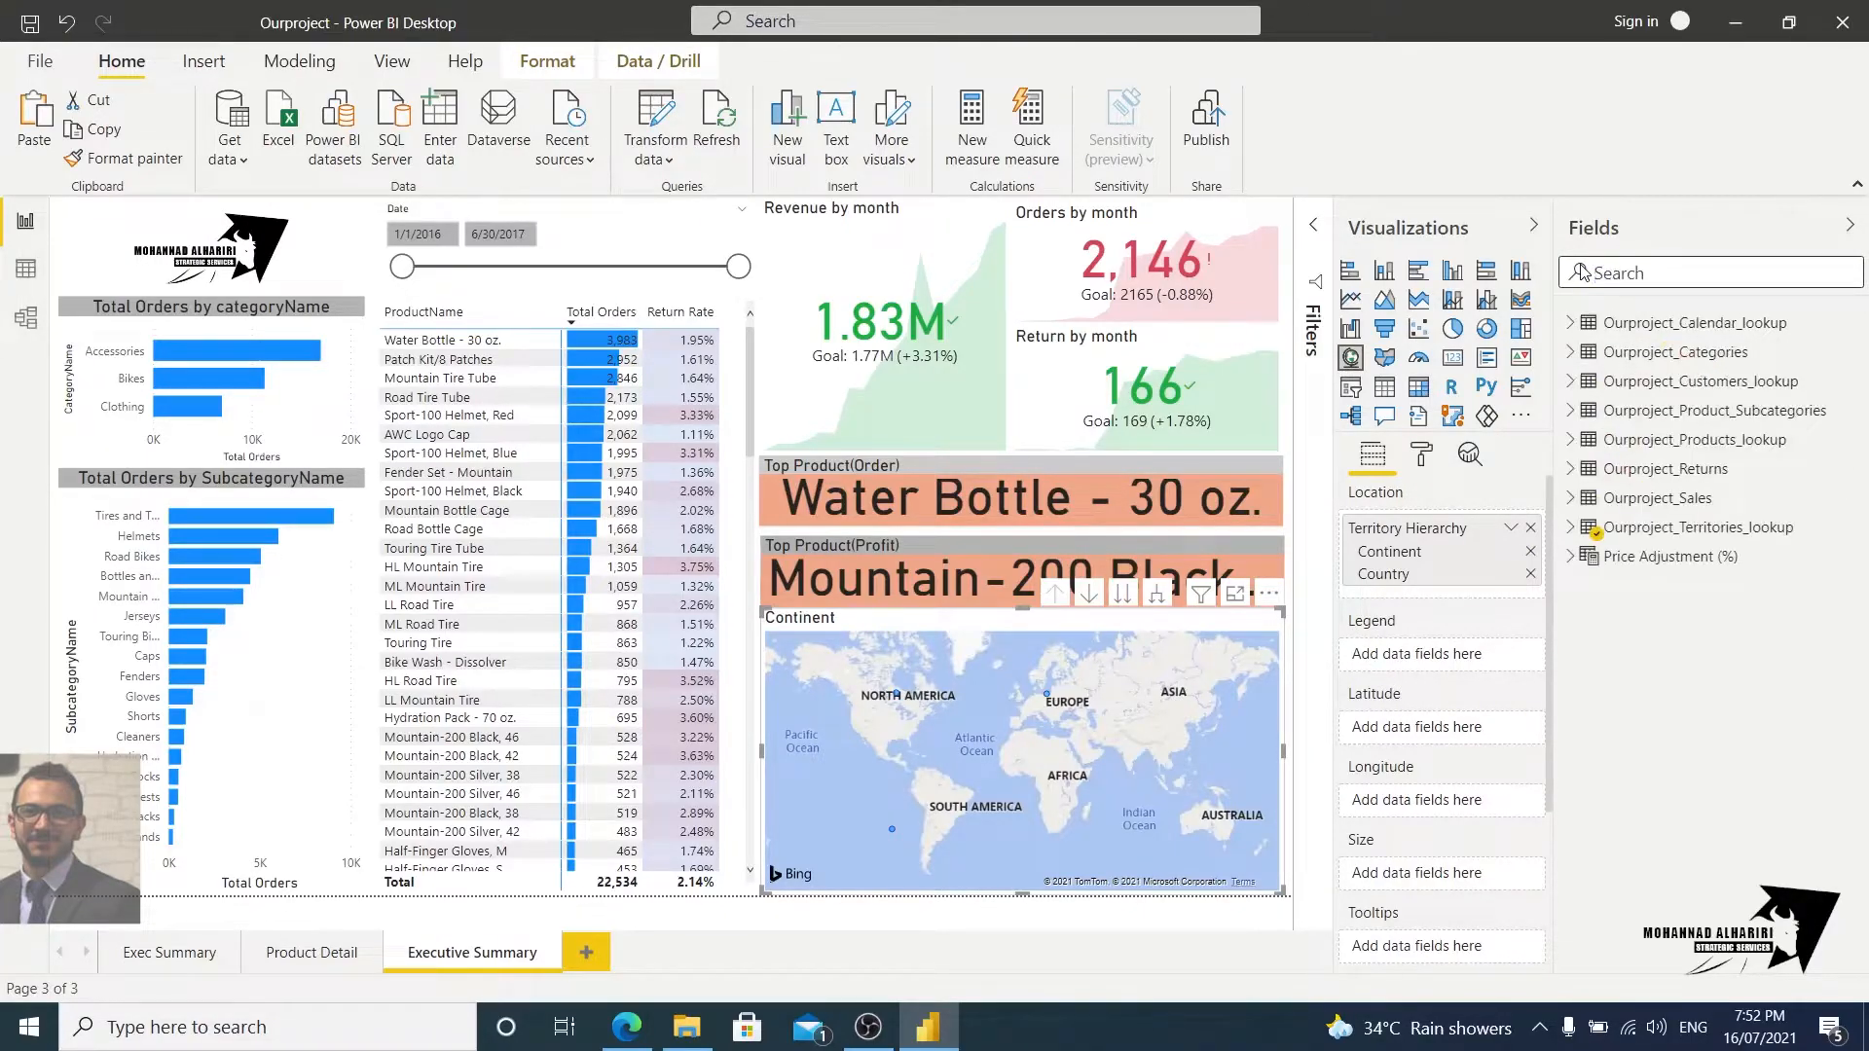
text(orders)
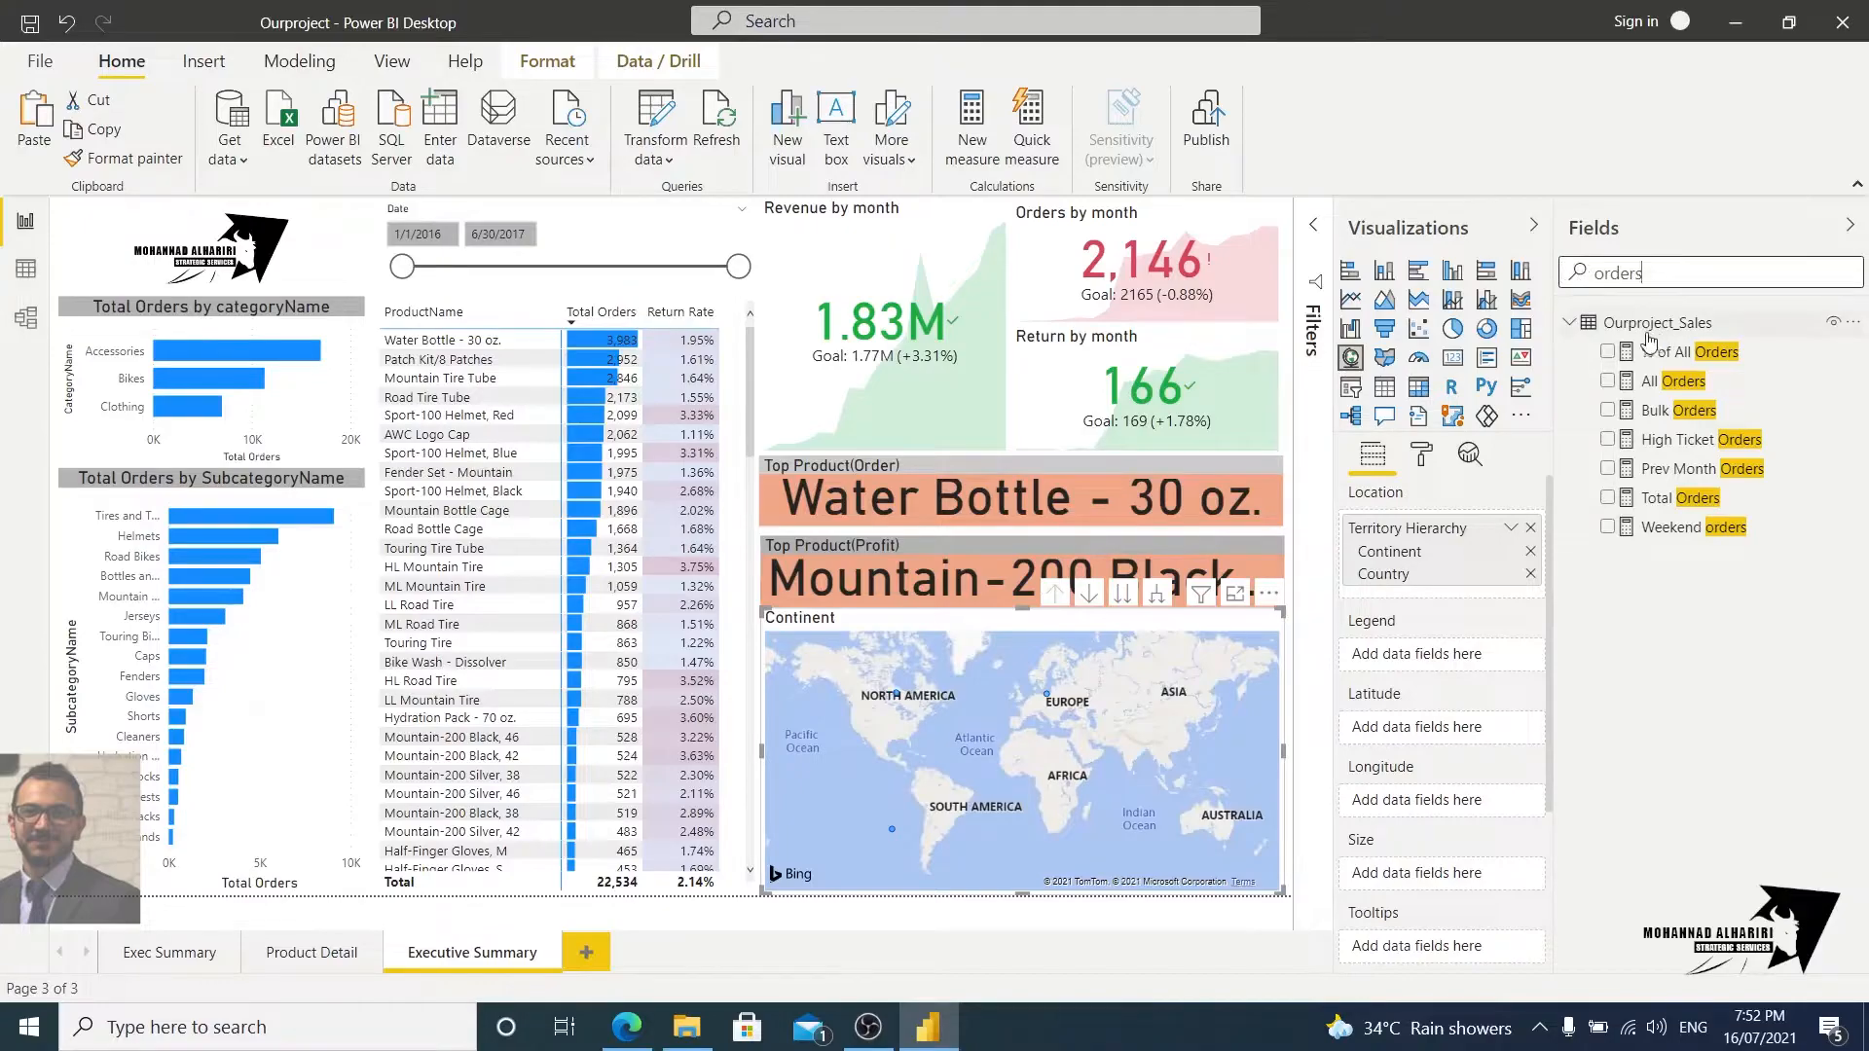
drag(1673, 507, 1440, 874)
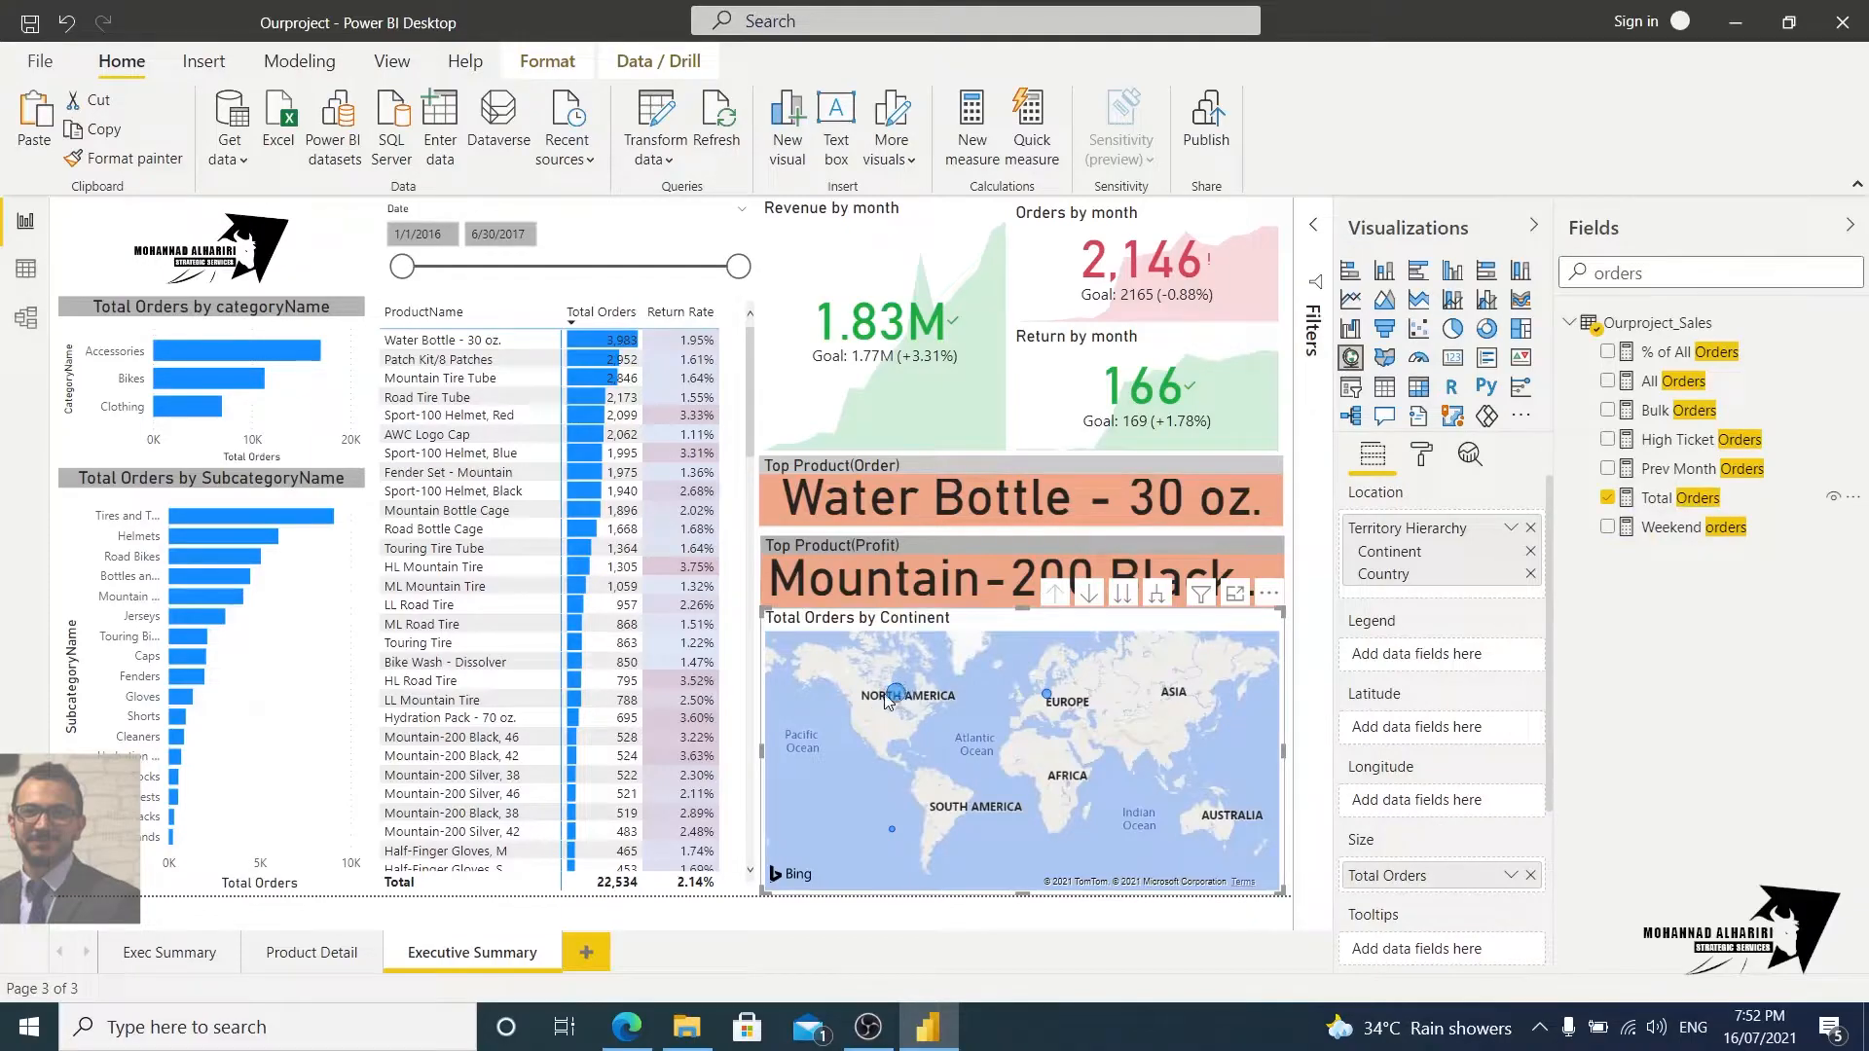
mouse_move(891, 699)
scroll(970, 757, up, 5)
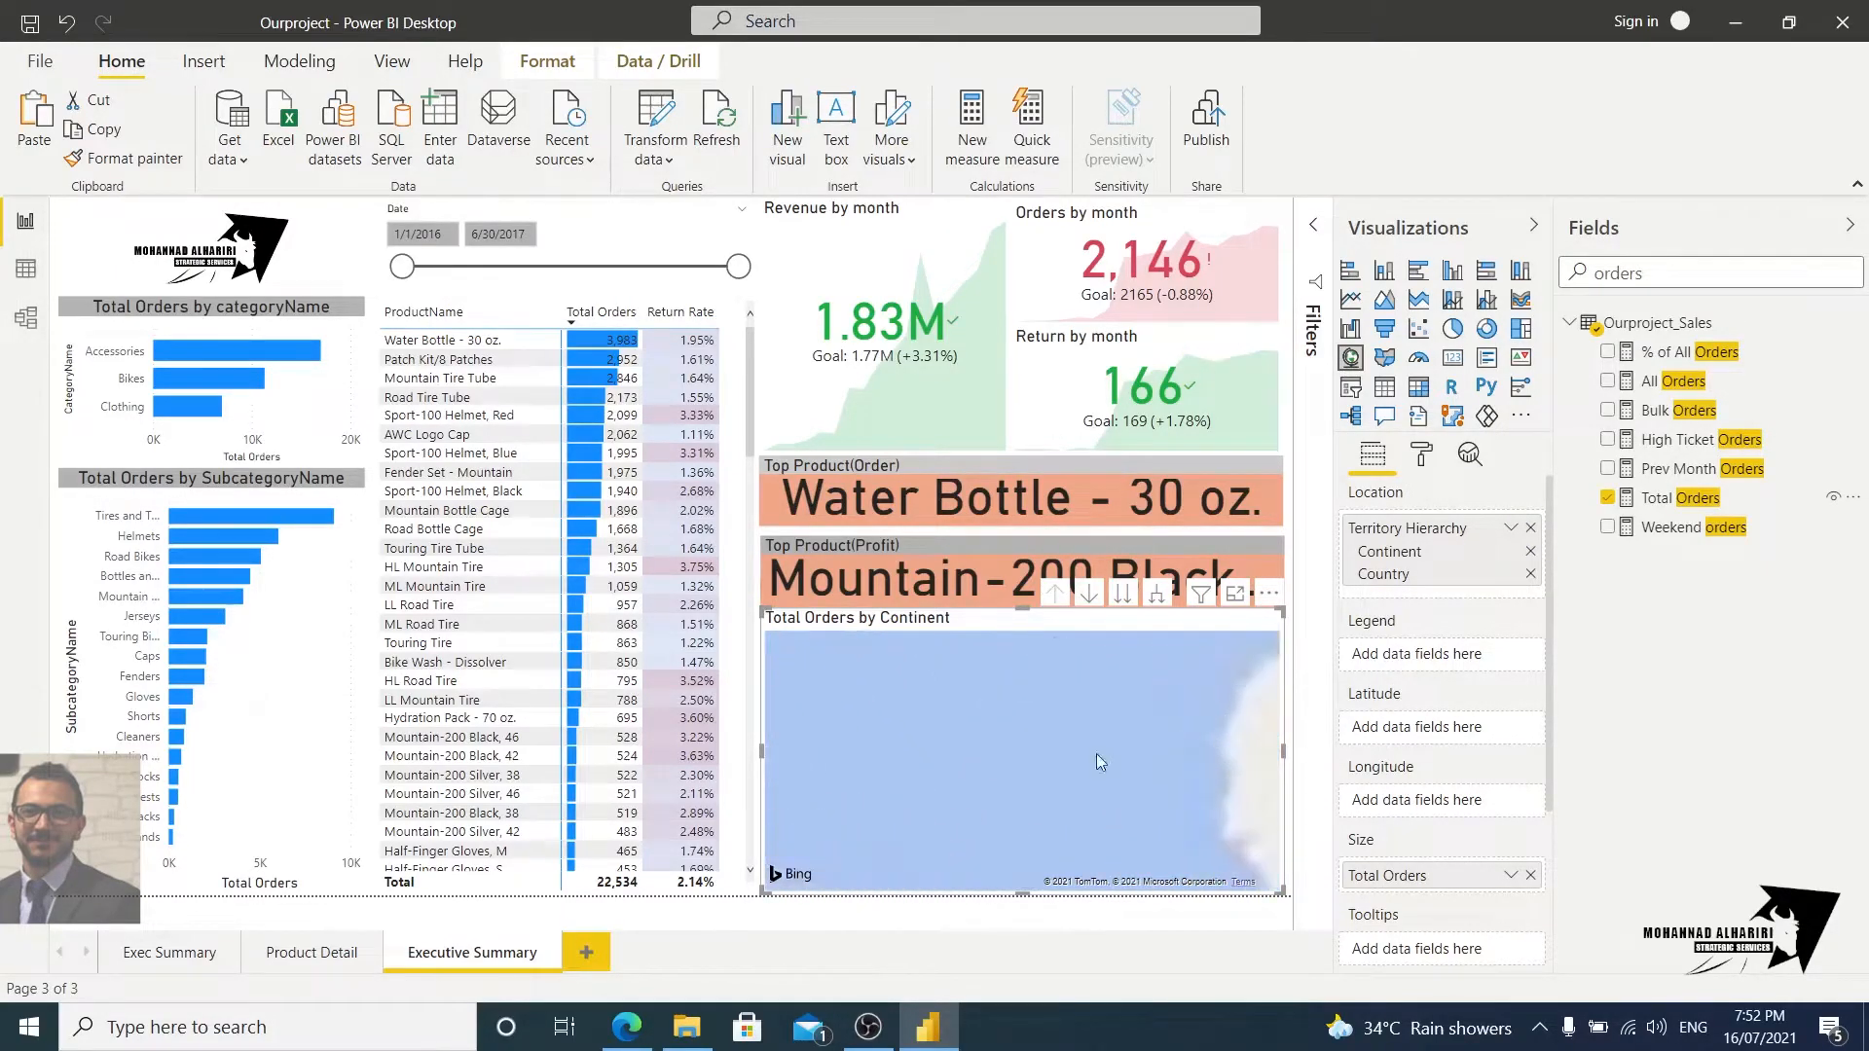
scroll(1119, 752, down, 5)
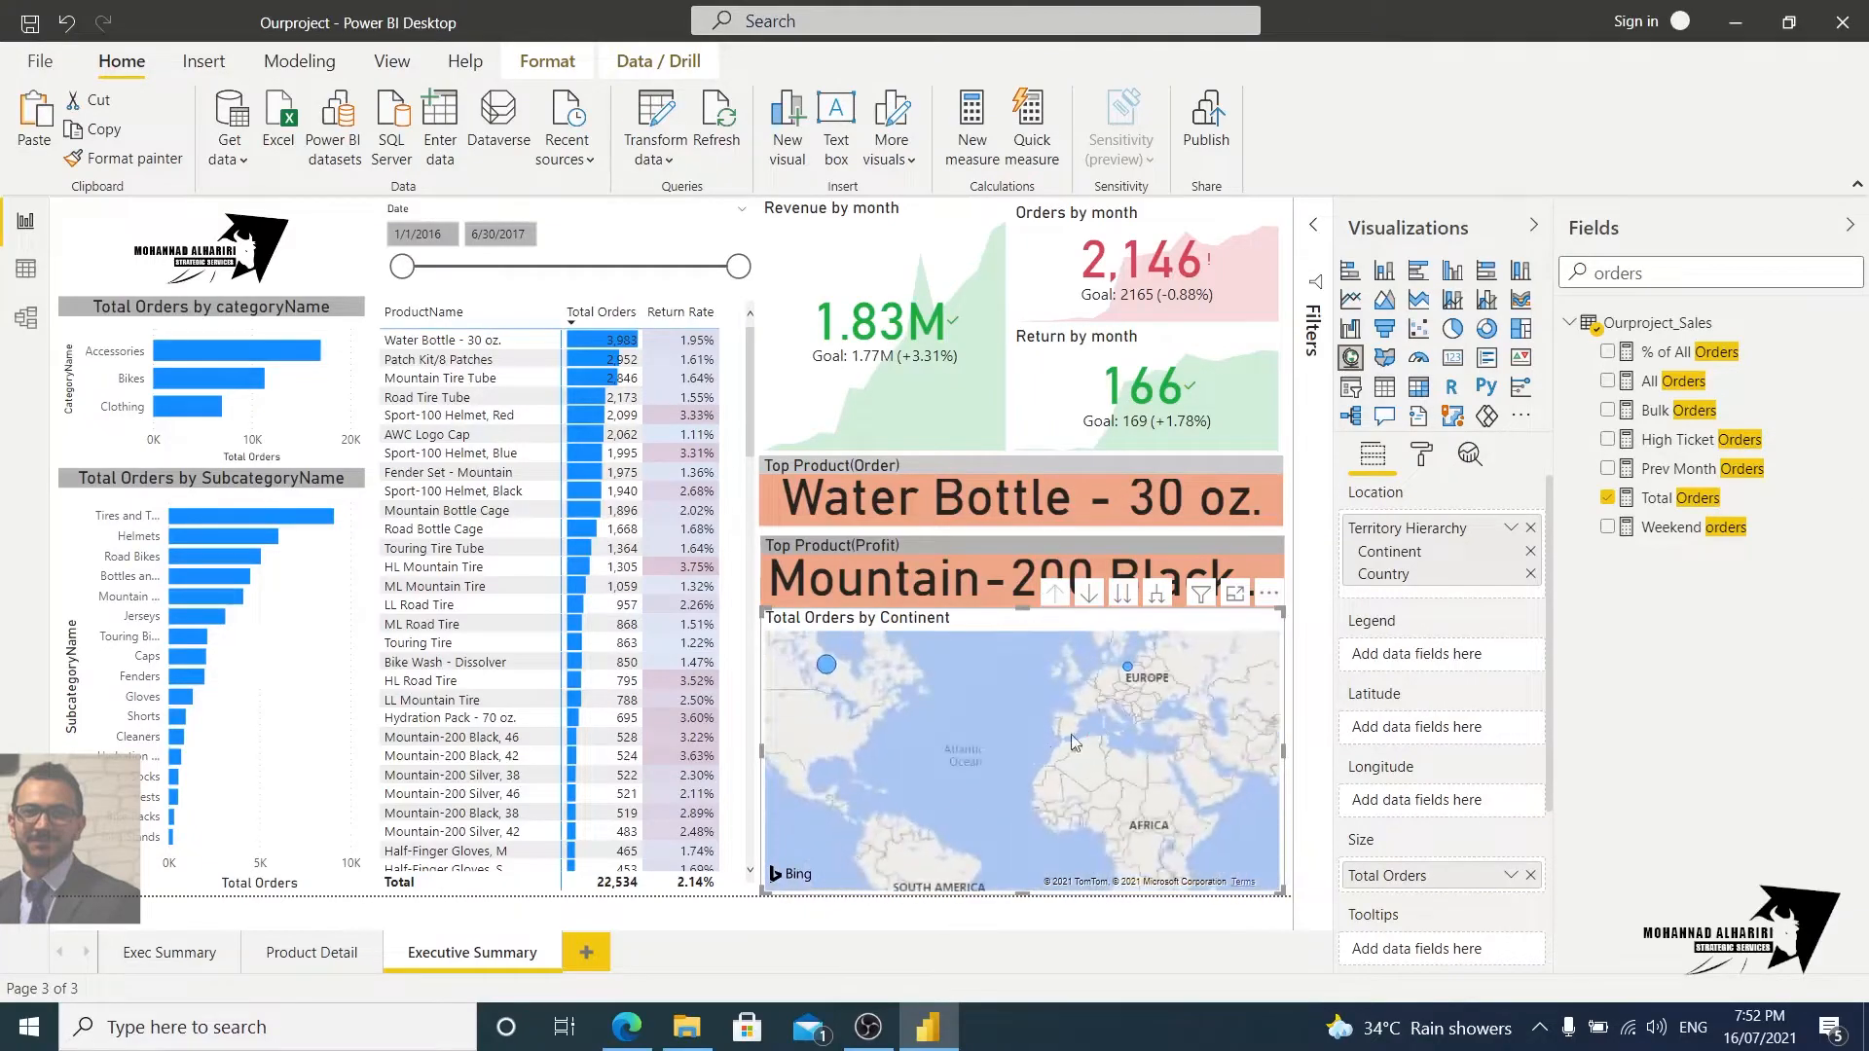
drag(1091, 732, 1177, 619)
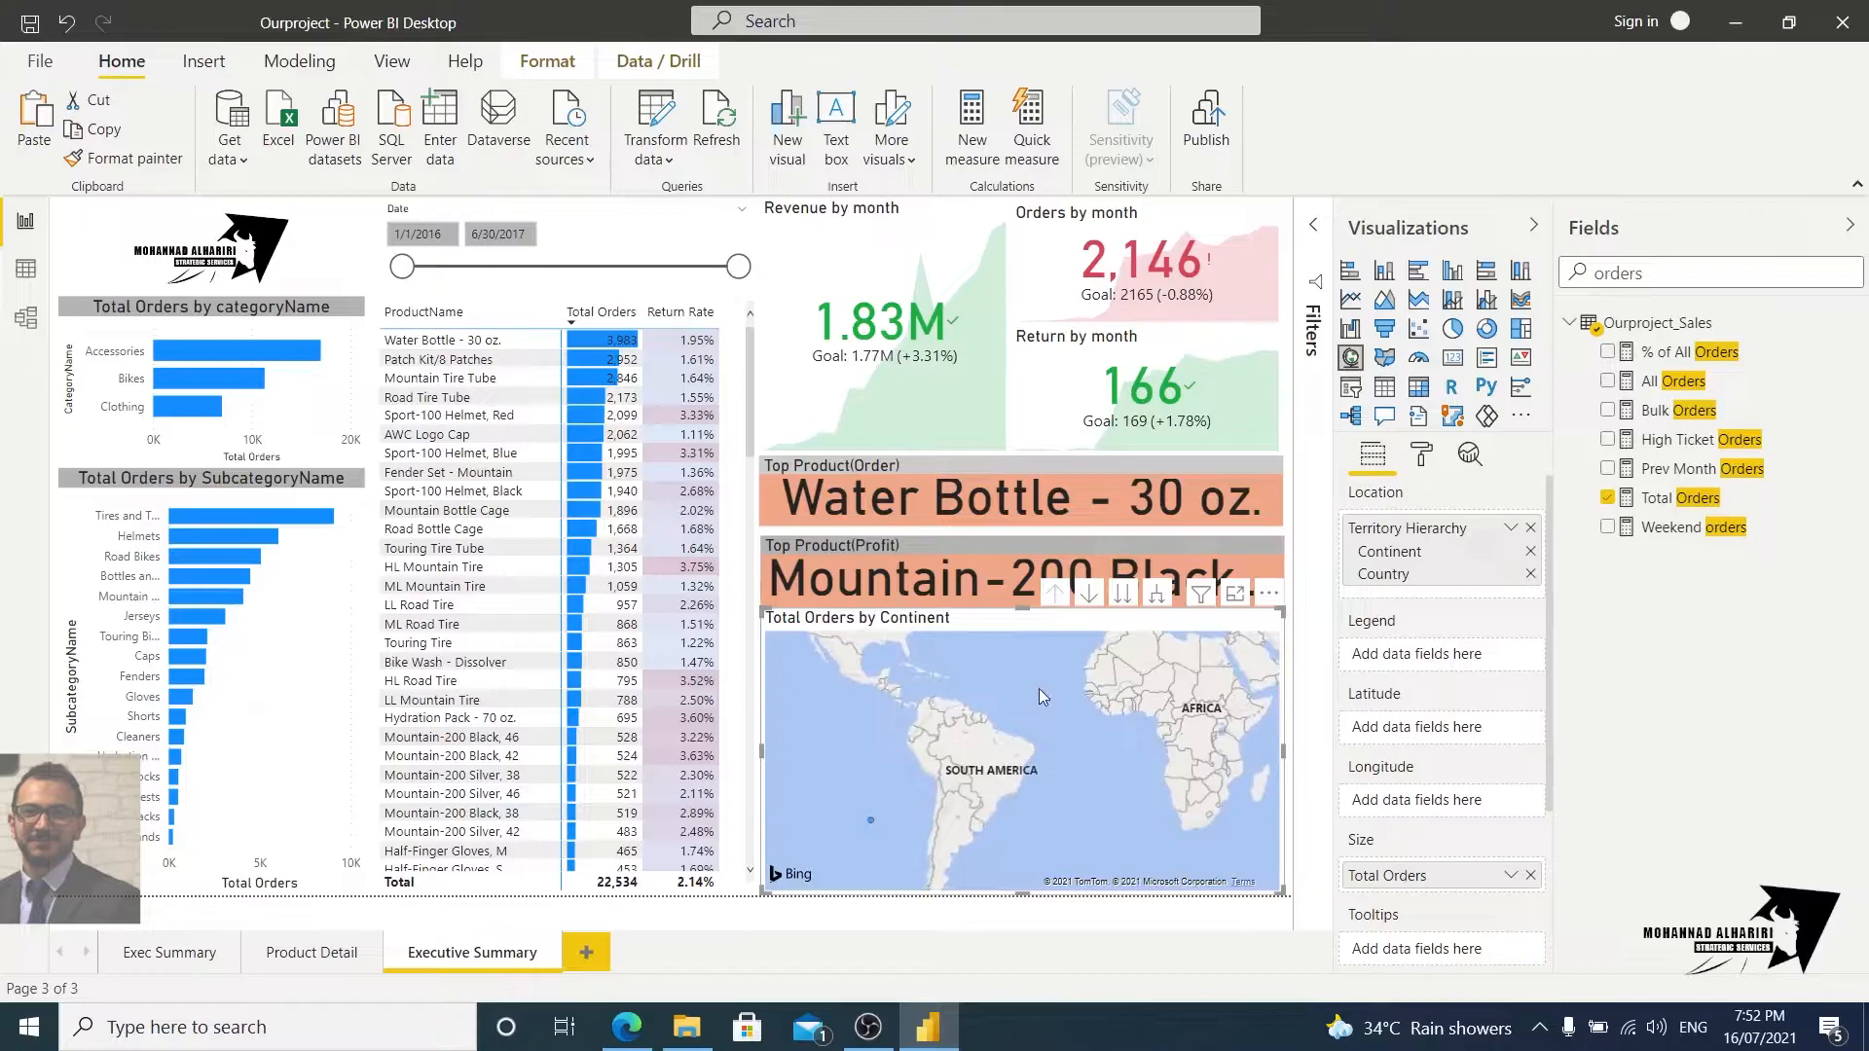
scroll(940, 775, down, 3)
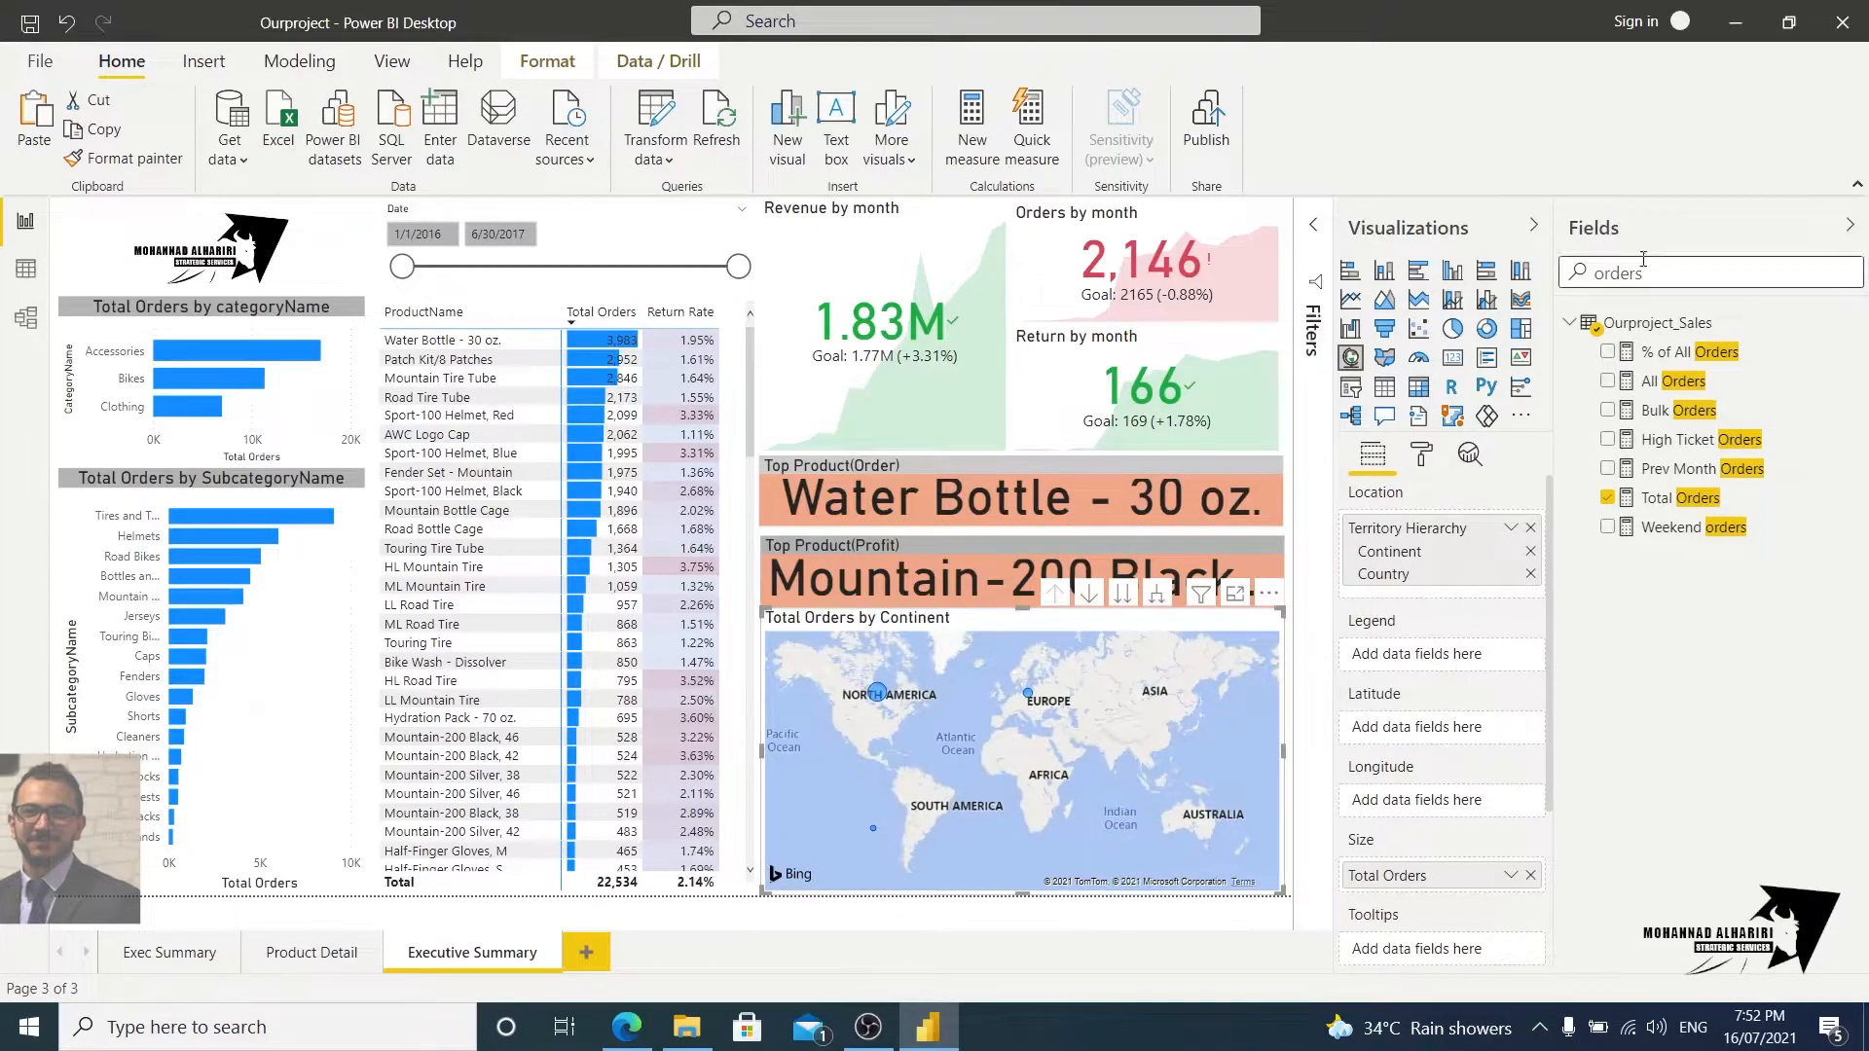
Step: Add the Total Revenue and Total Profit measures to the map's tooltips
drag(1646, 272, 1588, 267)
text(reven)
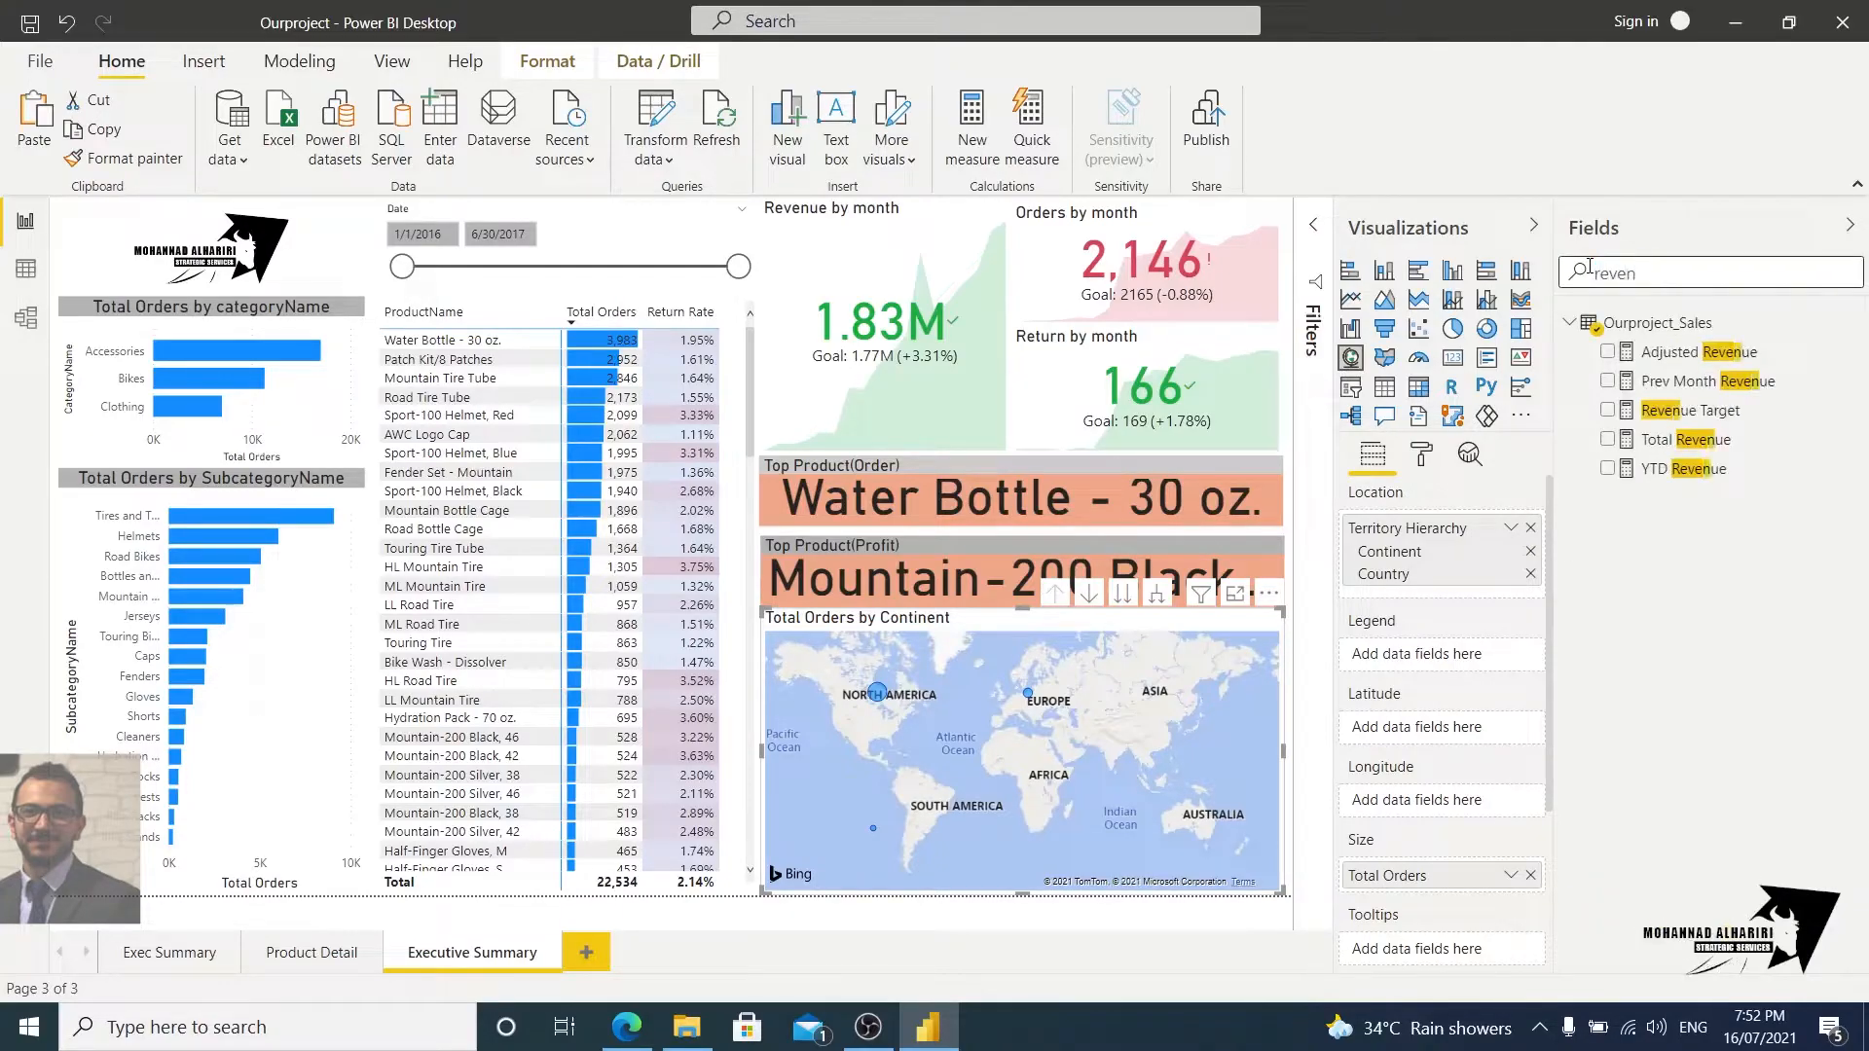
drag(1681, 451, 1442, 952)
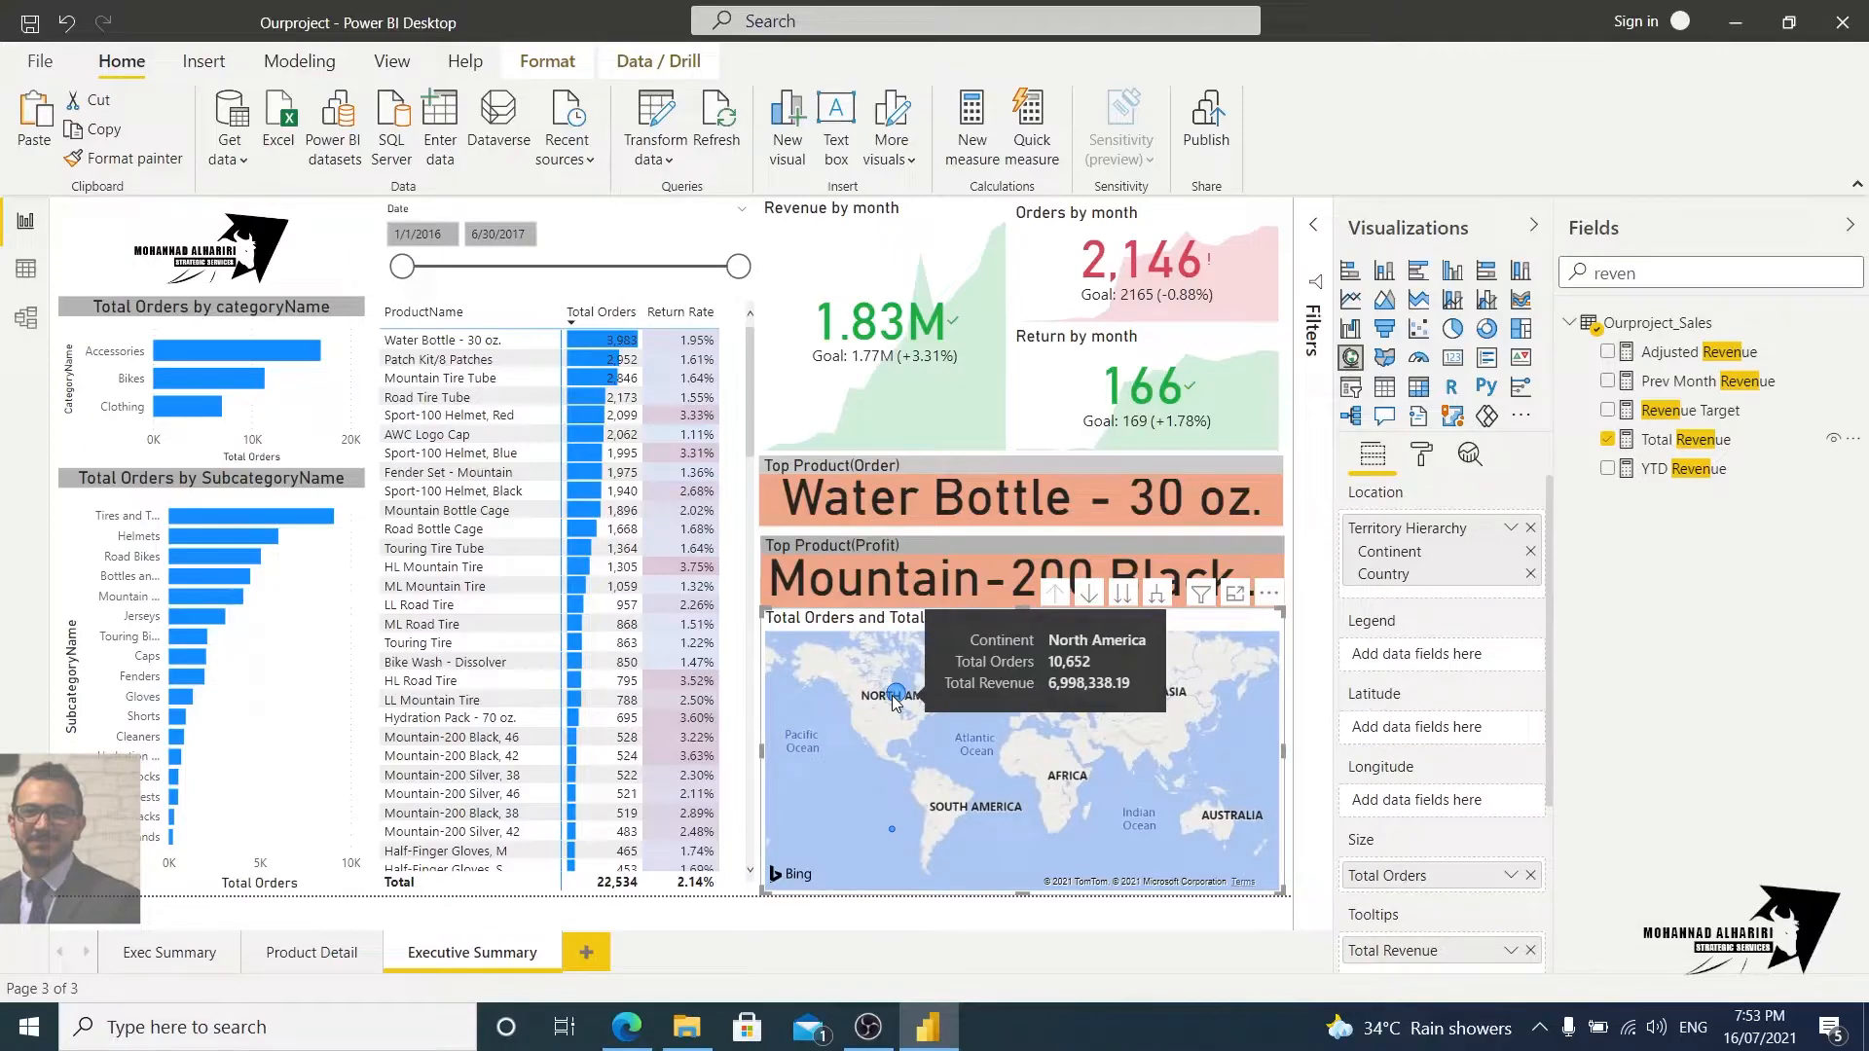
drag(1639, 274, 1538, 275)
text(profi)
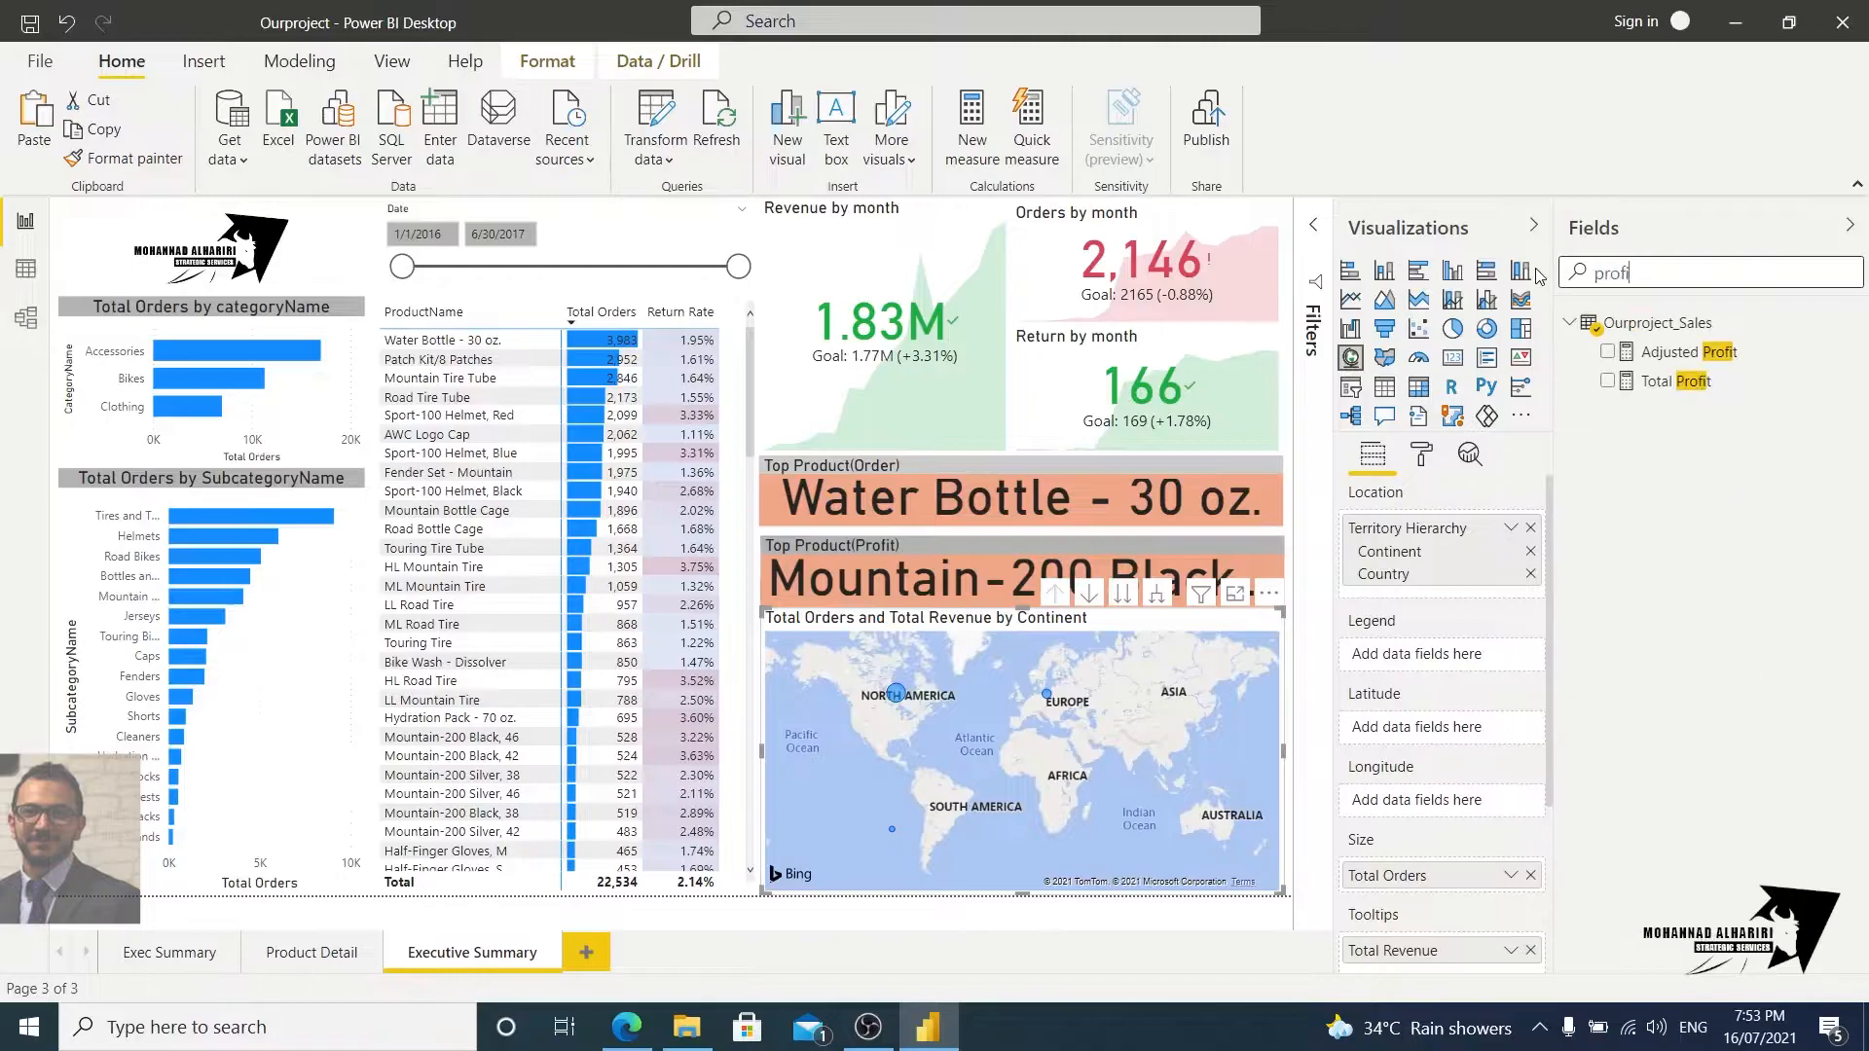
drag(1681, 389, 1431, 820)
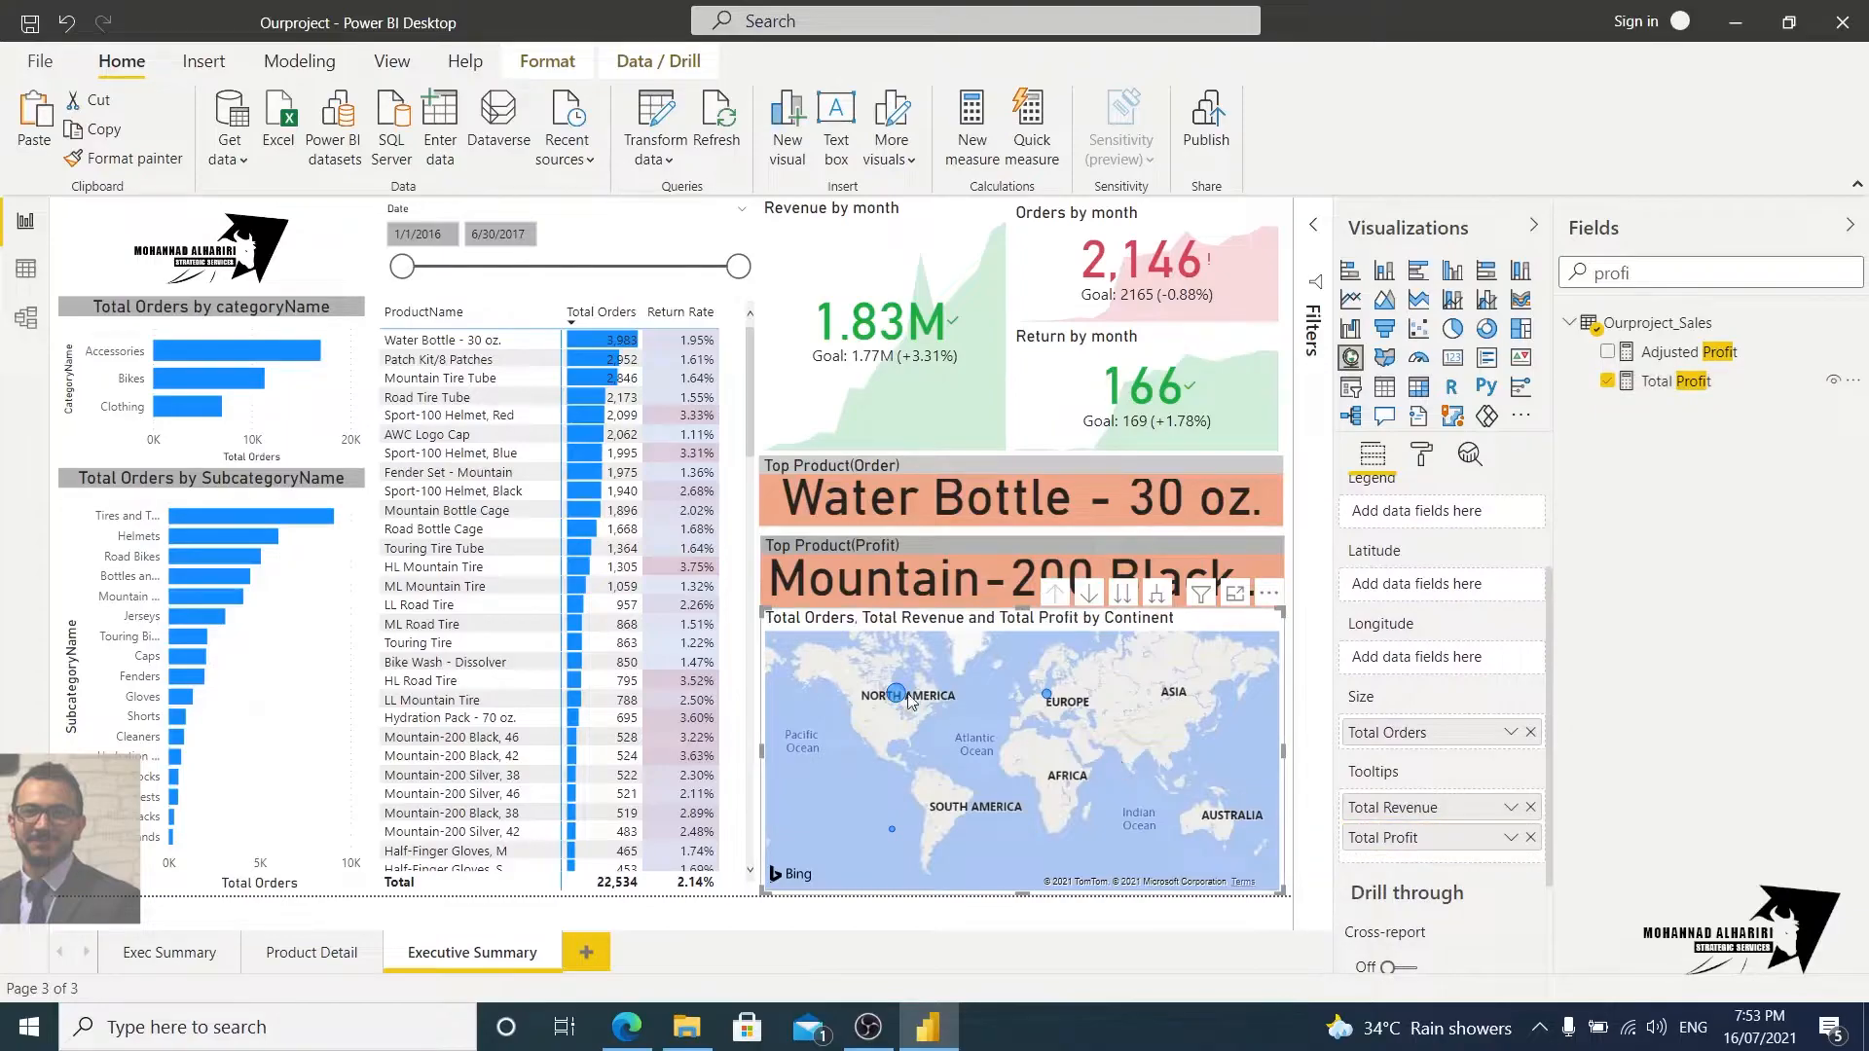
mouse_move(901, 699)
click(1280, 339)
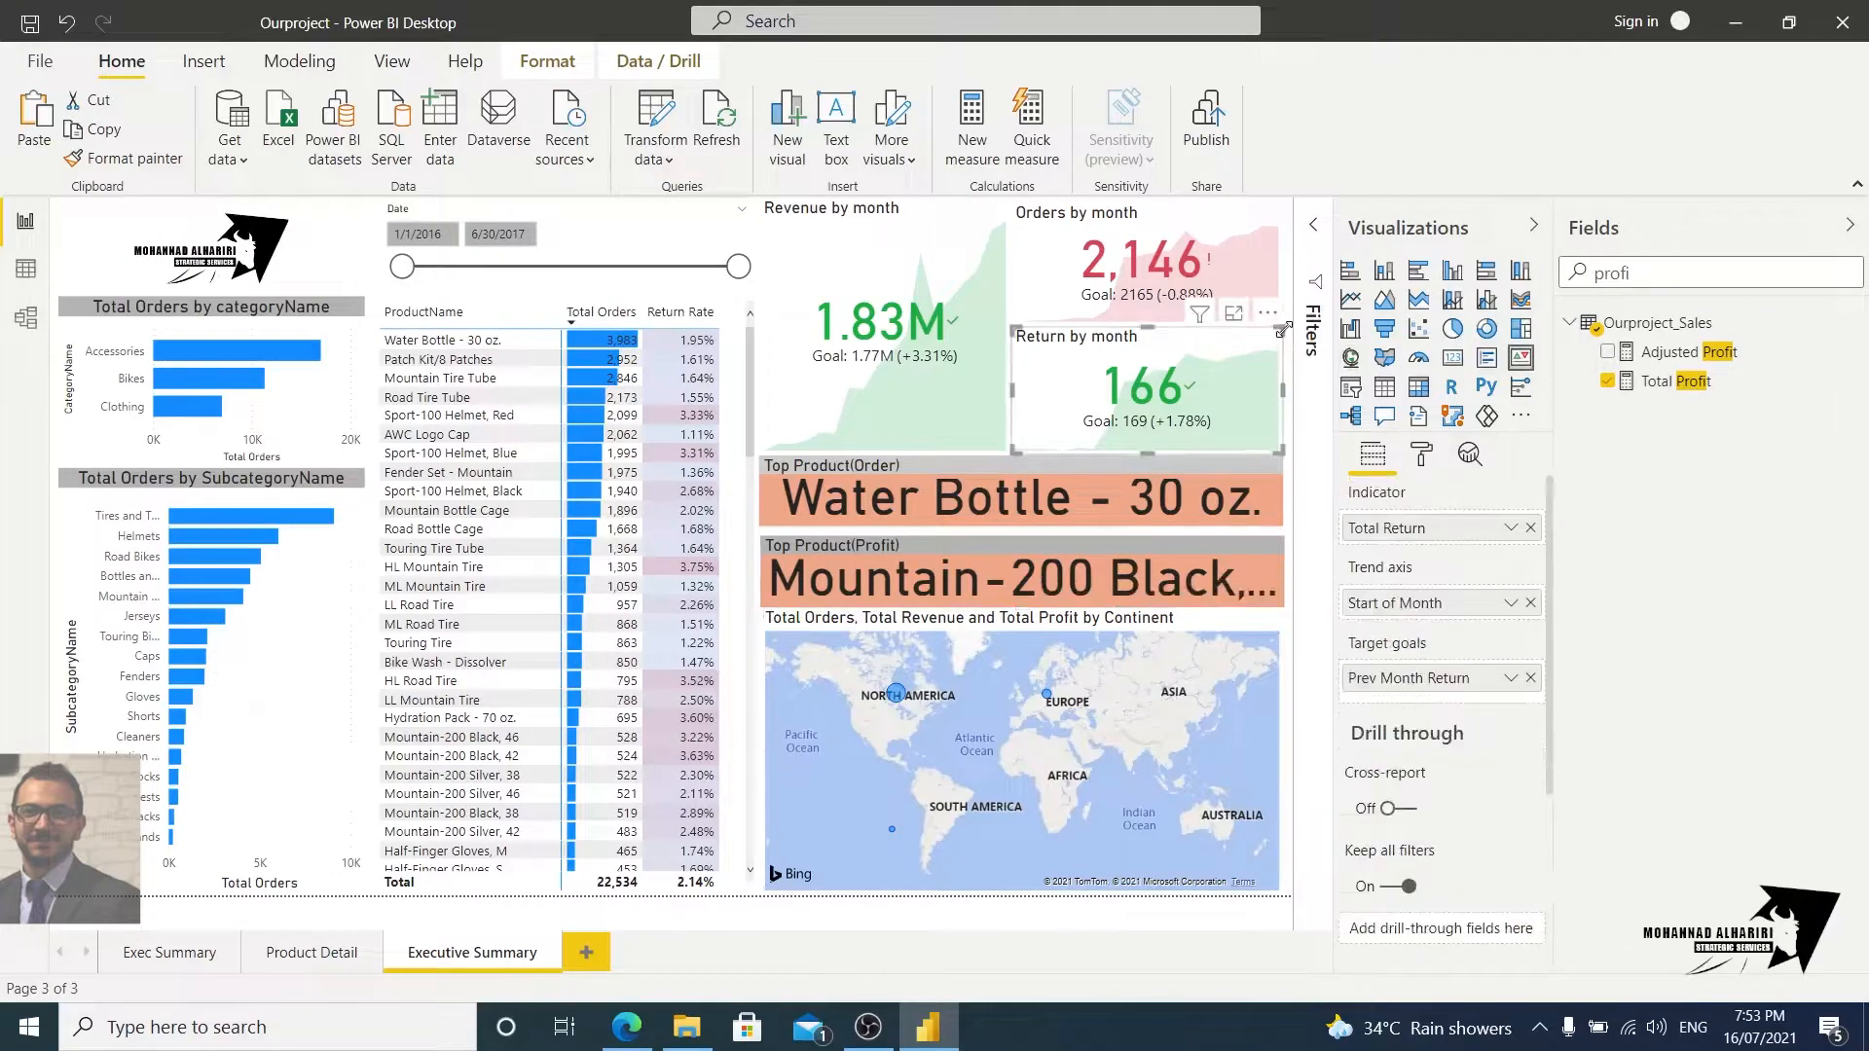
click(1281, 320)
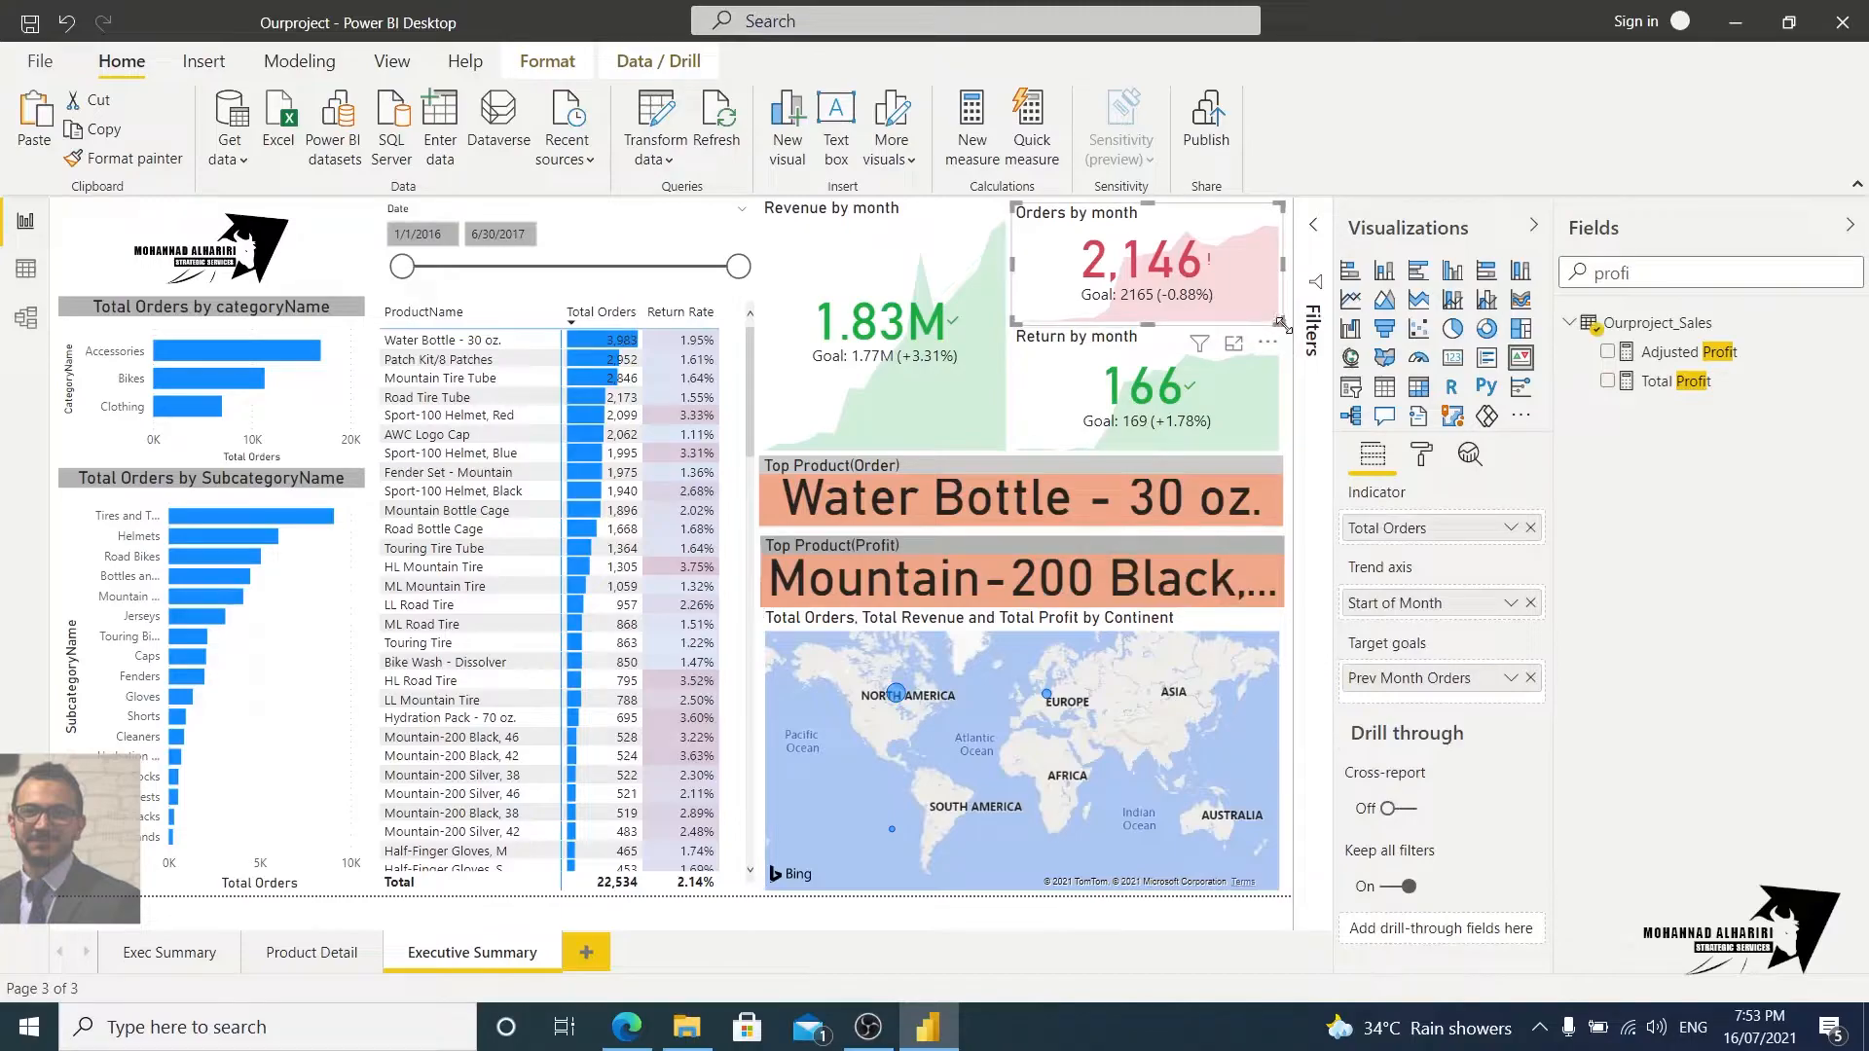
click(1290, 344)
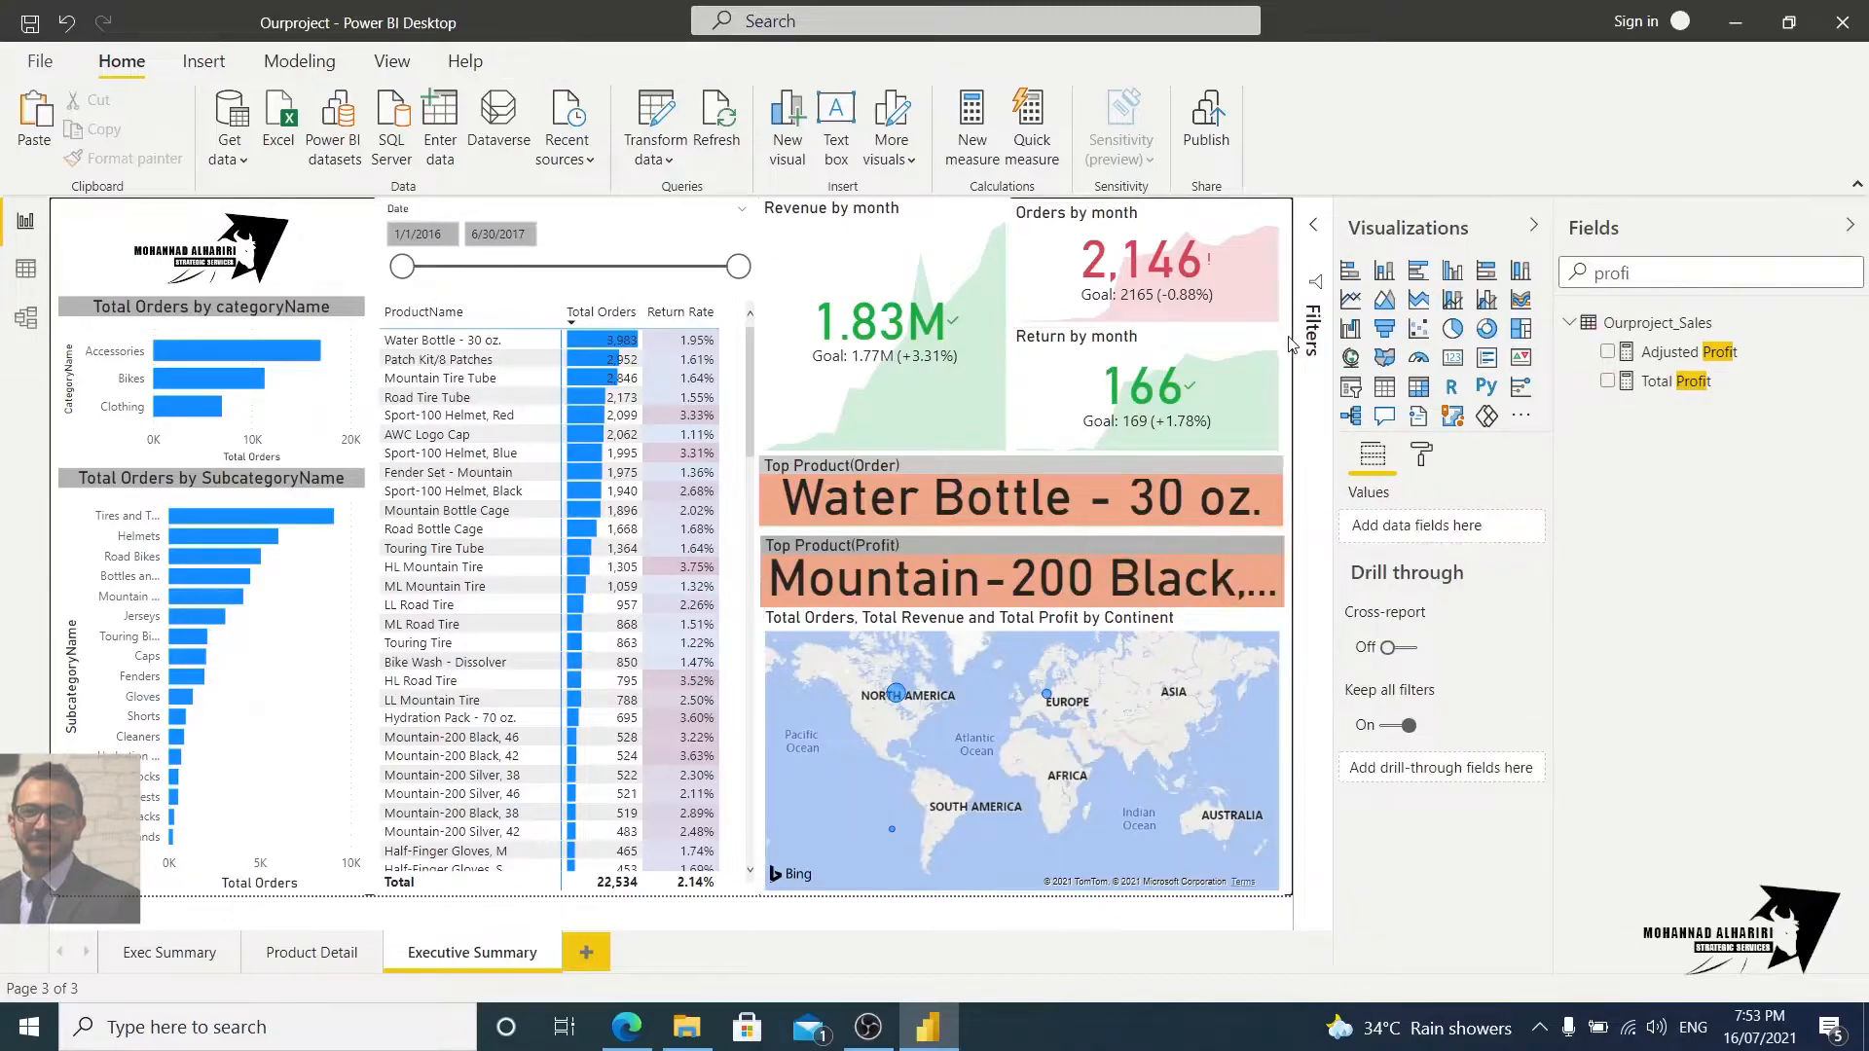
Step: Lower the map's top edge to leave an empty strip between it and the product cards
click(1040, 623)
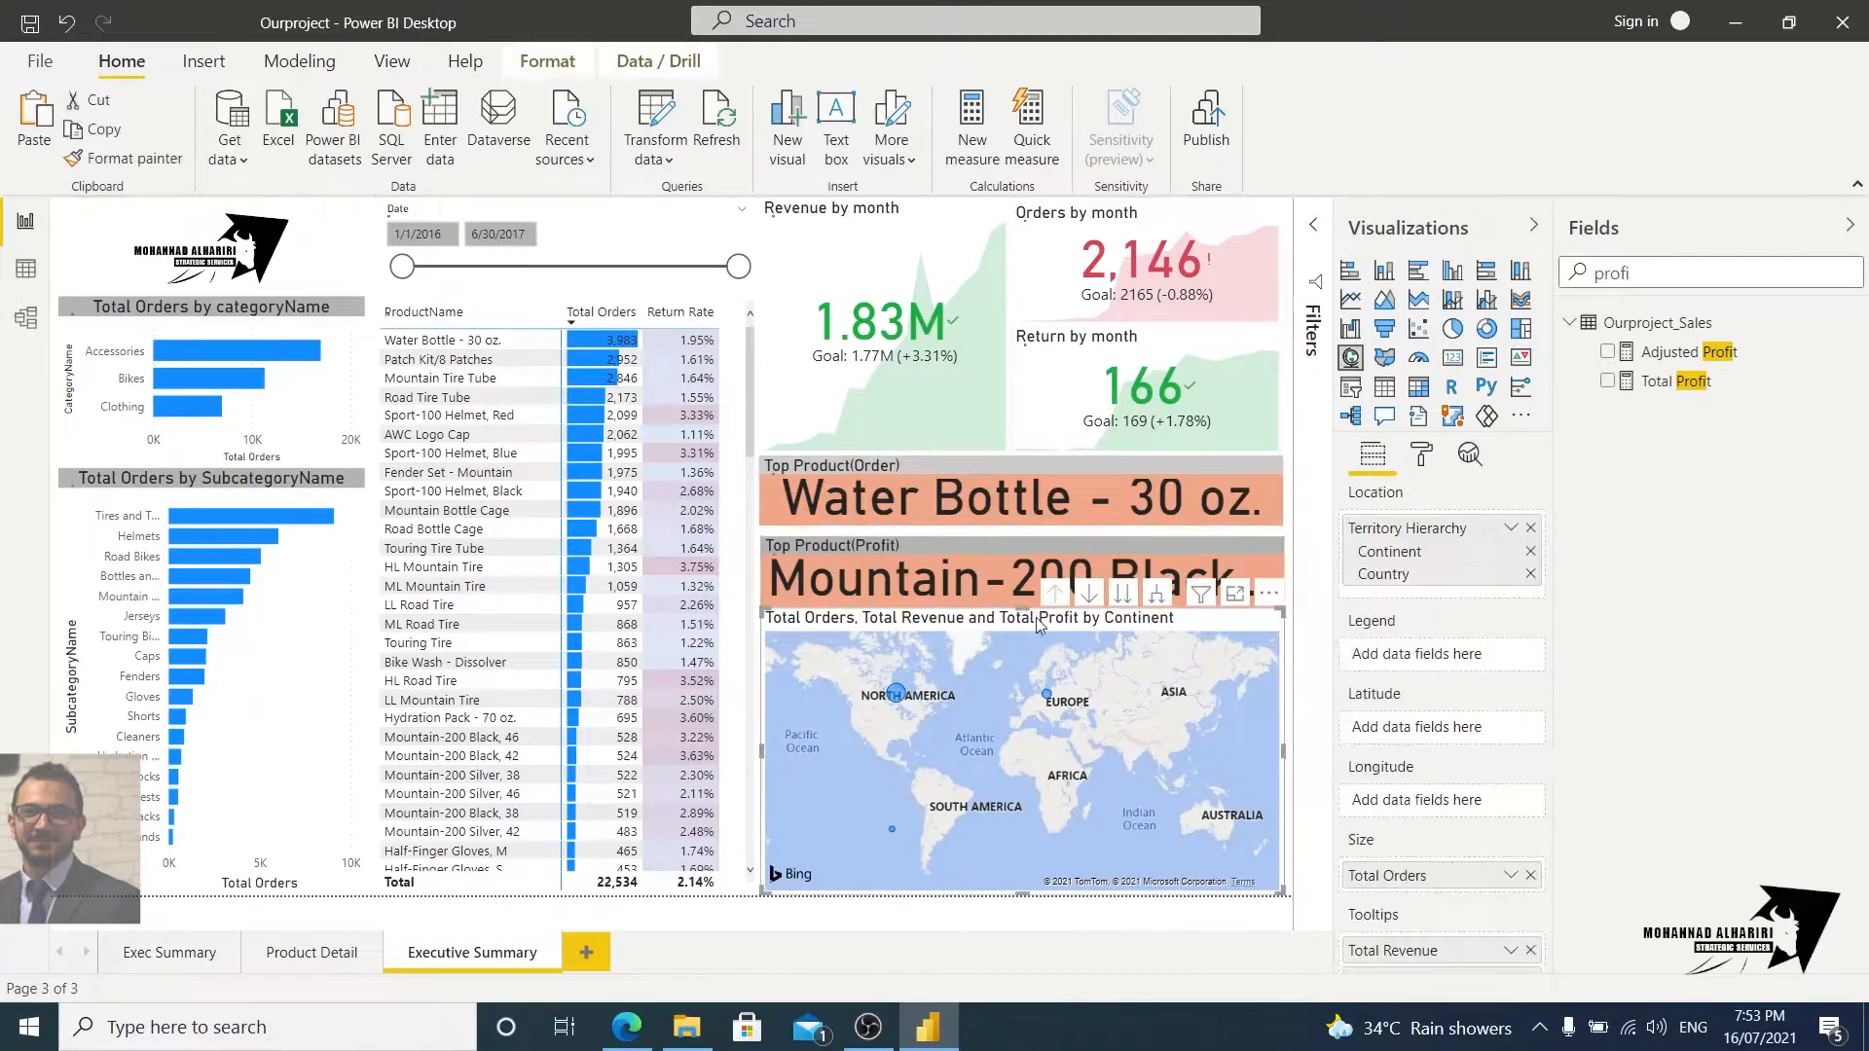
drag(1024, 613, 1027, 704)
Step: Add a slicer over the KPI visuals and use the Continent level of the Territory Hierarchy as its field
click(989, 634)
click(1349, 387)
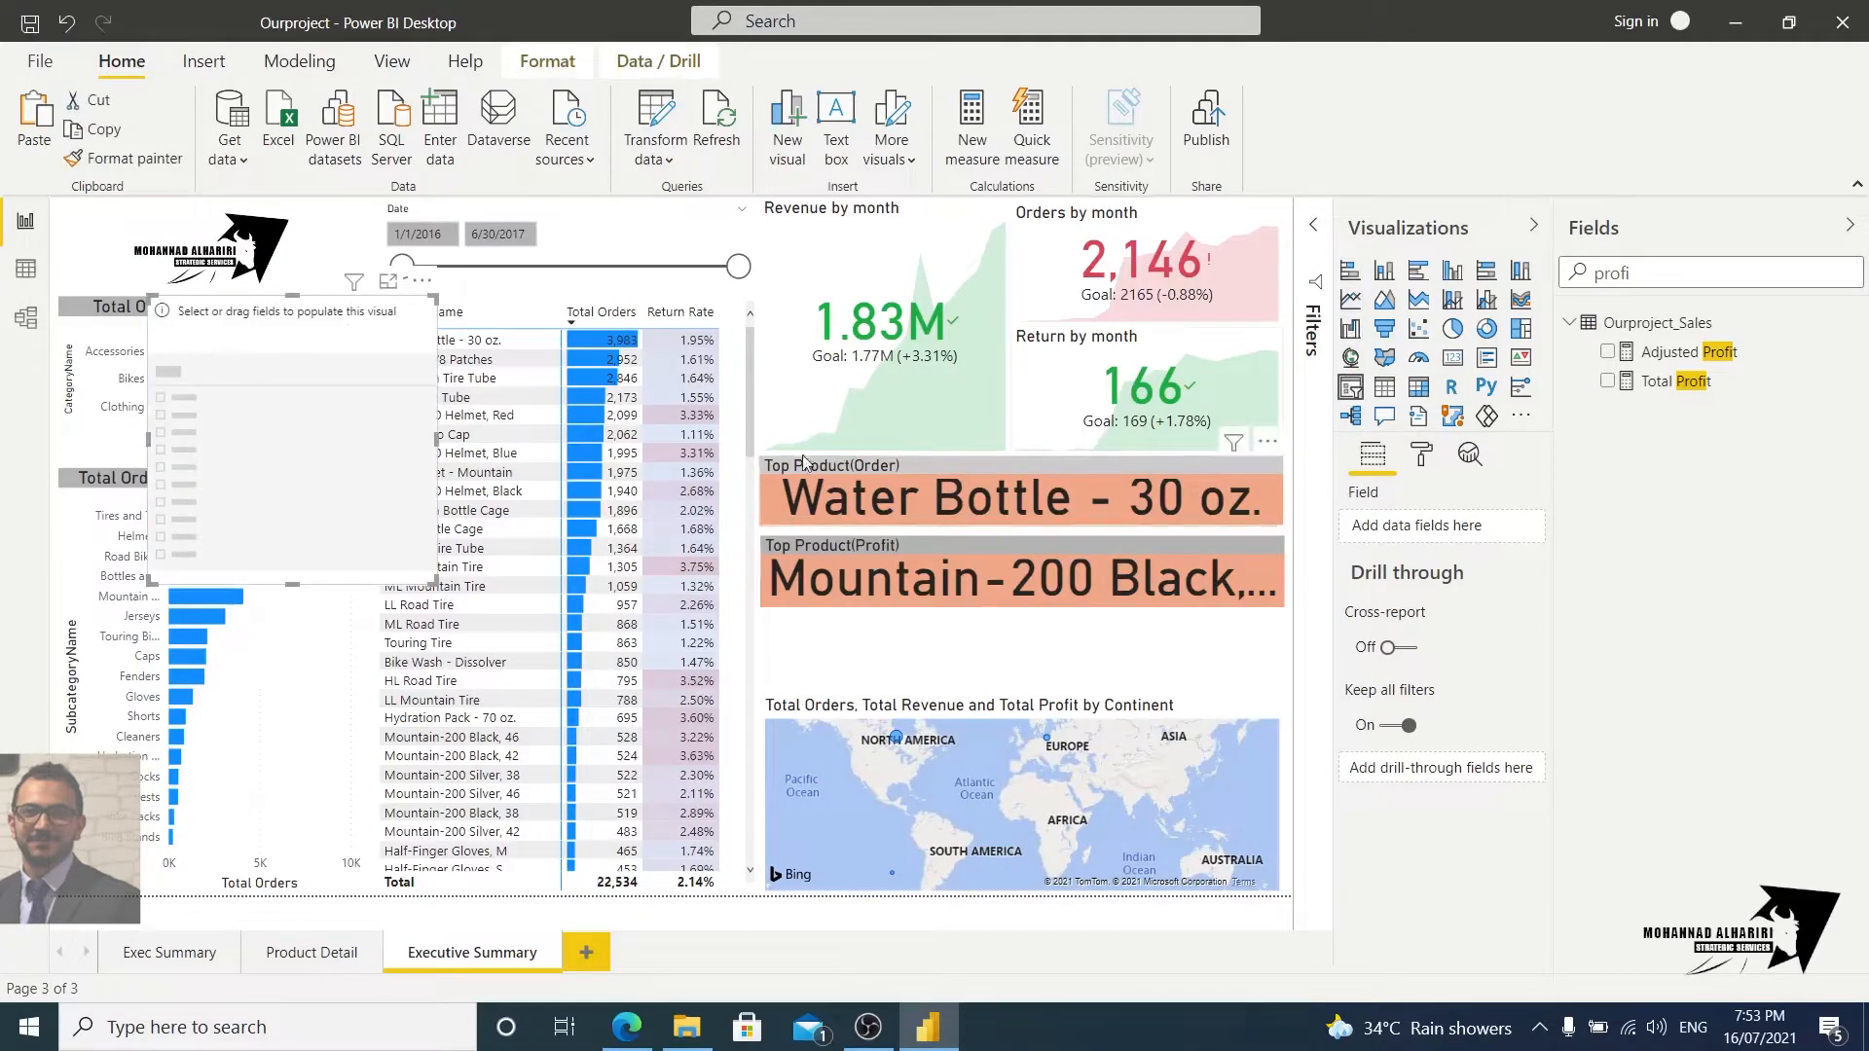
drag(362, 335, 891, 295)
drag(1628, 272, 1593, 268)
text(cont)
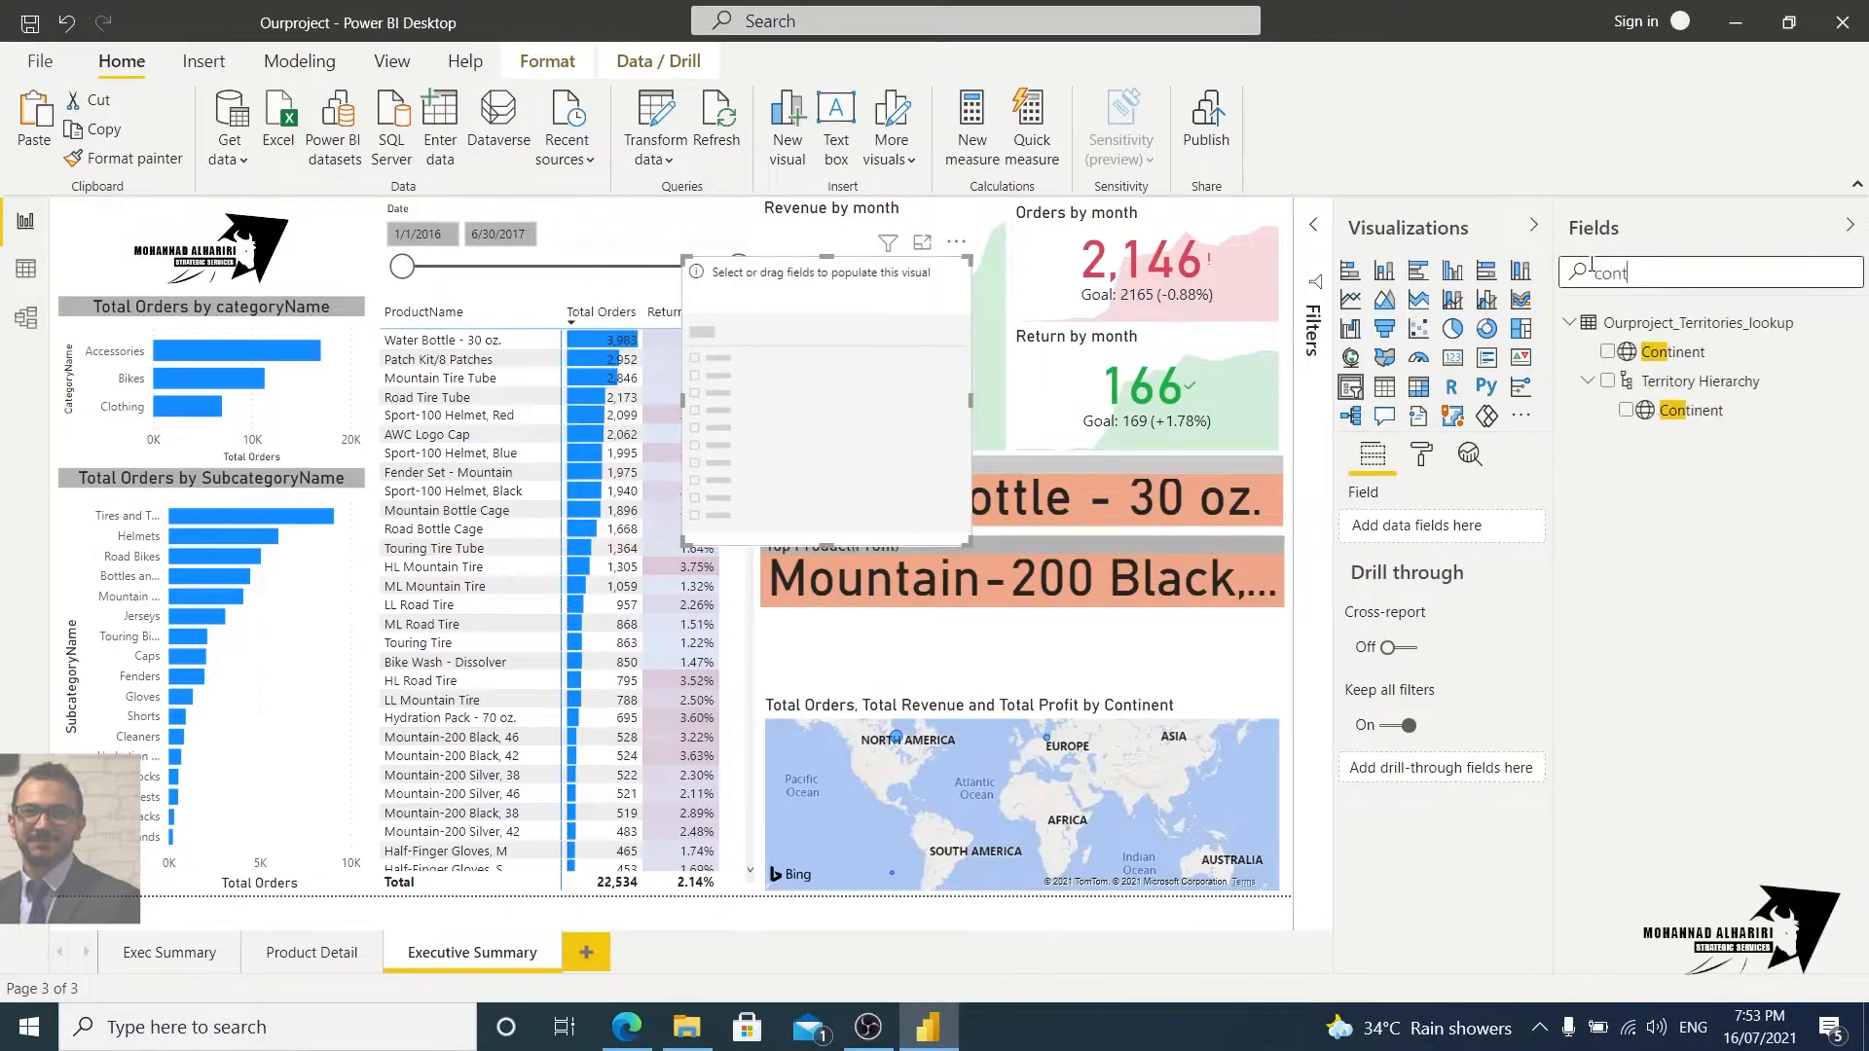
drag(1655, 414, 1452, 534)
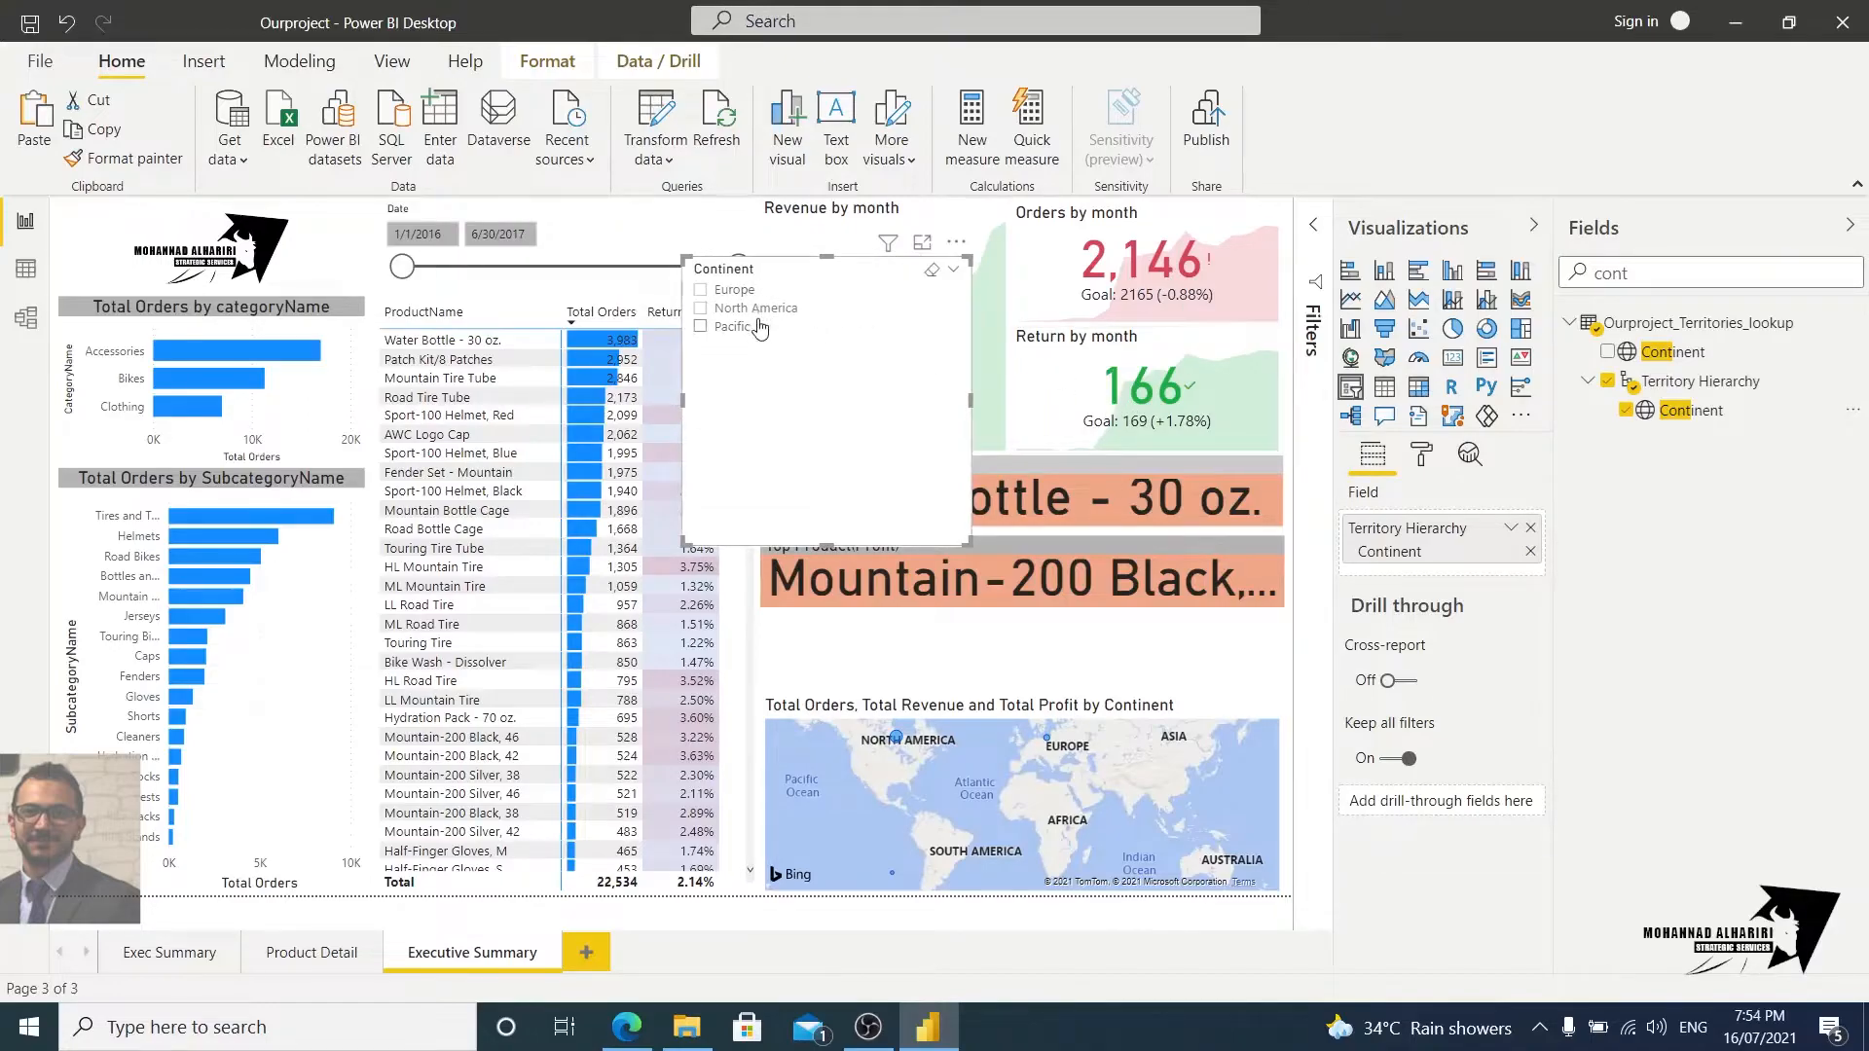
Step: Set the continent slicer's orientation to Horizontal and widen it on both sides
click(954, 271)
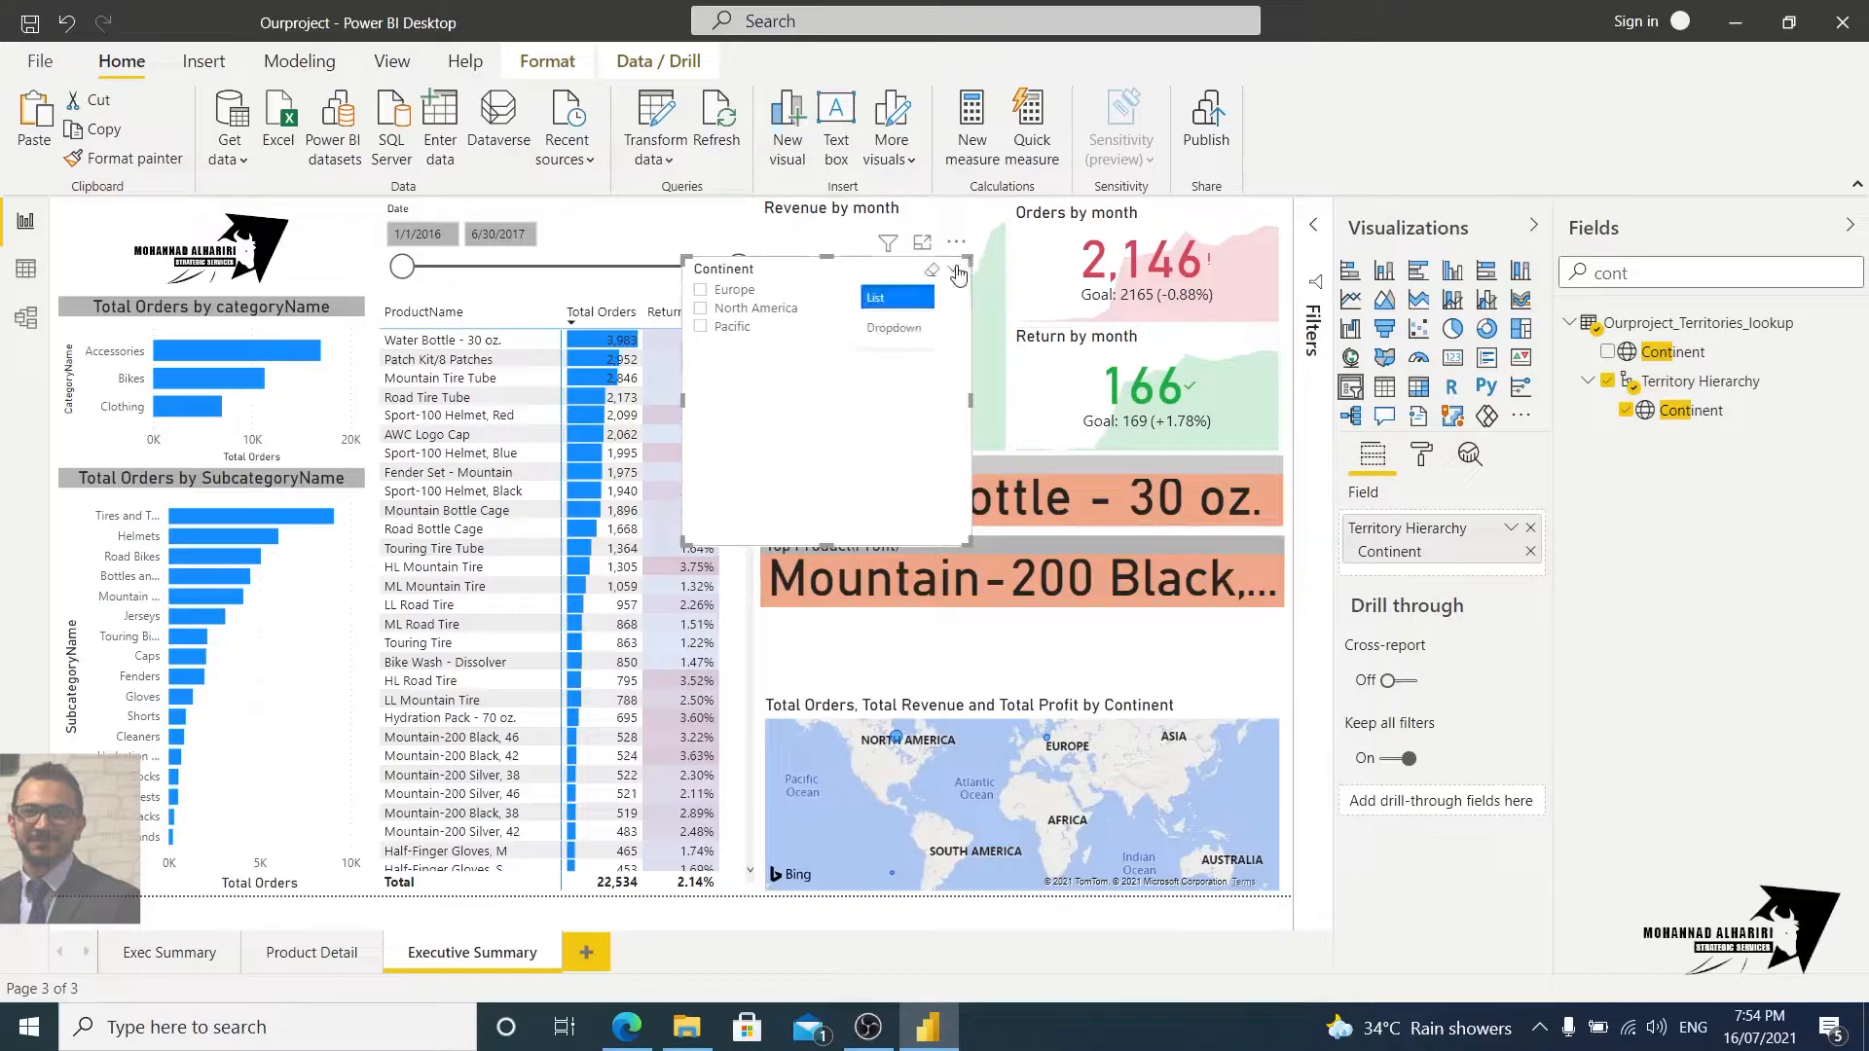
click(769, 404)
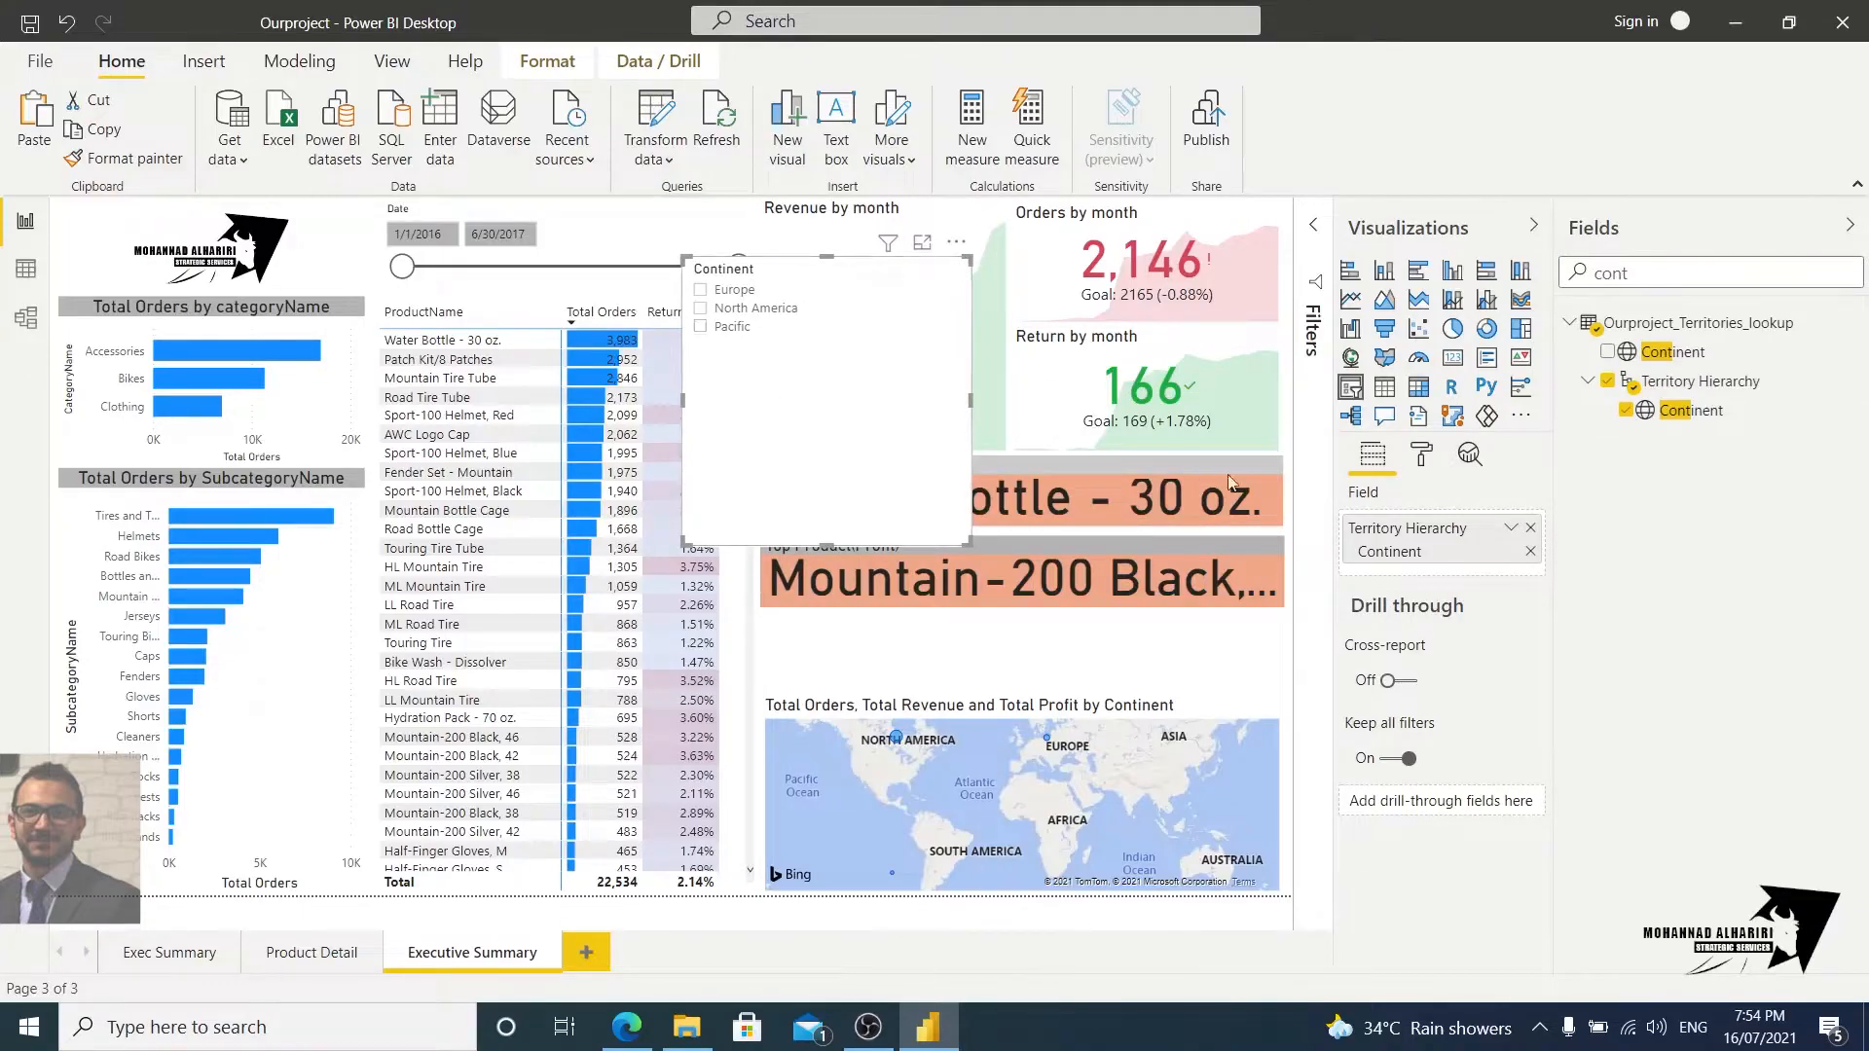
click(1422, 454)
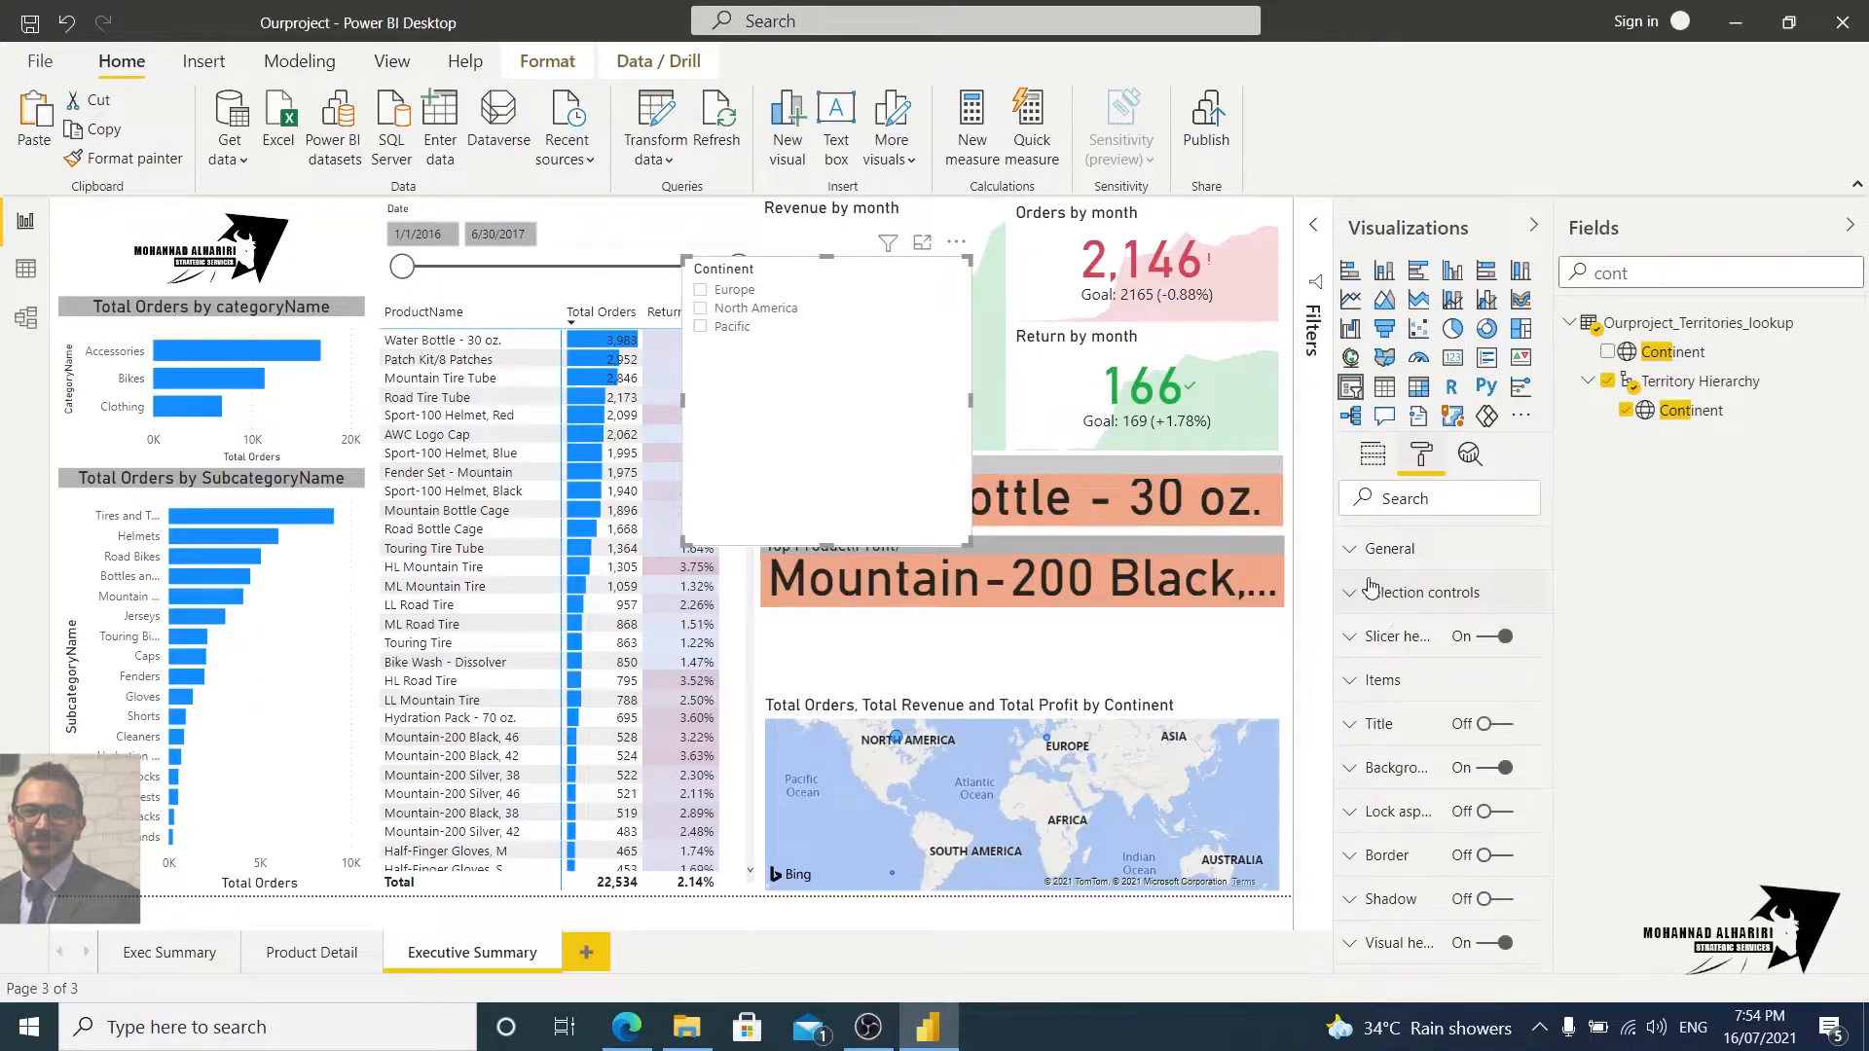
click(1351, 550)
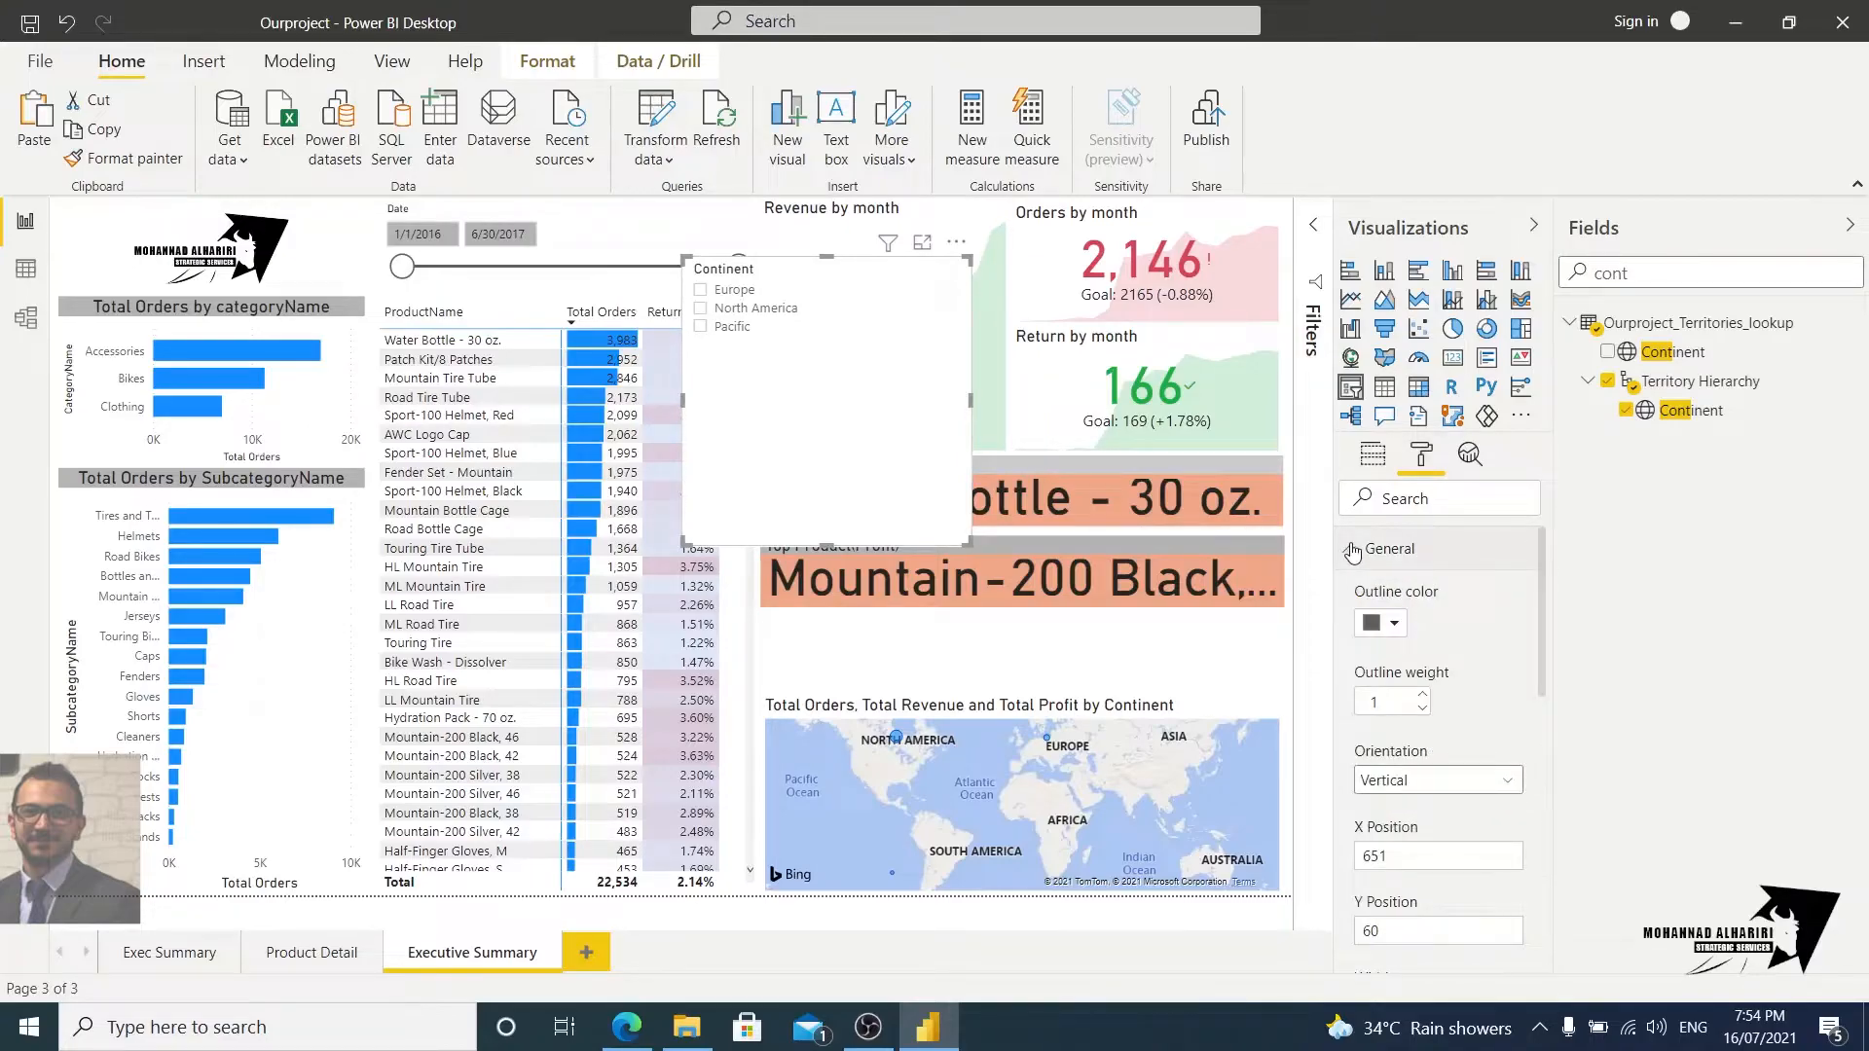
click(1423, 783)
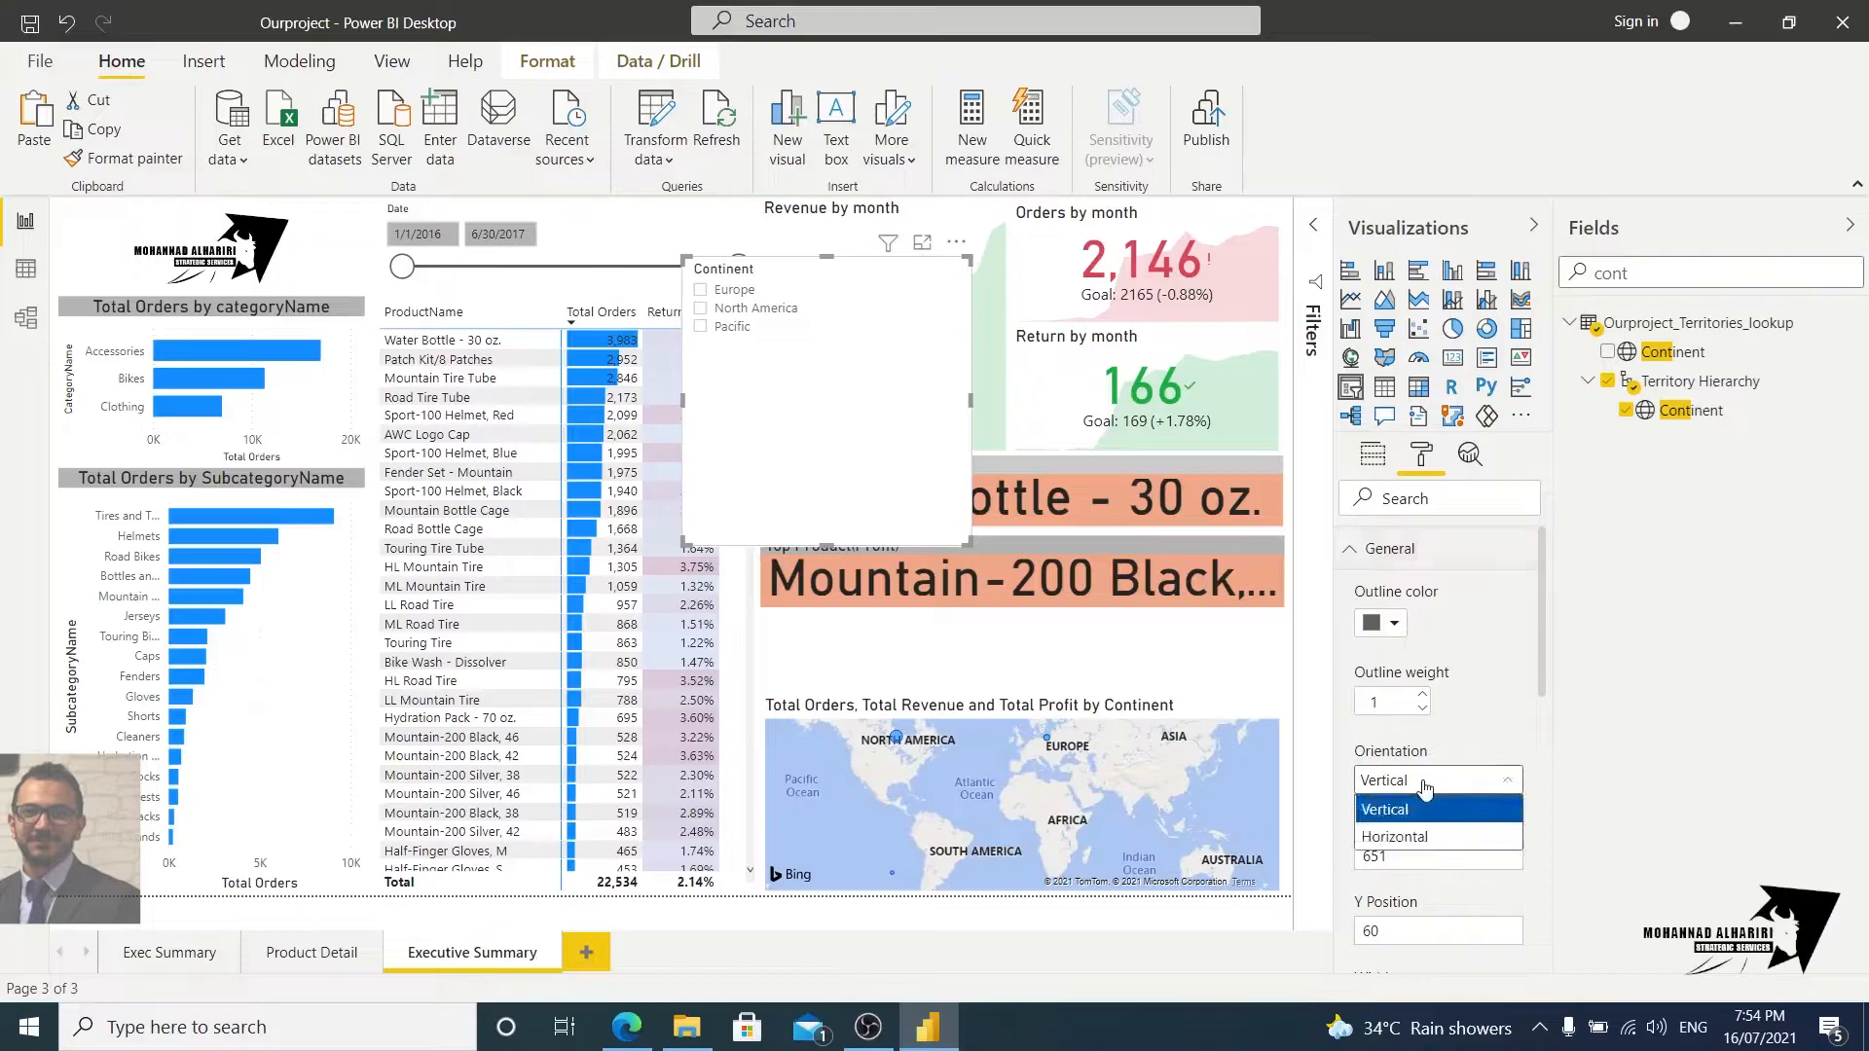
click(1423, 837)
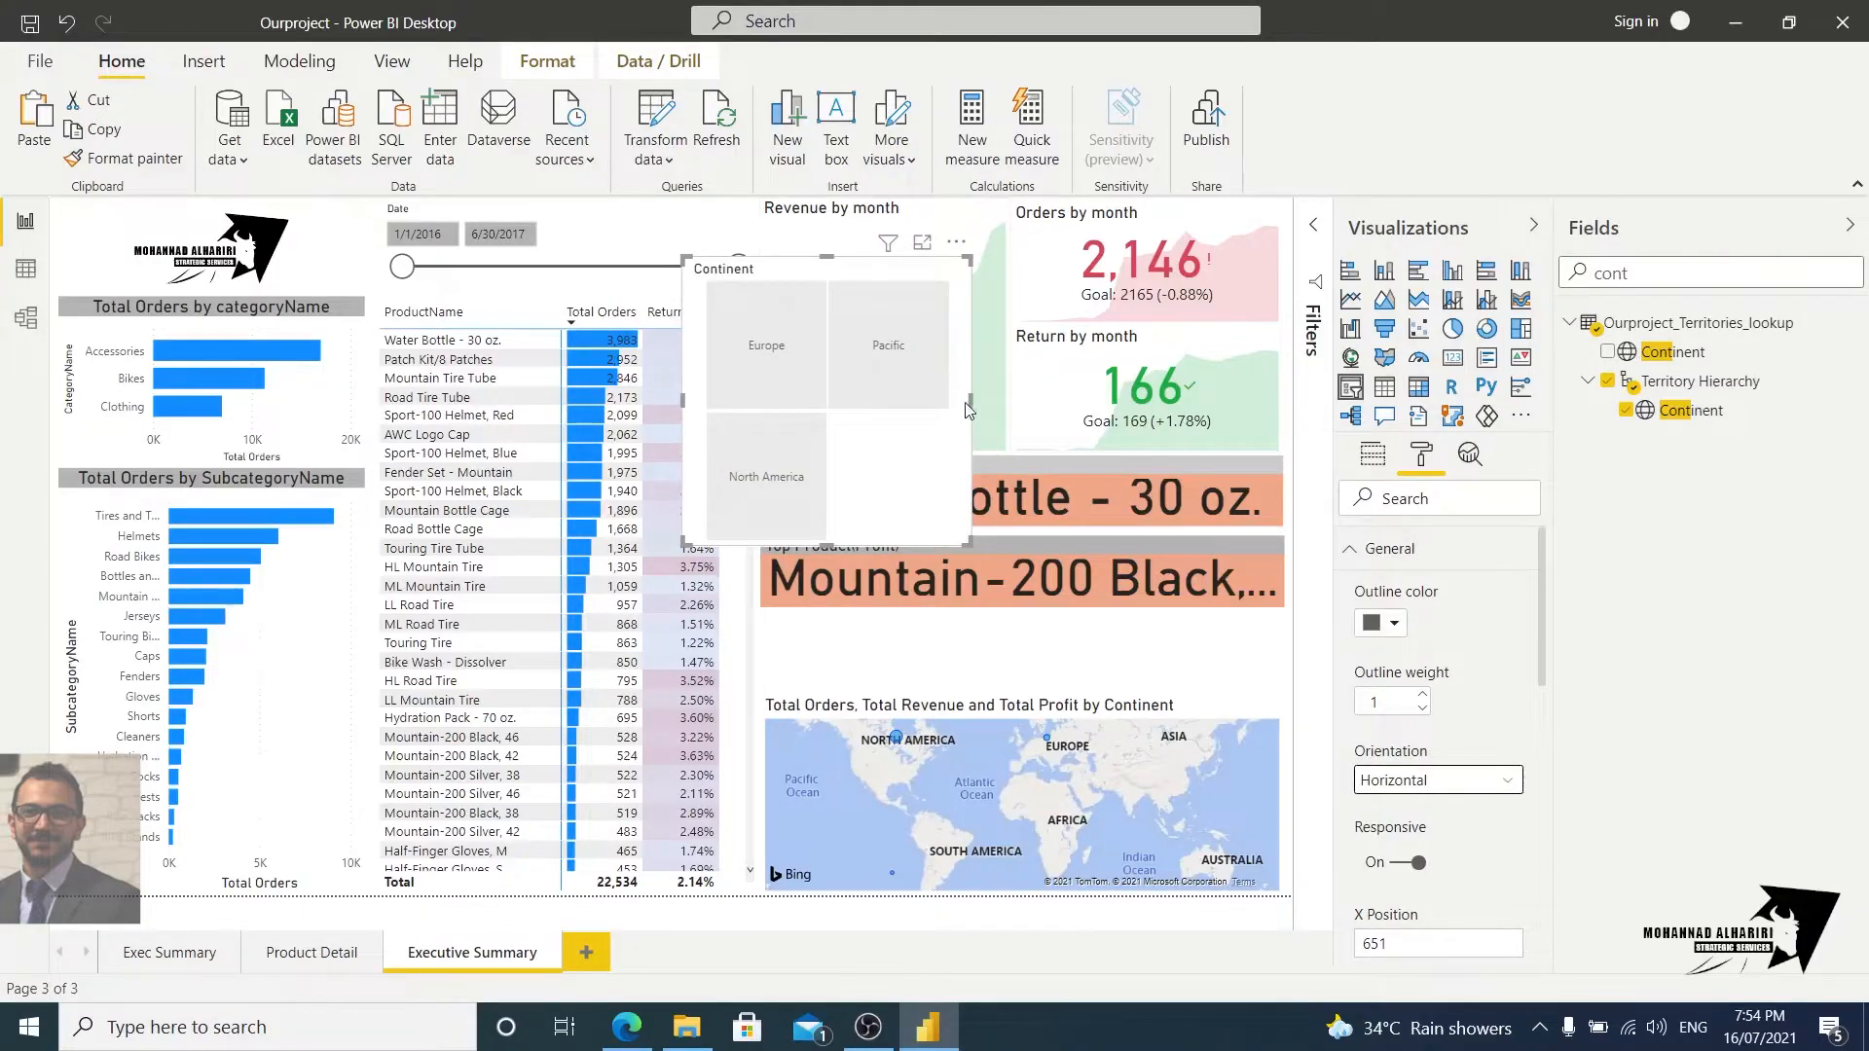
drag(970, 400, 1226, 400)
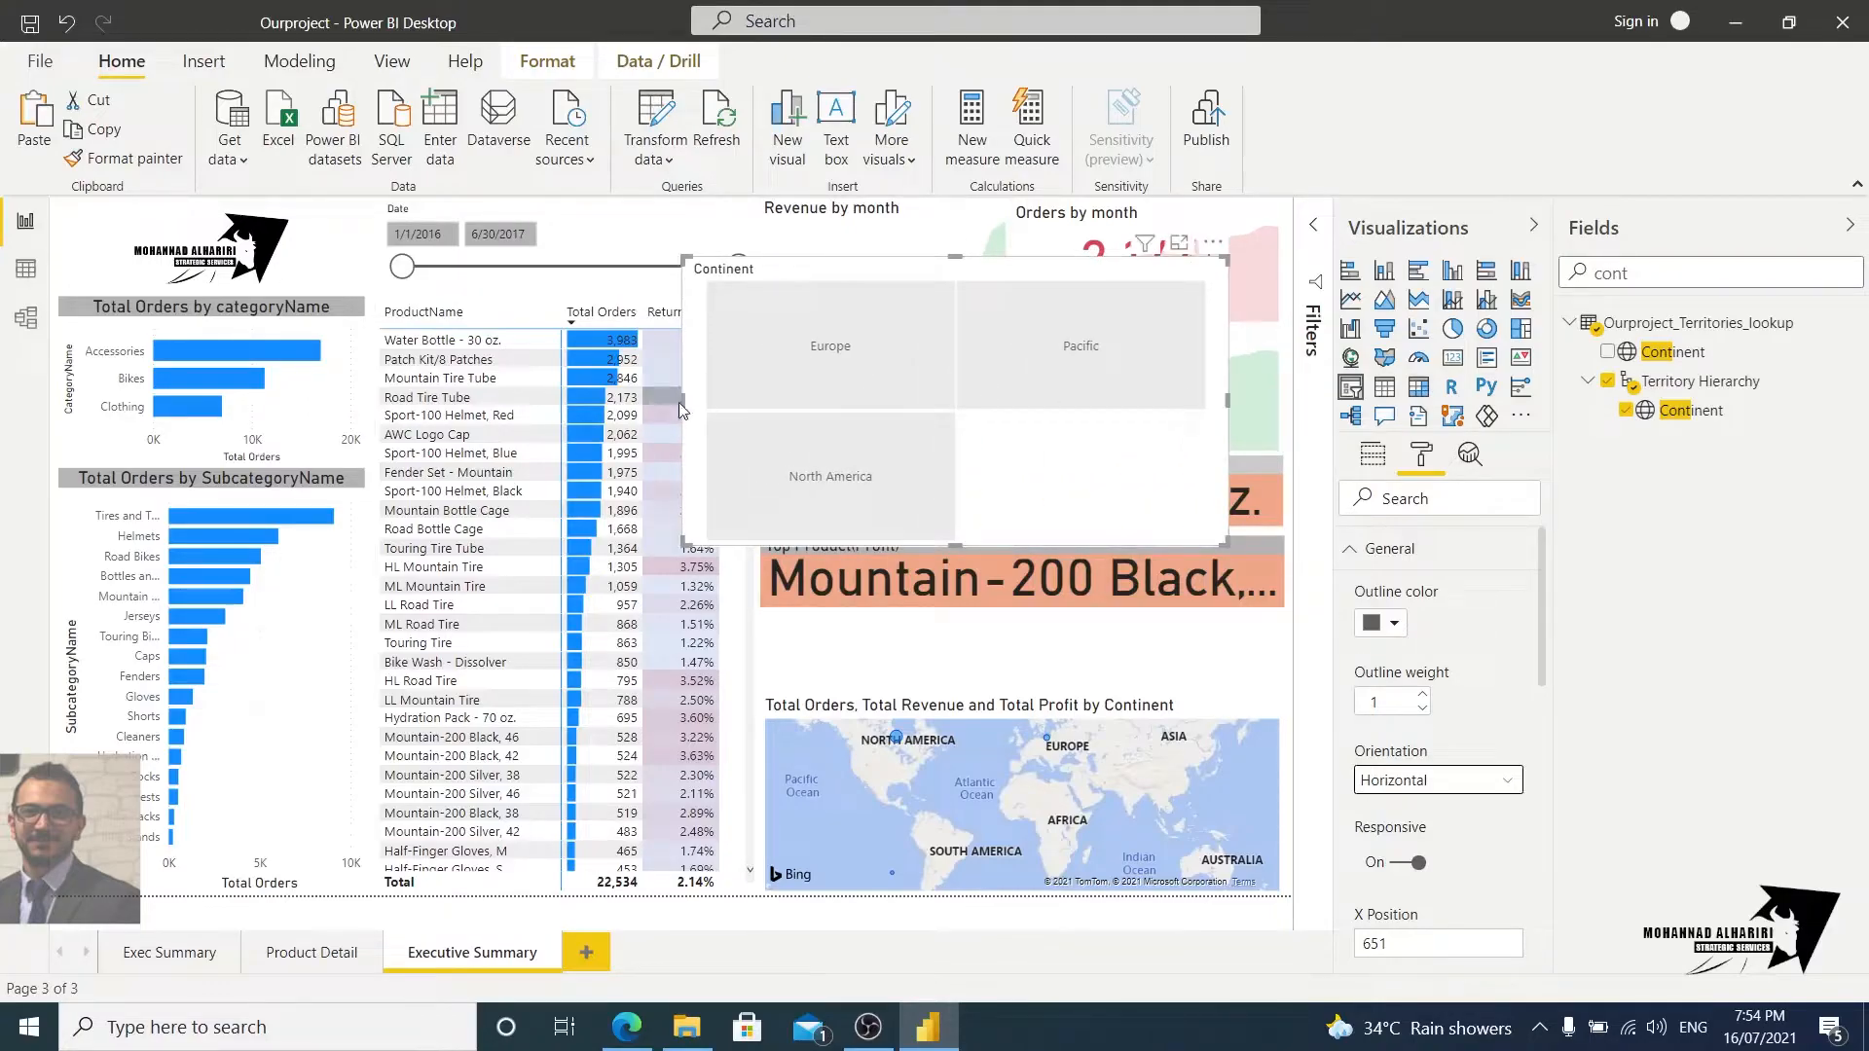
drag(679, 401, 470, 414)
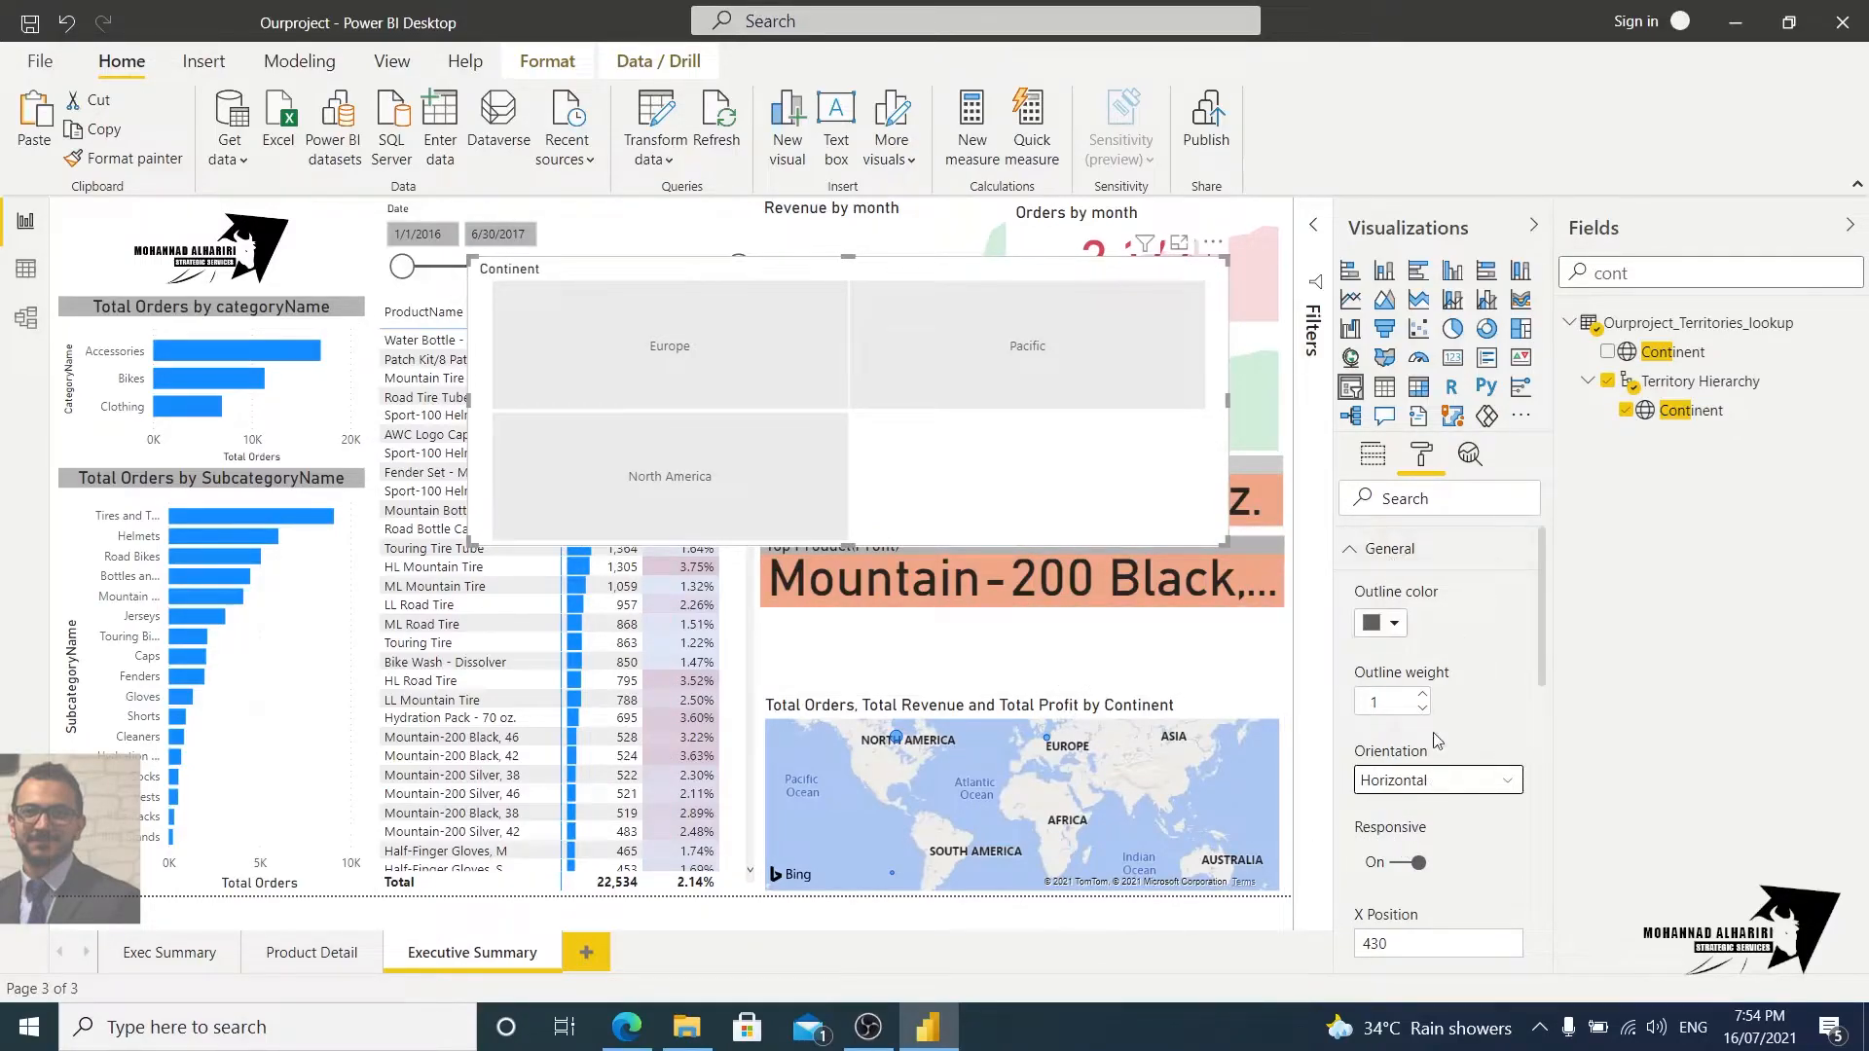
Step: Turn on the "Select all" option in the continent slicer's selection controls
scroll(1436, 735, down, 2)
scroll(1499, 747, down, 4)
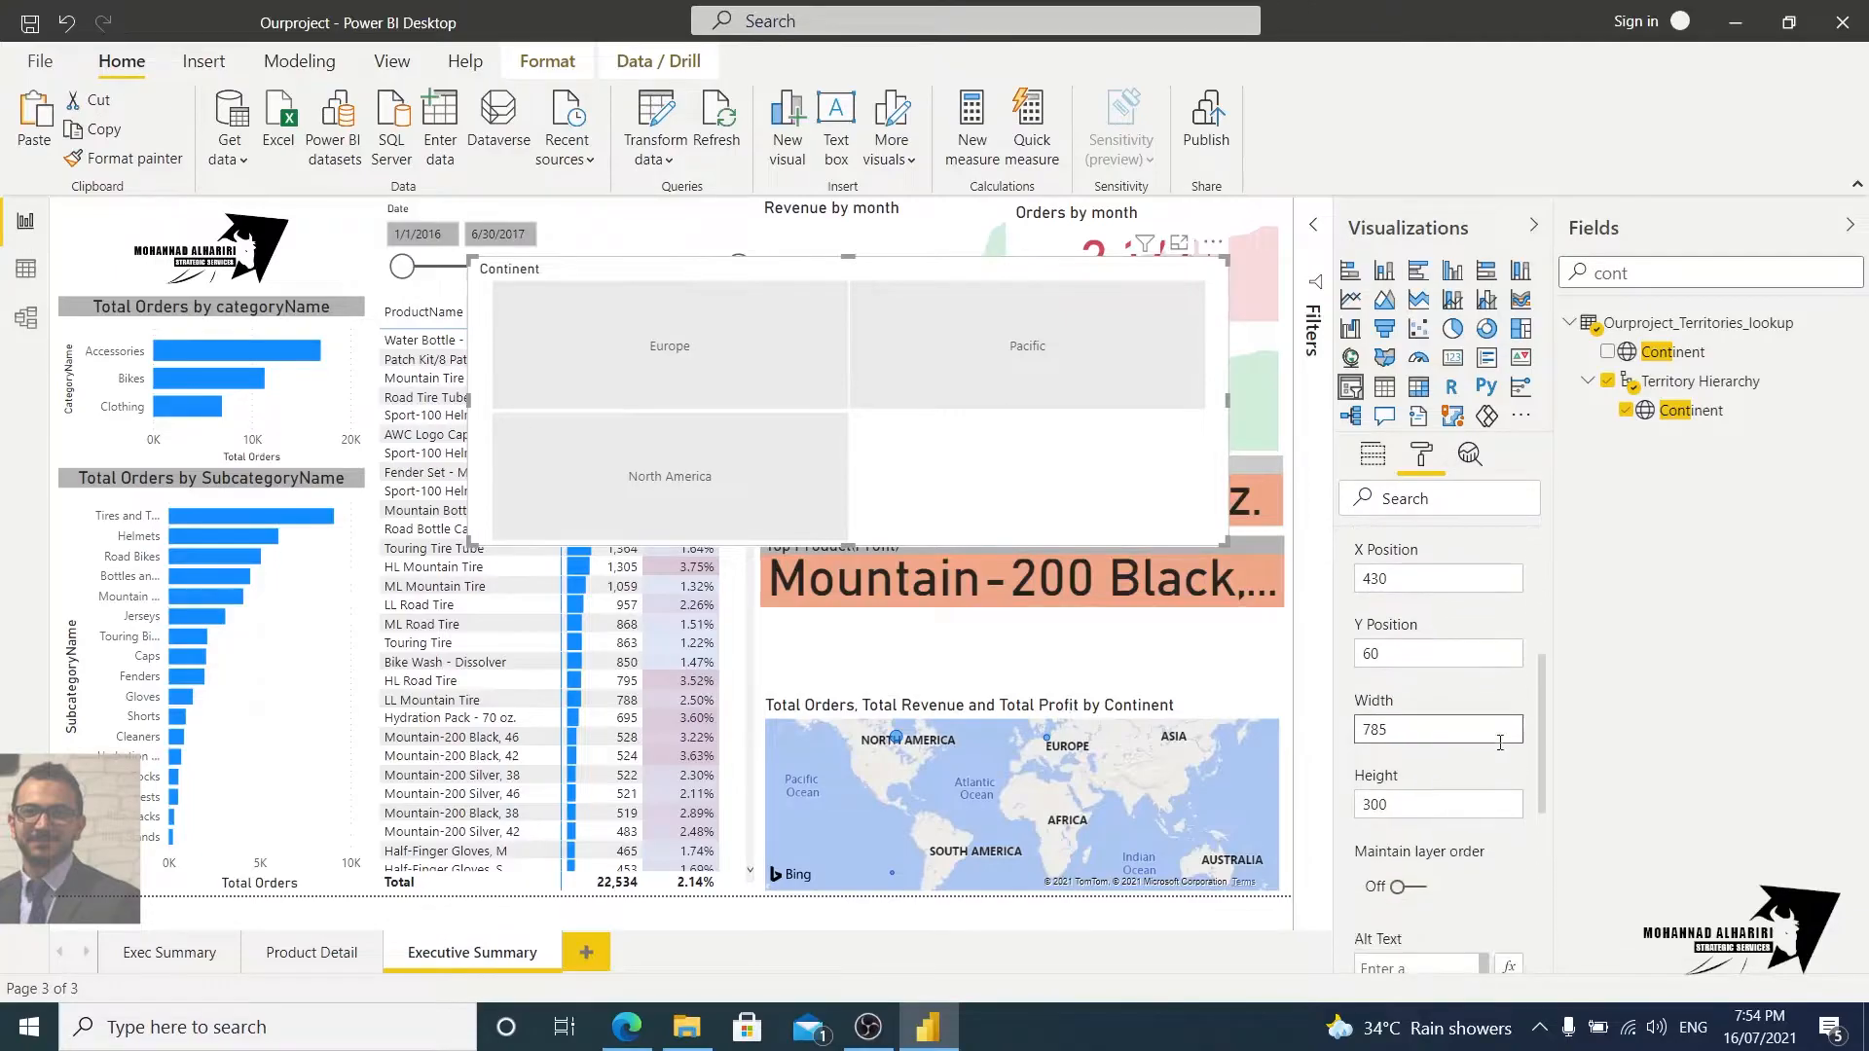
scroll(1500, 743, up, 6)
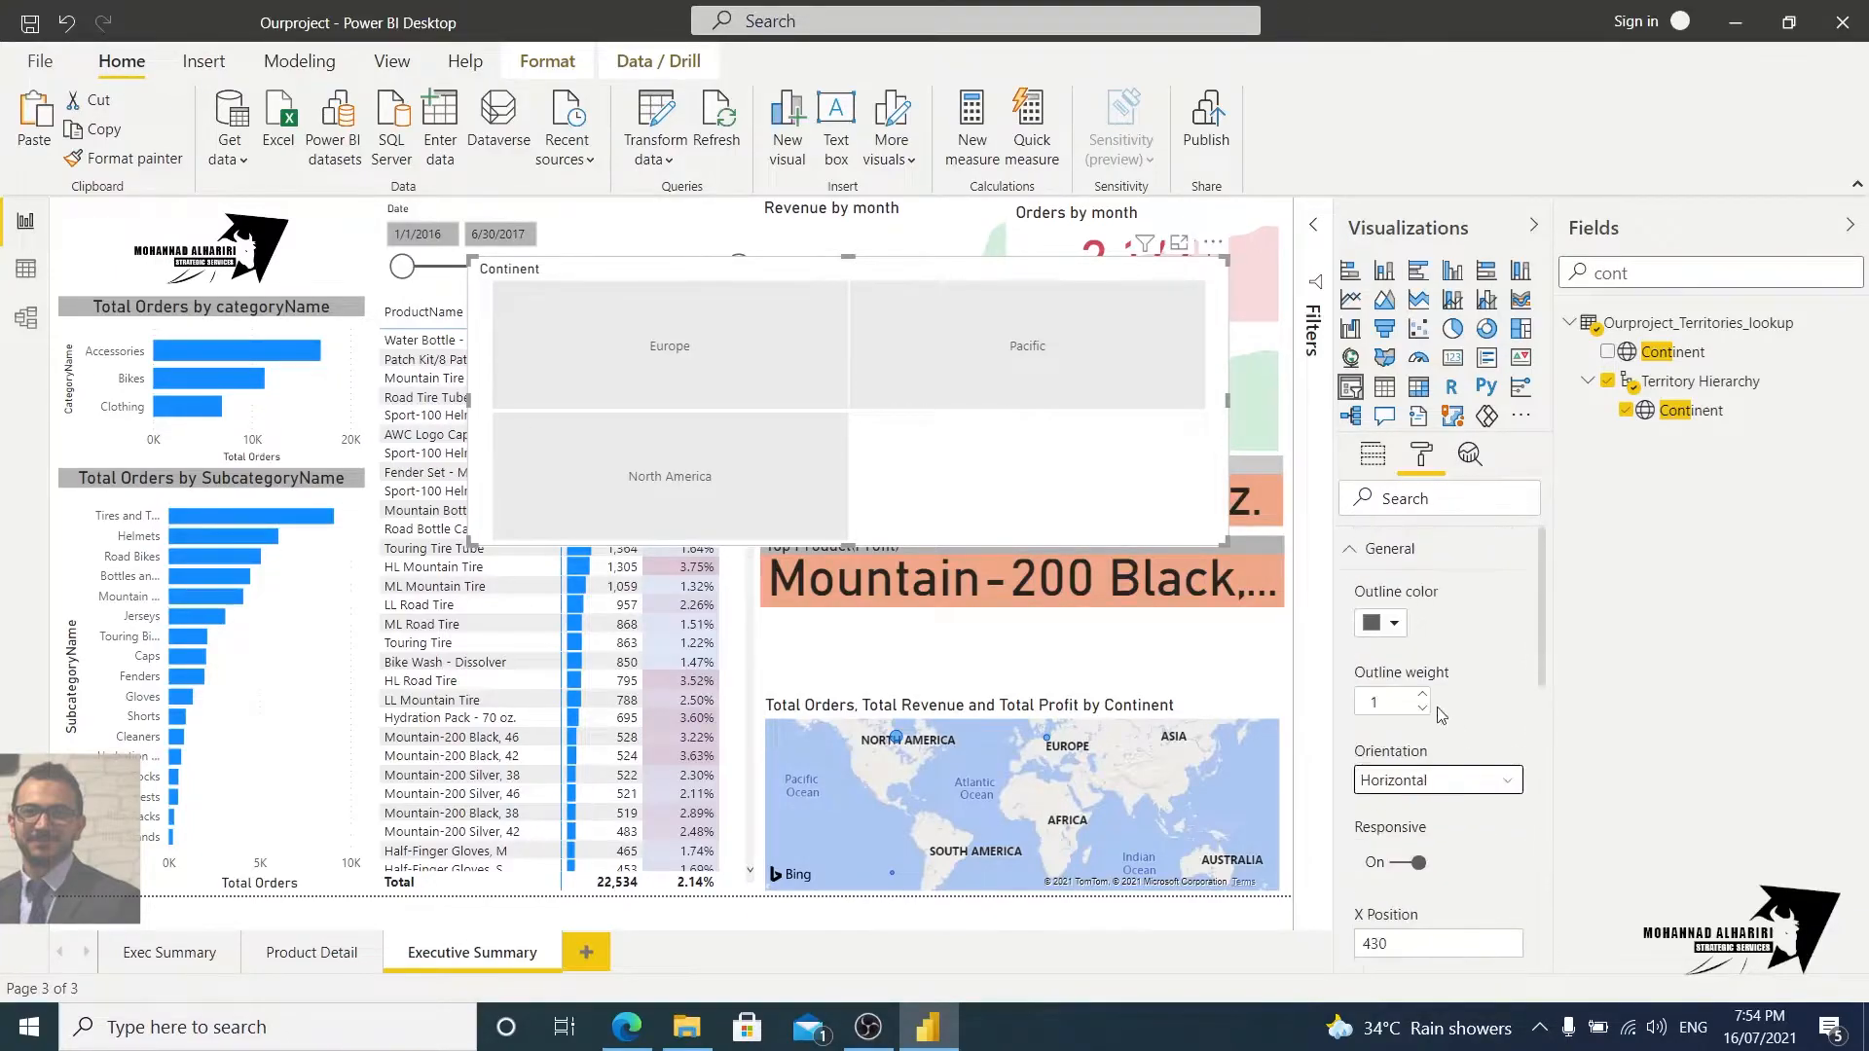
click(1345, 549)
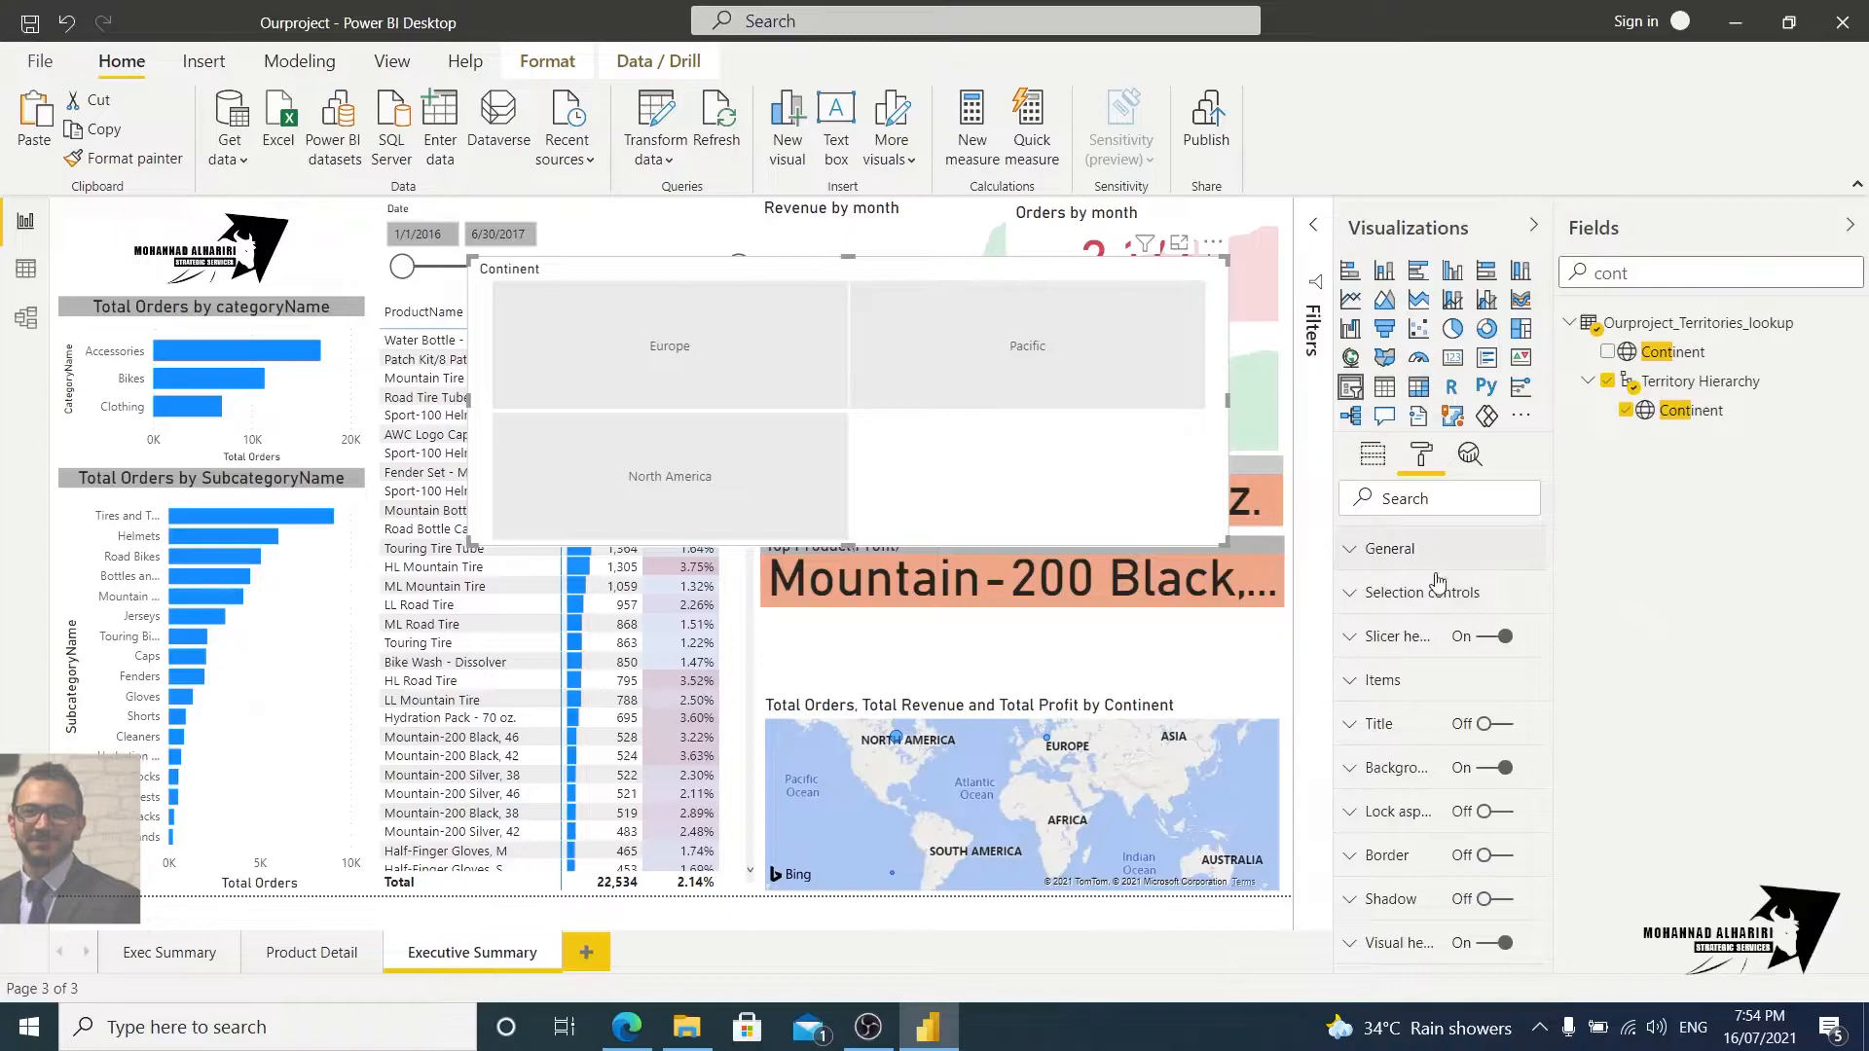
click(1352, 594)
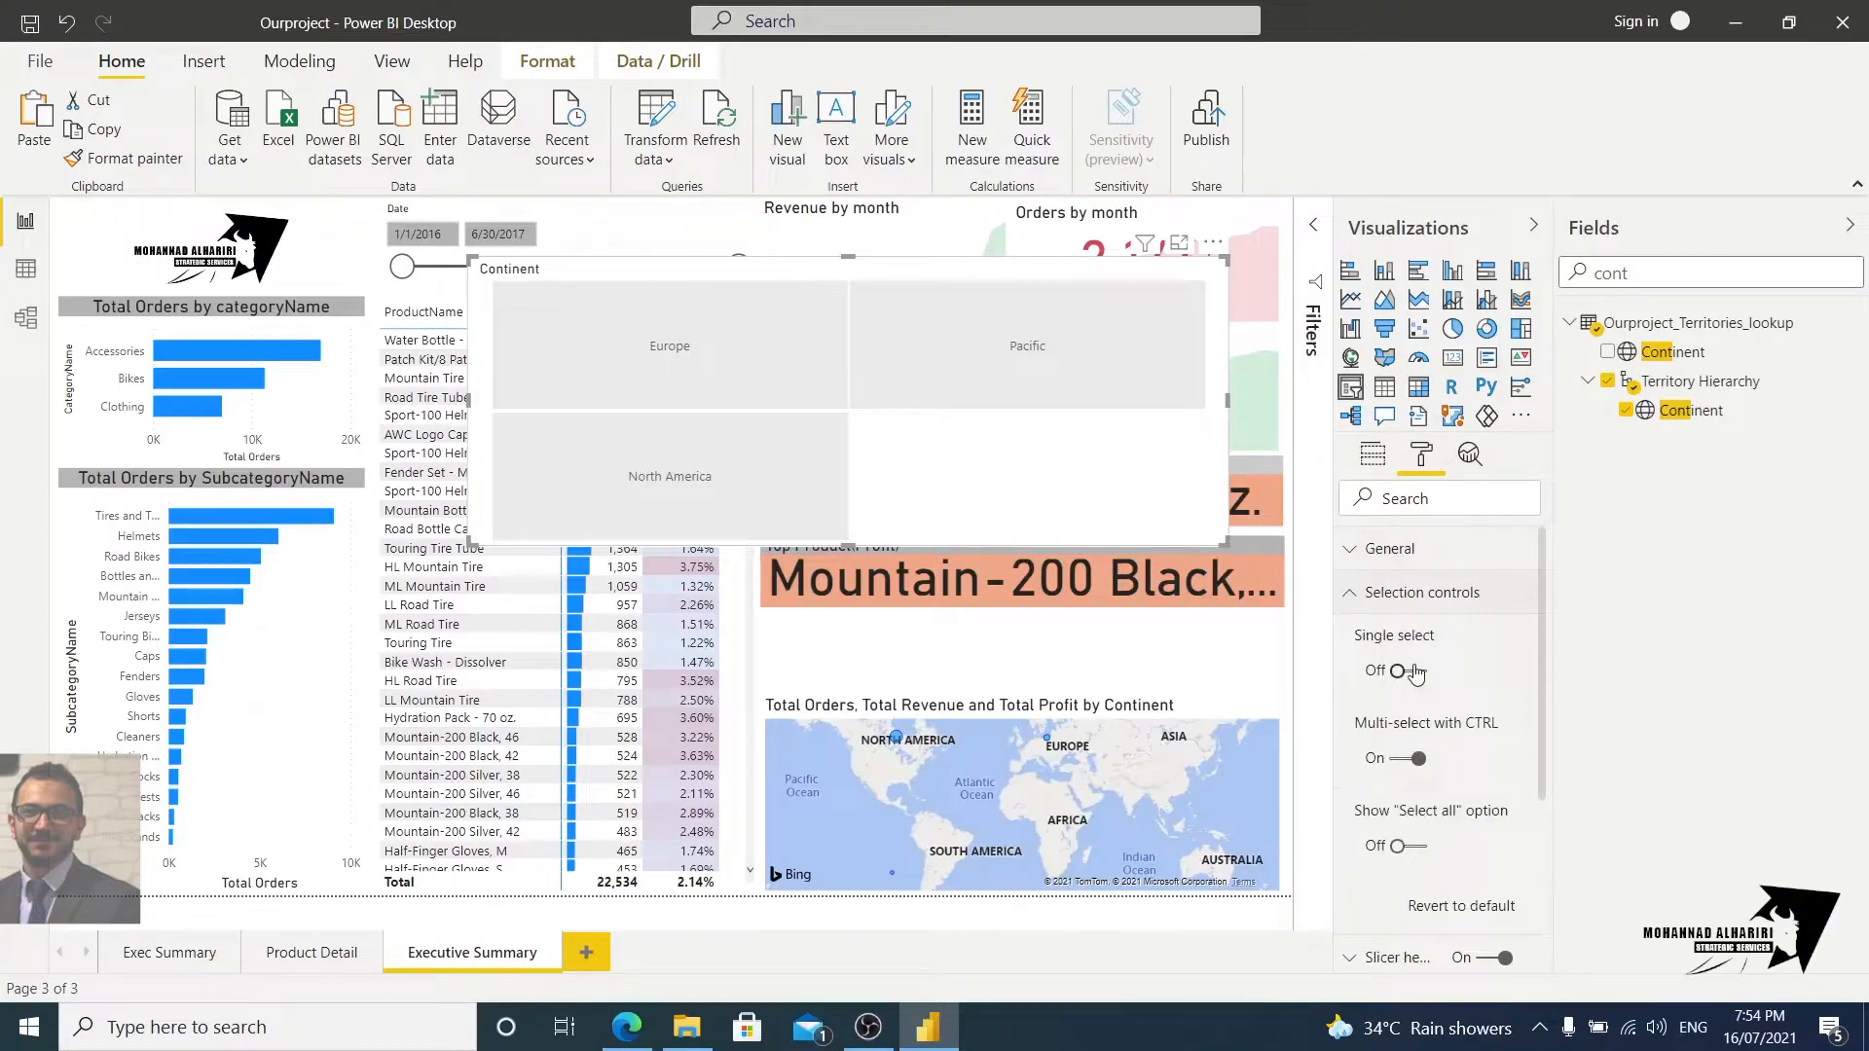
click(1406, 845)
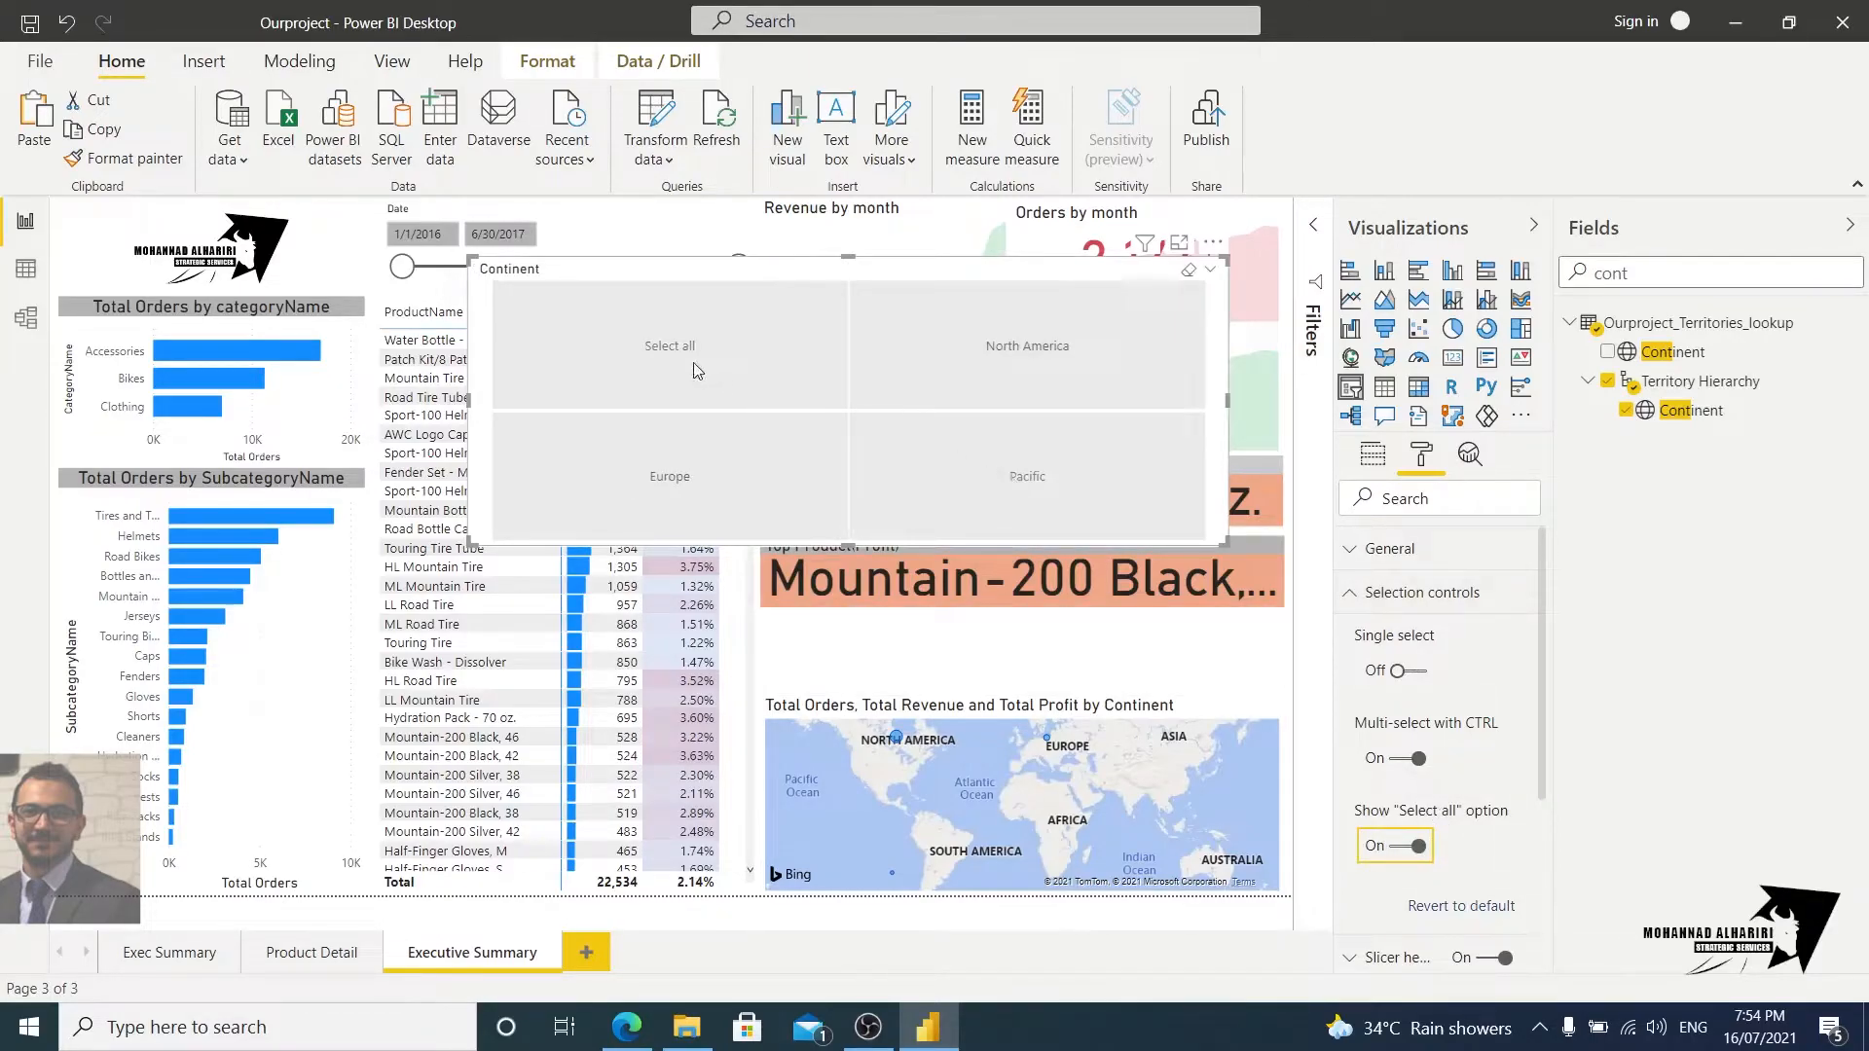
Step: Shorten the continent slicer and move it down to just above the map
drag(845, 539, 850, 415)
drag(869, 282, 933, 547)
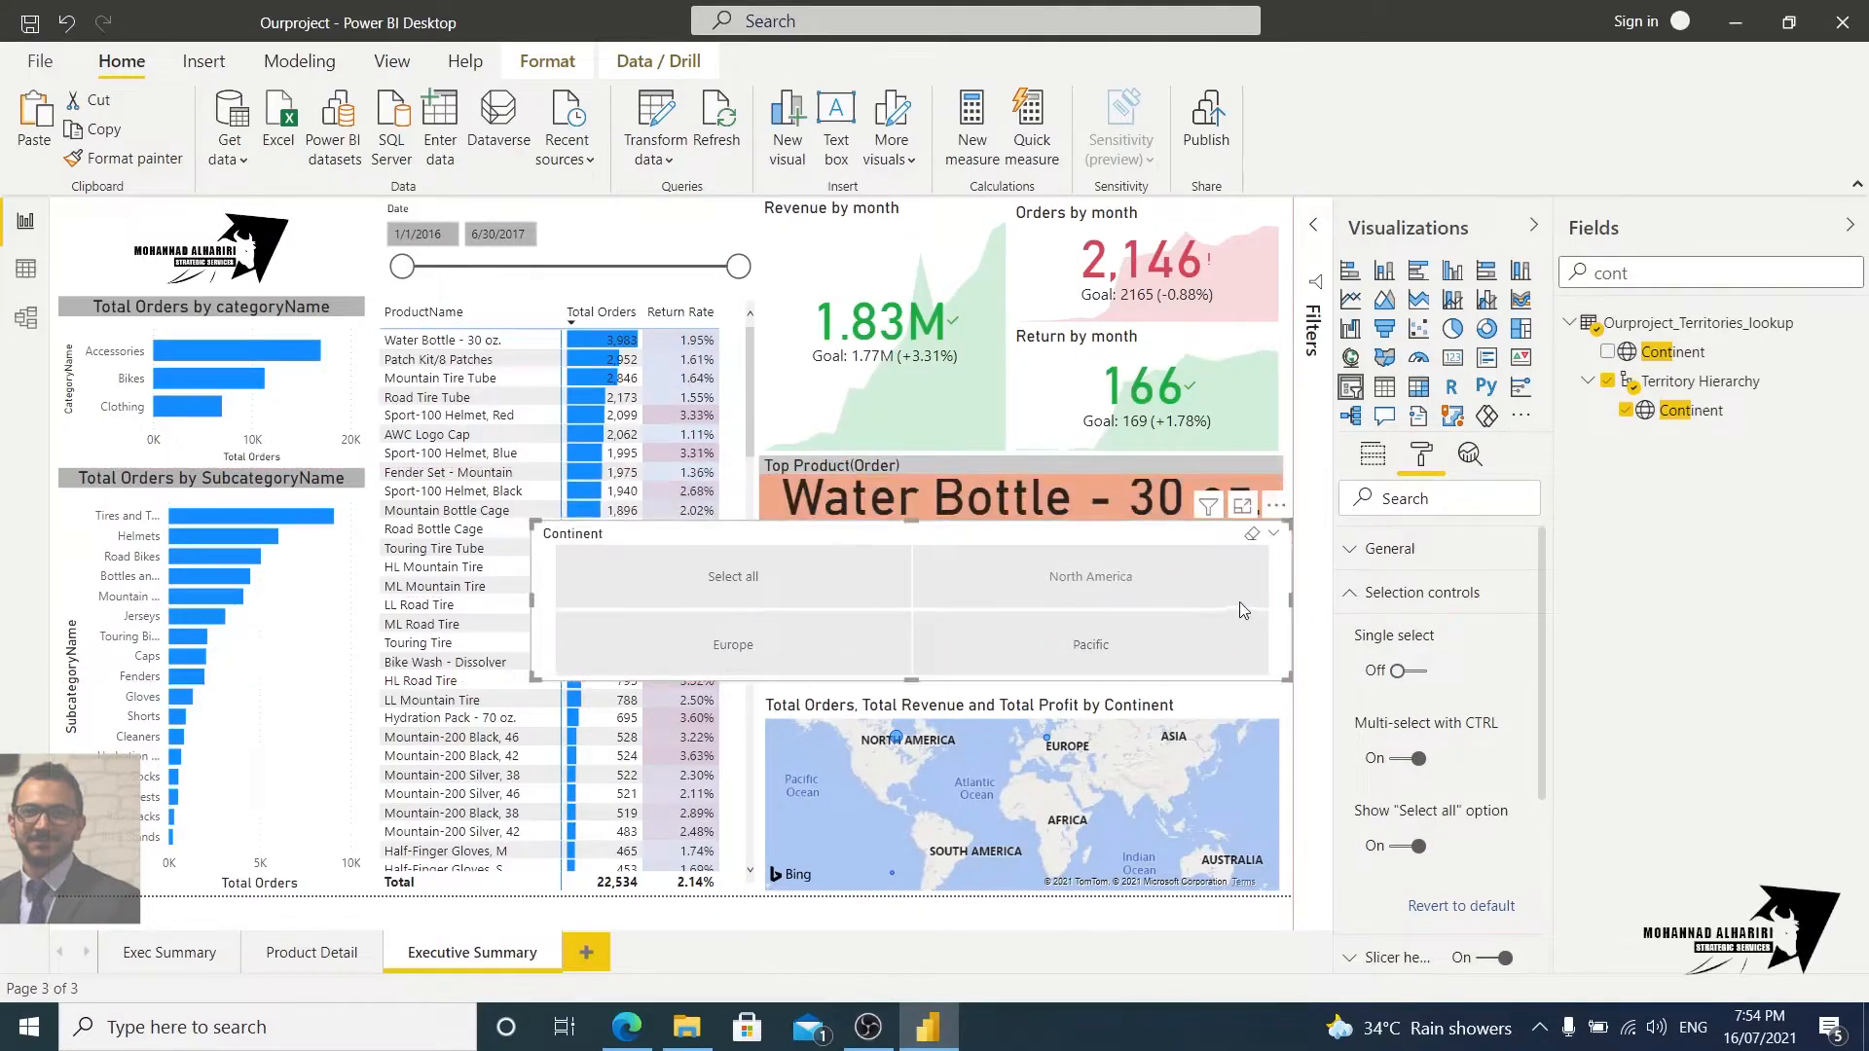
Step: Try the Dropdown style on the continent slicer, expand its list of continents, and switch back to the List style
click(1265, 534)
click(1230, 516)
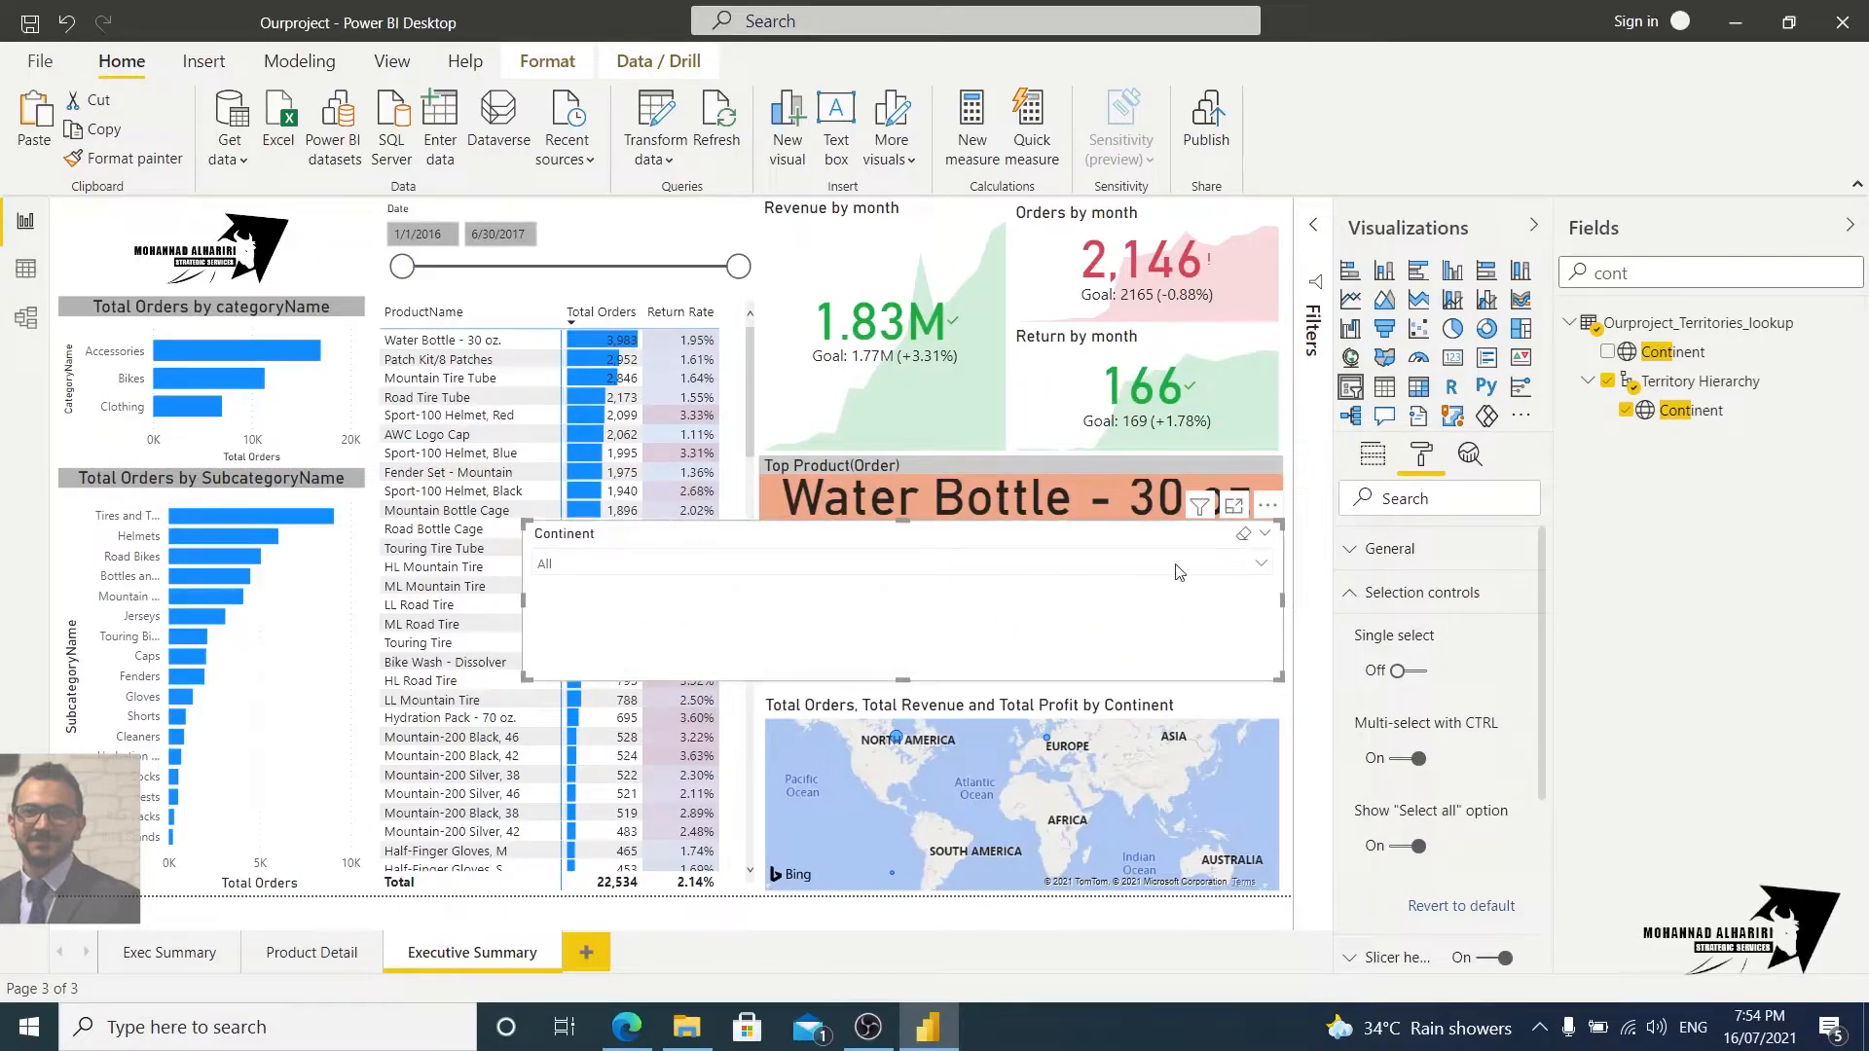
click(1261, 568)
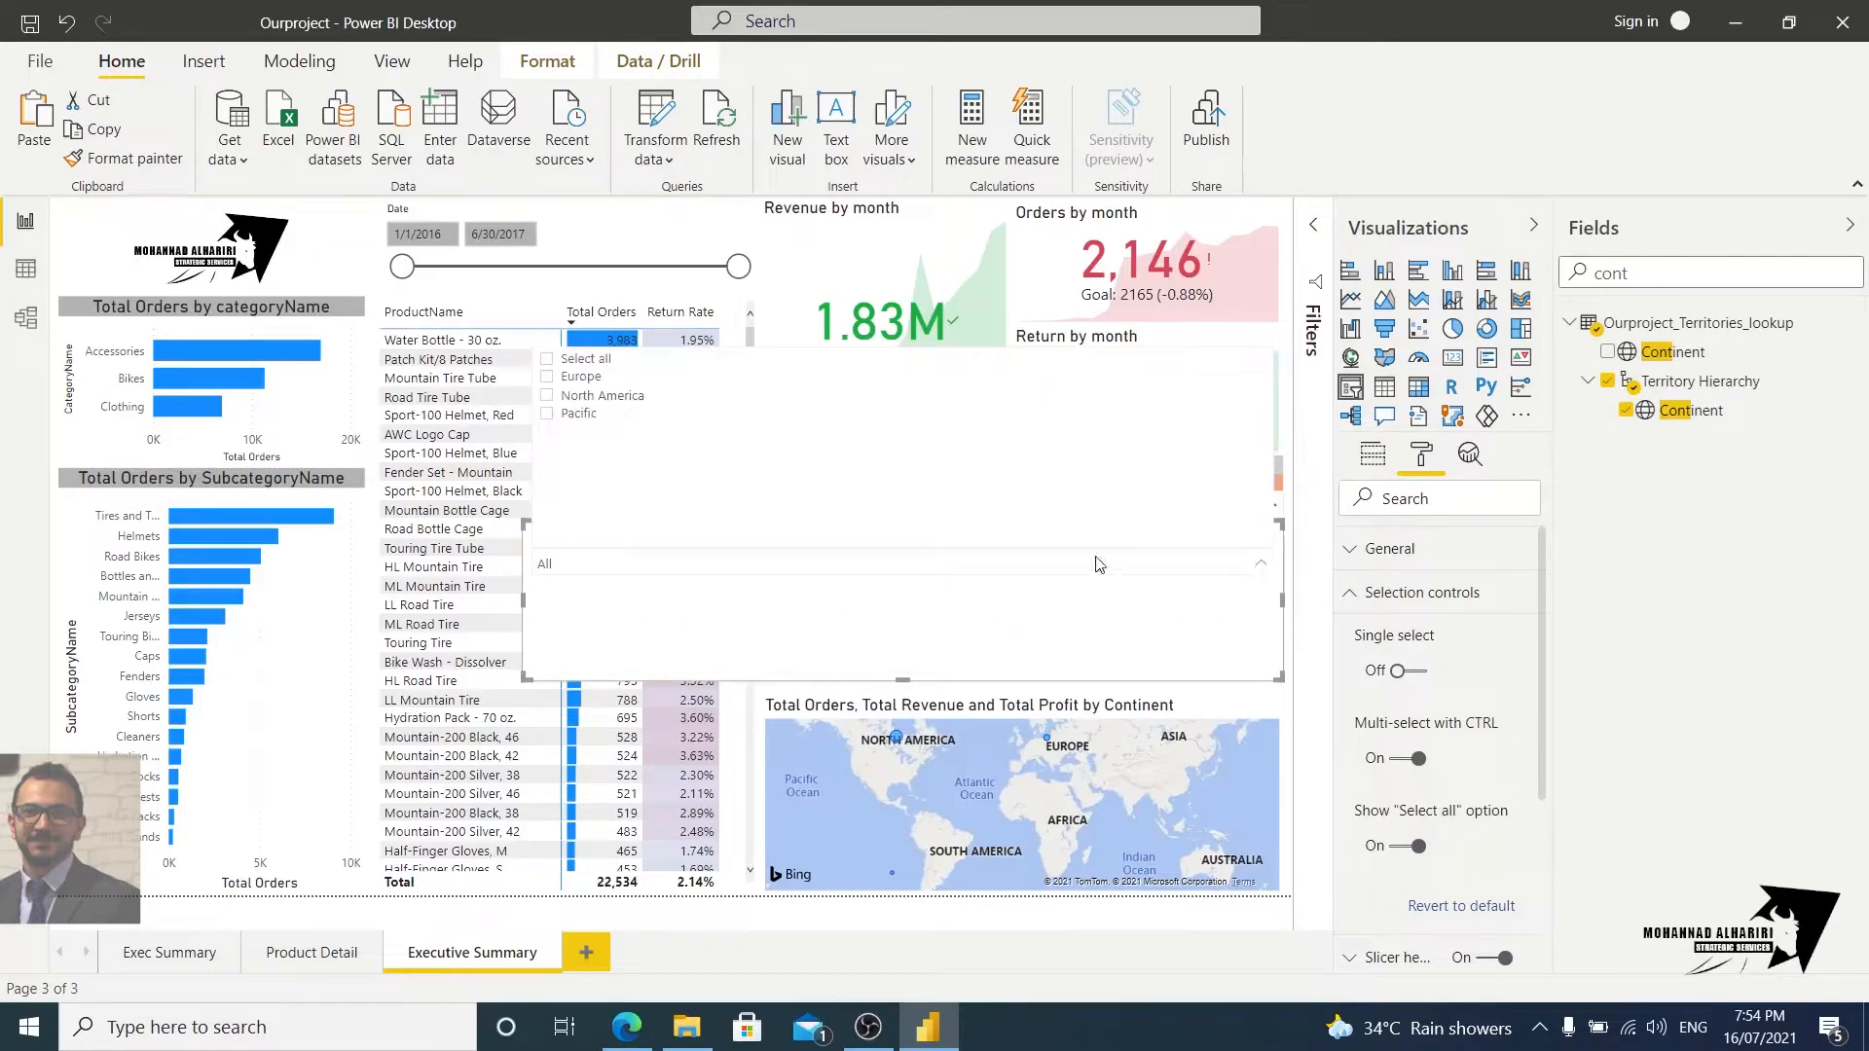
click(1127, 596)
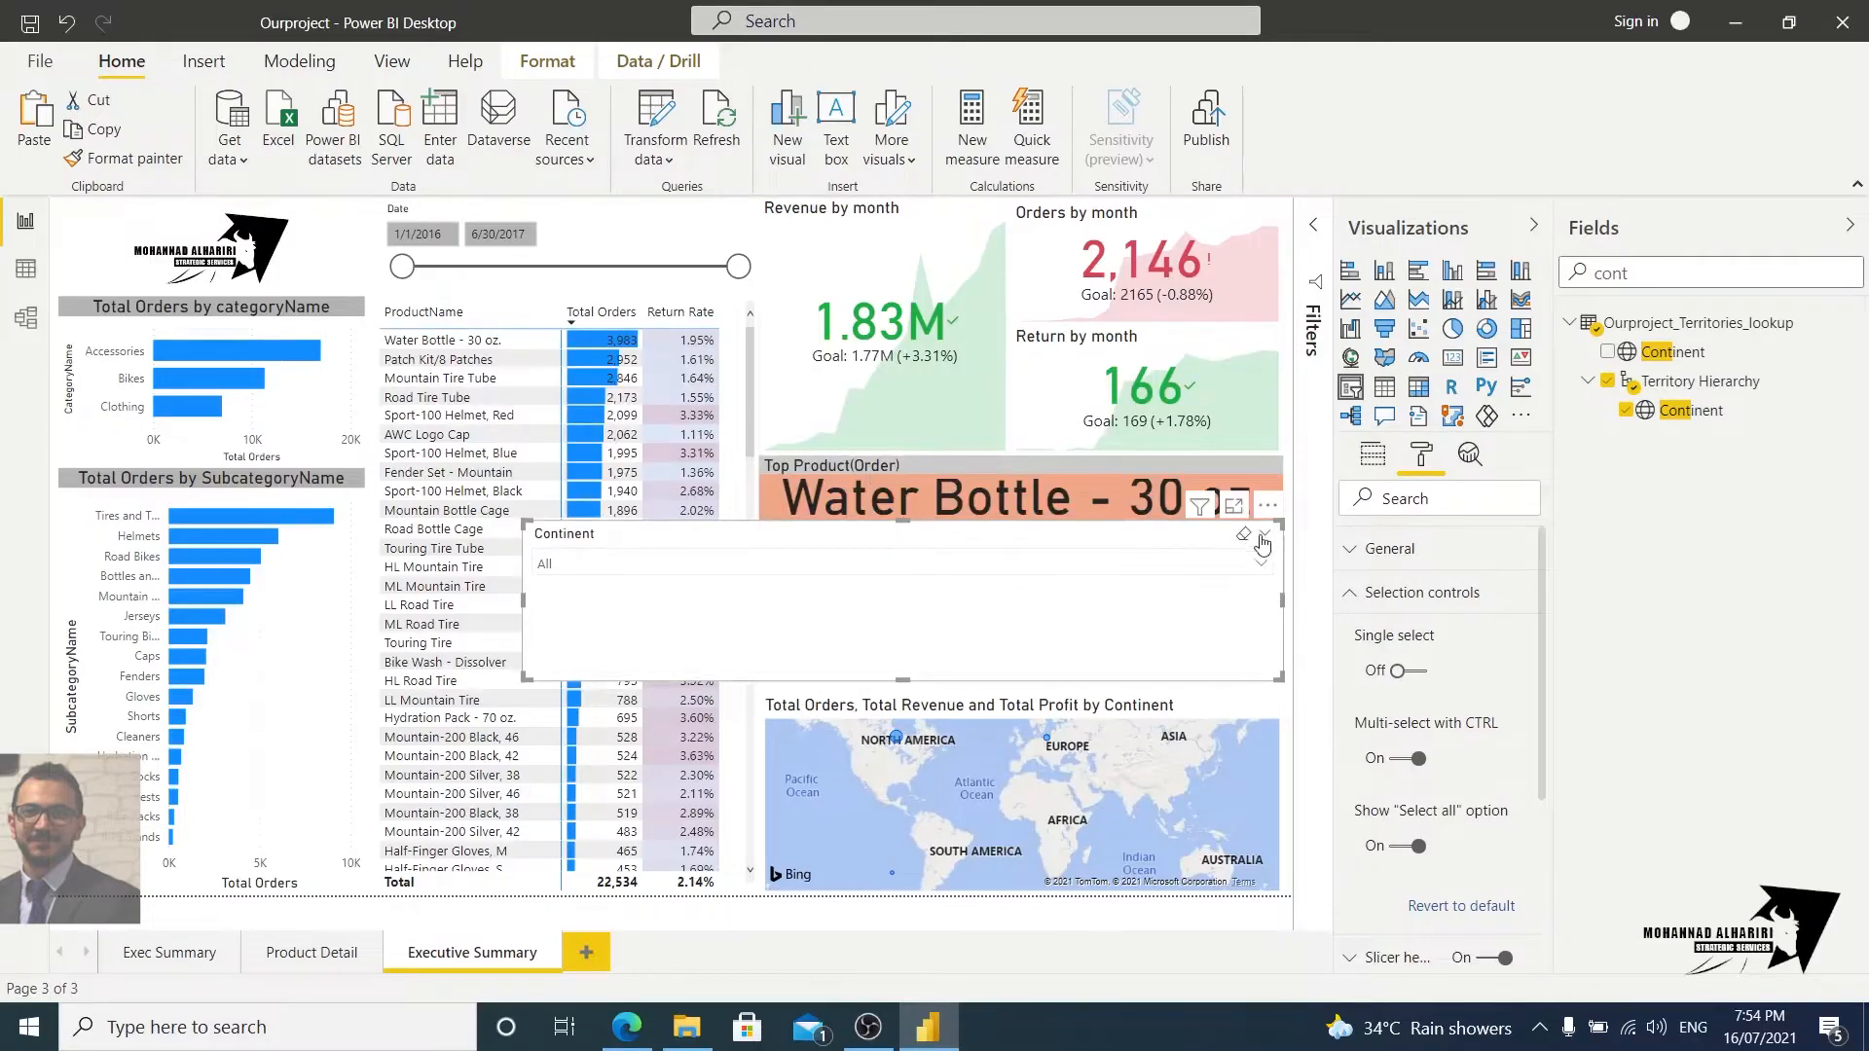
click(1263, 534)
click(1221, 470)
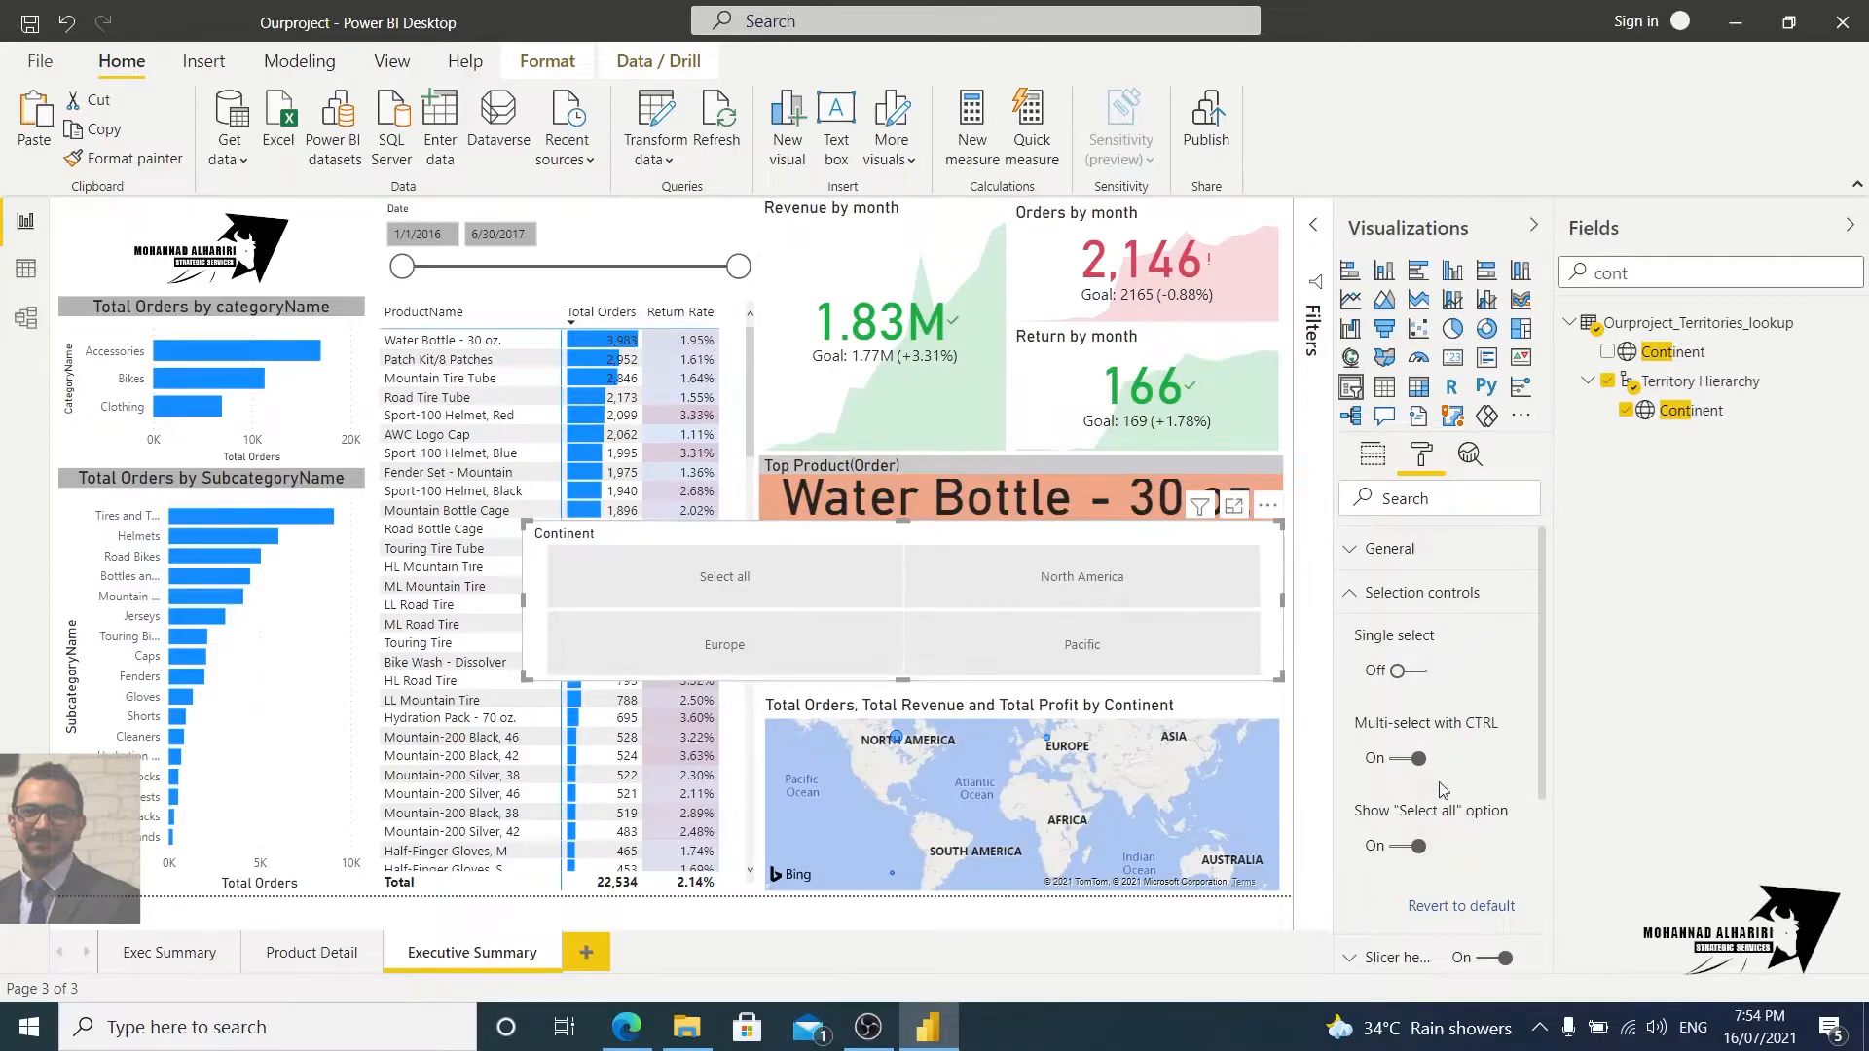
Step: Resize and position the continent slicer to fit as one row of buttons in the strip between the product cards and the map
scroll(1451, 755, down, 3)
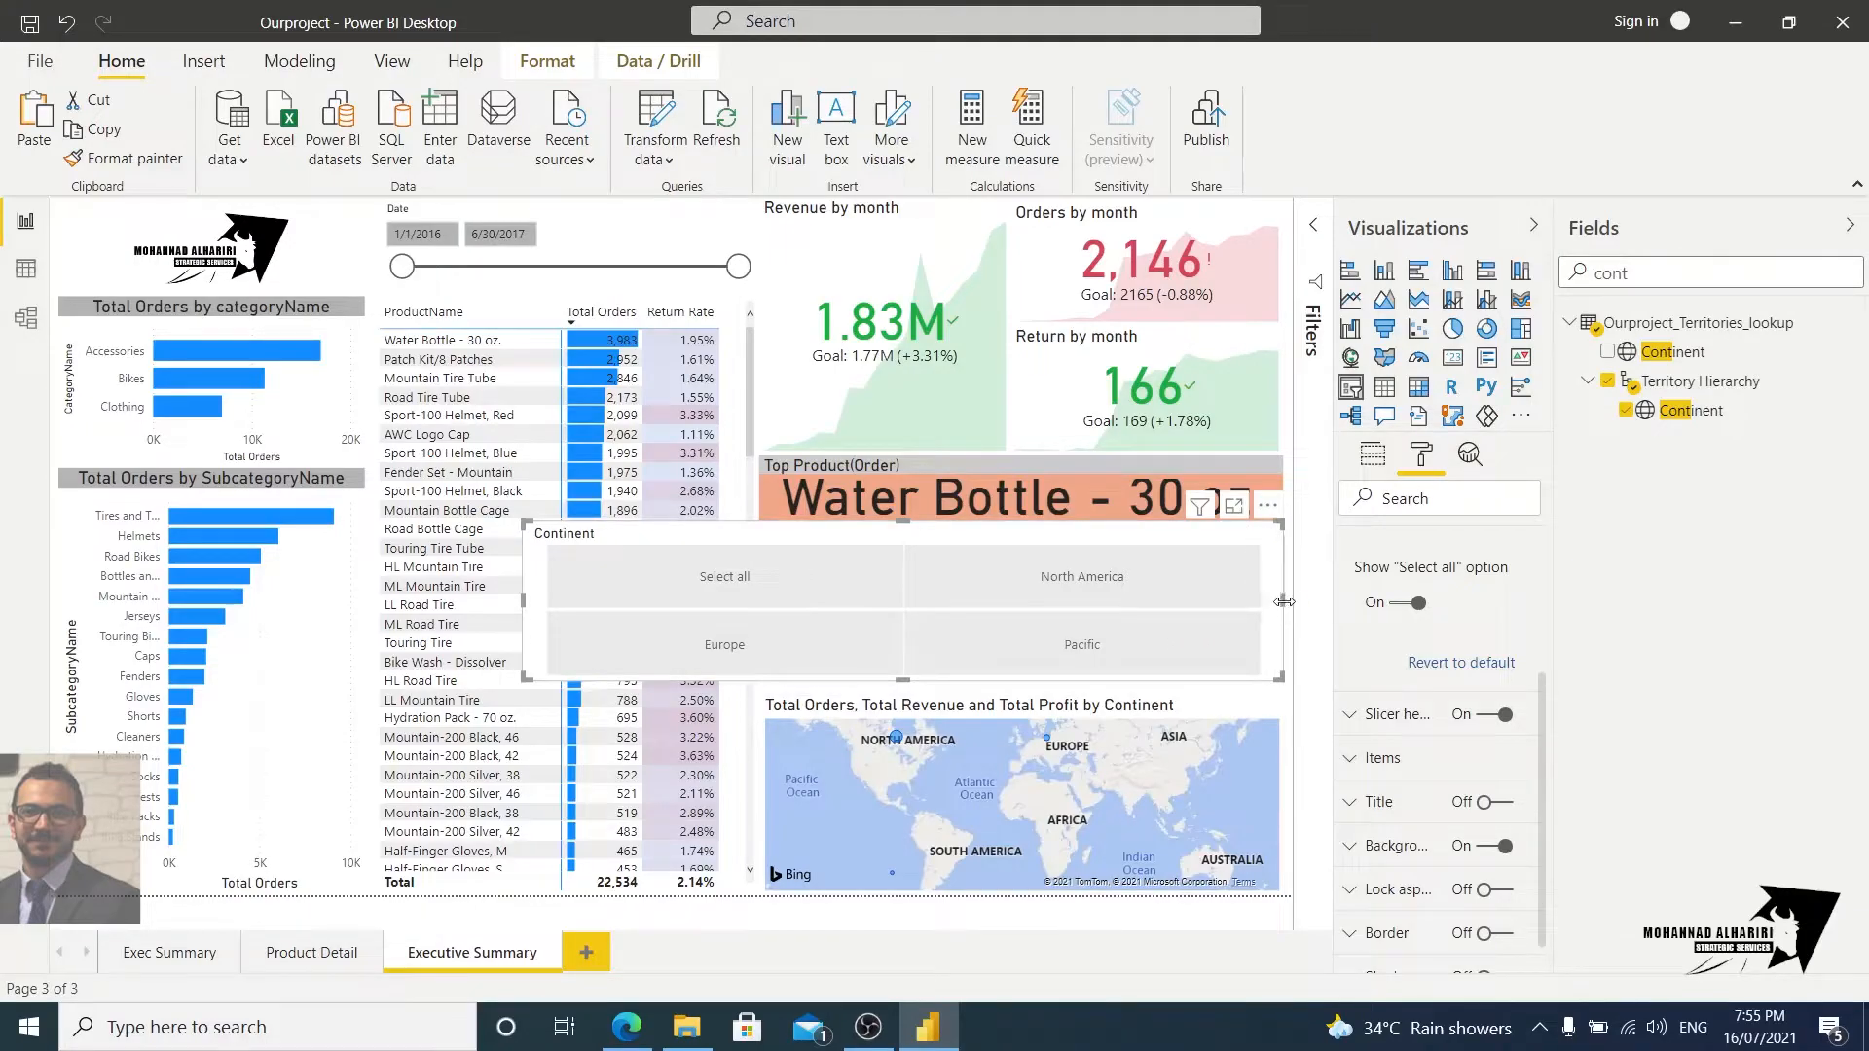
drag(1282, 608, 1206, 613)
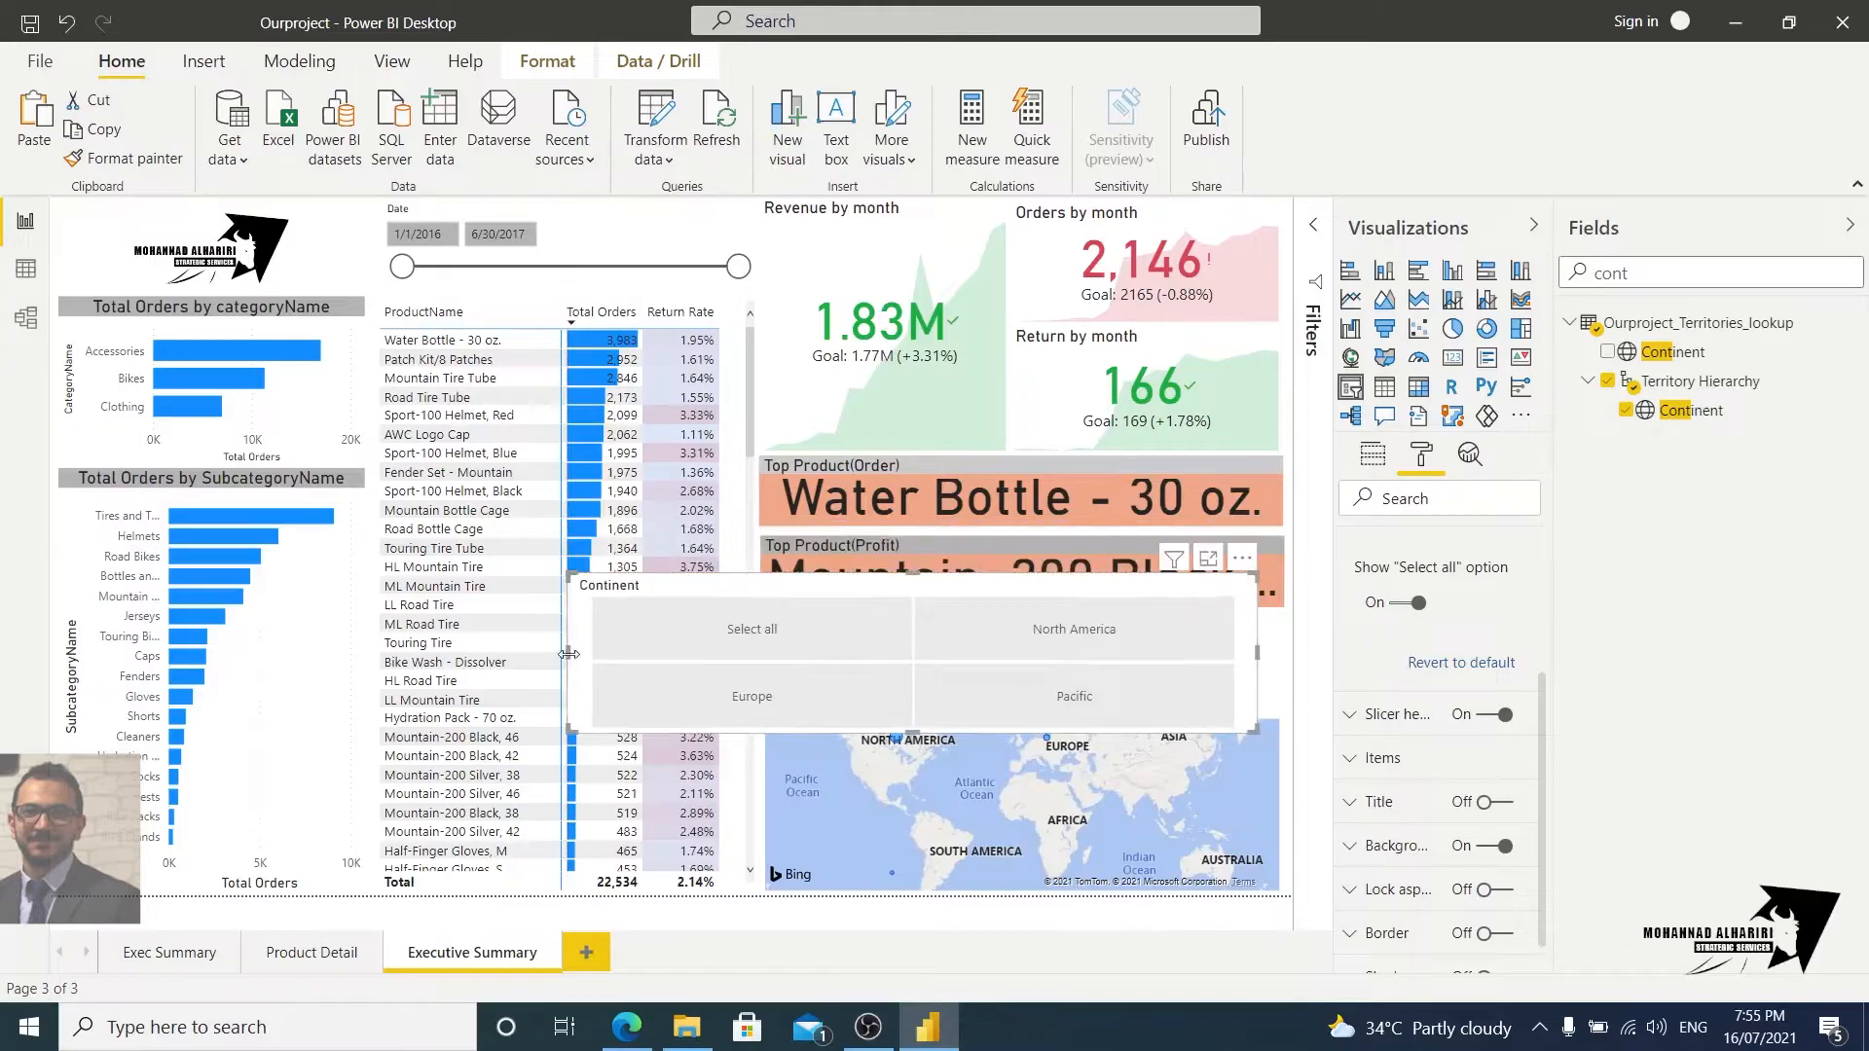
drag(569, 652, 656, 659)
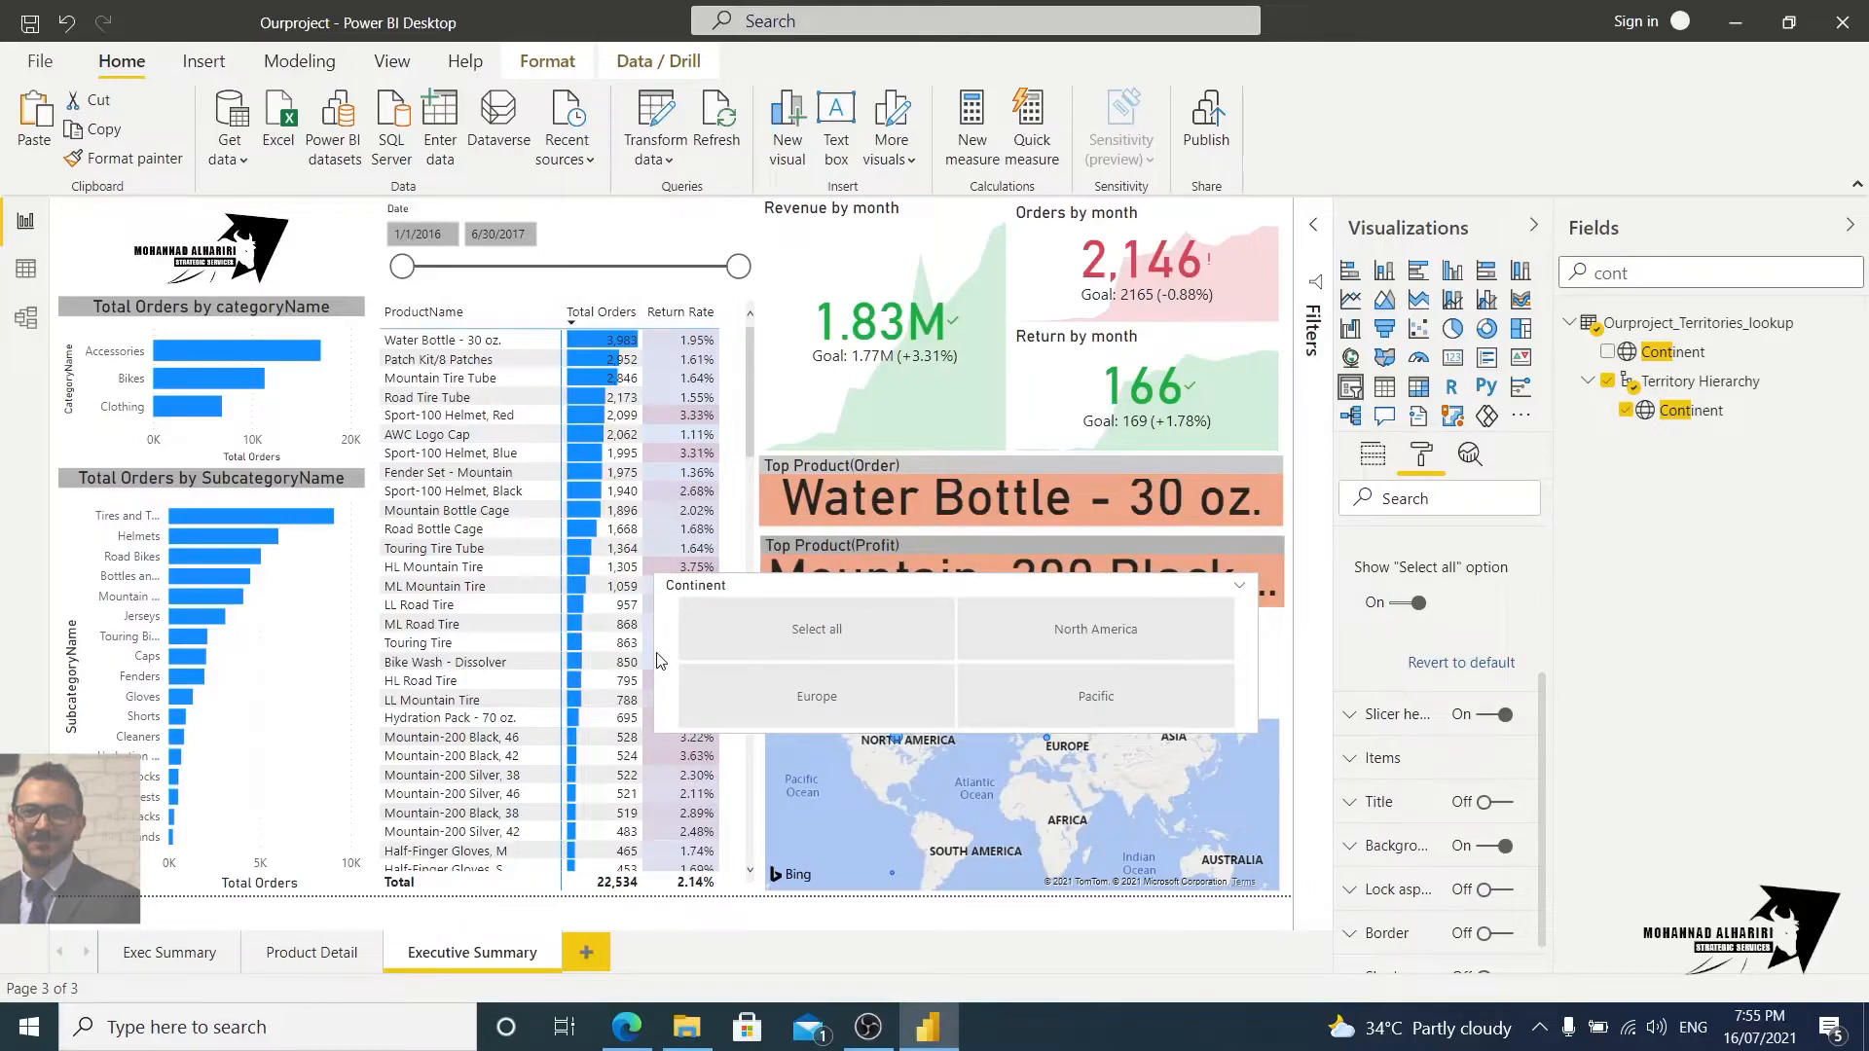
drag(657, 661, 790, 664)
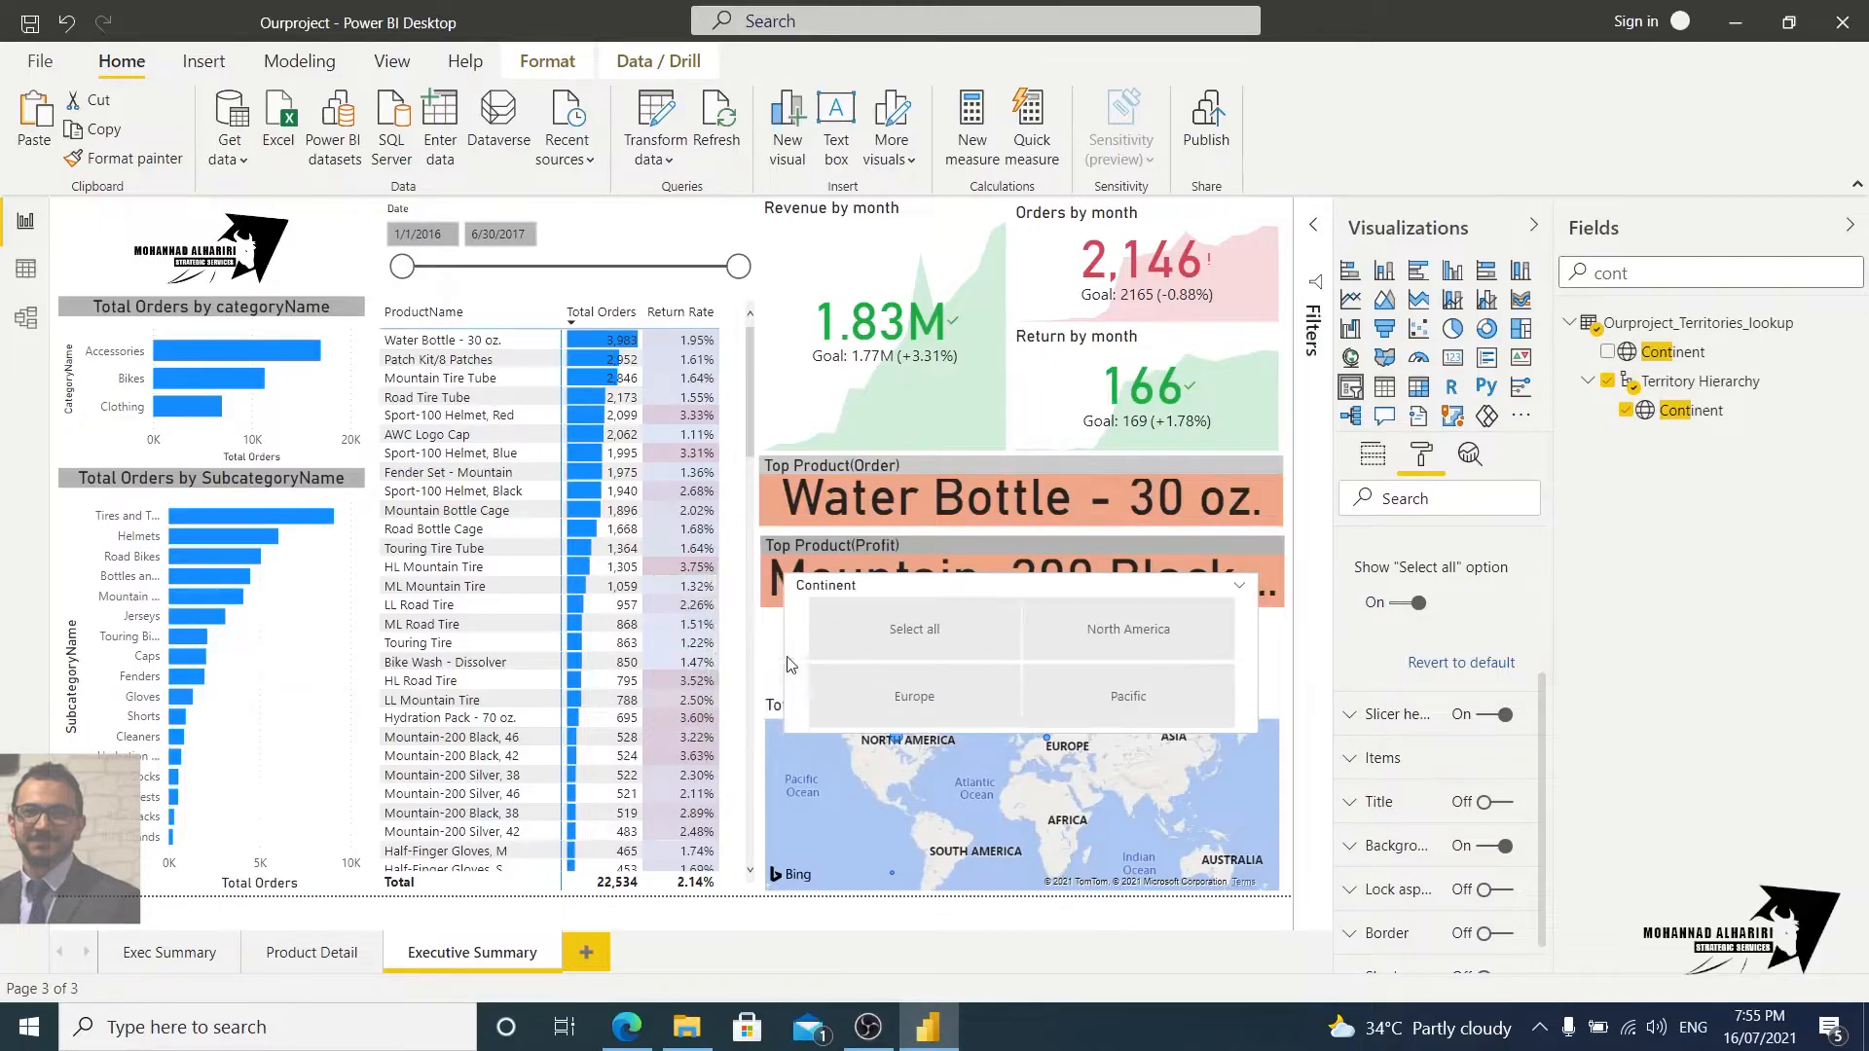
drag(1022, 731, 1020, 693)
drag(1024, 575, 1029, 613)
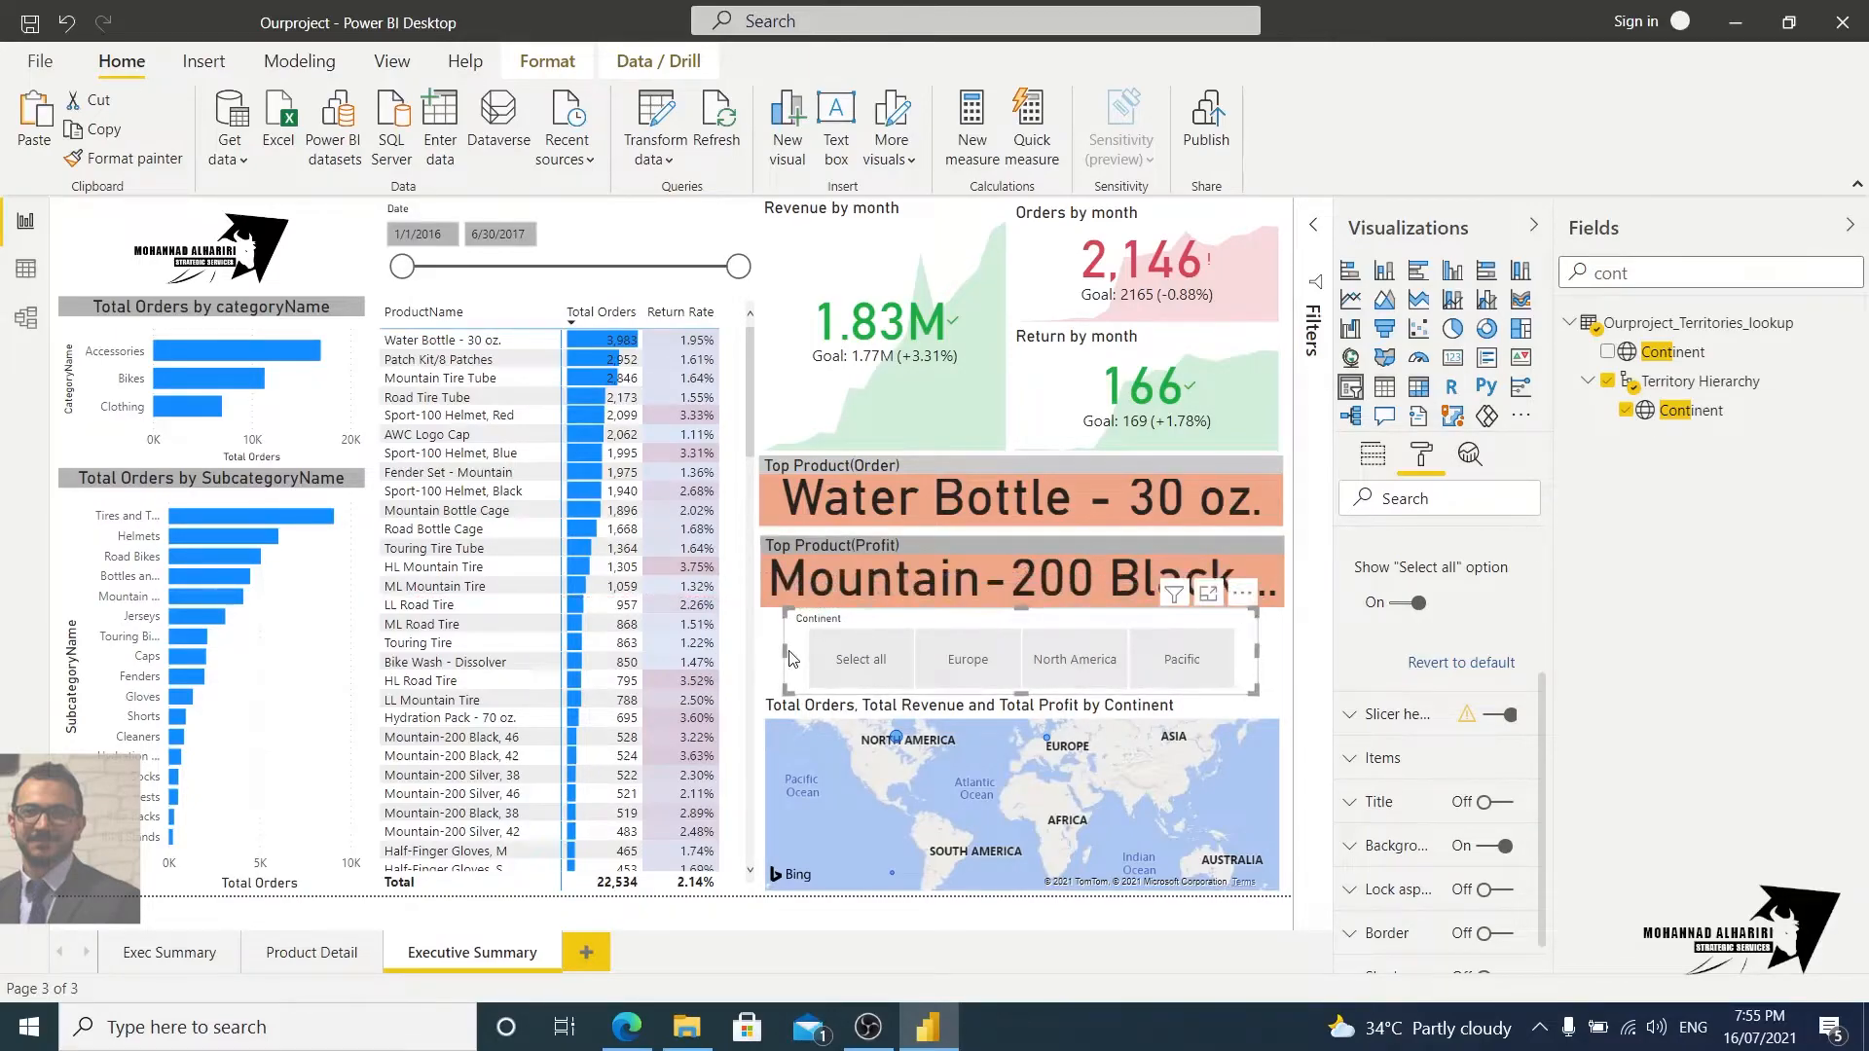
drag(782, 650, 762, 652)
drag(1259, 651, 1284, 668)
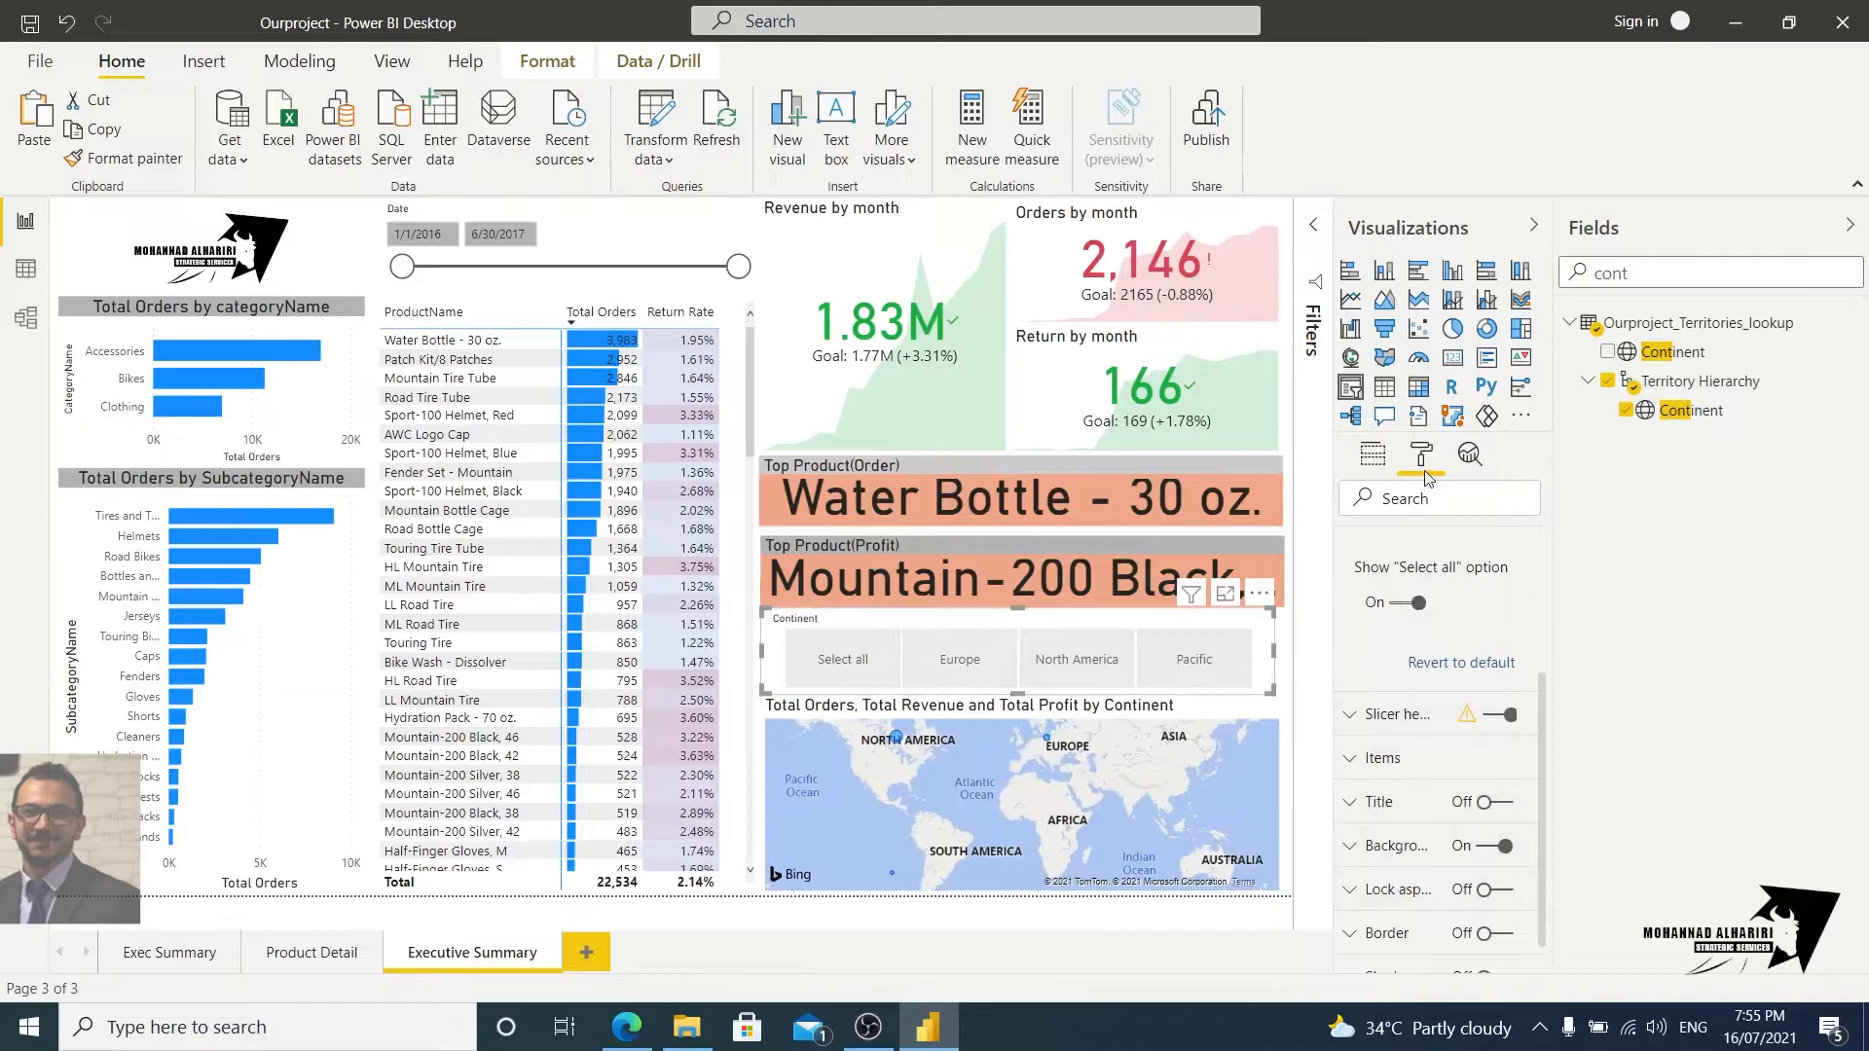
Step: Examine the continent slicer's header, title, lock aspect and item formatting options
scroll(1423, 699, down, 1)
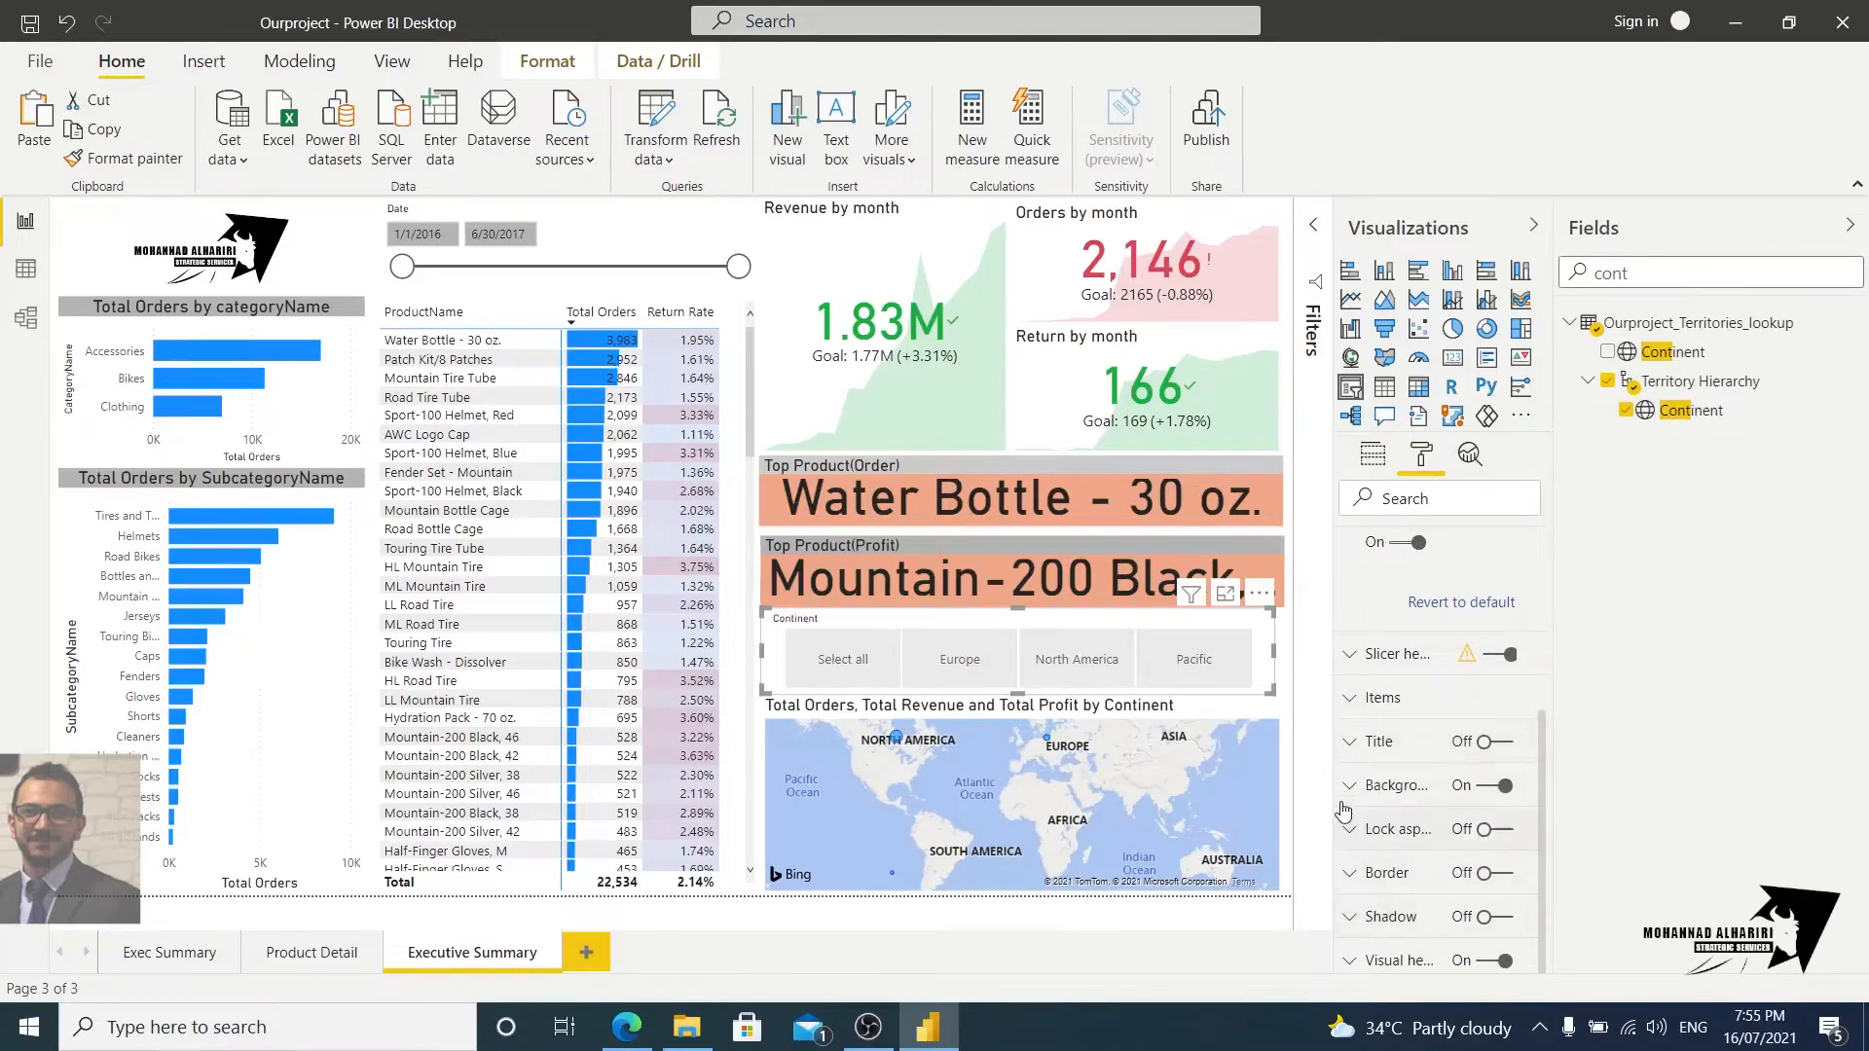
click(1351, 743)
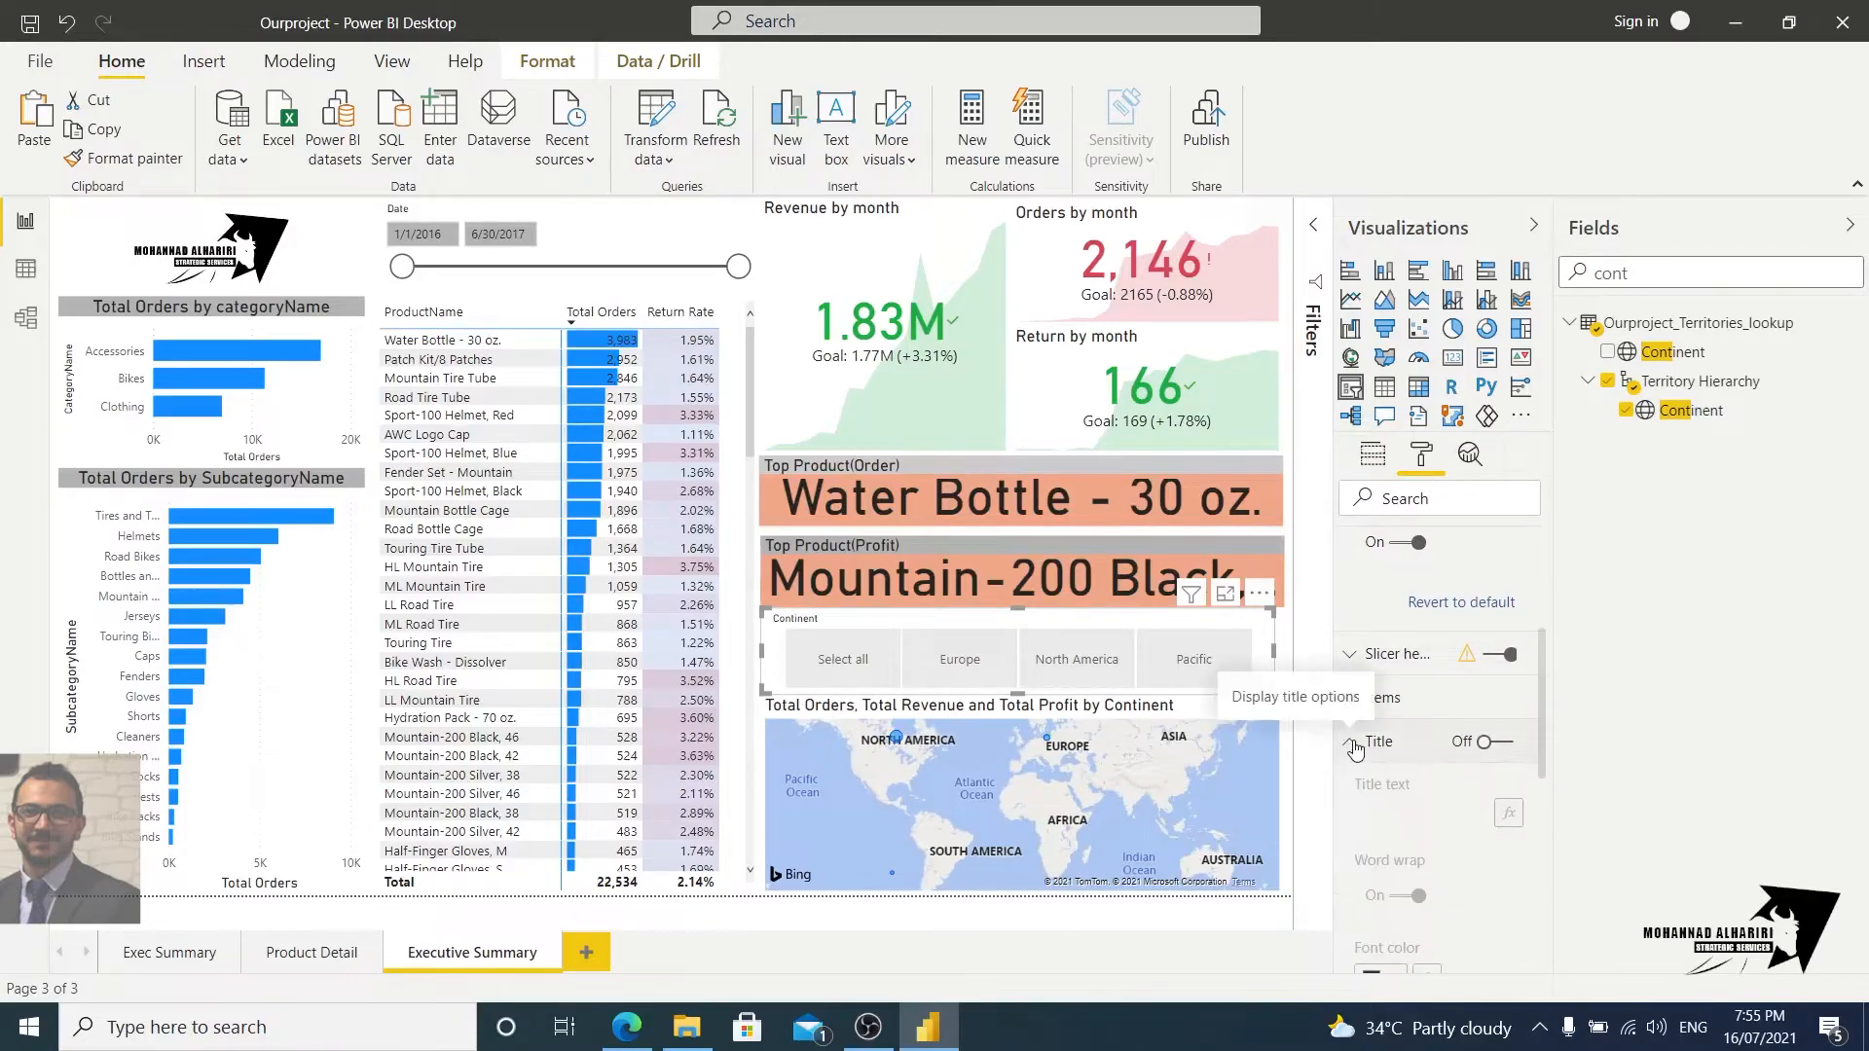
click(1360, 656)
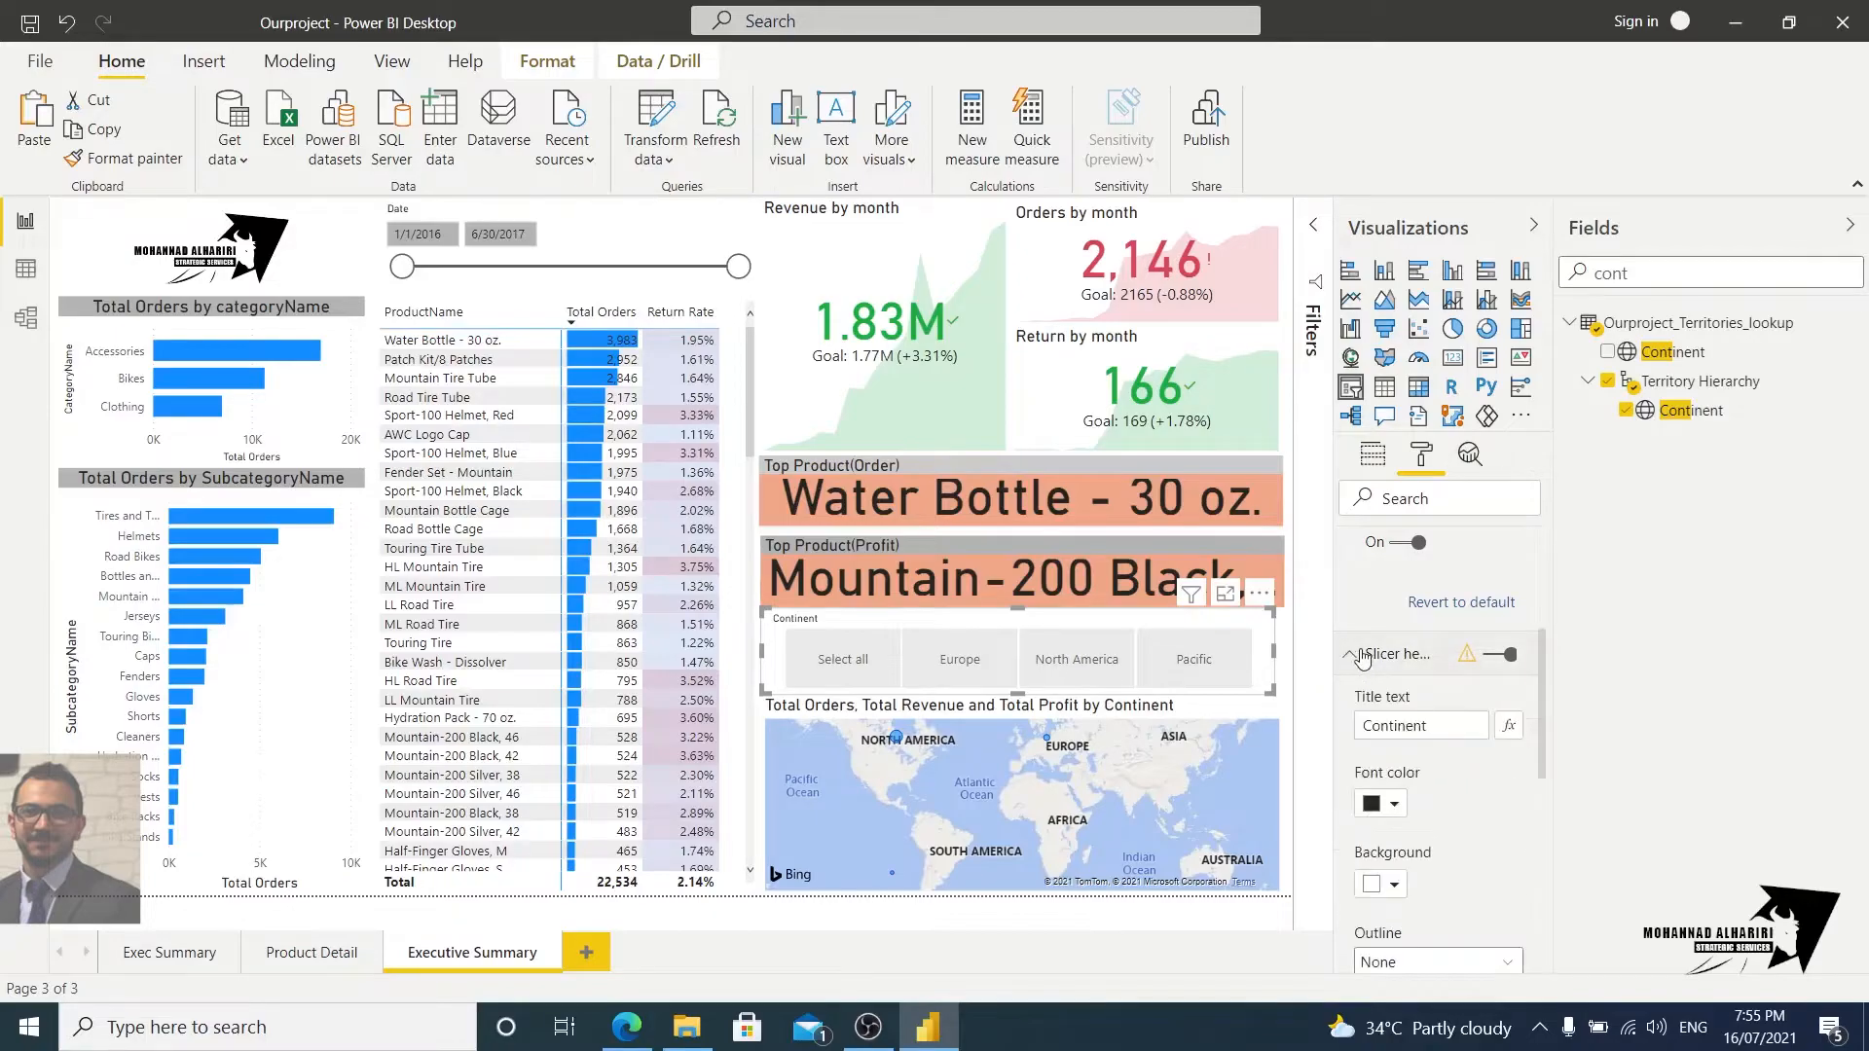
scroll(1467, 832, down, 6)
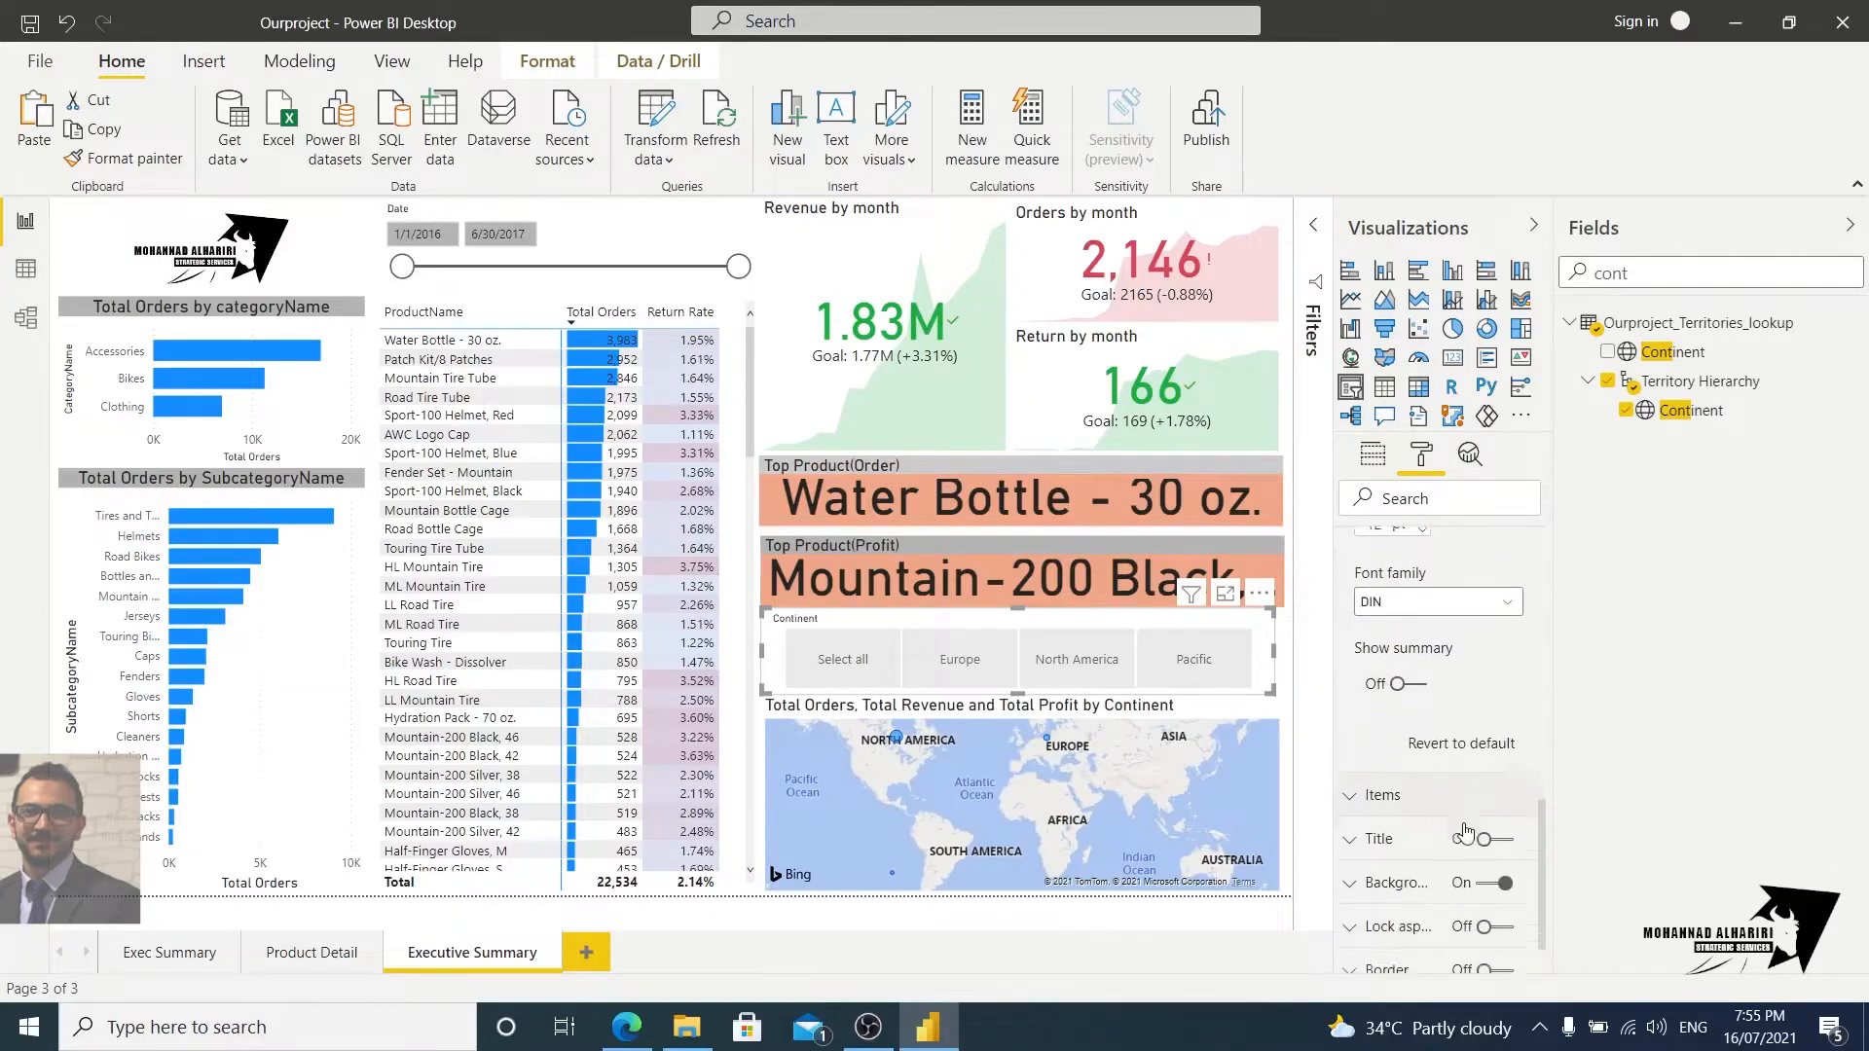
scroll(1466, 835, down, 1)
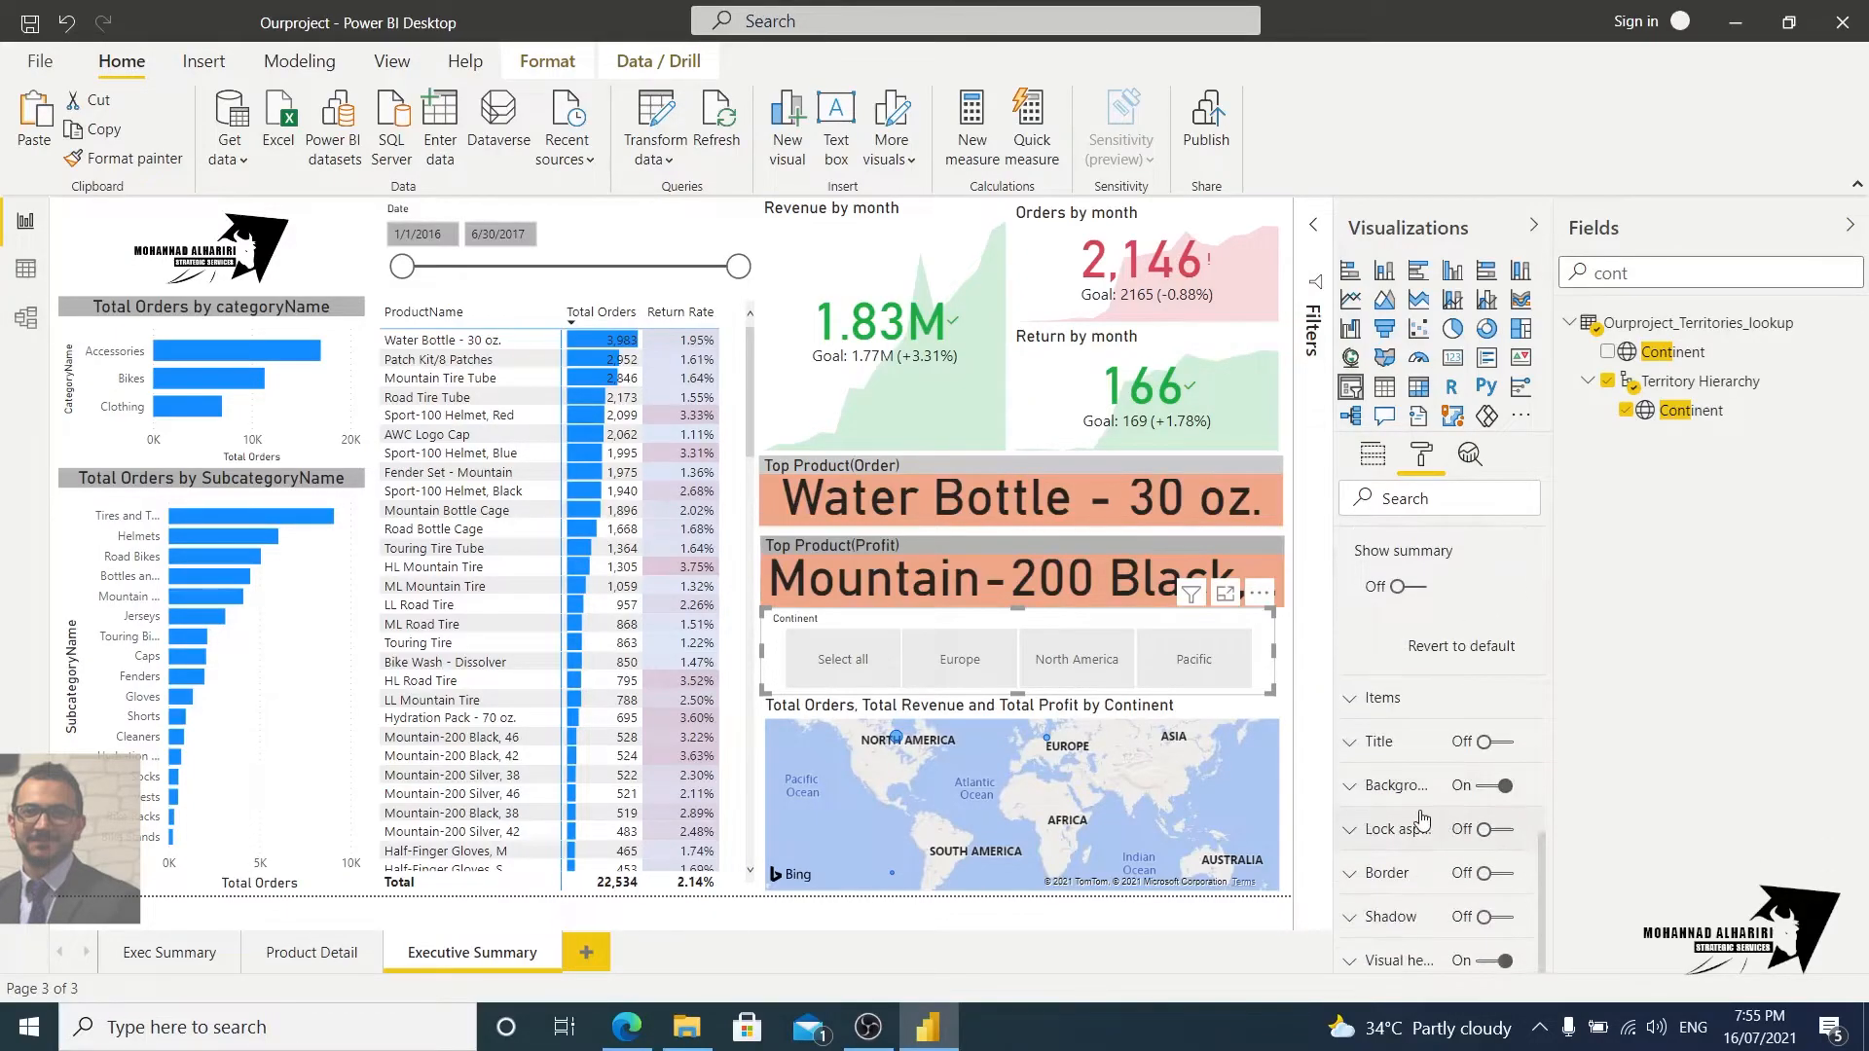
click(1351, 830)
click(1352, 742)
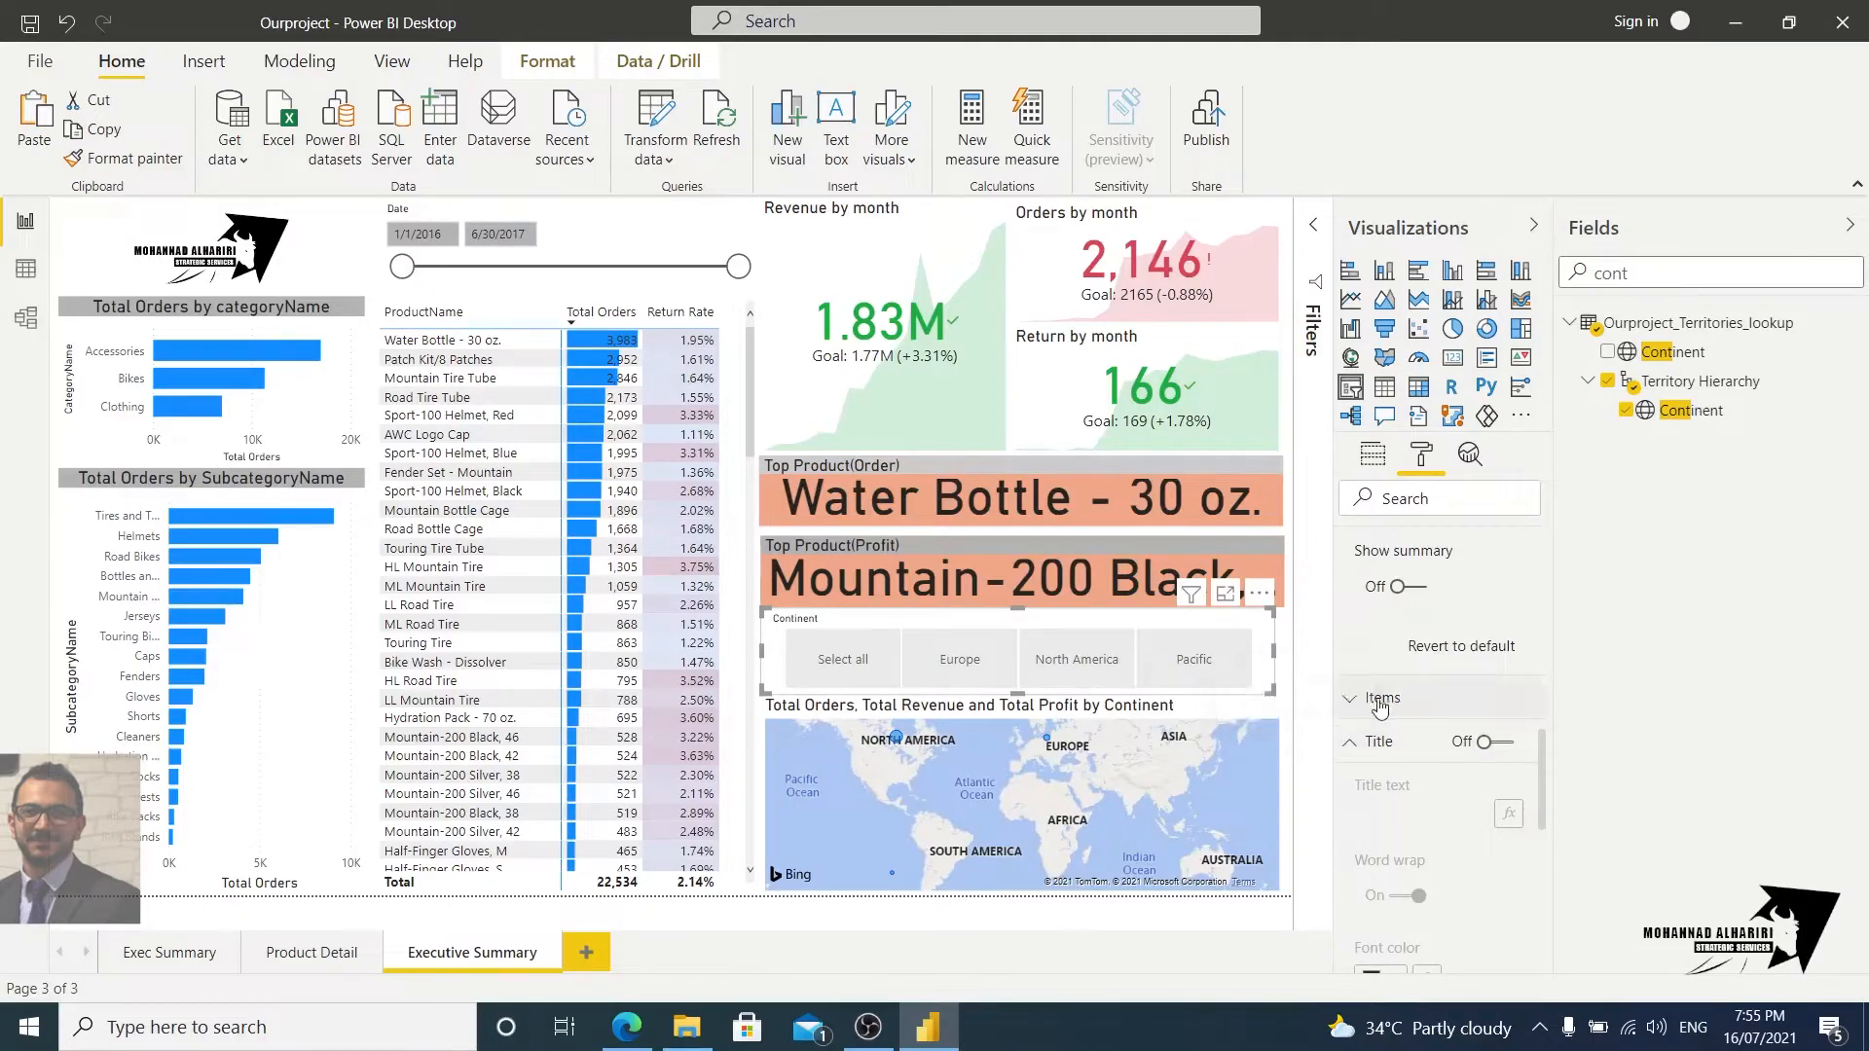
click(1349, 701)
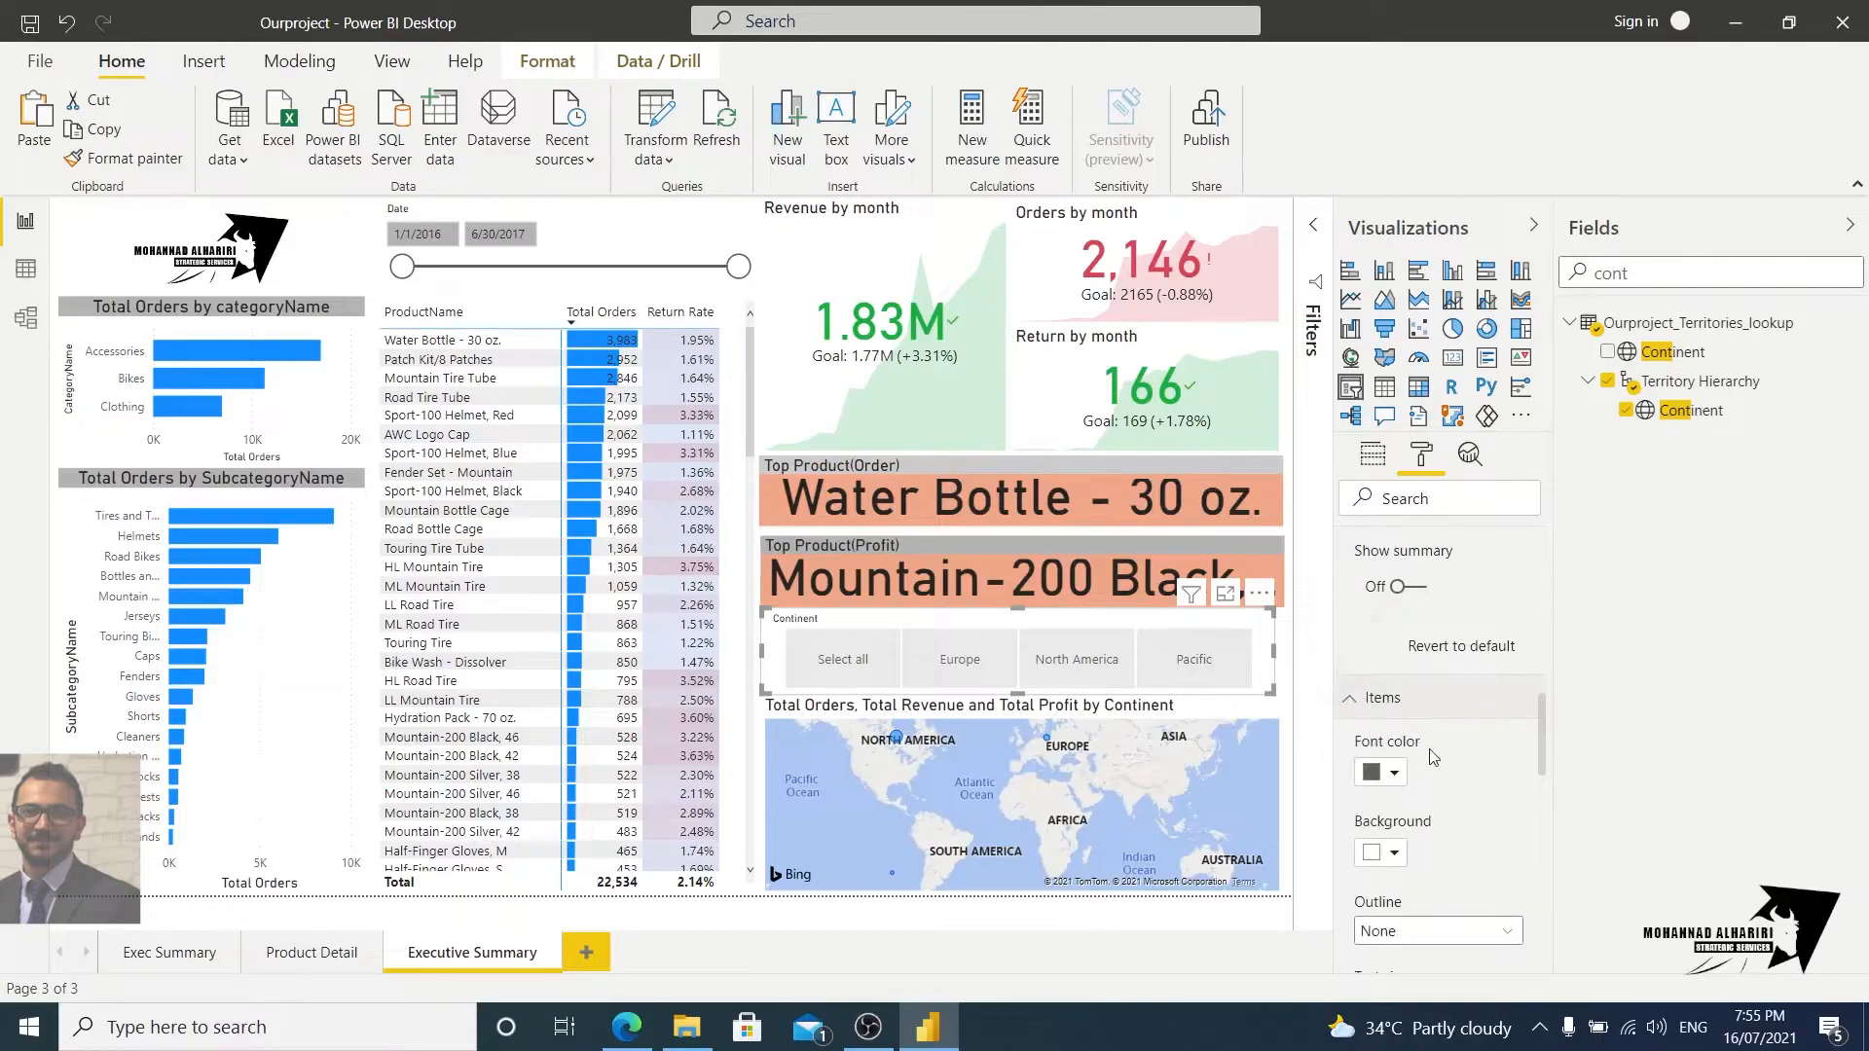
scroll(1419, 750, down, 6)
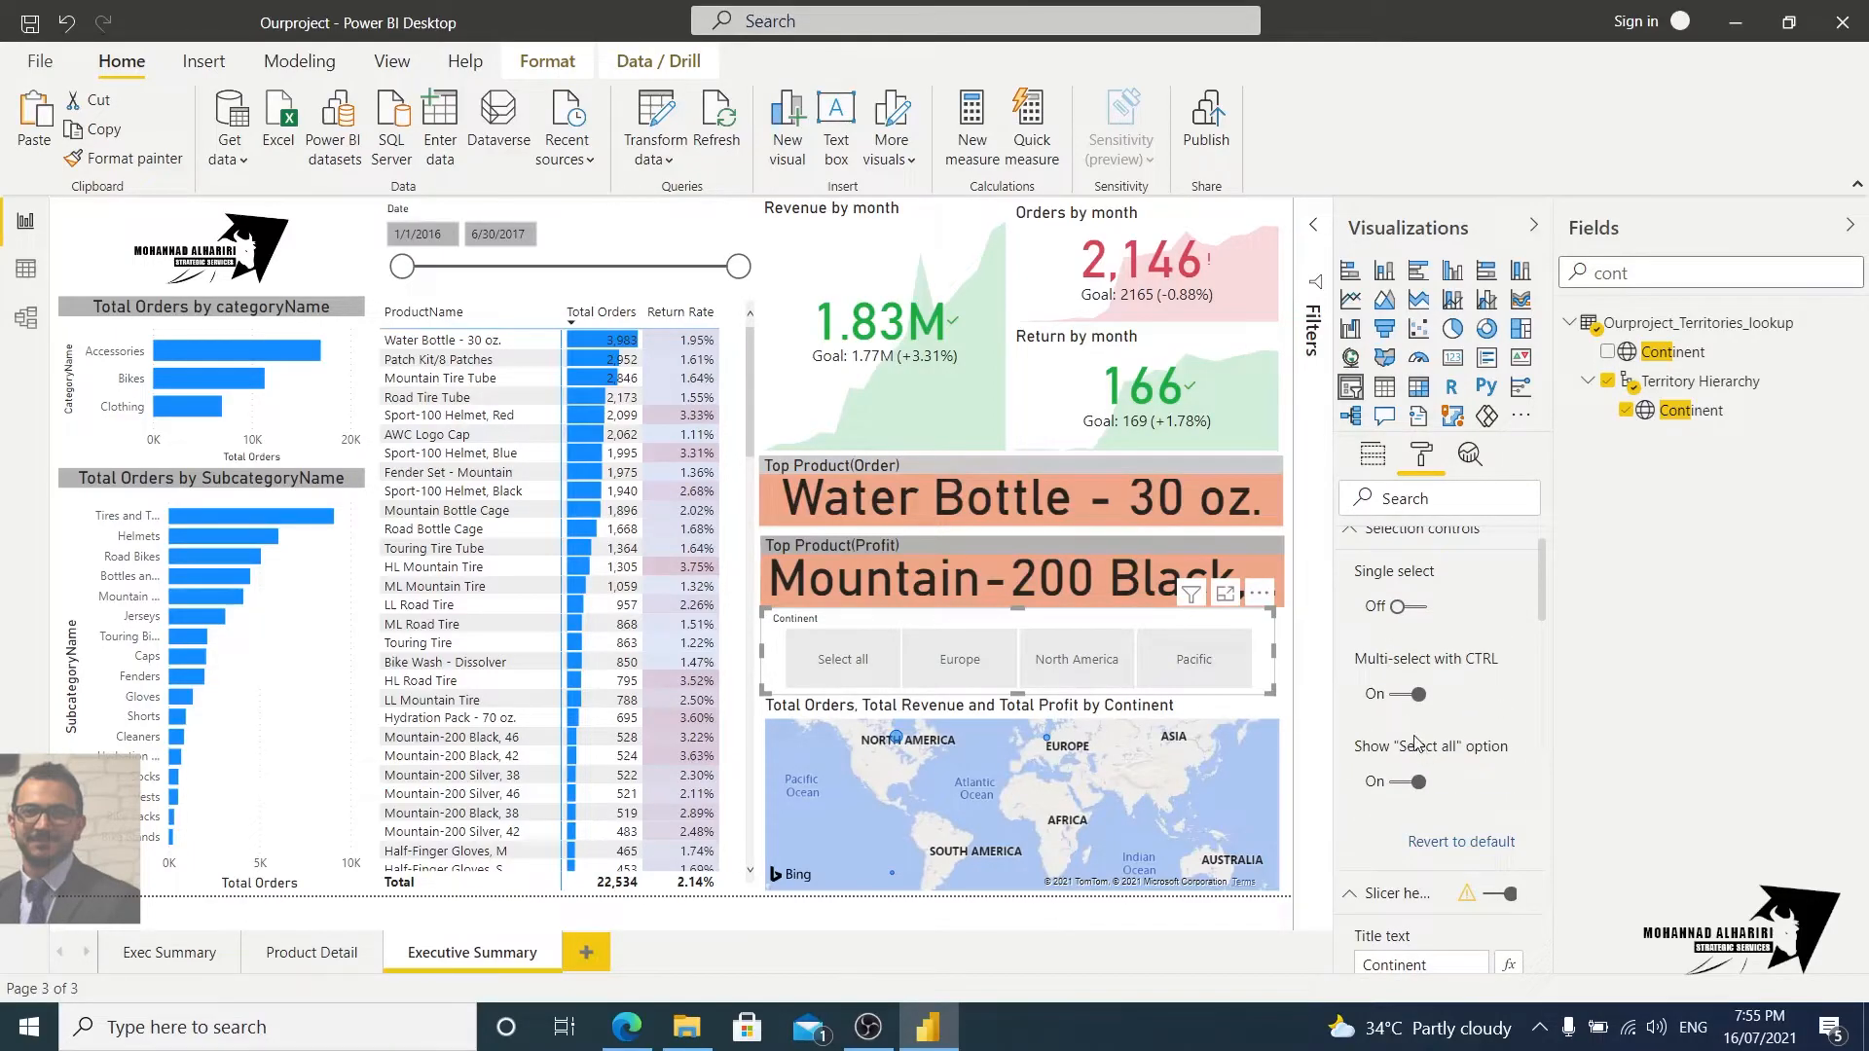
Step: Examine the continent slicer's general position and size settings, and collapse the selection controls and general groups
scroll(1424, 756, up, 1)
click(1352, 591)
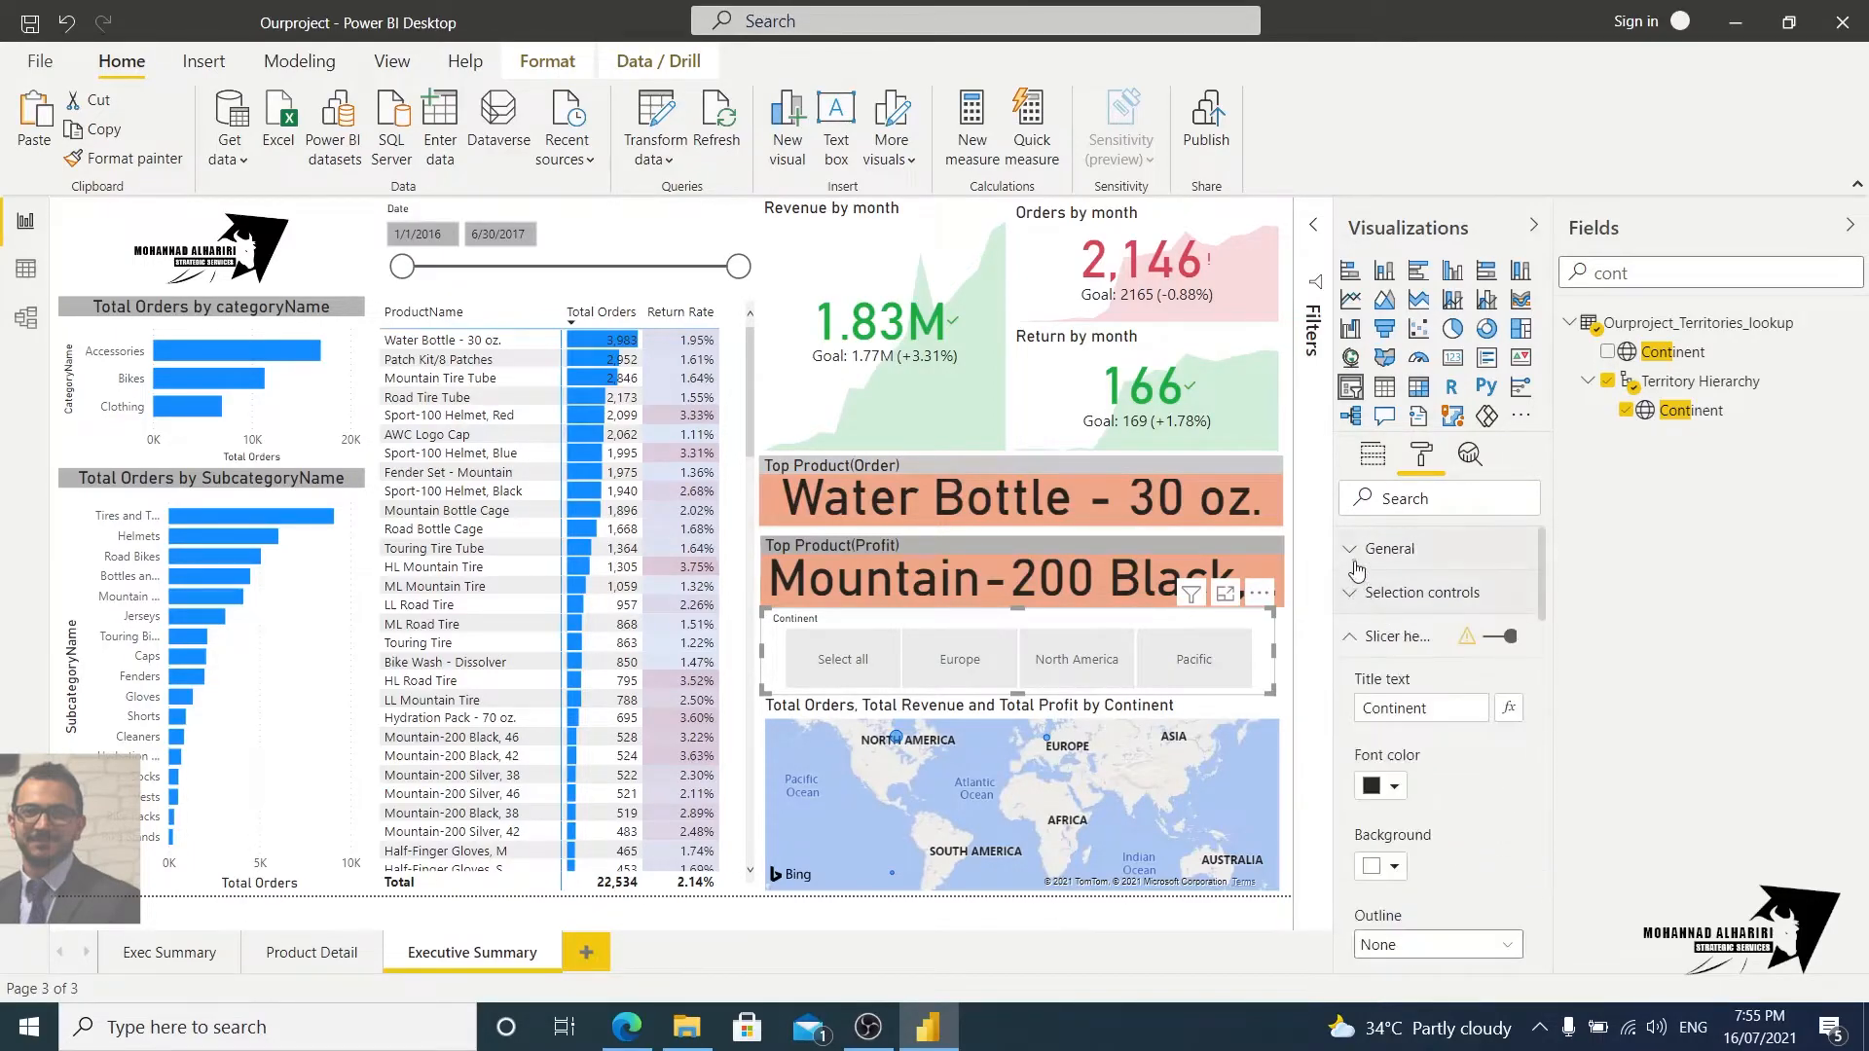
click(1352, 550)
scroll(1441, 740, down, 6)
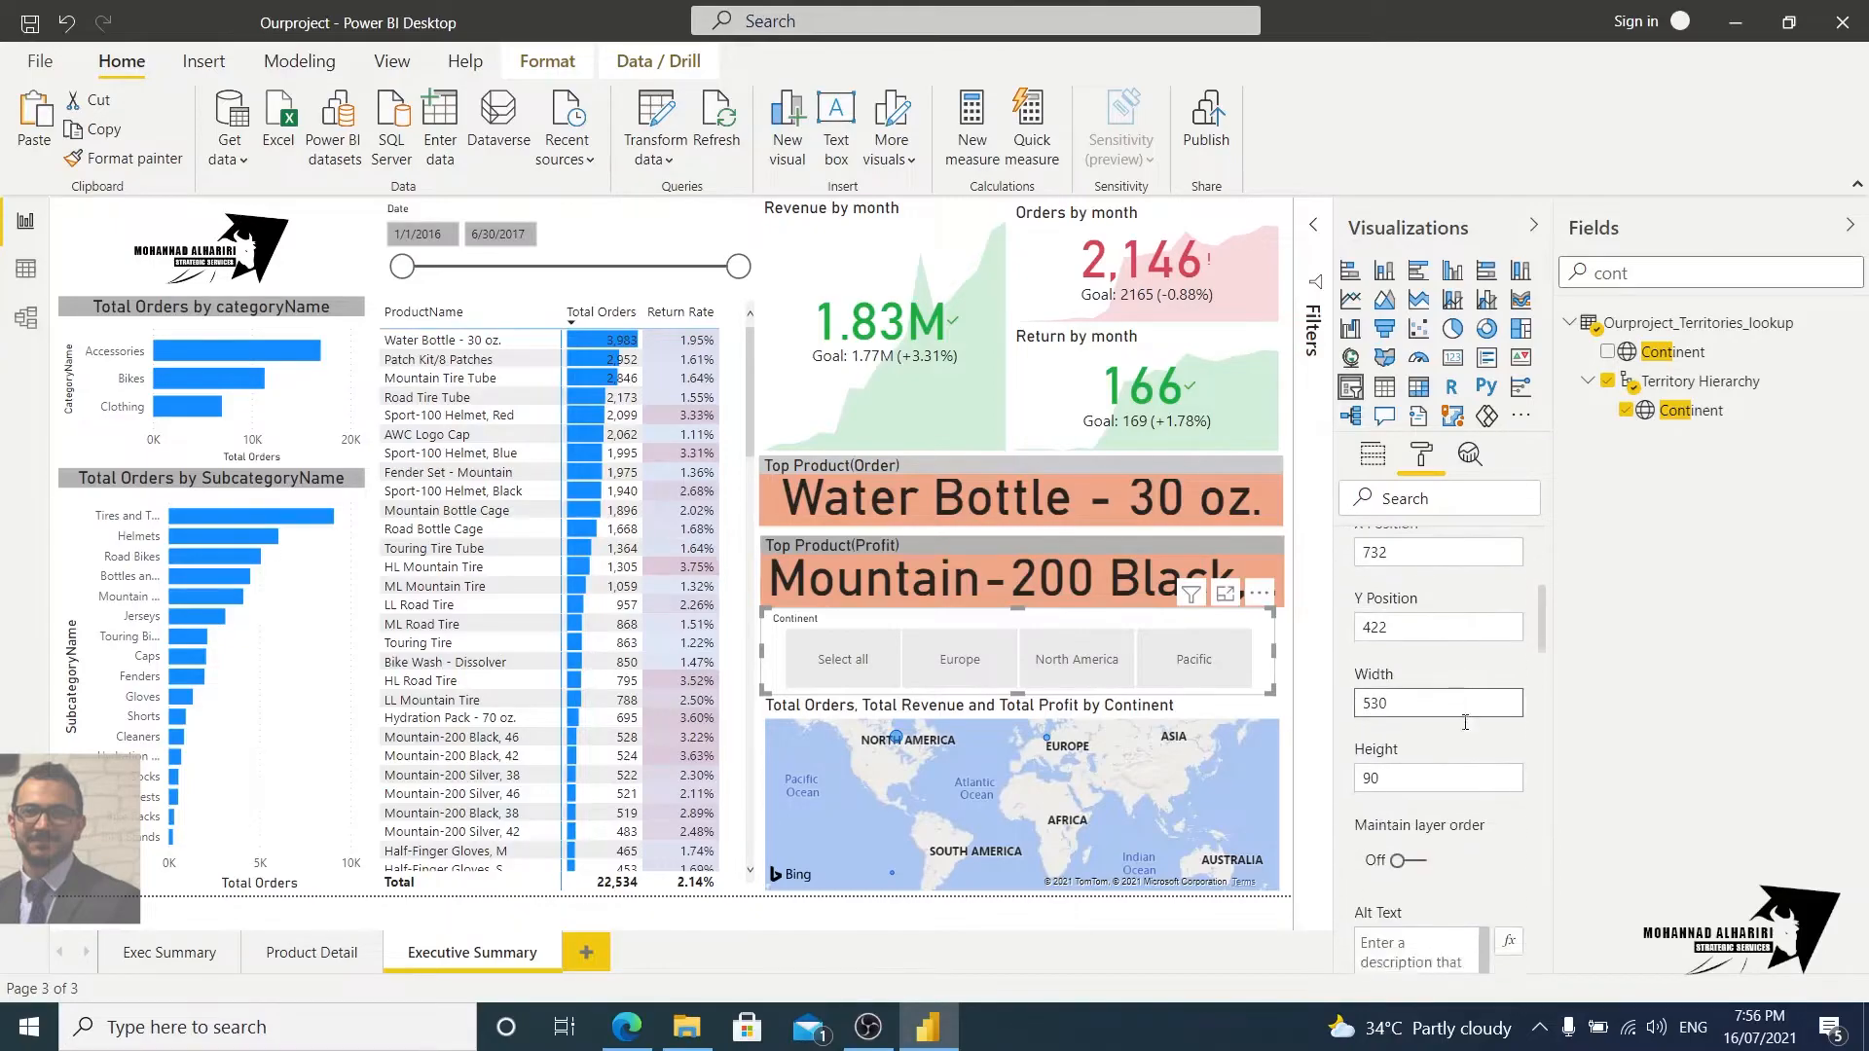
scroll(1466, 725, down, 6)
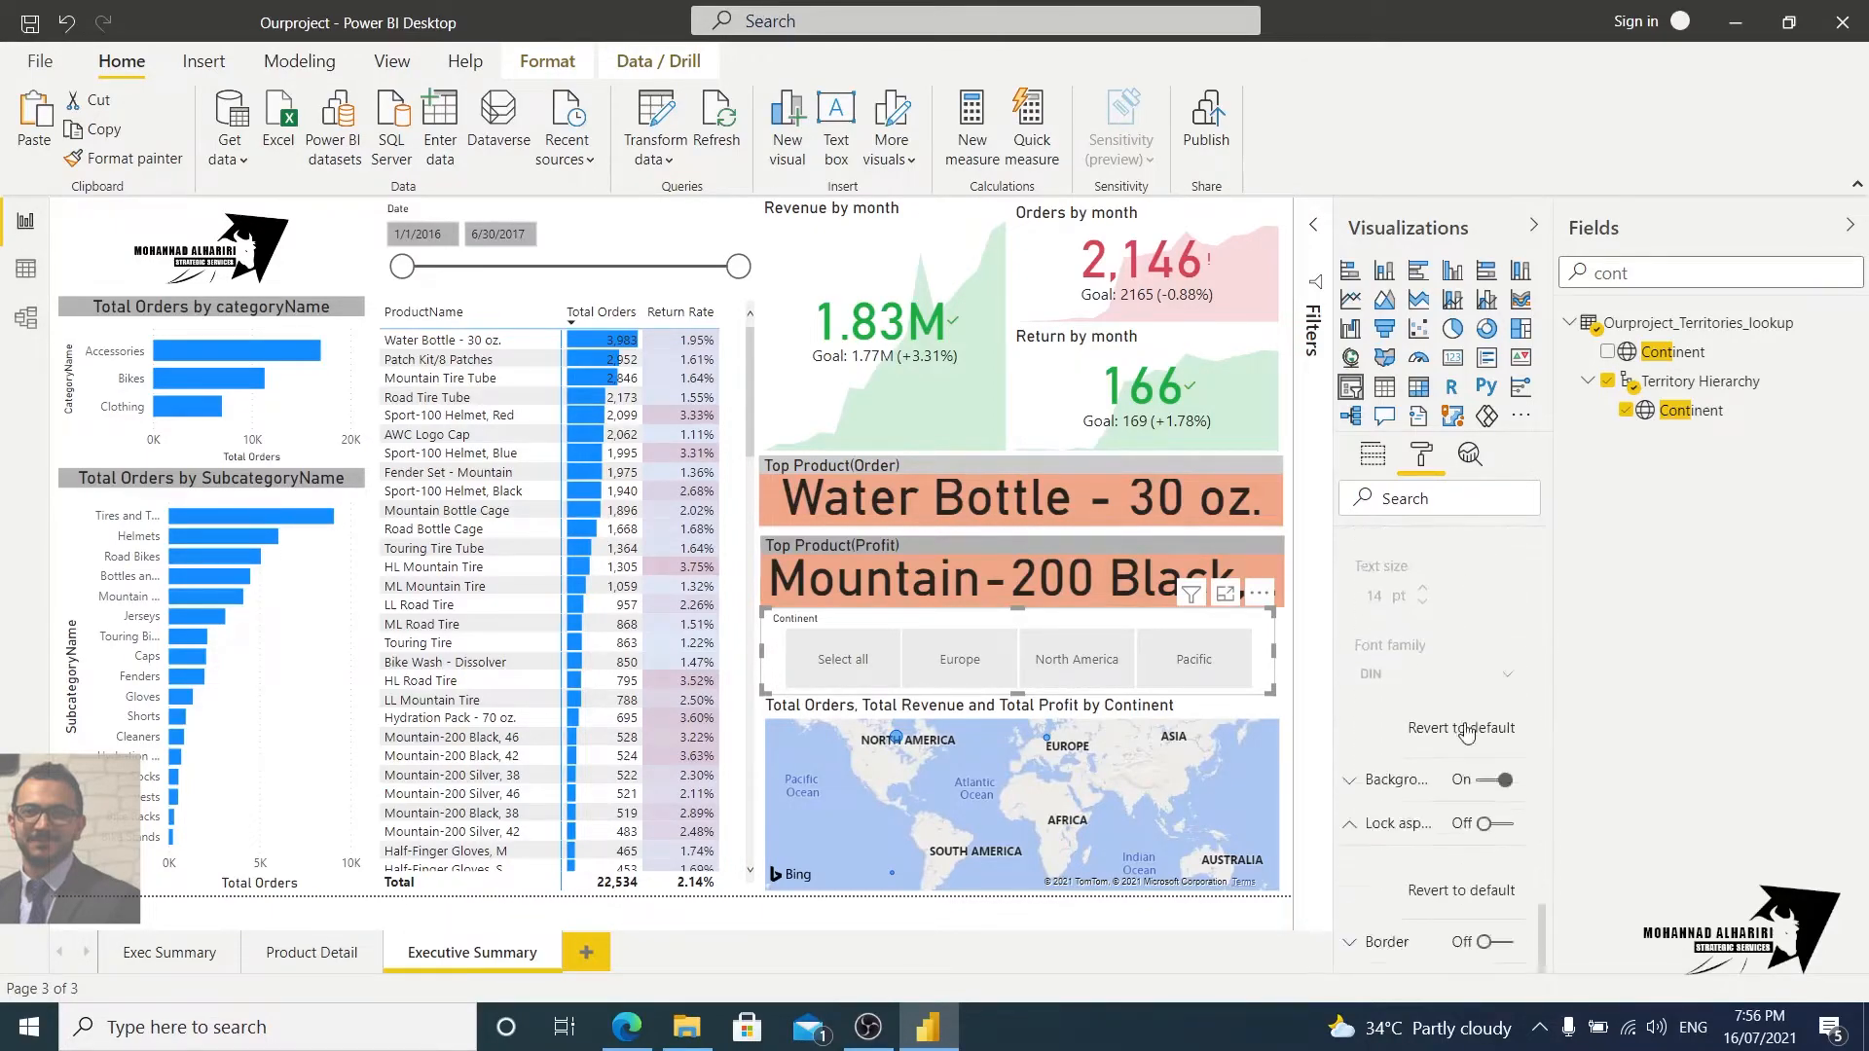
scroll(1451, 720, up, 10)
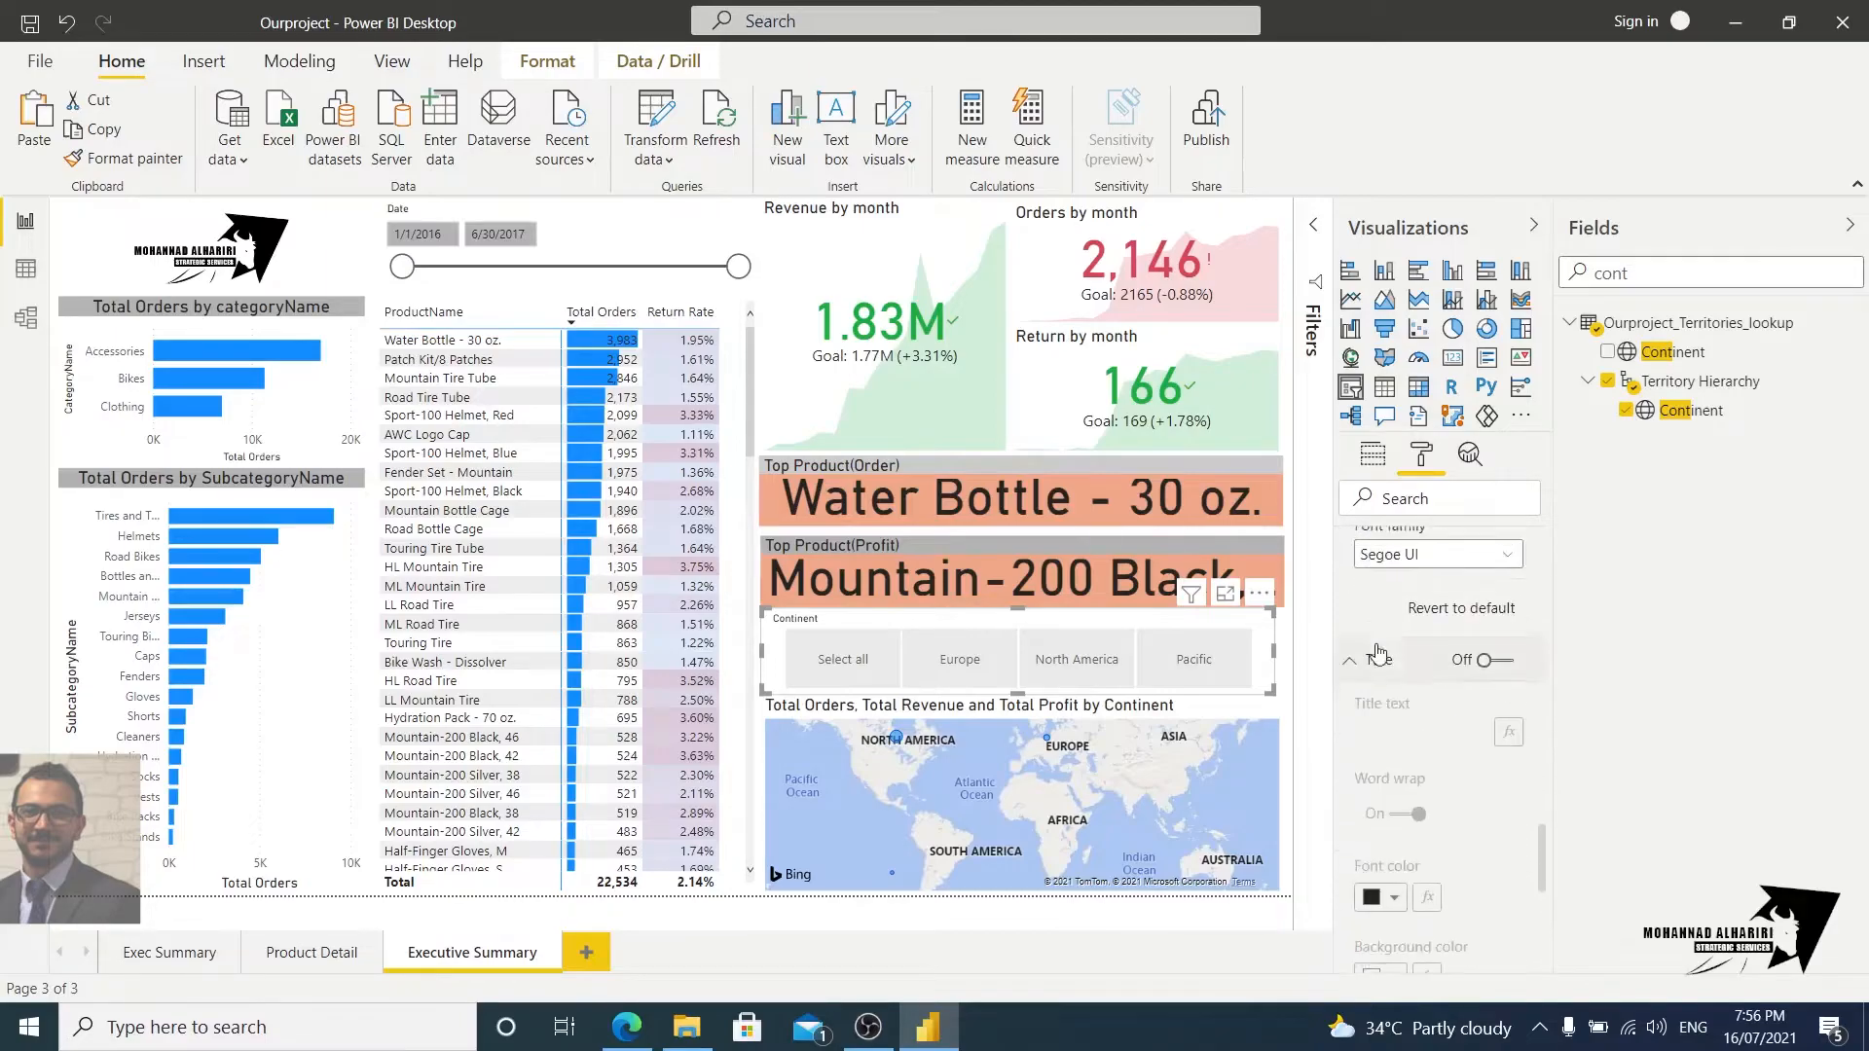
click(1349, 547)
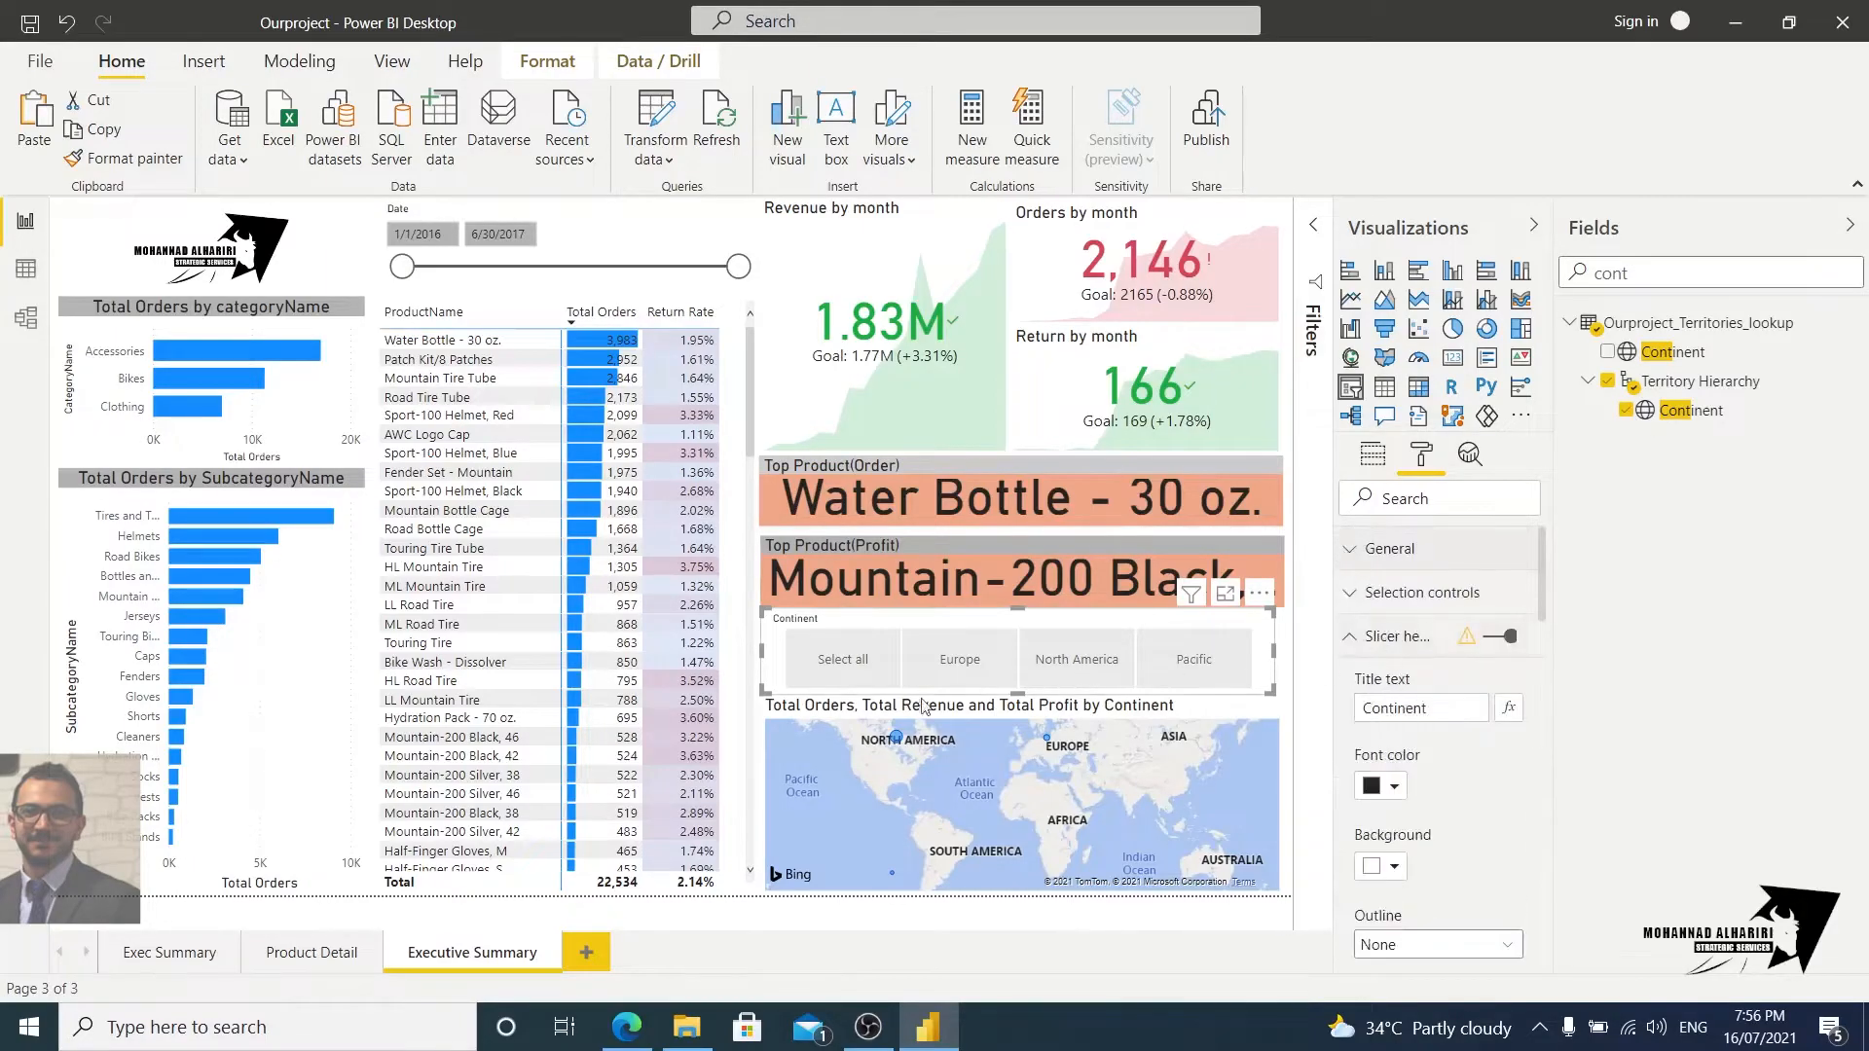
Step: Test the continent slicer by selecting all continents and toggling Europe
click(830, 671)
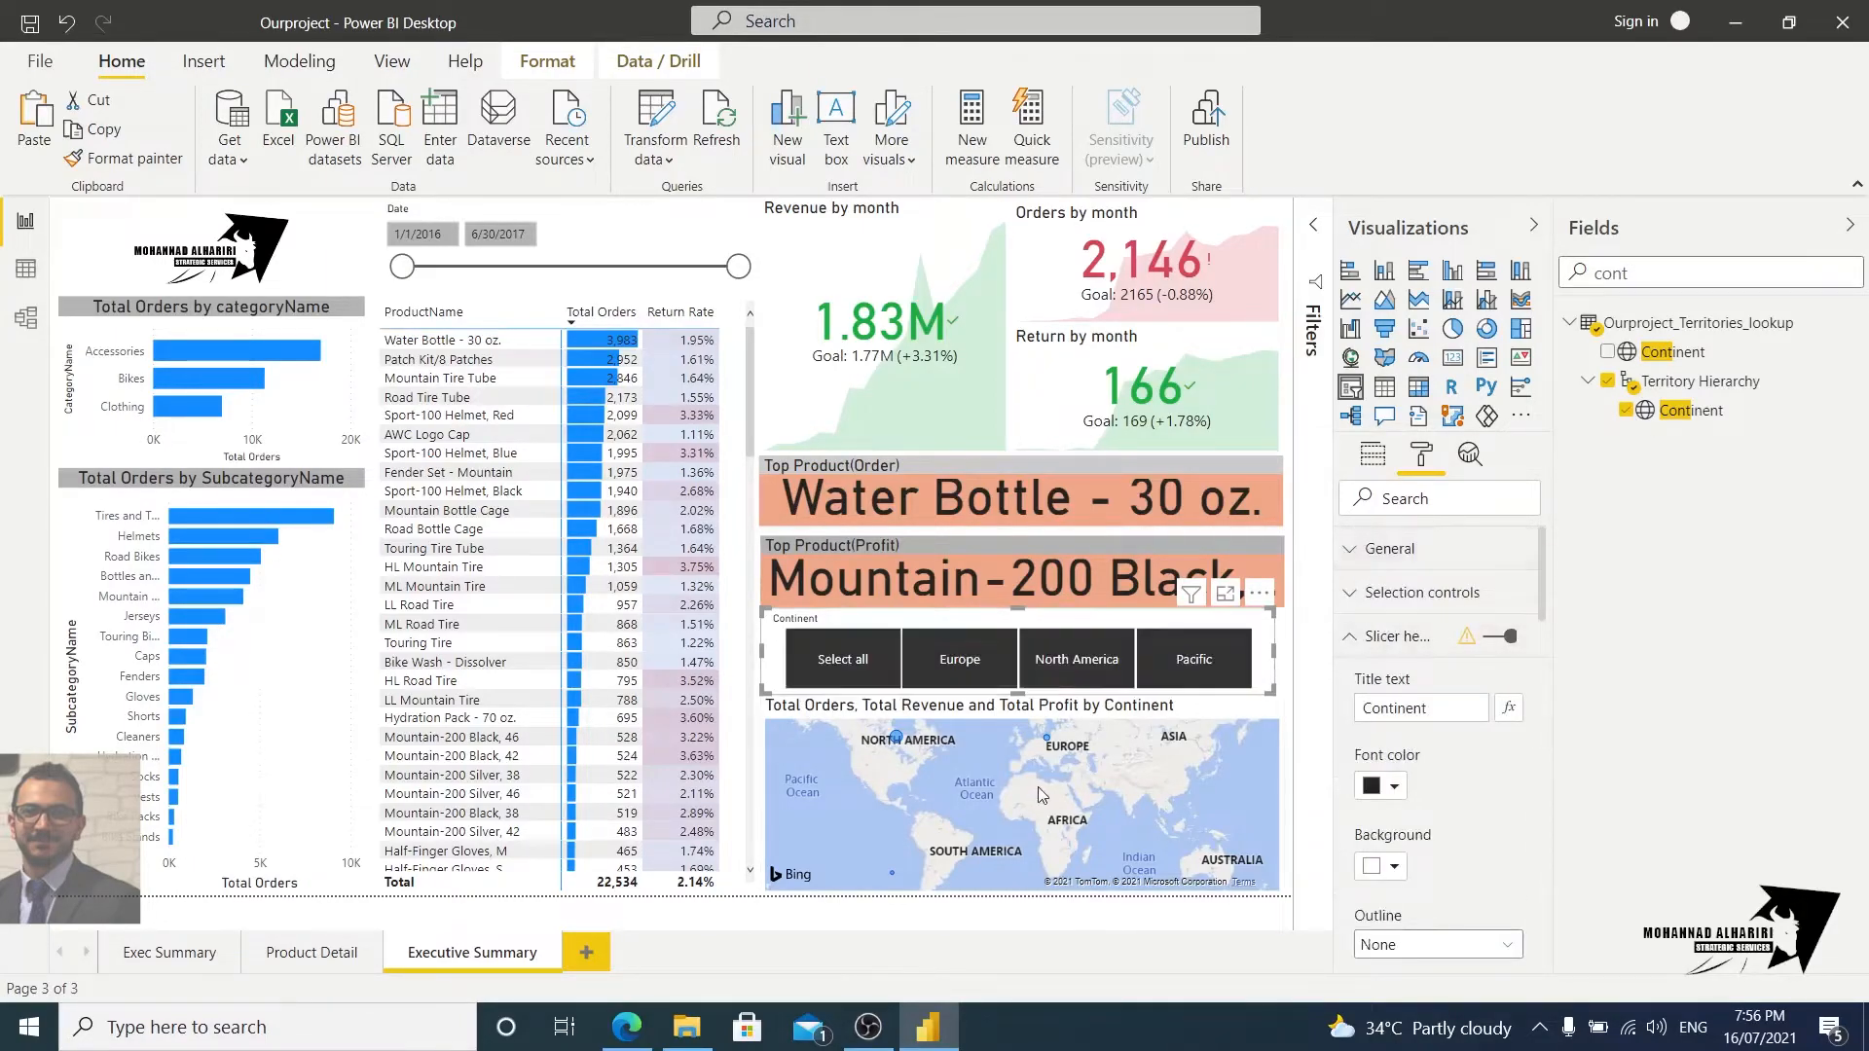
click(969, 679)
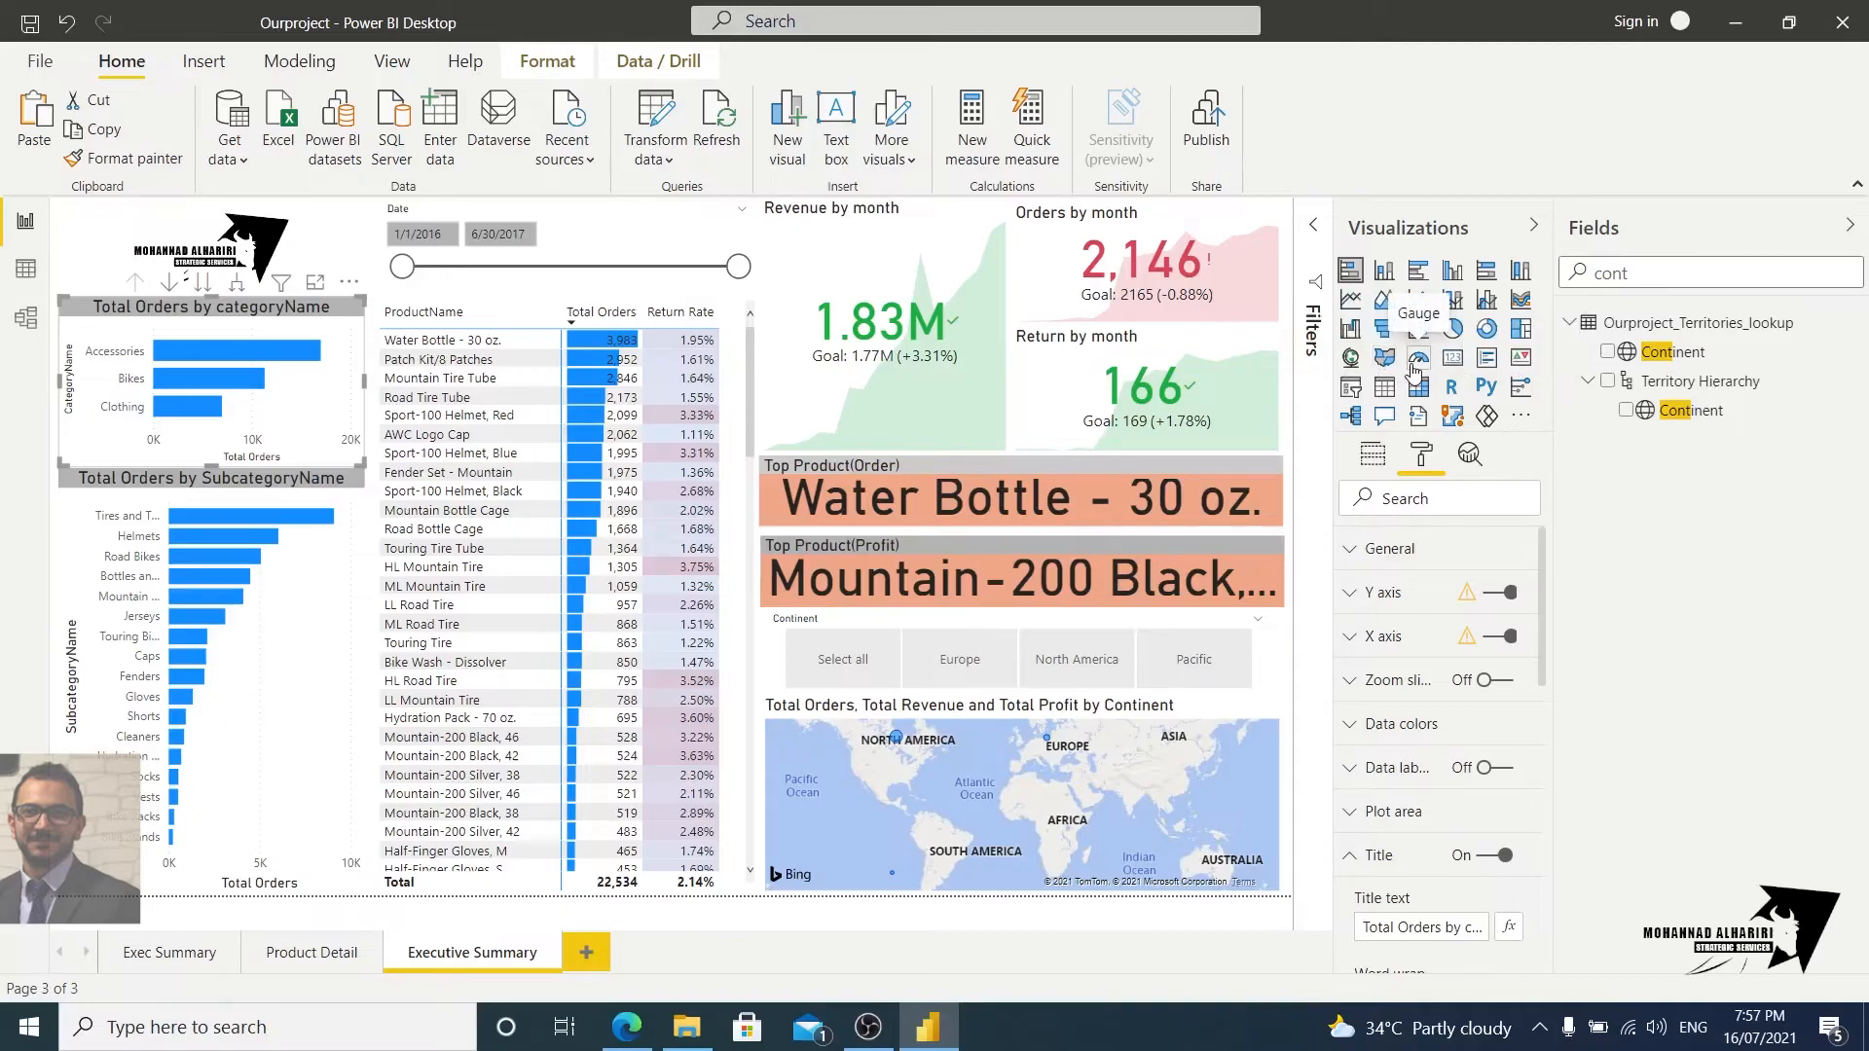
Step: Convert the Total Orders by categoryName bar chart to a treemap and test cross-filtering the page by Accessories and by Clothing
click(1526, 338)
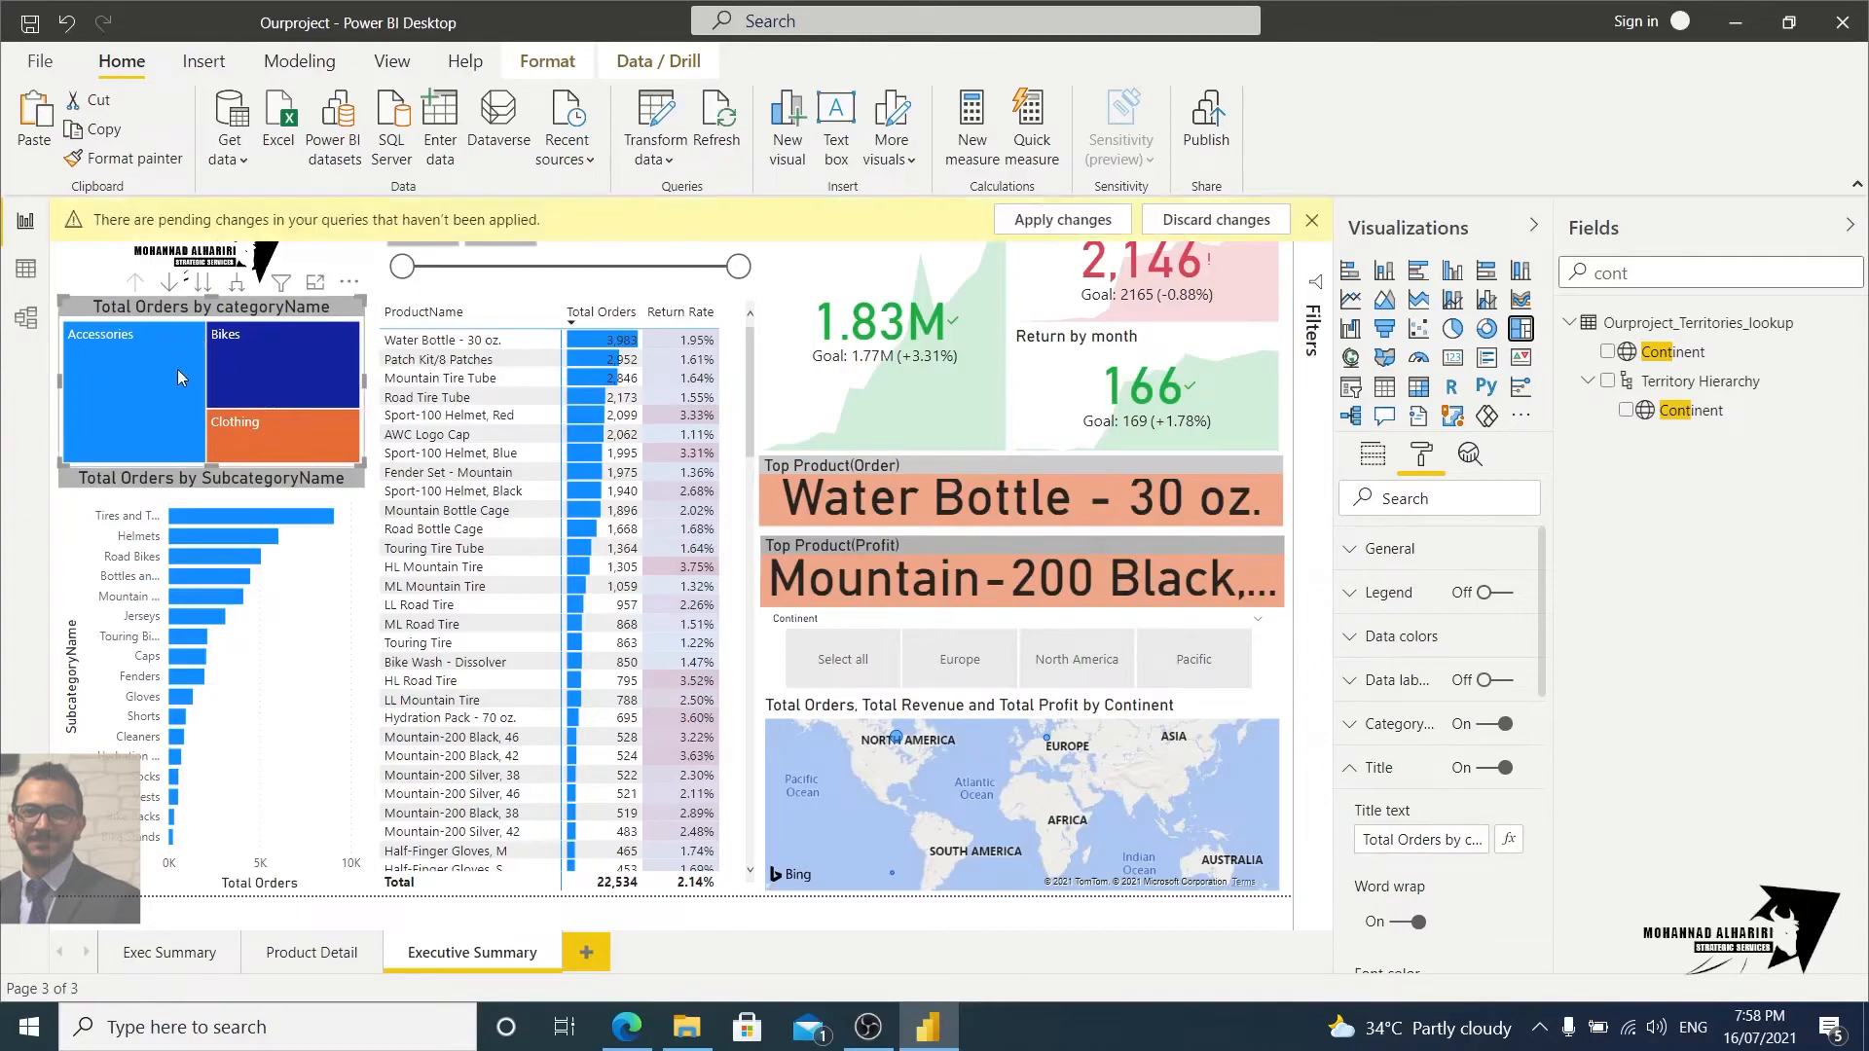
mouse_move(150, 372)
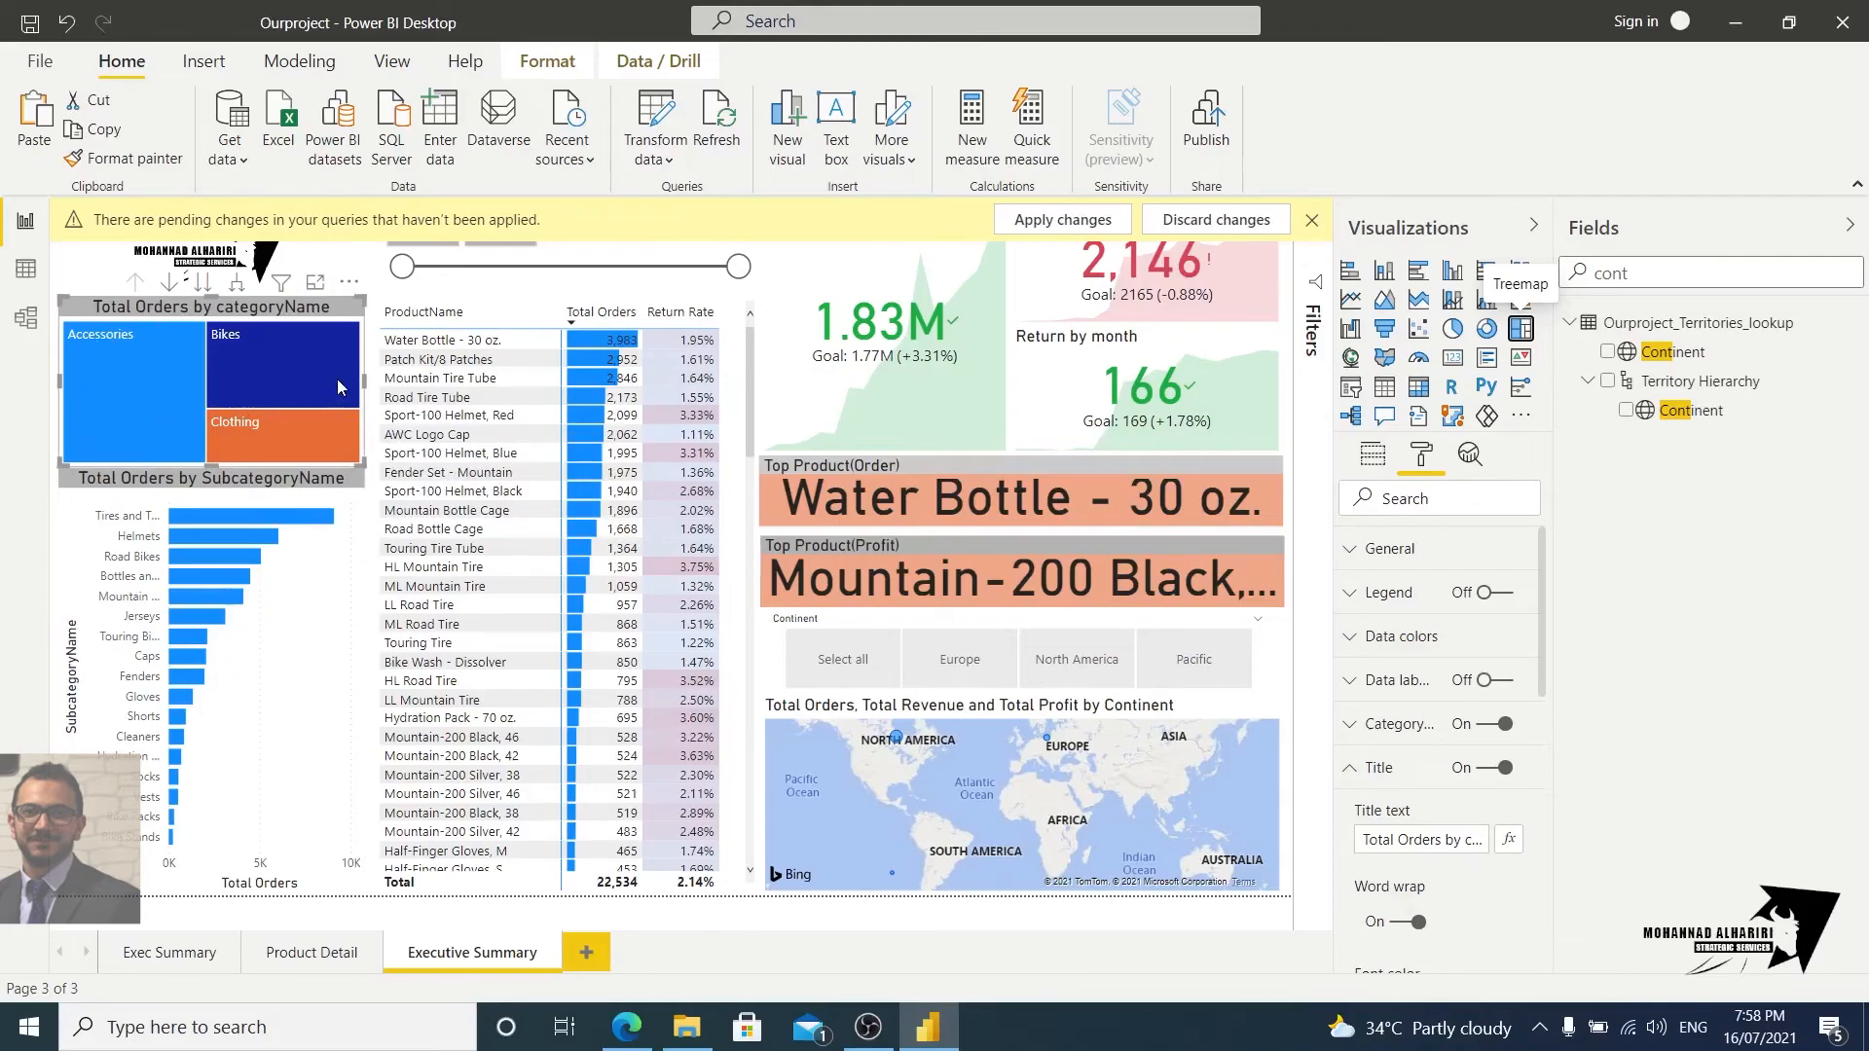
click(177, 389)
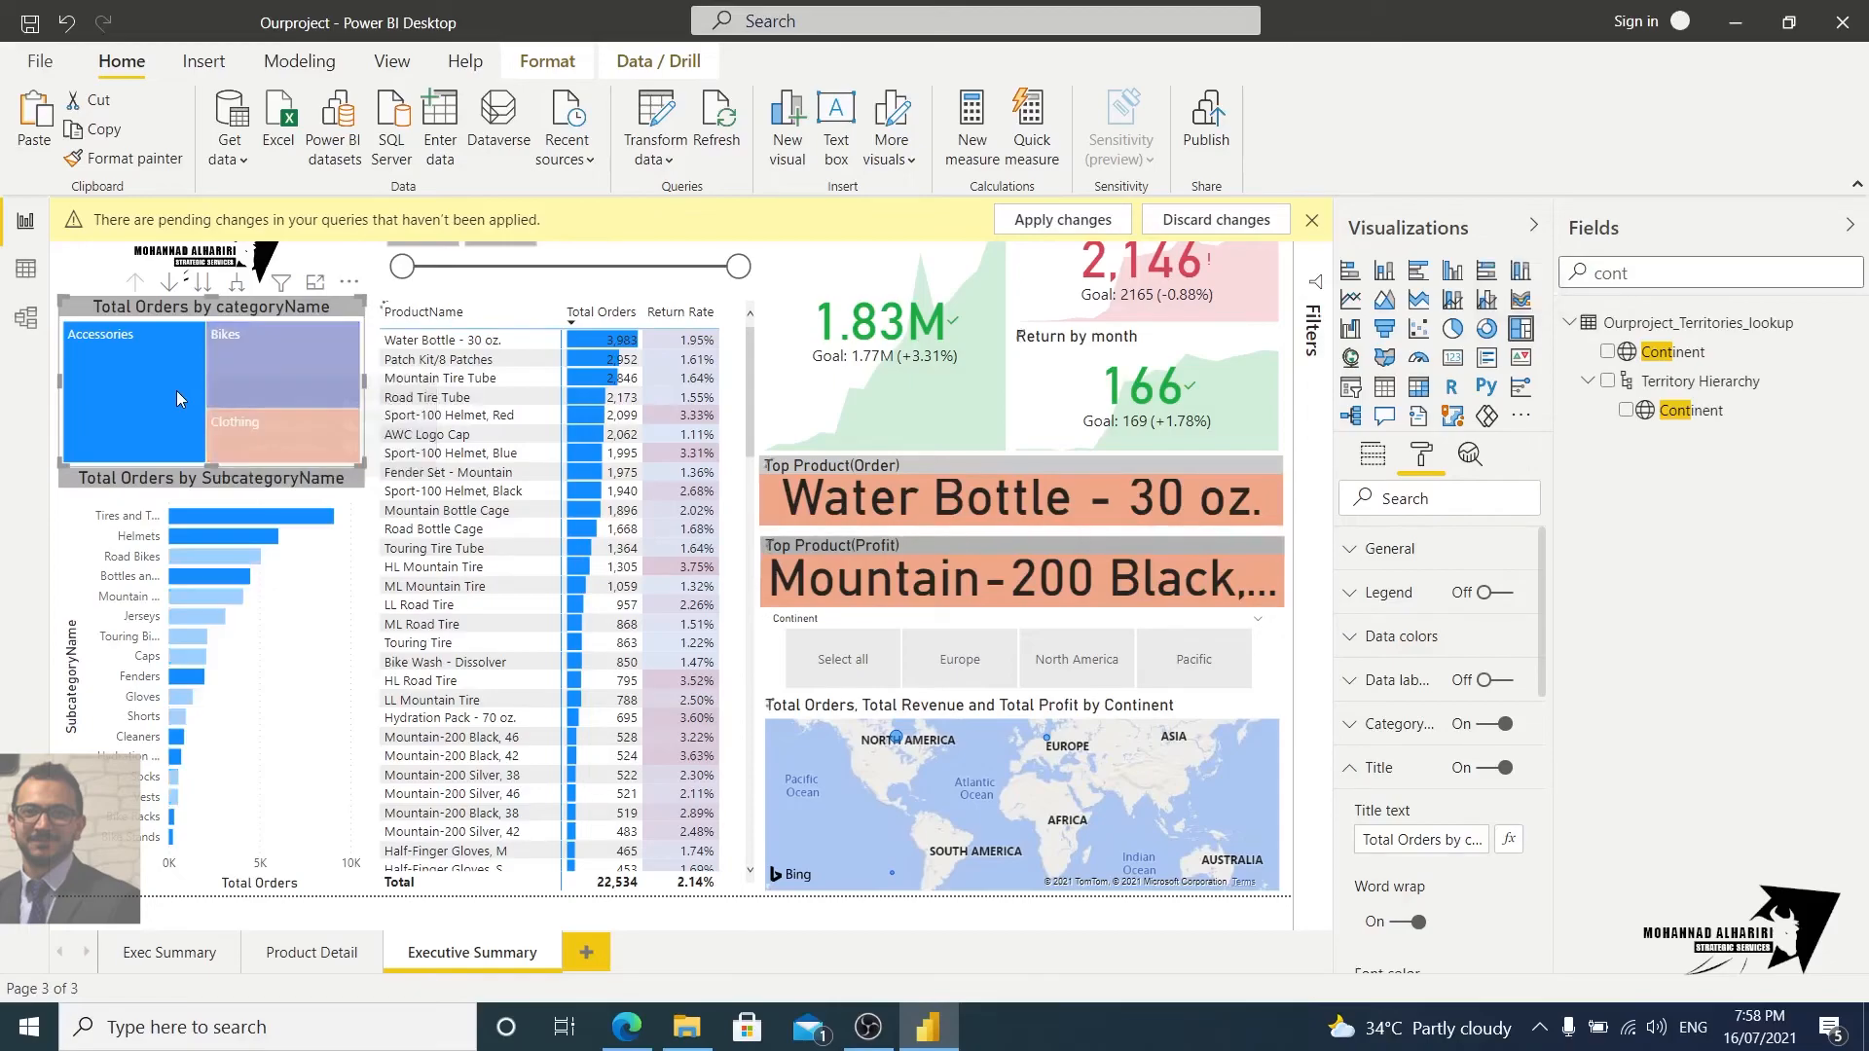
click(272, 434)
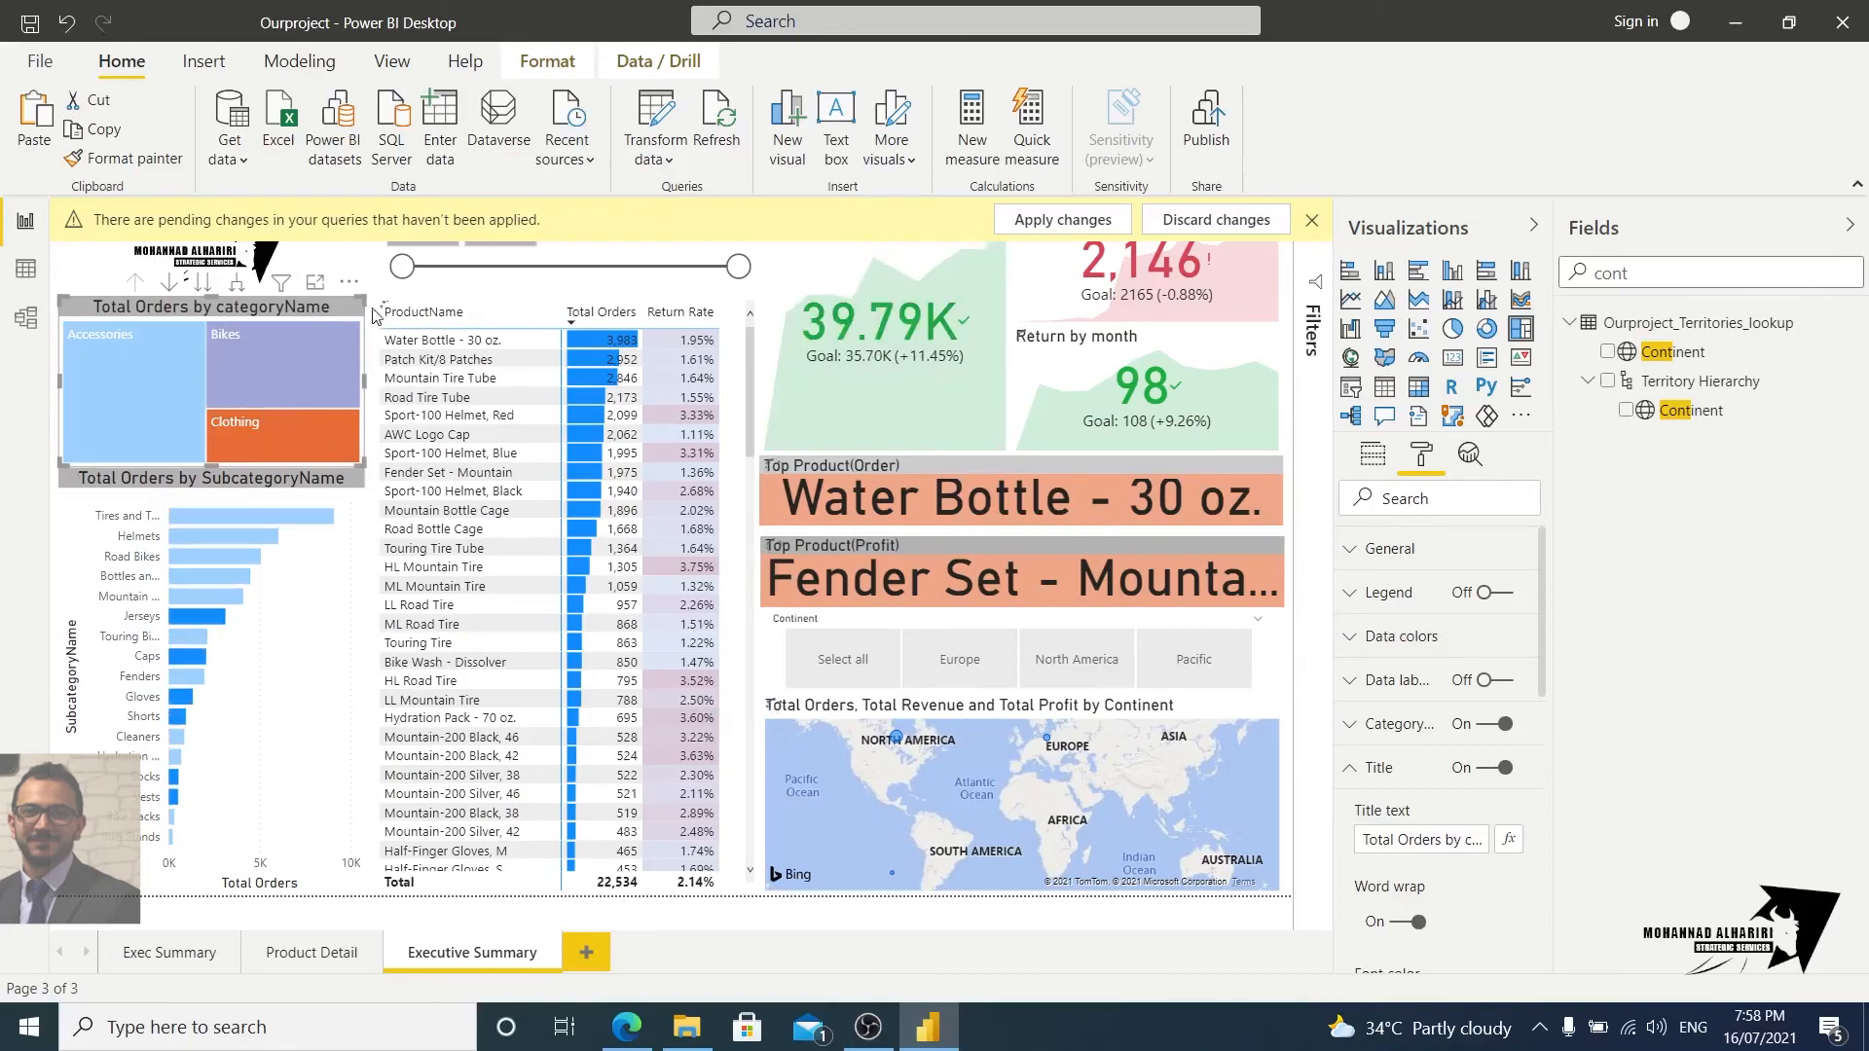
click(364, 265)
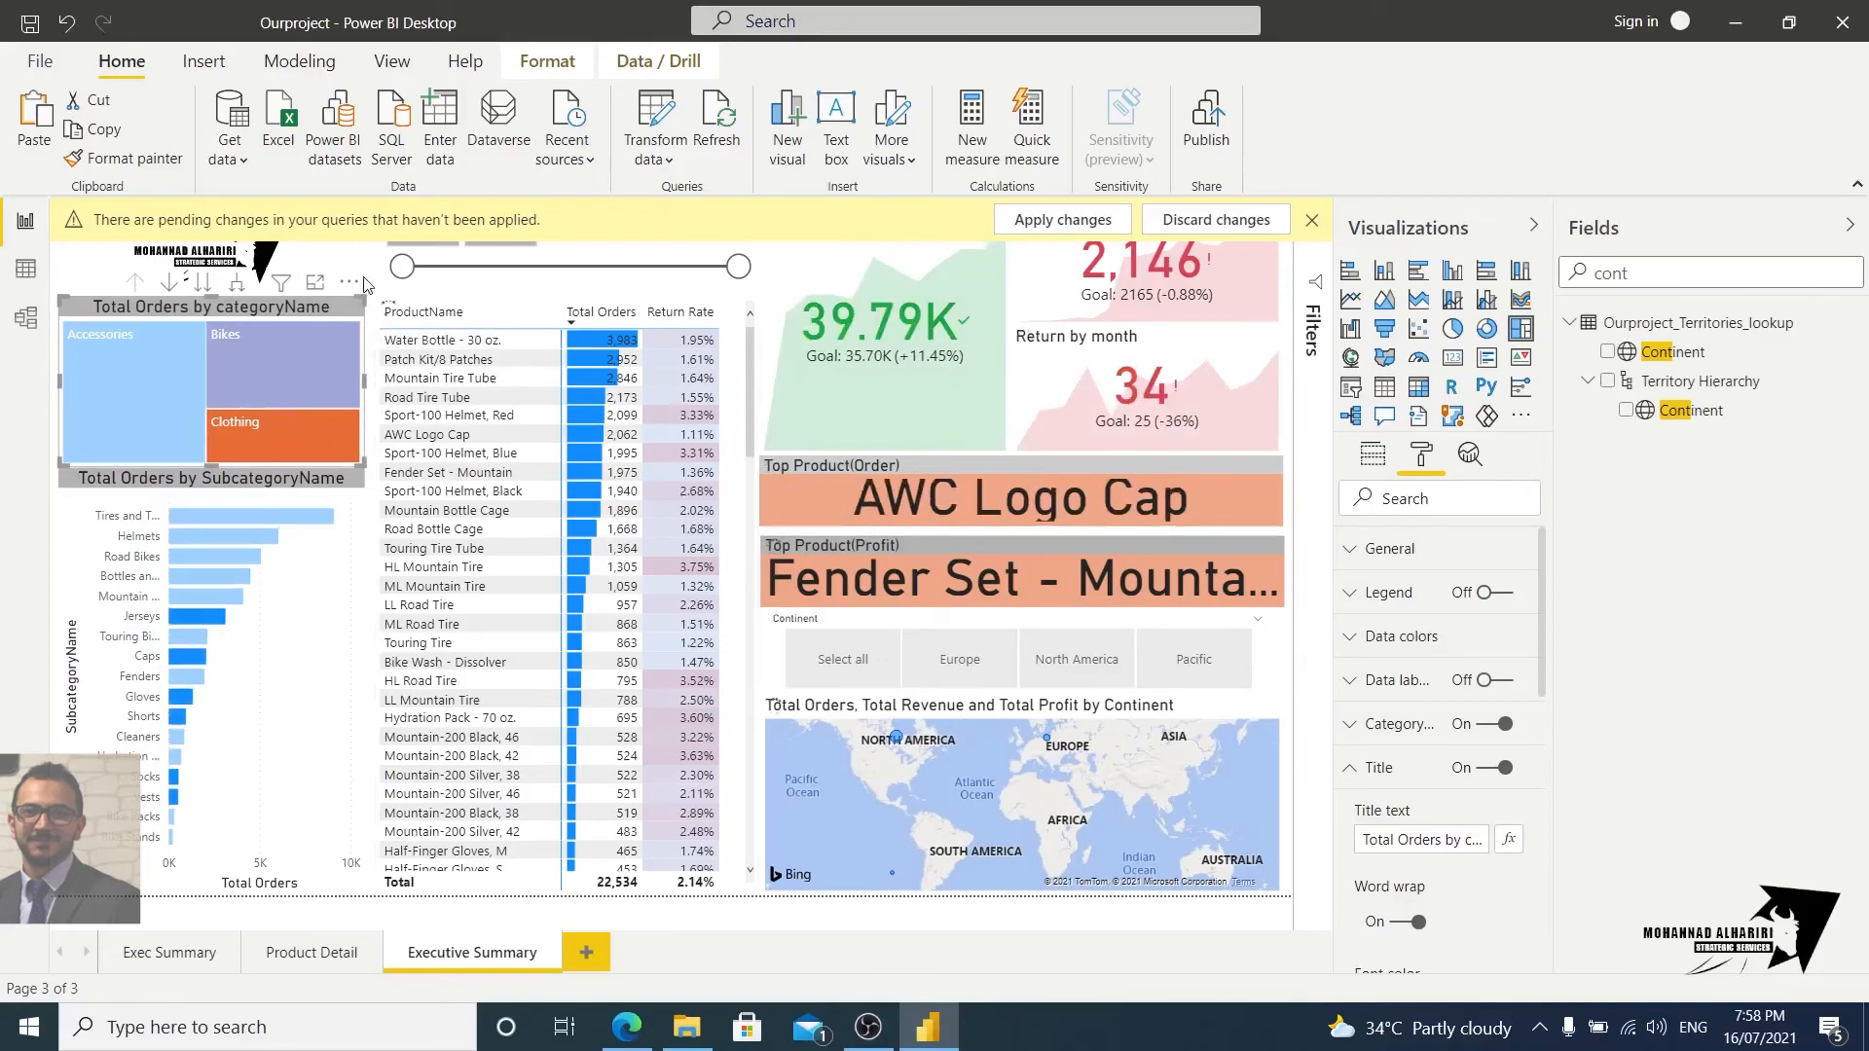
Step: Widen the category treemap slightly toward the product table
click(360, 385)
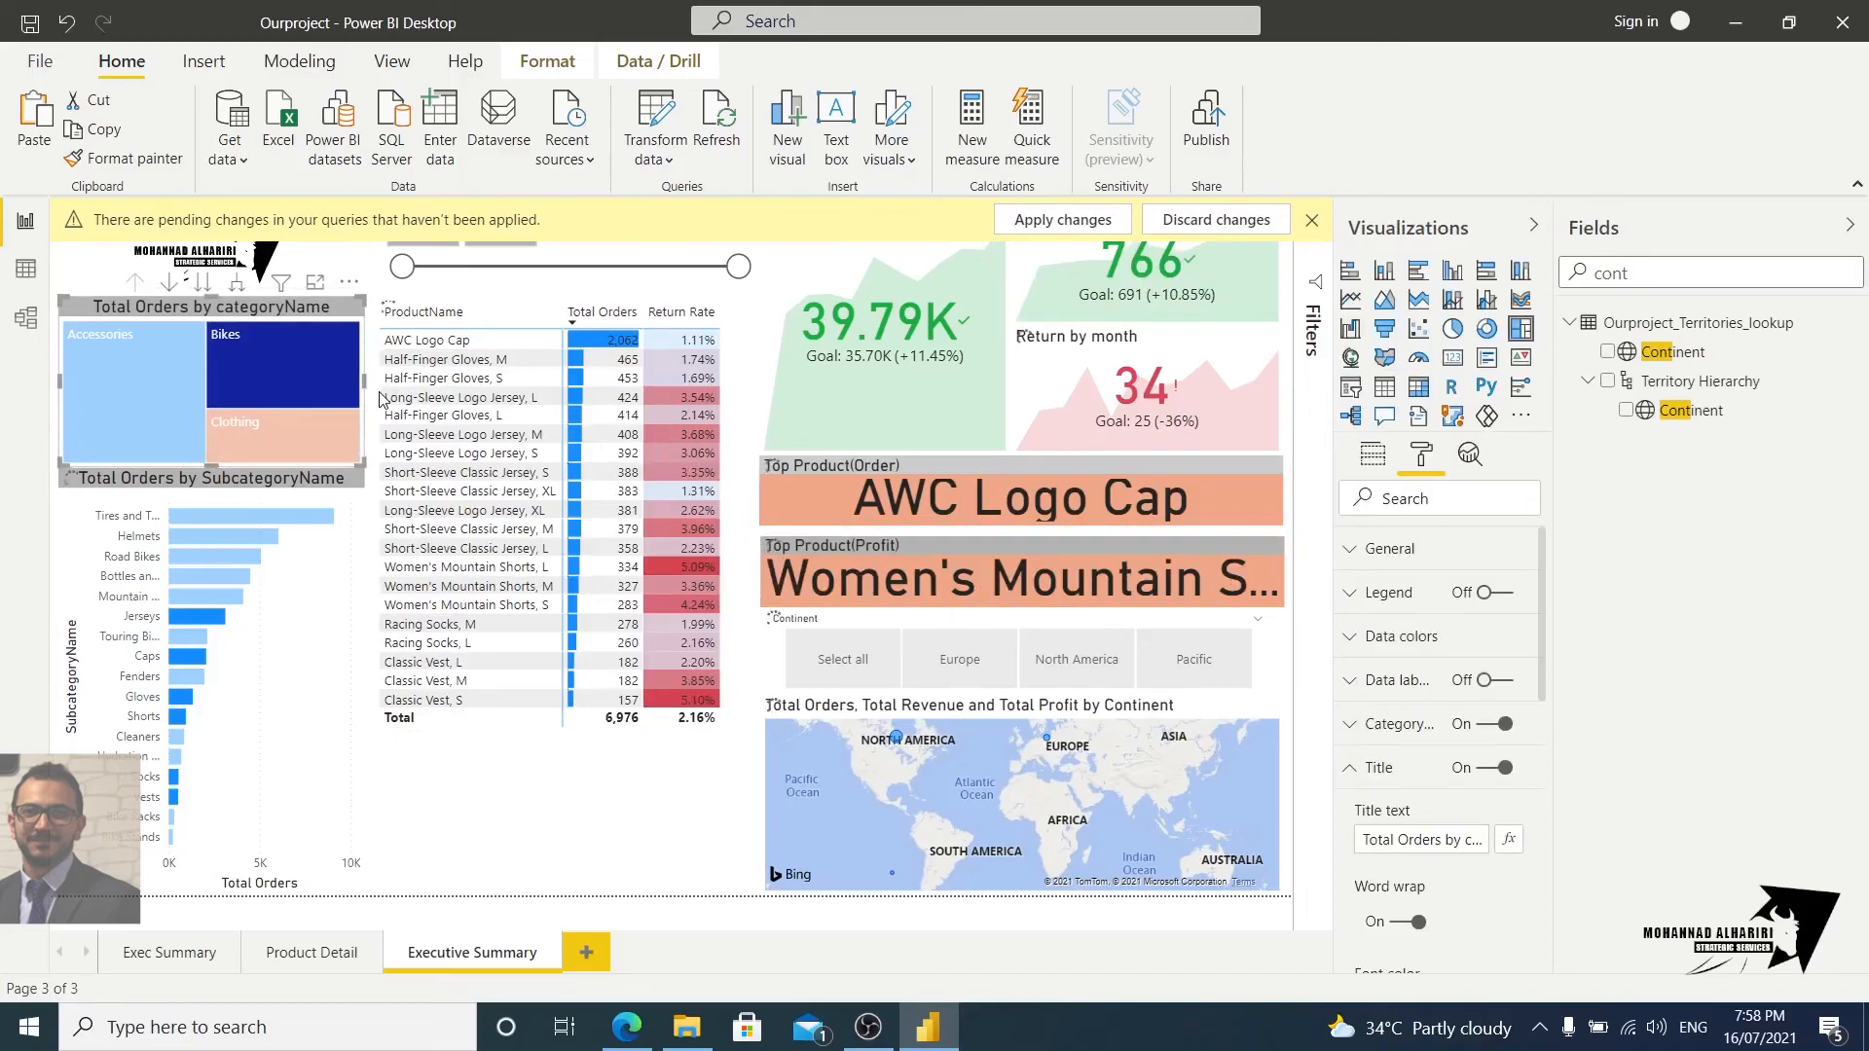
drag(380, 397, 375, 394)
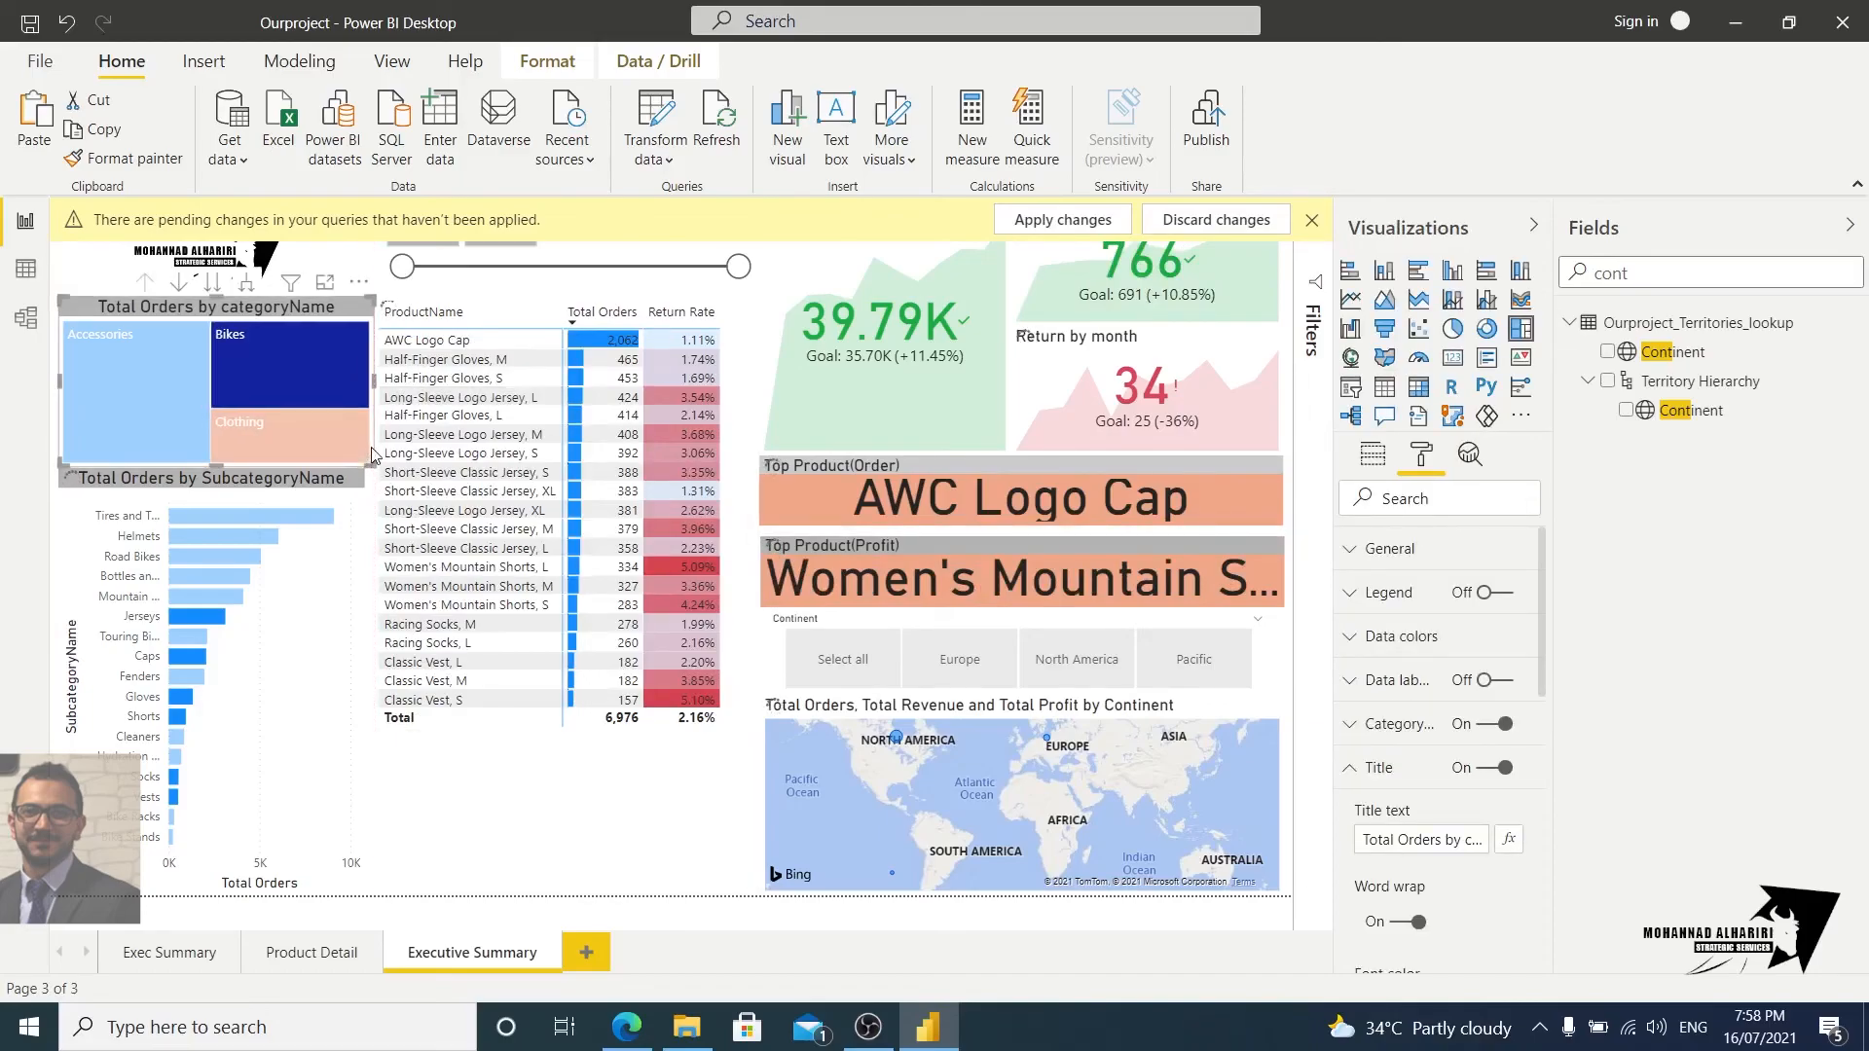